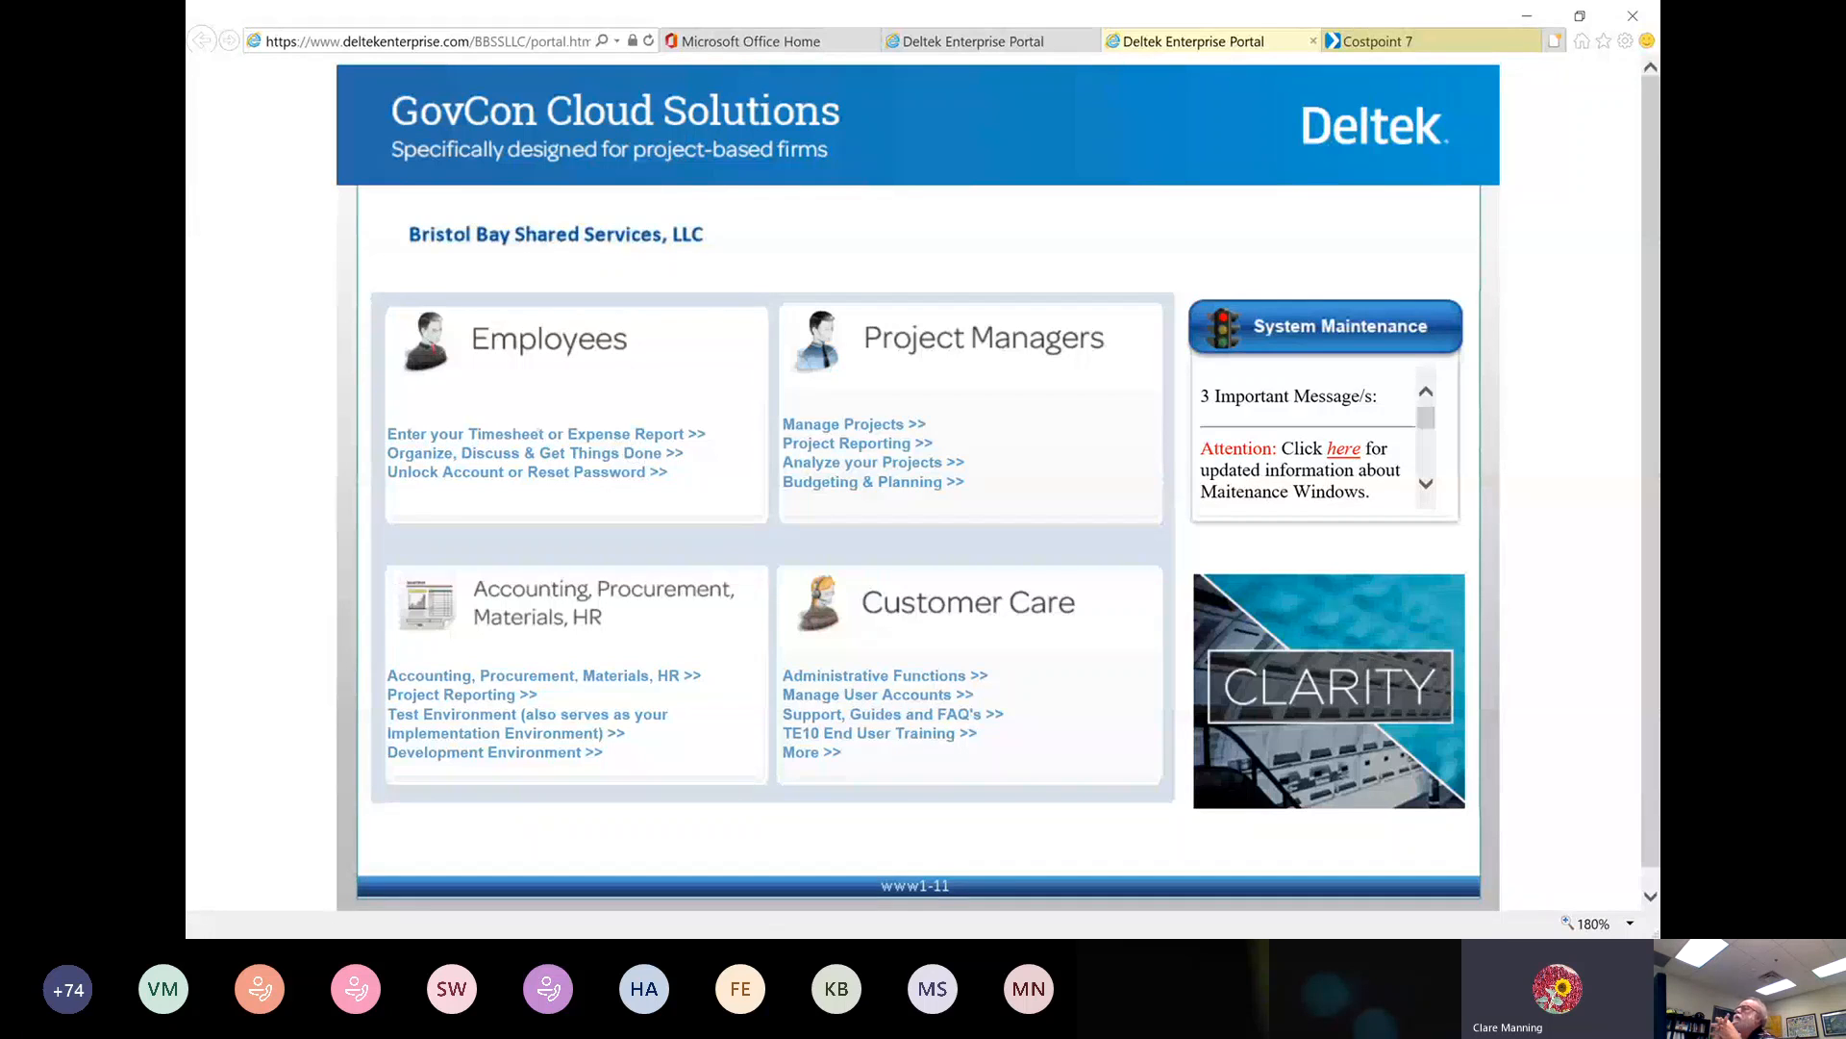
Review the additional login criteria on the Costpoint login page, hide them again, and log in with the New Version interface
{"action": "left_click", "coordinate": [1044, 821]}
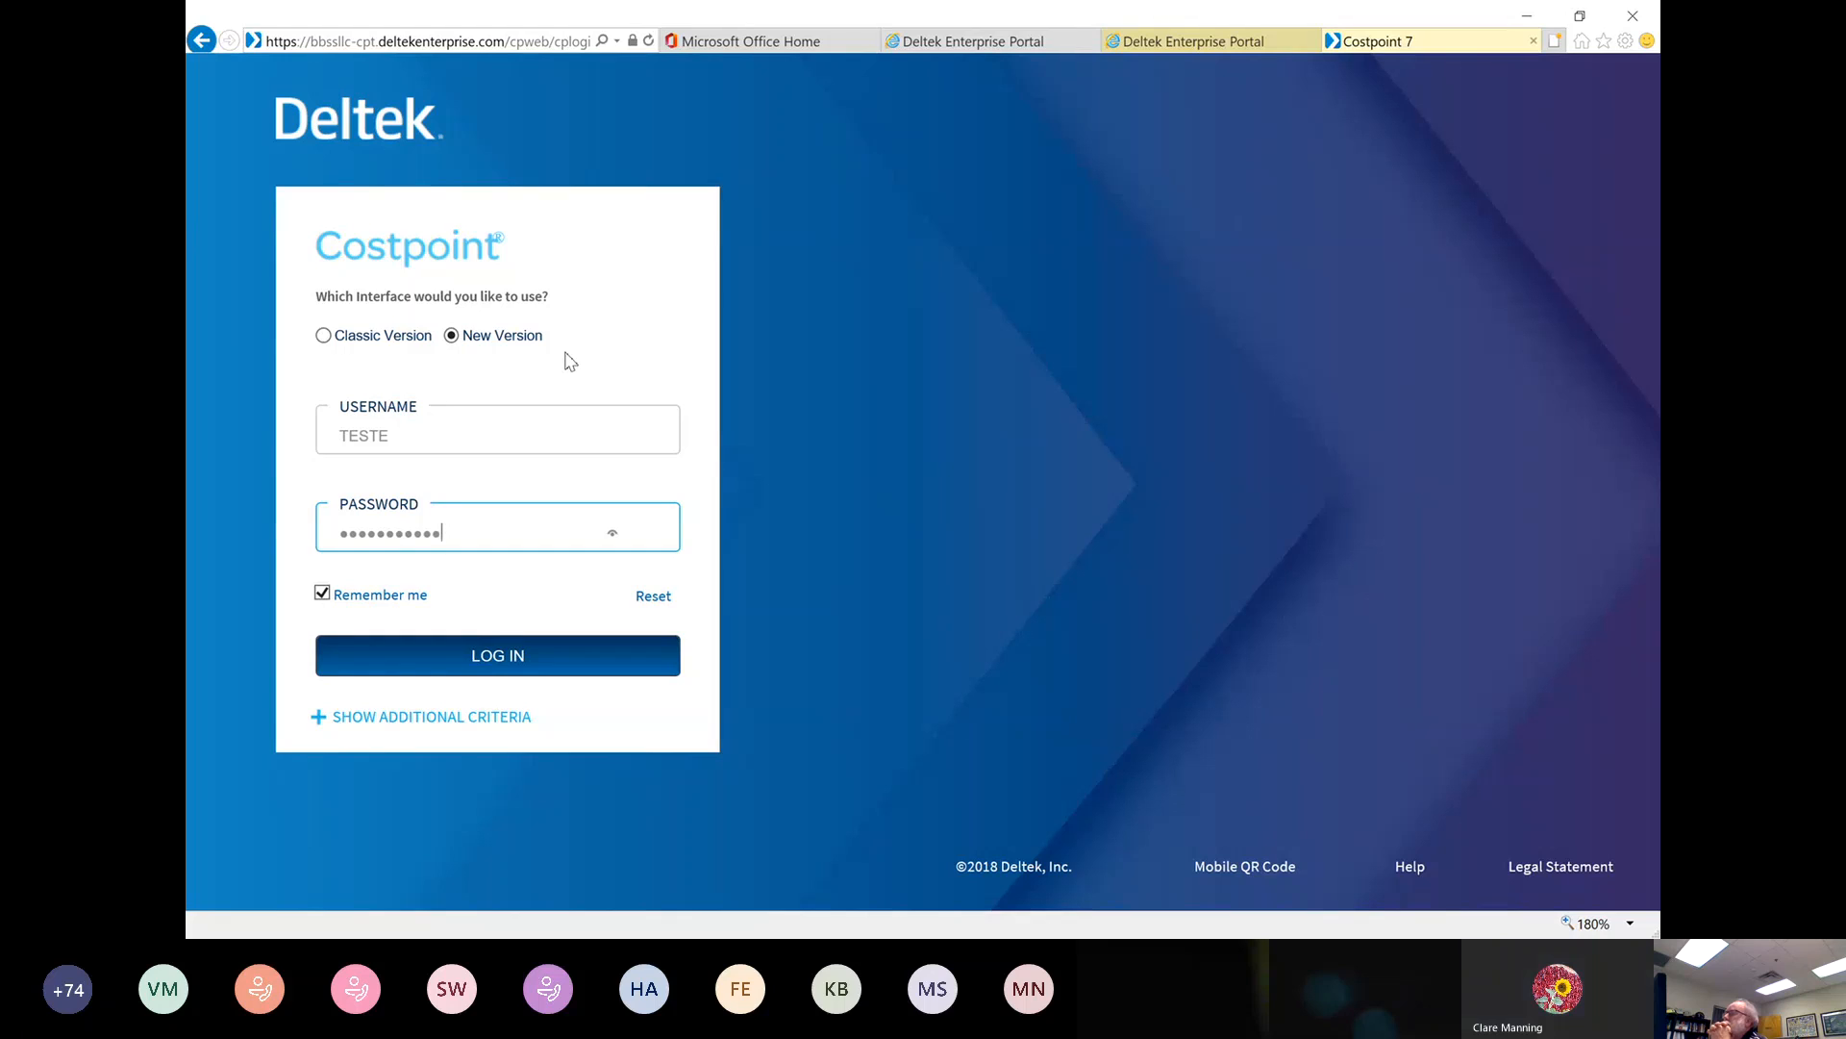
{"action": "left_click", "coordinate": [447, 442]}
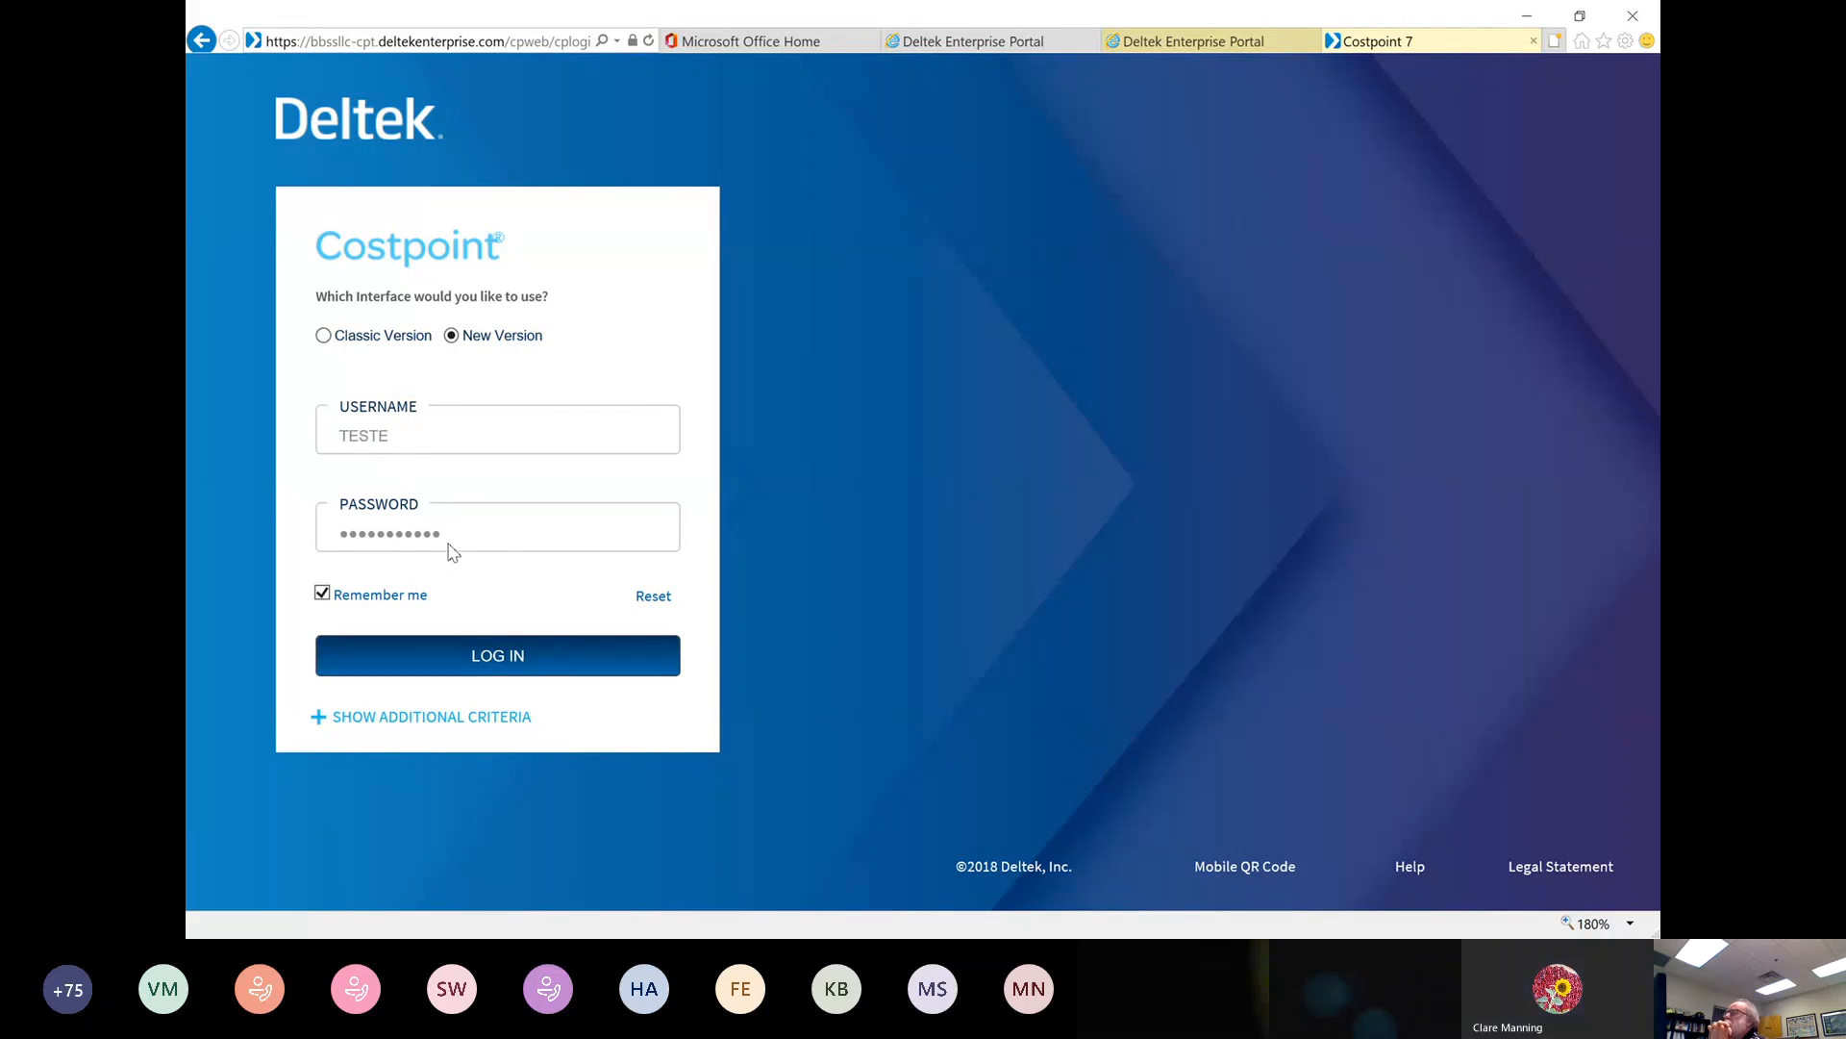
{"action": "left_click", "coordinate": [320, 721]}
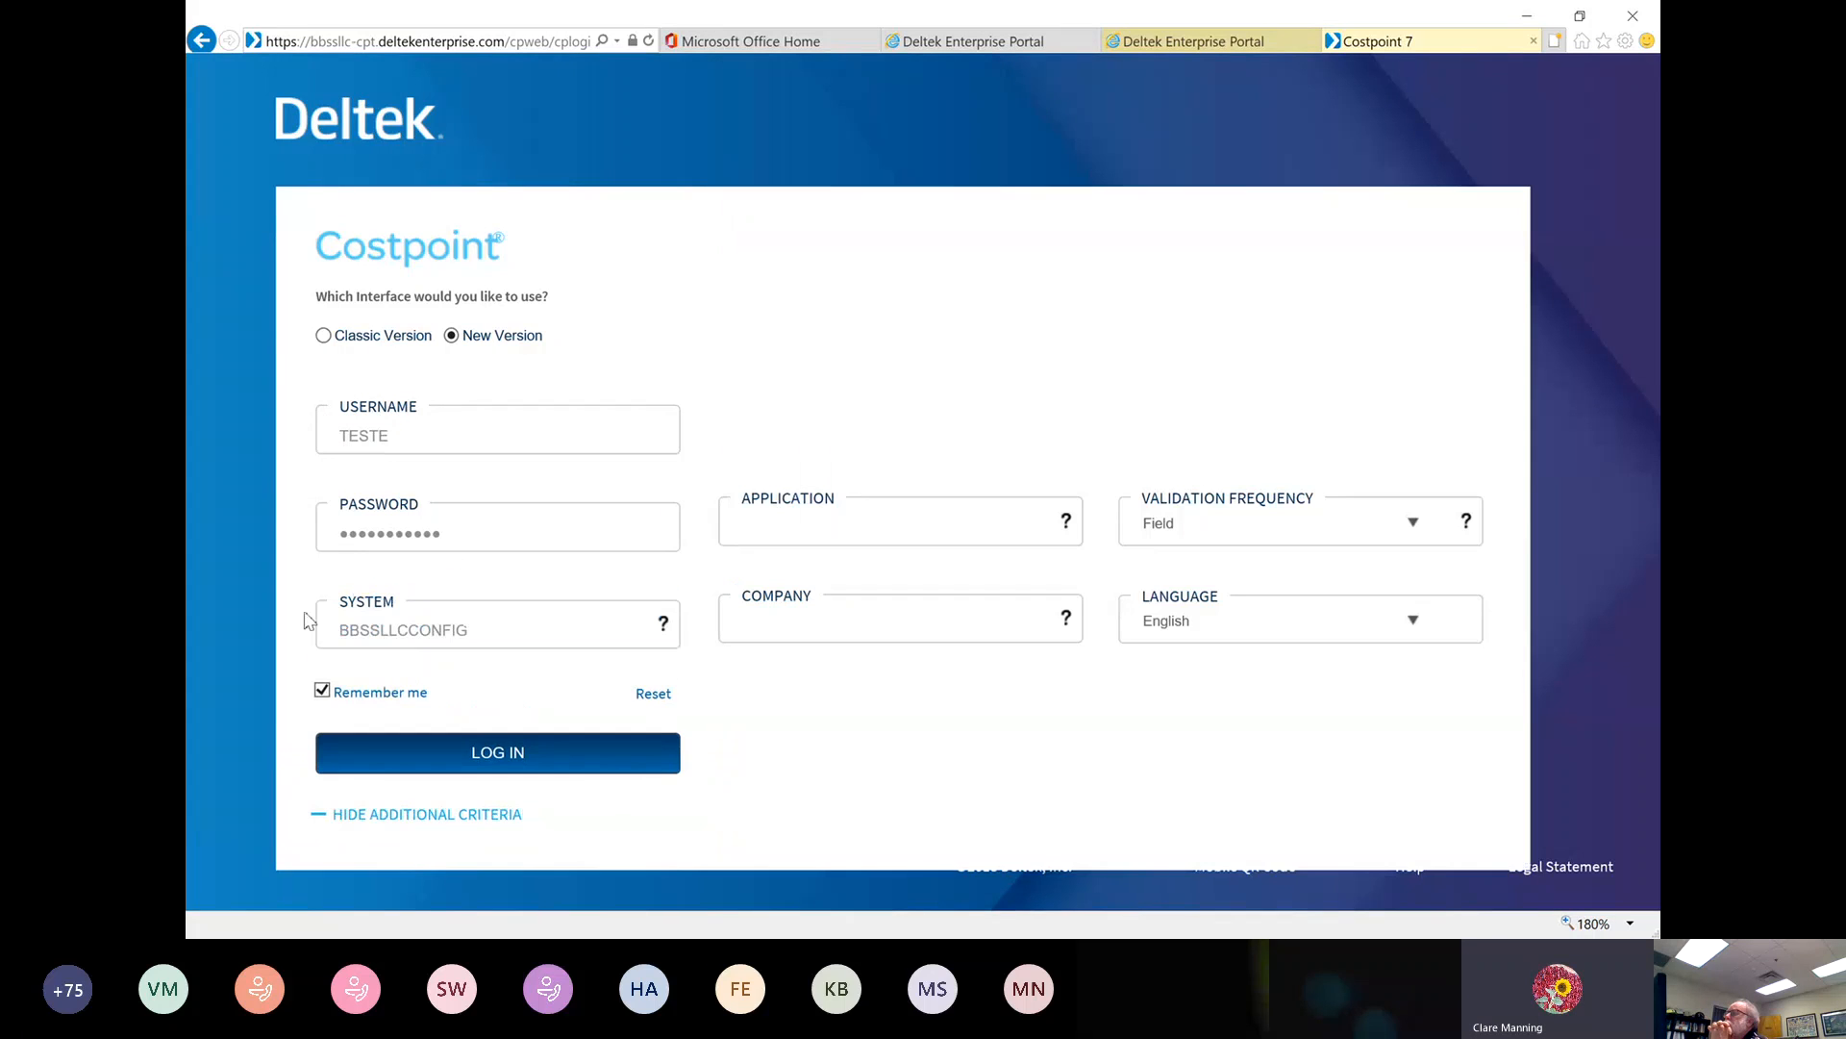
{"action": "left_click", "coordinate": [318, 817]}
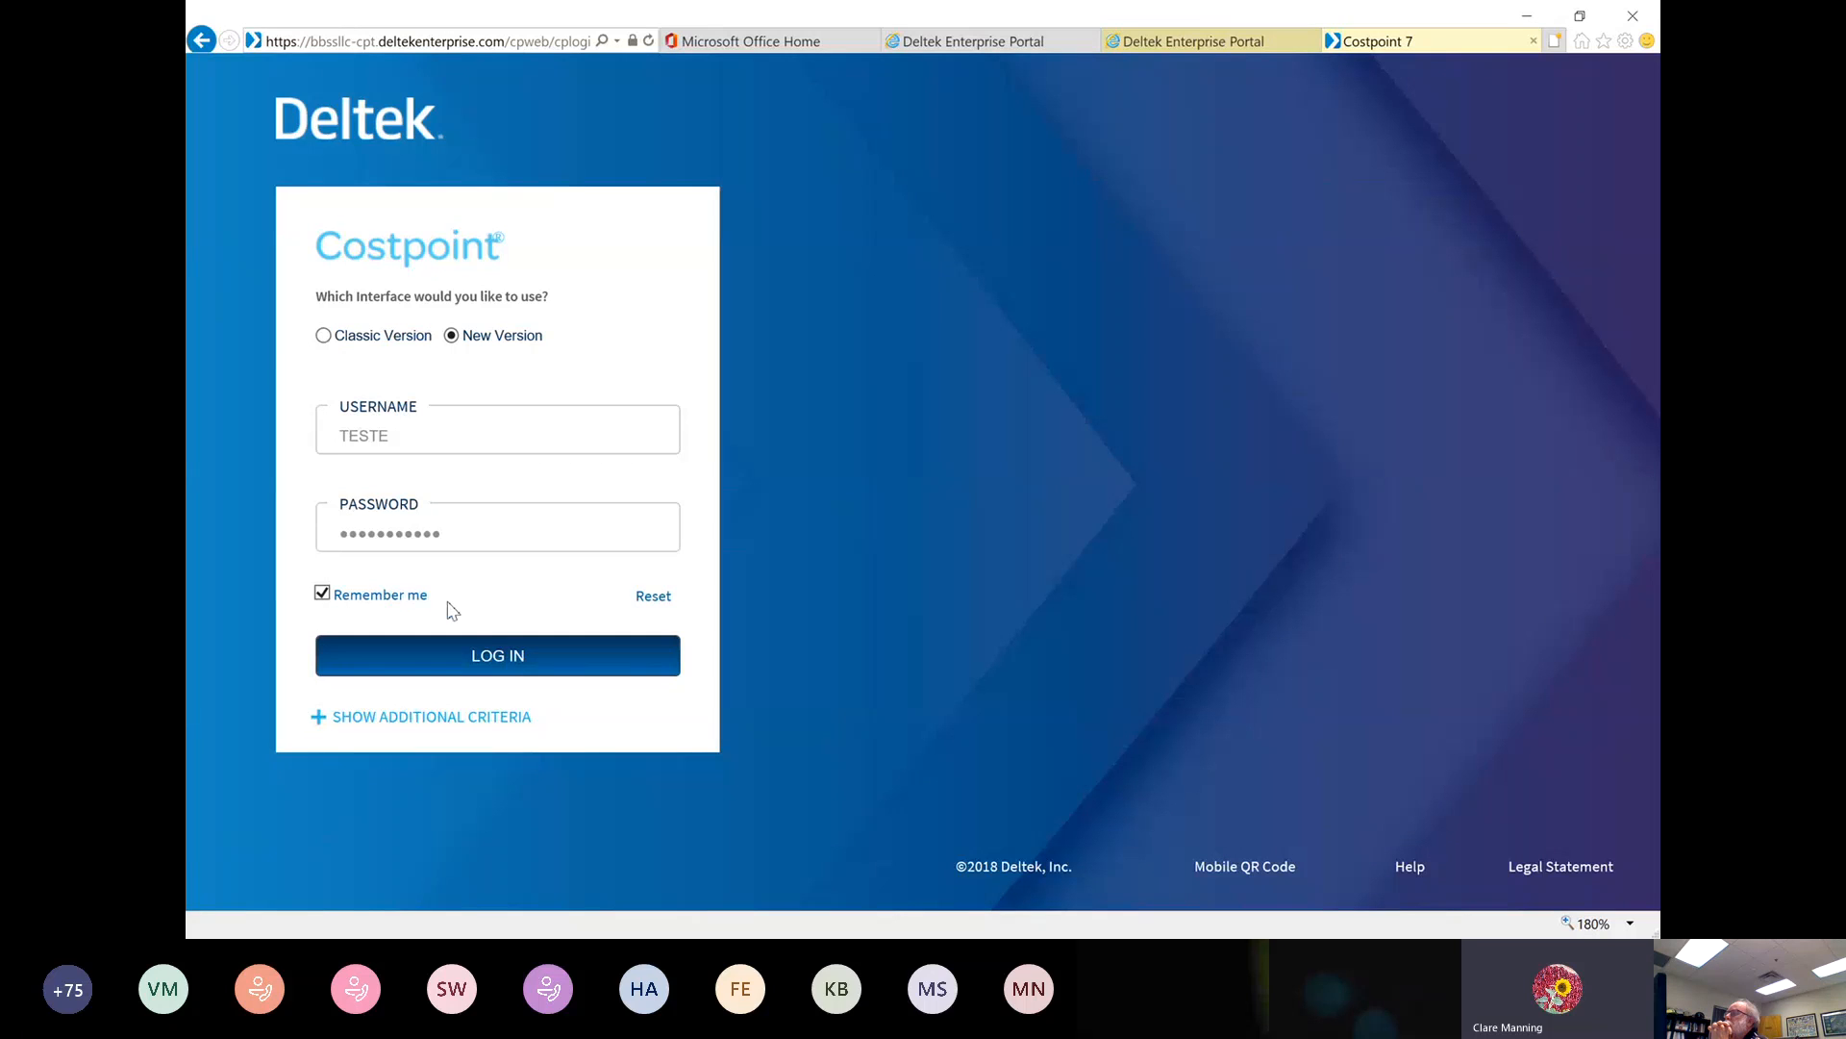
{"action": "left_click", "coordinate": [484, 662]}
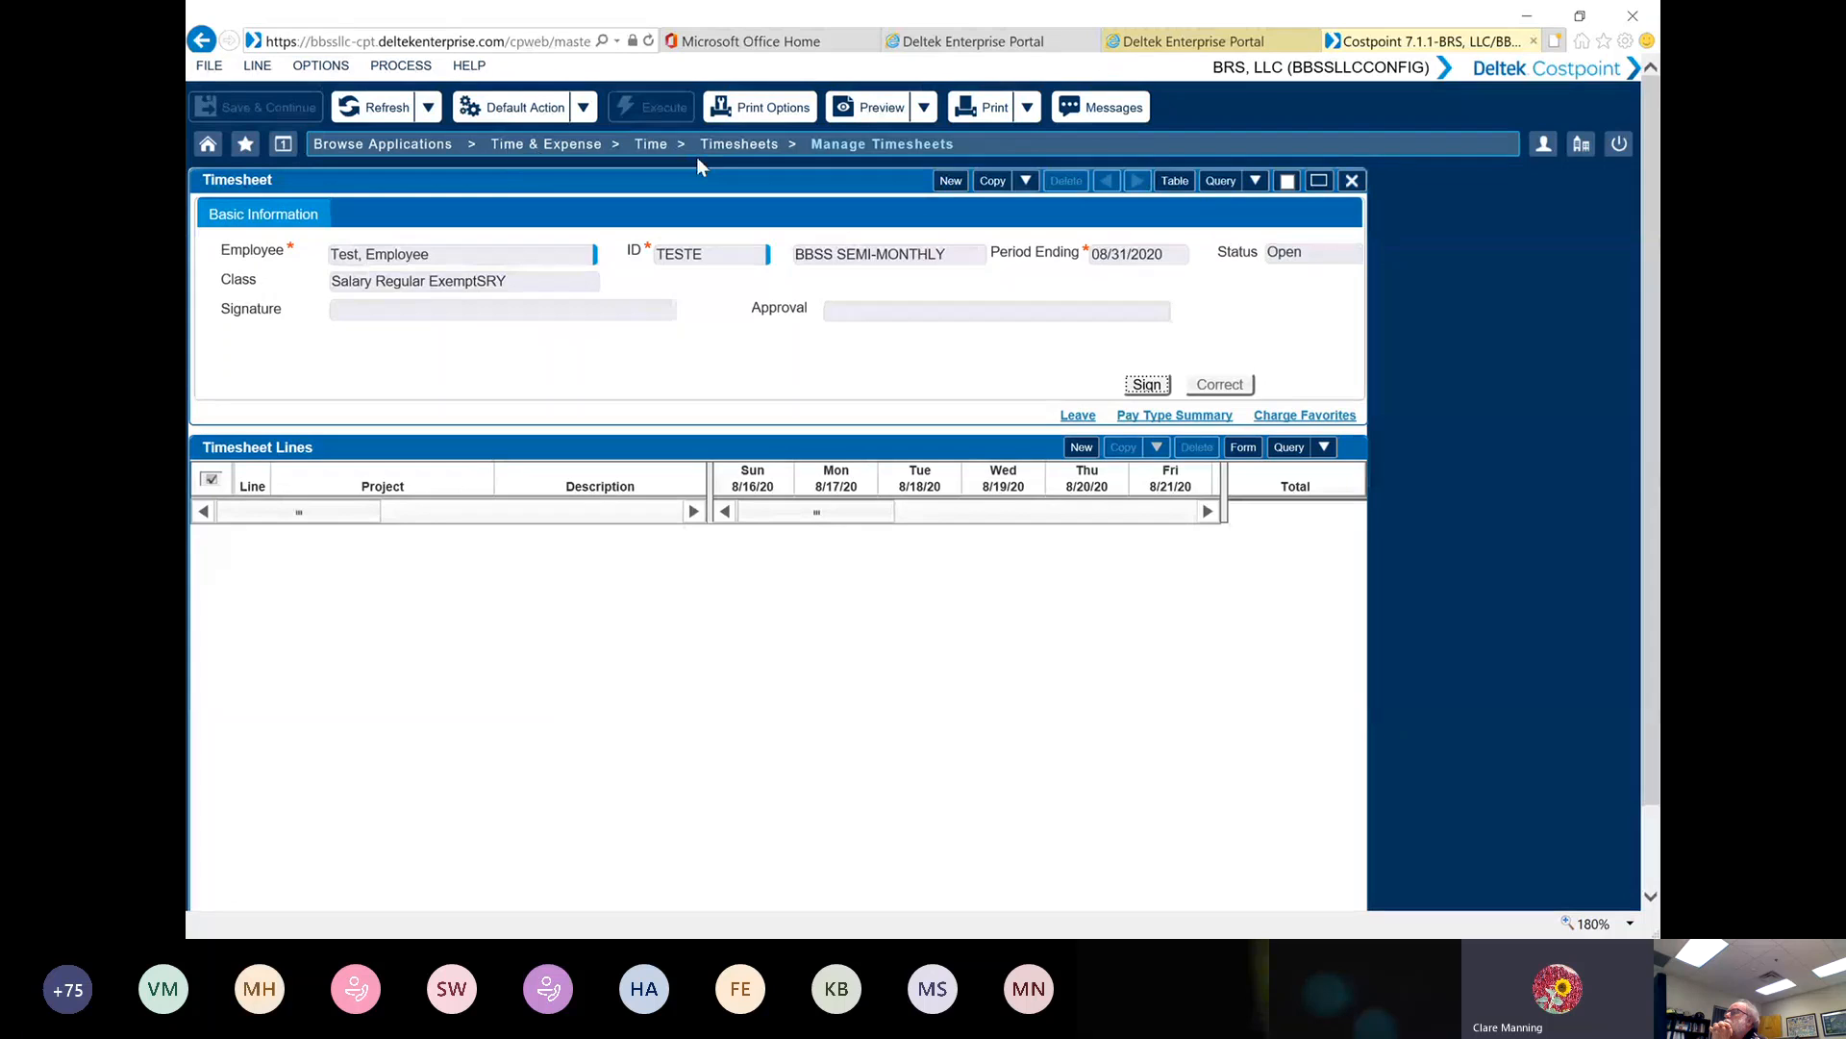
Open the Manage Expense Authorization application from the Expense area of Time & Expense
{"action": "left_click", "coordinate": [557, 147]}
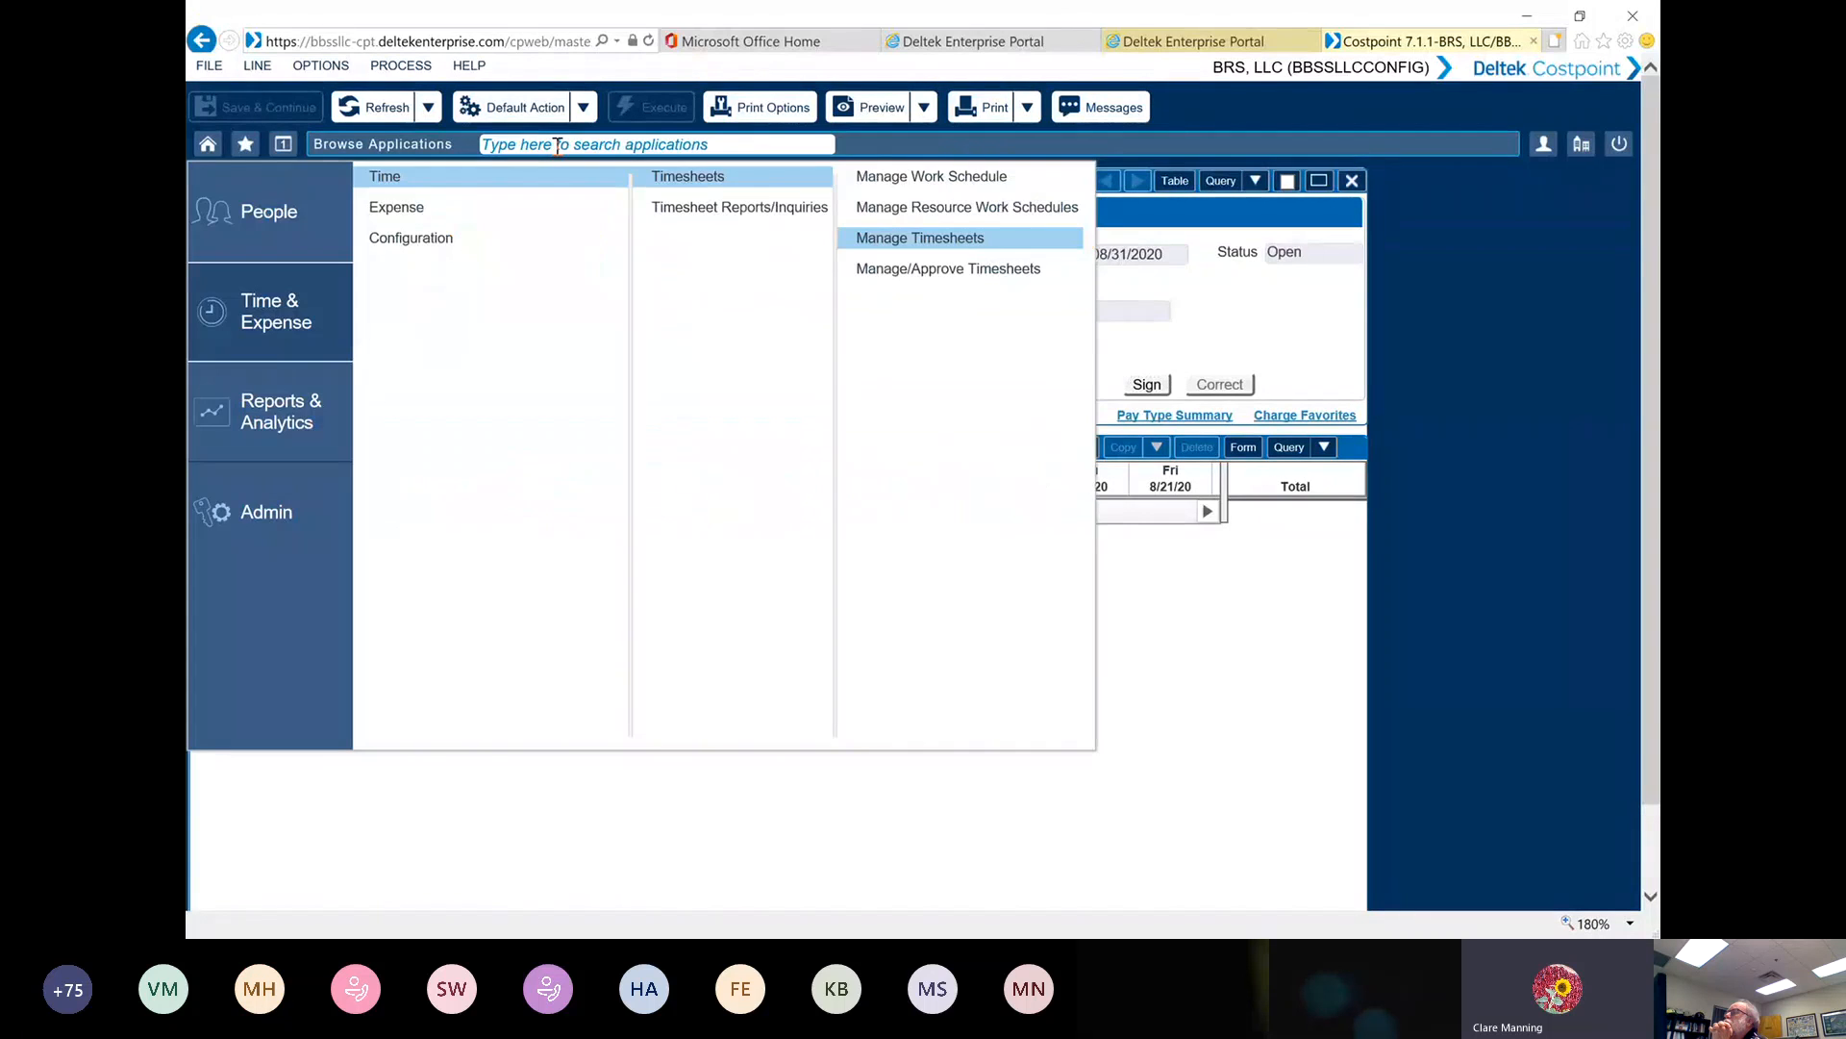
{"action": "mouse_move", "coordinate": [384, 214]}
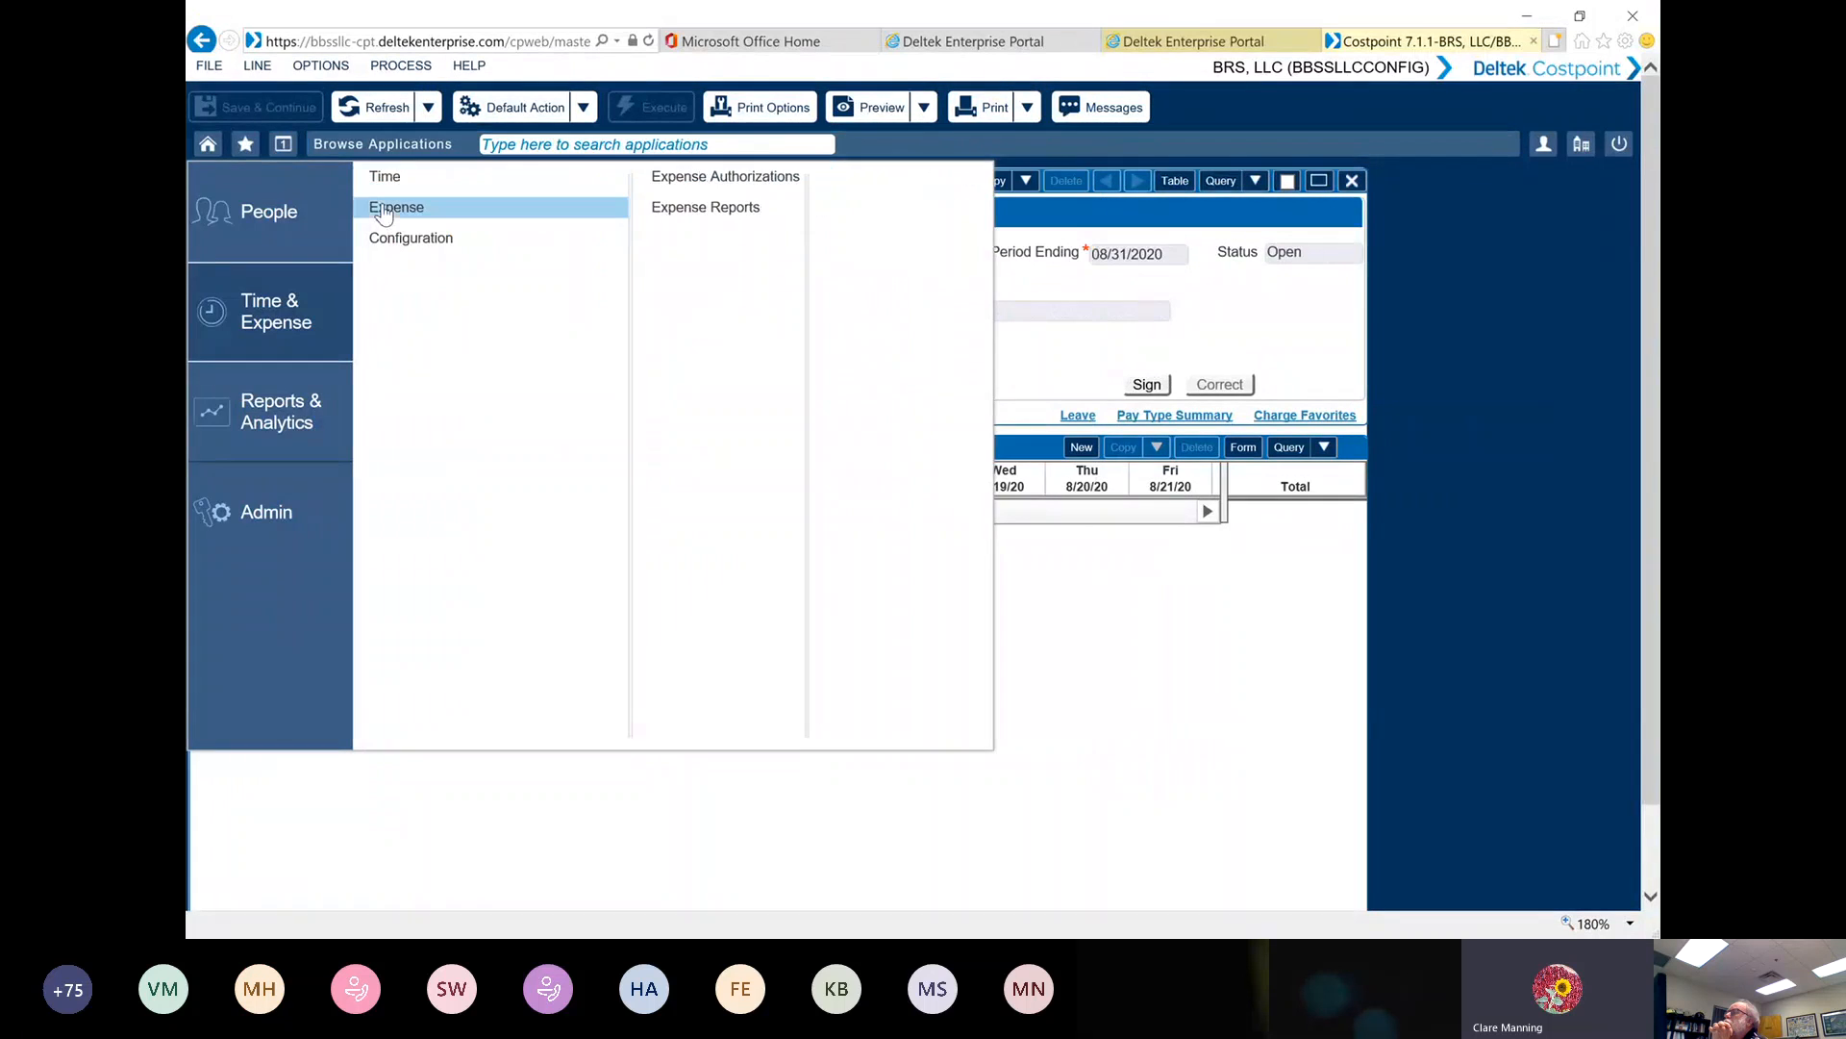
{"action": "left_click", "coordinate": [728, 185]}
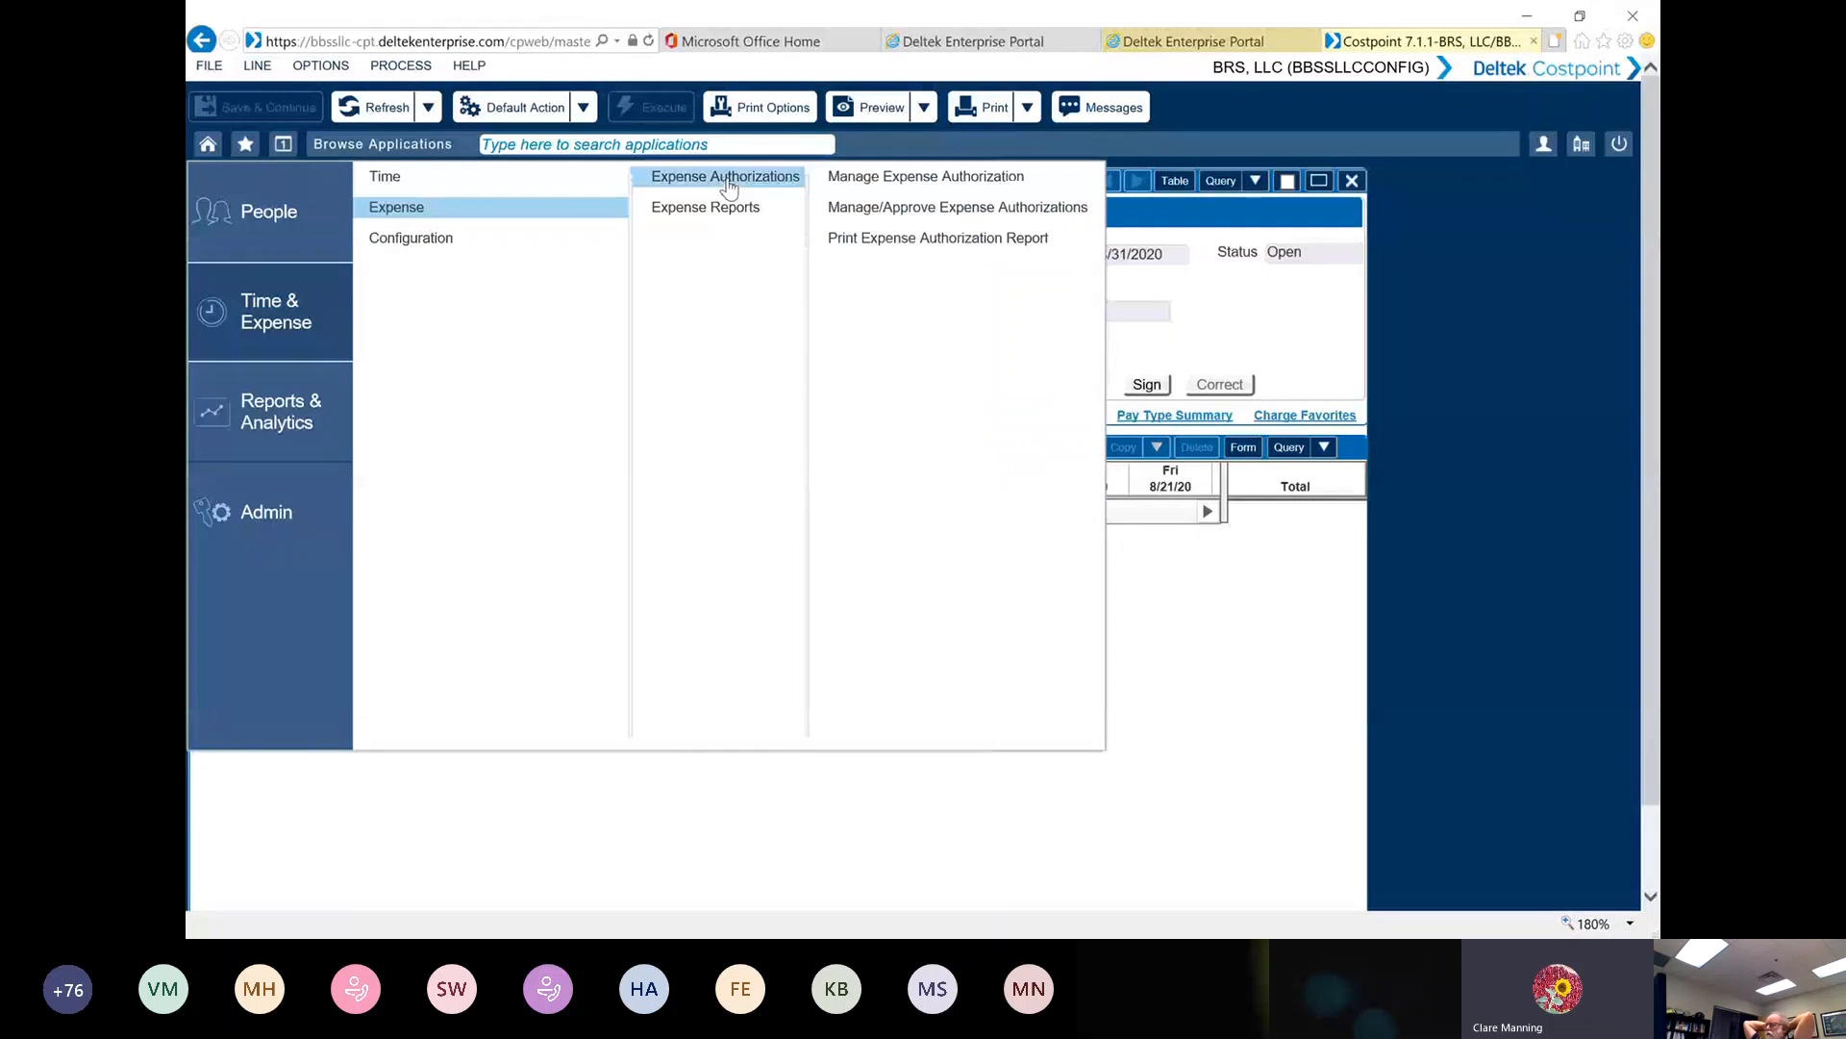
{"action": "left_click", "coordinate": [902, 182]}
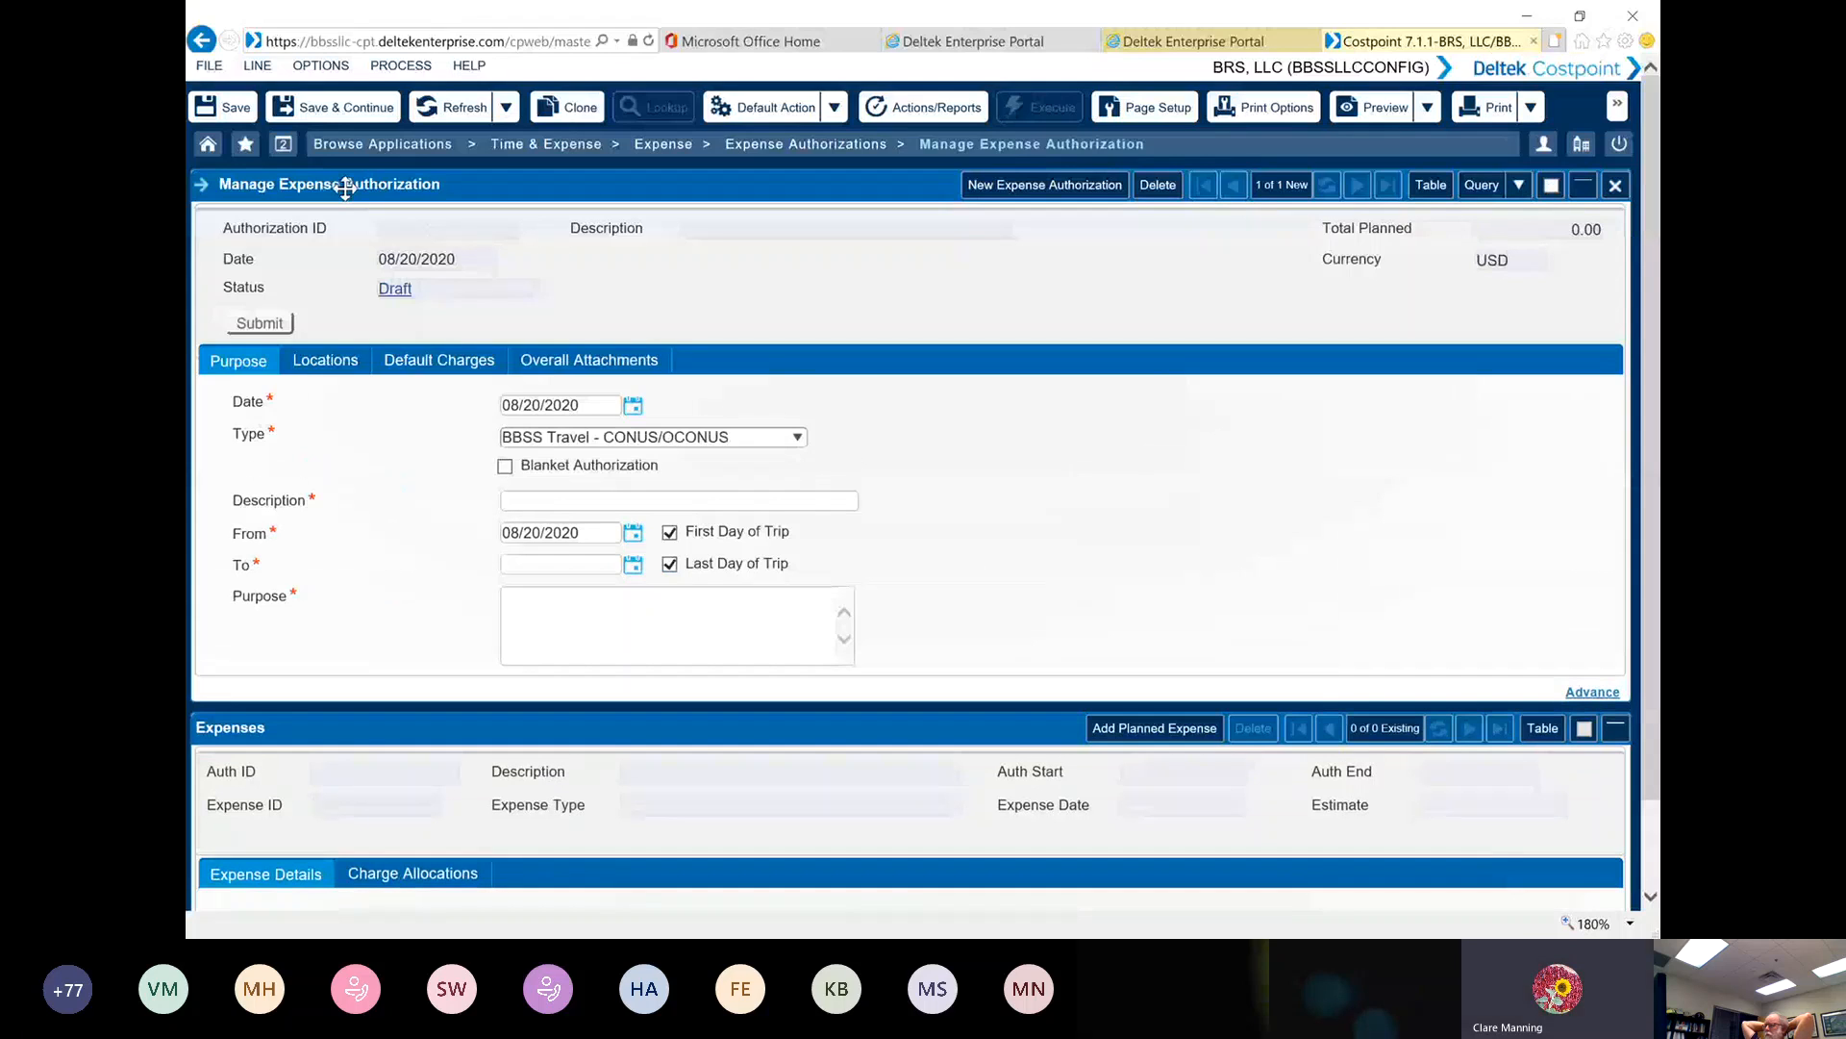
Choose BBSS Travel - CONUS/OCONUS as the authorization type and enter TEST as the description
{"action": "left_click", "coordinate": [565, 411]}
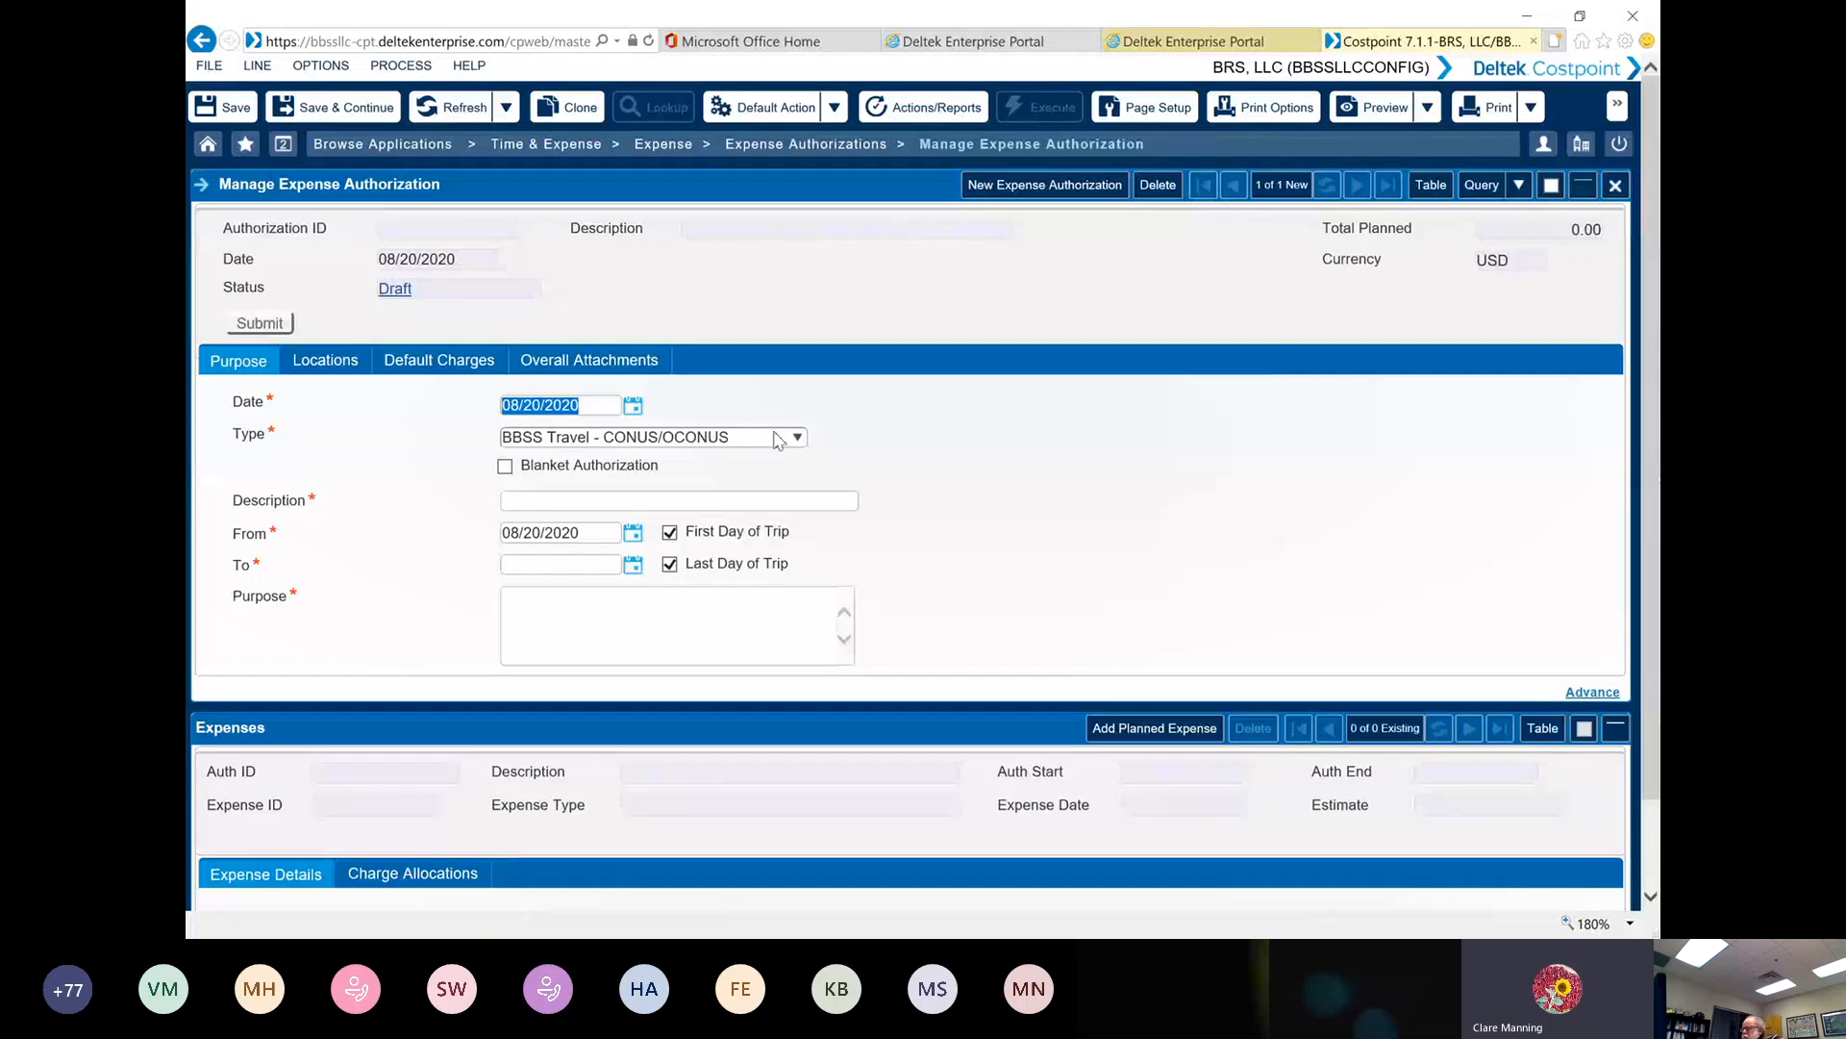
{"action": "left_click", "coordinate": [797, 438]}
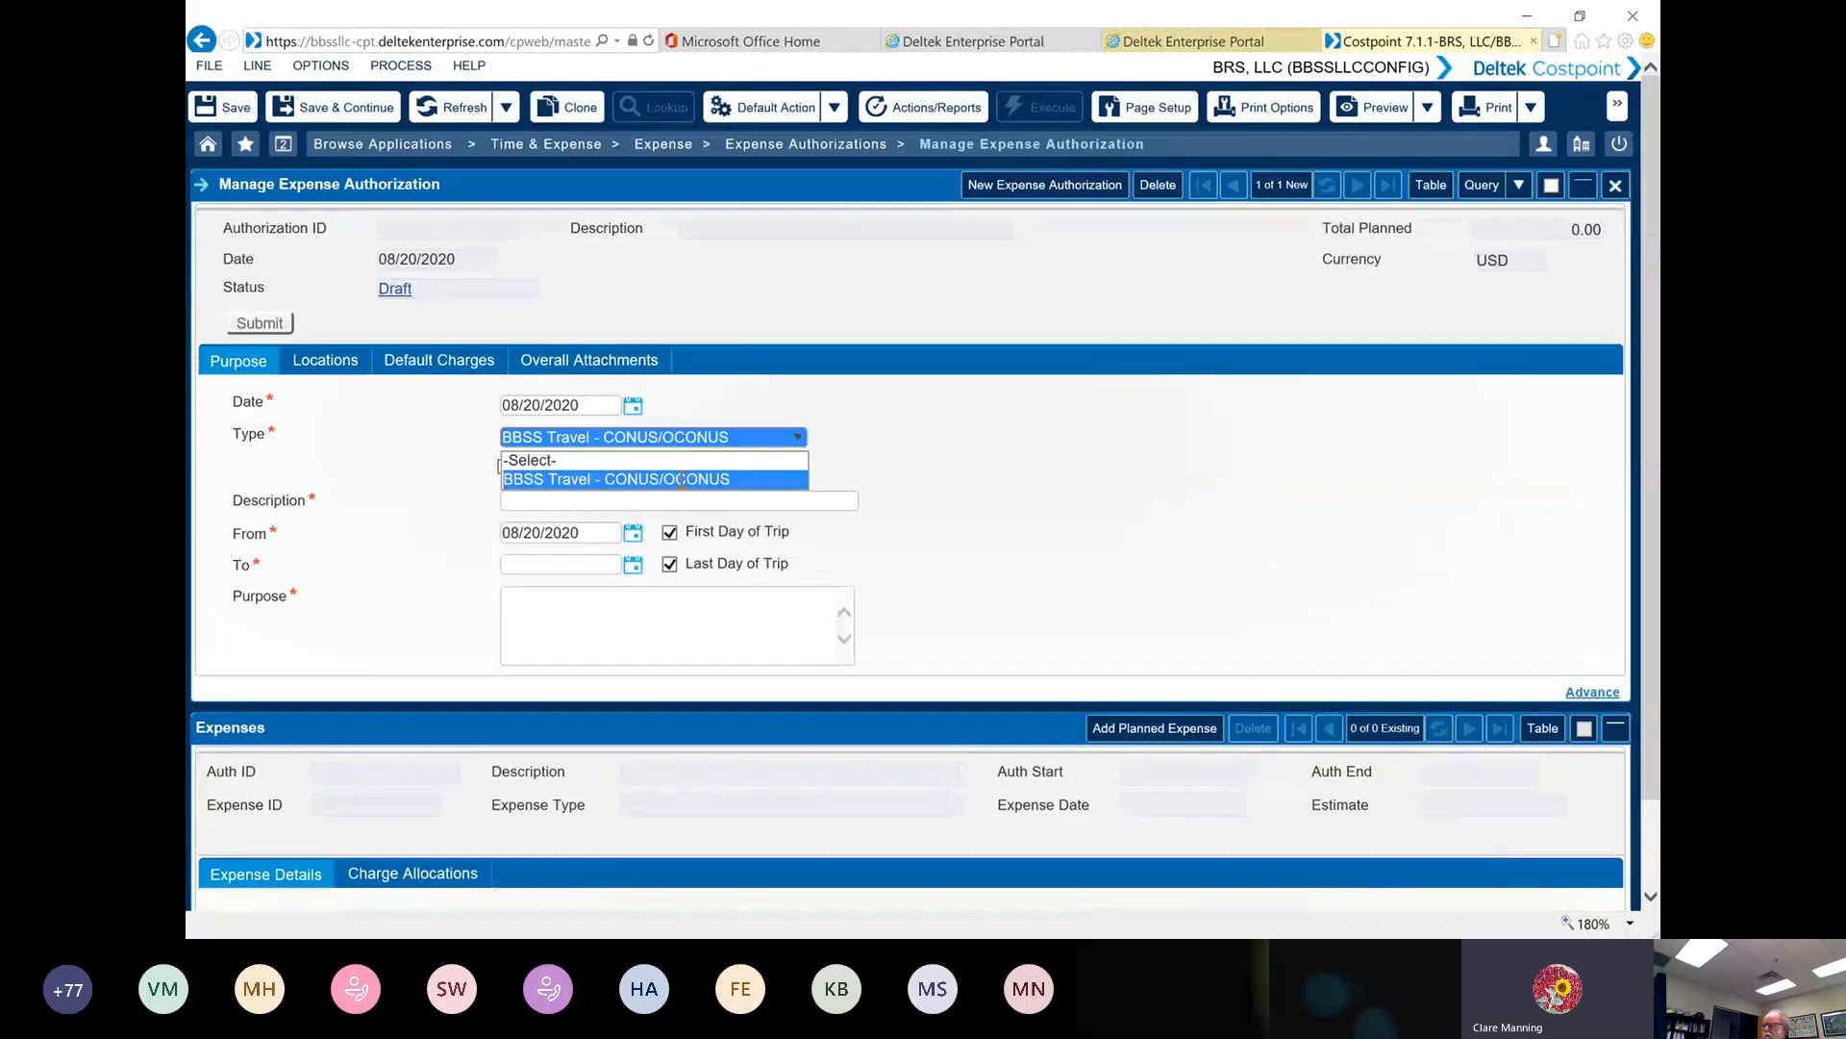
{"action": "left_click", "coordinate": [627, 479]}
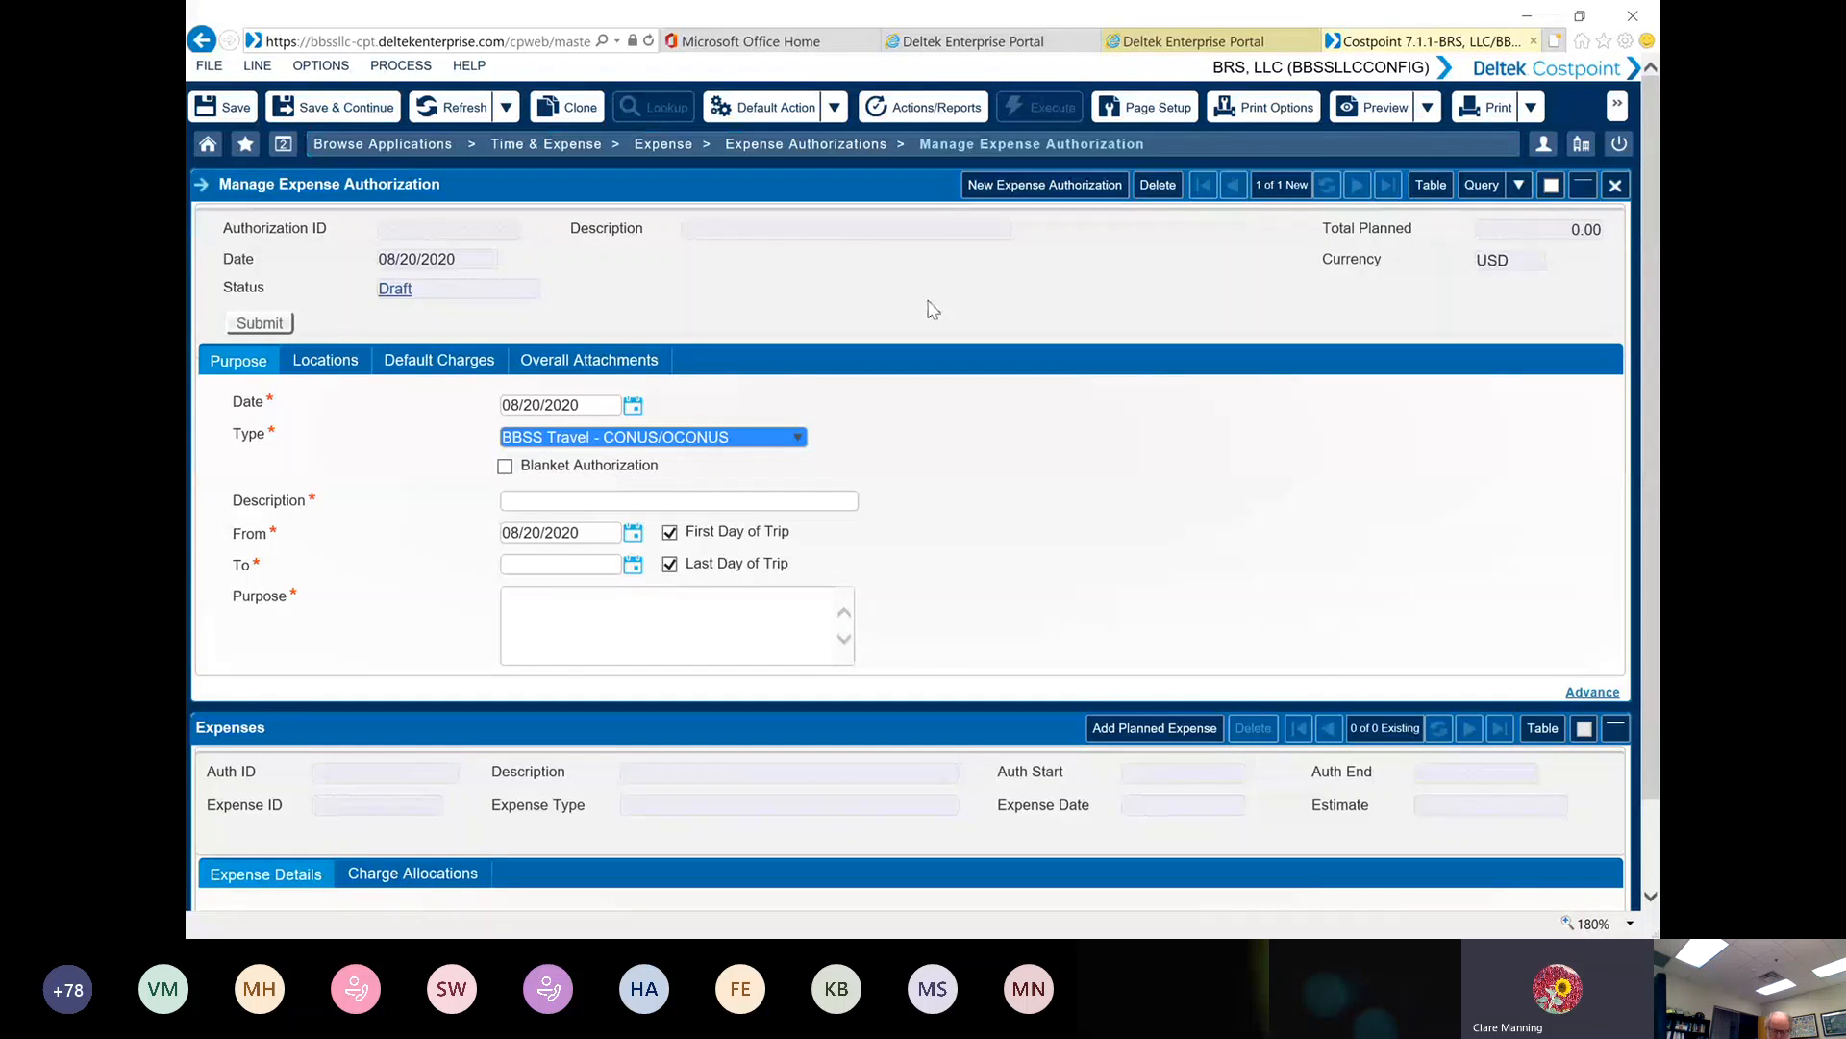
{"action": "left_click", "coordinate": [866, 419]}
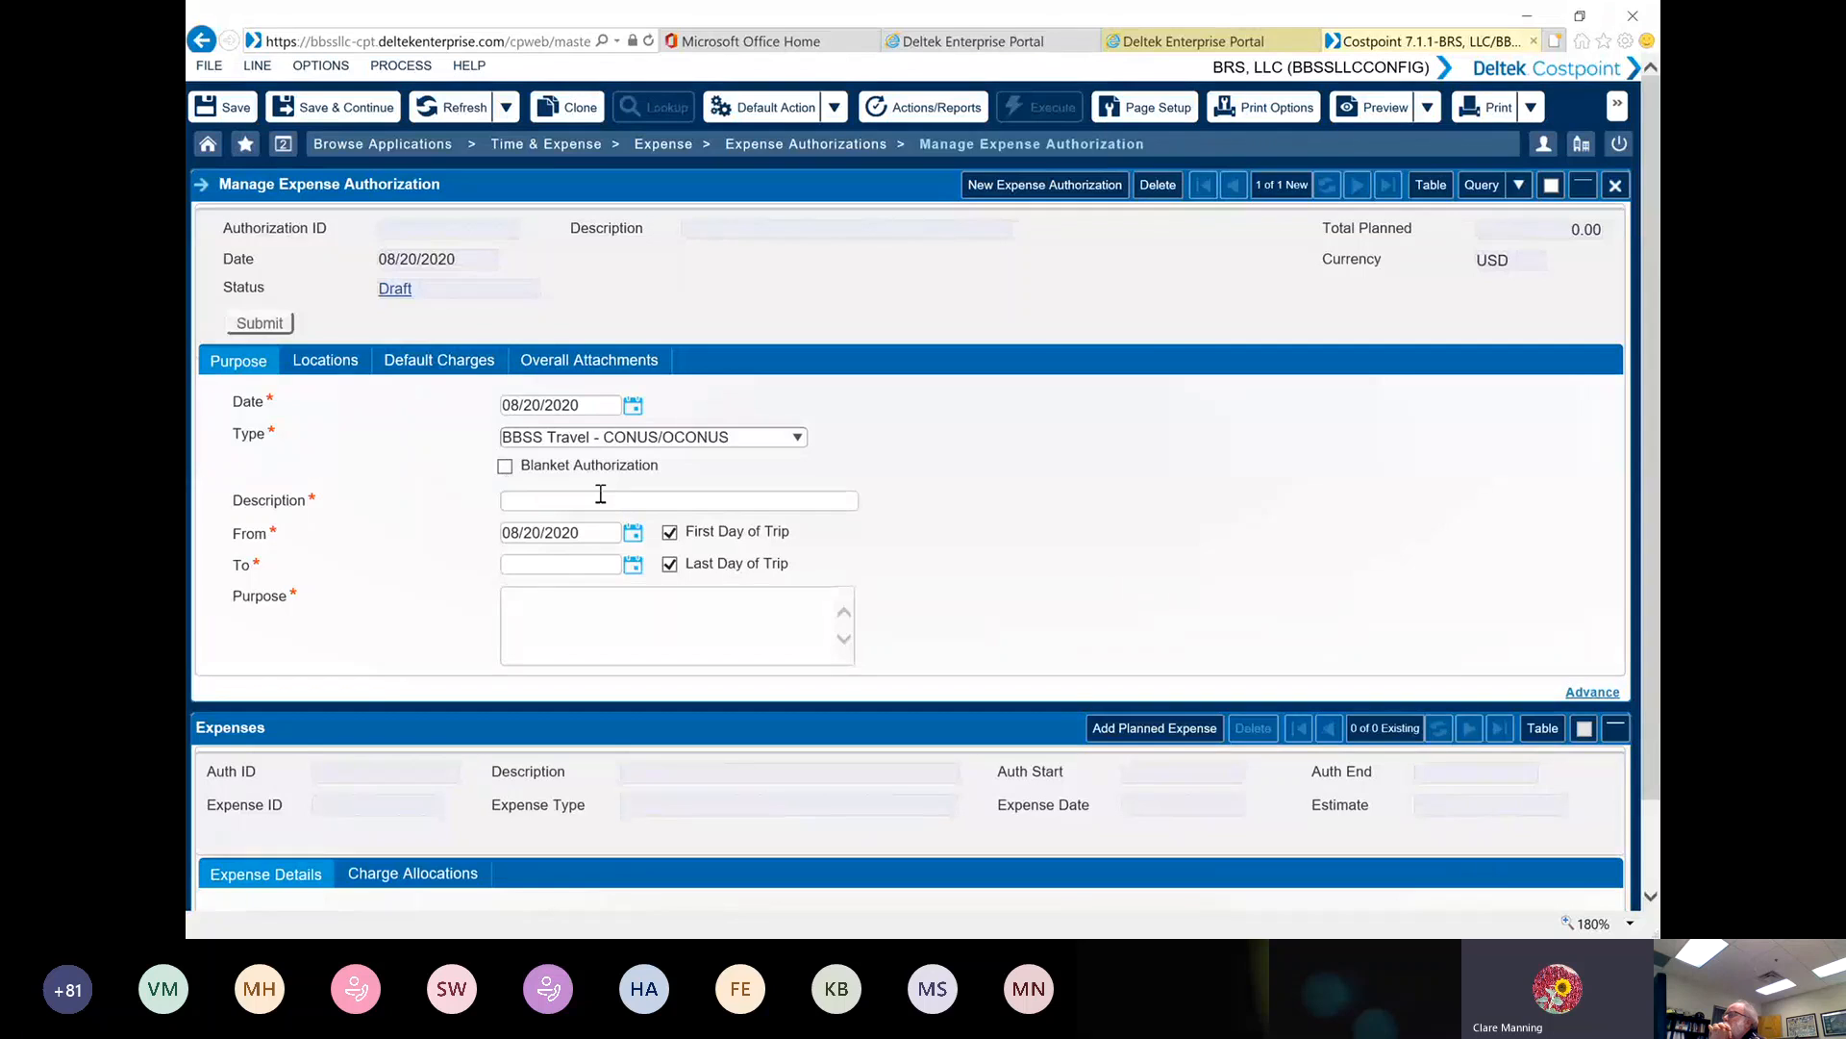
{"action": "left_click", "coordinate": [547, 502]}
{"action": "left_click", "coordinate": [532, 503]}
{"action": "type", "text": "TEST"}
Set the trip dates from 08/23/2020 to 08/25/2020 and enter TEST as the purpose
{"action": "left_click", "coordinate": [632, 541]}
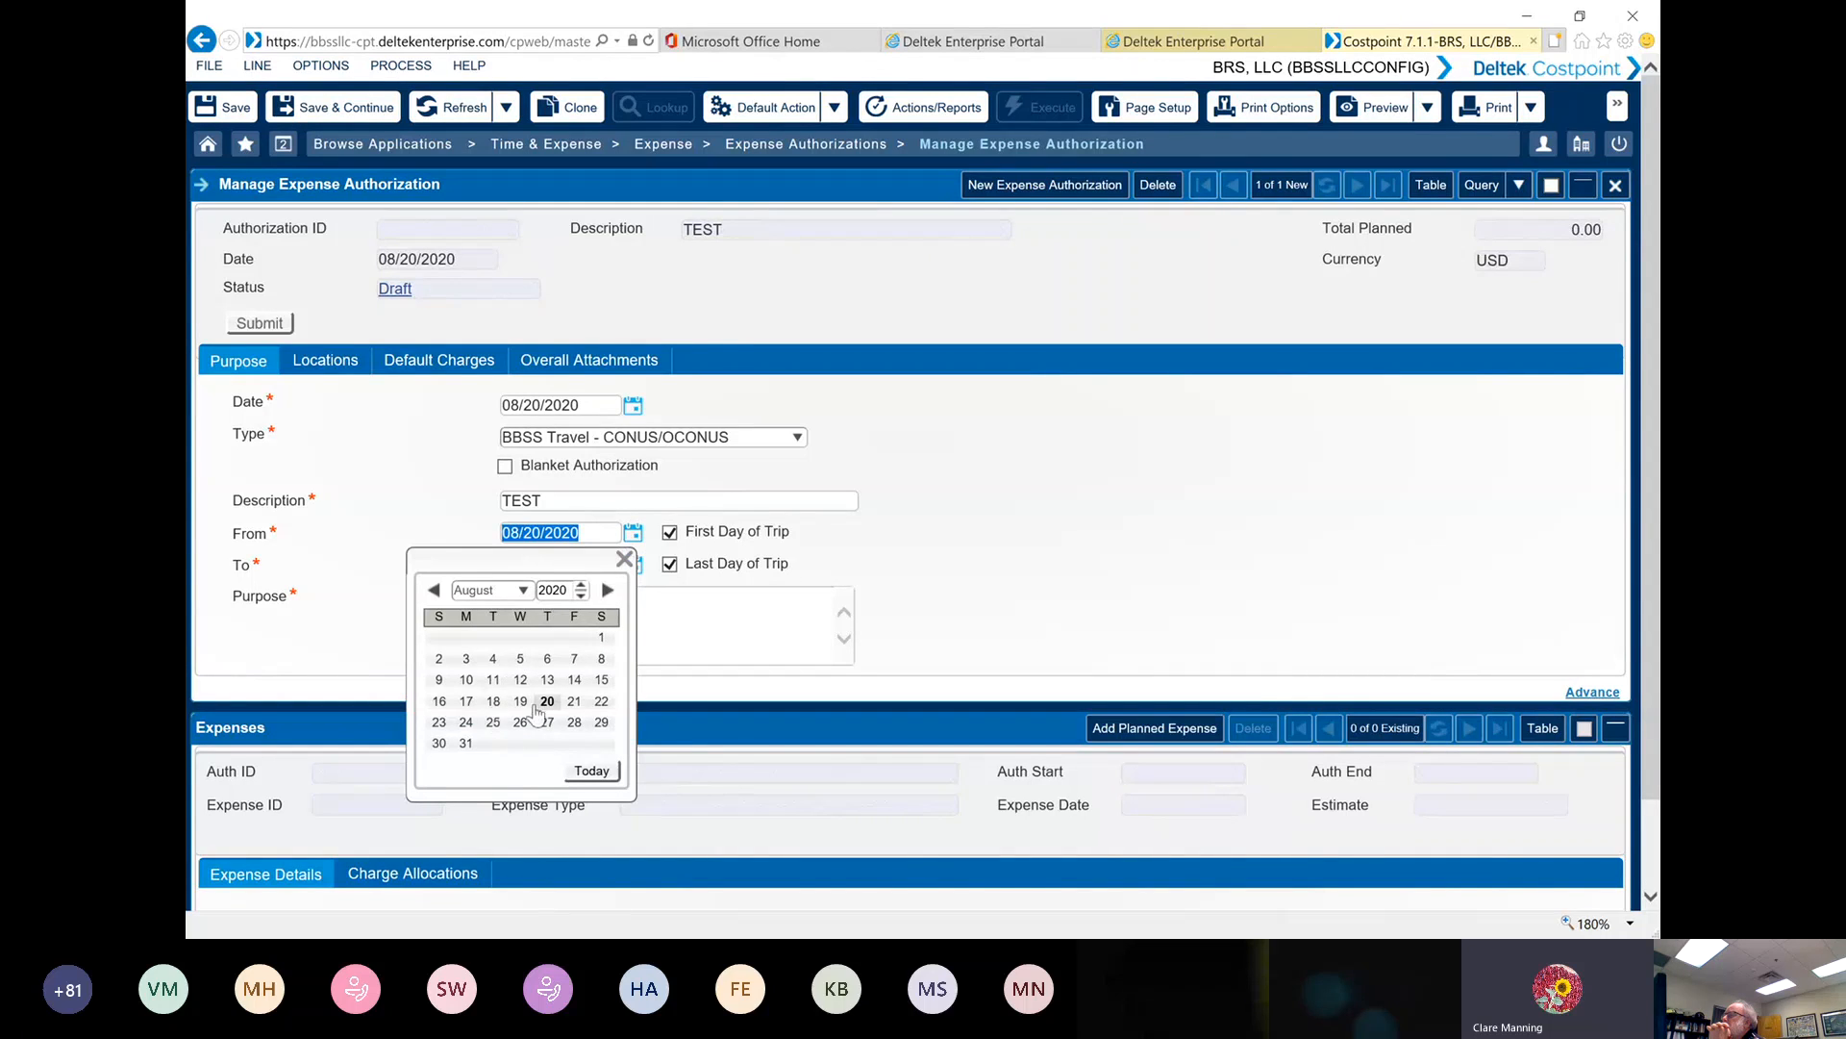
{"action": "left_click", "coordinate": [449, 724]}
{"action": "left_click", "coordinate": [440, 721]}
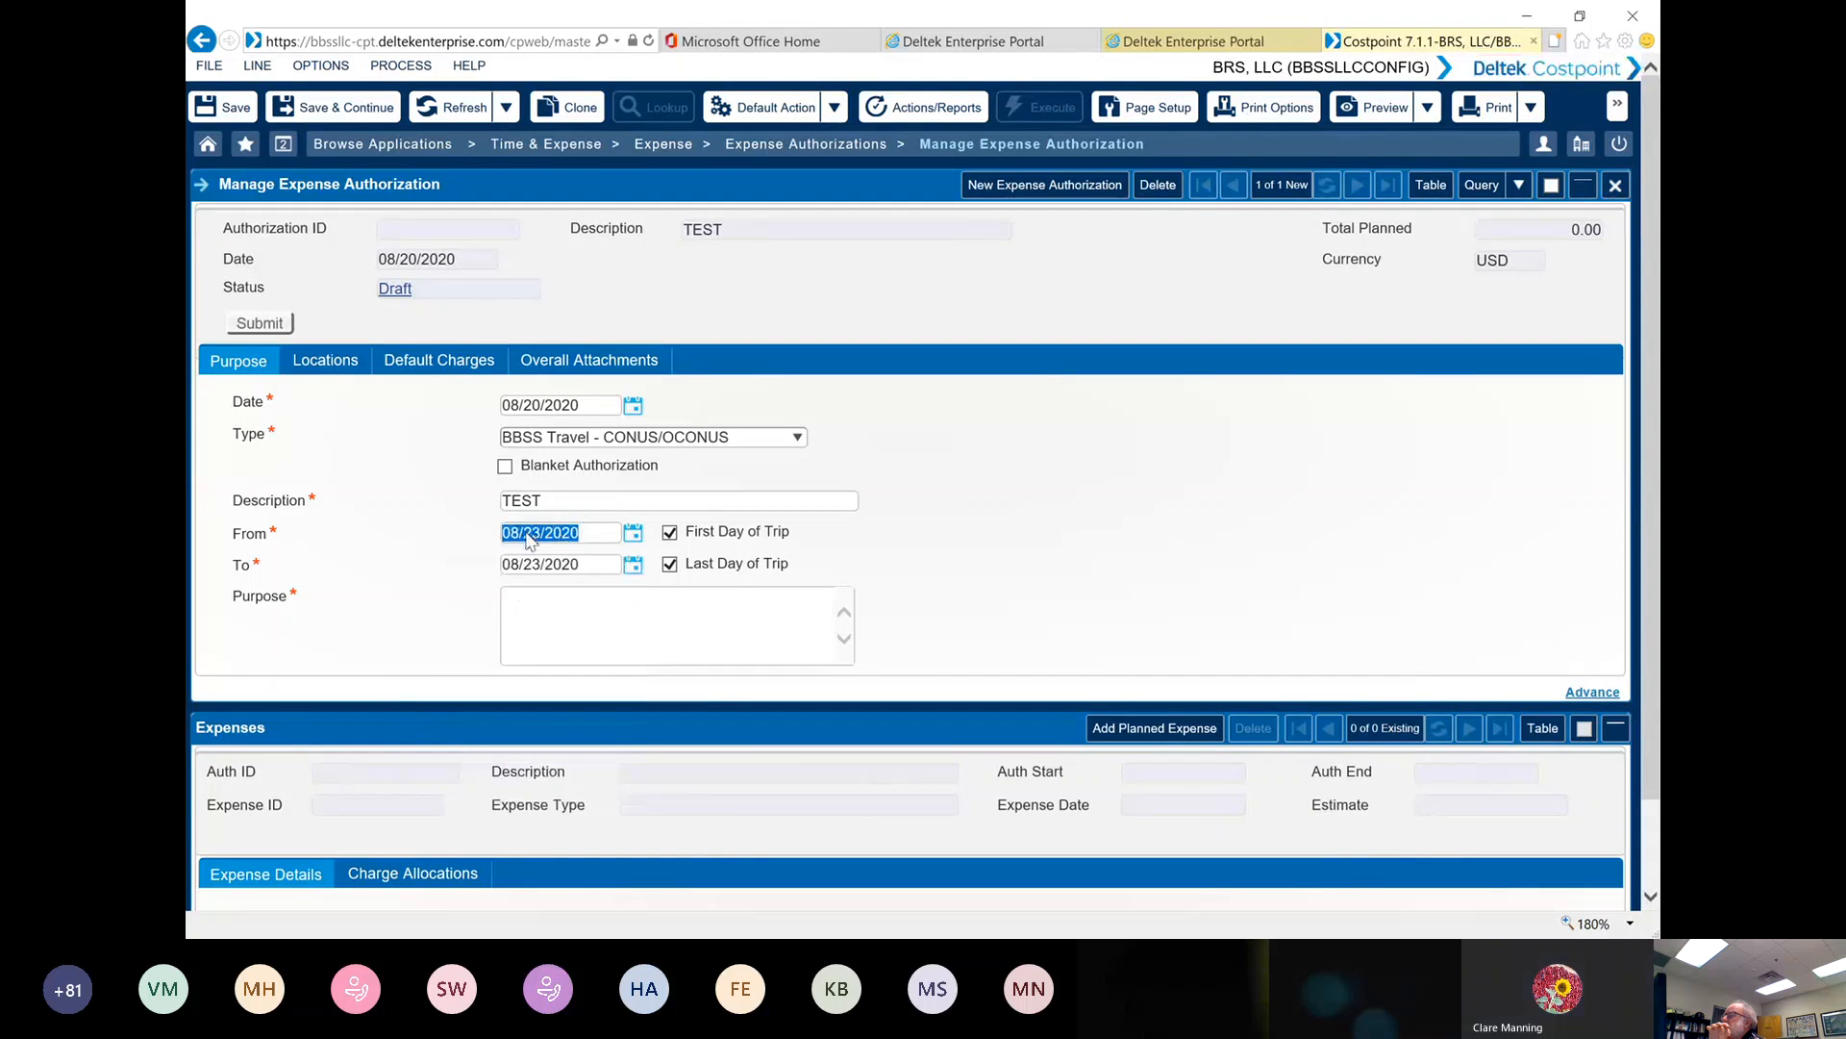
{"action": "left_click", "coordinate": [632, 564]}
{"action": "left_click", "coordinate": [492, 754]}
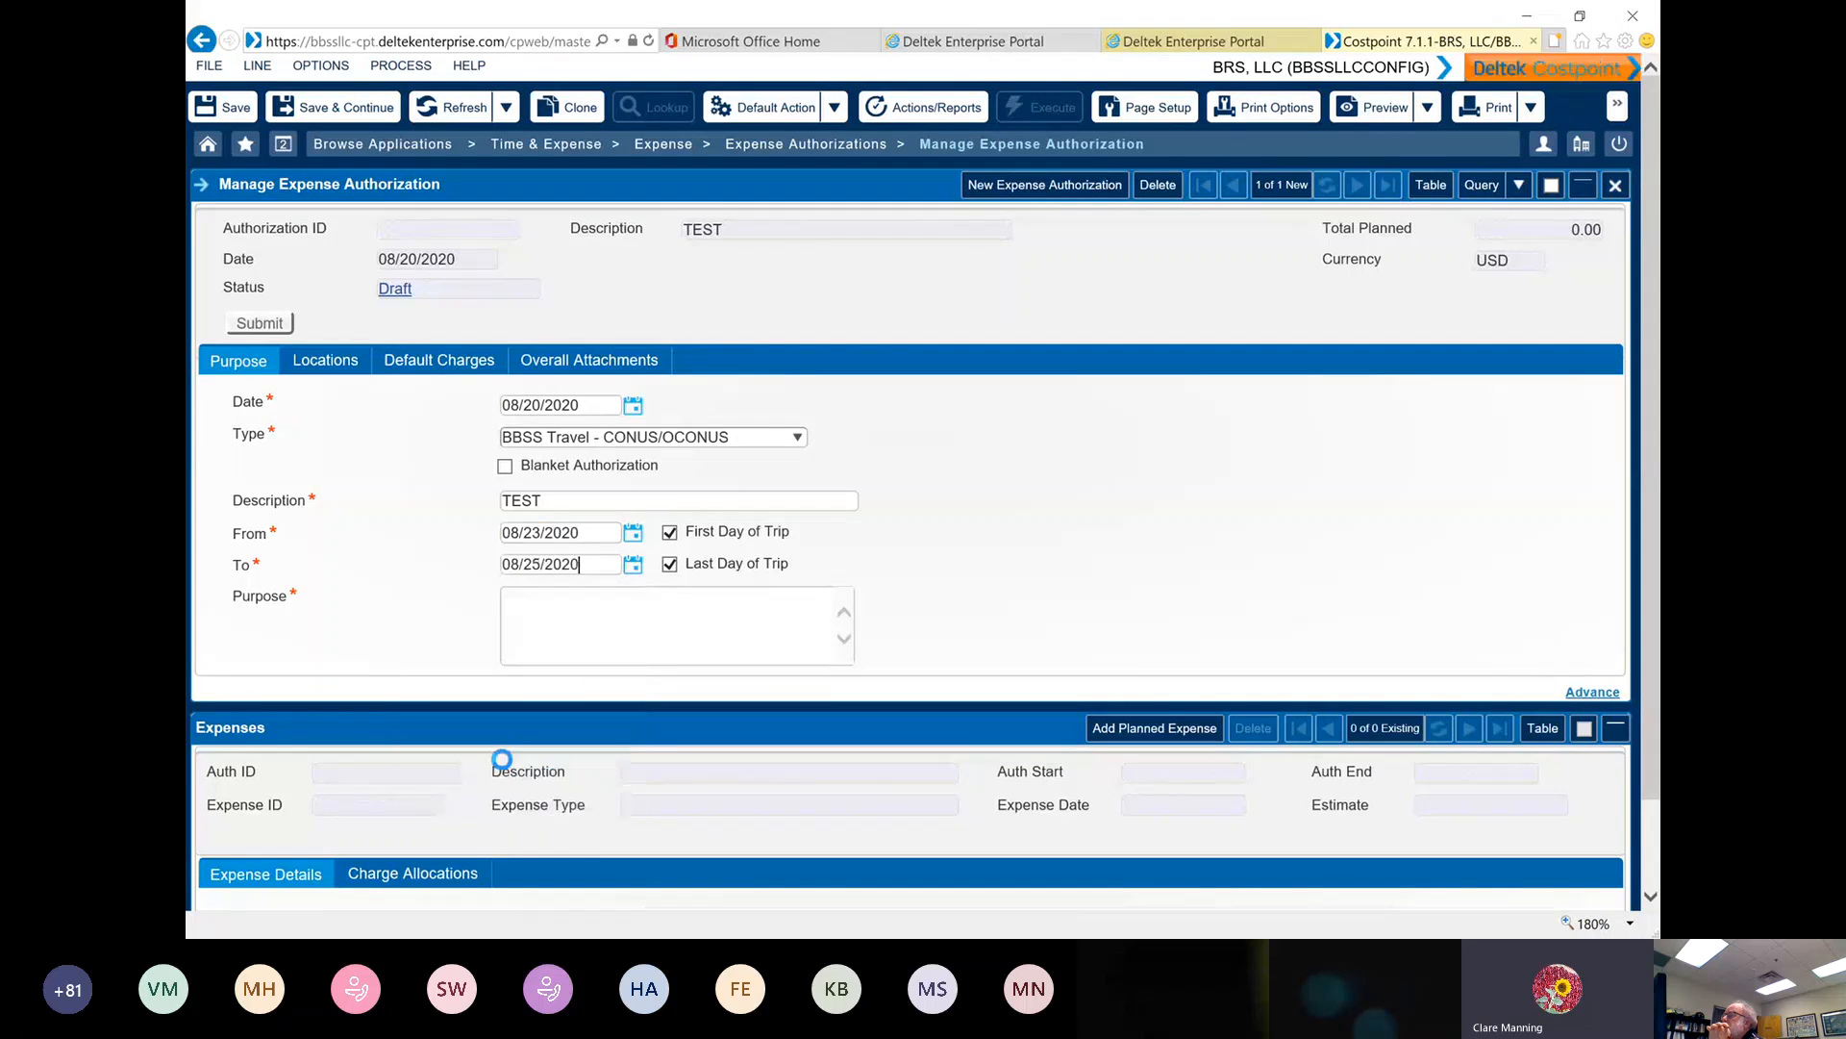
{"action": "left_click", "coordinate": [530, 613]}
{"action": "type", "text": "TEST"}
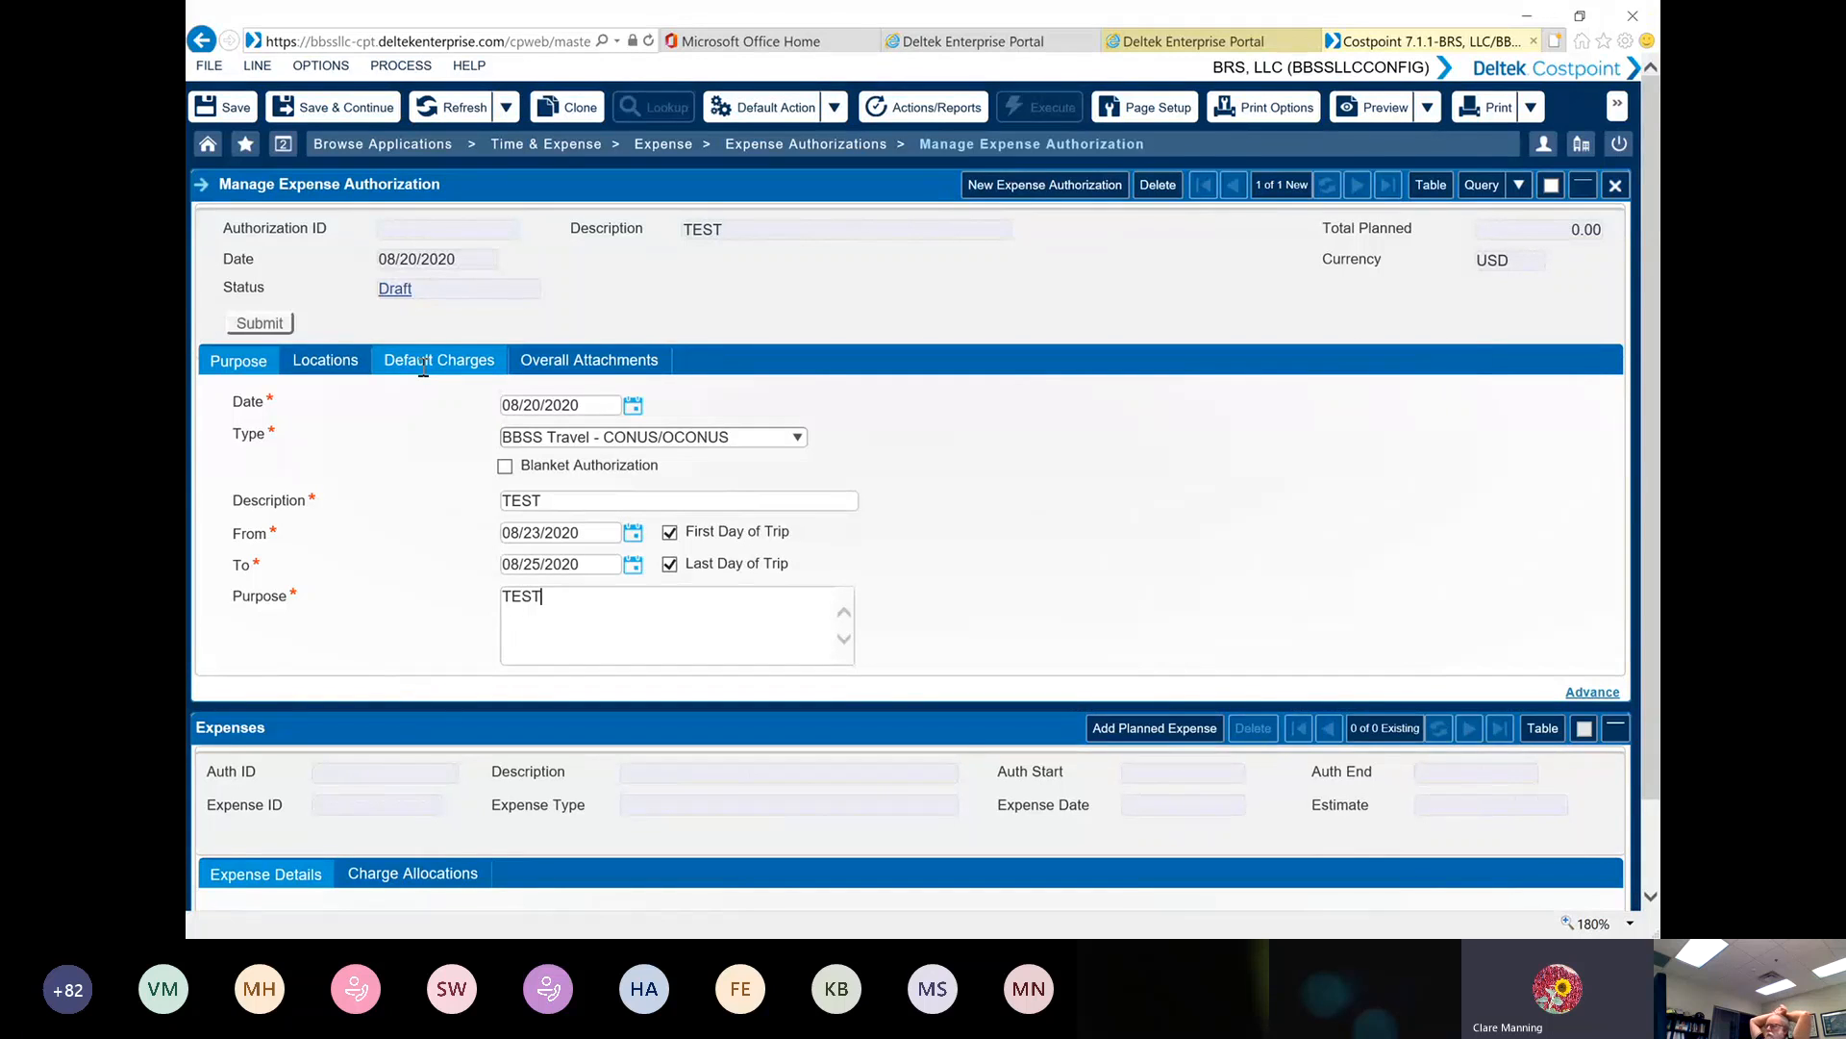
Start adding a trip location to the authorization and set its country to UNITED STATES
{"action": "left_click", "coordinate": [321, 359]}
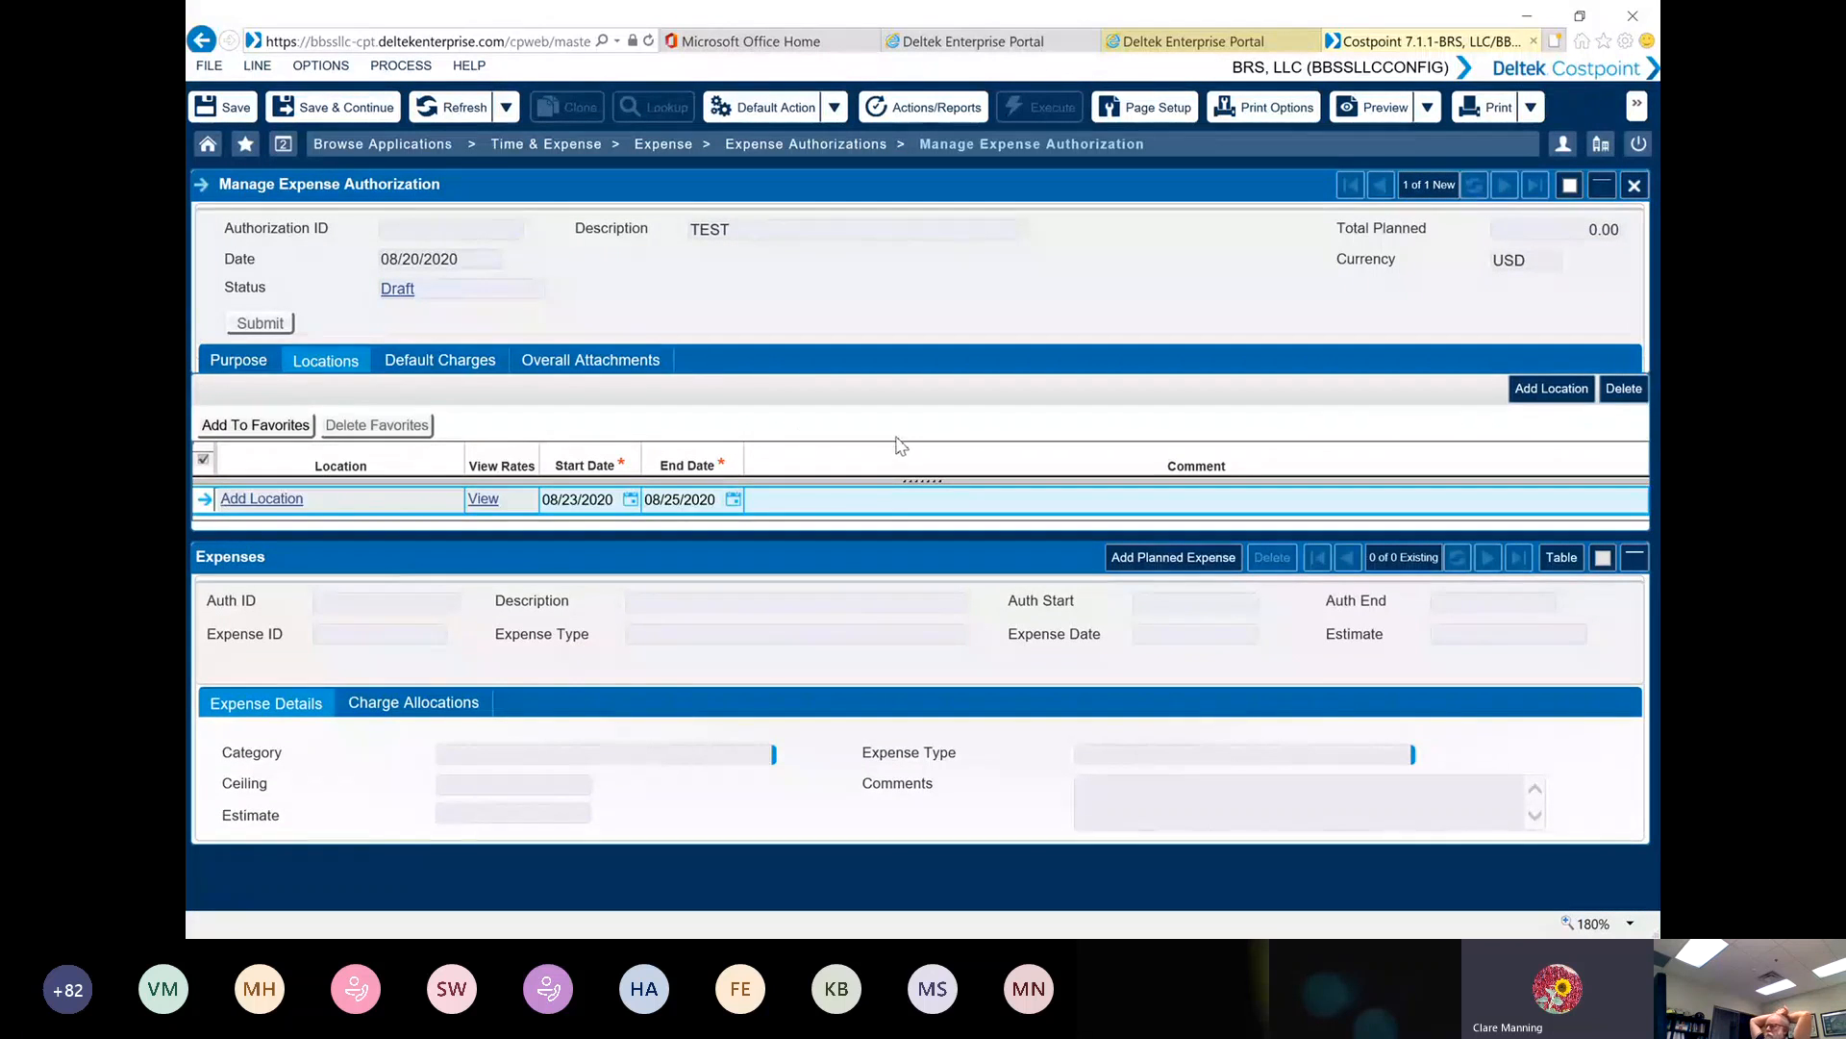
{"action": "left_click", "coordinate": [279, 500]}
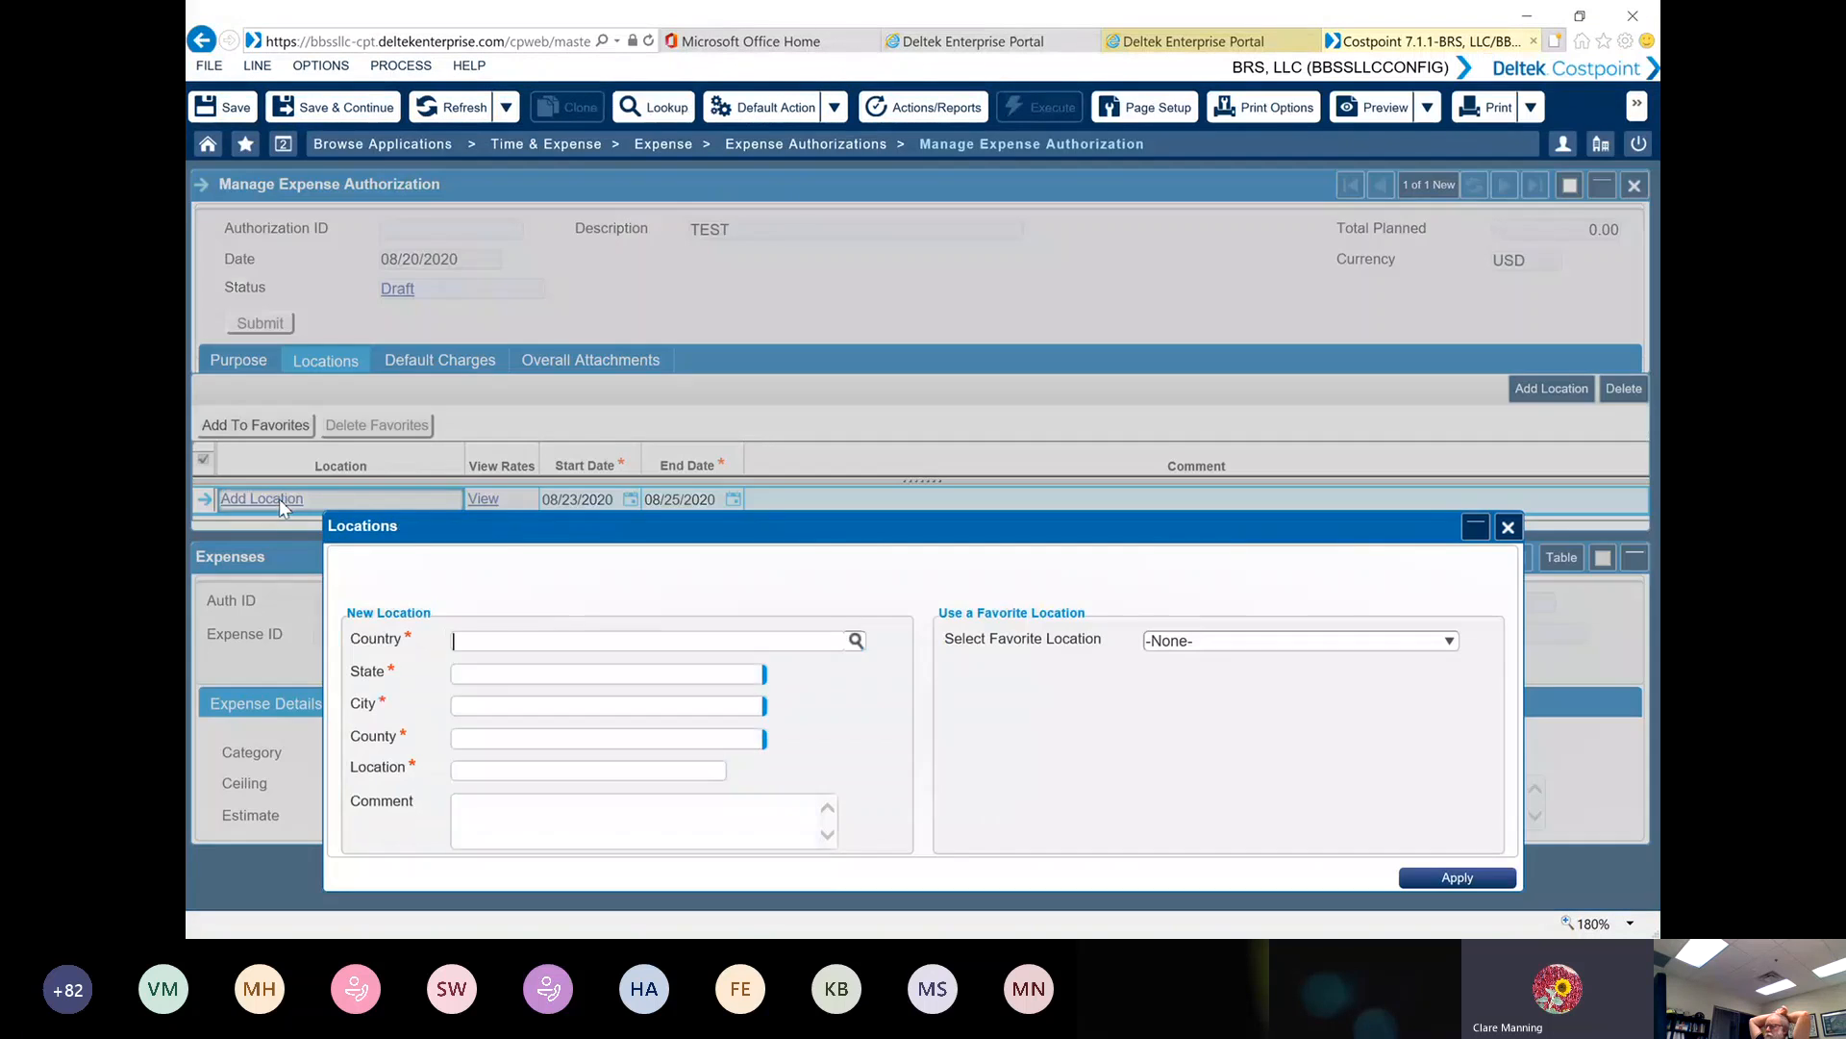
{"action": "left_click_drag", "start_coordinate": [631, 524], "coordinate": [587, 252]}
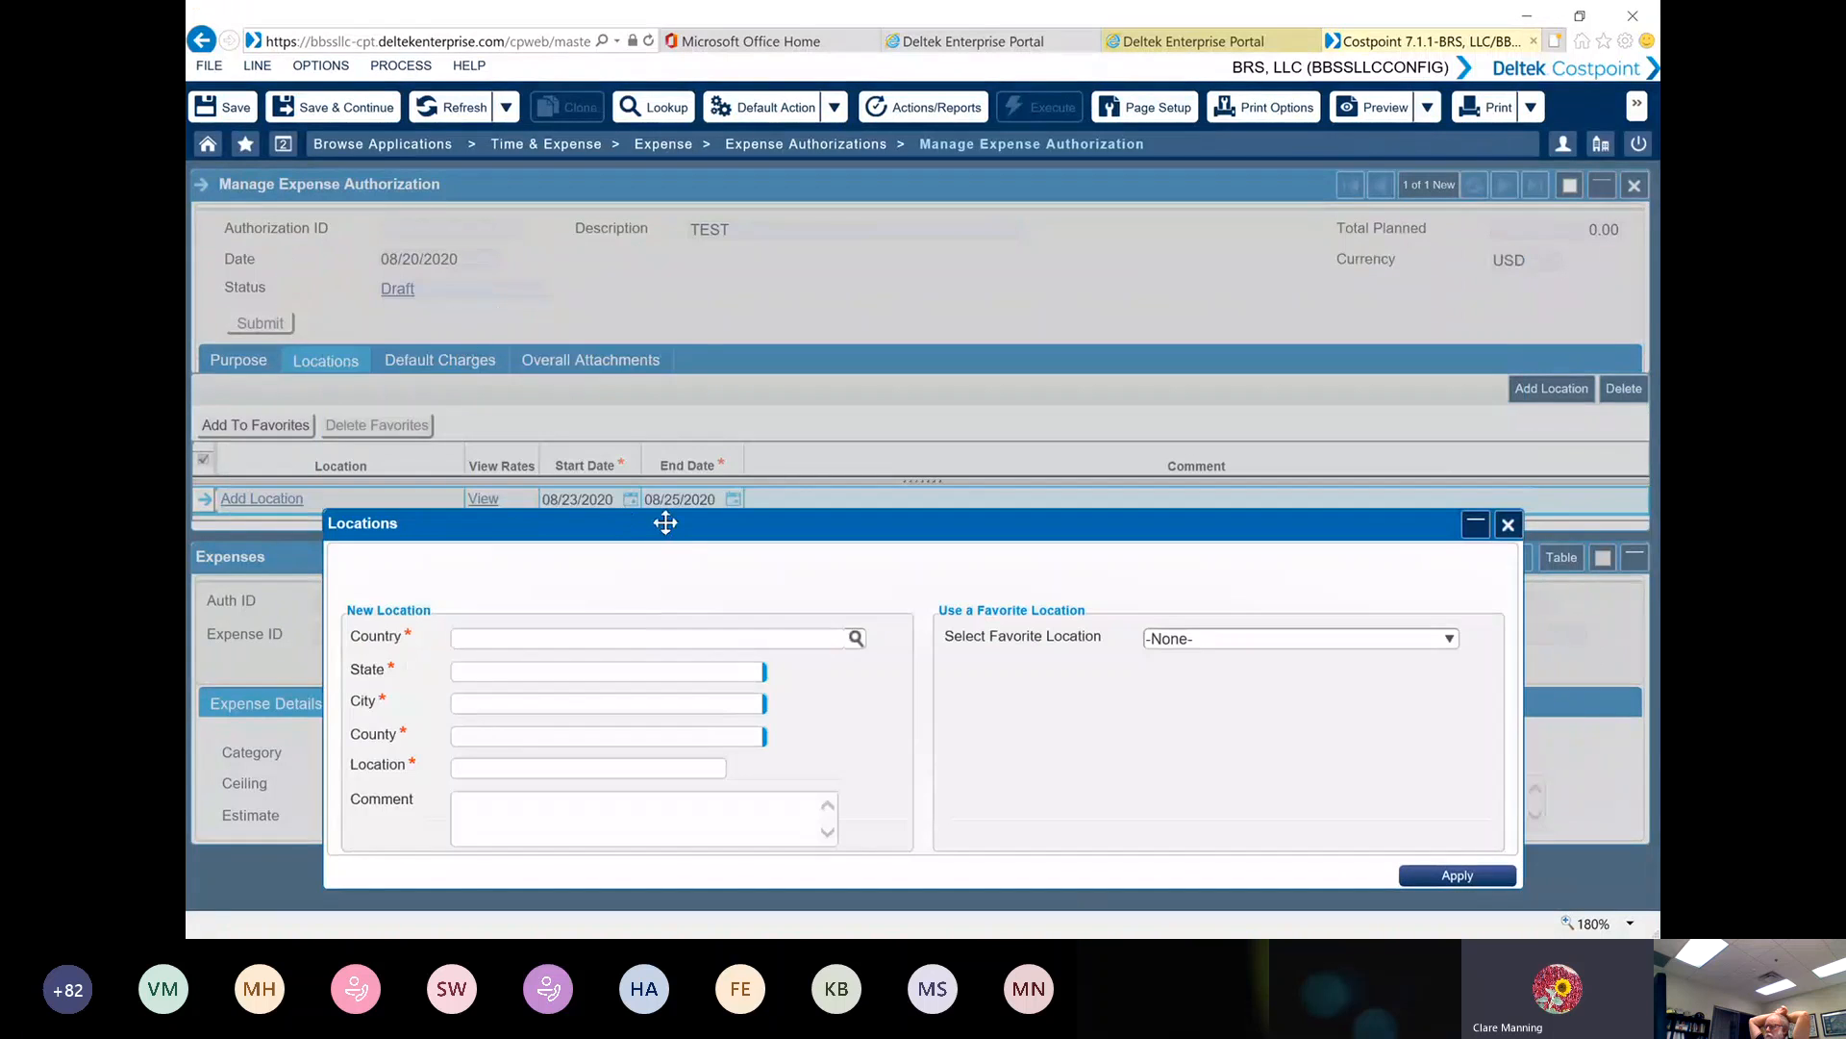
{"action": "left_click_drag", "start_coordinate": [664, 519], "coordinate": [635, 181]}
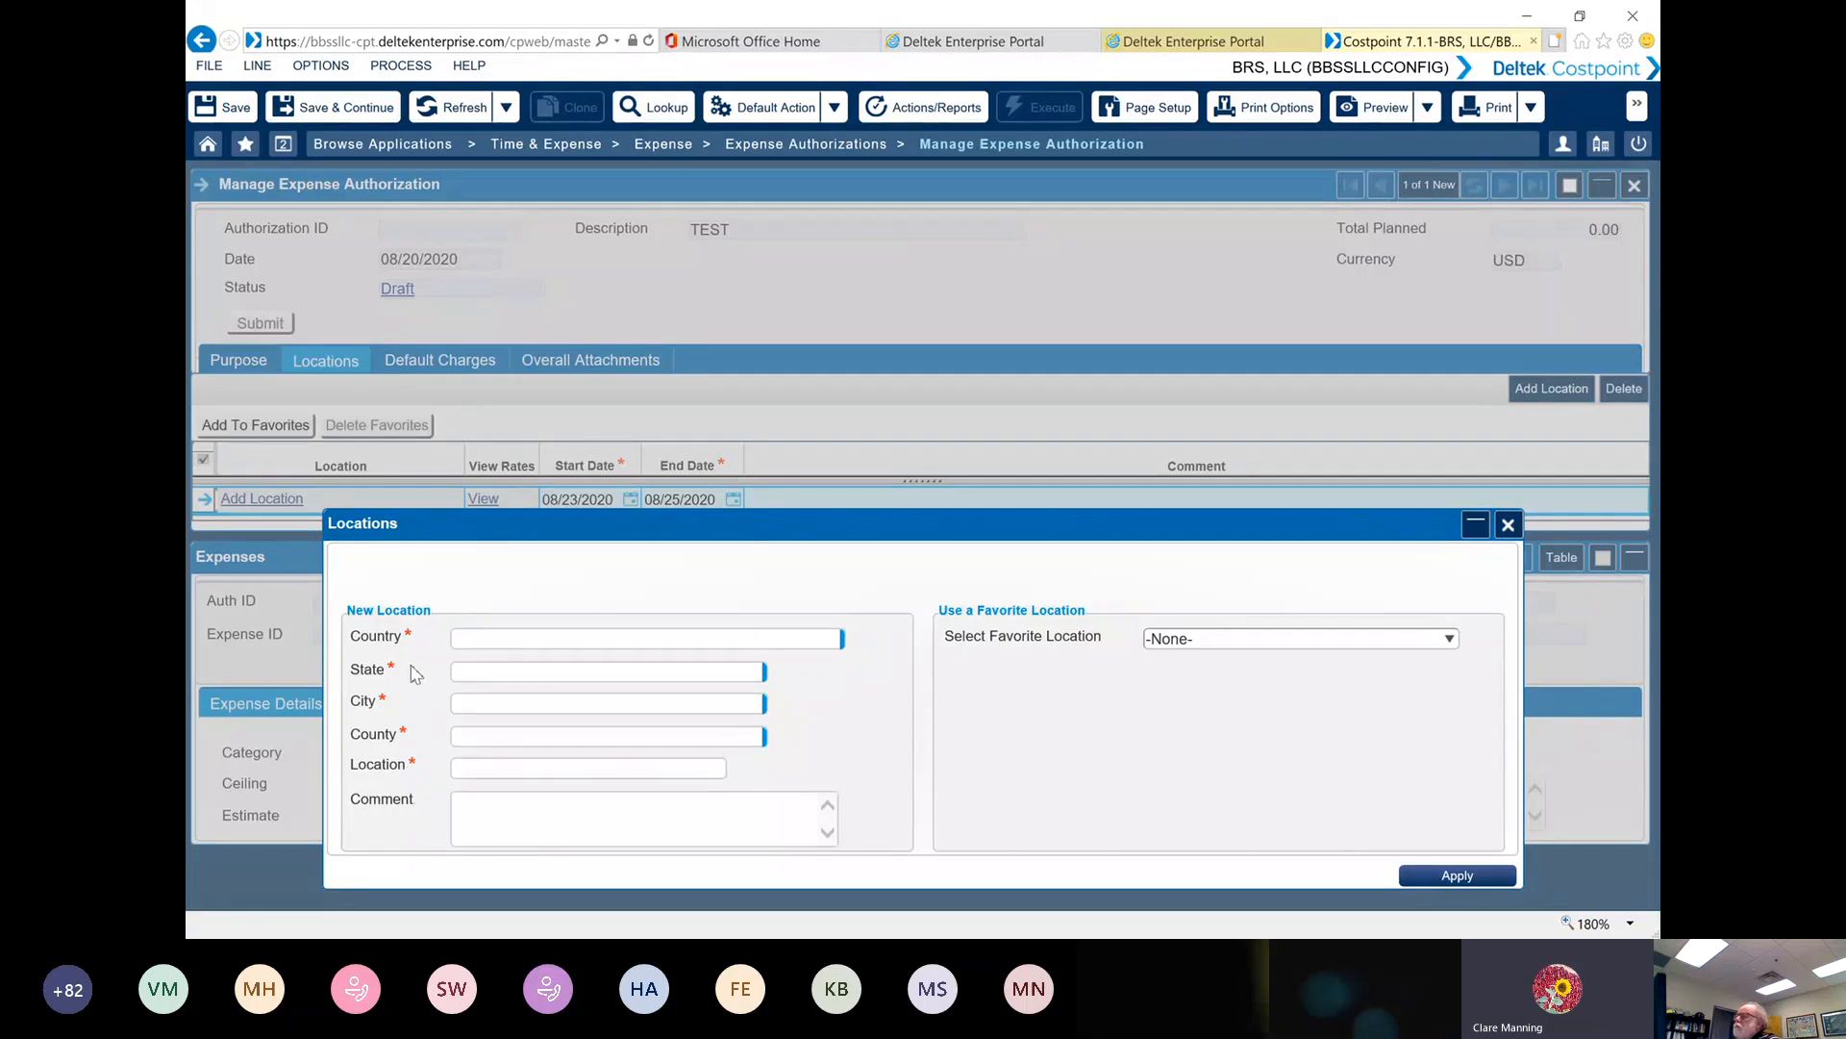
{"action": "left_click", "coordinate": [471, 636]}
{"action": "type", "text": "UNIT"}
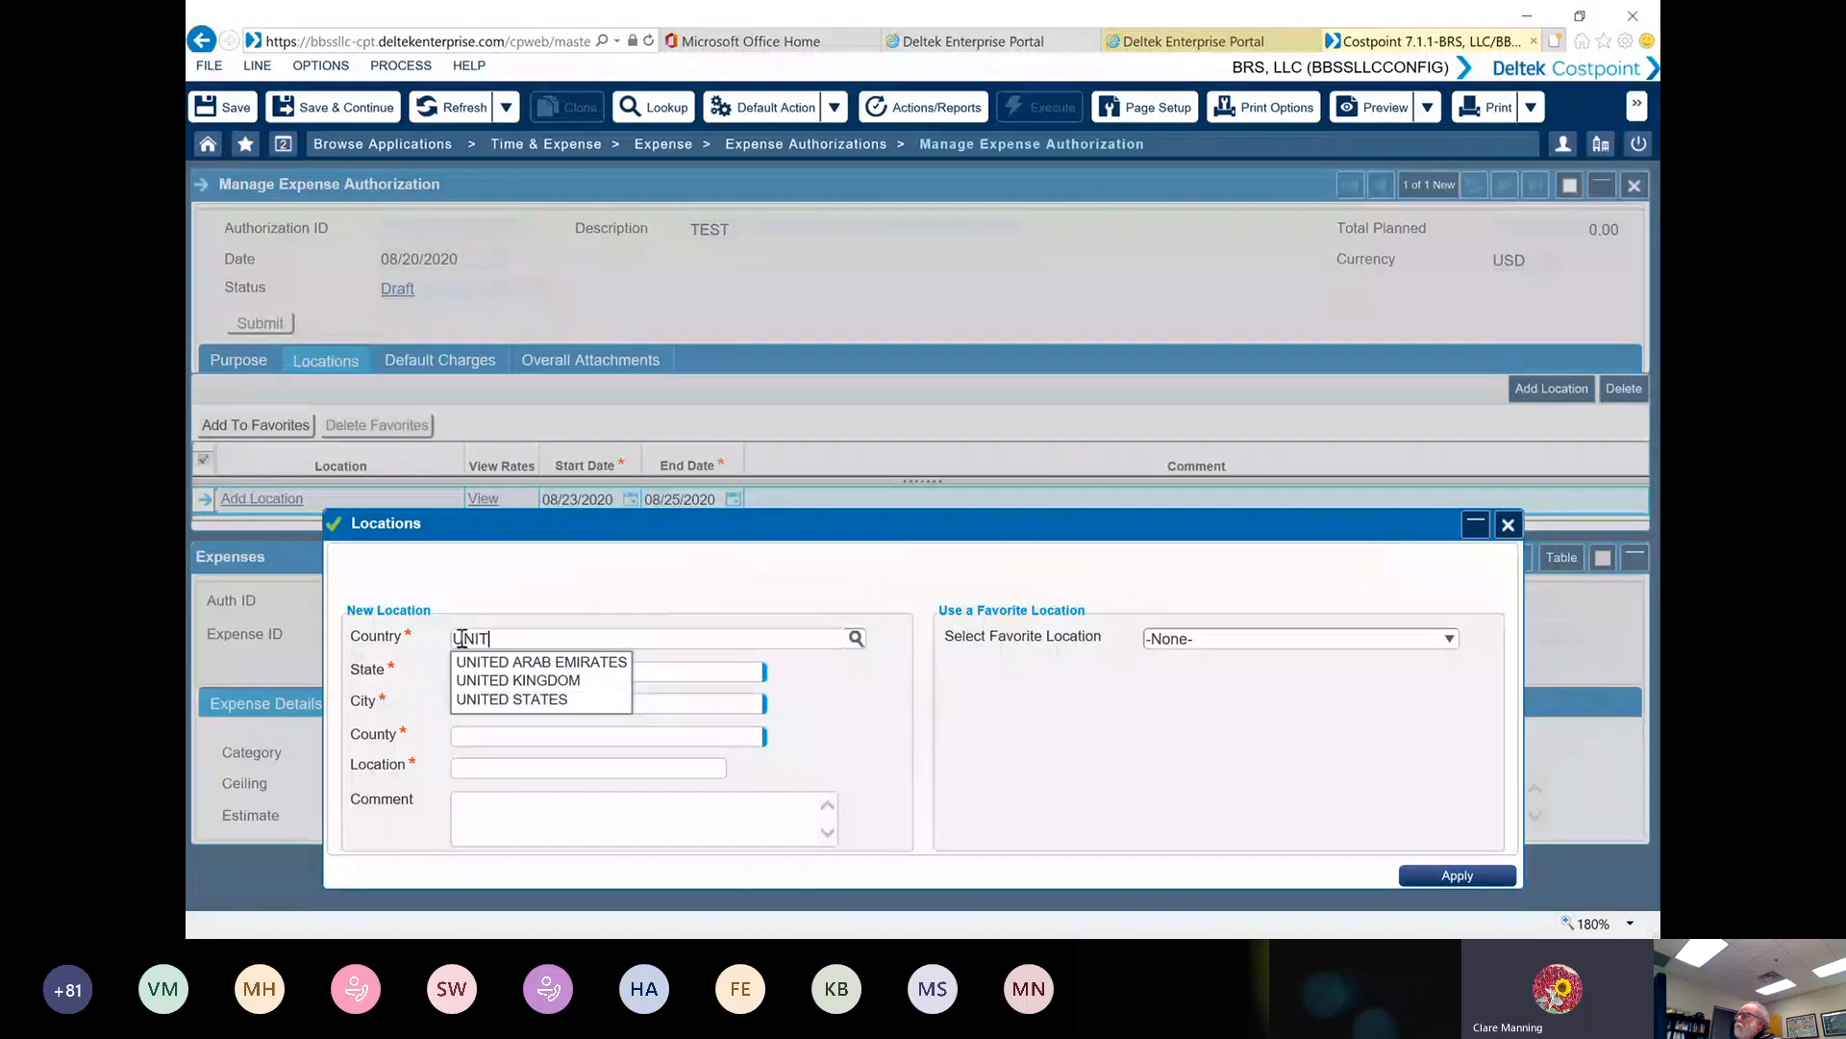
{"action": "left_click", "coordinate": [493, 702]}
Set the new location's state to FLORIDA
{"action": "left_click", "coordinate": [471, 673]}
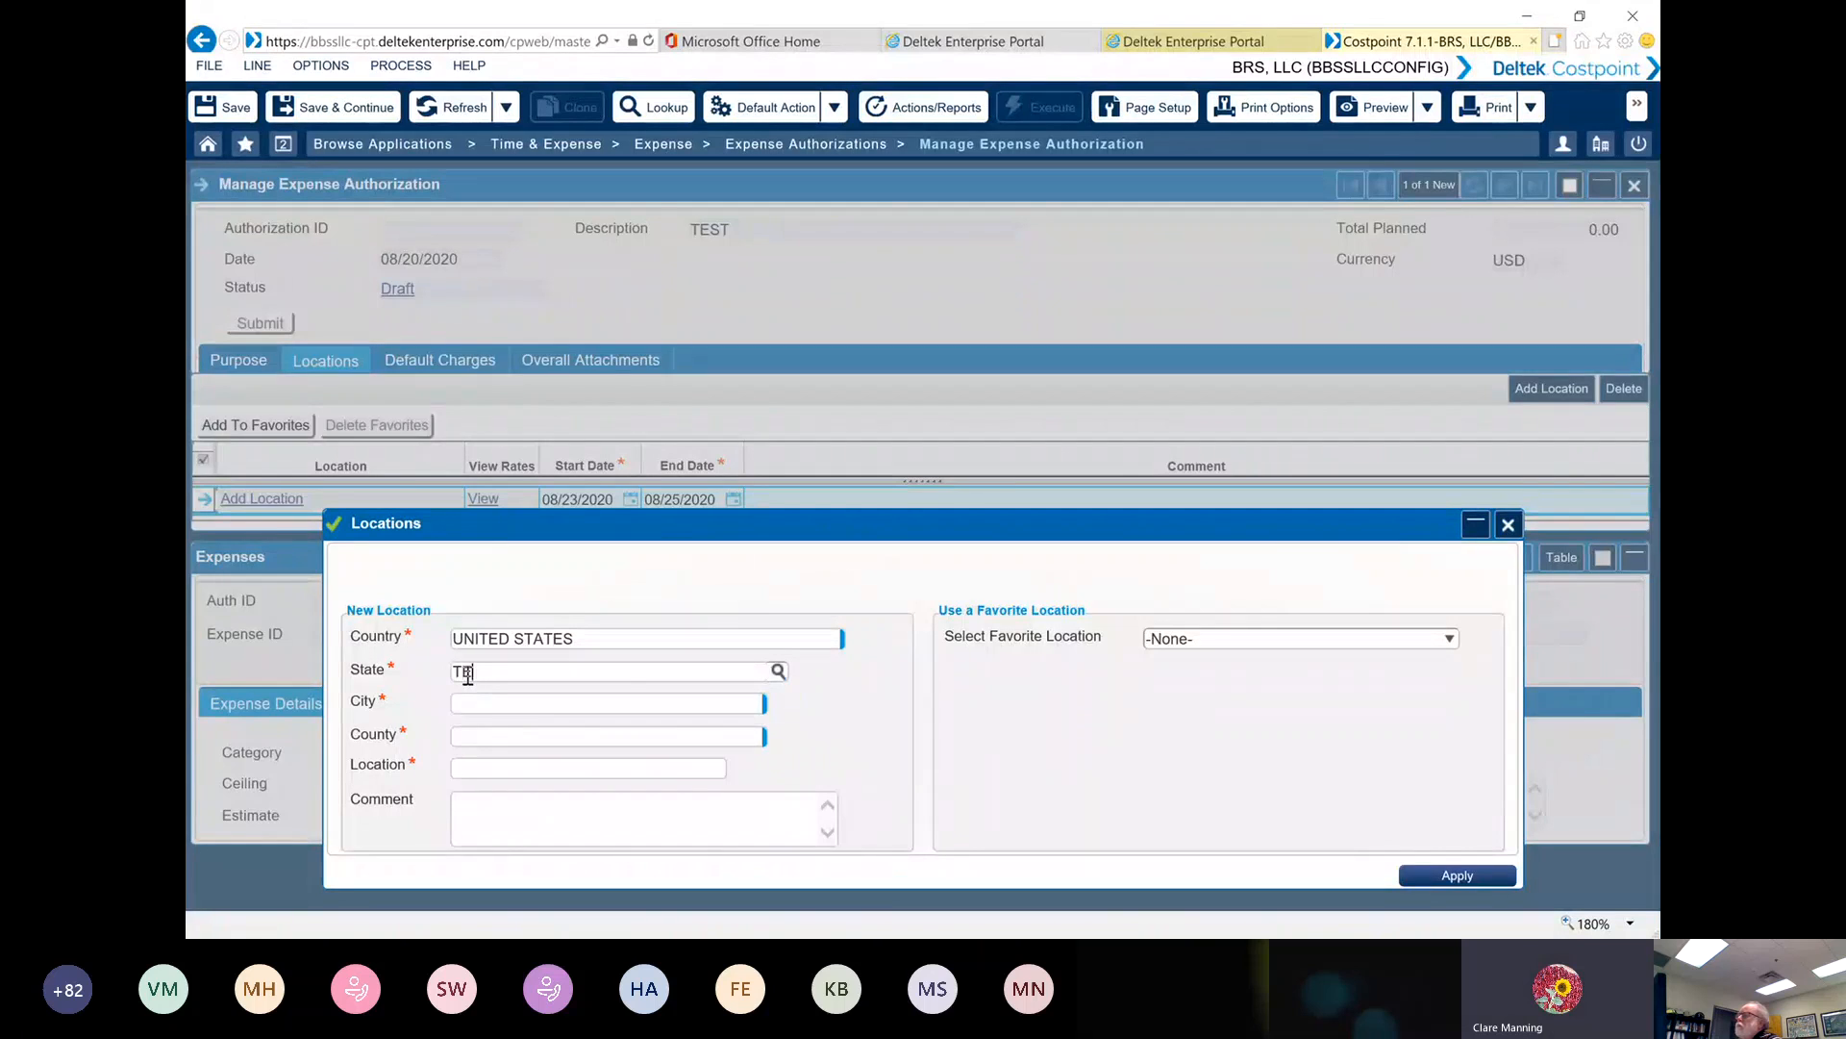
{"action": "type", "text": "TE"}
{"action": "key", "text": "BackSpace"}
{"action": "key", "text": "BackSpace"}
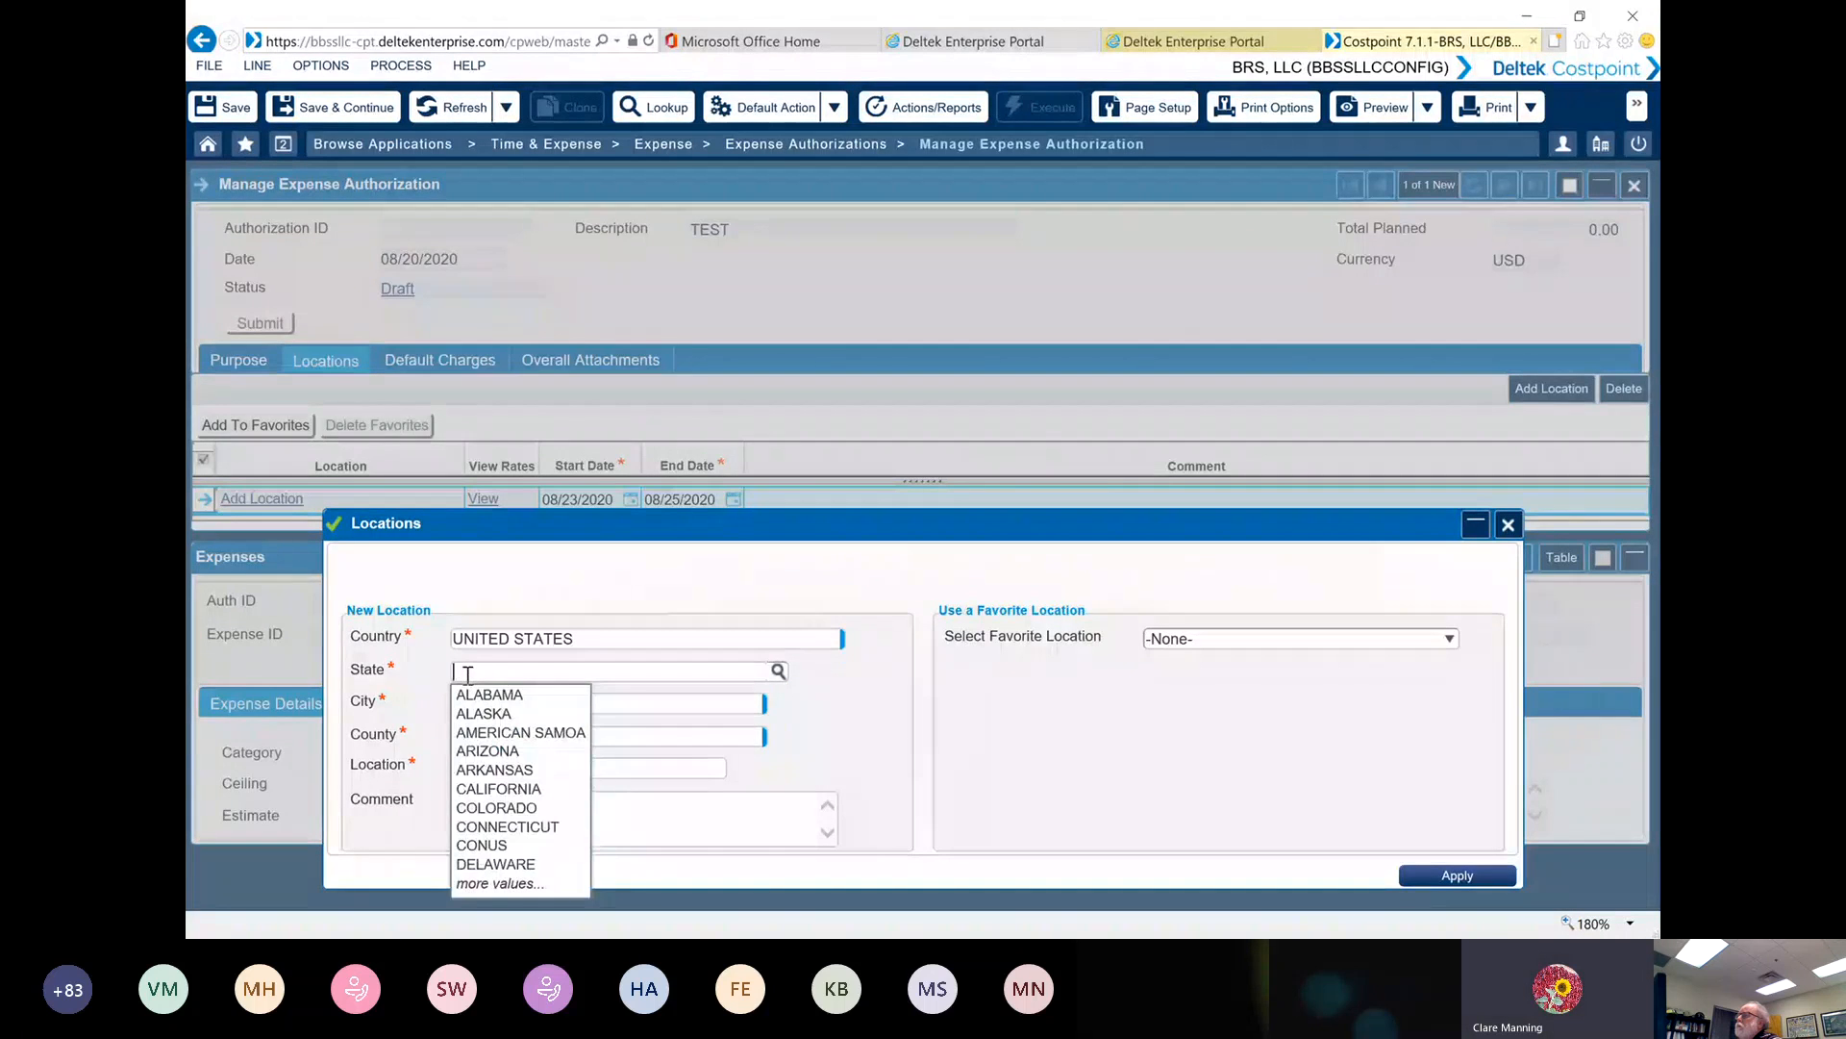
{"action": "type", "text": "FLOR"}
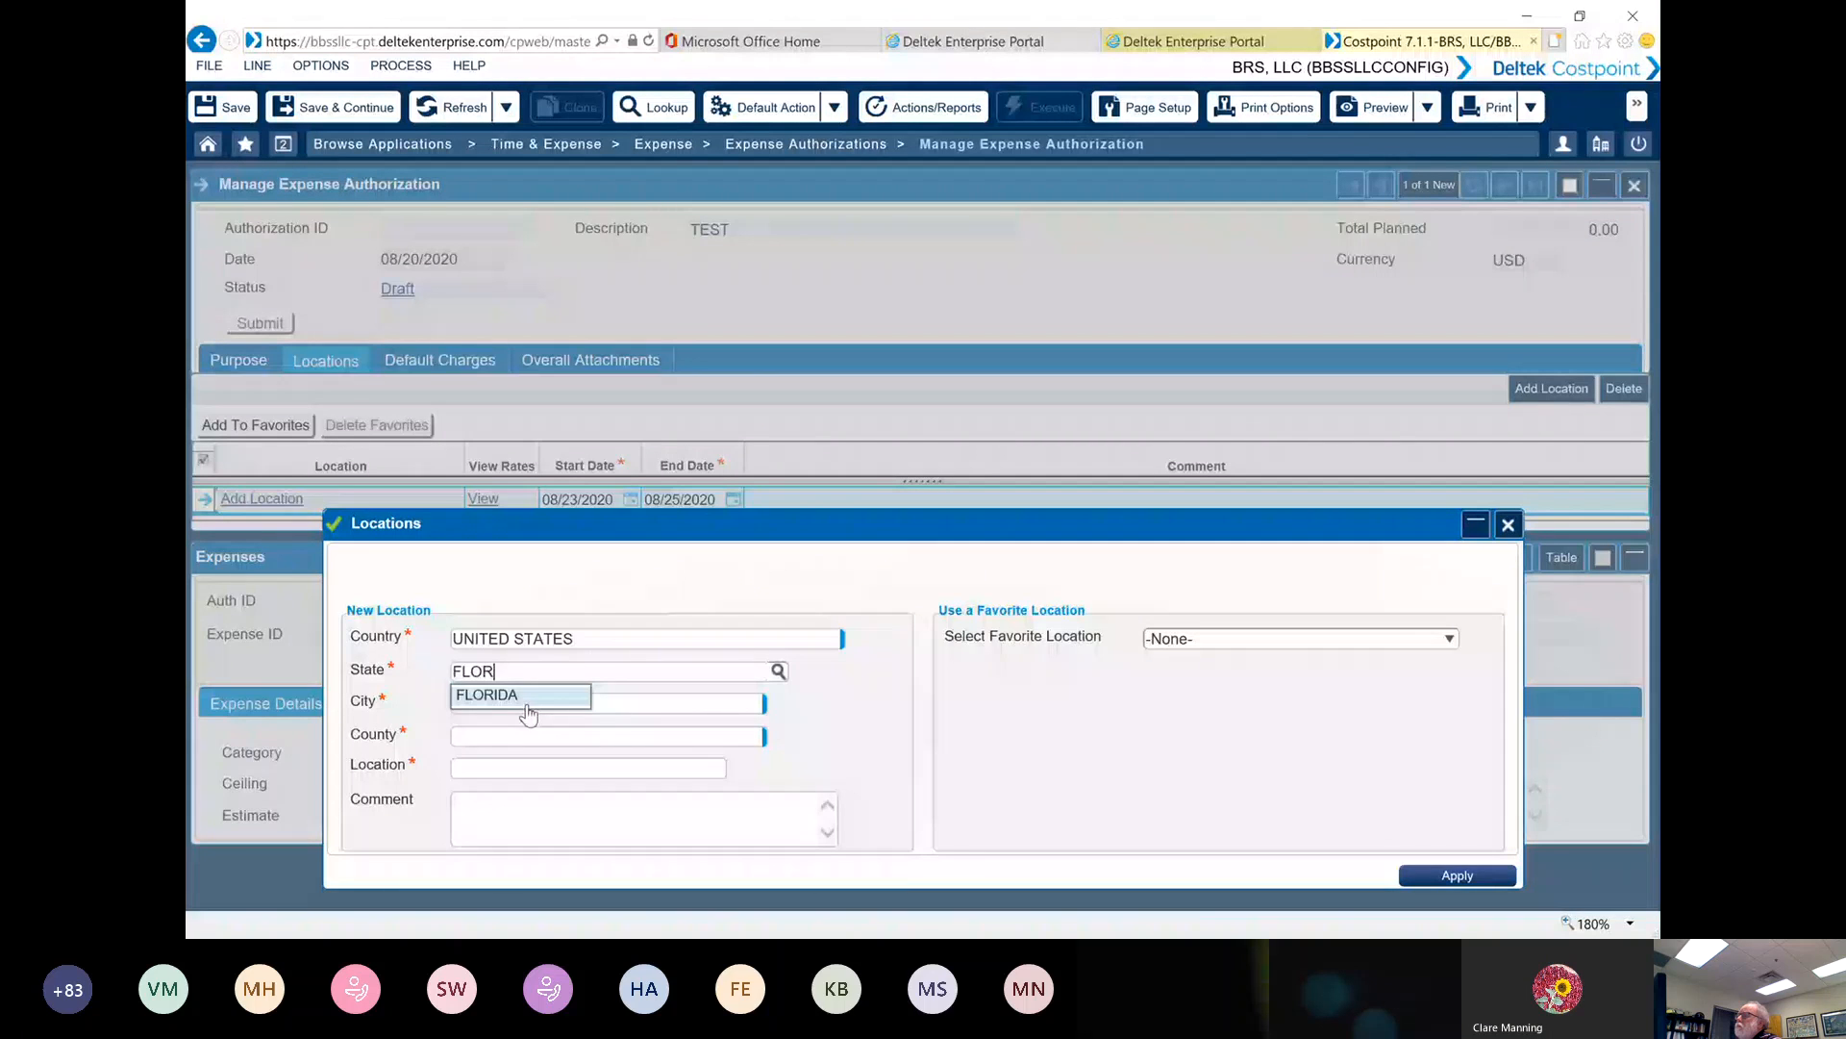
{"action": "left_click", "coordinate": [528, 712]}
Look up the Florida cities beginning with O and select ORLANDO as the new location's city
{"action": "left_click", "coordinate": [488, 704]}
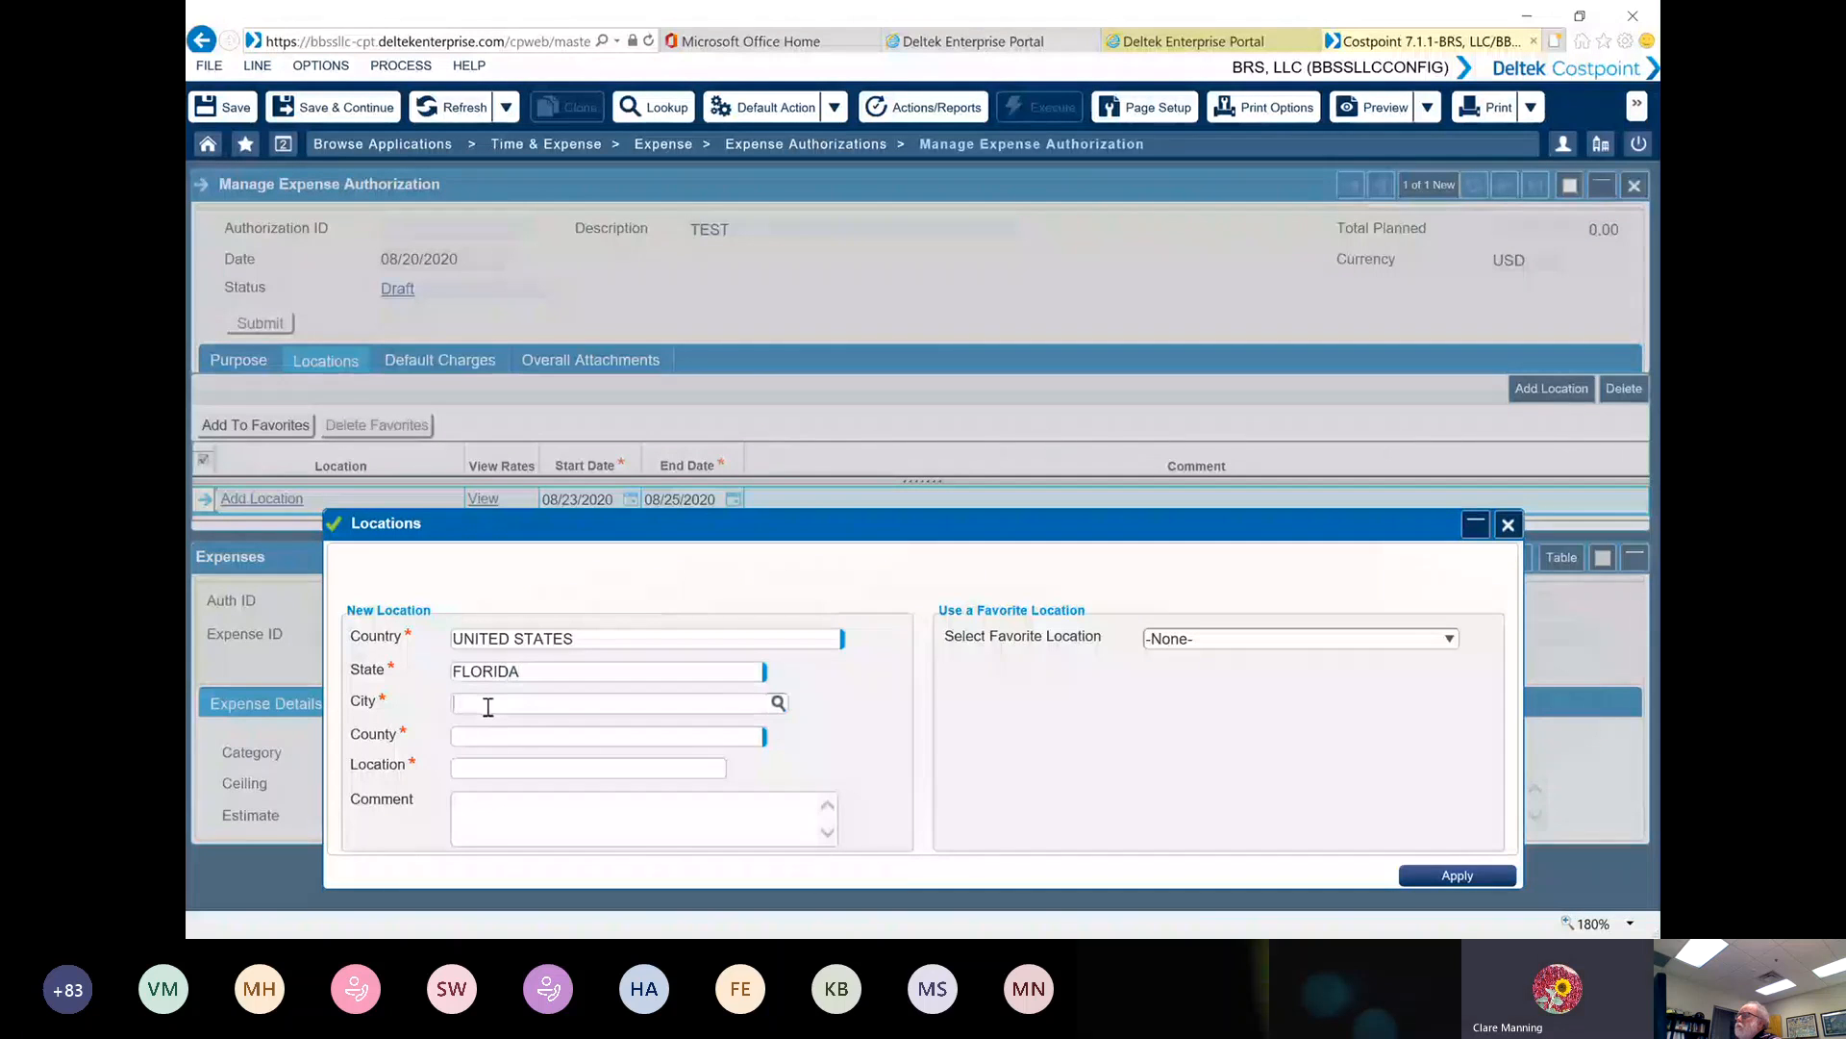
{"action": "type", "text": "ORL"}
{"action": "left_click_drag", "start_coordinate": [486, 705], "coordinate": [434, 707]}
{"action": "key", "text": "BackSpace"}
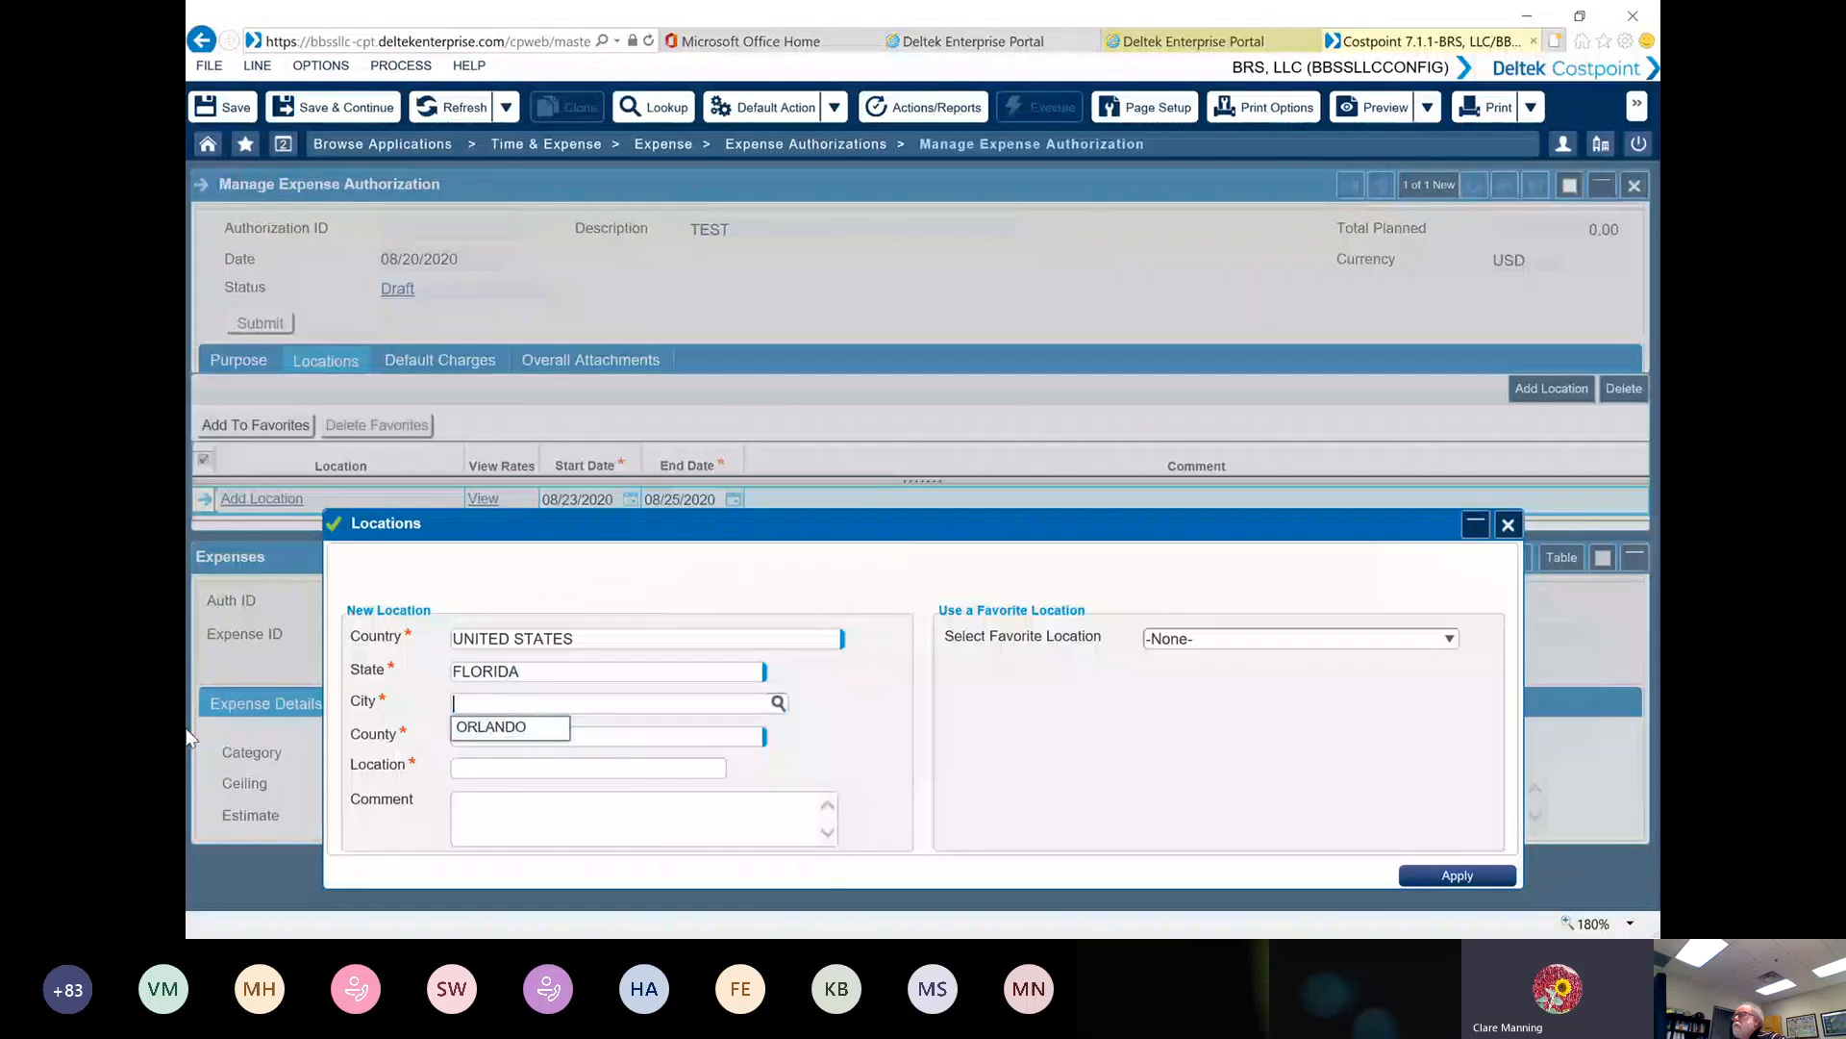
{"action": "left_click", "coordinate": [779, 708]}
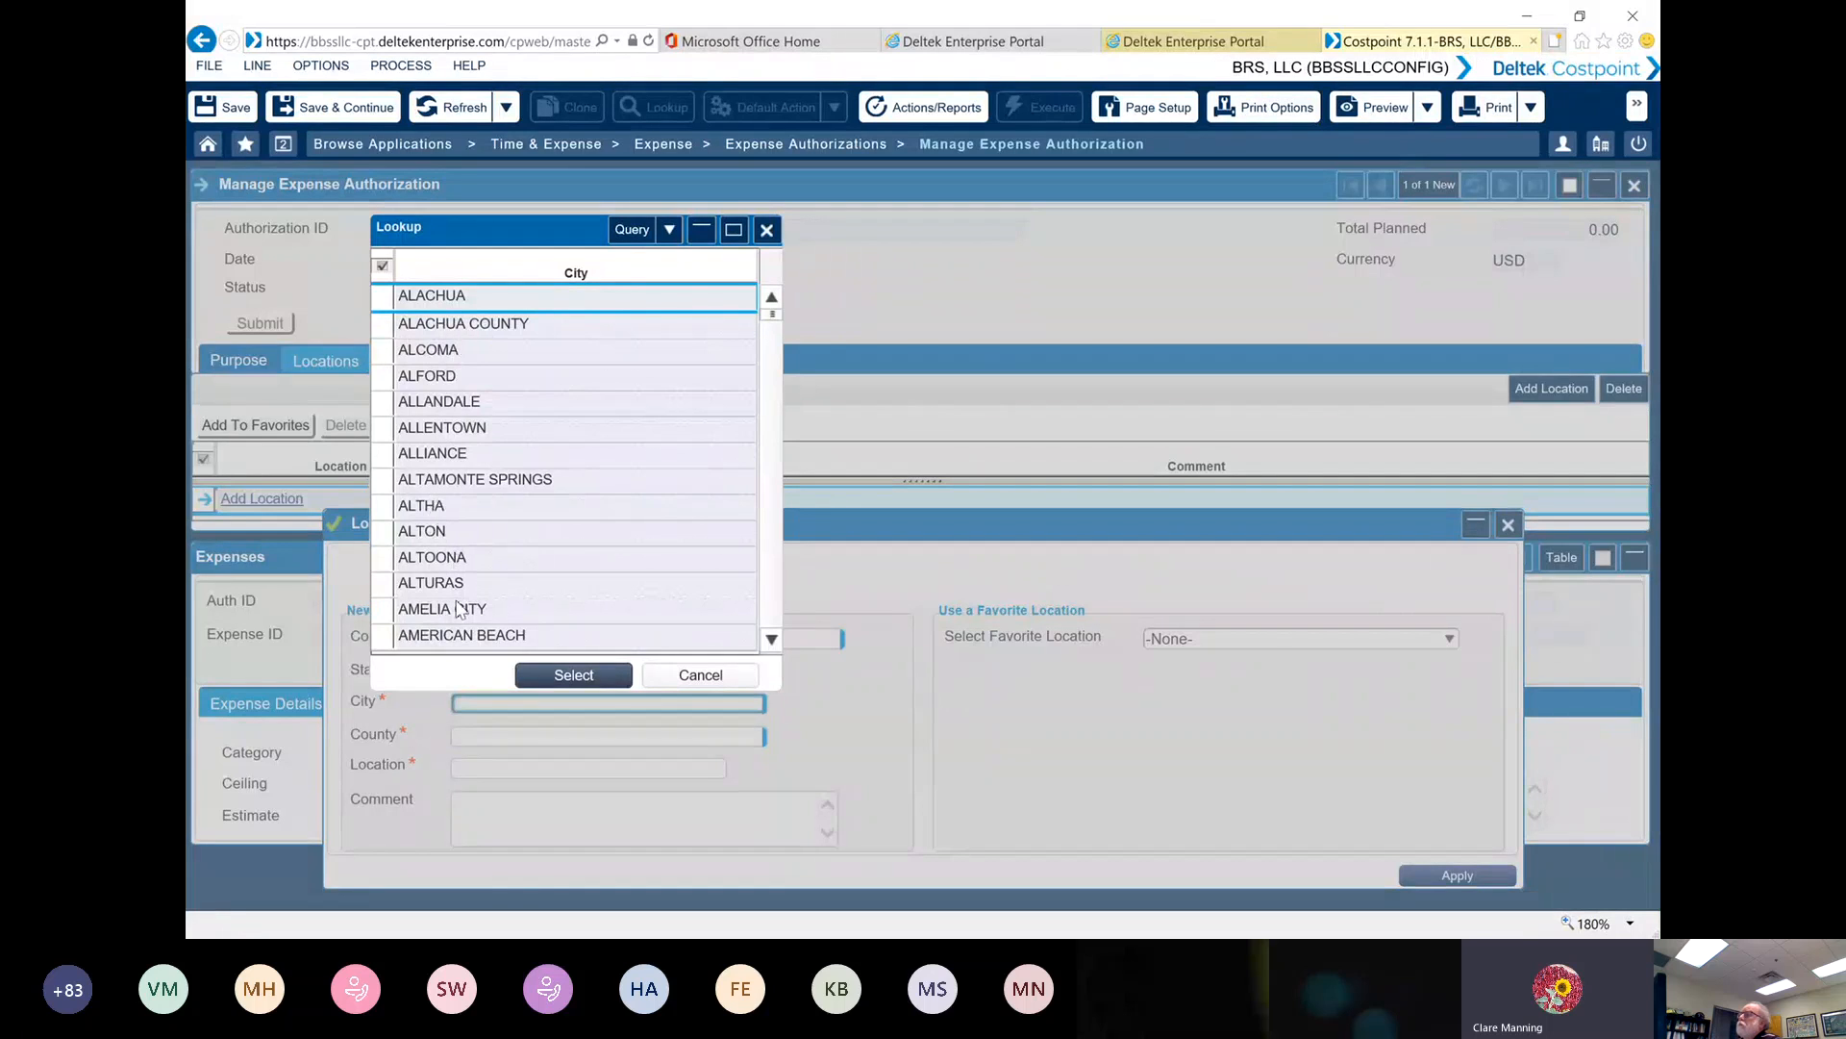
{"action": "left_click", "coordinate": [632, 229]}
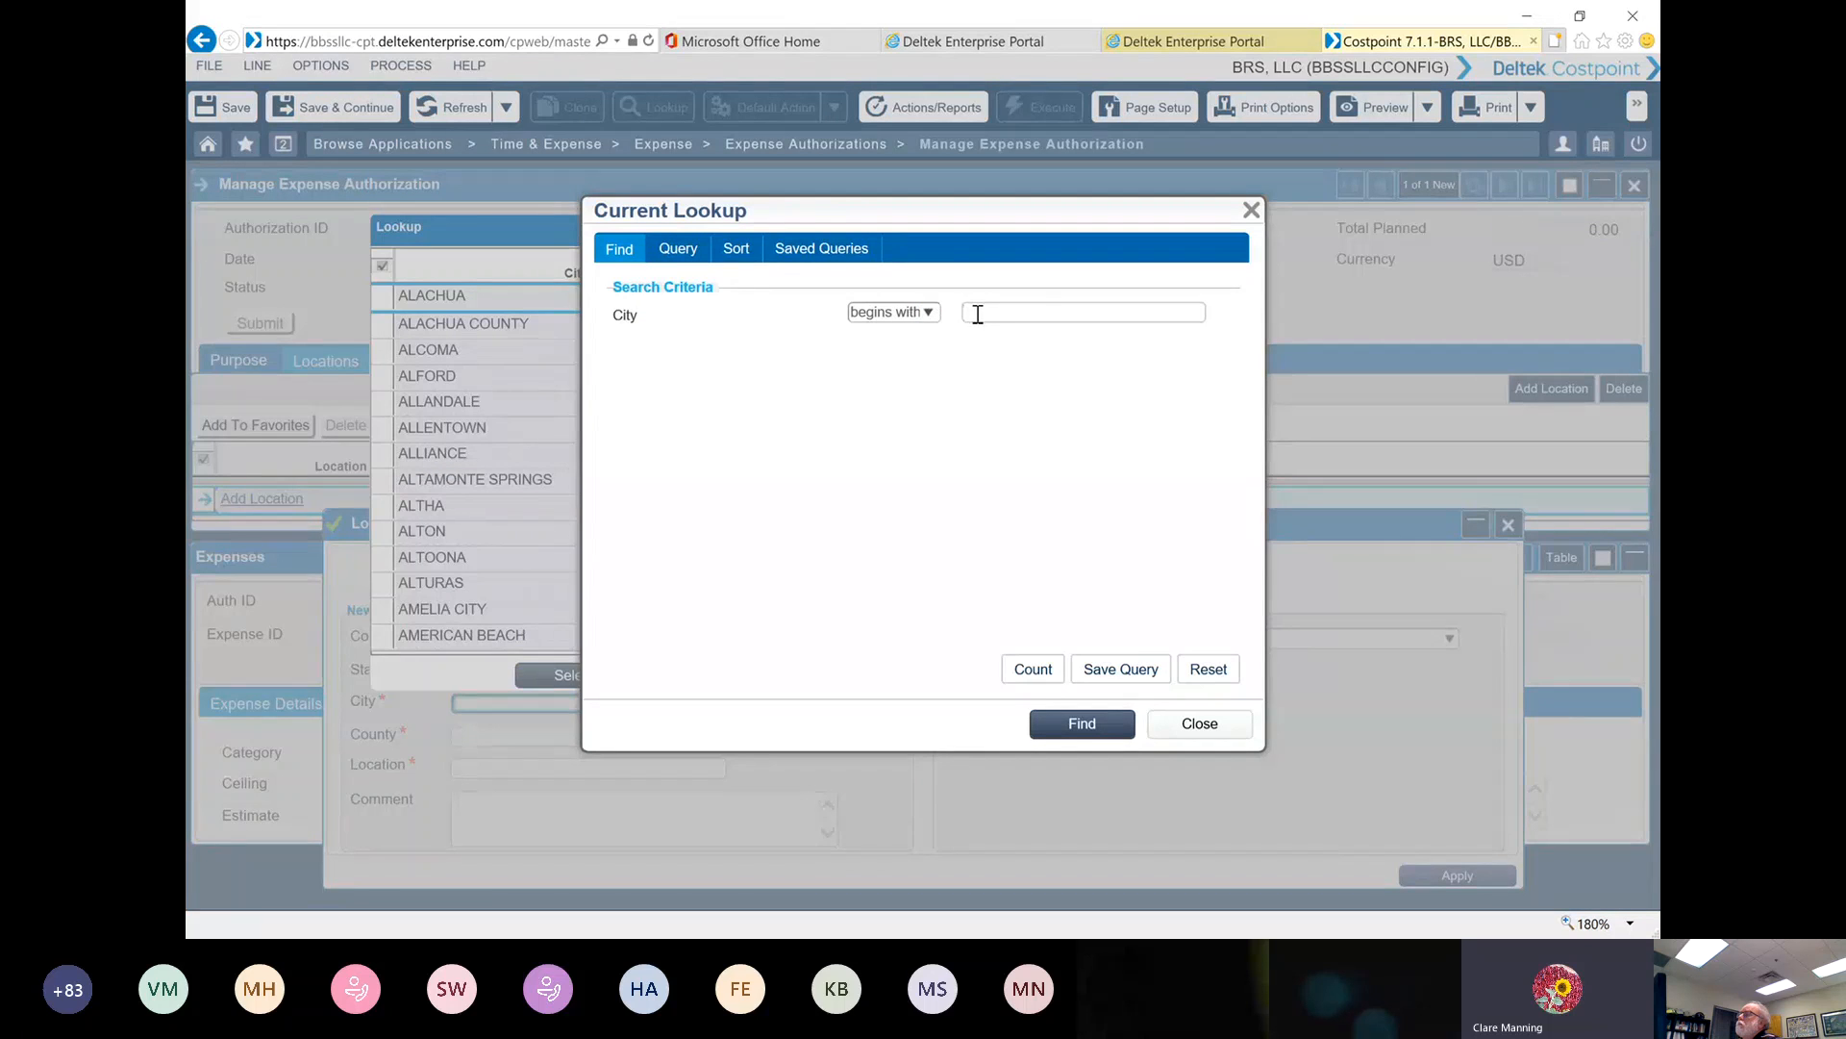
{"action": "left_click", "coordinate": [1103, 746]}
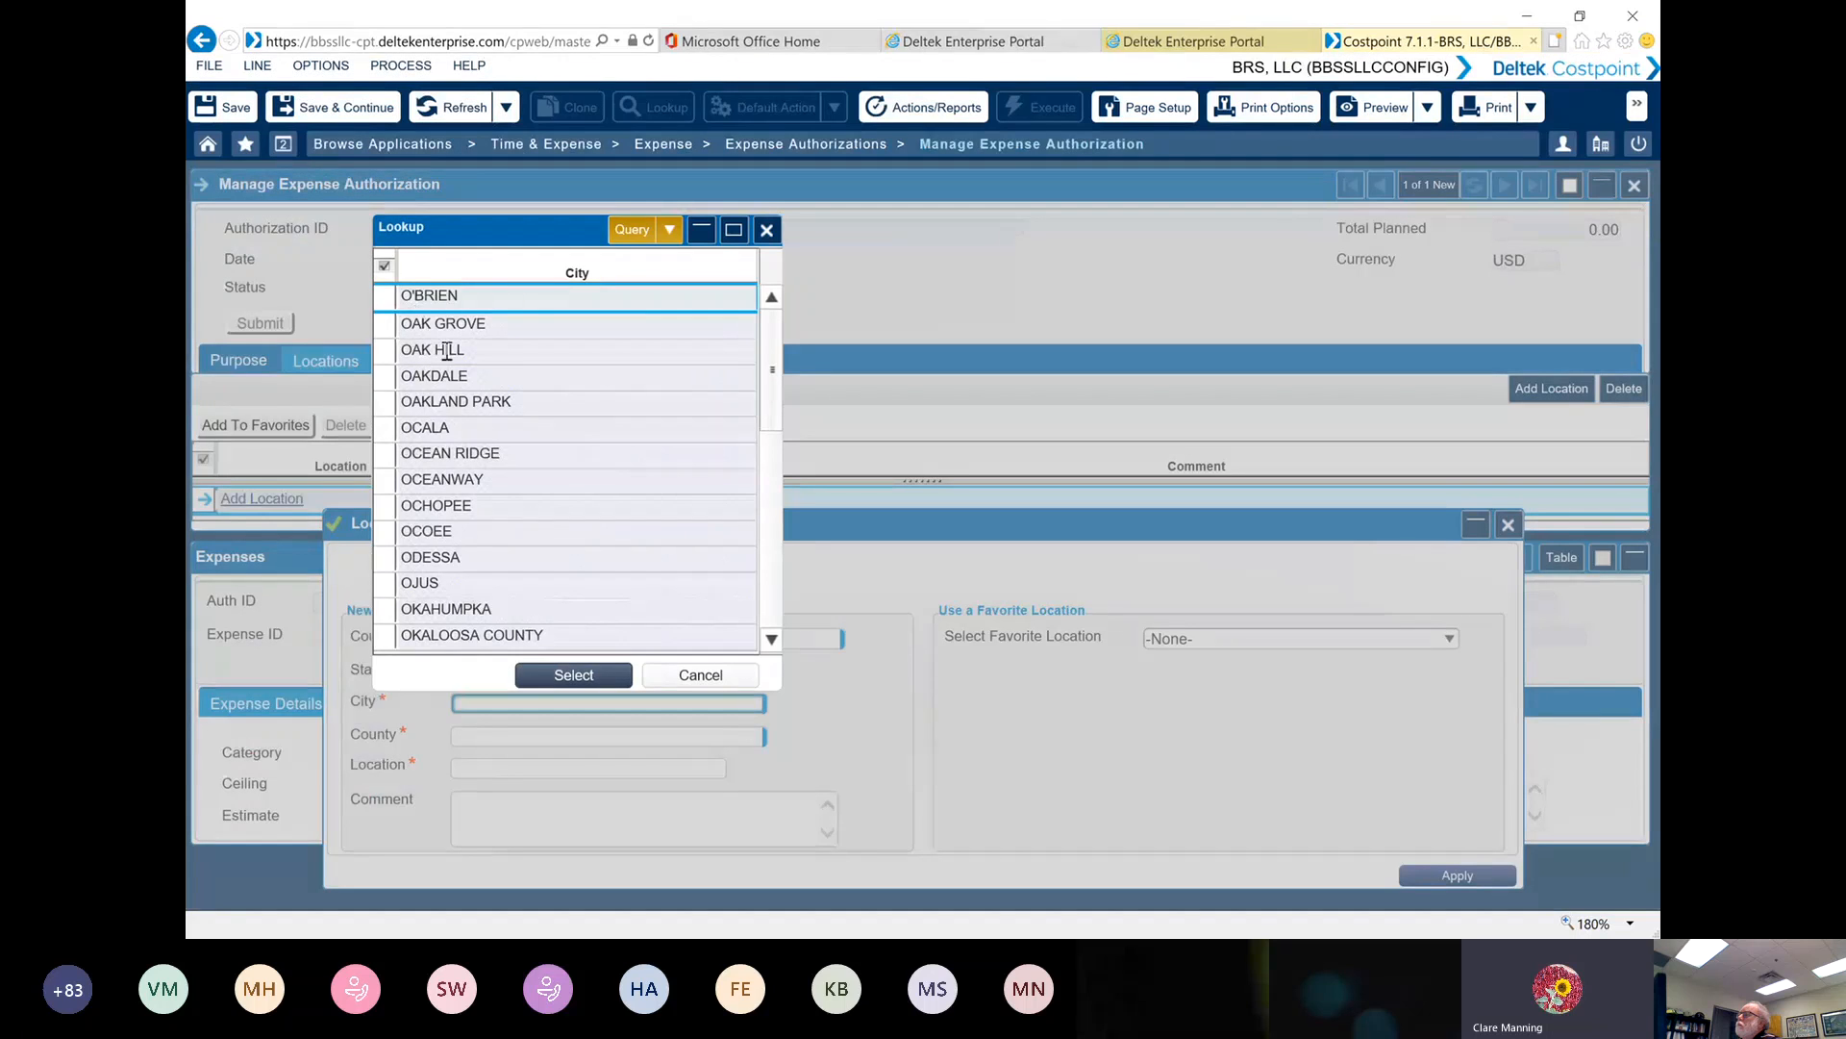
{"action": "scroll", "coordinate": [455, 483], "scroll_direction": "down", "scroll_amount": 3}
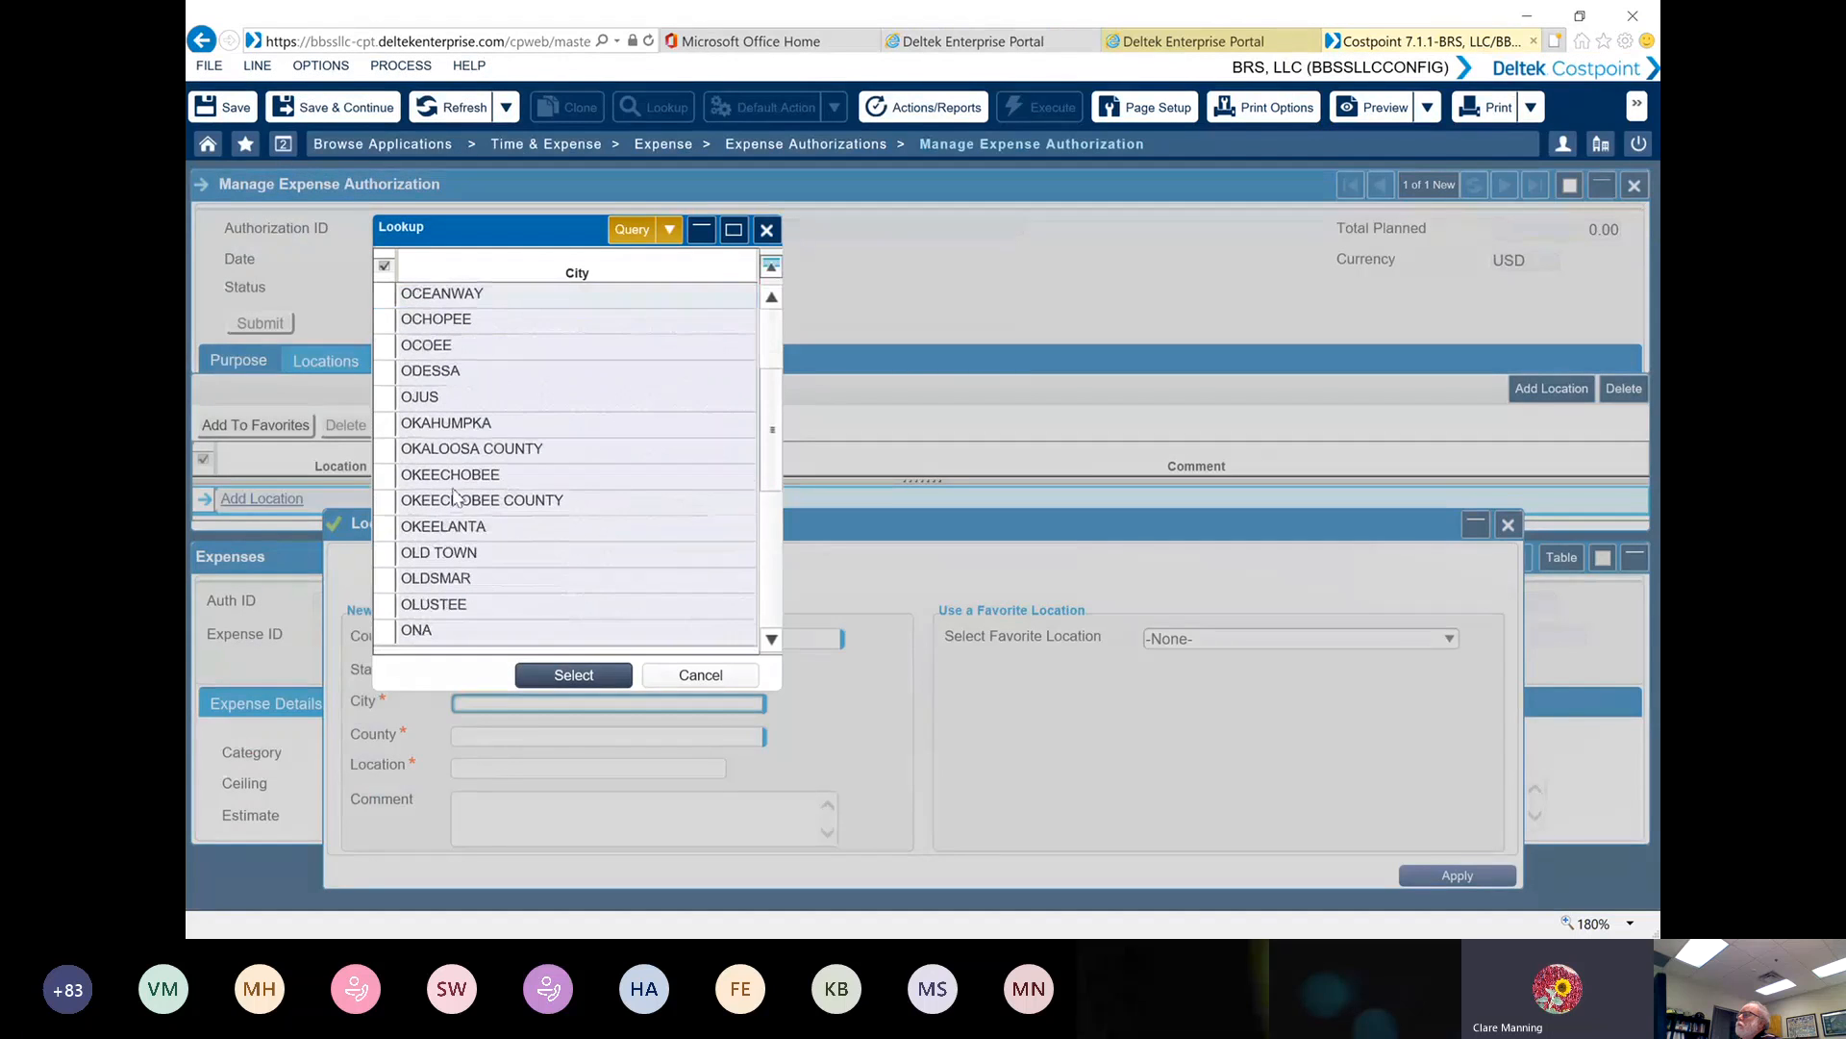
{"action": "scroll", "coordinate": [446, 428], "scroll_direction": "down", "scroll_amount": 2}
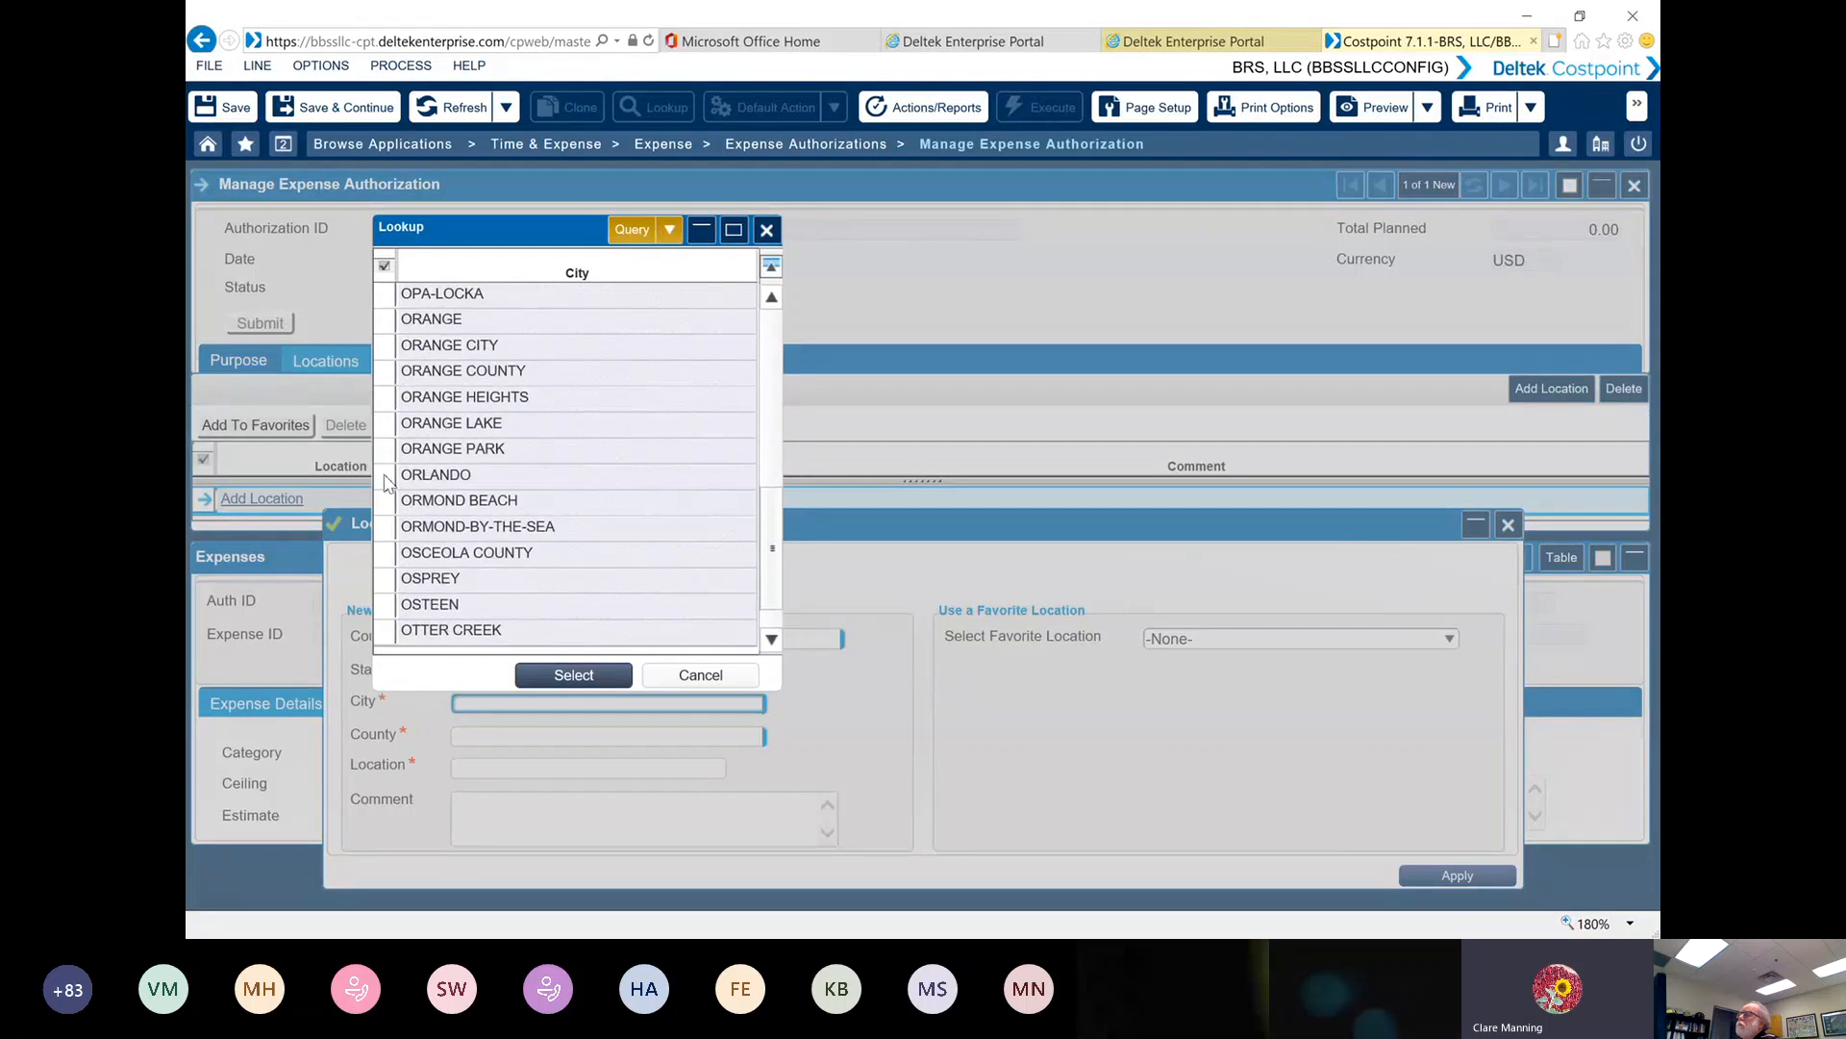
{"action": "double_click", "coordinate": [388, 475]}
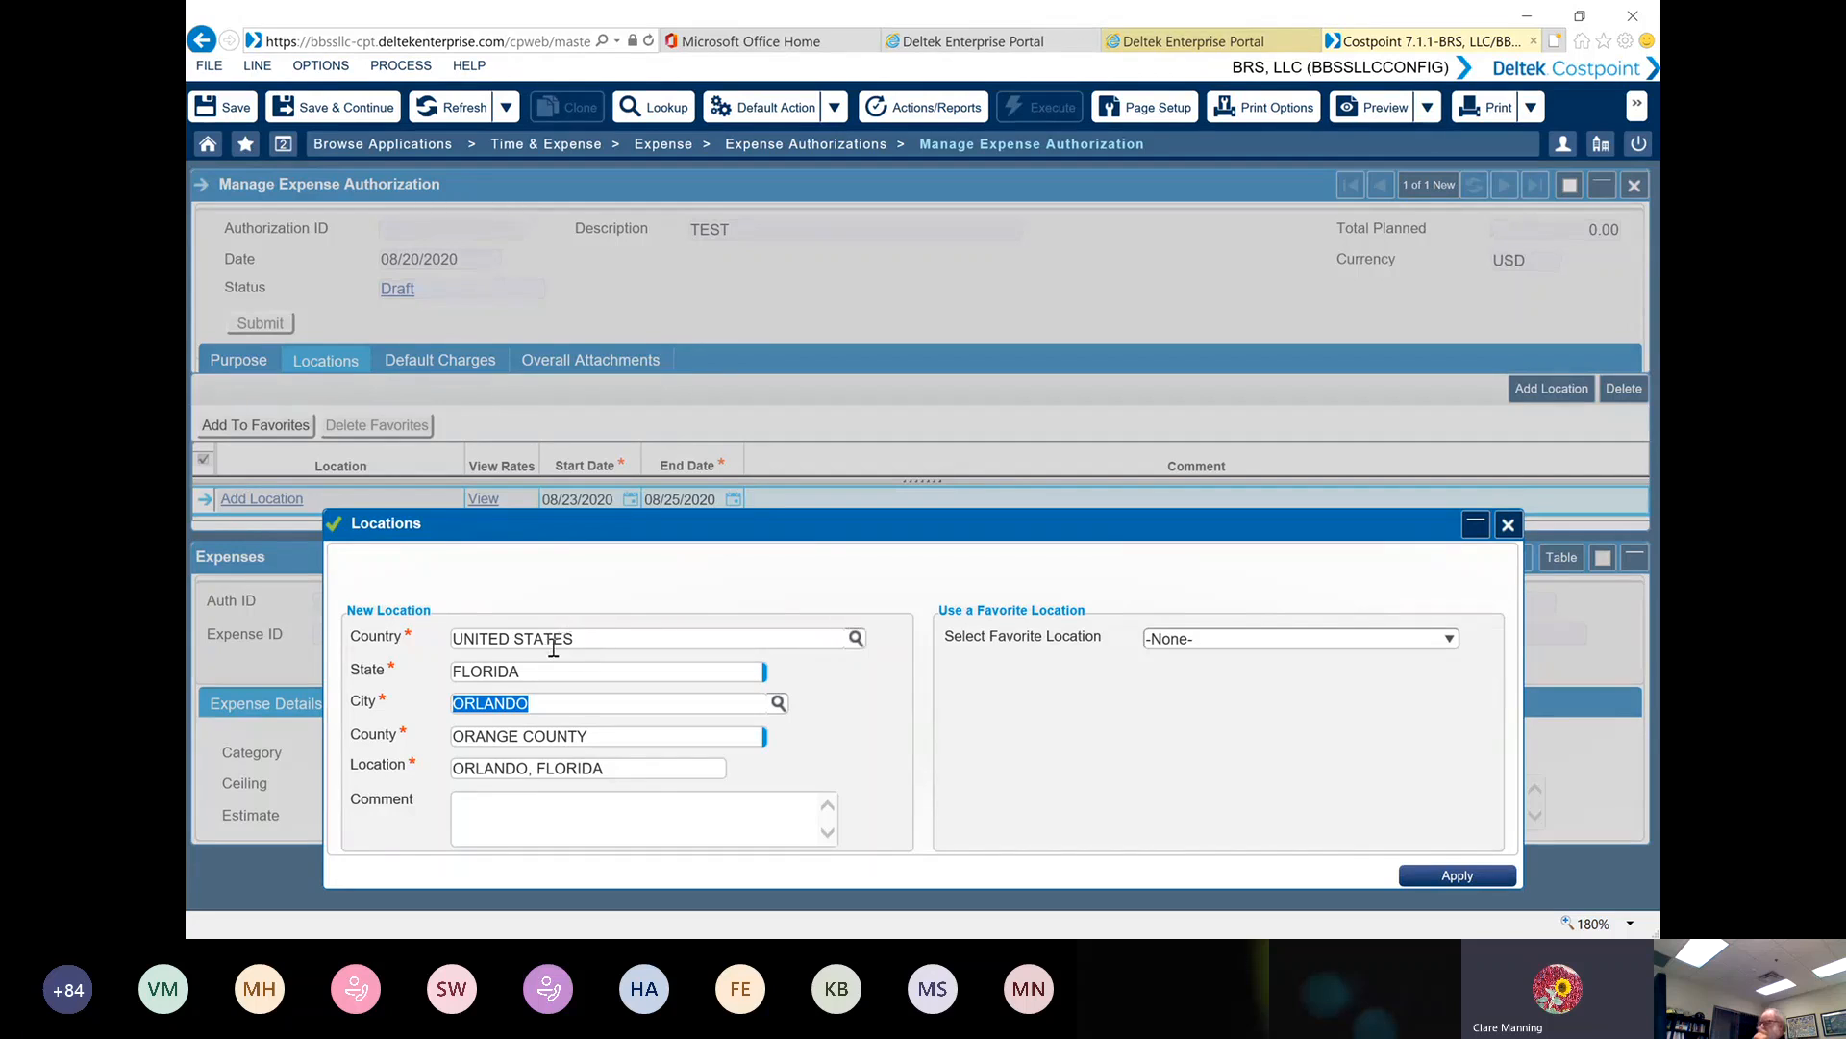
Check which favorite locations are available for the trip, leaving the selection at None
{"action": "left_click", "coordinate": [1450, 640]}
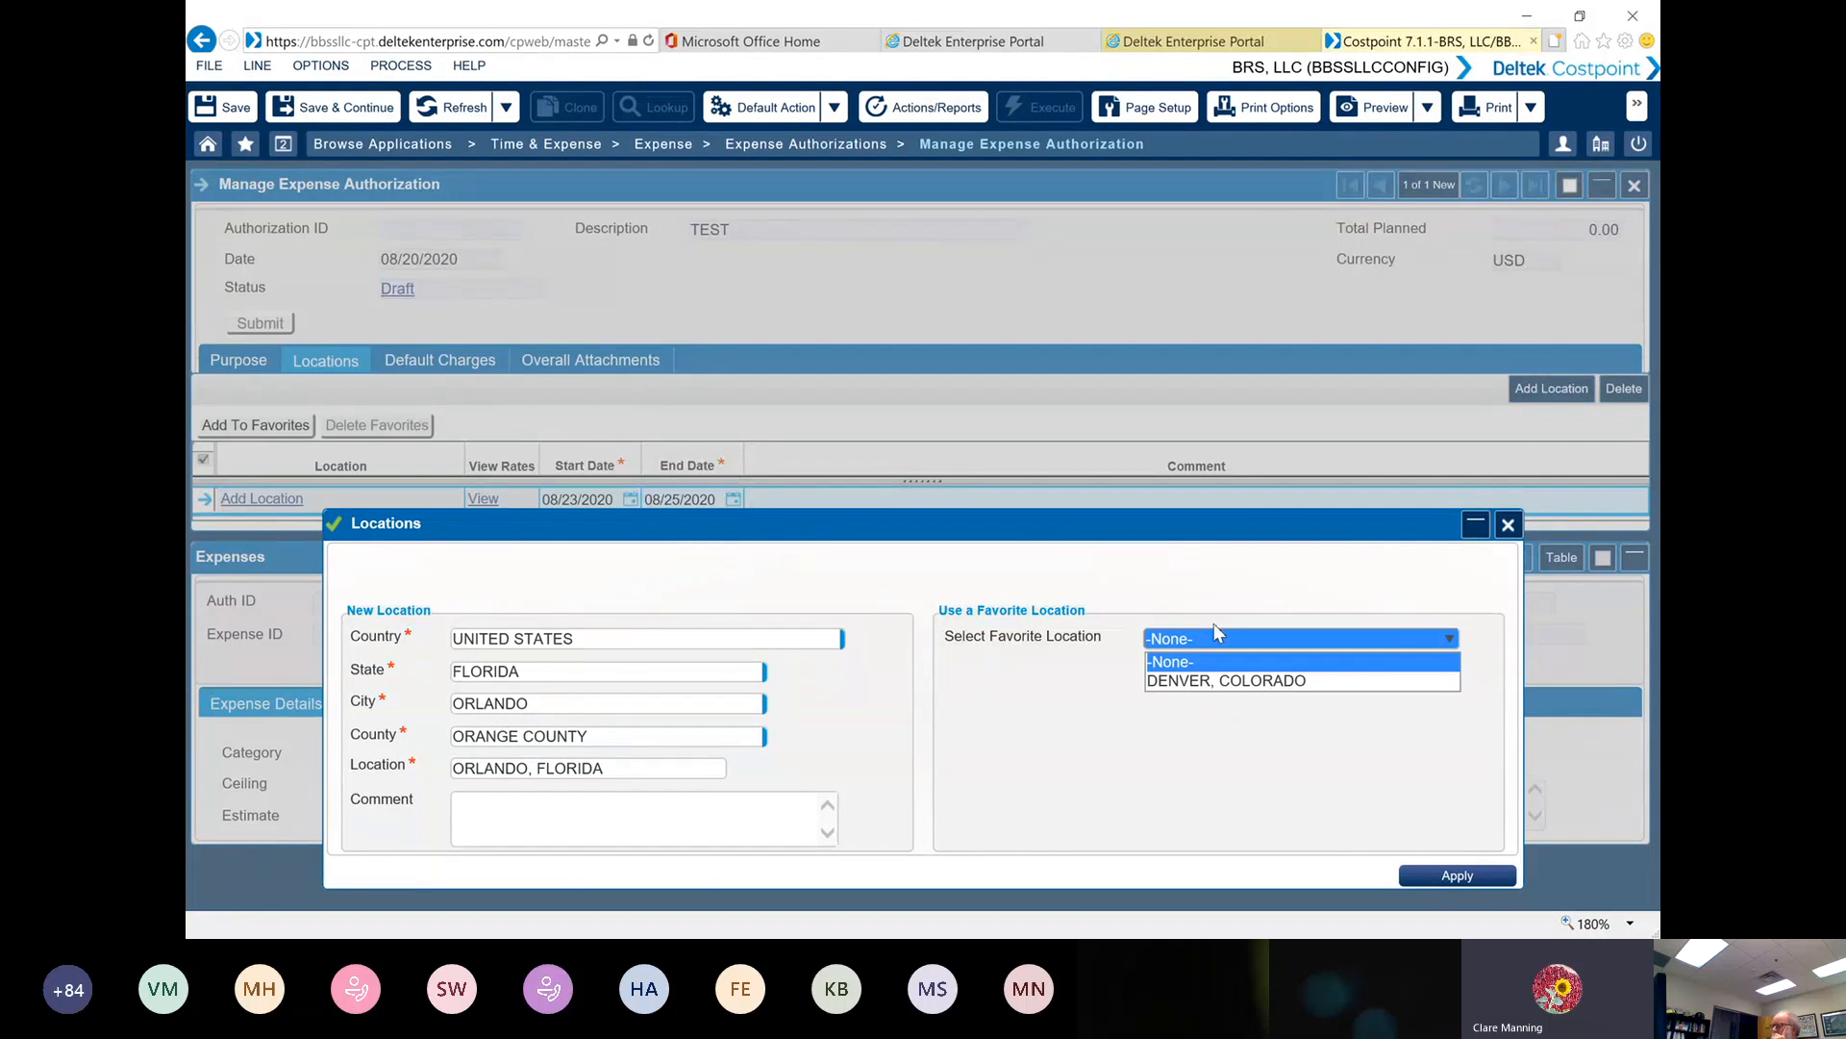
{"action": "left_click_drag", "start_coordinate": [1087, 523], "coordinate": [986, 395]}
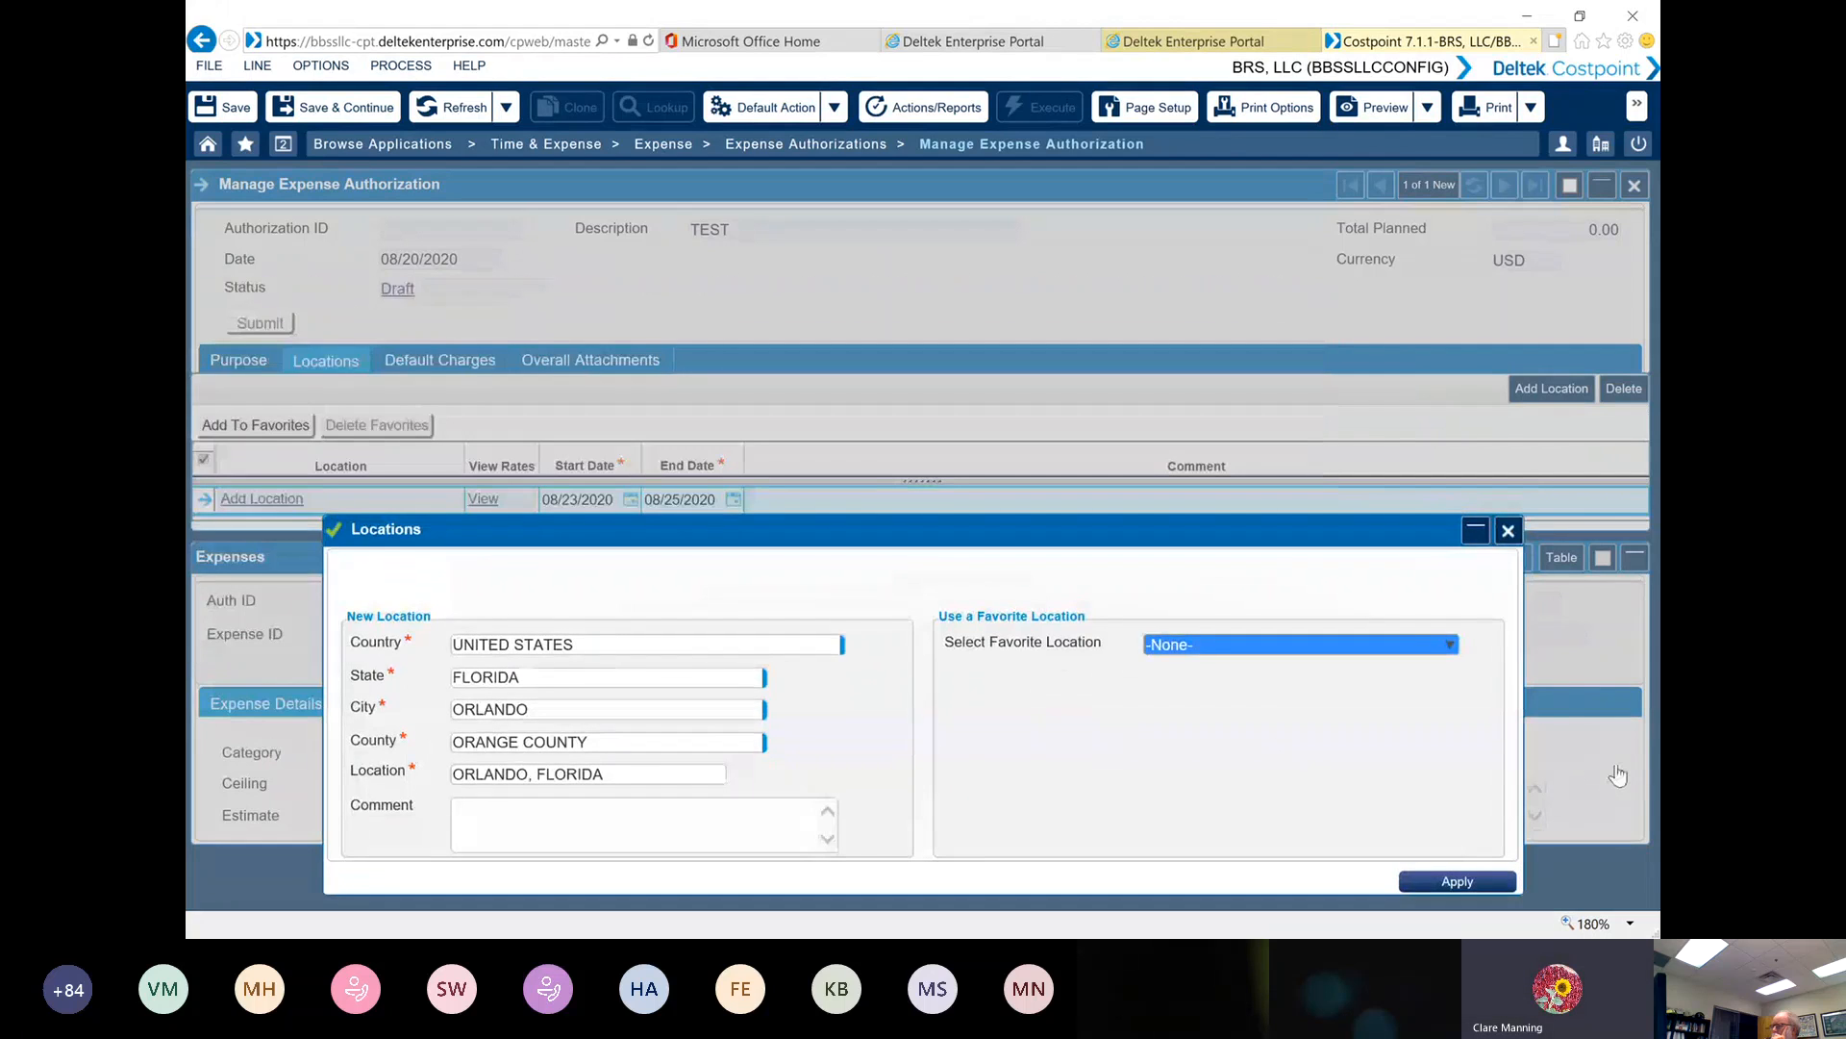
Apply ORLANDO, FLORIDA as the trip location and add it to the favorite locations
{"action": "left_click", "coordinate": [1454, 882]}
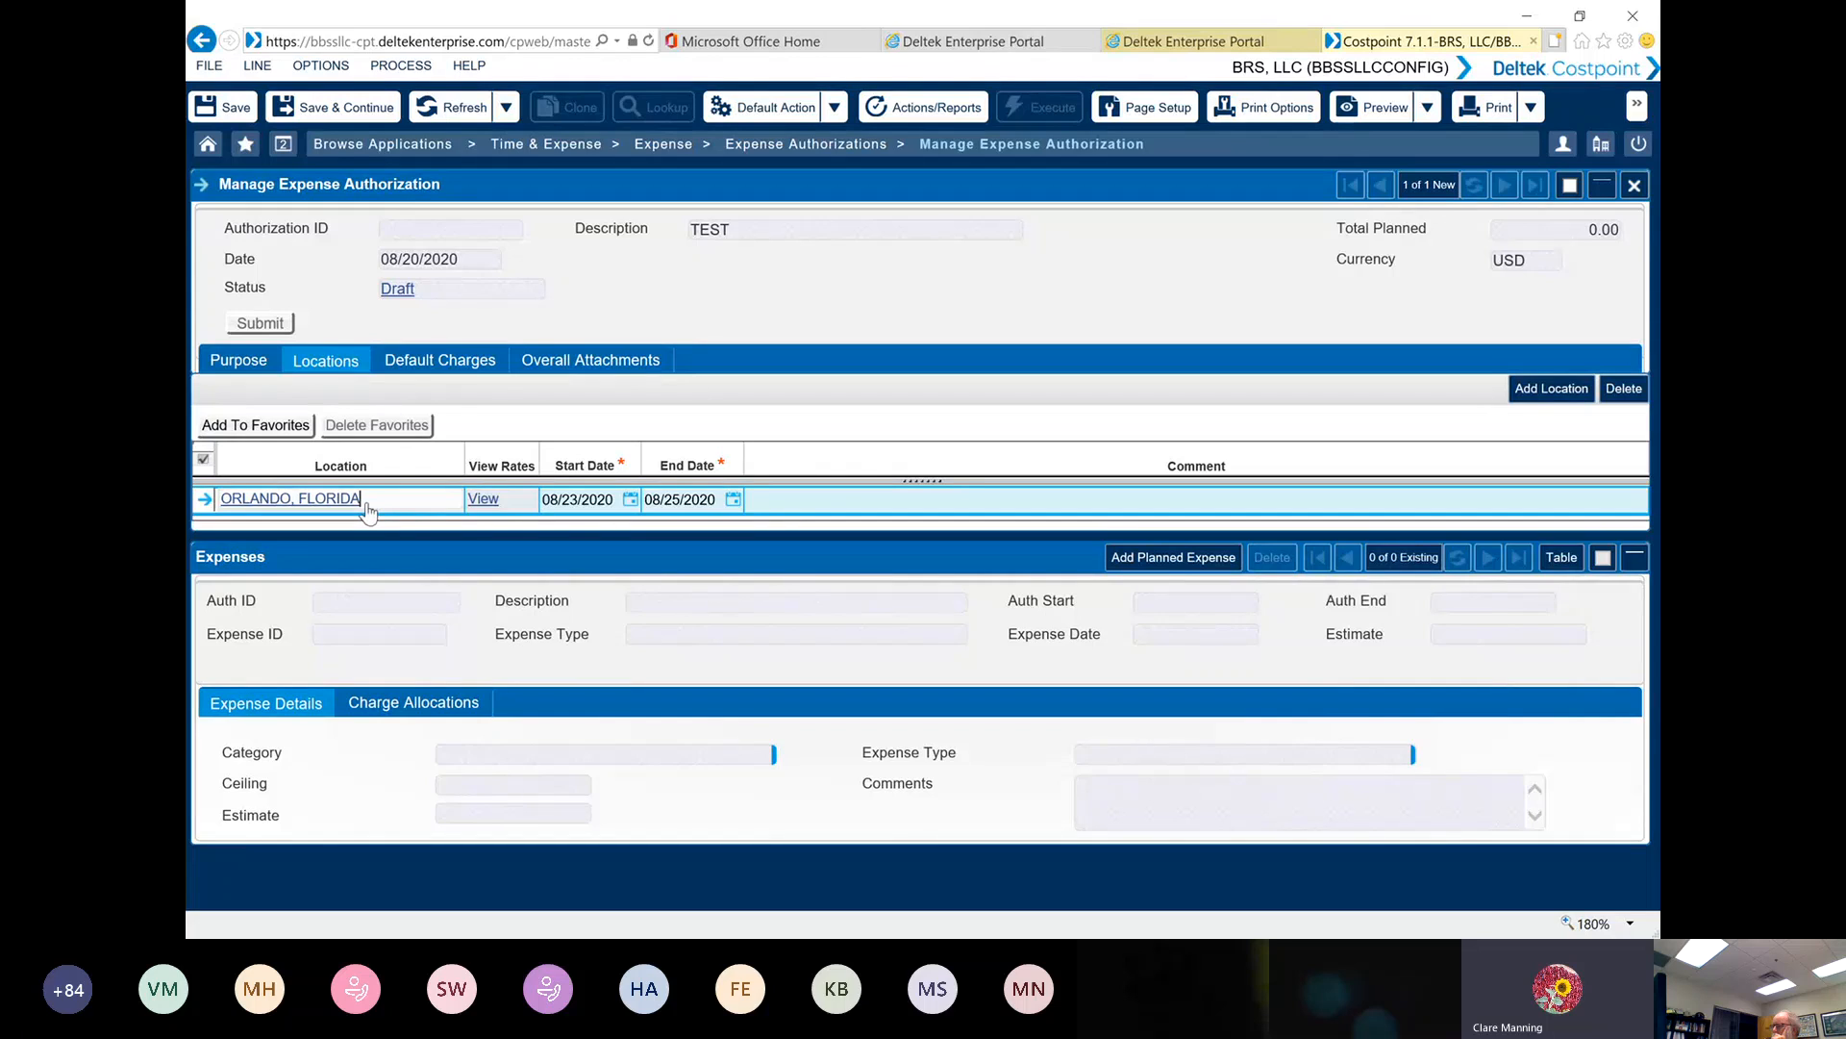
{"action": "left_click", "coordinate": [206, 502]}
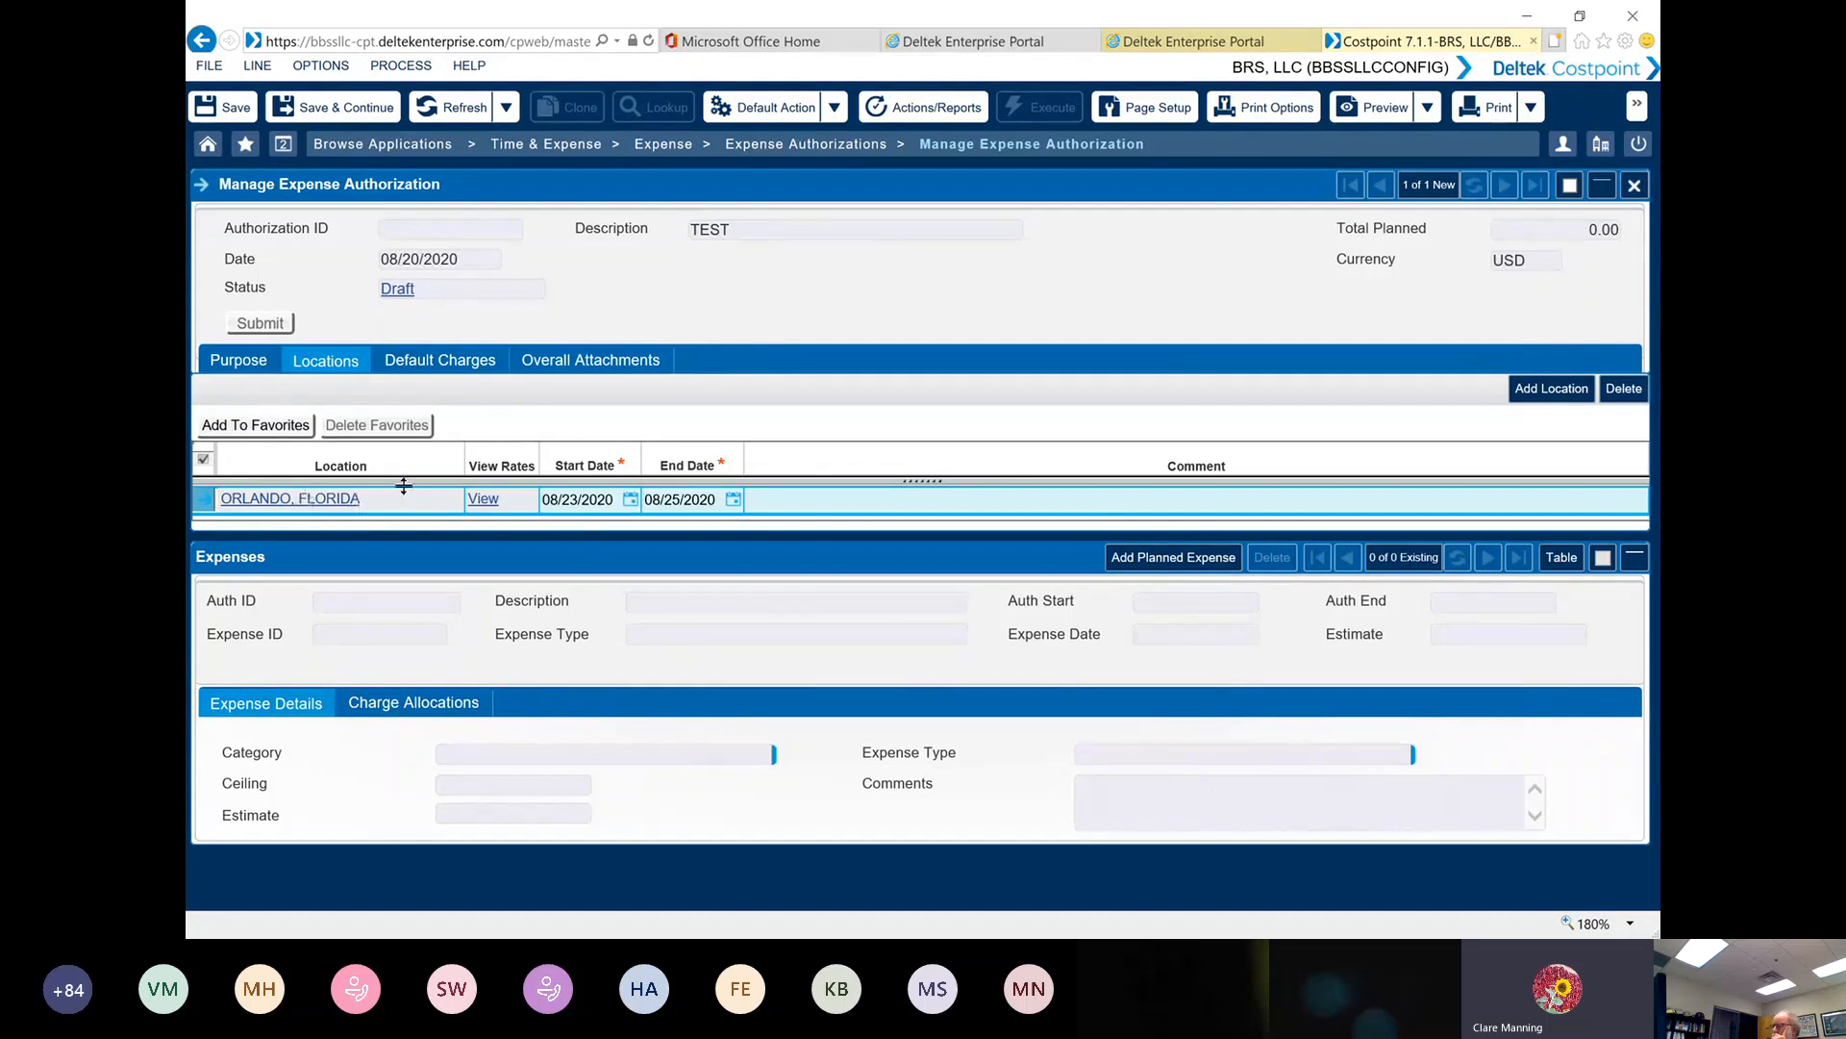
{"action": "left_click", "coordinate": [270, 428]}
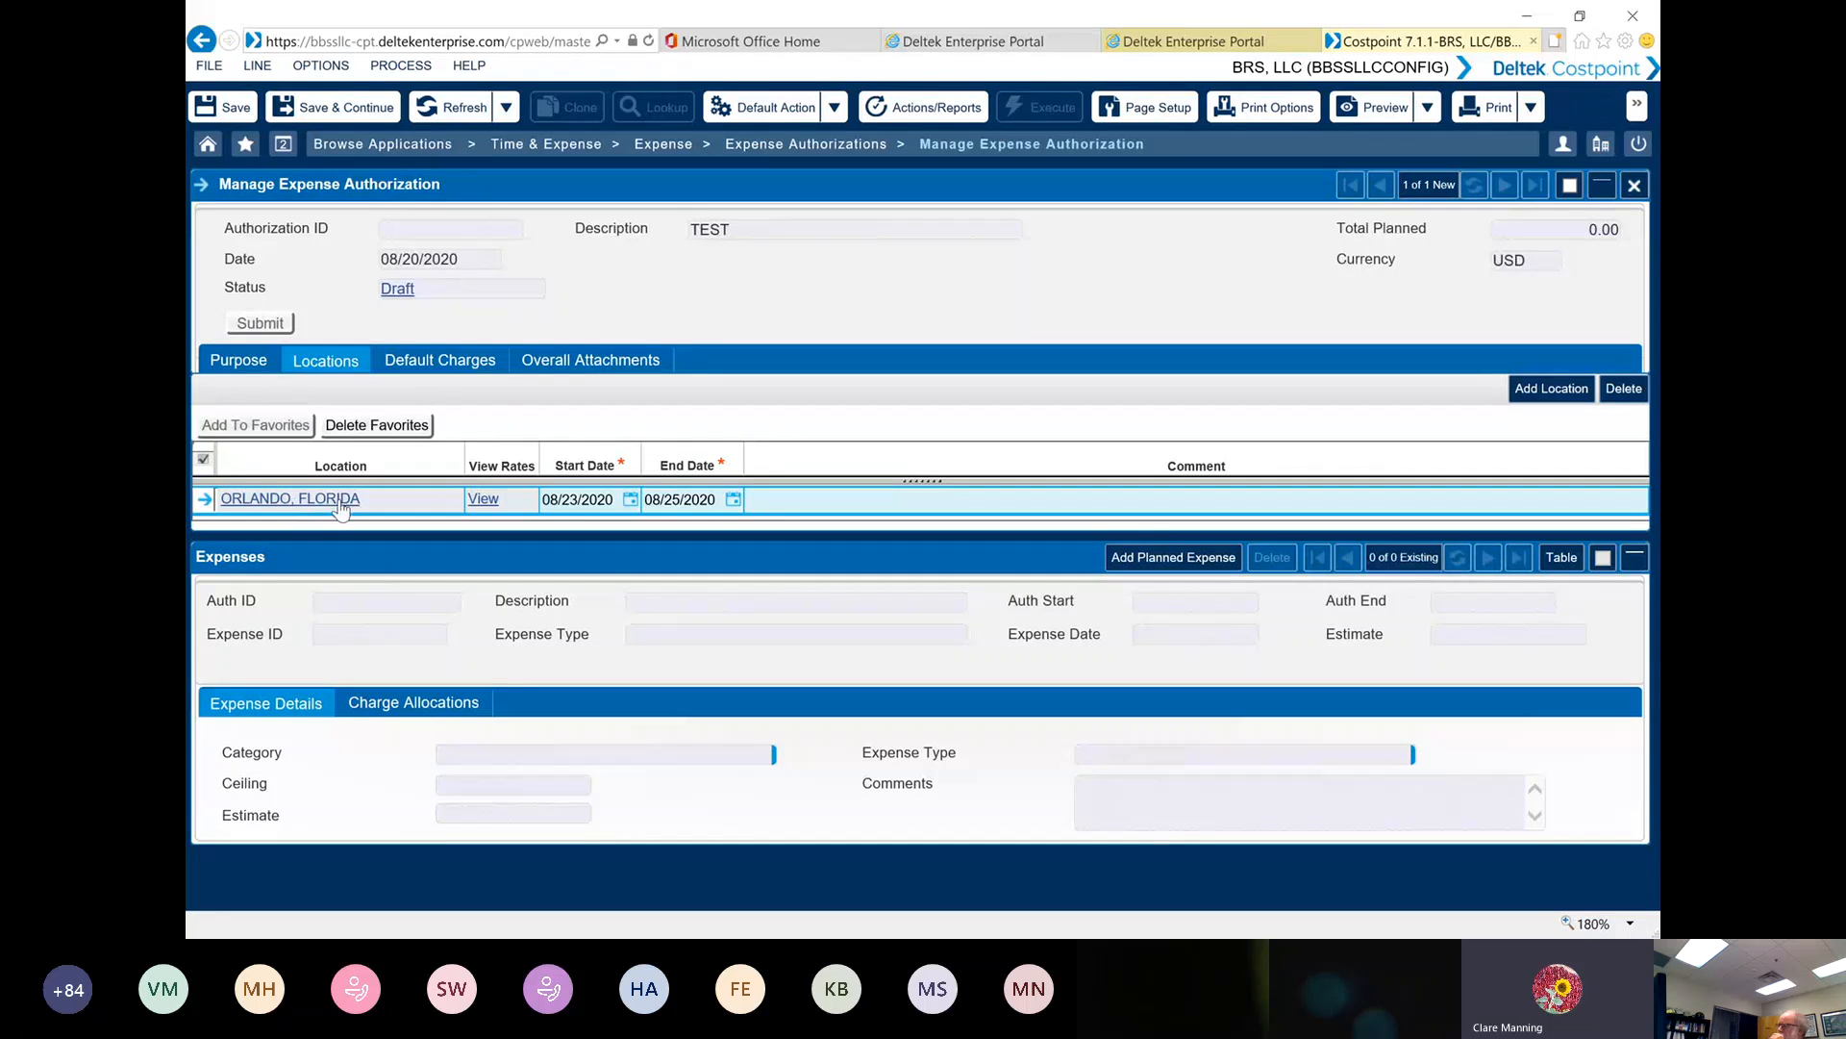
Look up project GENAD.BBSS1.0HSV and select it as the default charge, and save the authorization while continuing to edit it
{"action": "left_click", "coordinate": [467, 366]}
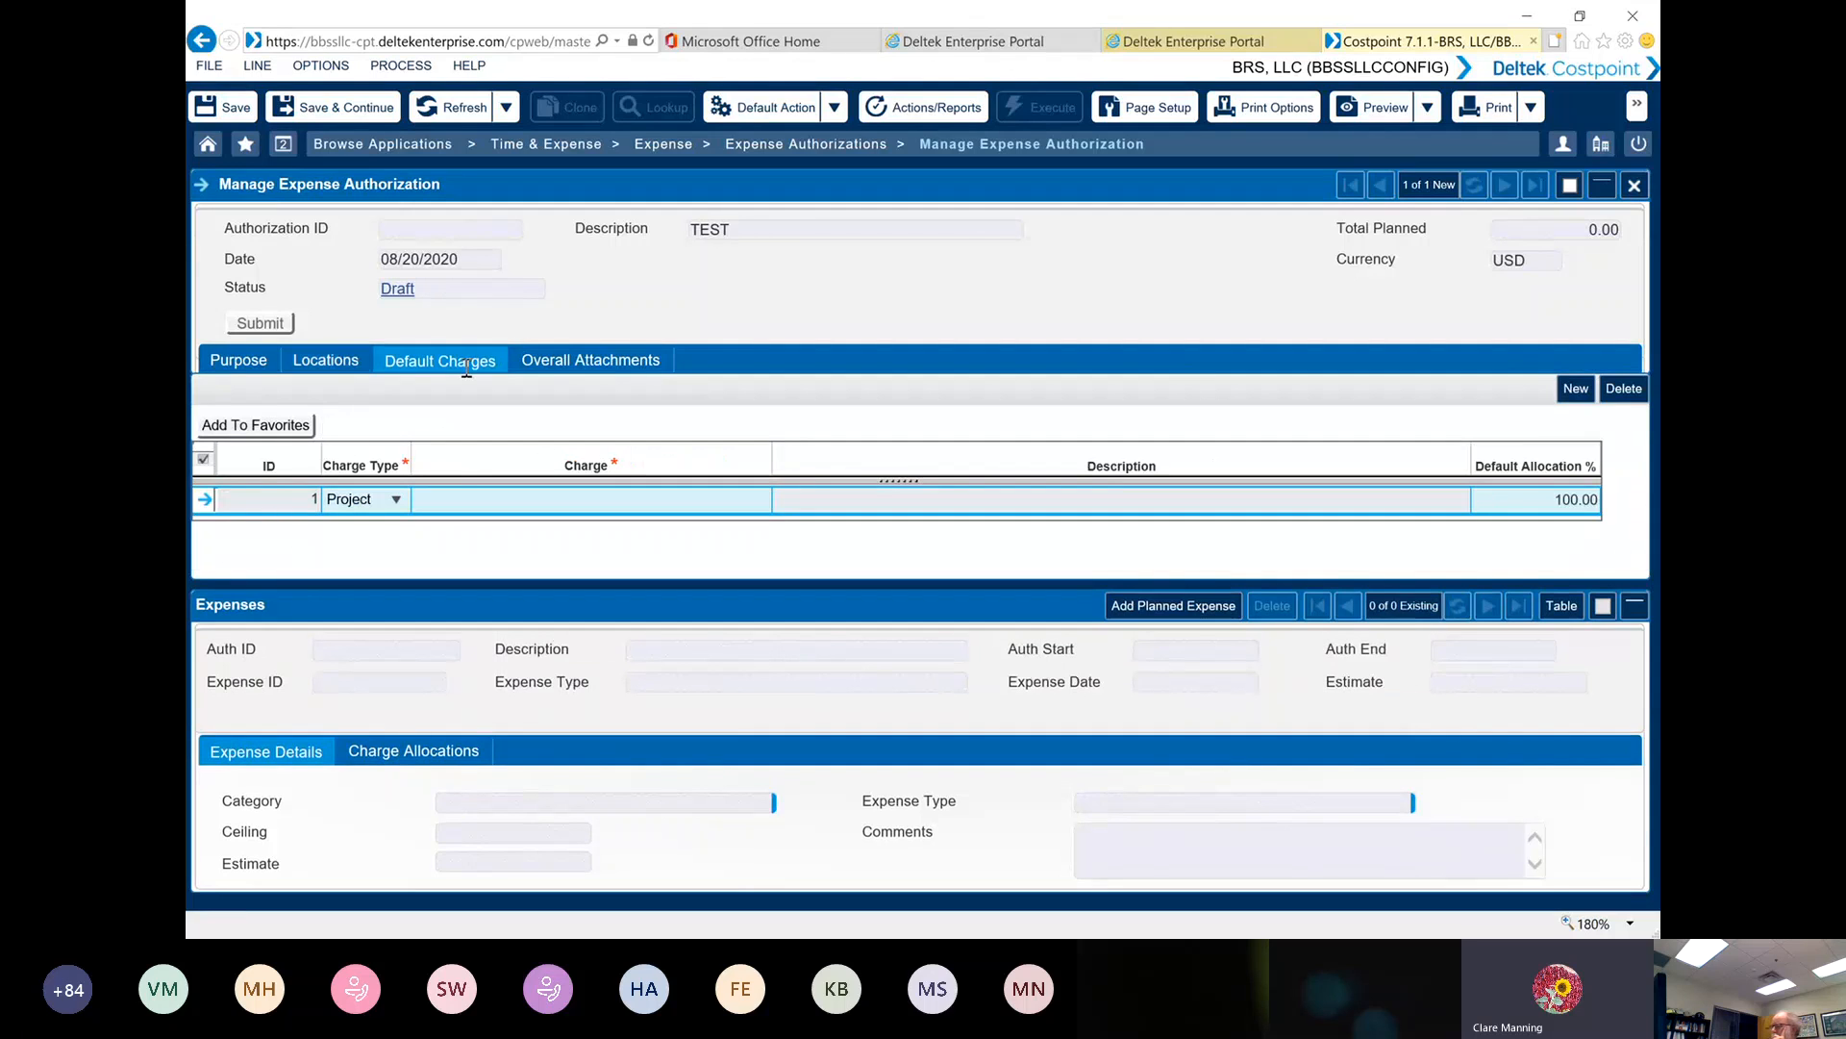
{"action": "left_click", "coordinate": [450, 500]}
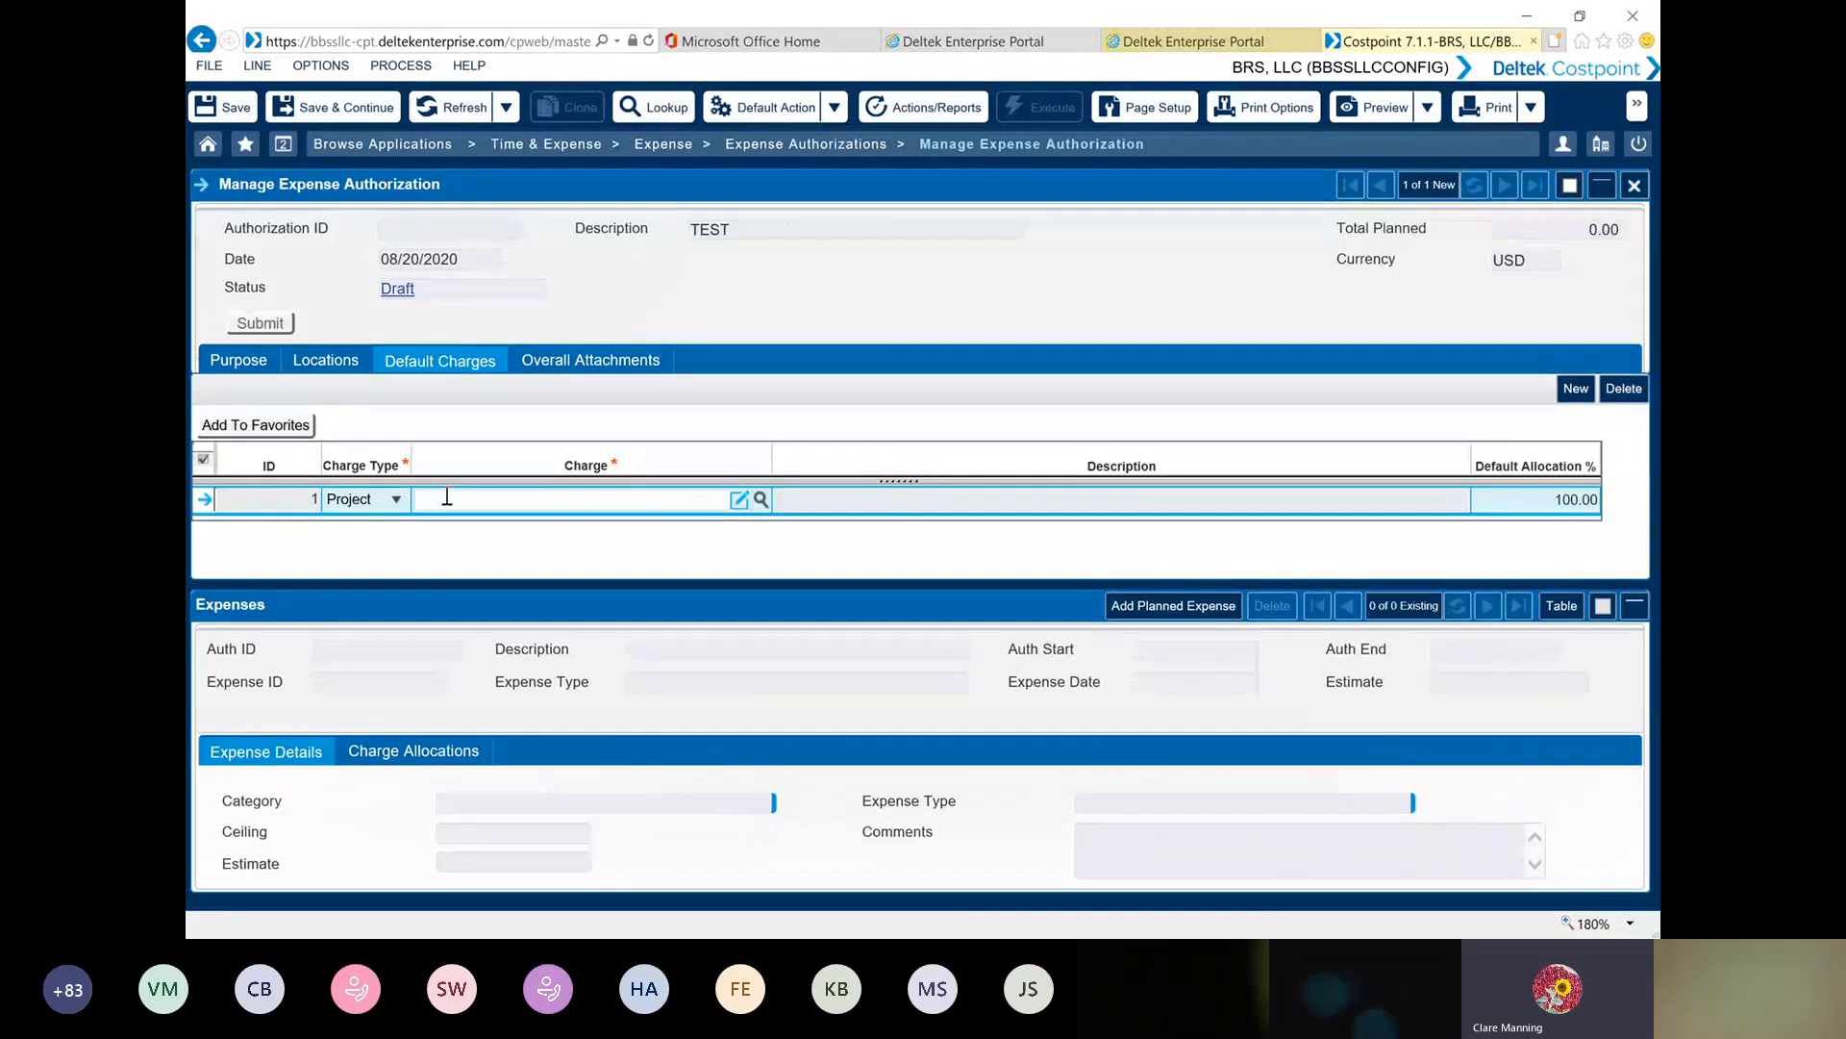
{"action": "left_click", "coordinate": [761, 498]}
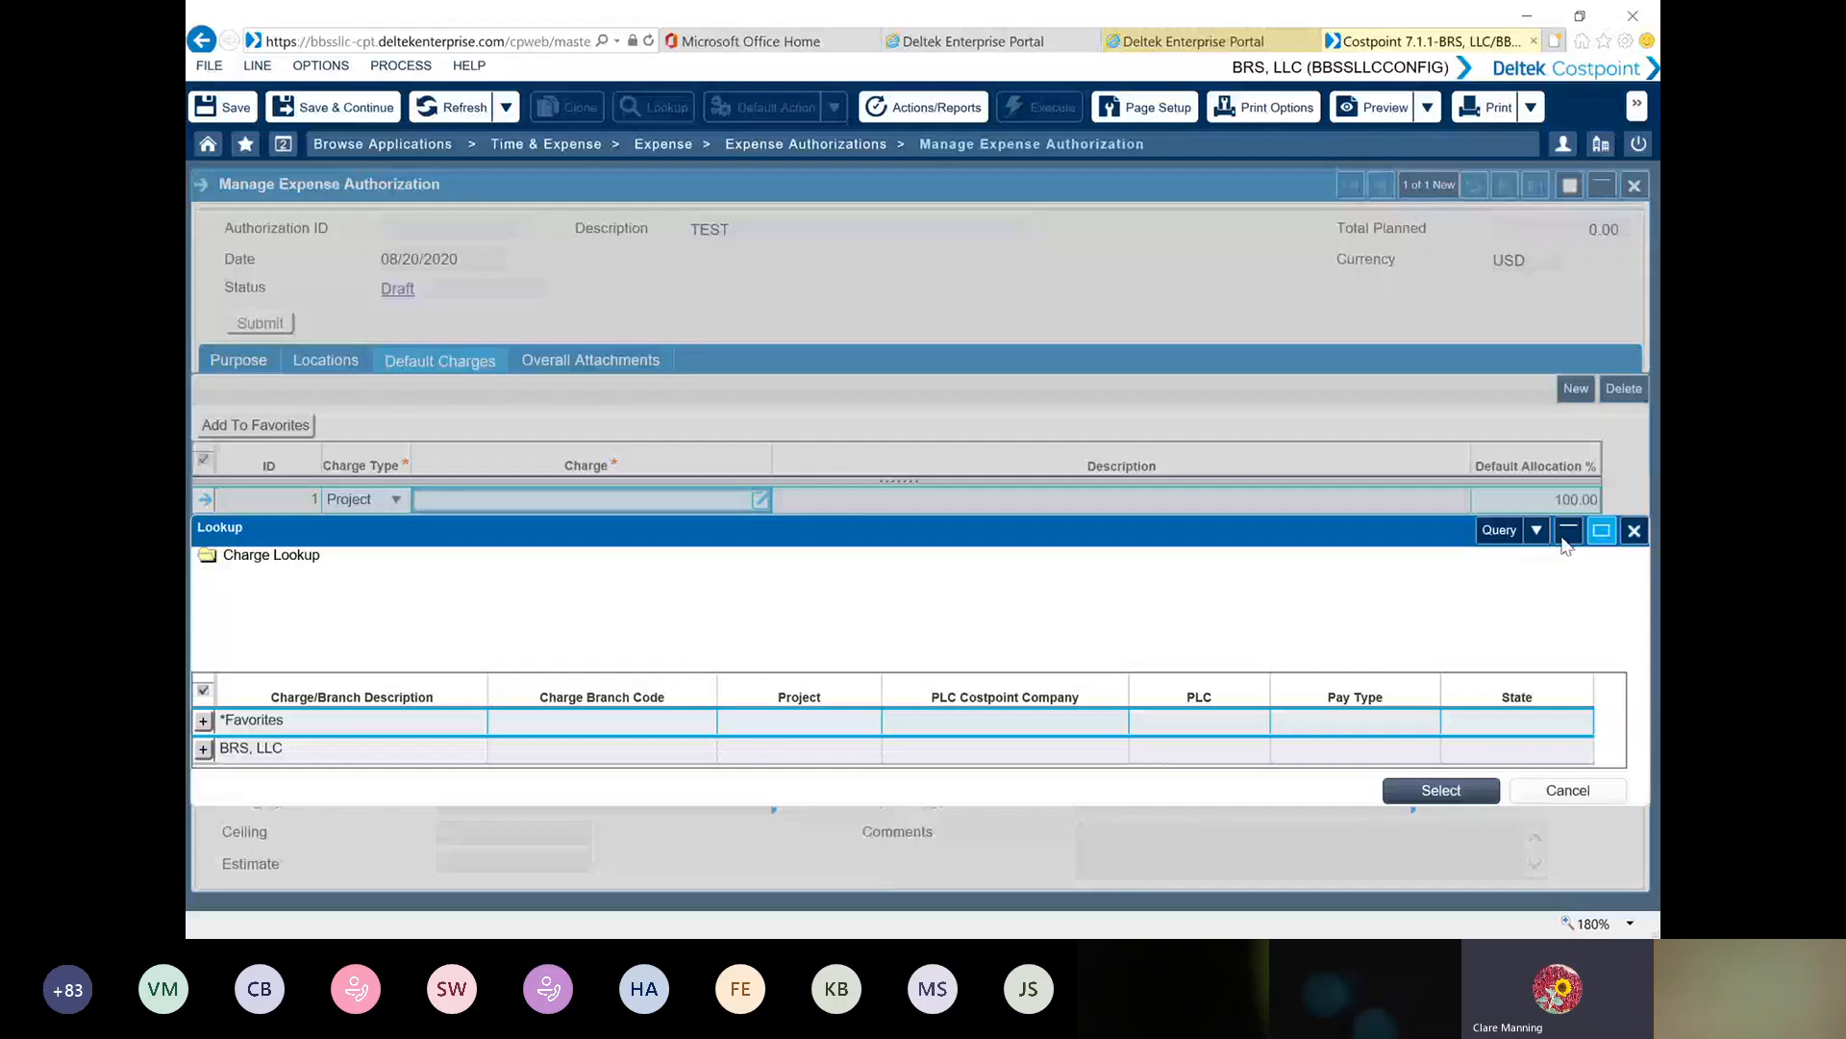
{"action": "left_click", "coordinate": [1499, 530]}
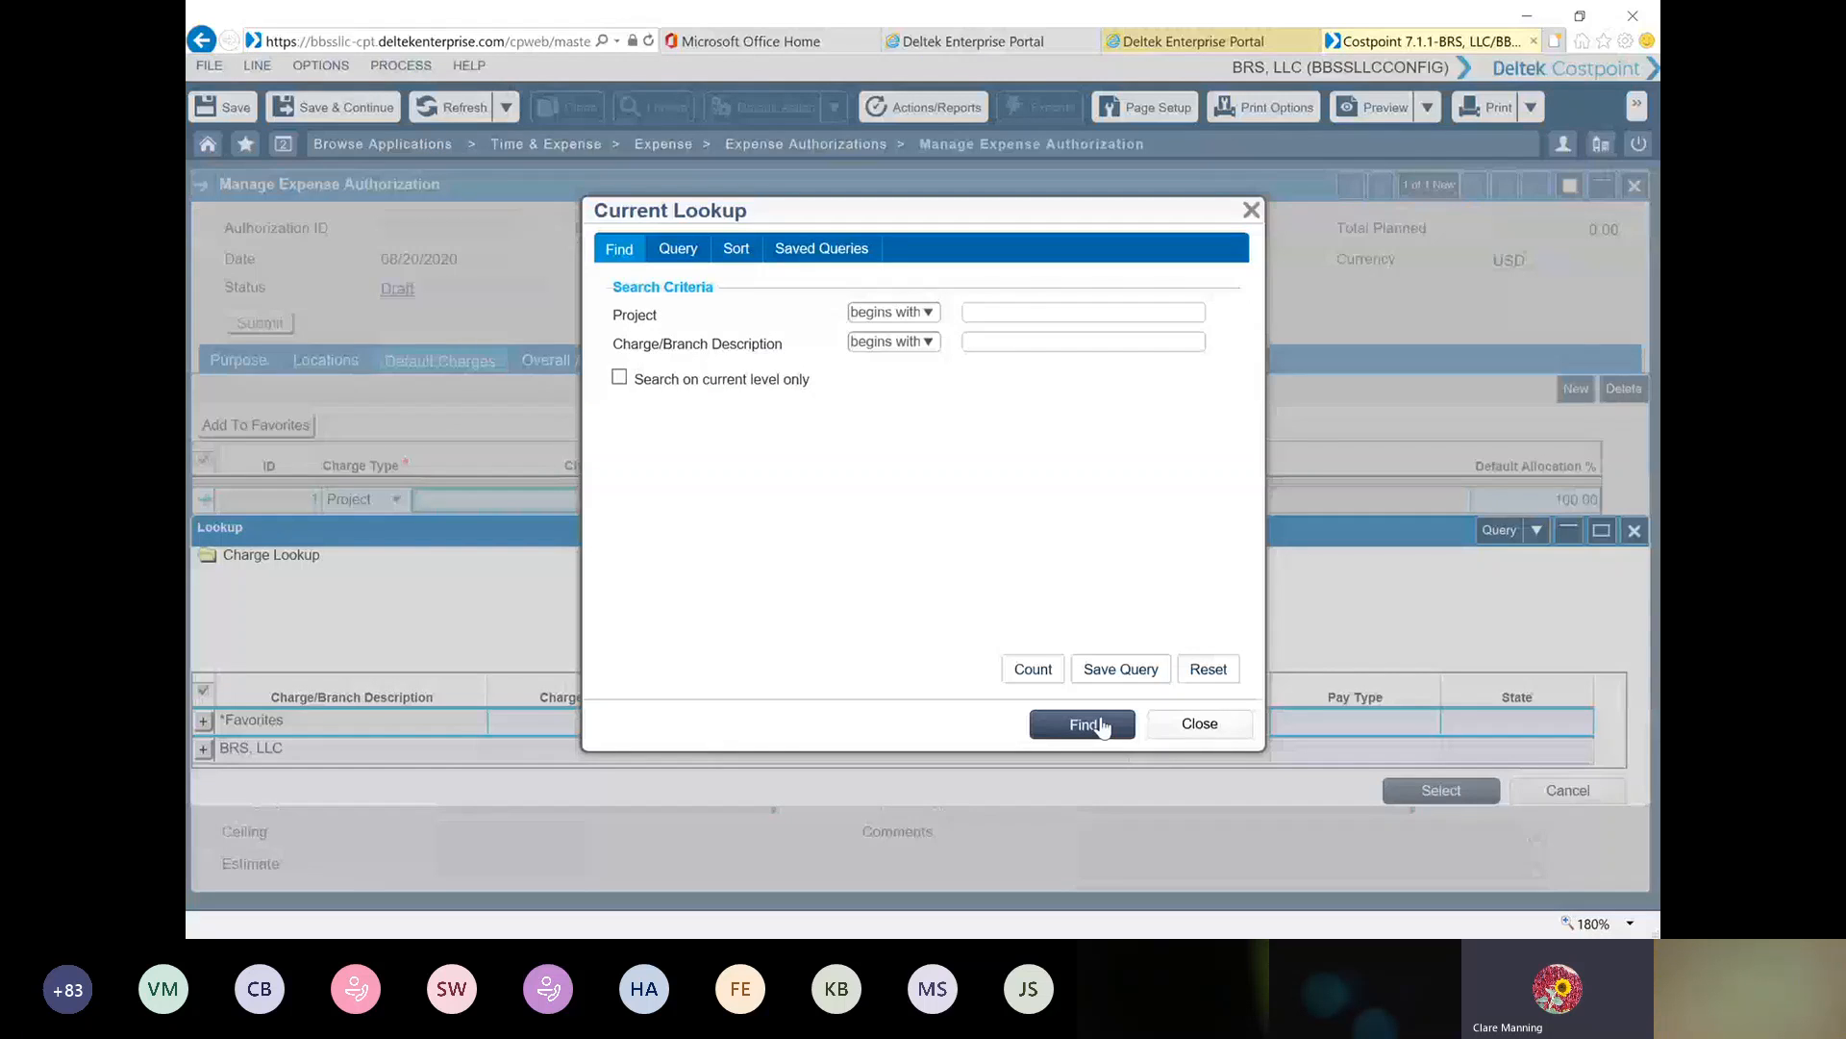
{"action": "left_click", "coordinate": [1102, 724]}
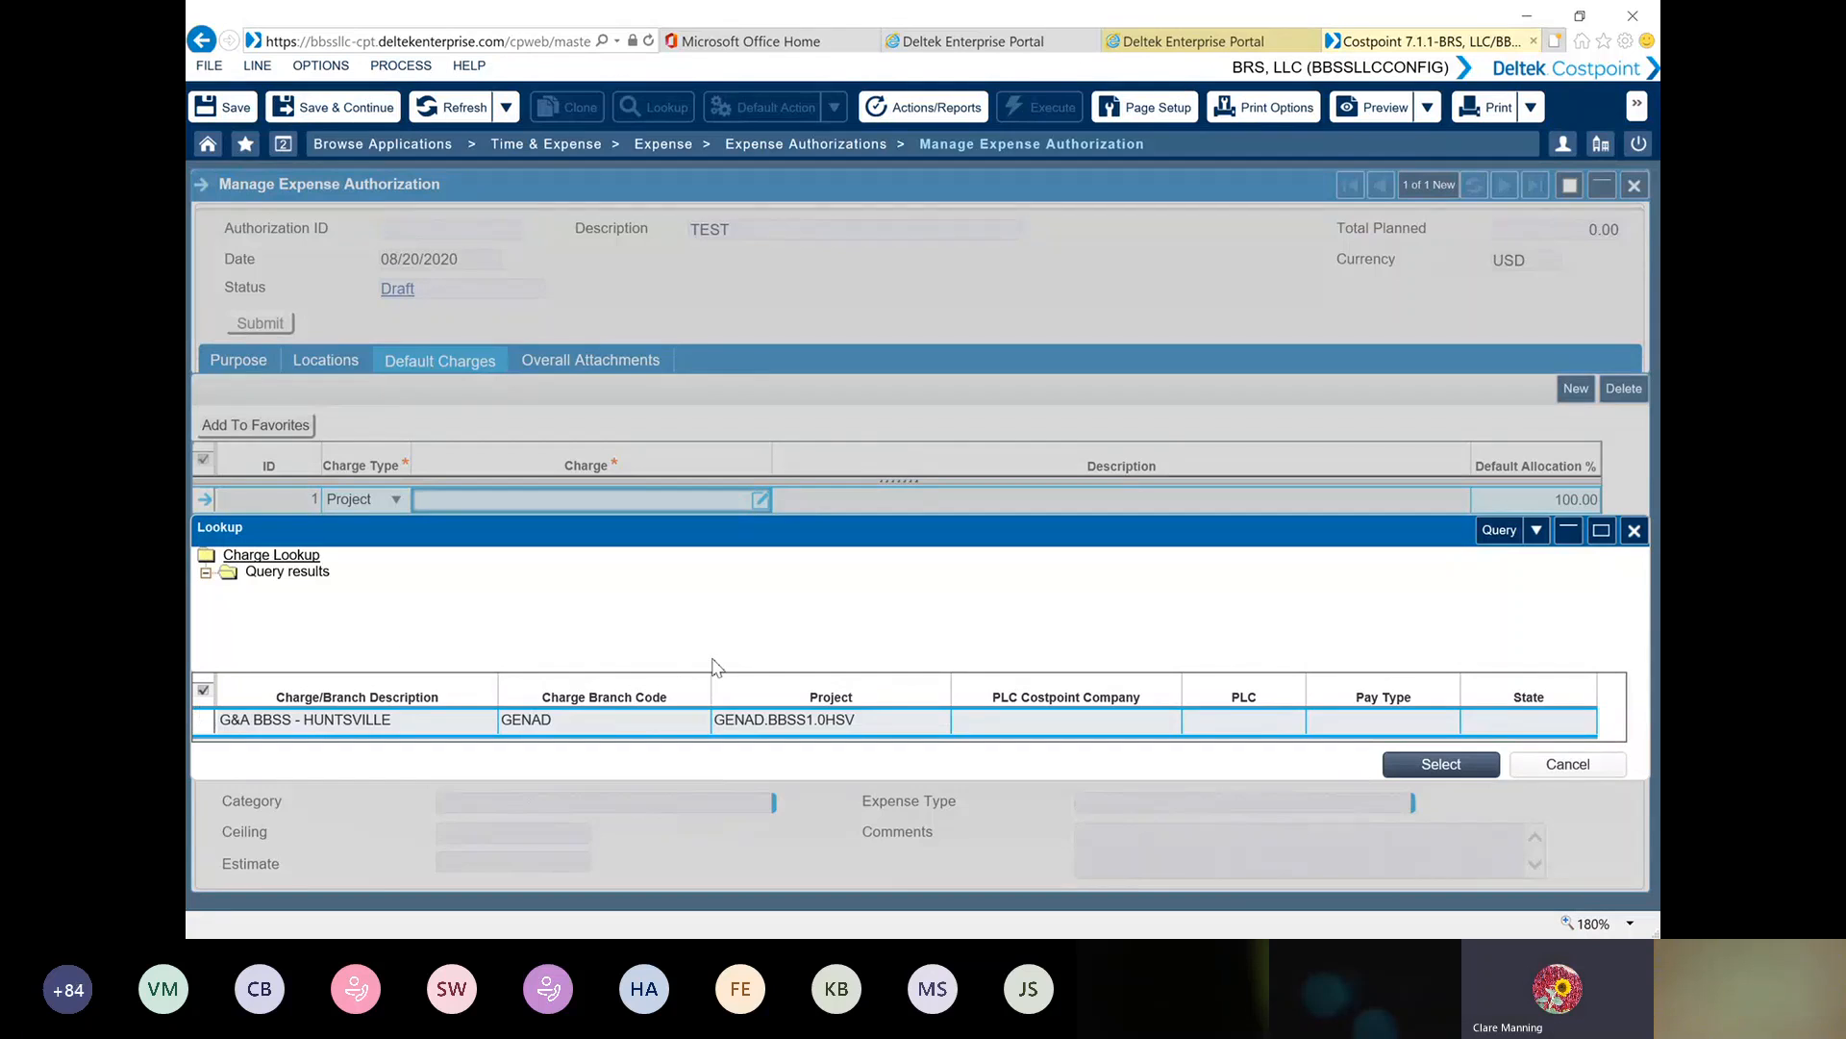
{"action": "left_click", "coordinate": [207, 724]}
{"action": "double_click", "coordinate": [205, 723]}
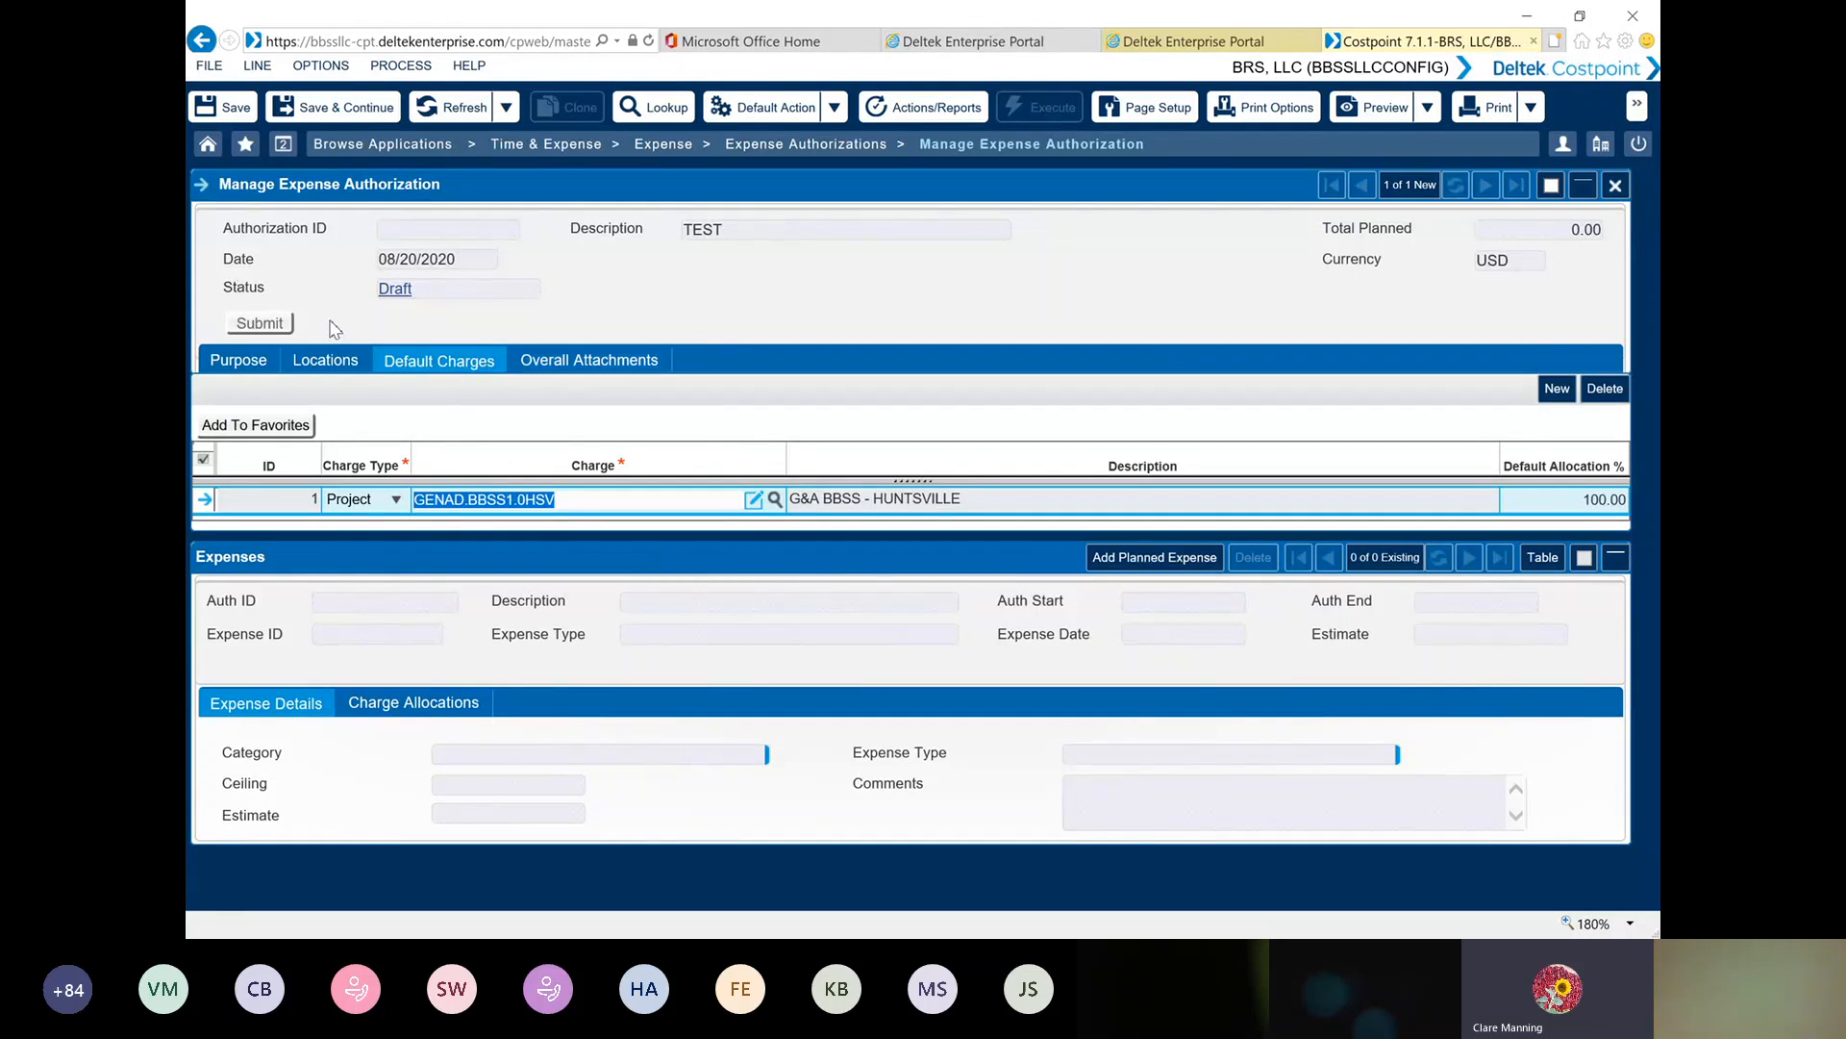
{"action": "left_click", "coordinate": [248, 361]}
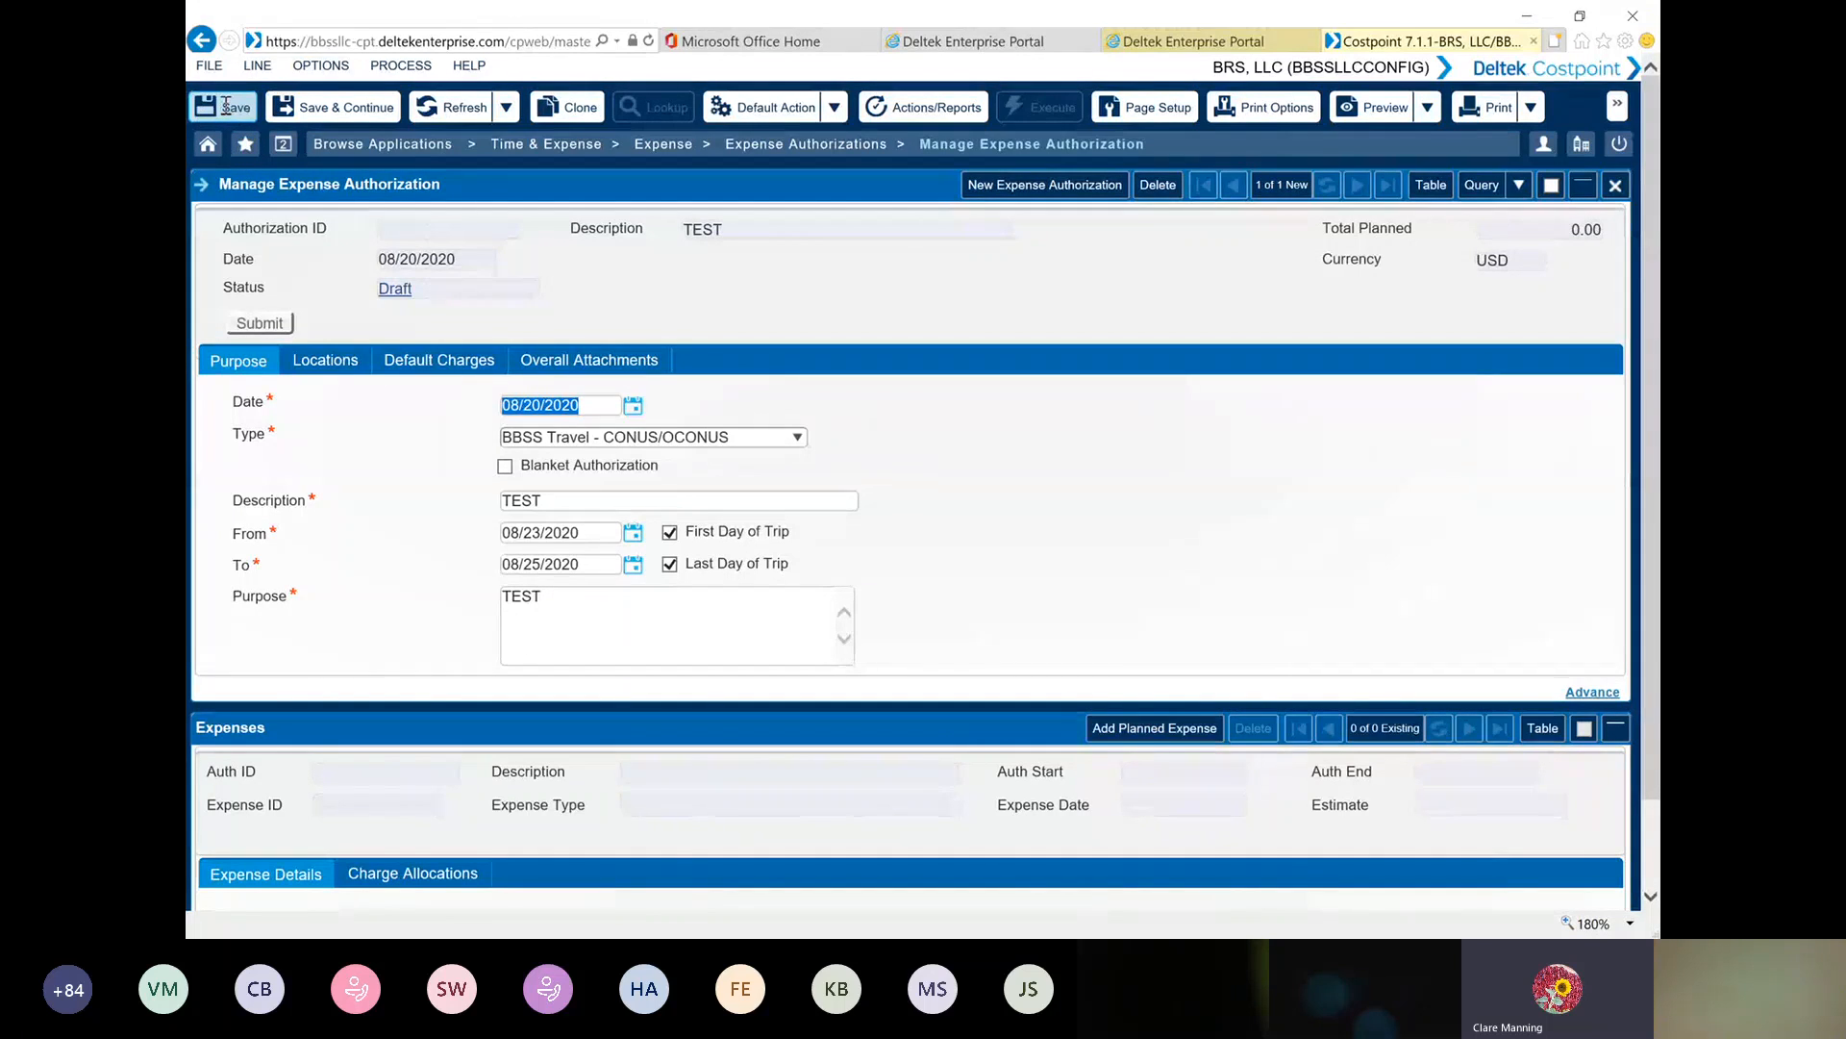
{"action": "left_click", "coordinate": [341, 110]}
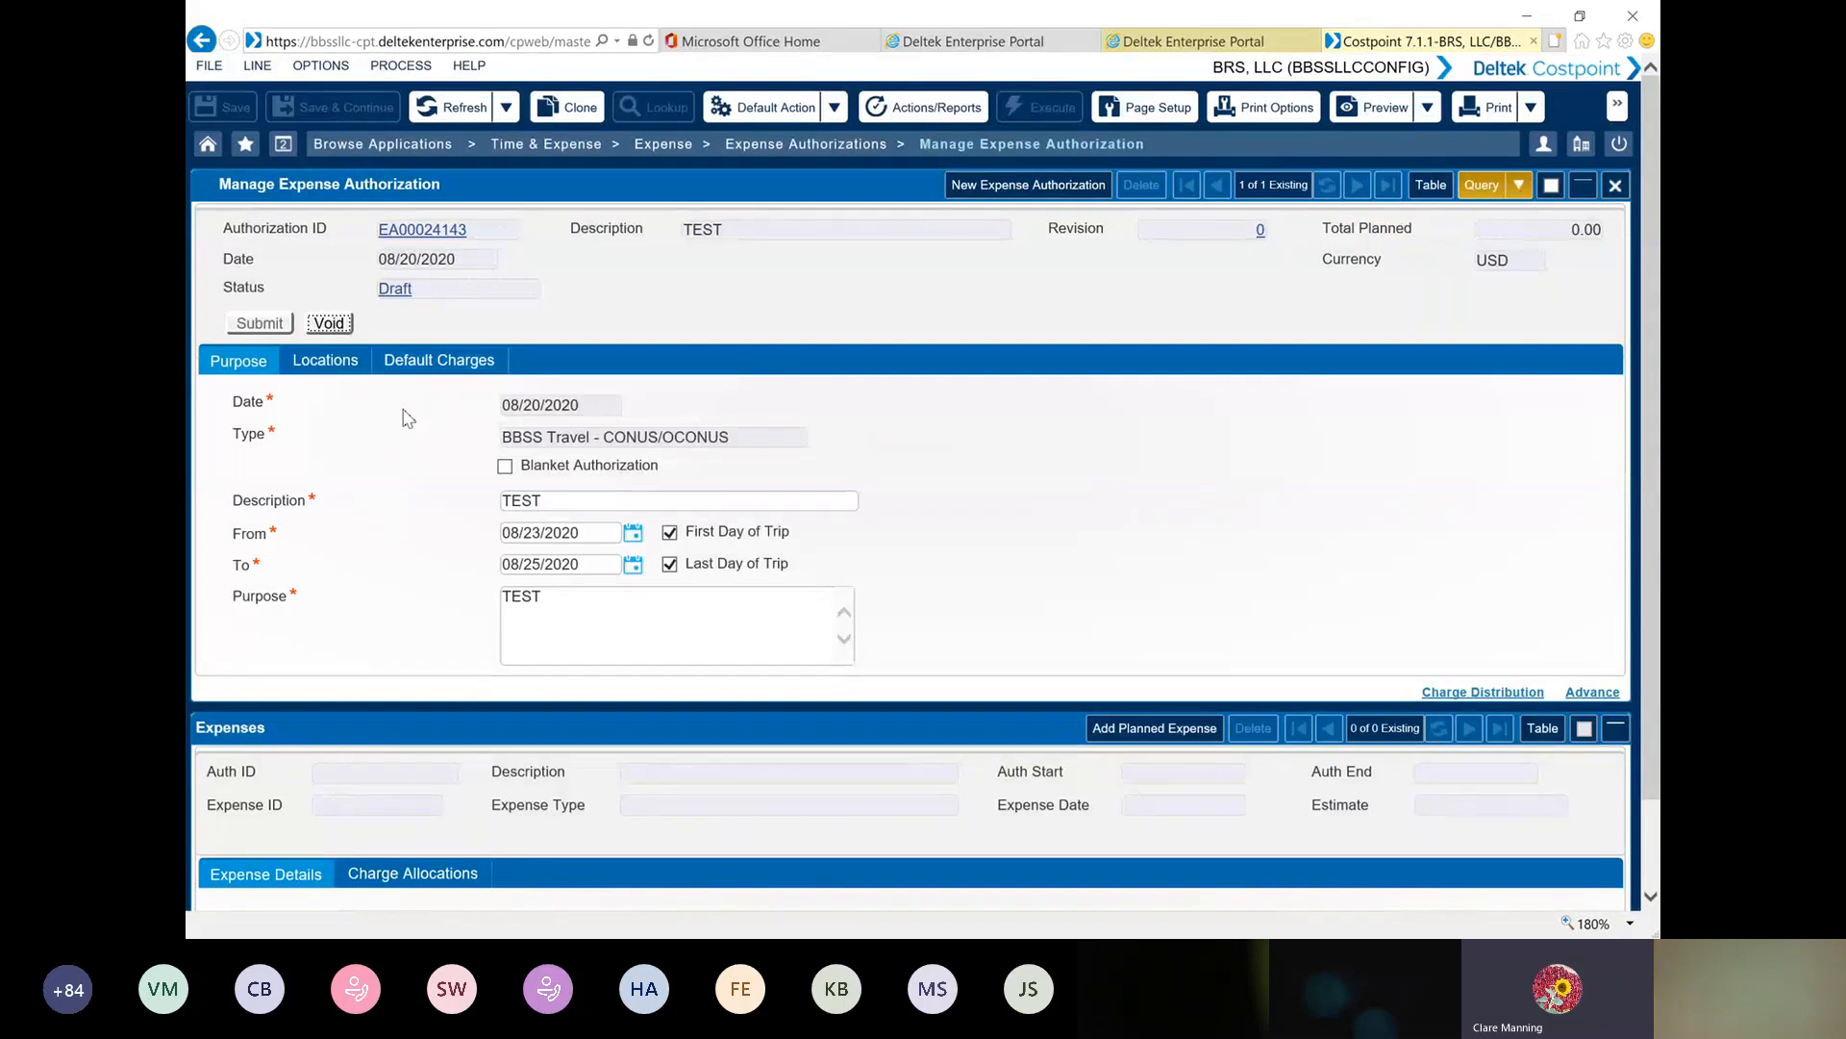
Add a planned expense with category TRANSPORTATION and expense type BBSS - Airfare/Taxi
{"action": "scroll", "coordinate": [405, 454], "scroll_direction": "down", "scroll_amount": 1}
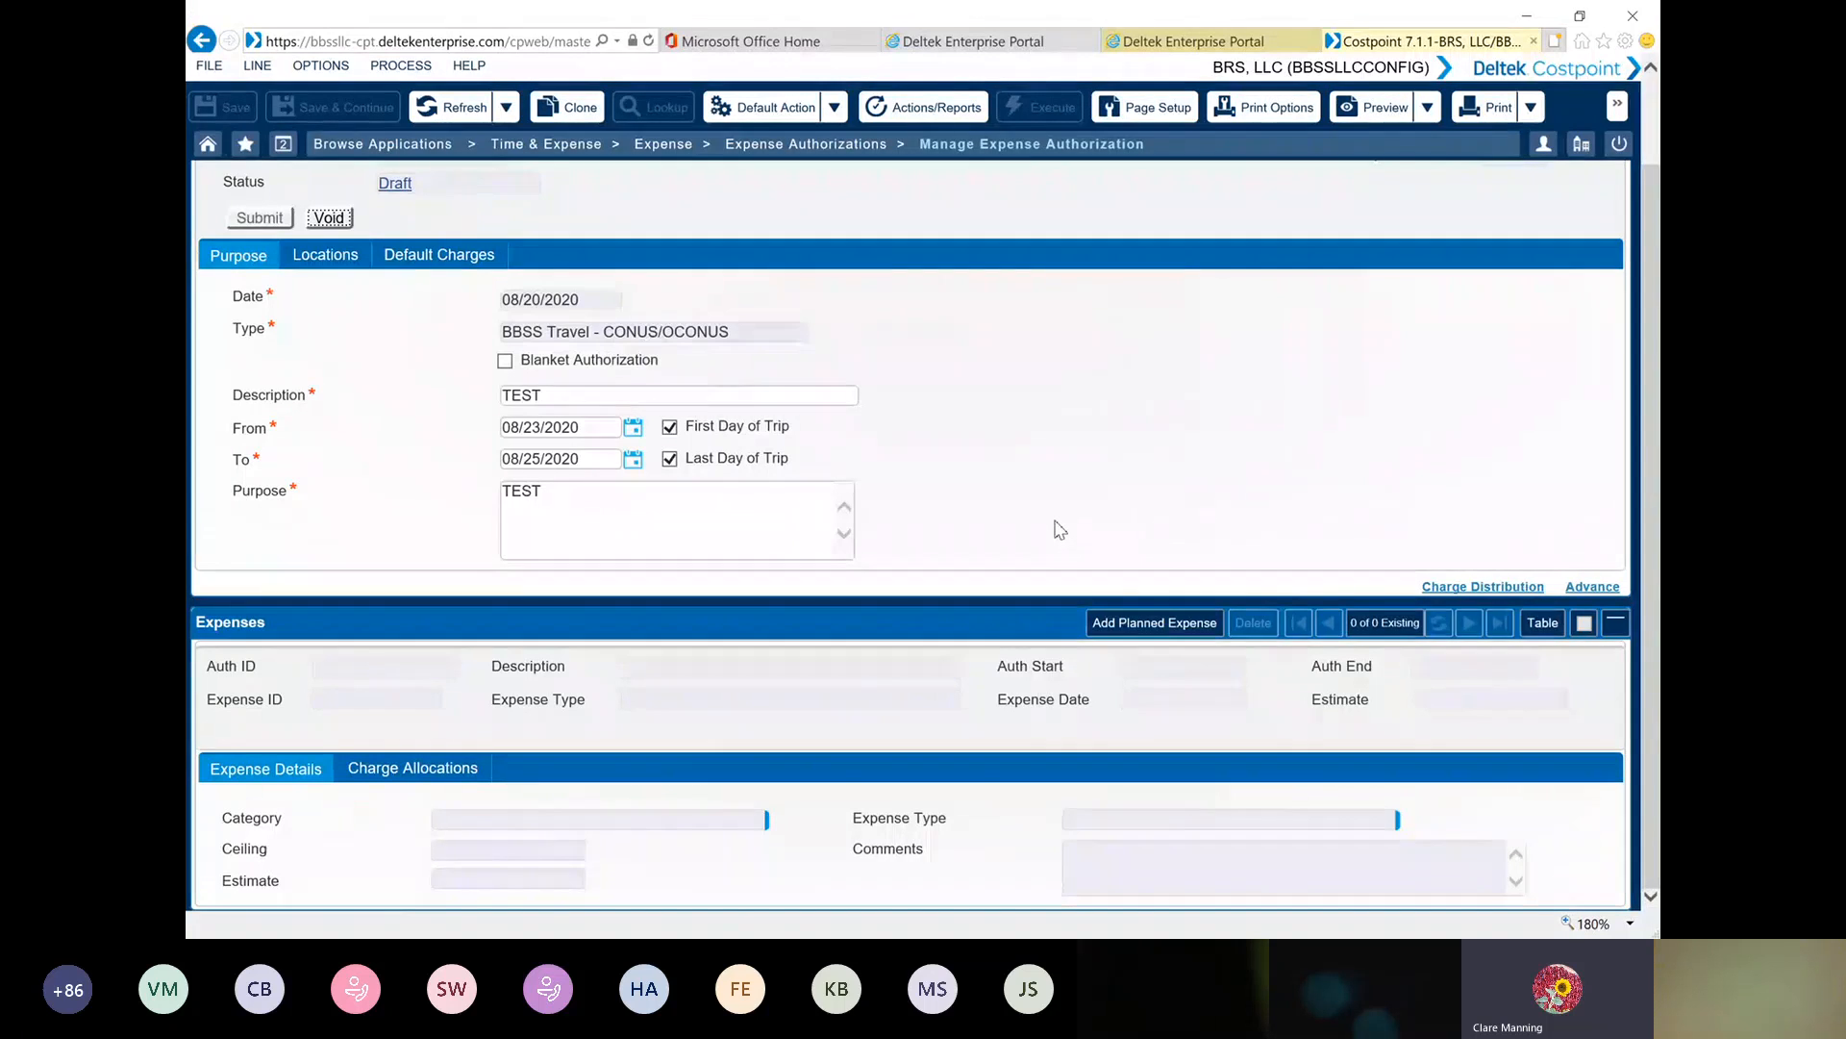
{"action": "left_click", "coordinate": [1200, 520]}
{"action": "left_click", "coordinate": [1163, 625]}
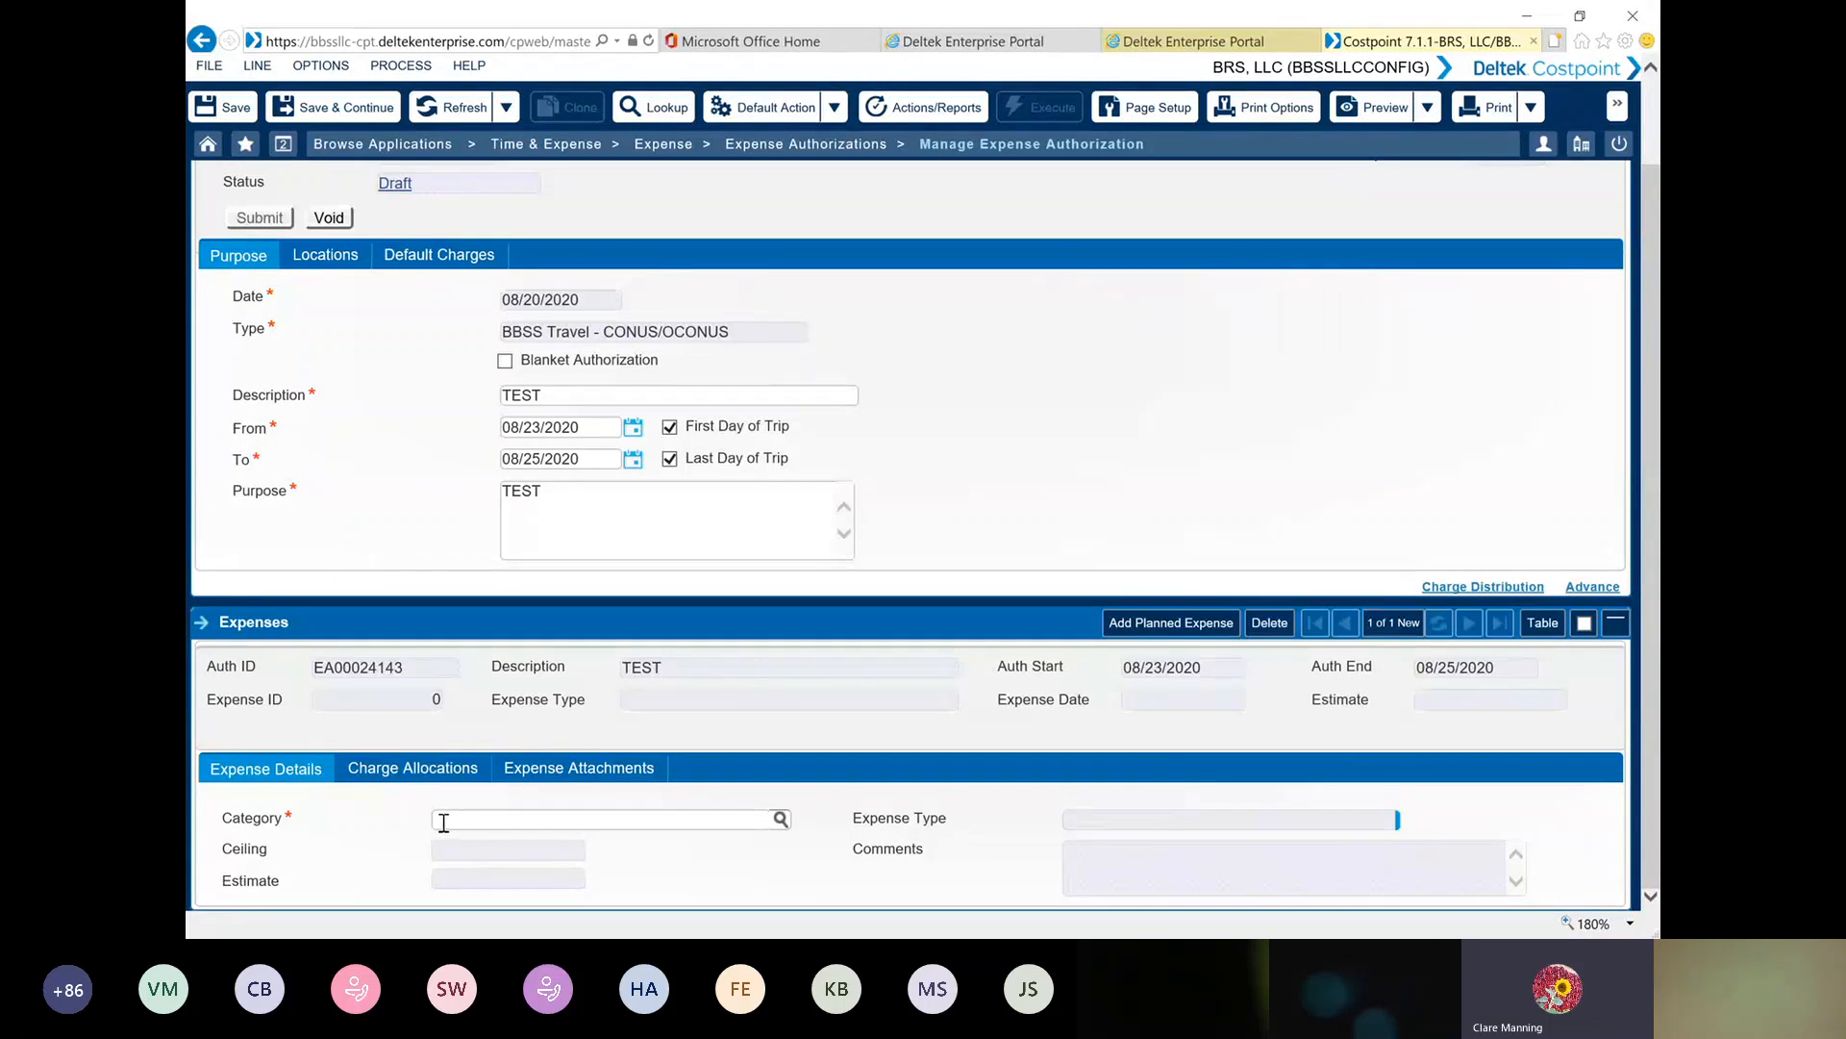
{"action": "left_click", "coordinate": [781, 819]}
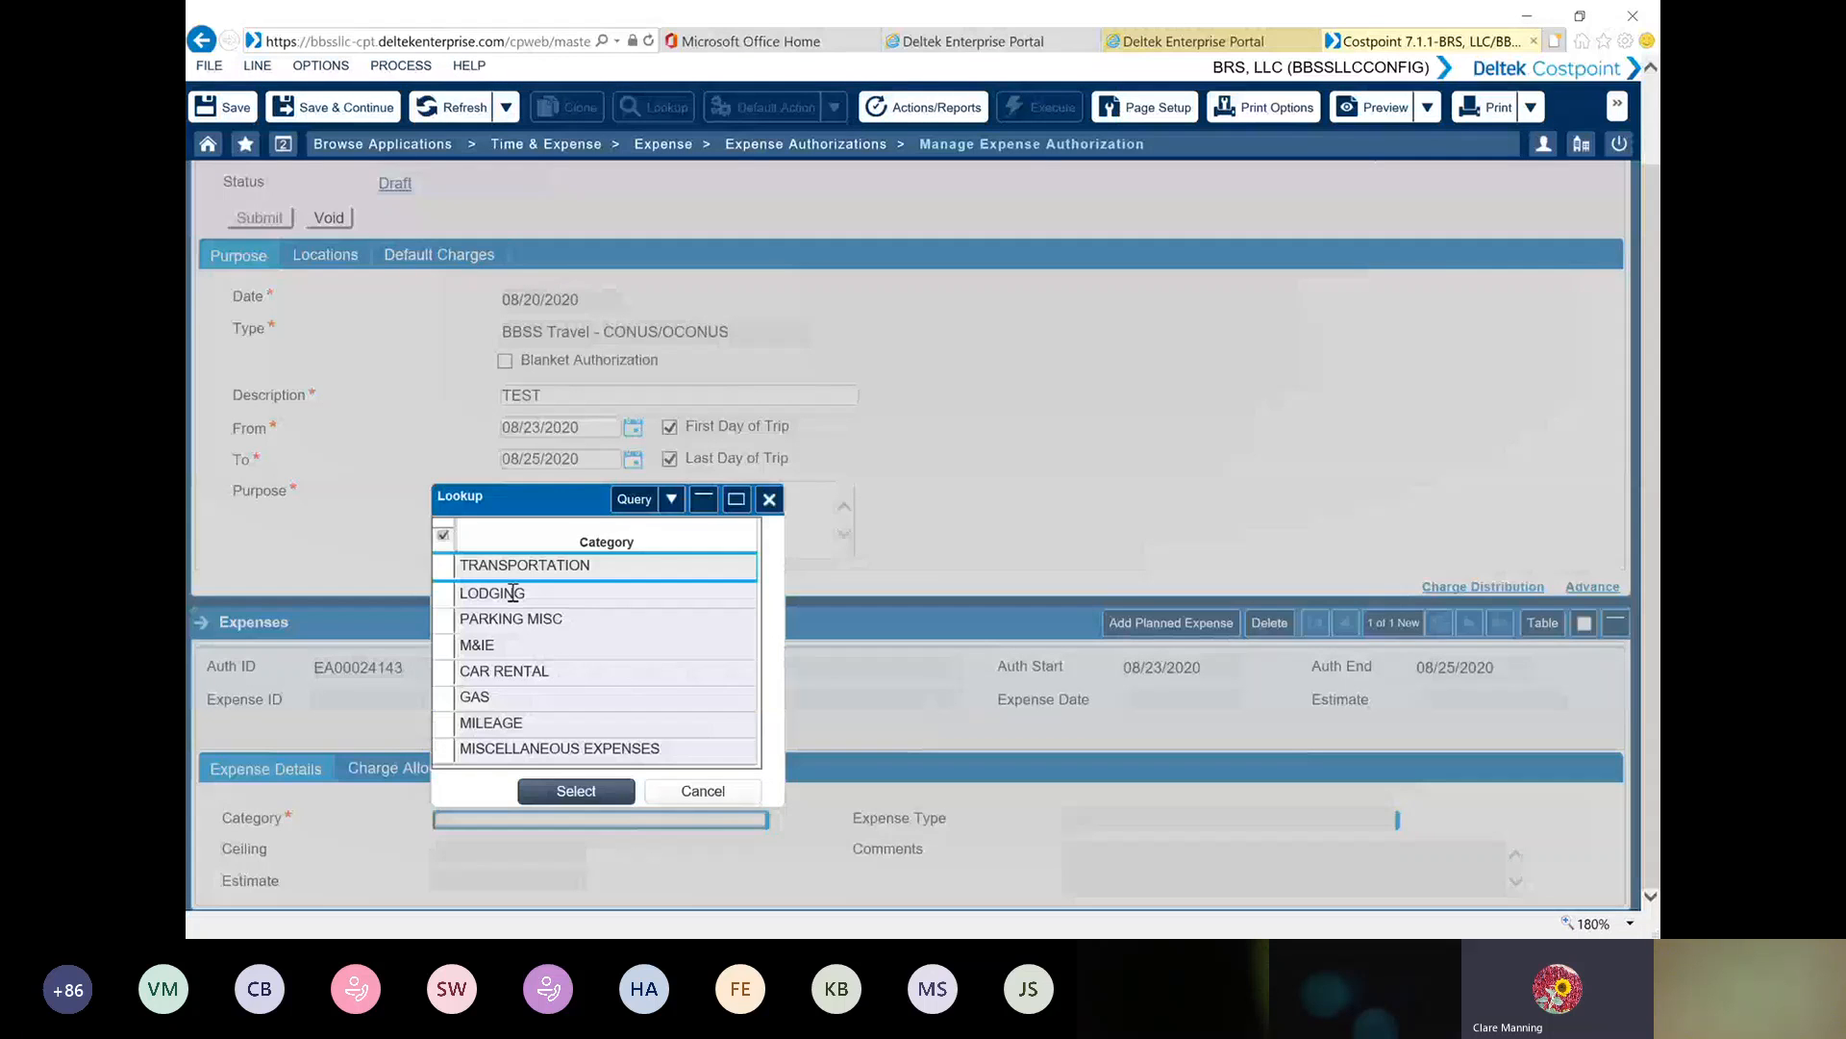
{"action": "double_click", "coordinate": [450, 568]}
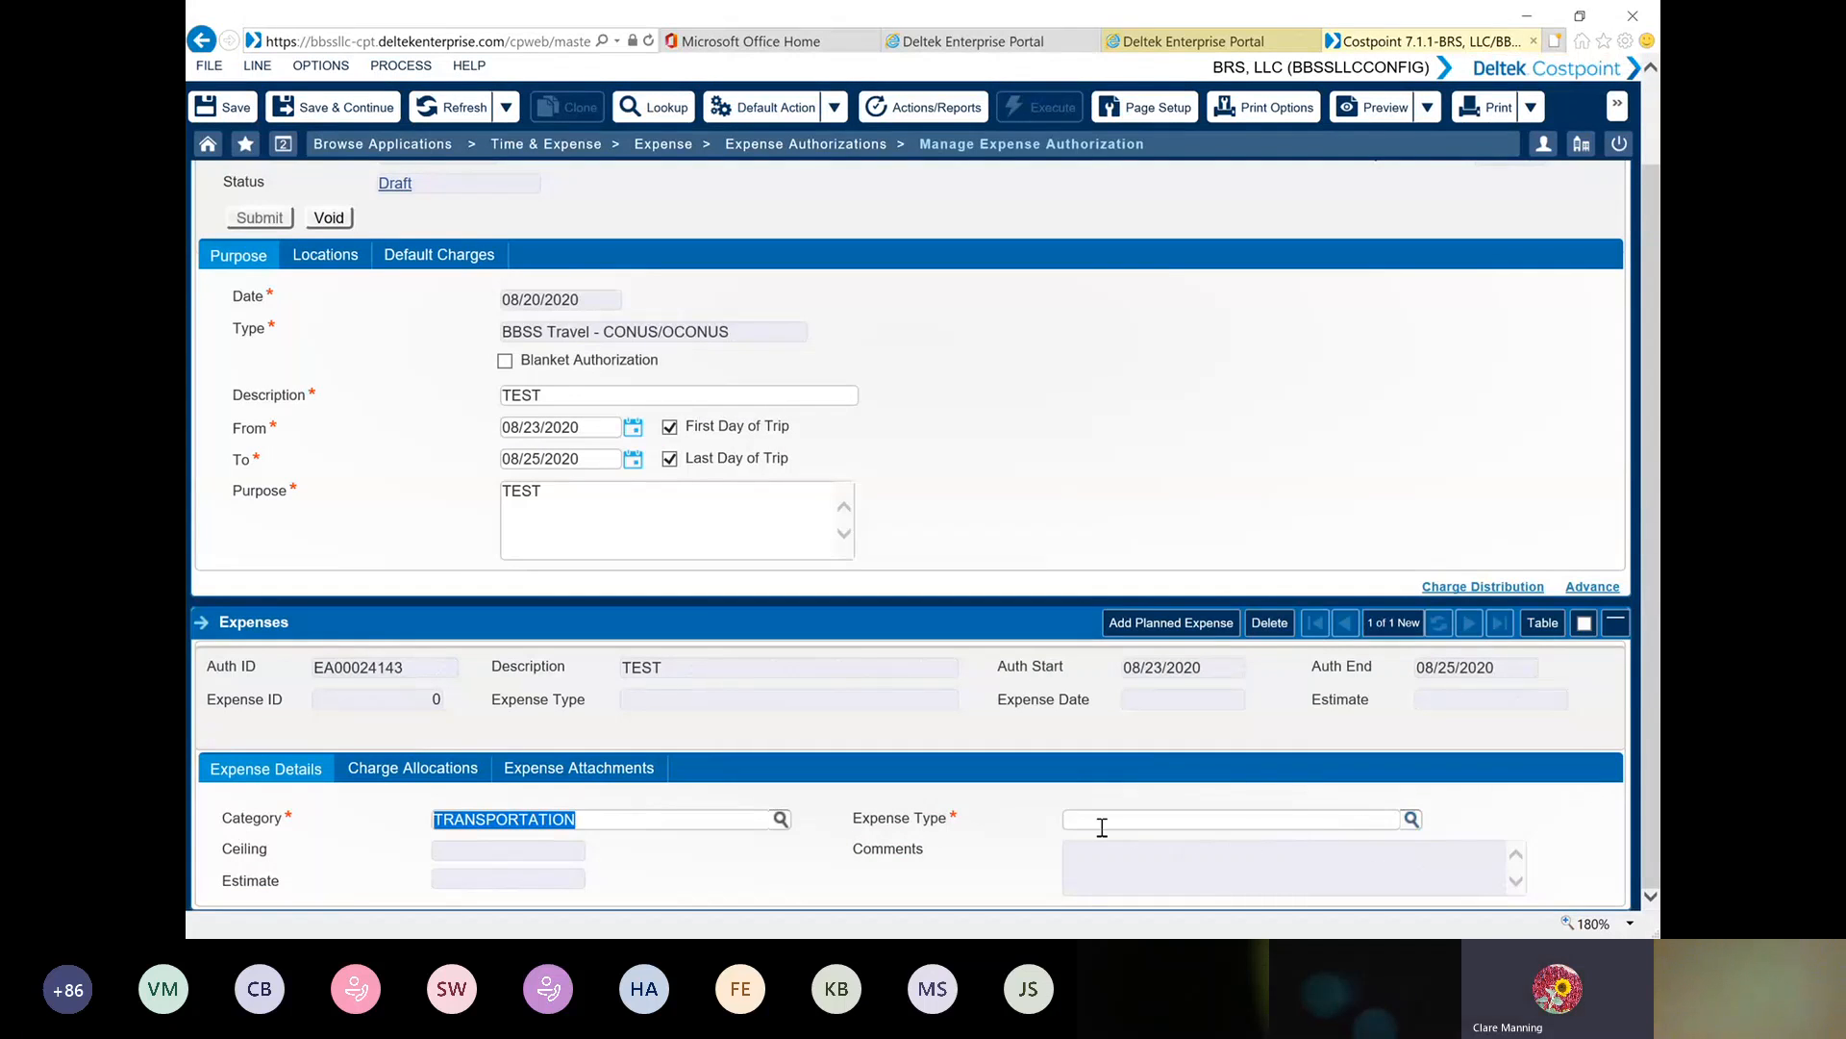
{"action": "left_click", "coordinate": [1411, 820]}
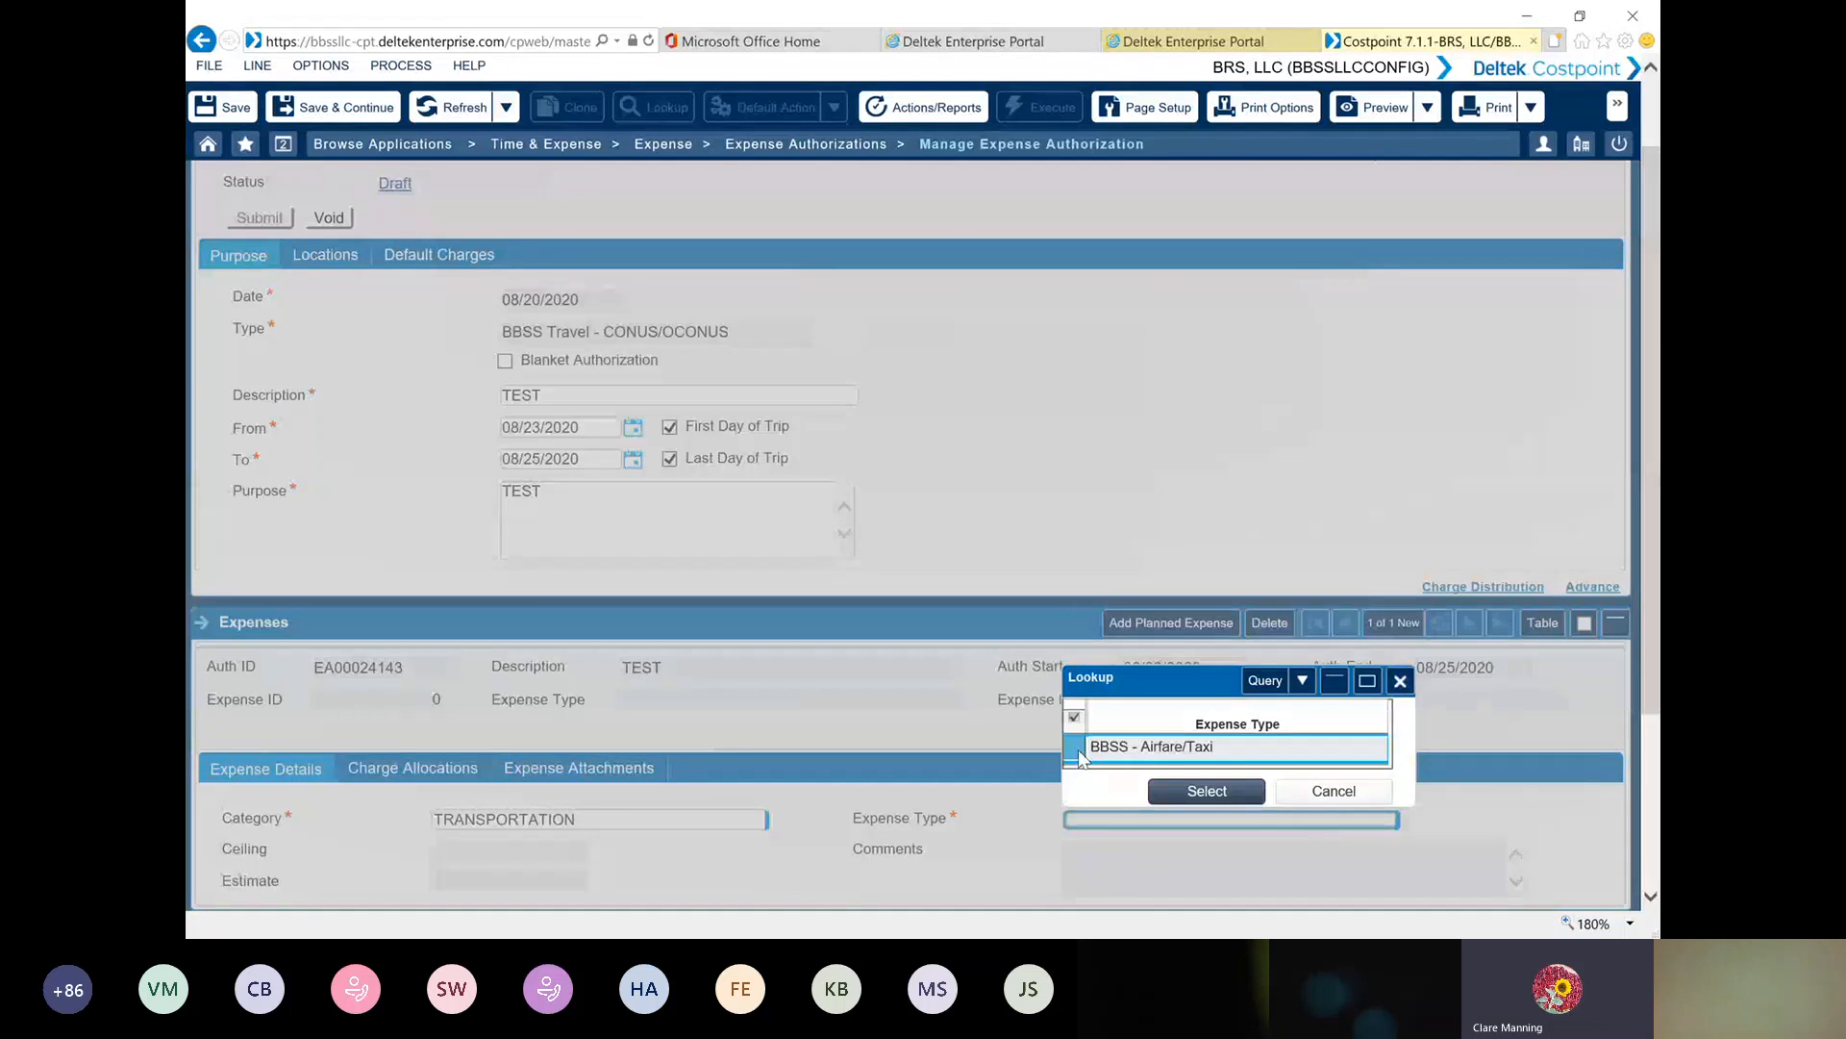
{"action": "double_click", "coordinate": [1079, 756]}
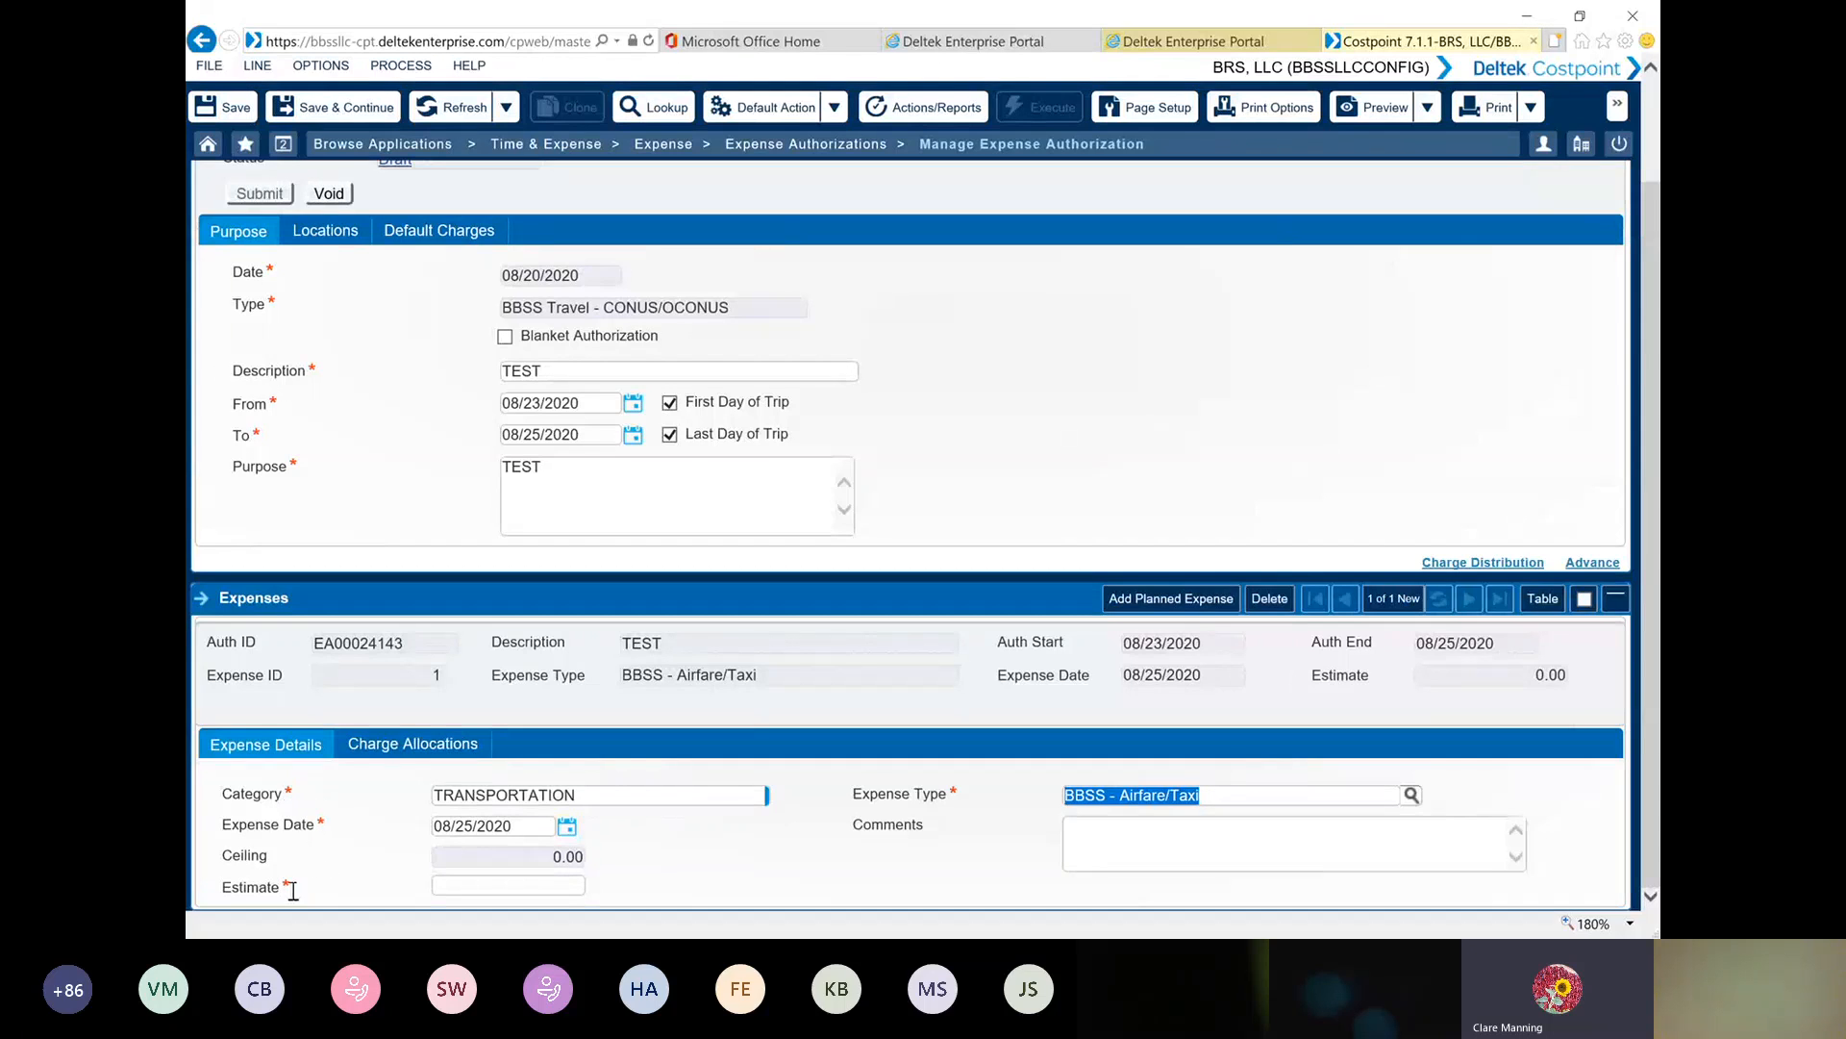
Set the airfare expense's estimate to 500.00 and review its charge allocation
{"action": "left_click", "coordinate": [470, 889]}
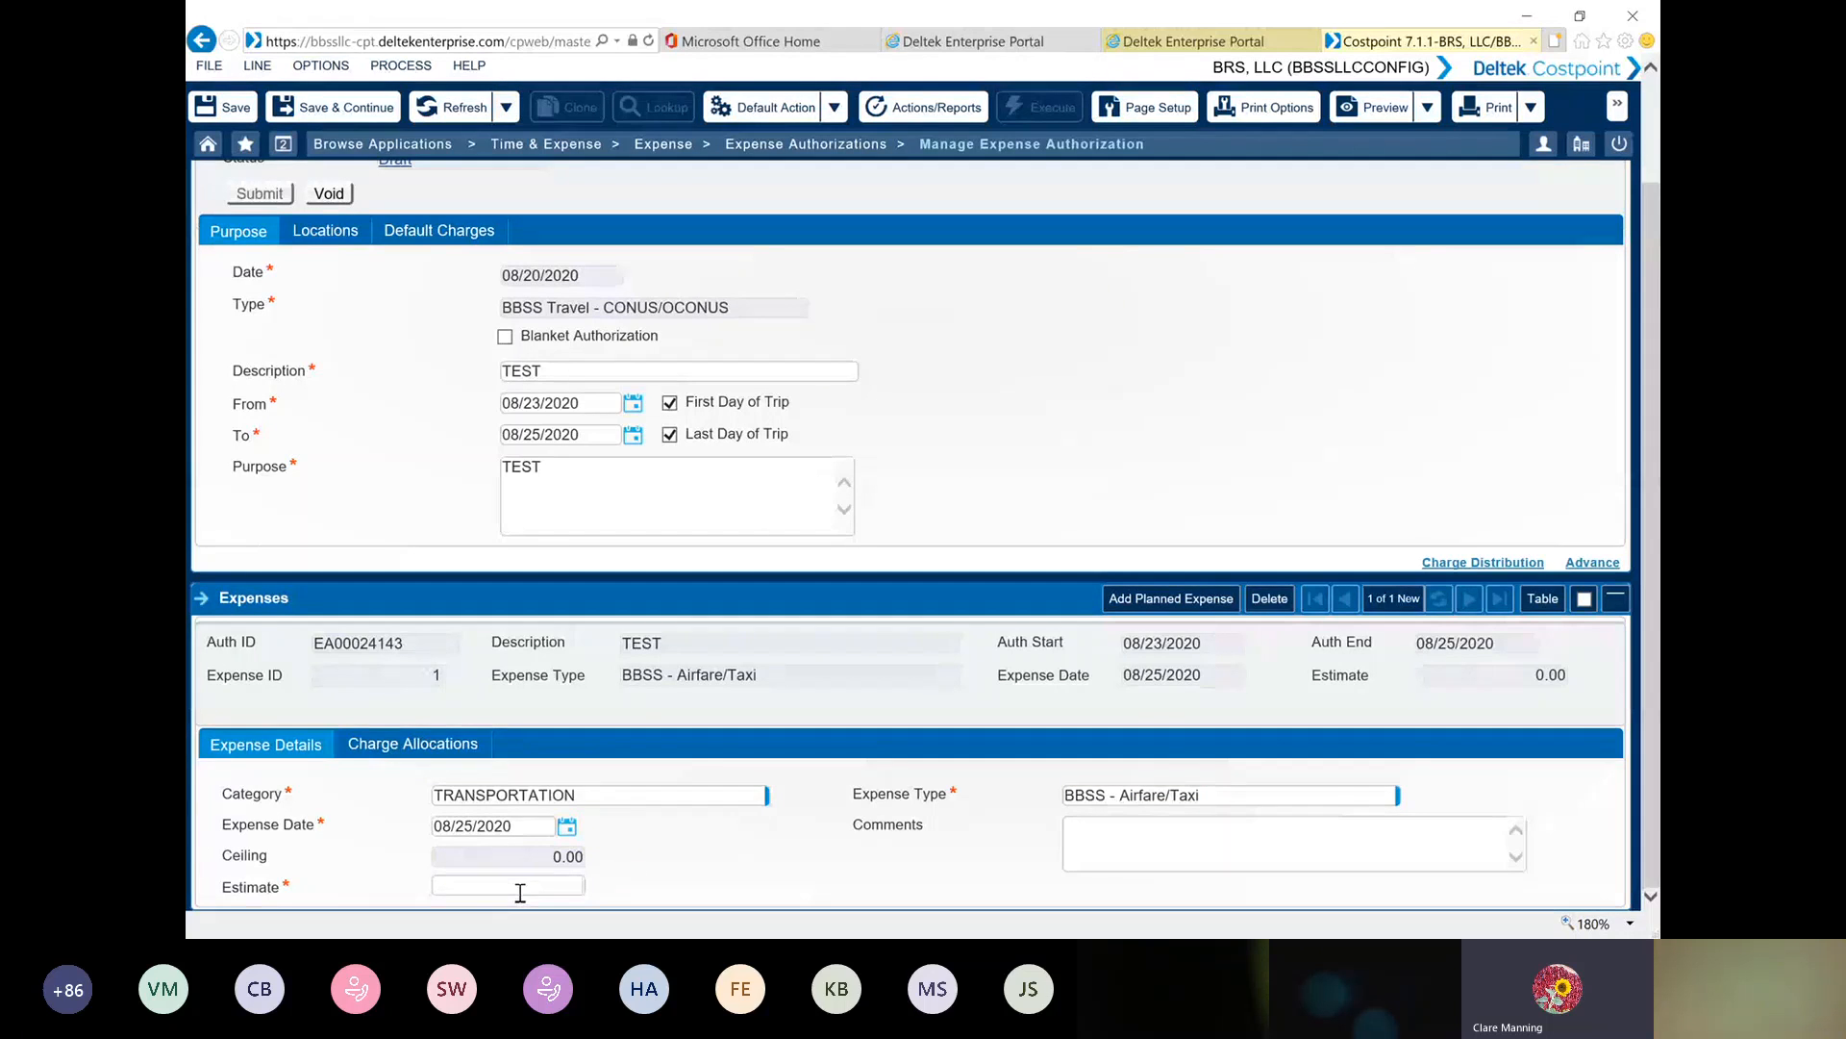
{"action": "type", "text": "500.00"}
{"action": "left_click", "coordinate": [431, 743]}
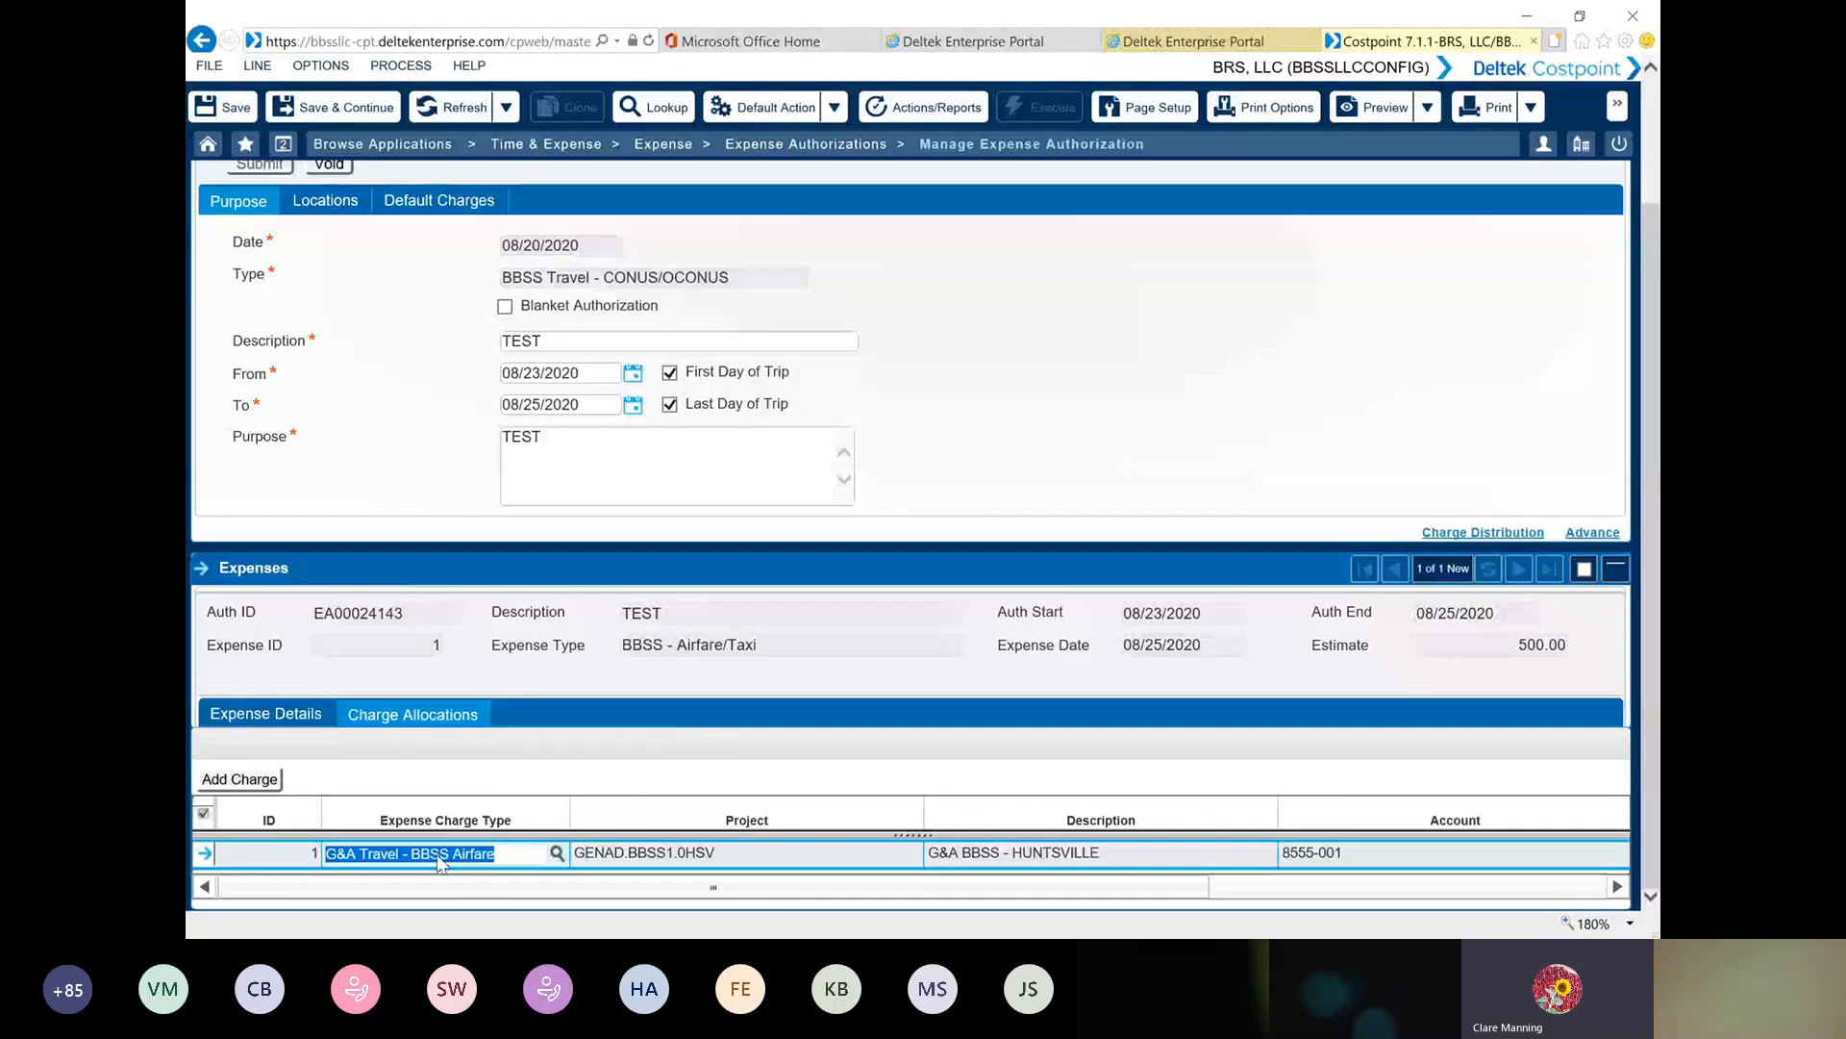
{"action": "left_click", "coordinate": [221, 726]}
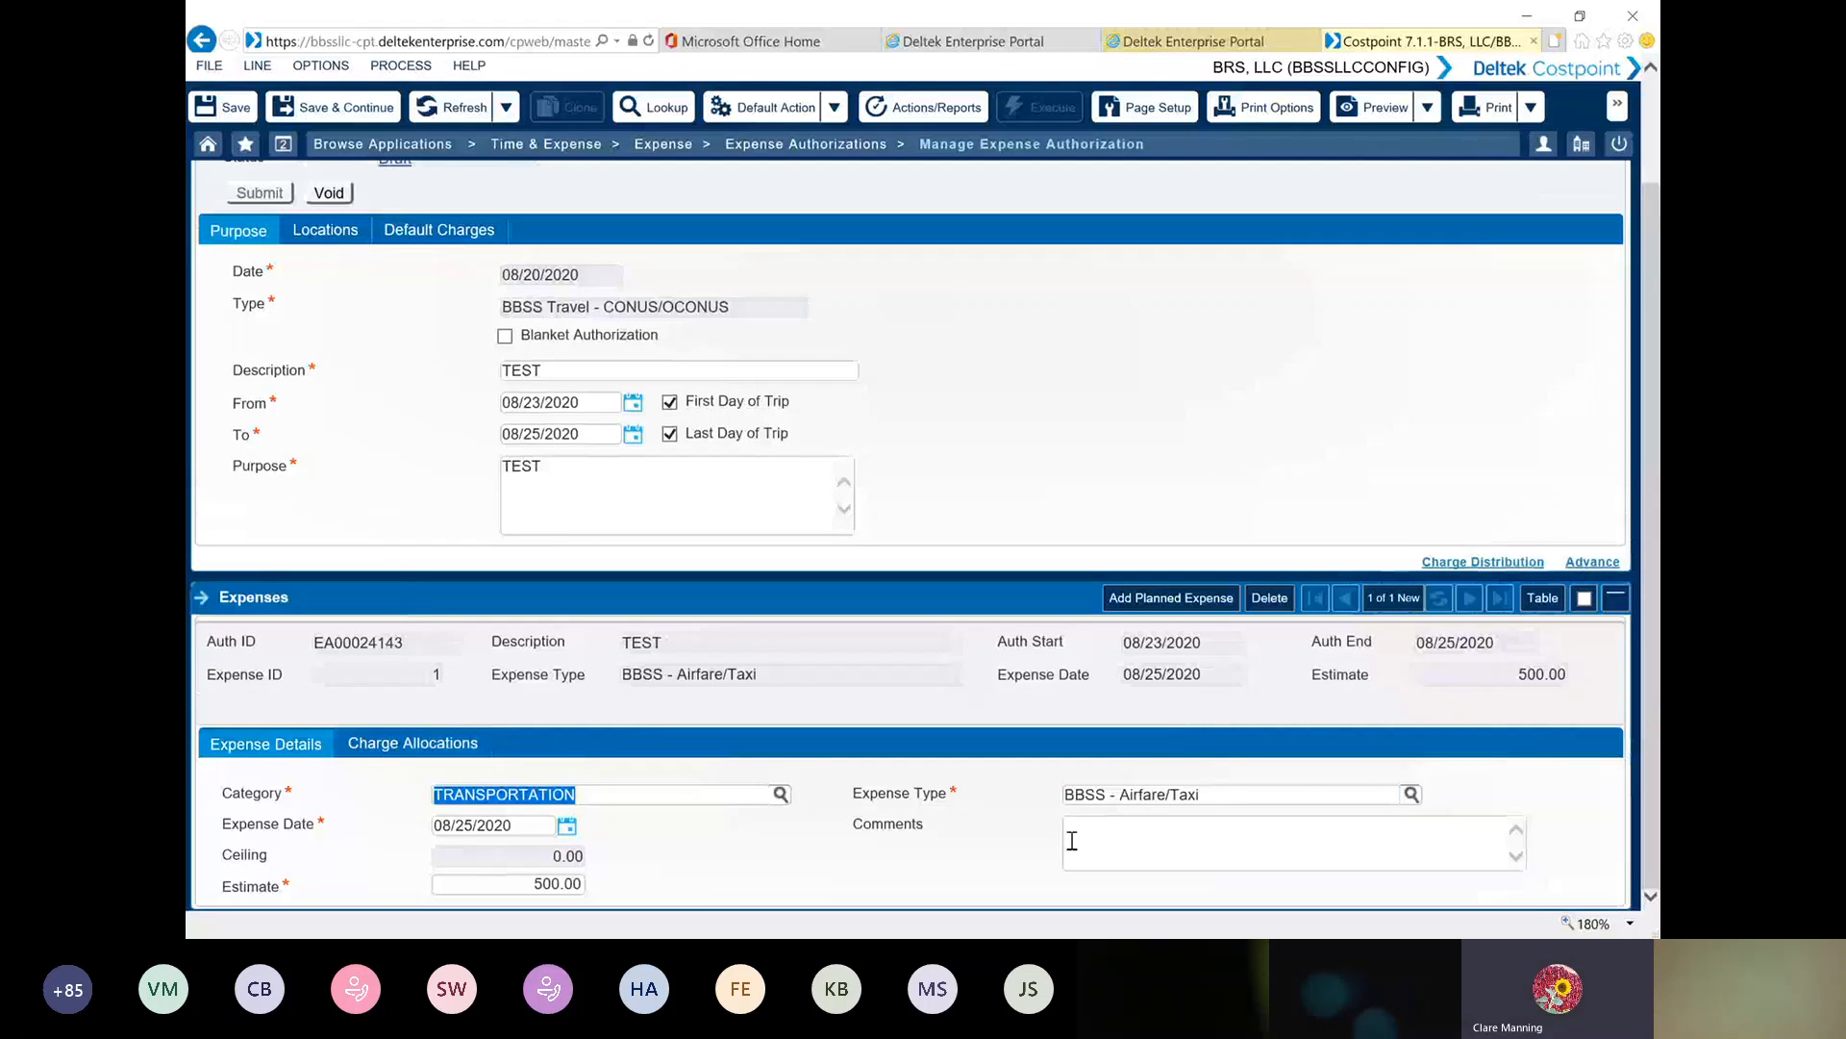
Add a second planned expense with category LODGING and expense type BBSS - Lodging
{"action": "left_click", "coordinate": [1189, 604]}
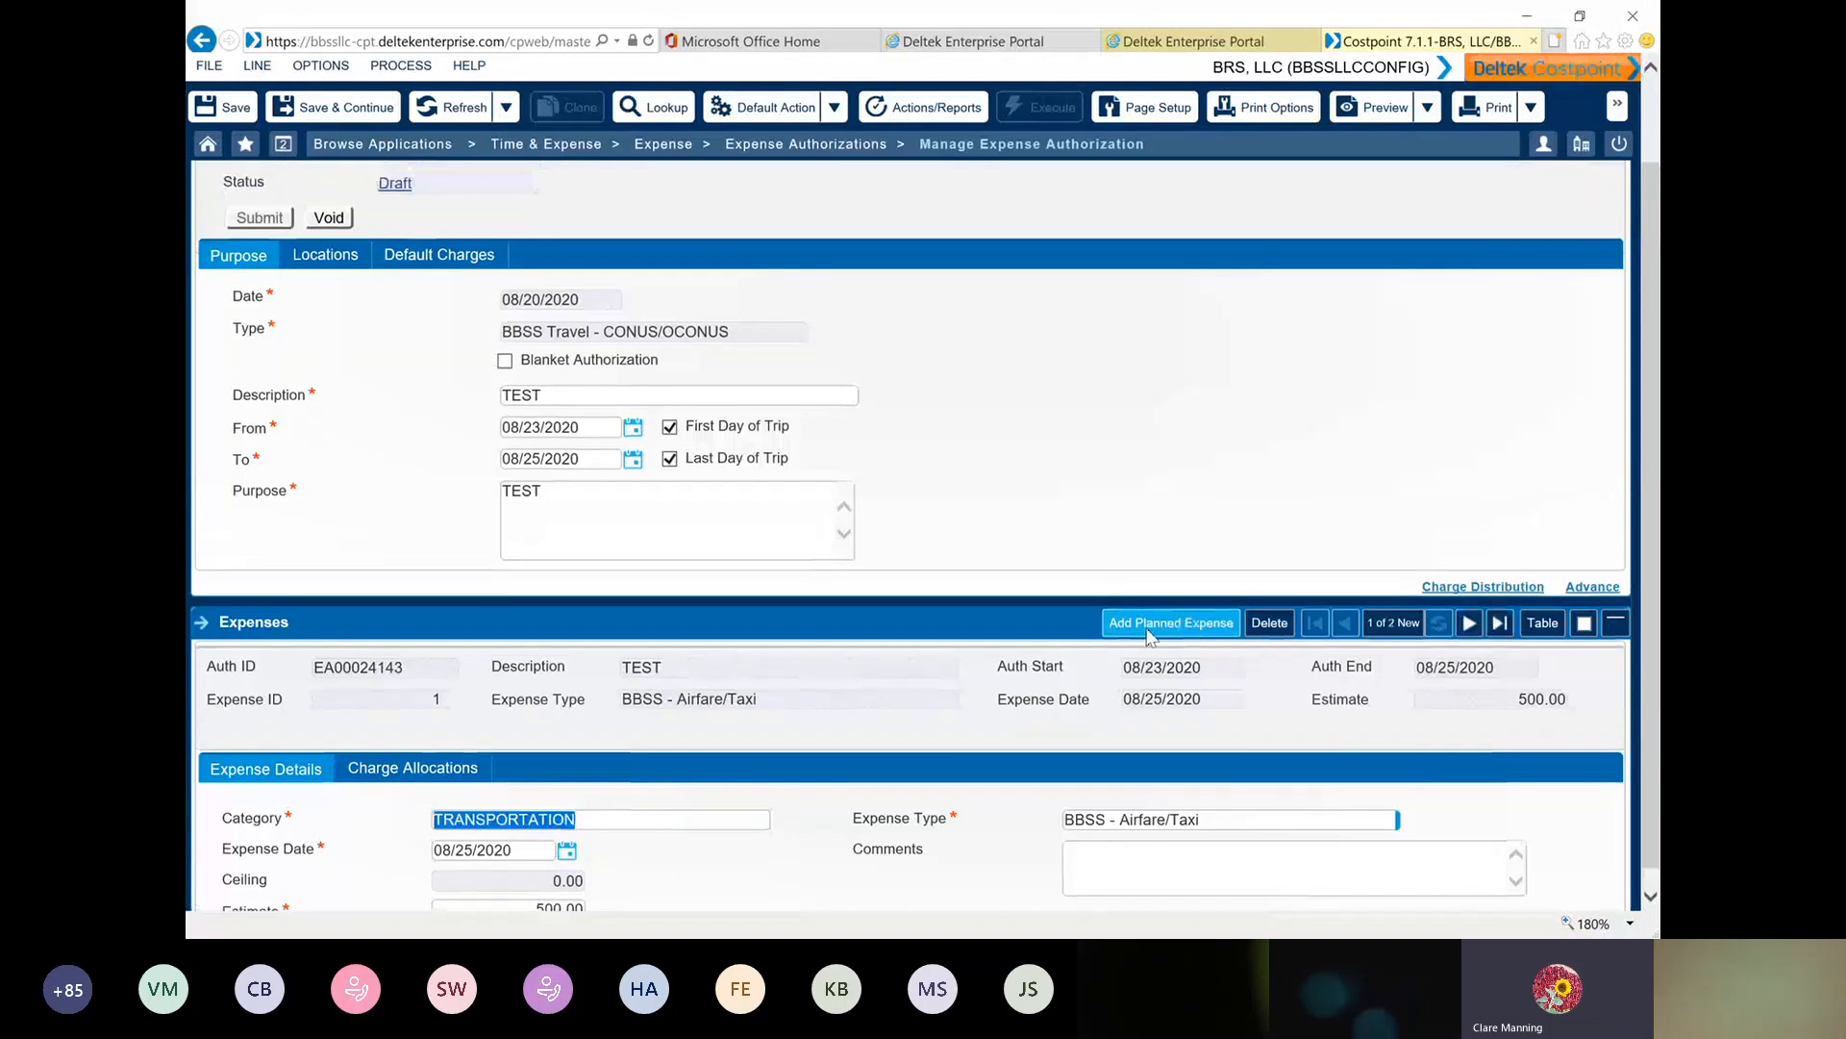
{"action": "left_click", "coordinate": [1468, 600]}
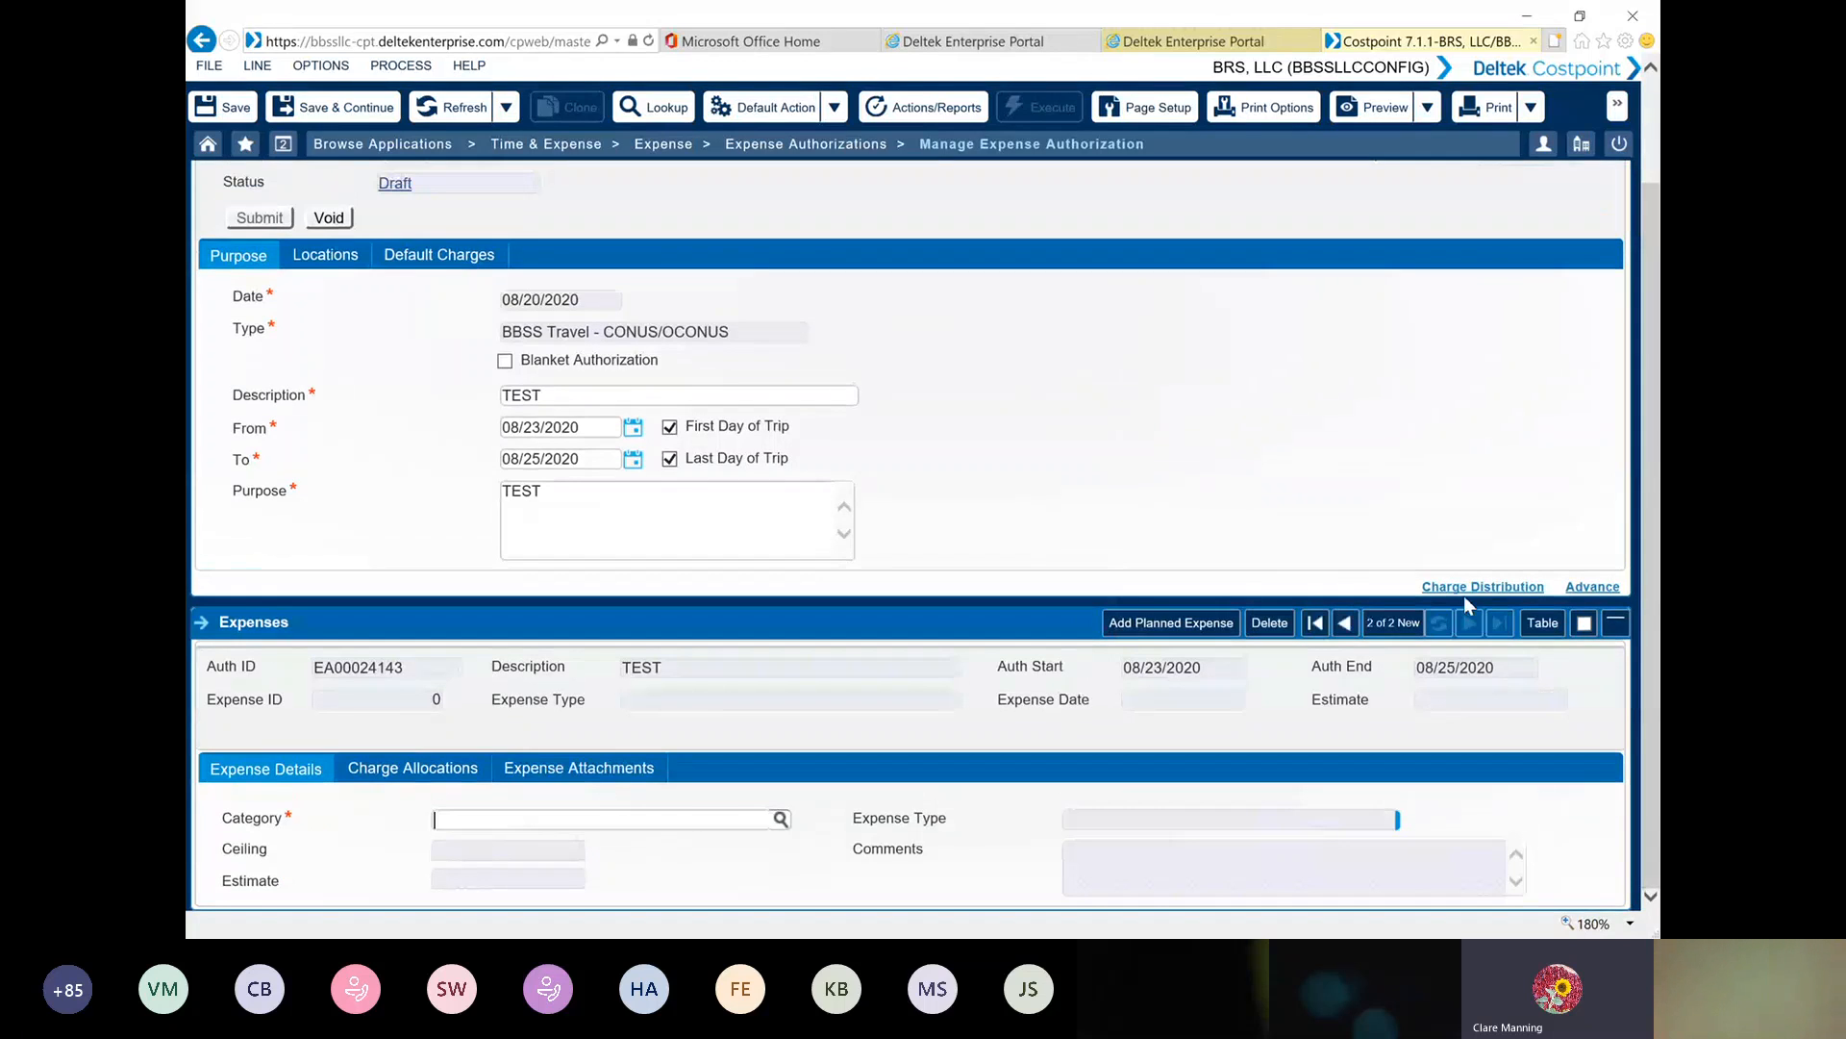
{"action": "left_click", "coordinate": [780, 819]}
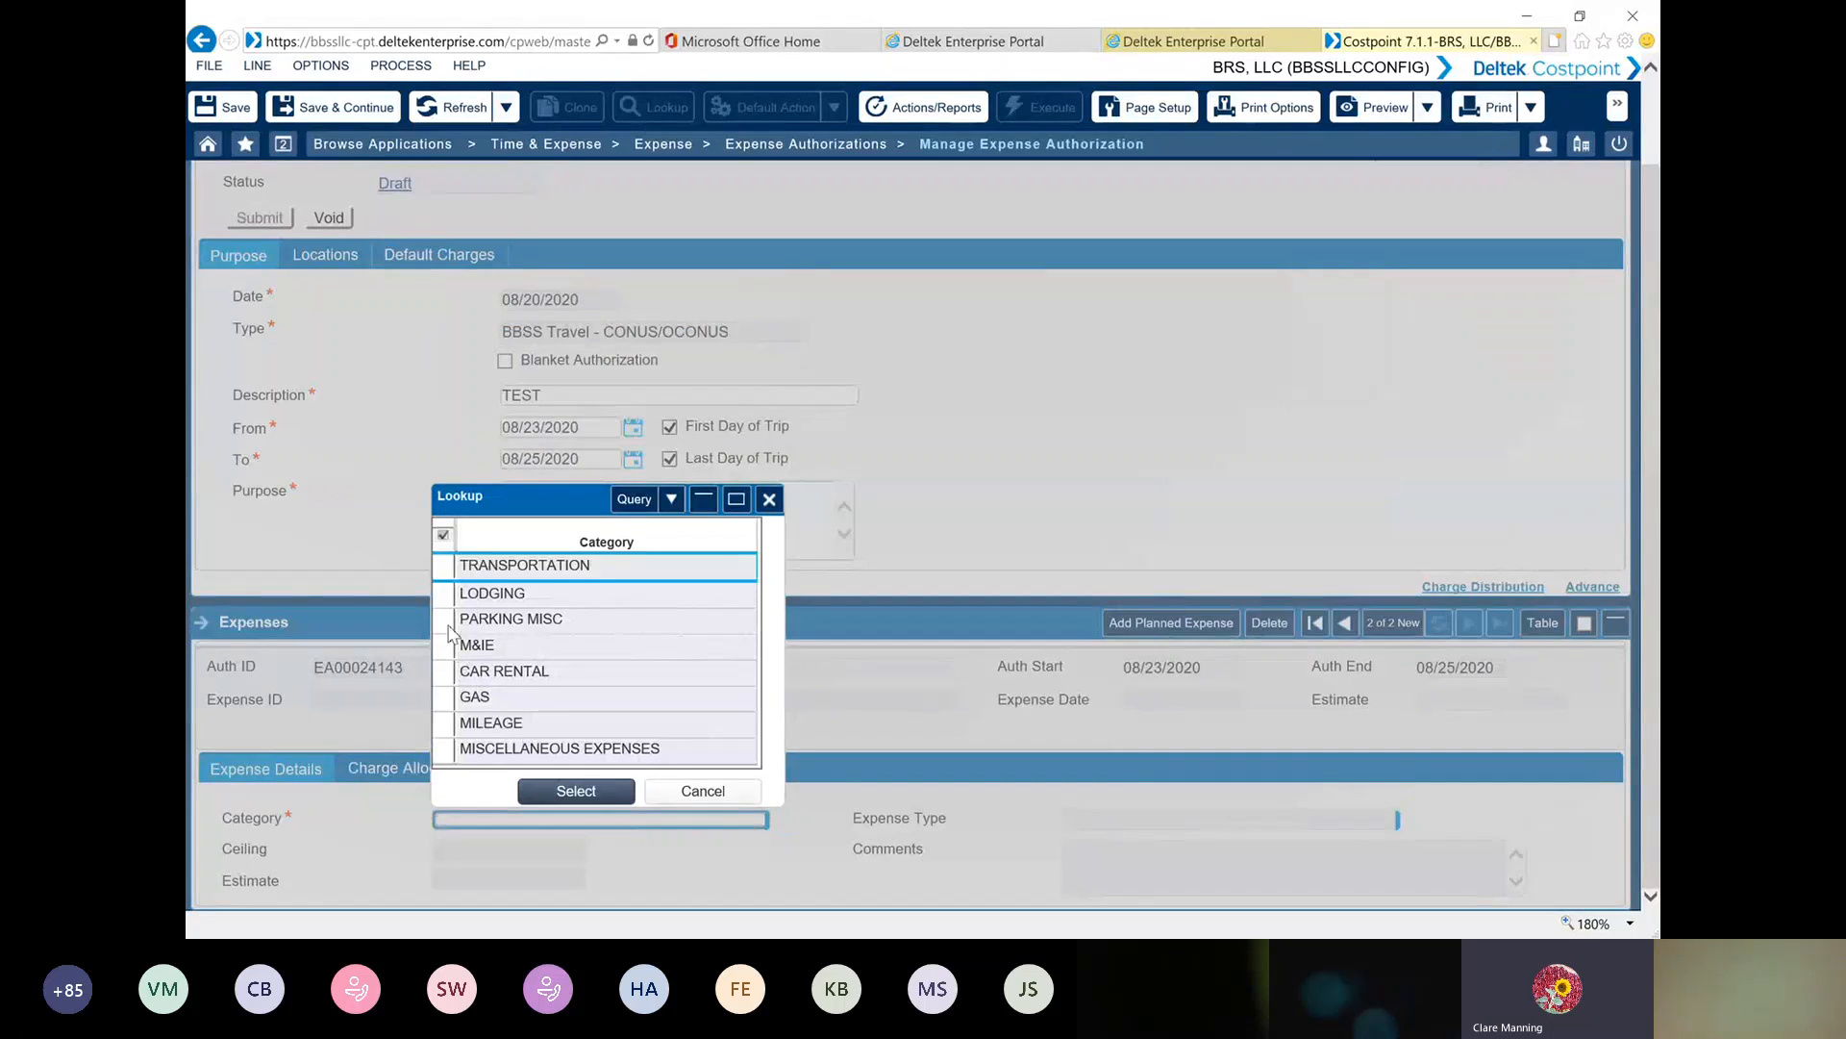
{"action": "left_click", "coordinate": [449, 600]}
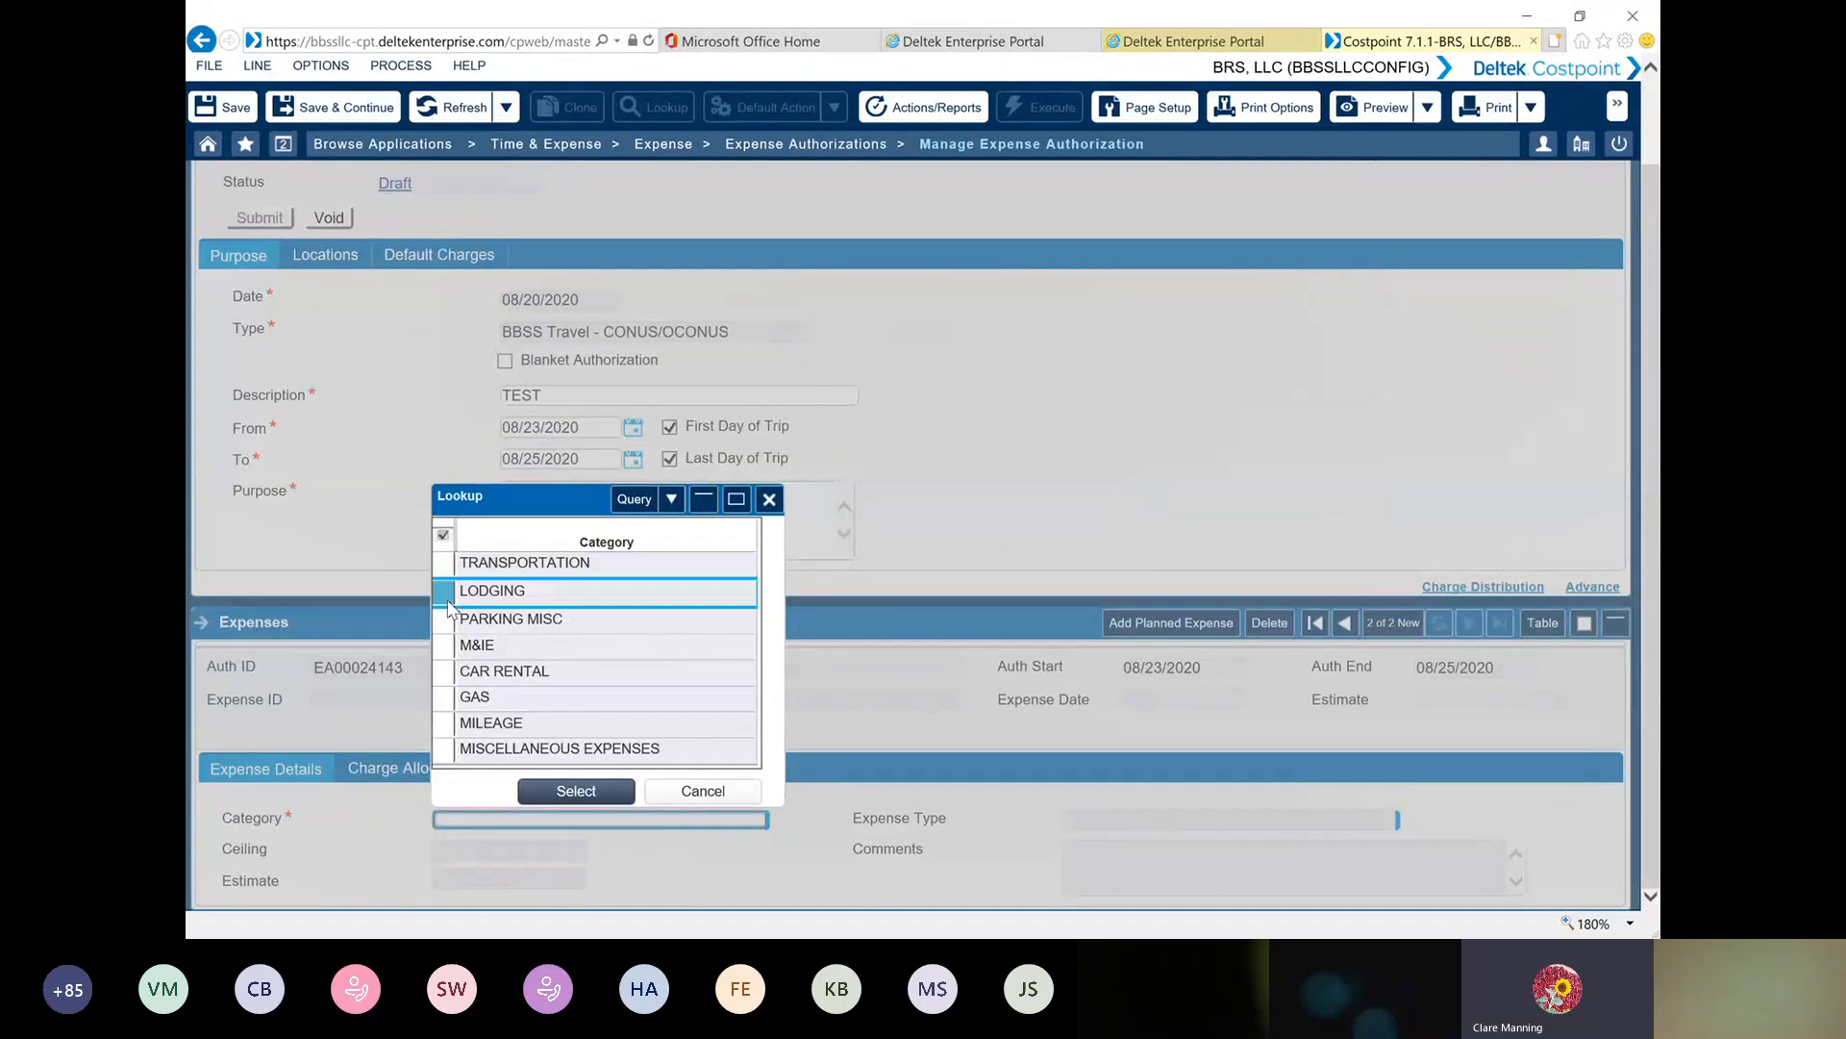
{"action": "left_click", "coordinate": [576, 791]}
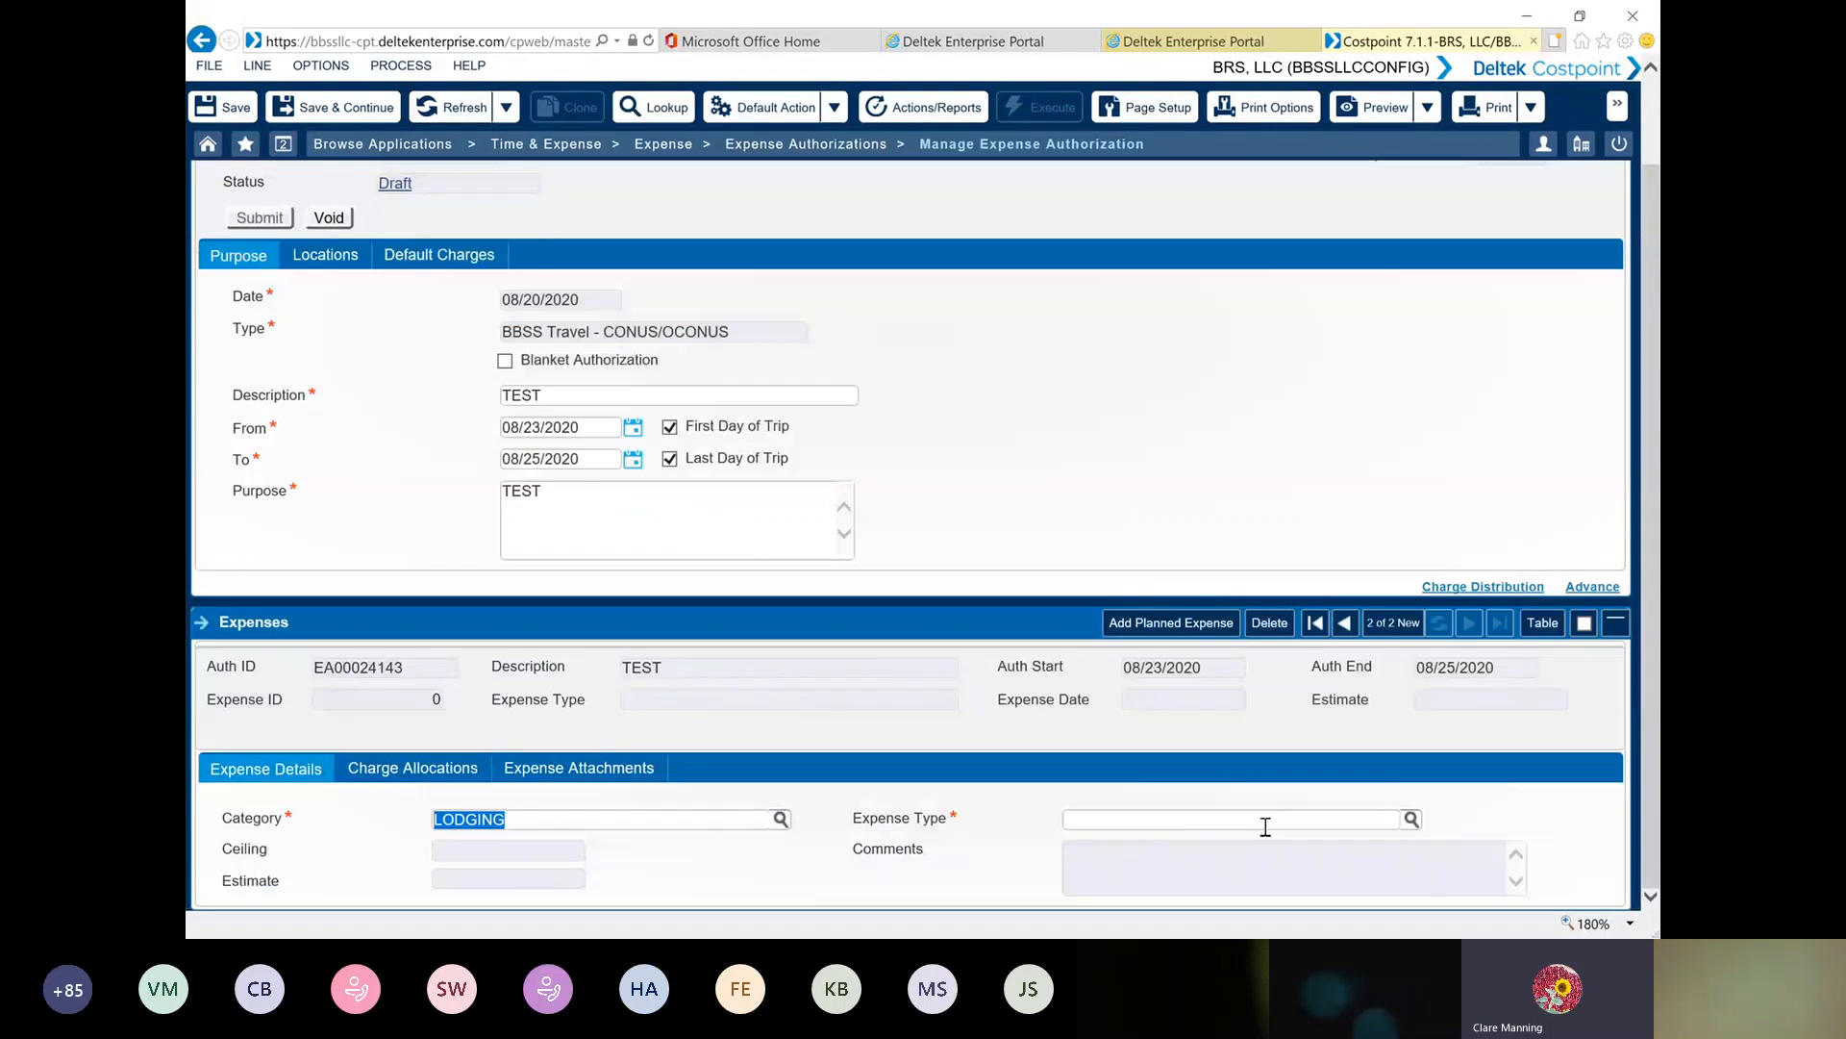
{"action": "left_click", "coordinate": [1405, 822]}
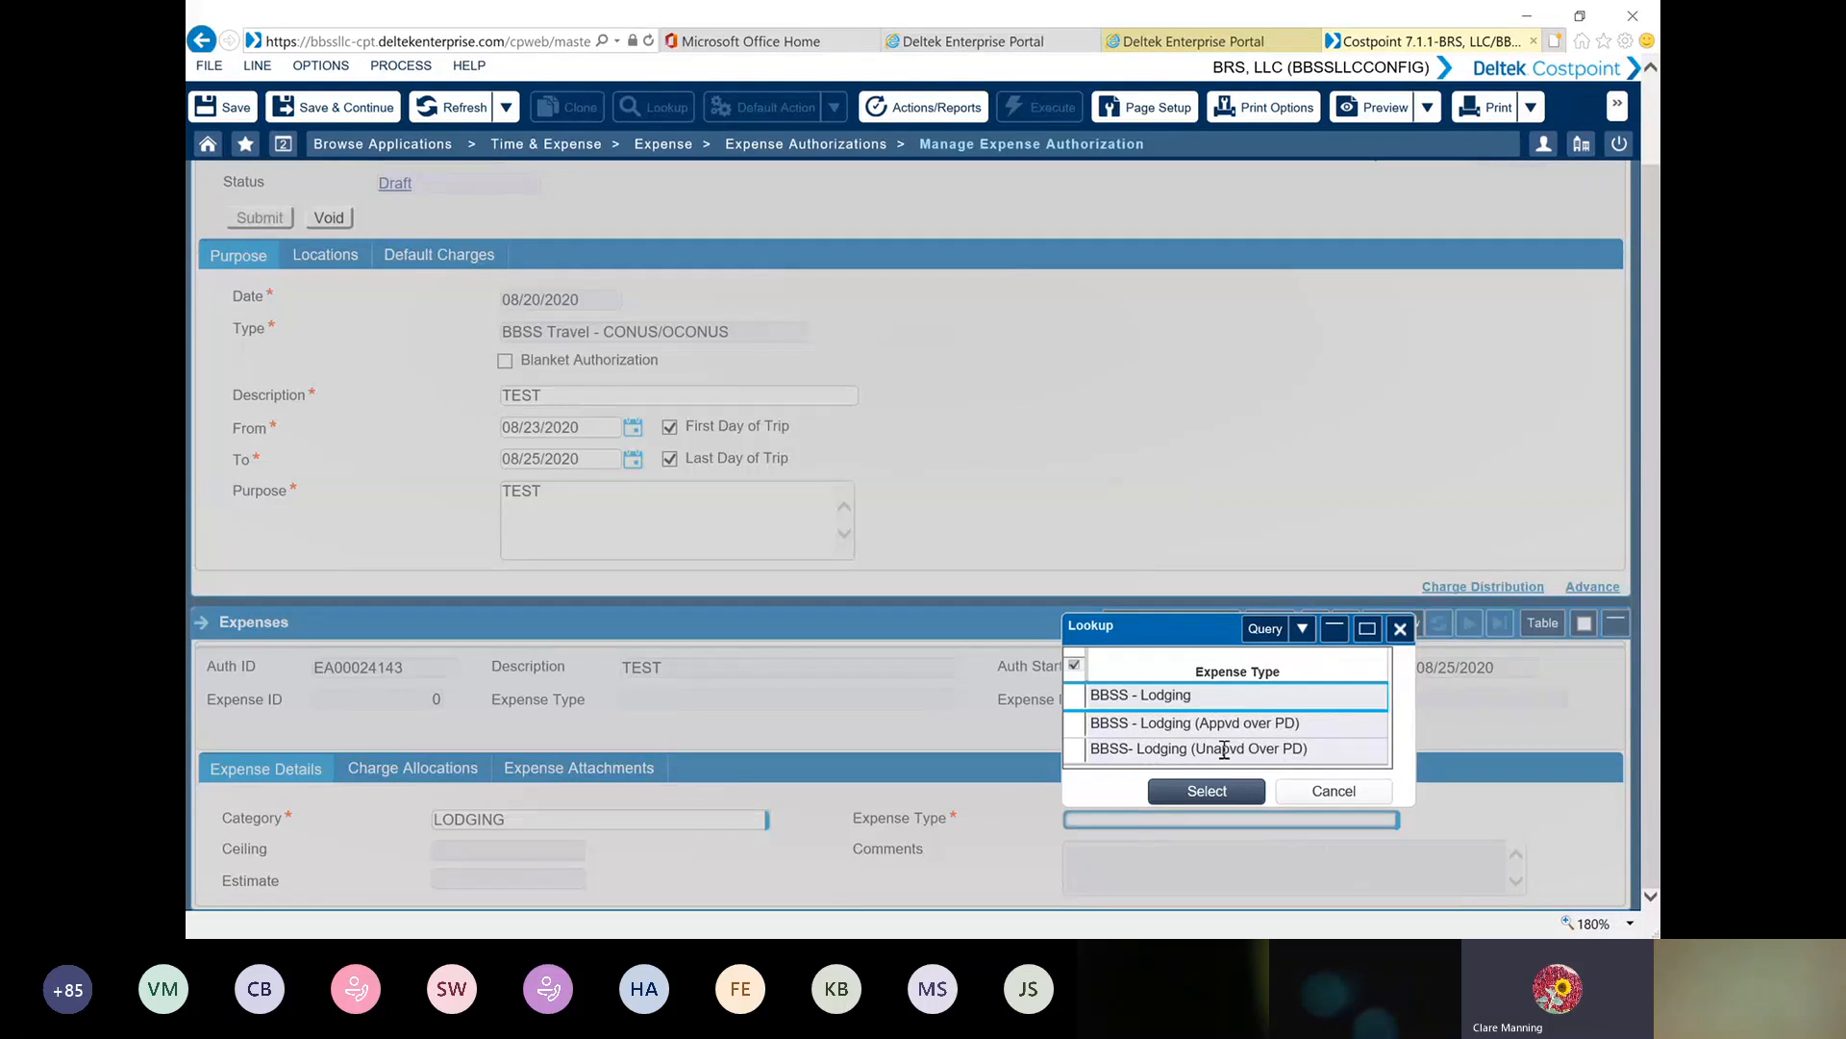
{"action": "left_click", "coordinate": [1089, 703]}
{"action": "left_click", "coordinate": [1198, 791]}
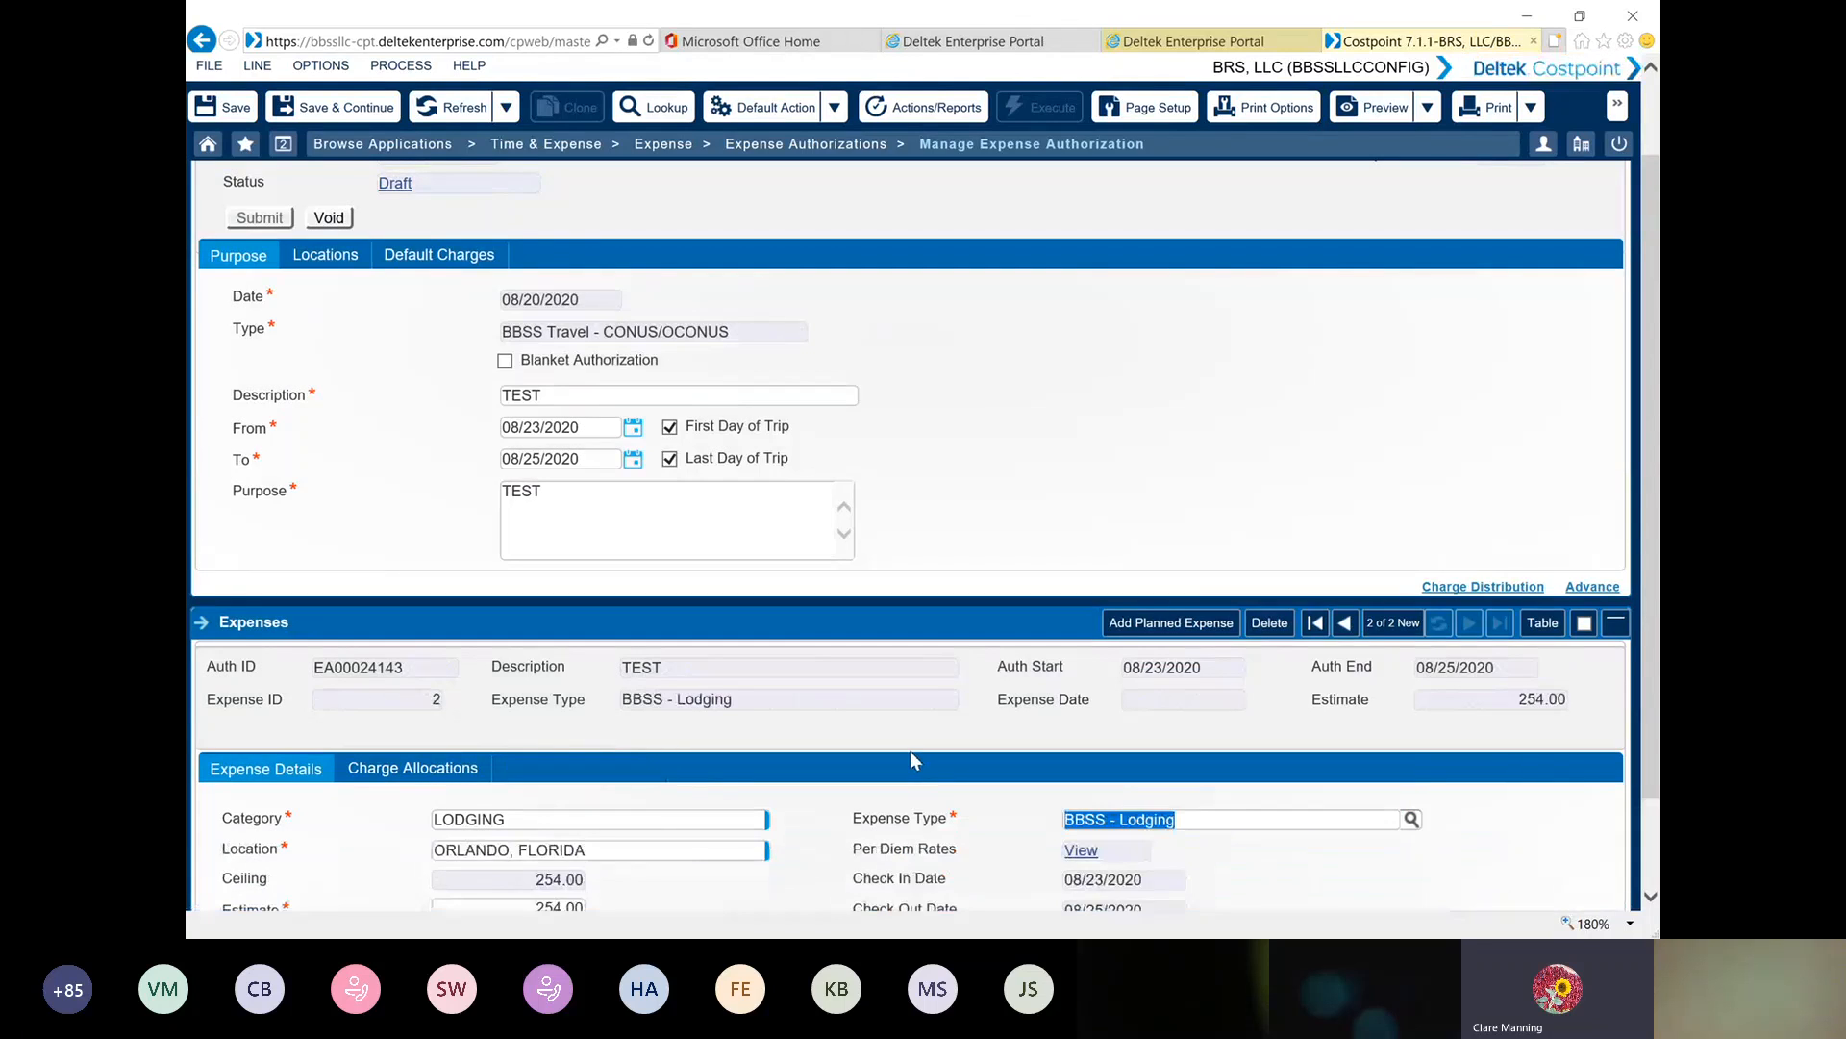
View the lodging expense's per diem rates, and switch the Late Check Out option on and off again
{"action": "scroll", "coordinate": [910, 750], "scroll_direction": "down", "scroll_amount": 2}
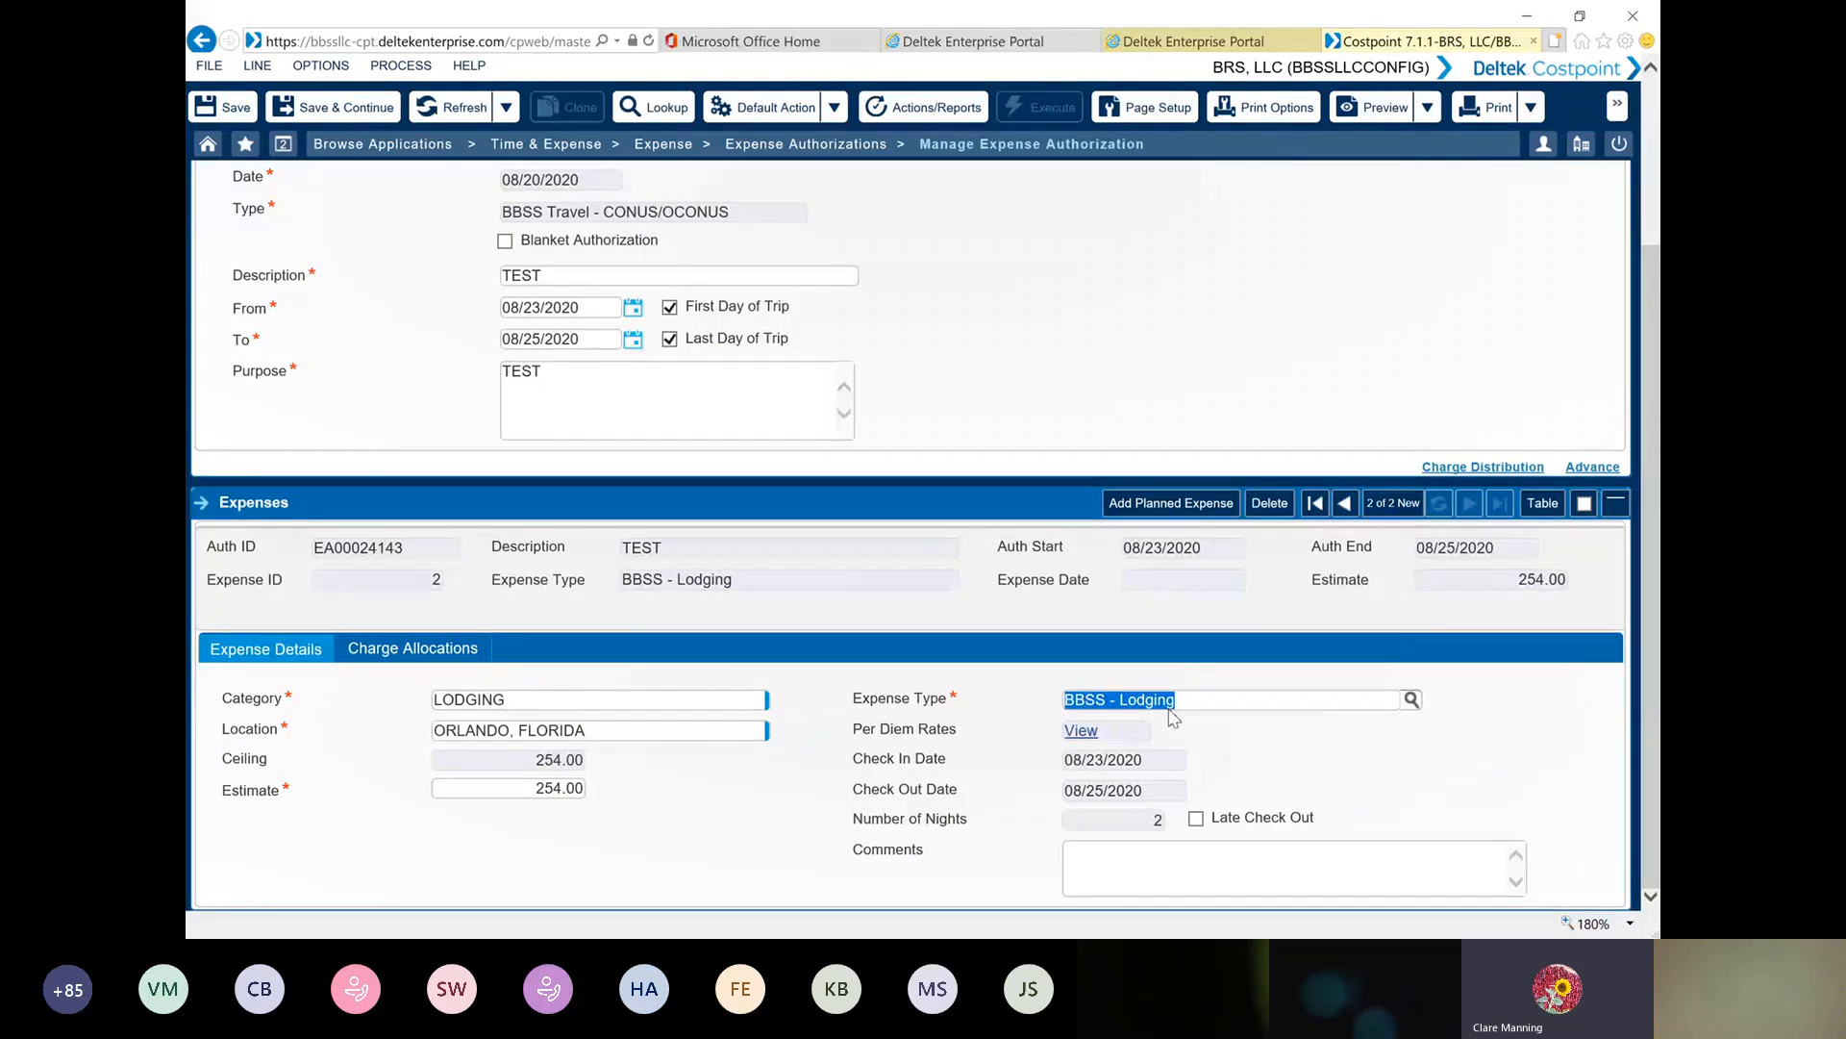
{"action": "left_click", "coordinate": [1079, 732]}
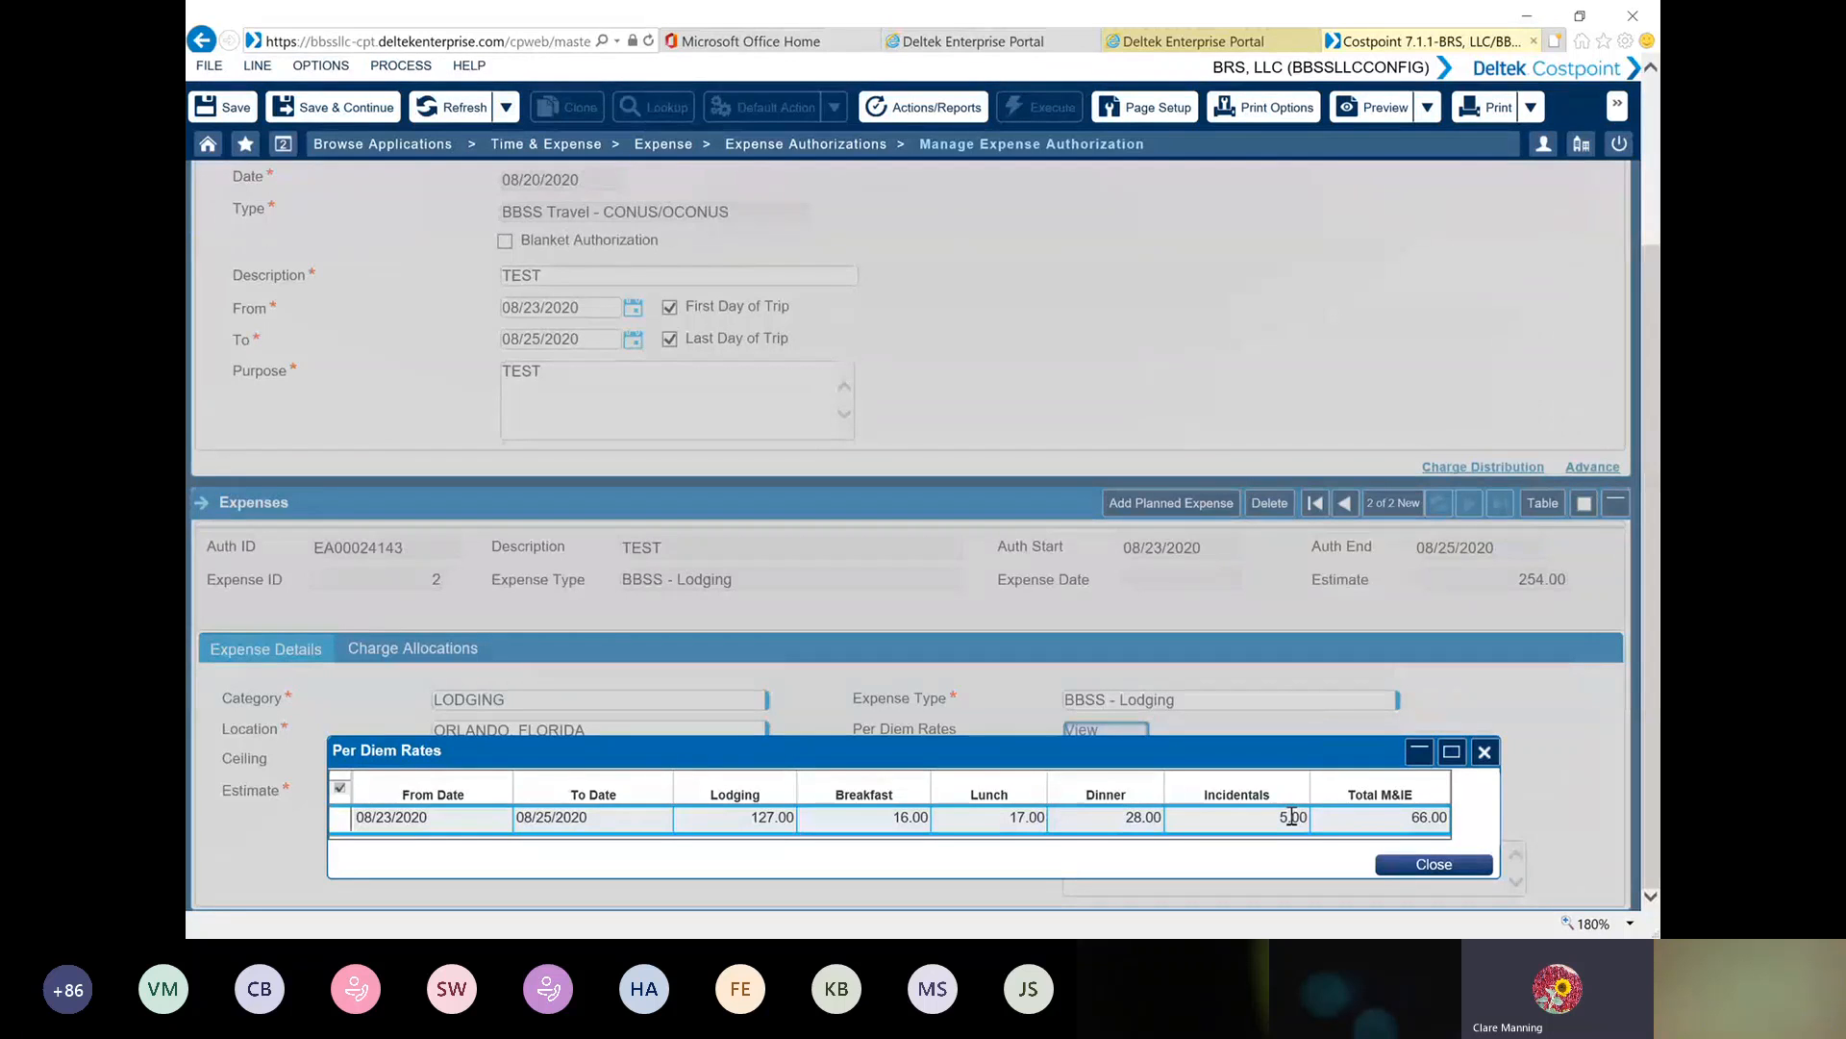
{"action": "left_click", "coordinate": [1466, 866]}
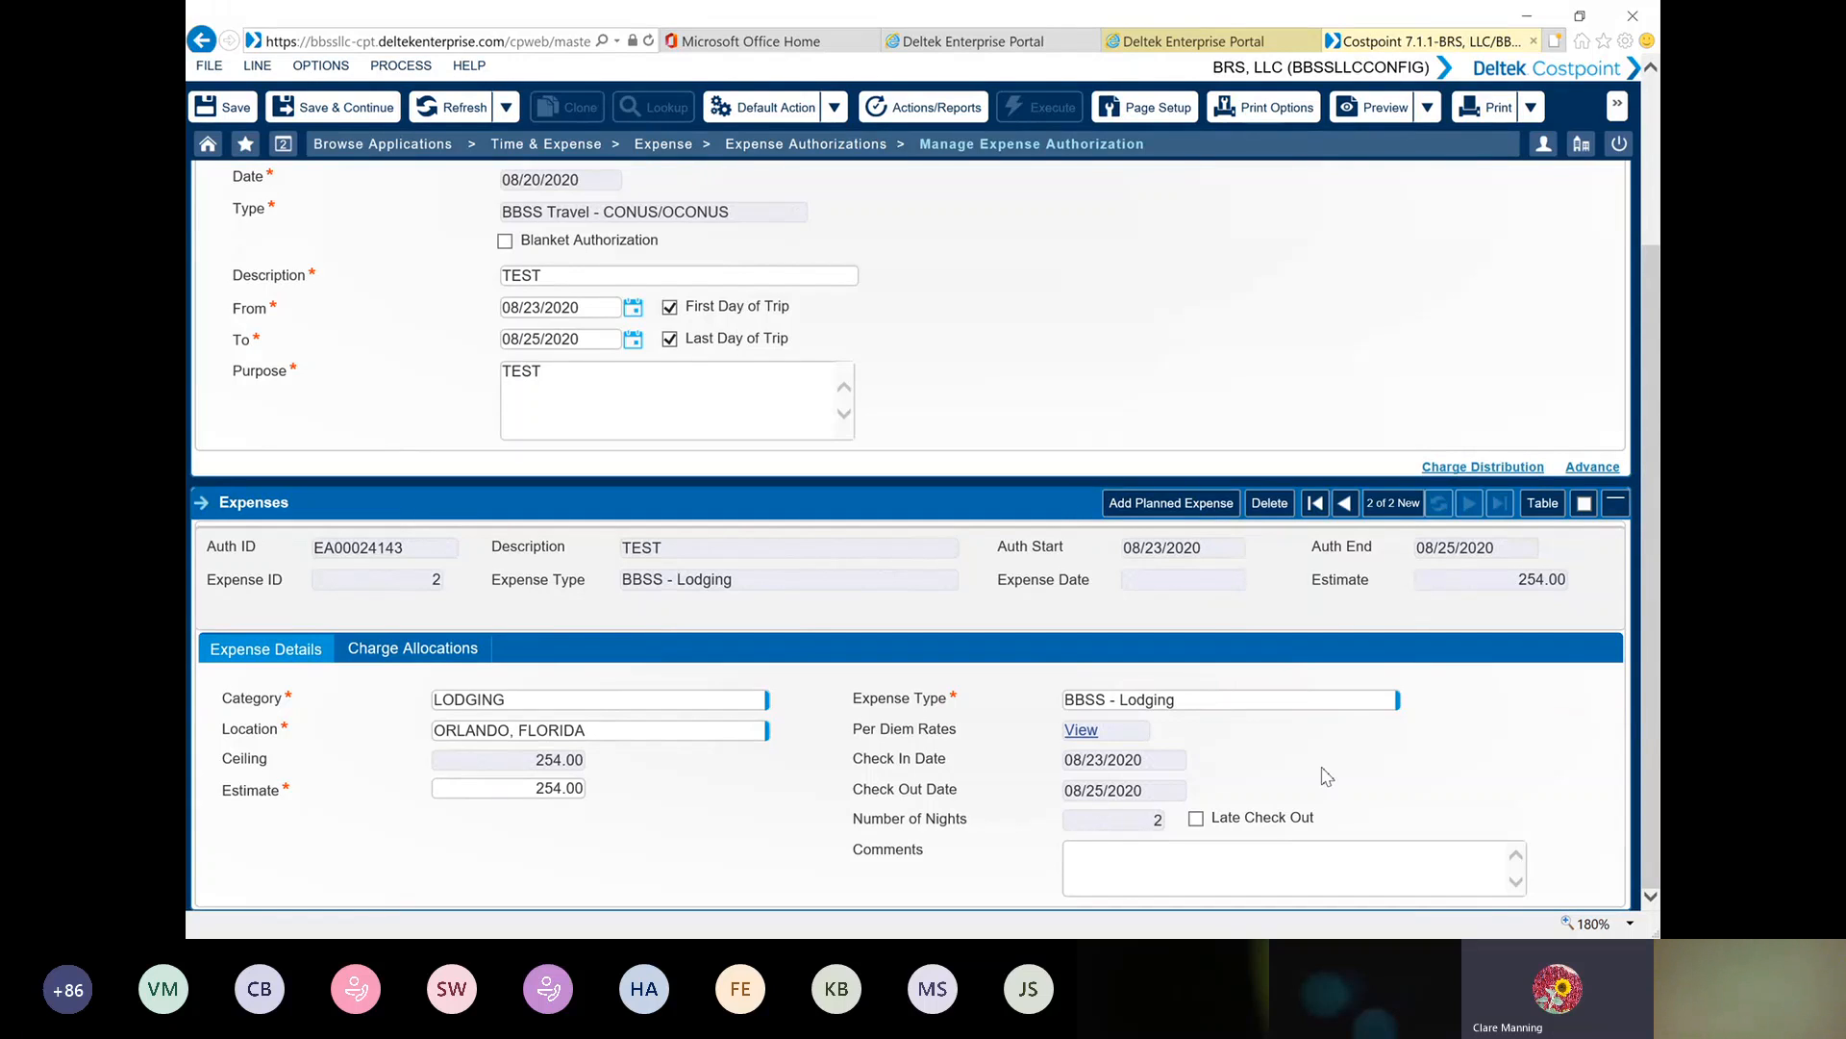
{"action": "left_click", "coordinate": [1196, 820]}
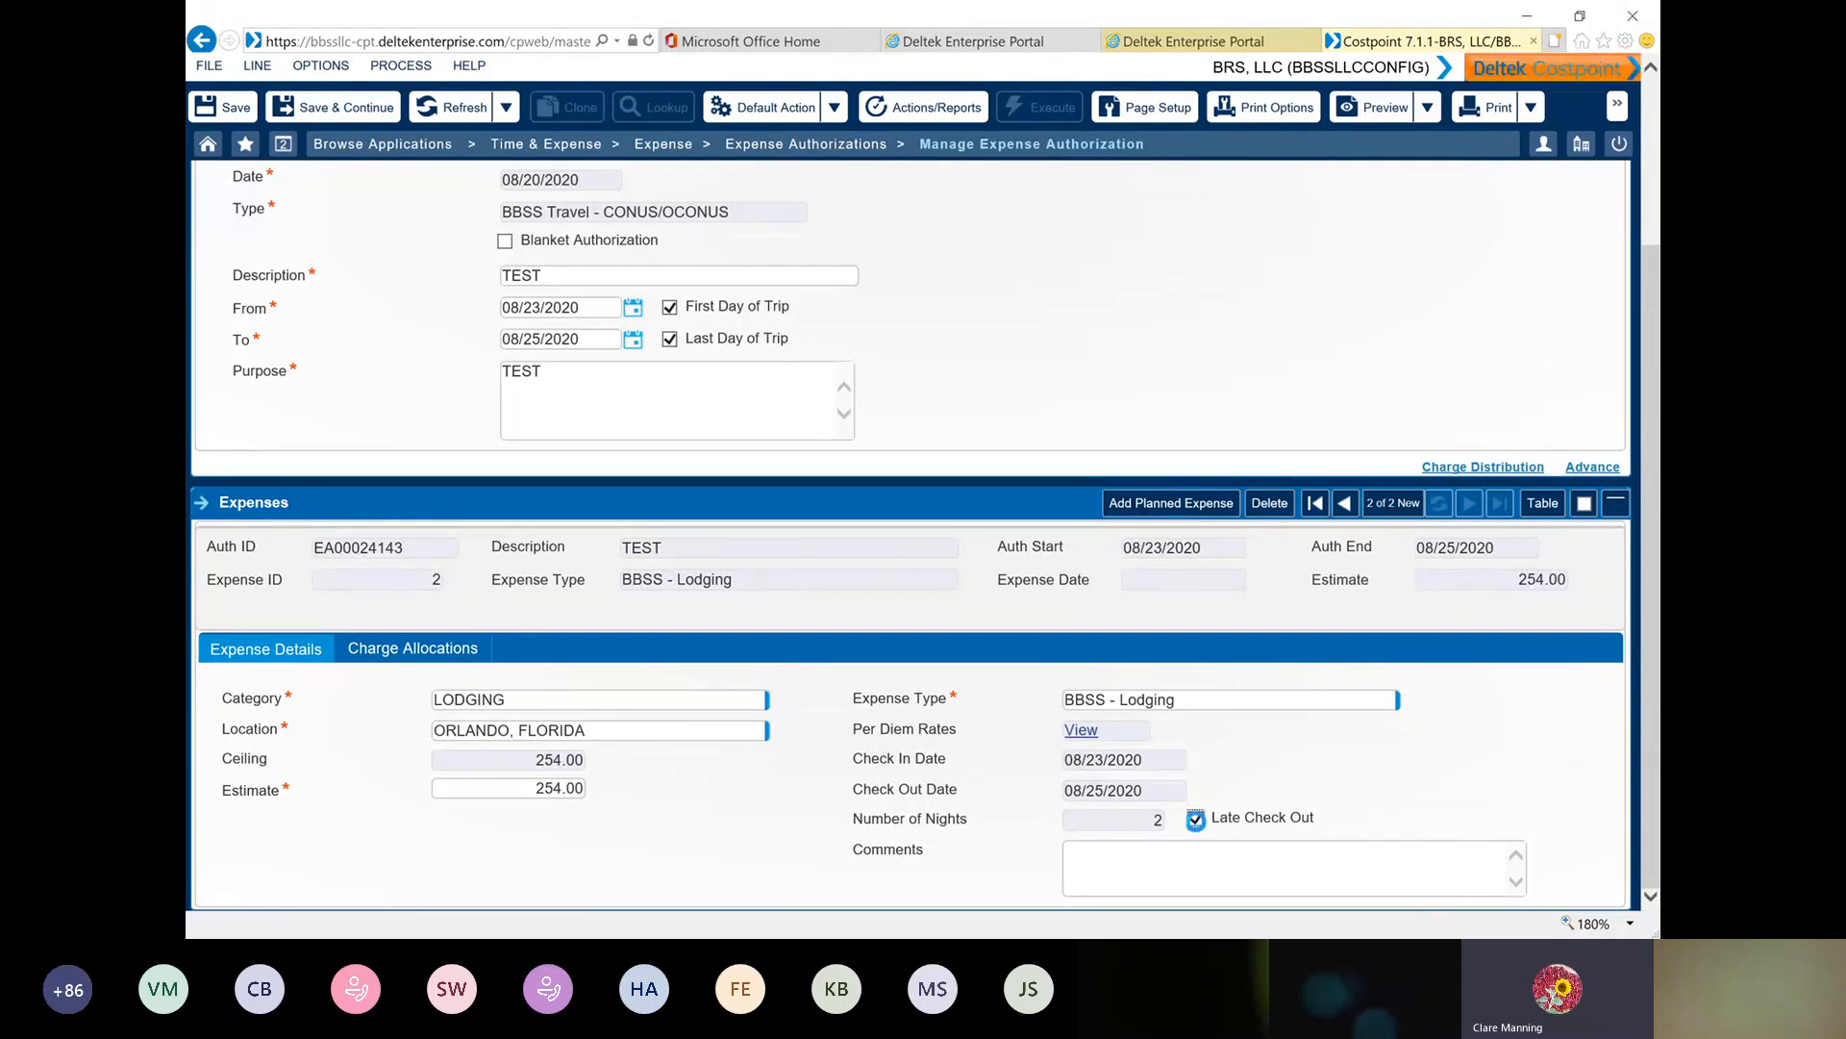
{"action": "left_click", "coordinate": [1195, 819]}
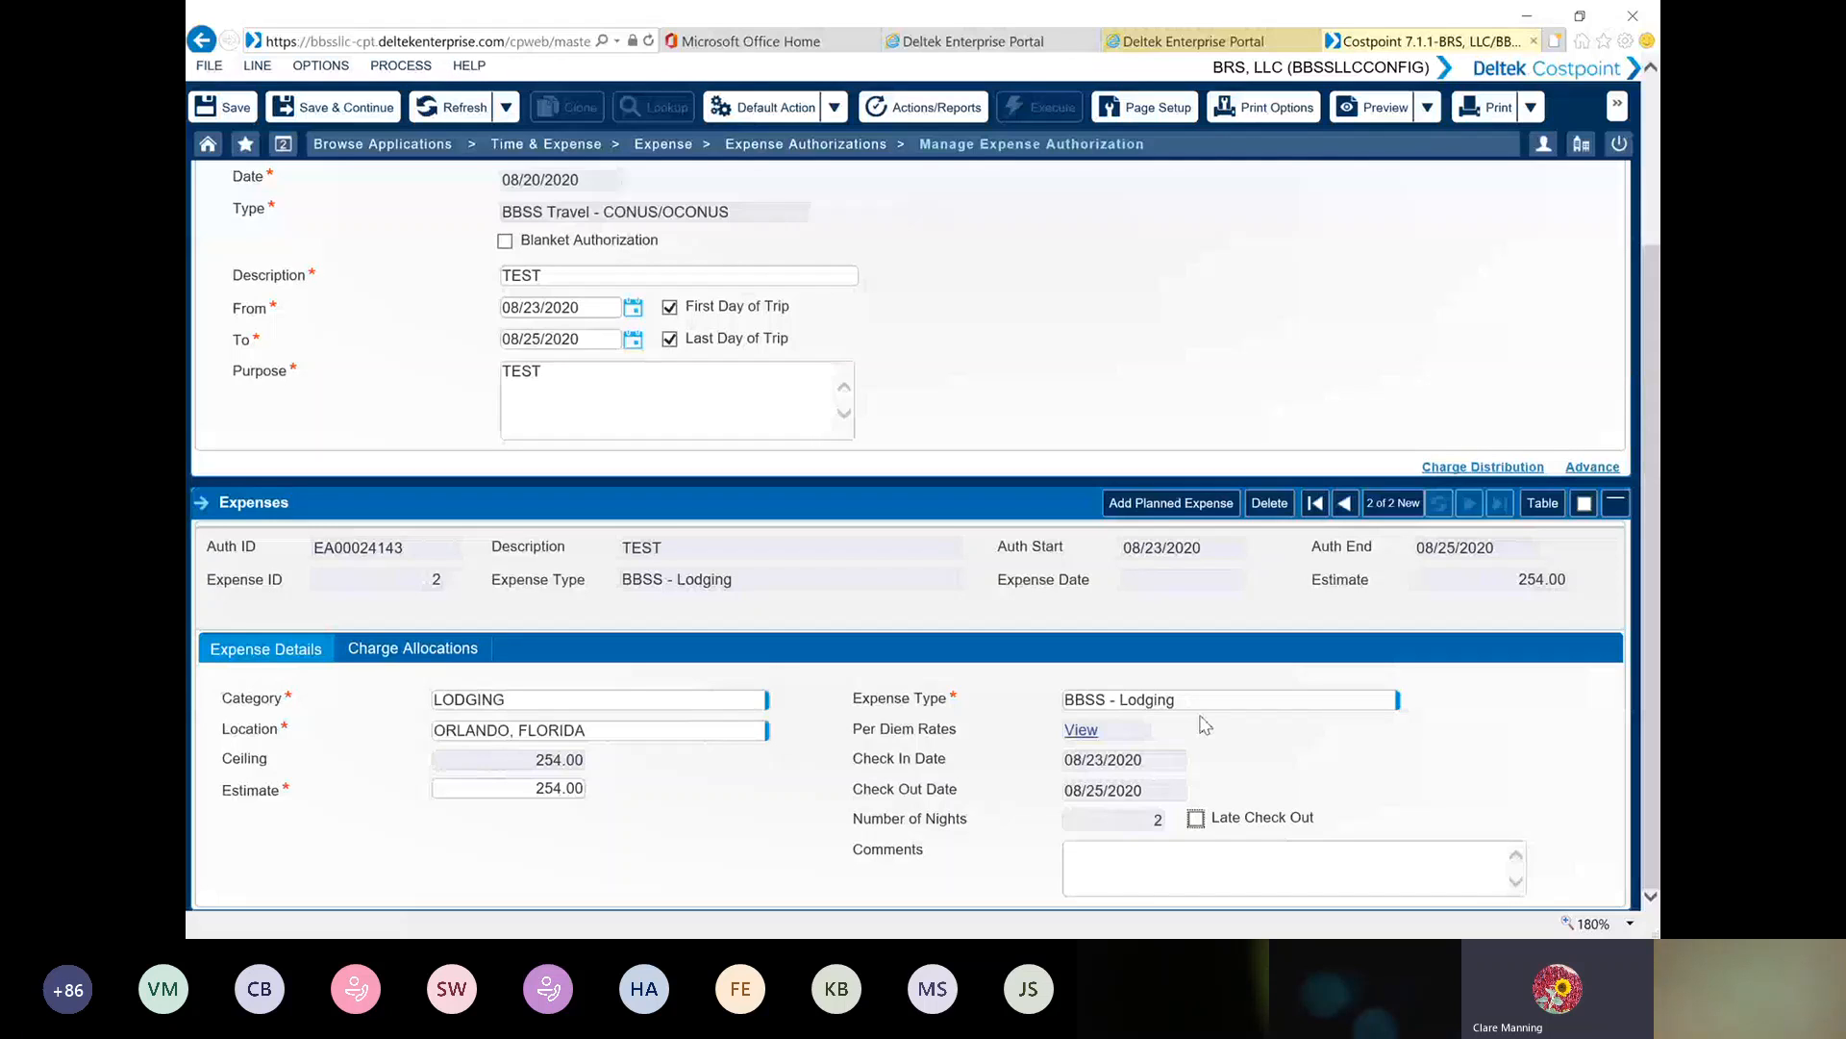
Recheck the lodging per diem rate and review the lodging expense's charge allocation before returning to its details
{"action": "left_click", "coordinate": [1082, 730]}
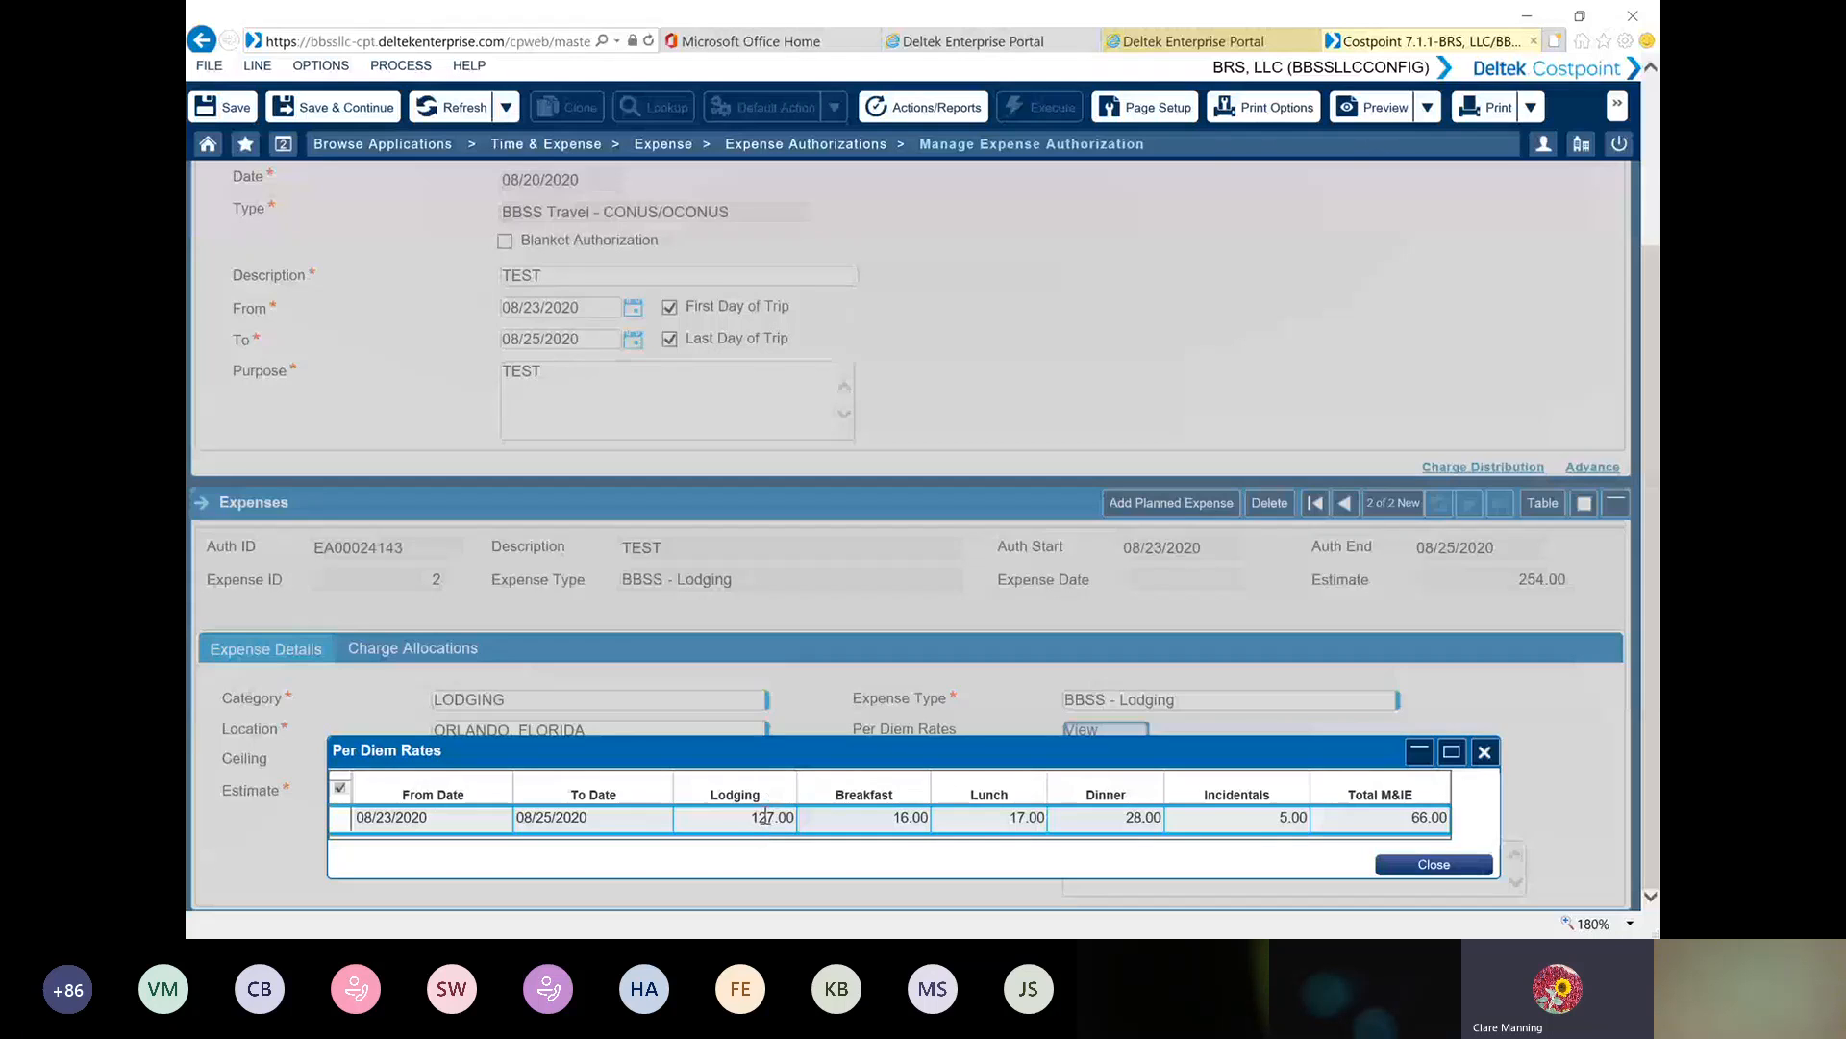
{"action": "left_click", "coordinate": [1434, 865]}
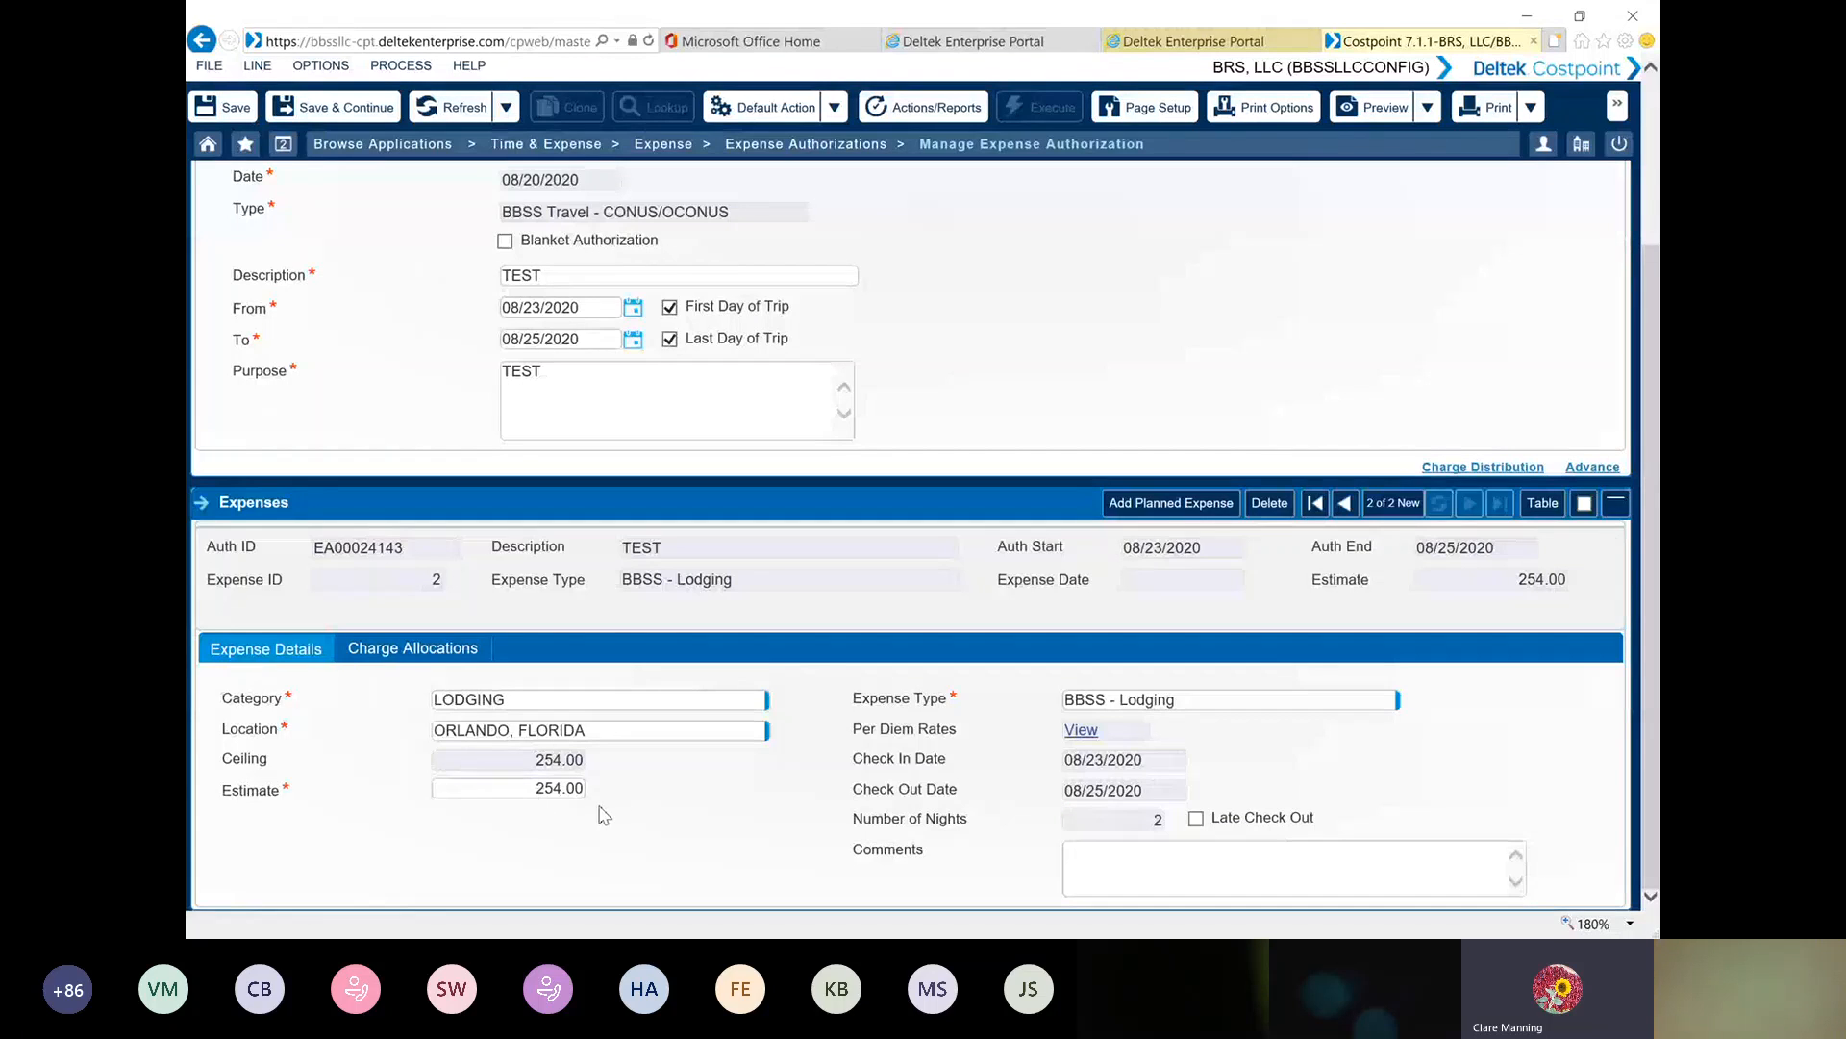
{"action": "left_click", "coordinate": [421, 648]}
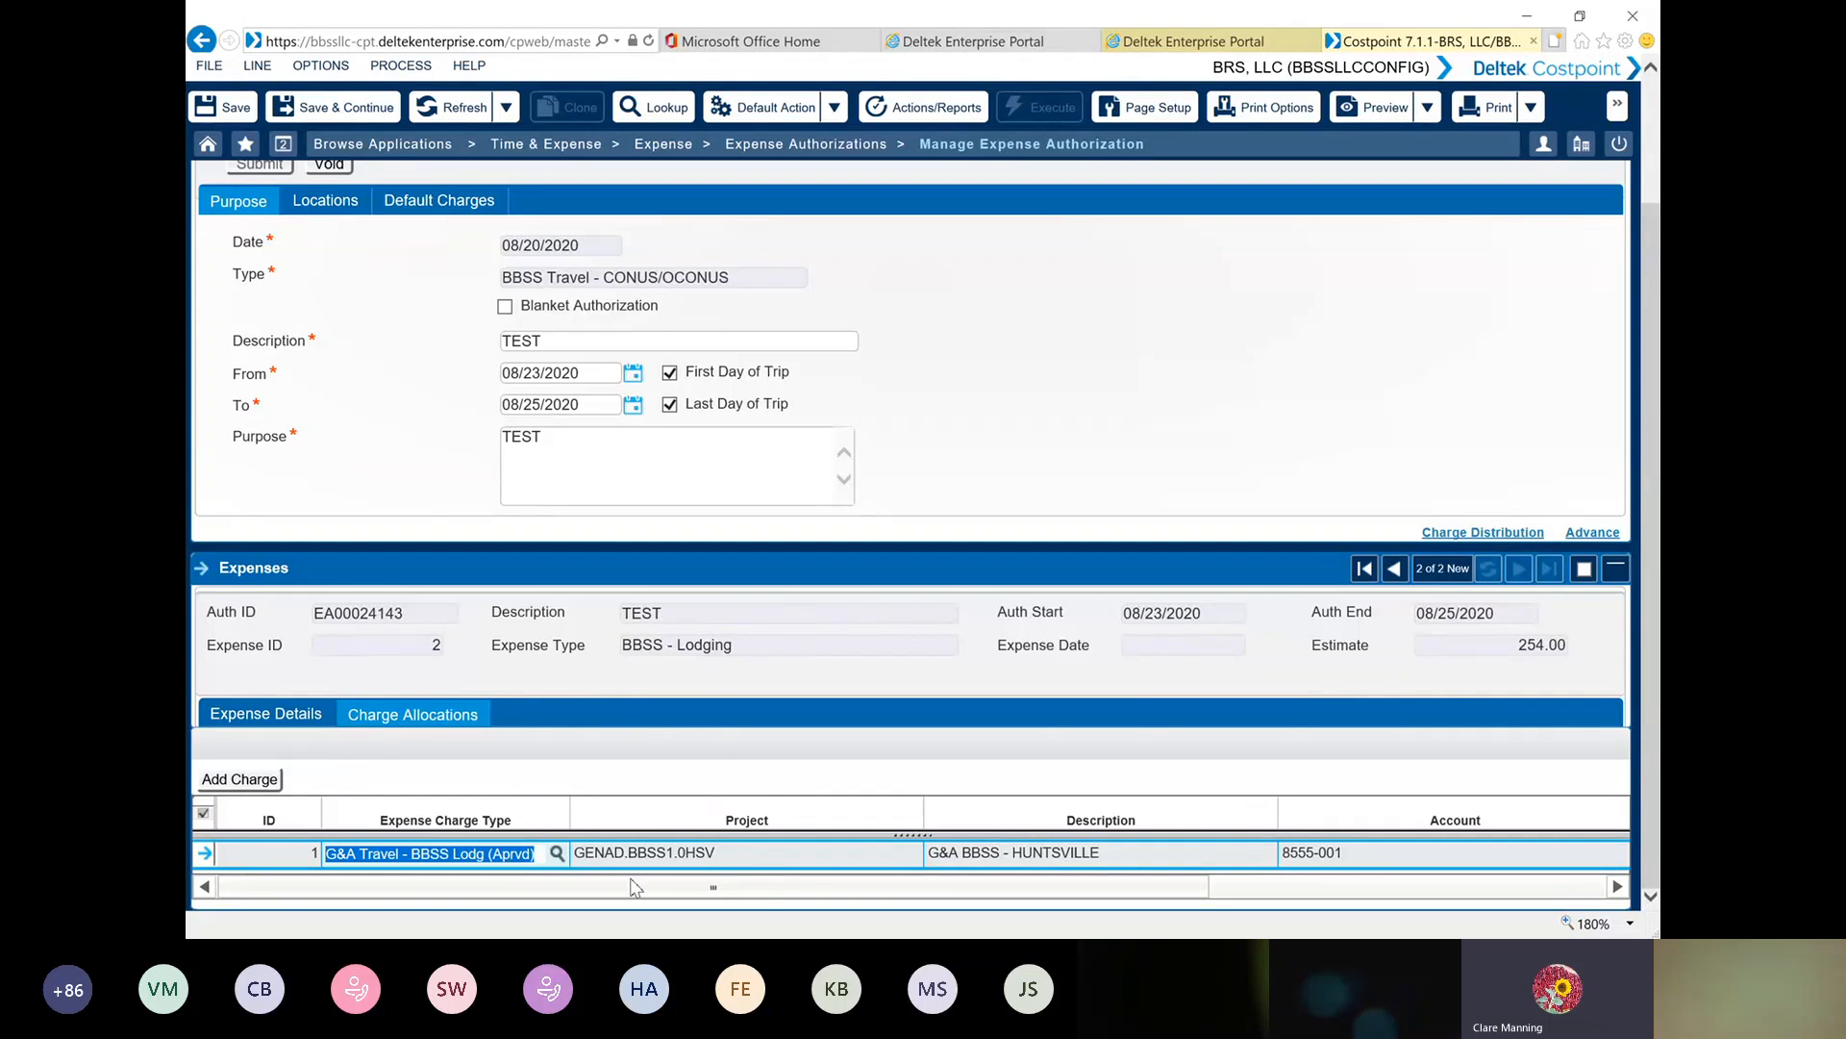
{"action": "left_click", "coordinate": [277, 714]}
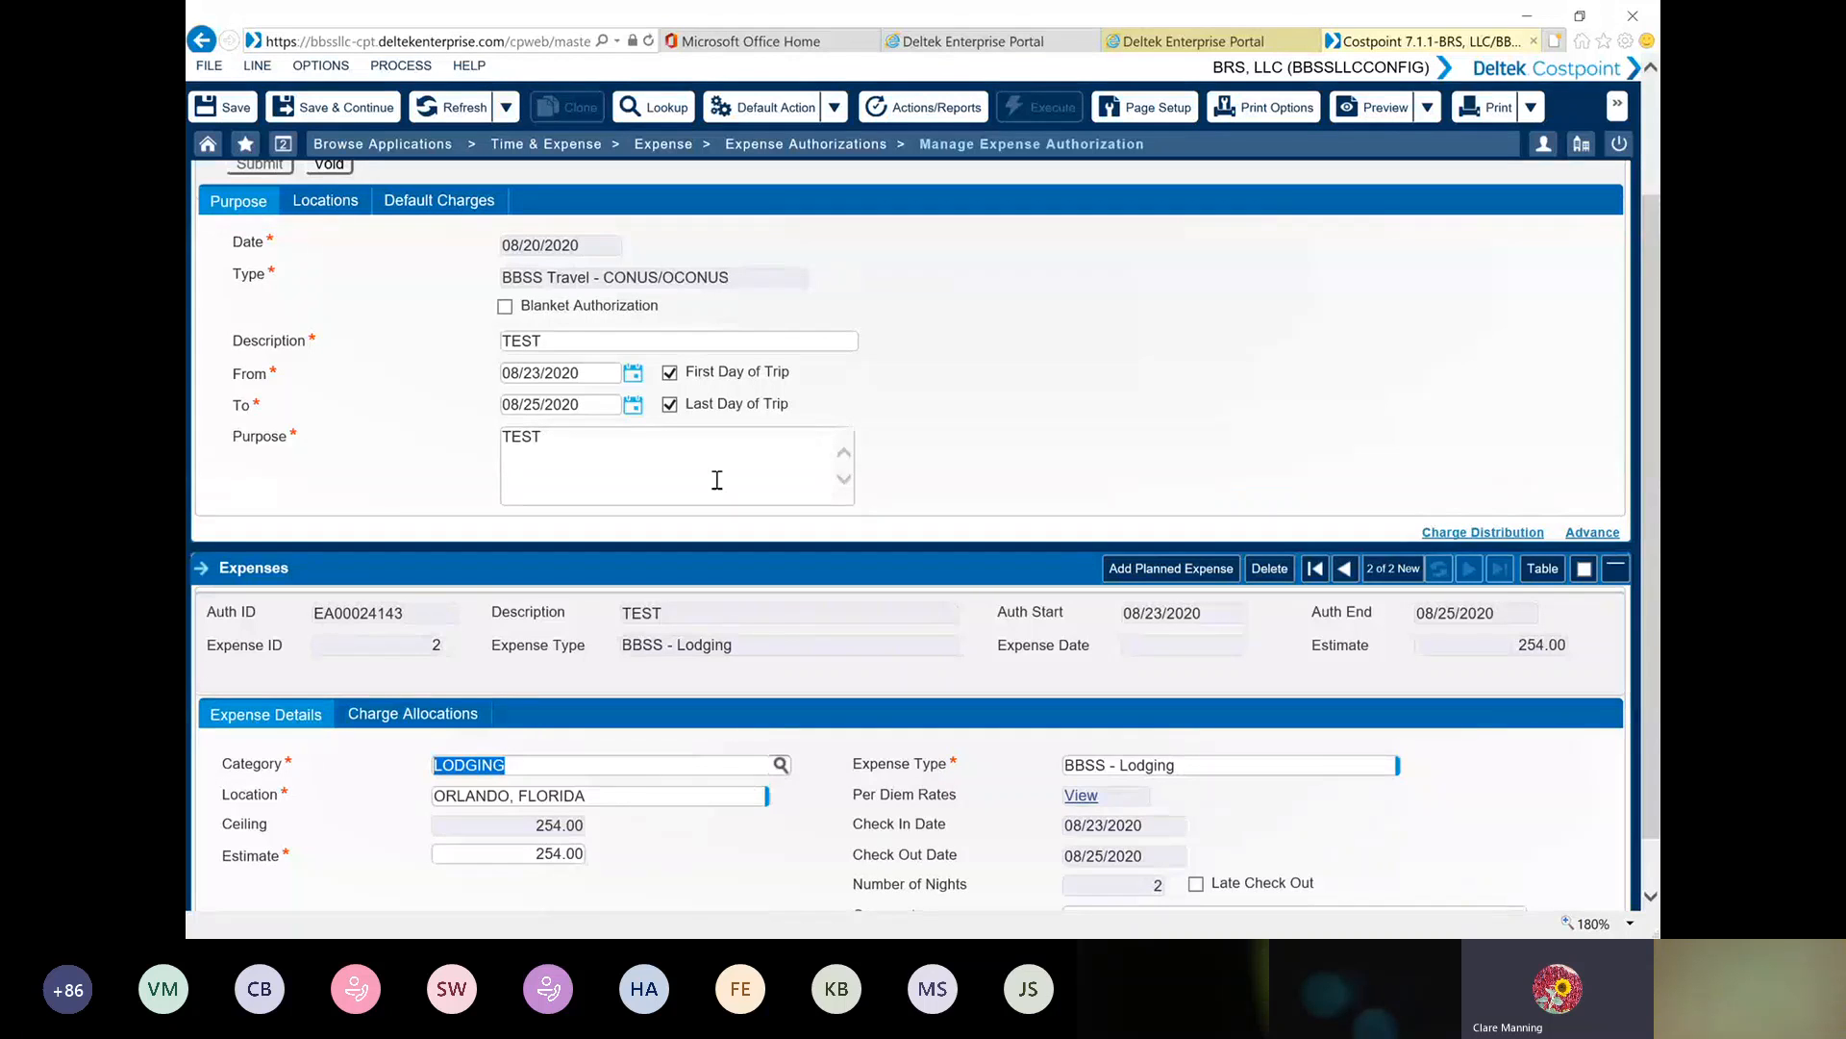
Add a third planned expense with category M&IE and expense type BBSS - Direct Meals, and review its charge allocation
{"action": "scroll", "coordinate": [865, 703], "scroll_direction": "down", "scroll_amount": 1}
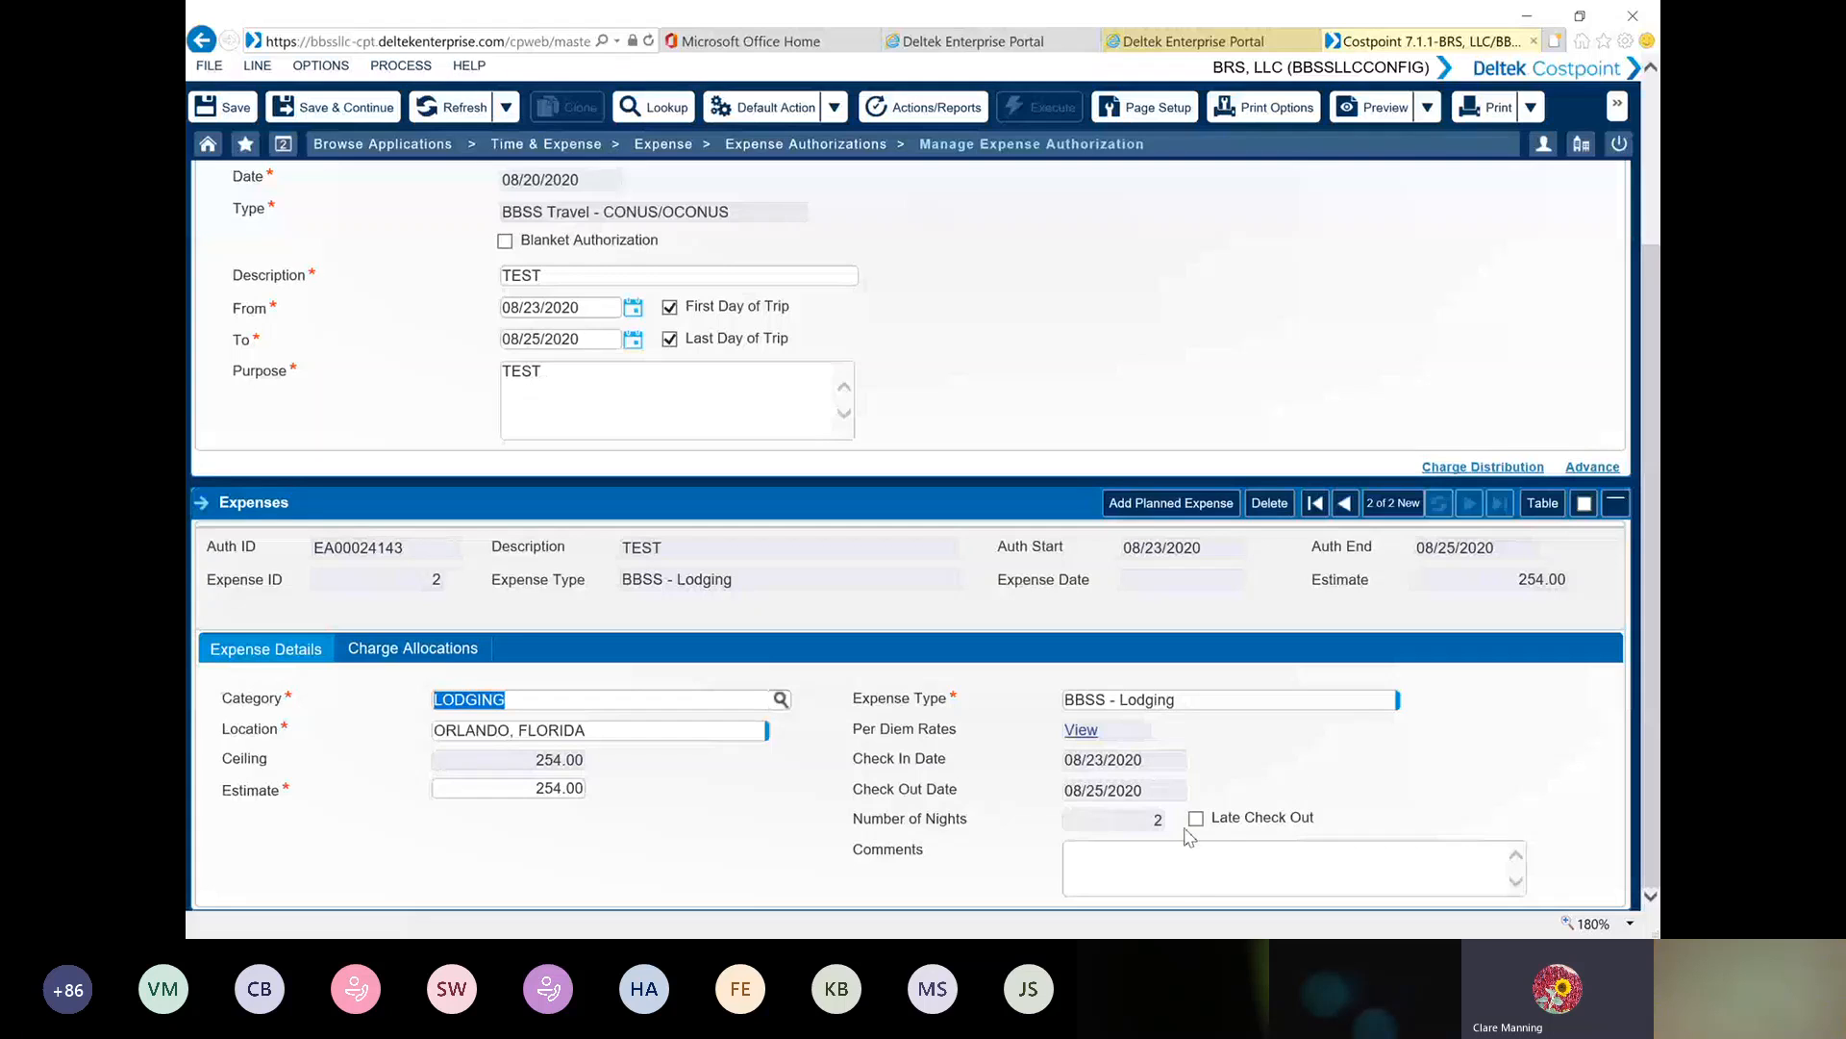
{"action": "left_click", "coordinate": [1168, 502]}
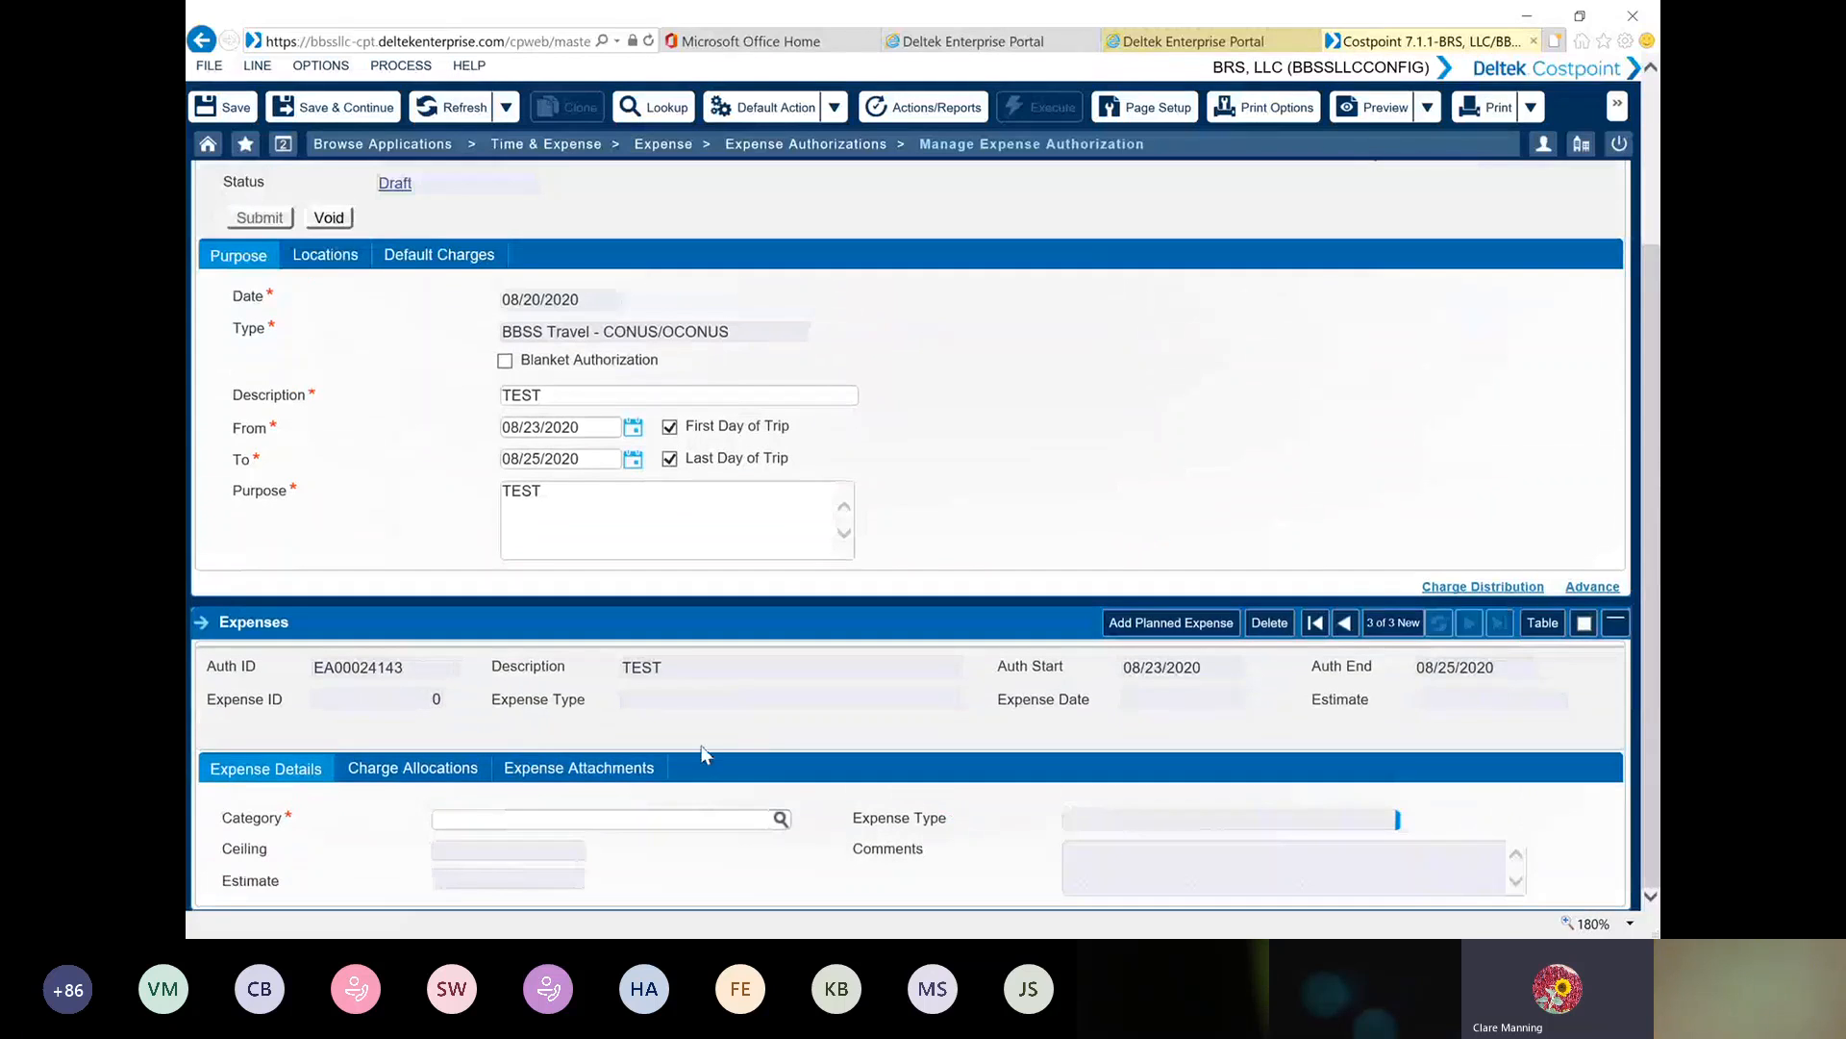
{"action": "left_click", "coordinate": [781, 818]}
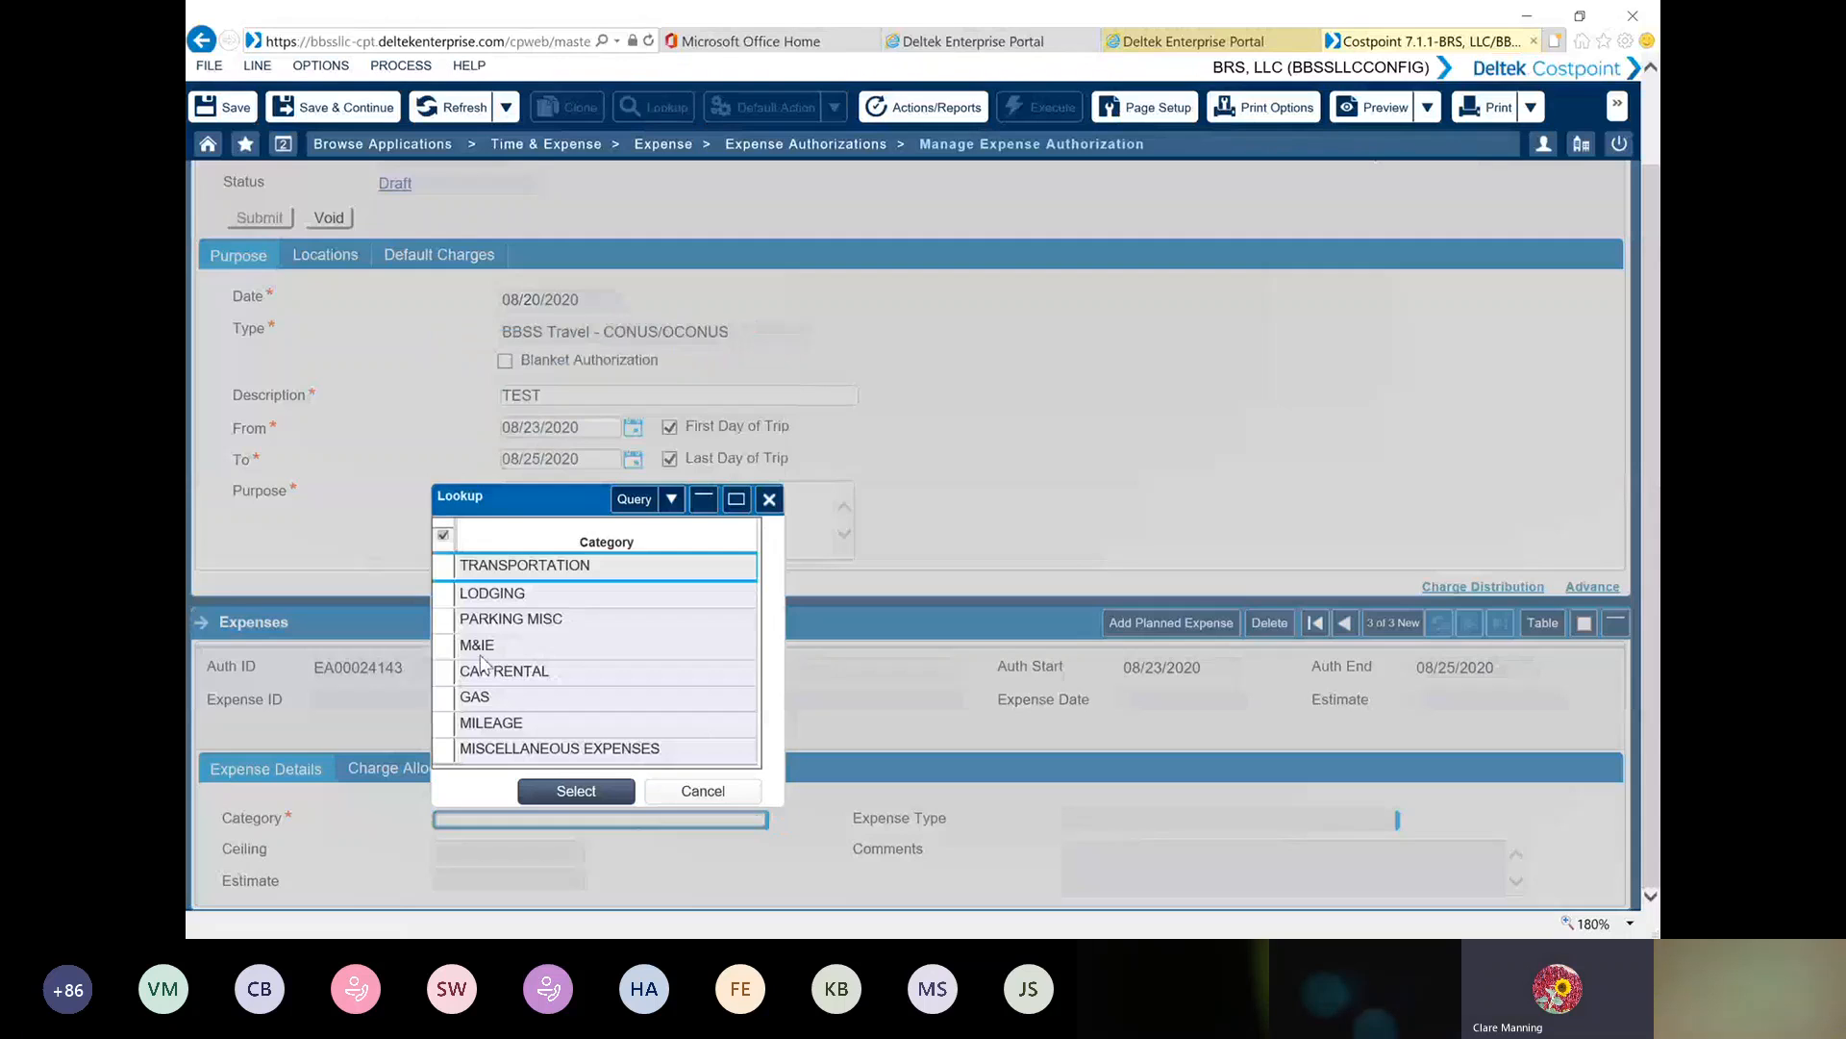
{"action": "double_click", "coordinate": [454, 651]}
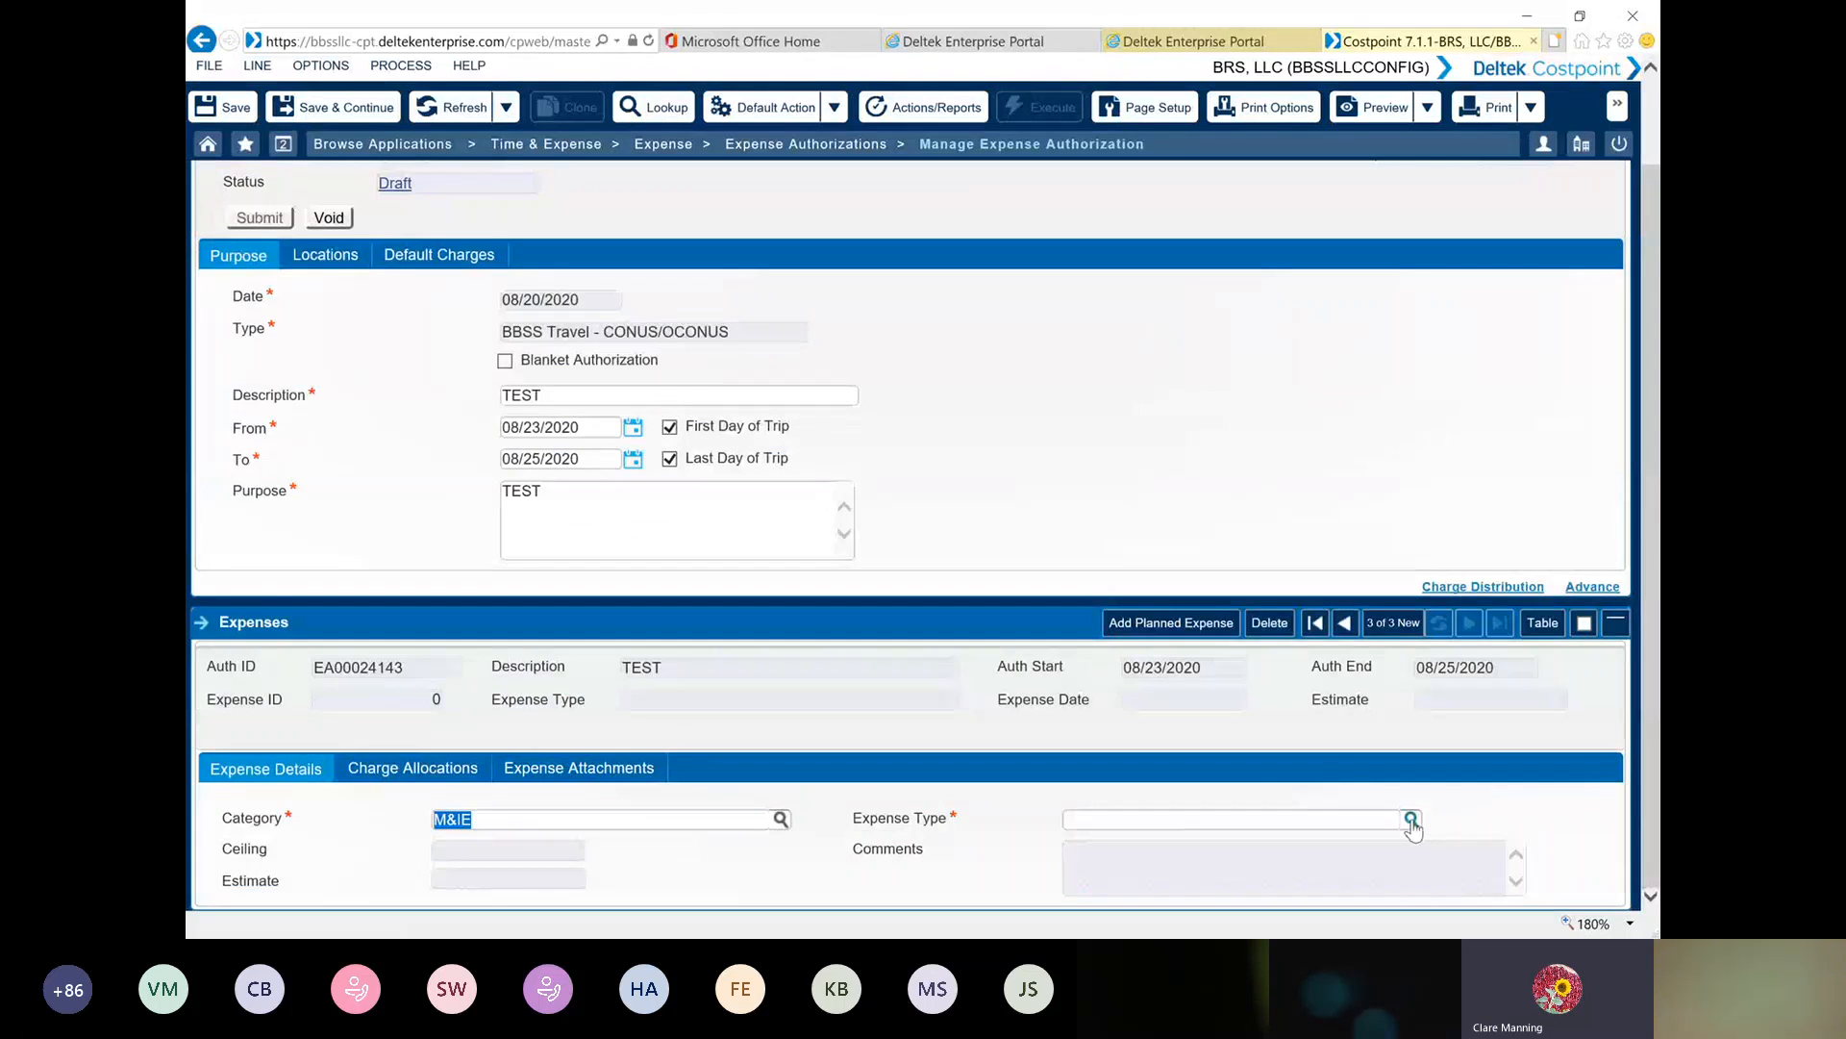
{"action": "left_click", "coordinate": [1411, 820]}
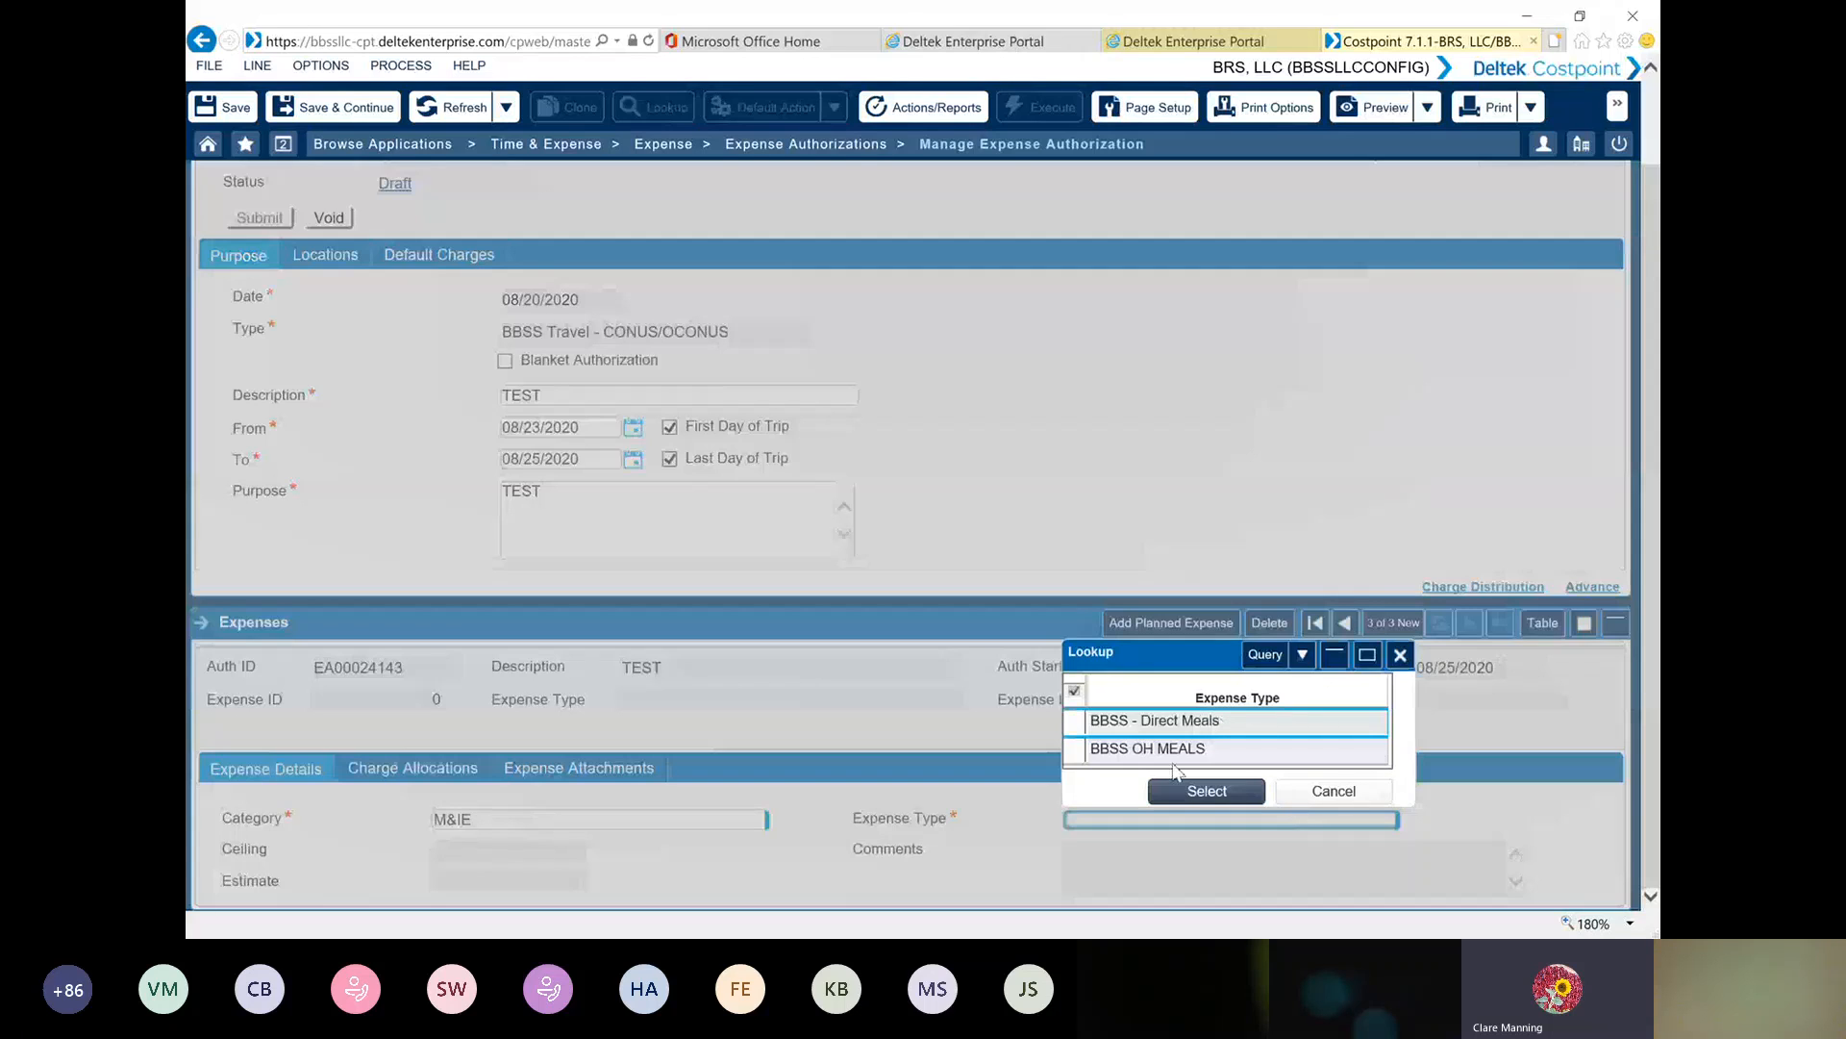
{"action": "double_click", "coordinate": [1077, 728]}
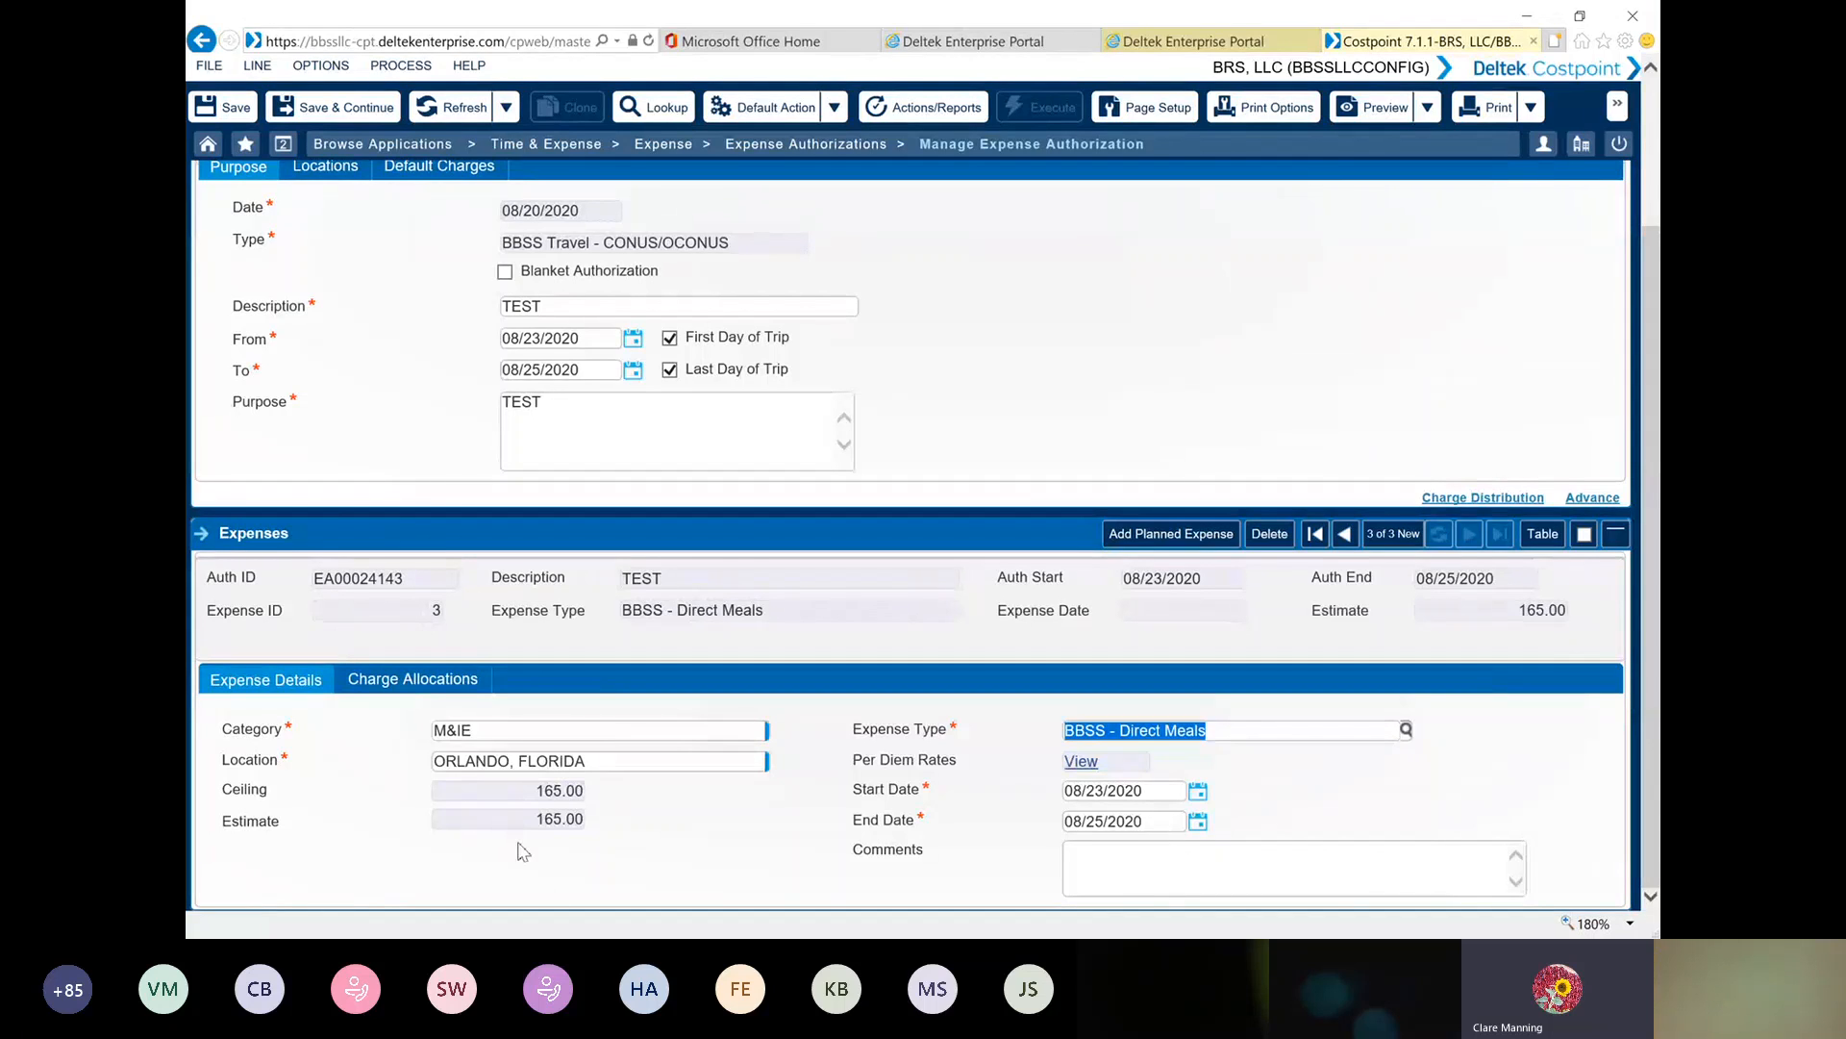
{"action": "left_click", "coordinate": [441, 679]}
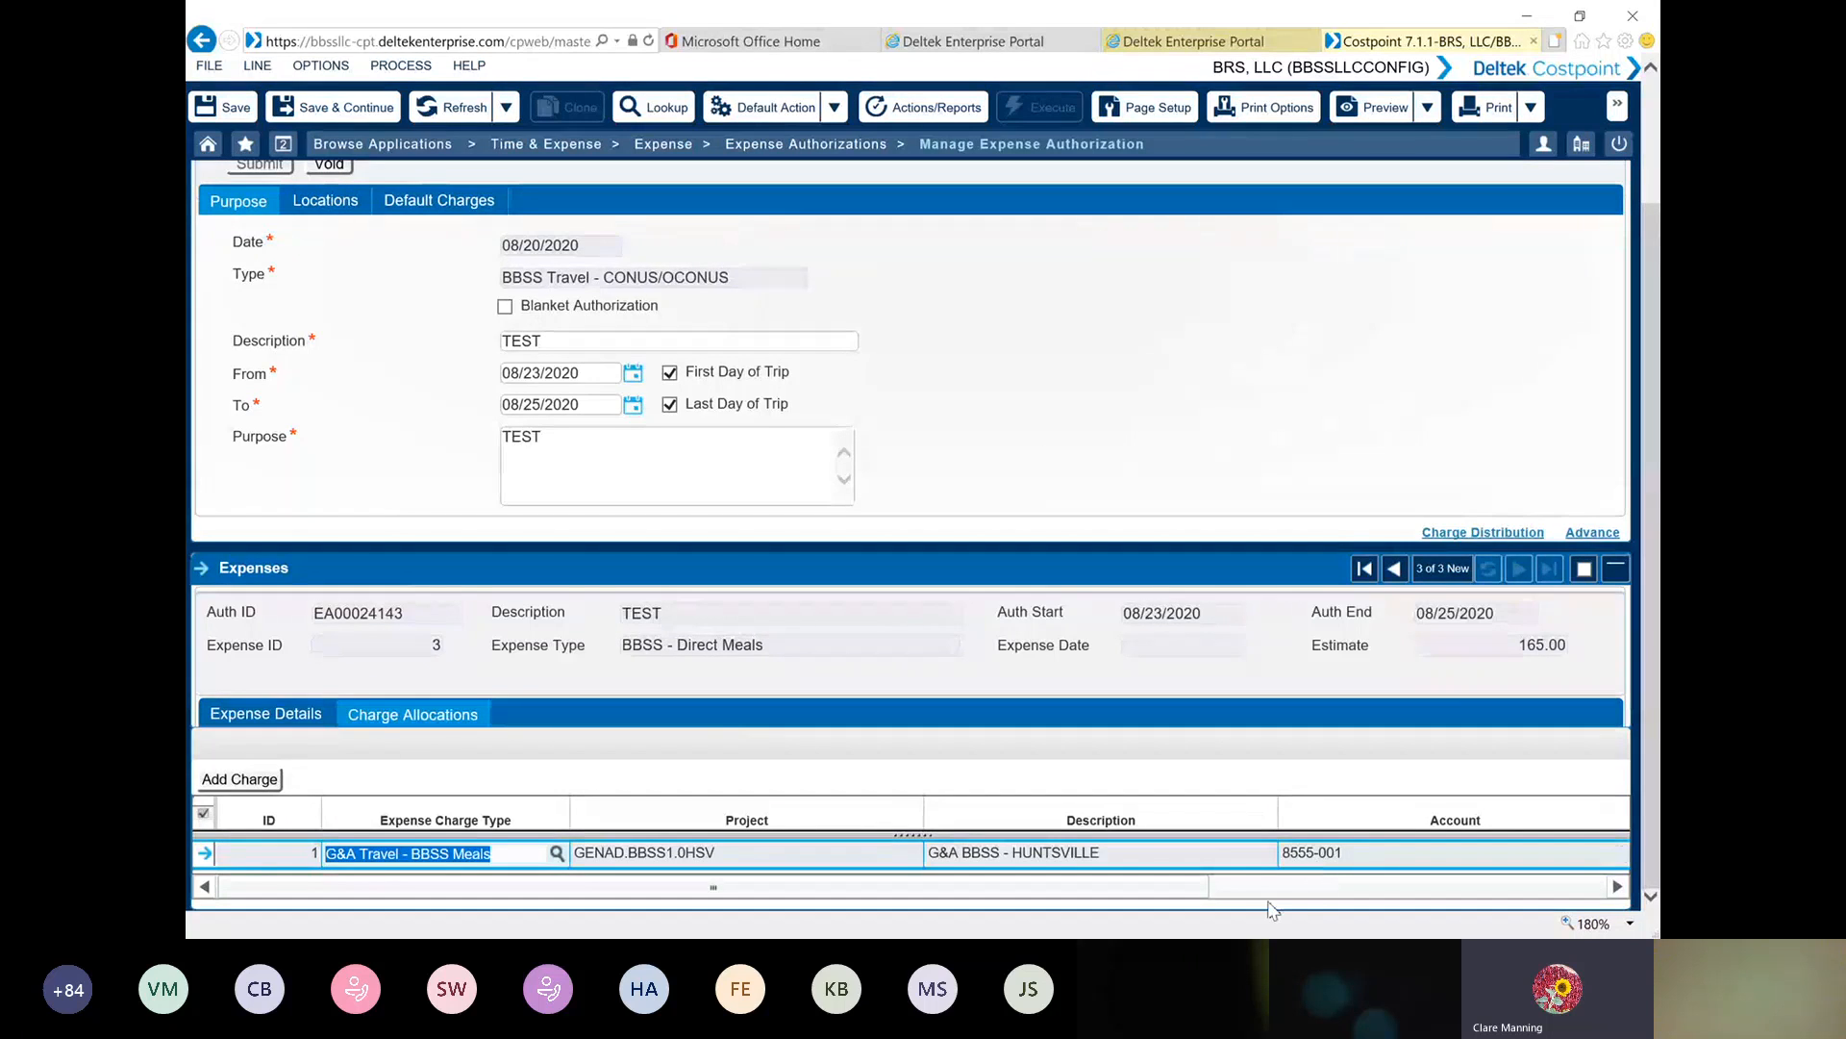
{"action": "left_click", "coordinate": [252, 712]}
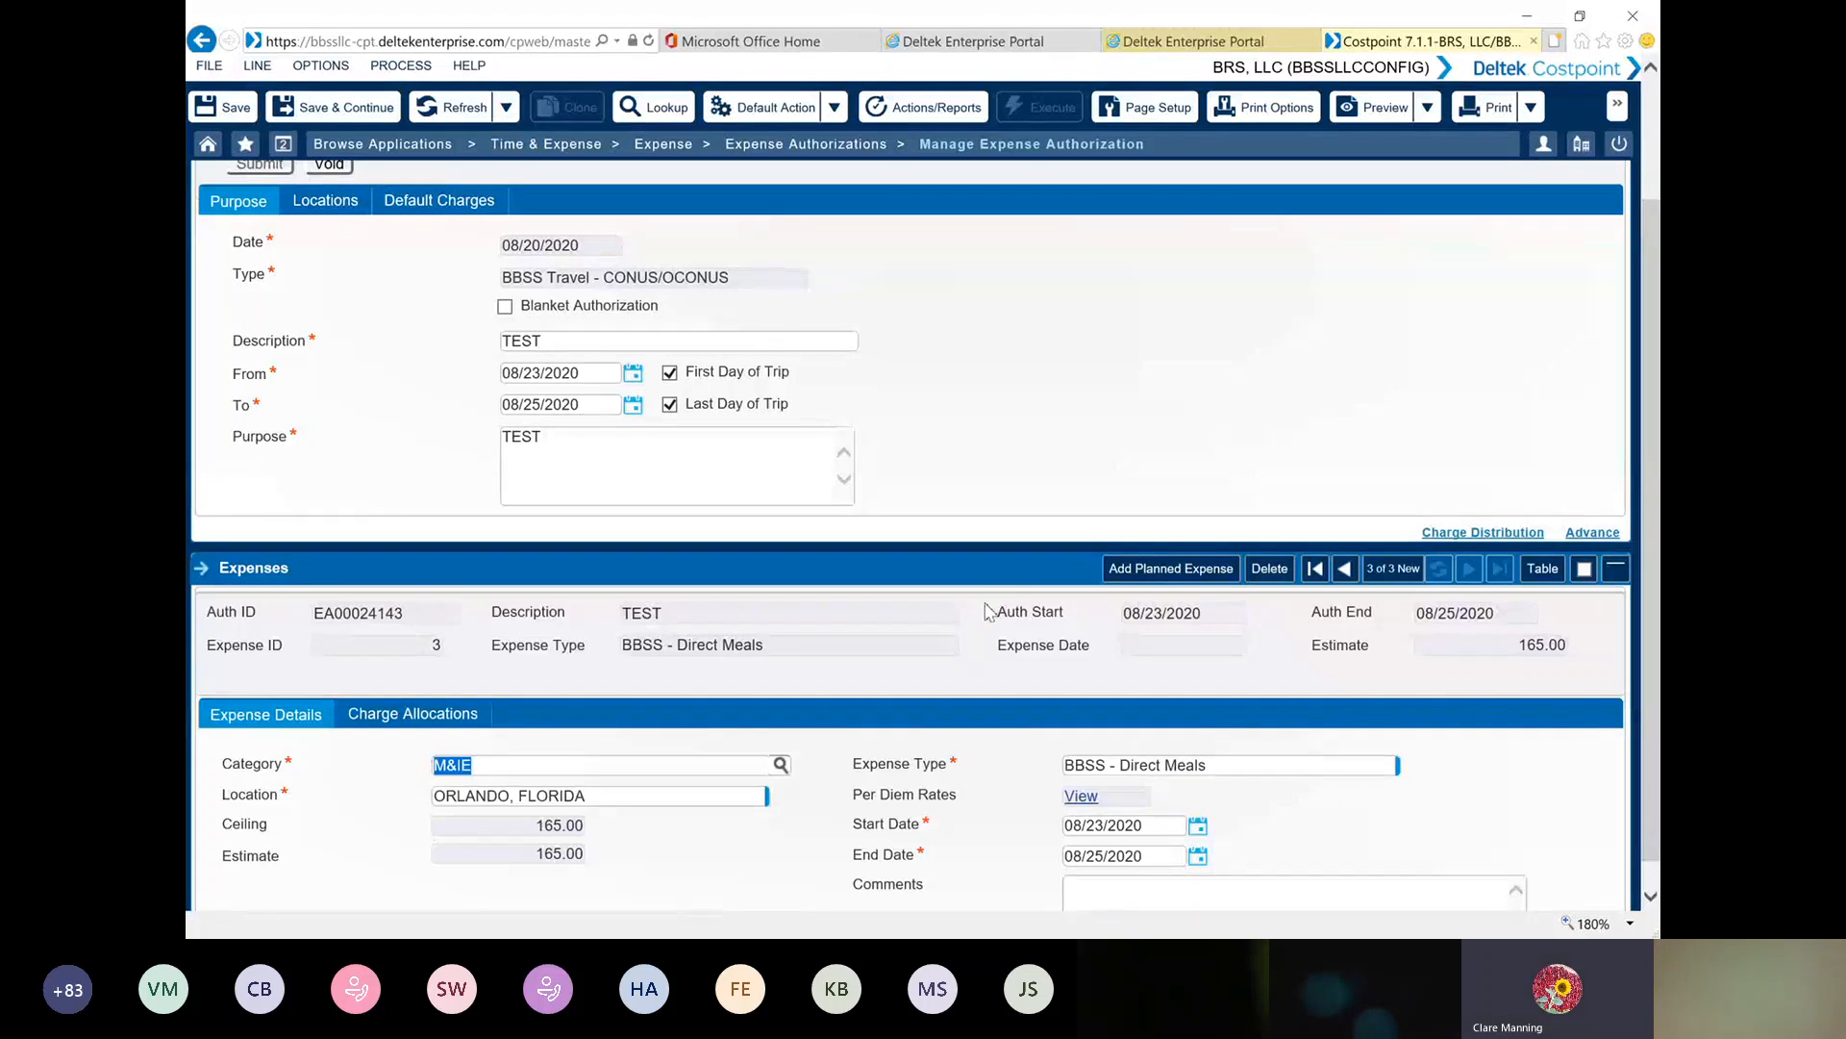
Save the expense authorization and look over its advance details
{"action": "scroll", "coordinate": [931, 519], "scroll_direction": "up", "scroll_amount": 3}
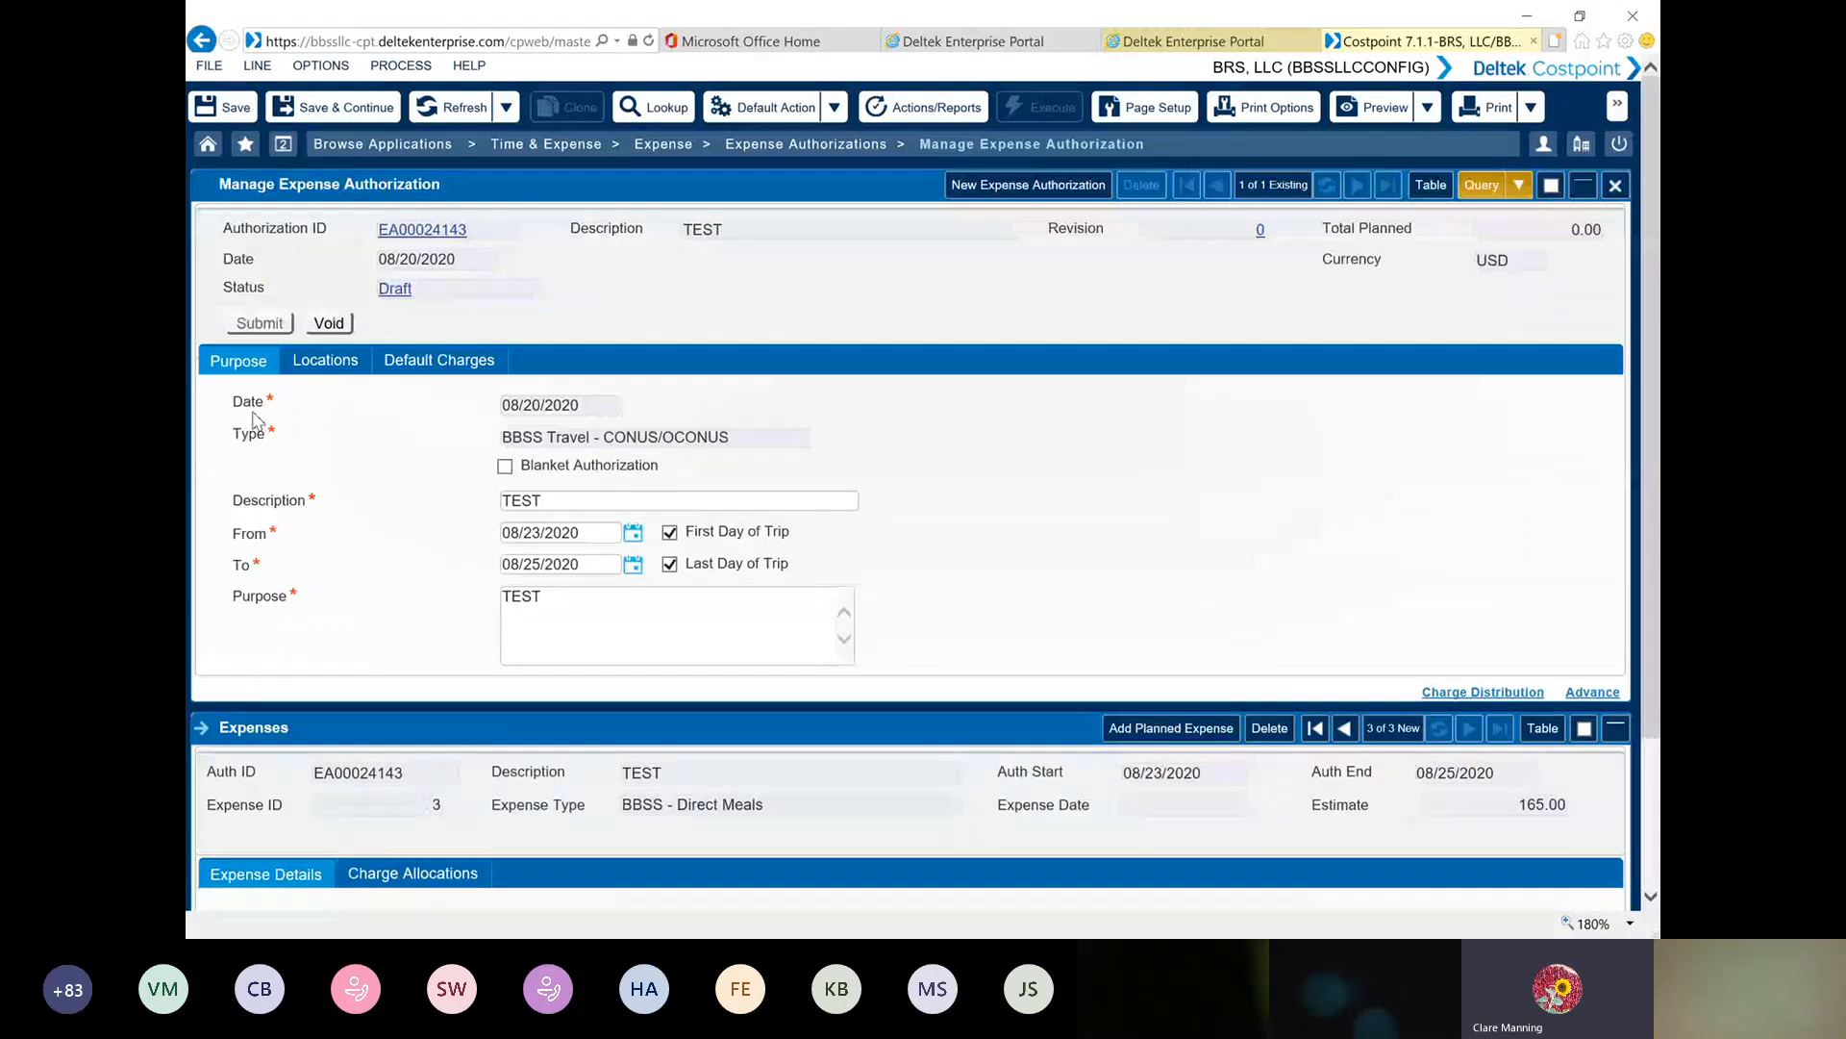
{"action": "left_click", "coordinate": [312, 108]}
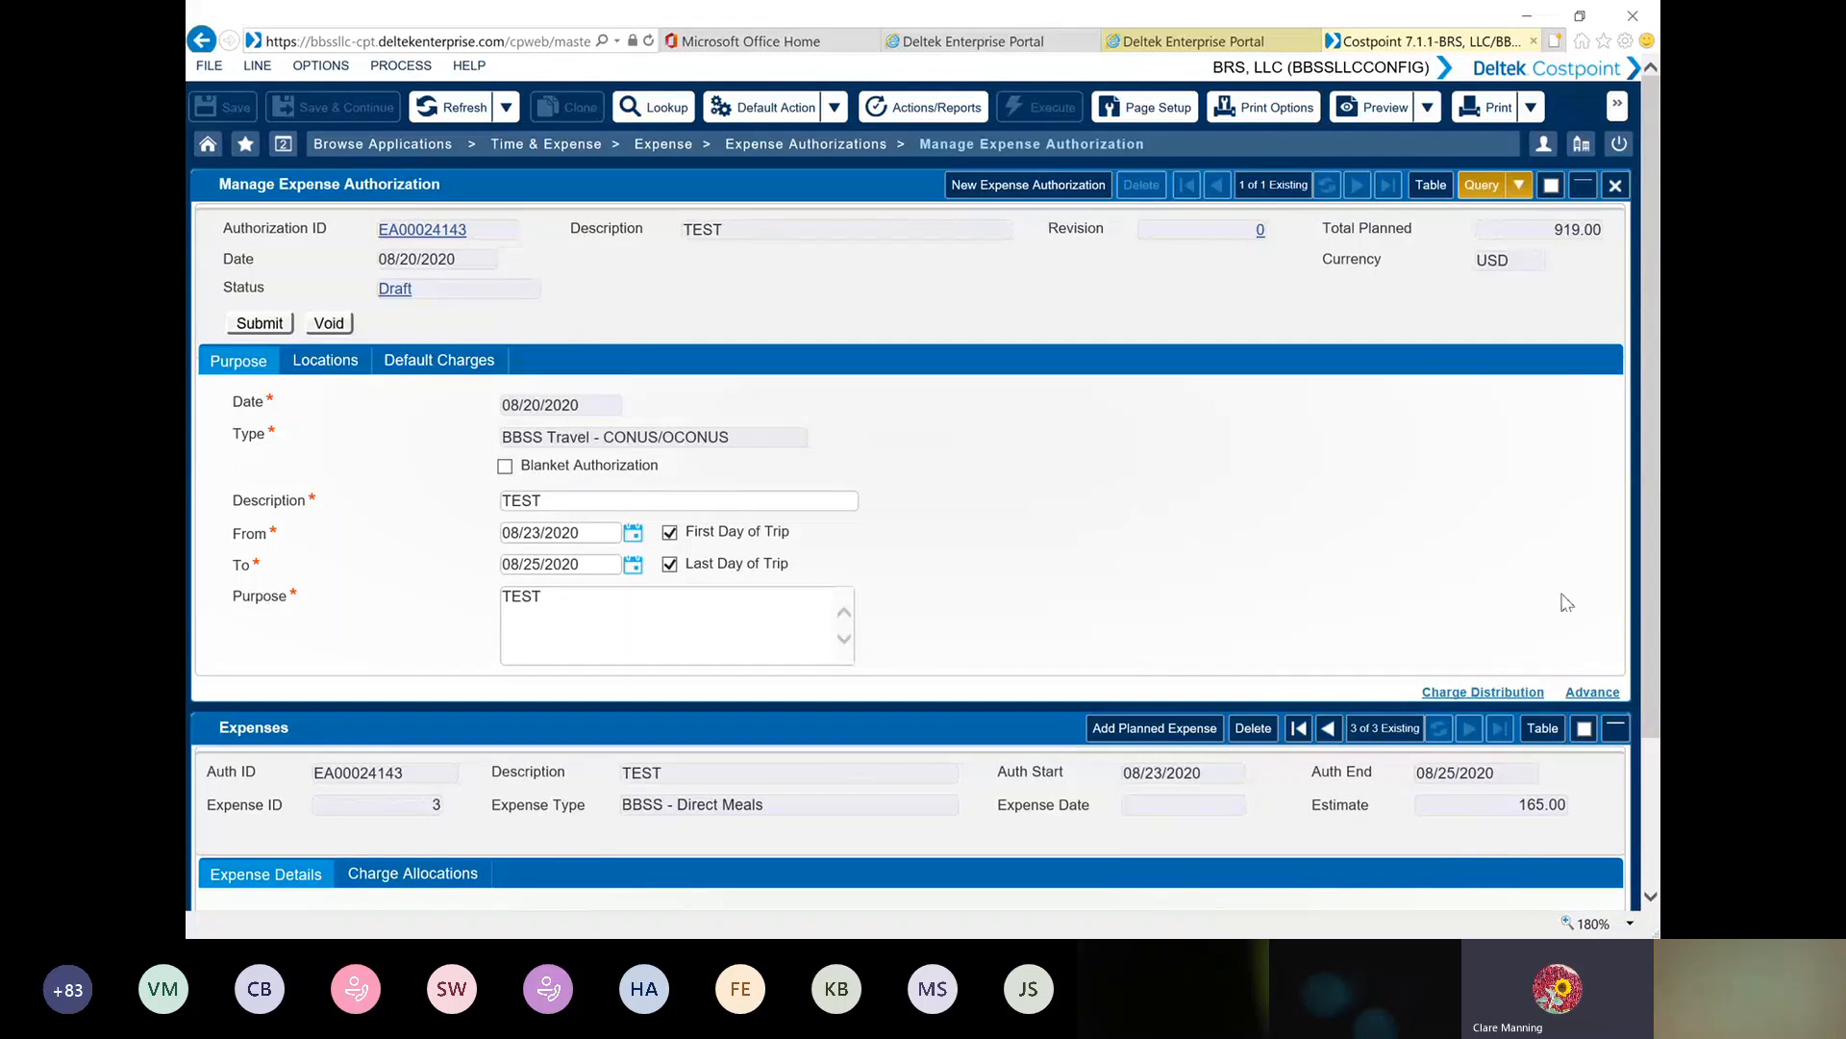
{"action": "left_click", "coordinate": [1587, 695]}
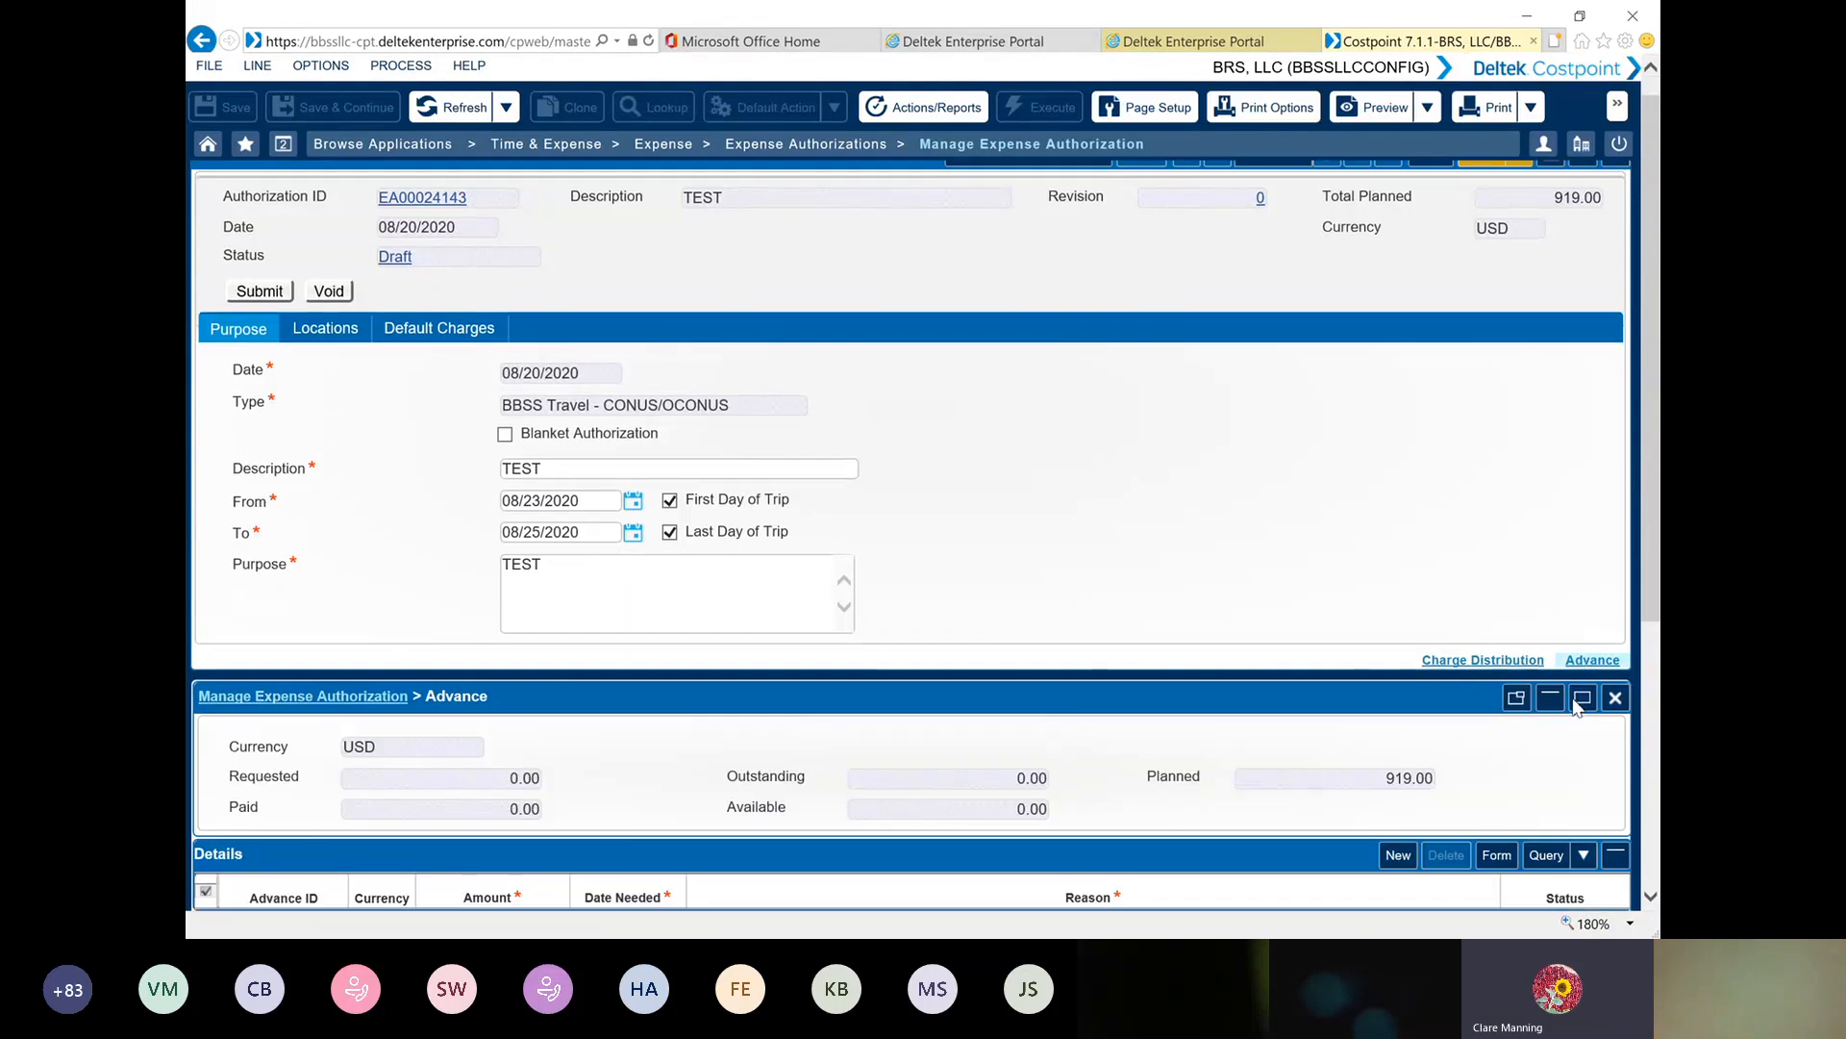
{"action": "scroll", "coordinate": [525, 806], "scroll_direction": "down", "scroll_amount": 2}
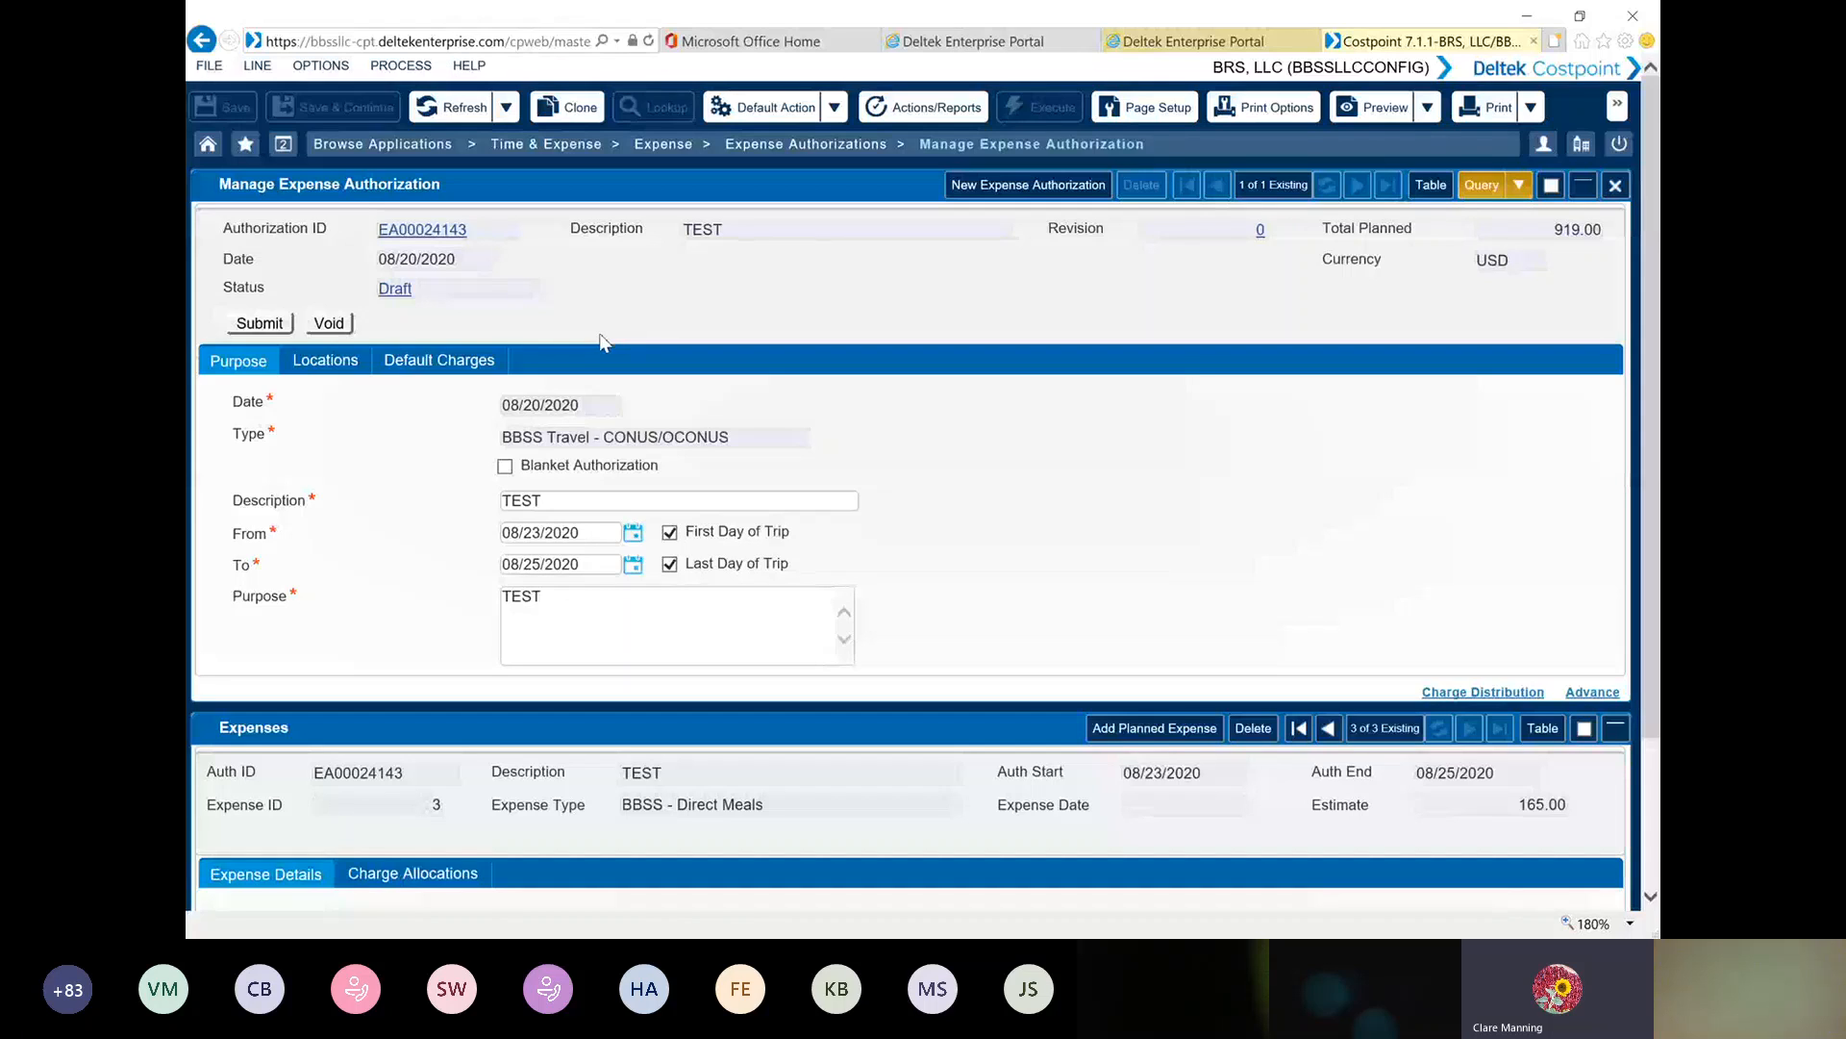
Submit the expense authorization, confirm the submission, and view its approval workflow
{"action": "left_click", "coordinate": [260, 324]}
{"action": "left_click", "coordinate": [992, 575]}
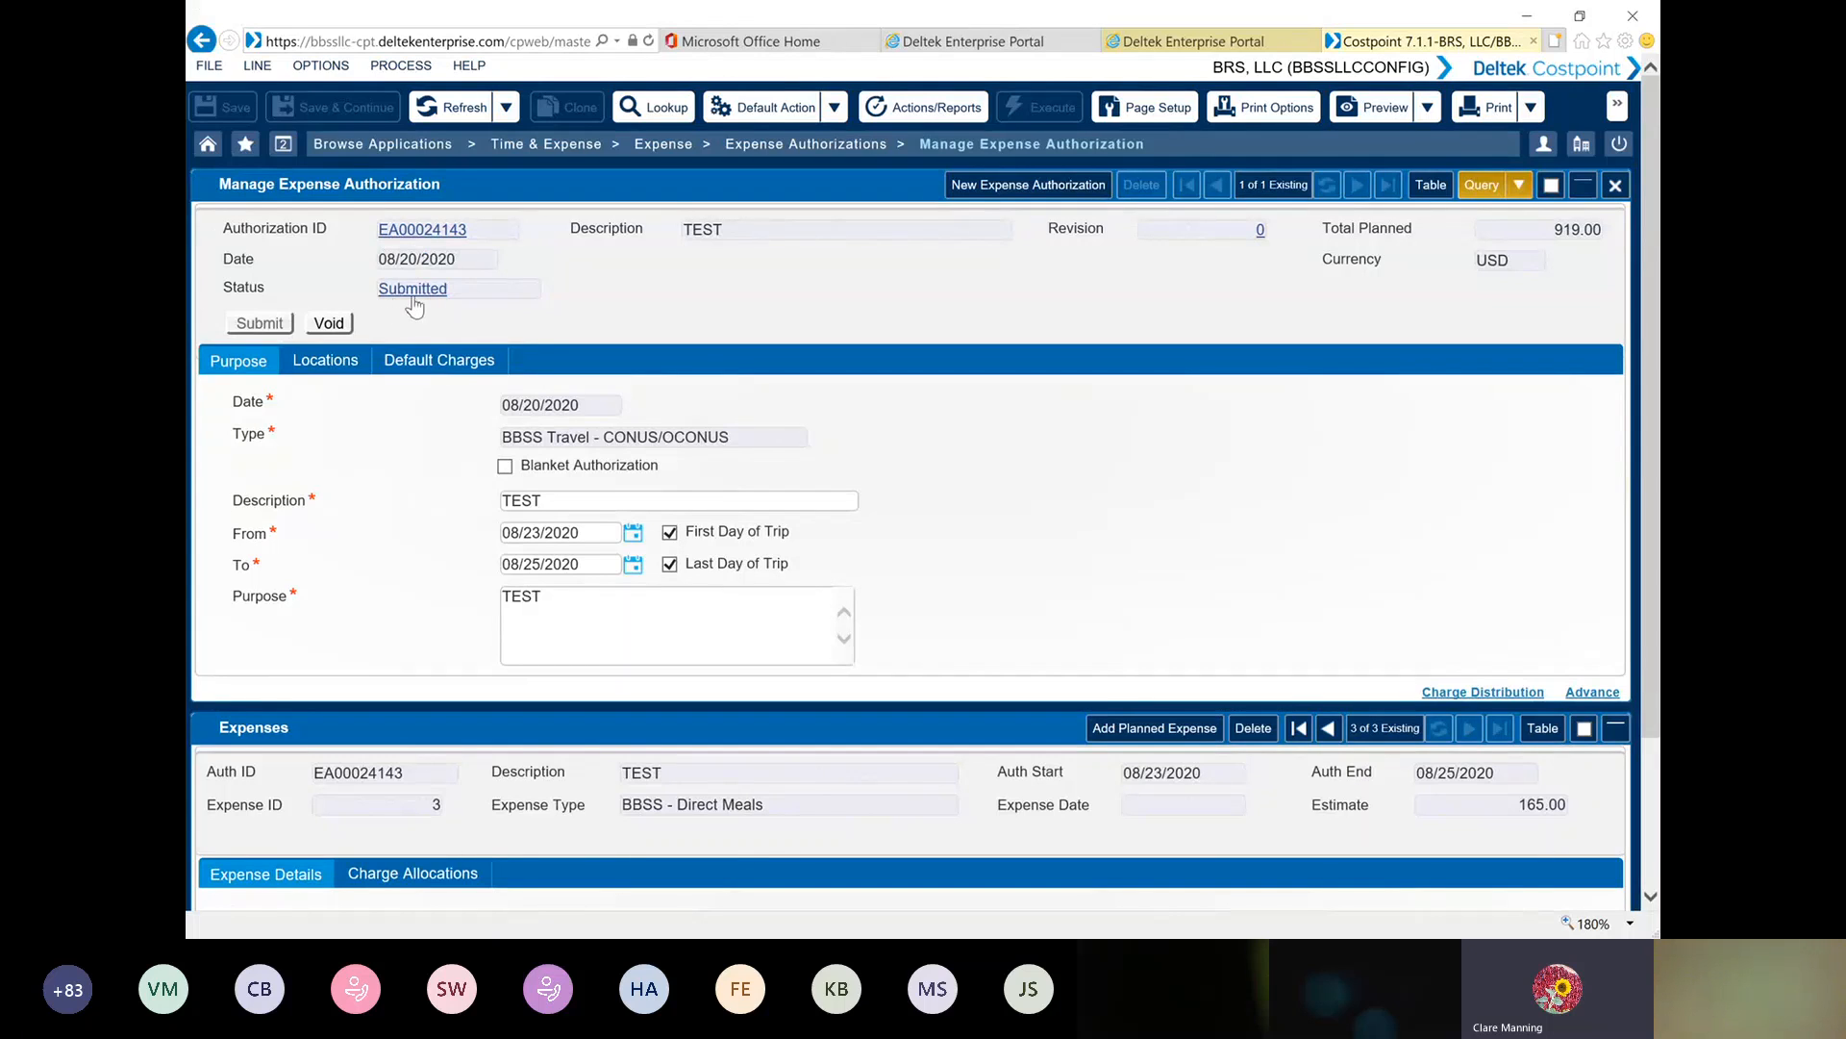
{"action": "left_click", "coordinate": [415, 289]}
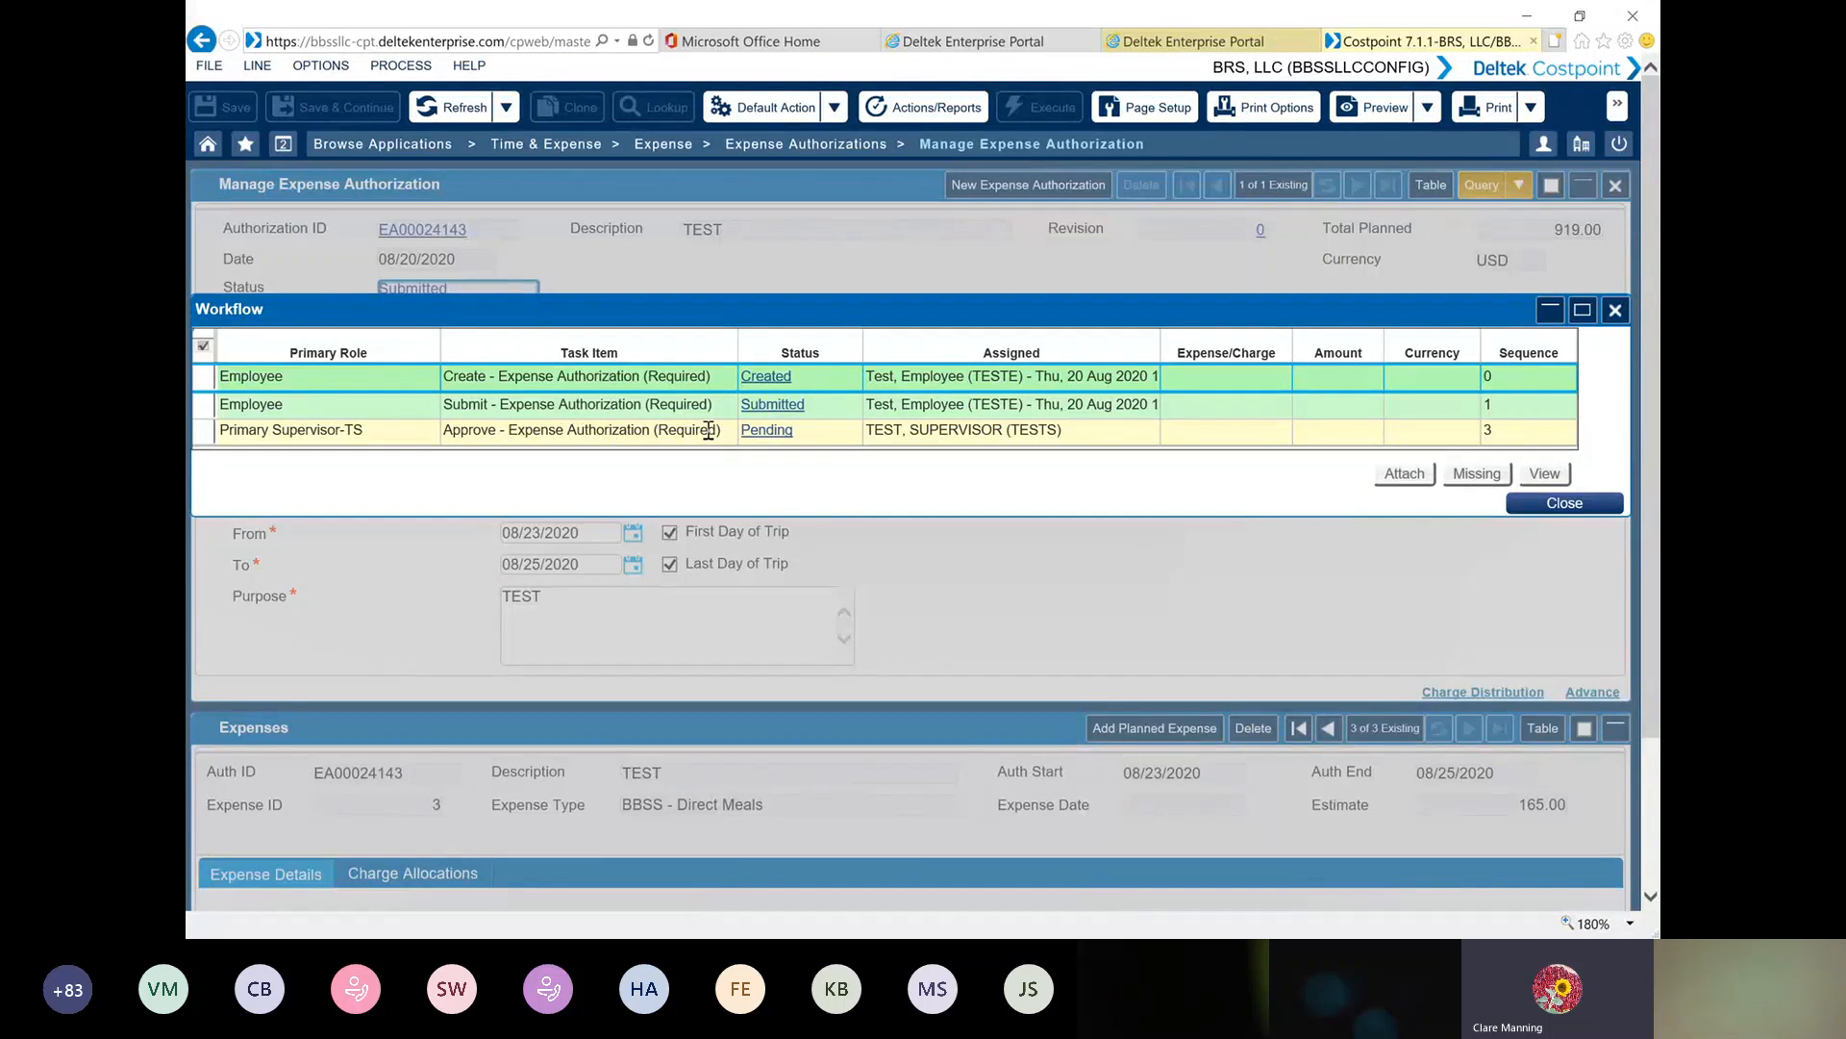
{"action": "left_click", "coordinate": [1552, 506]}
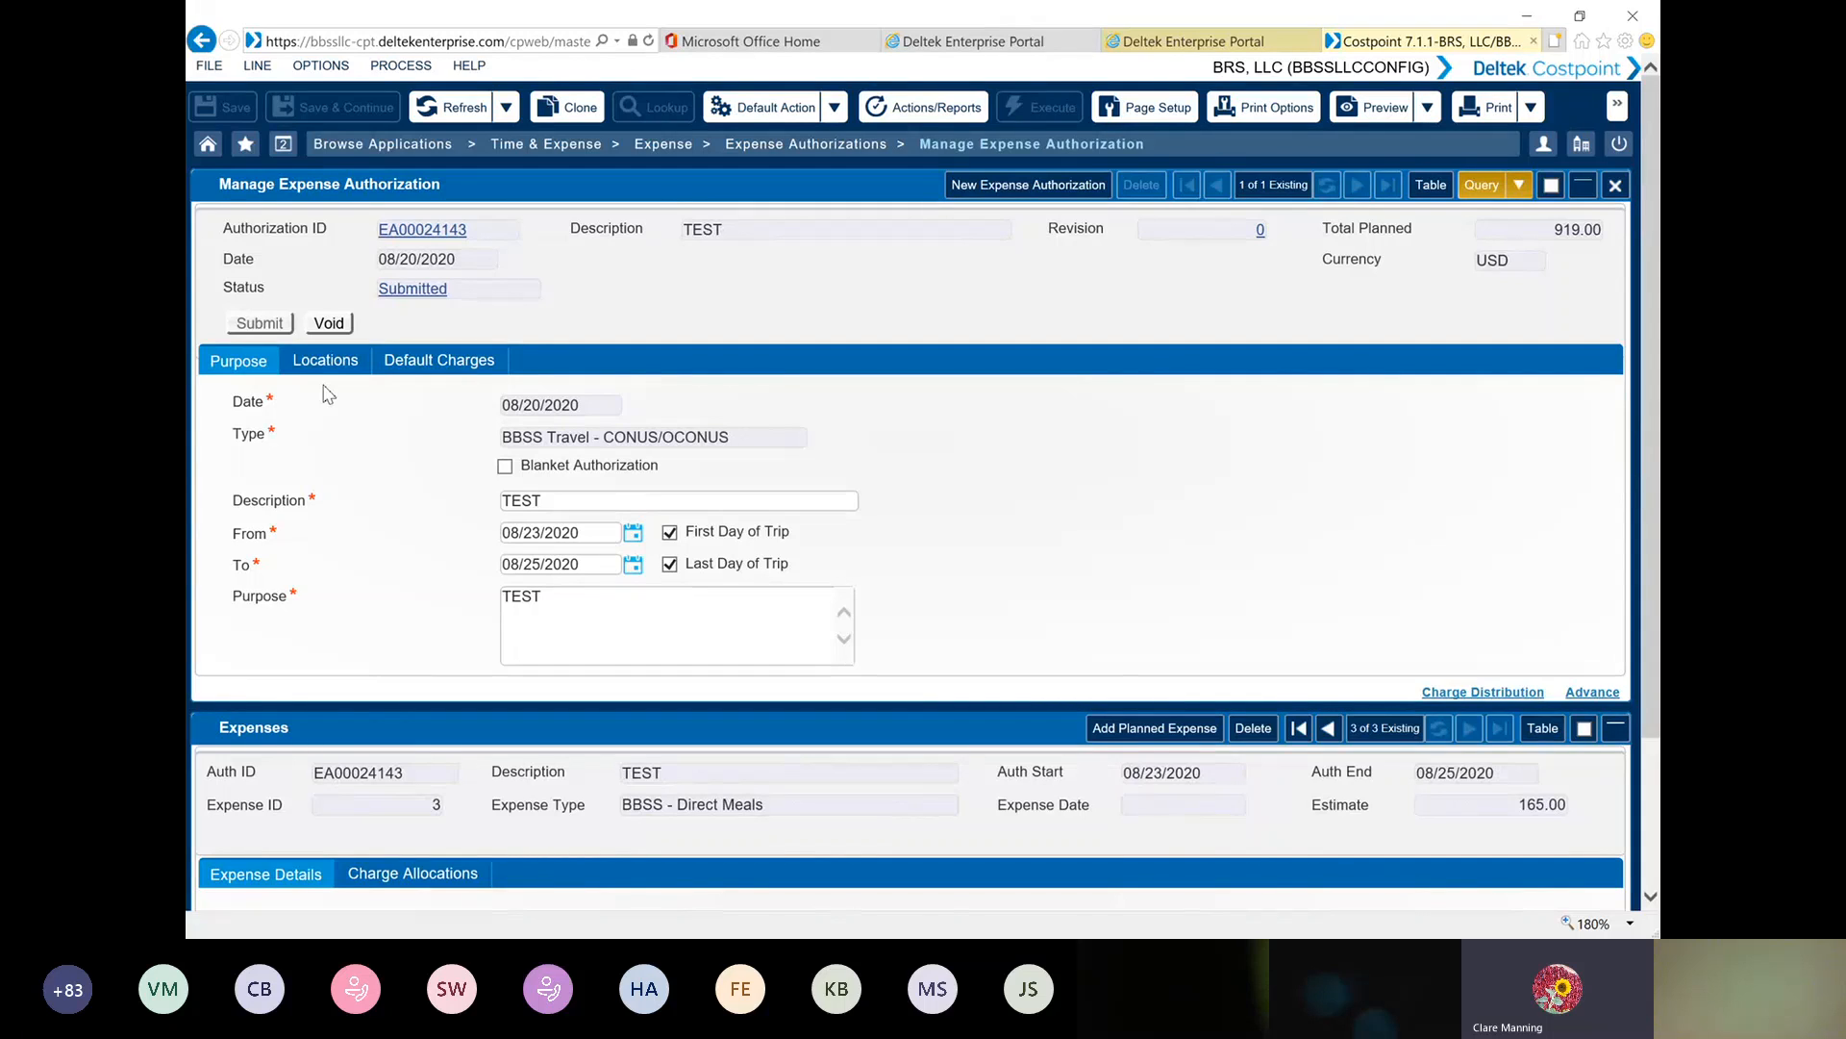
Open the Manage Expense Report application
{"action": "left_click", "coordinate": [657, 152]}
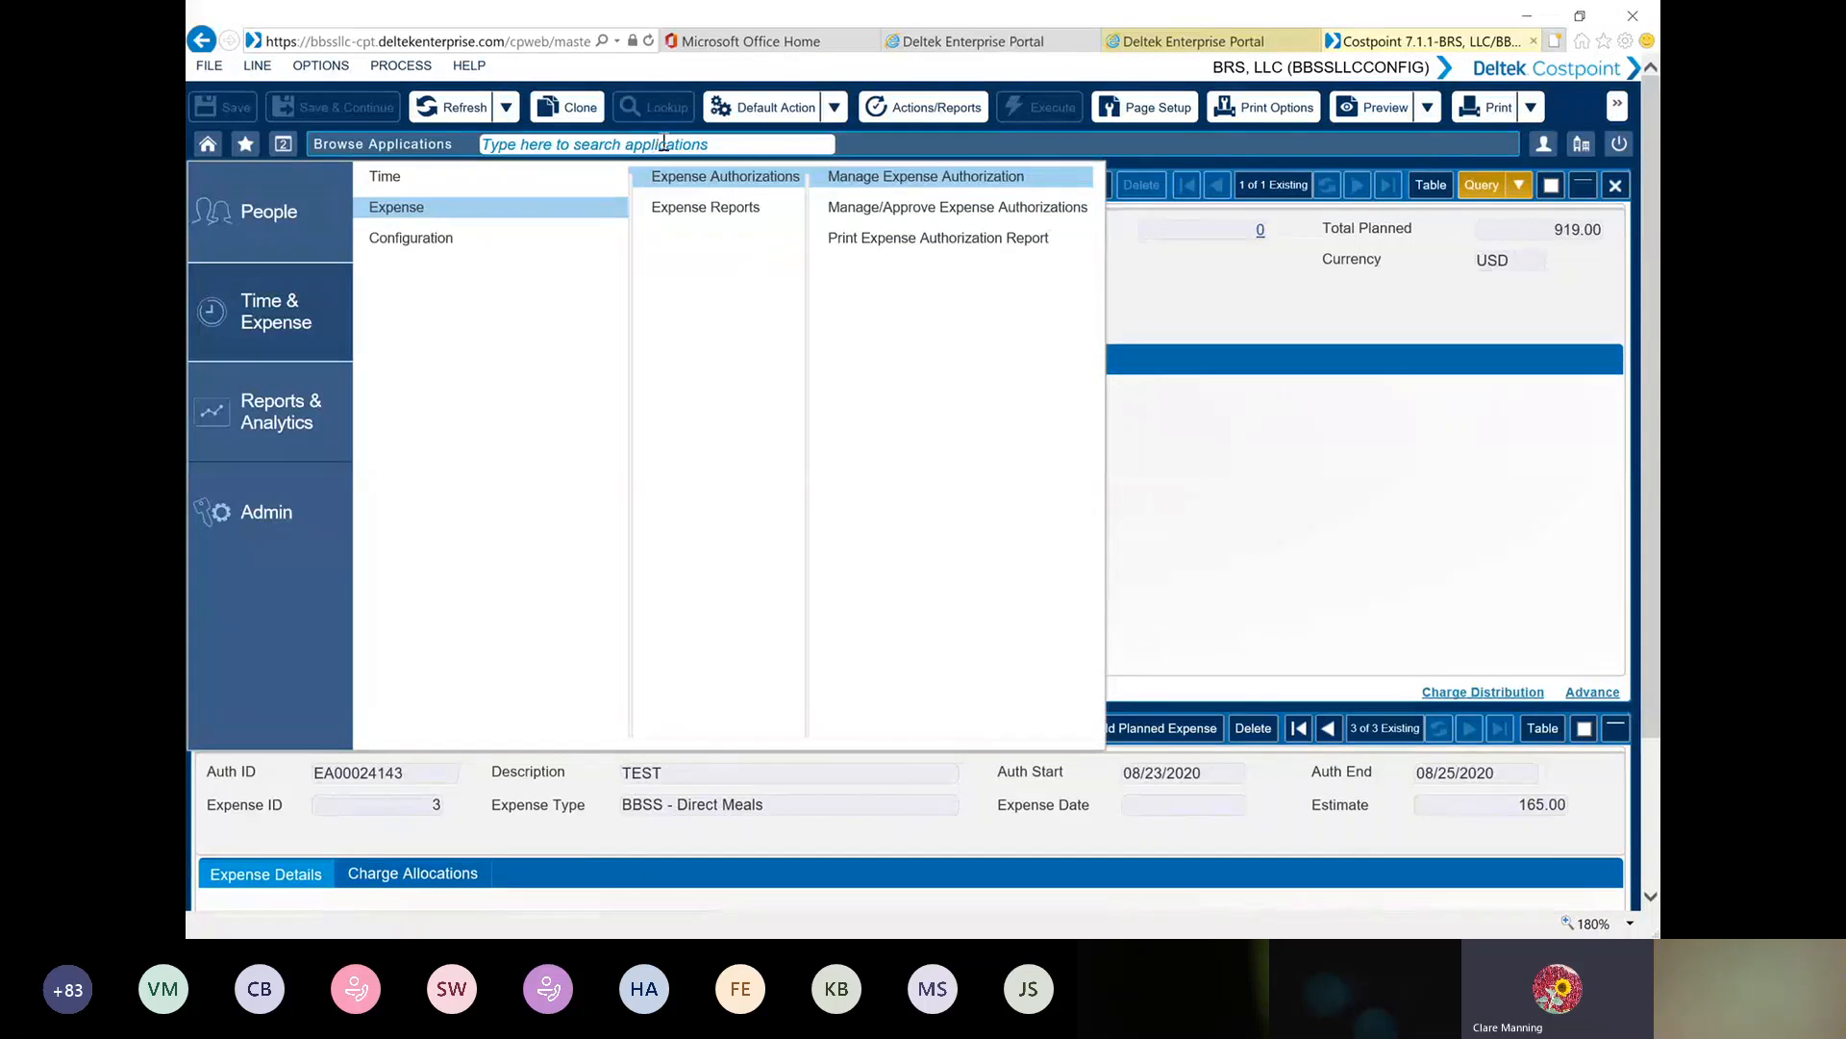
{"action": "mouse_move", "coordinate": [716, 217]}
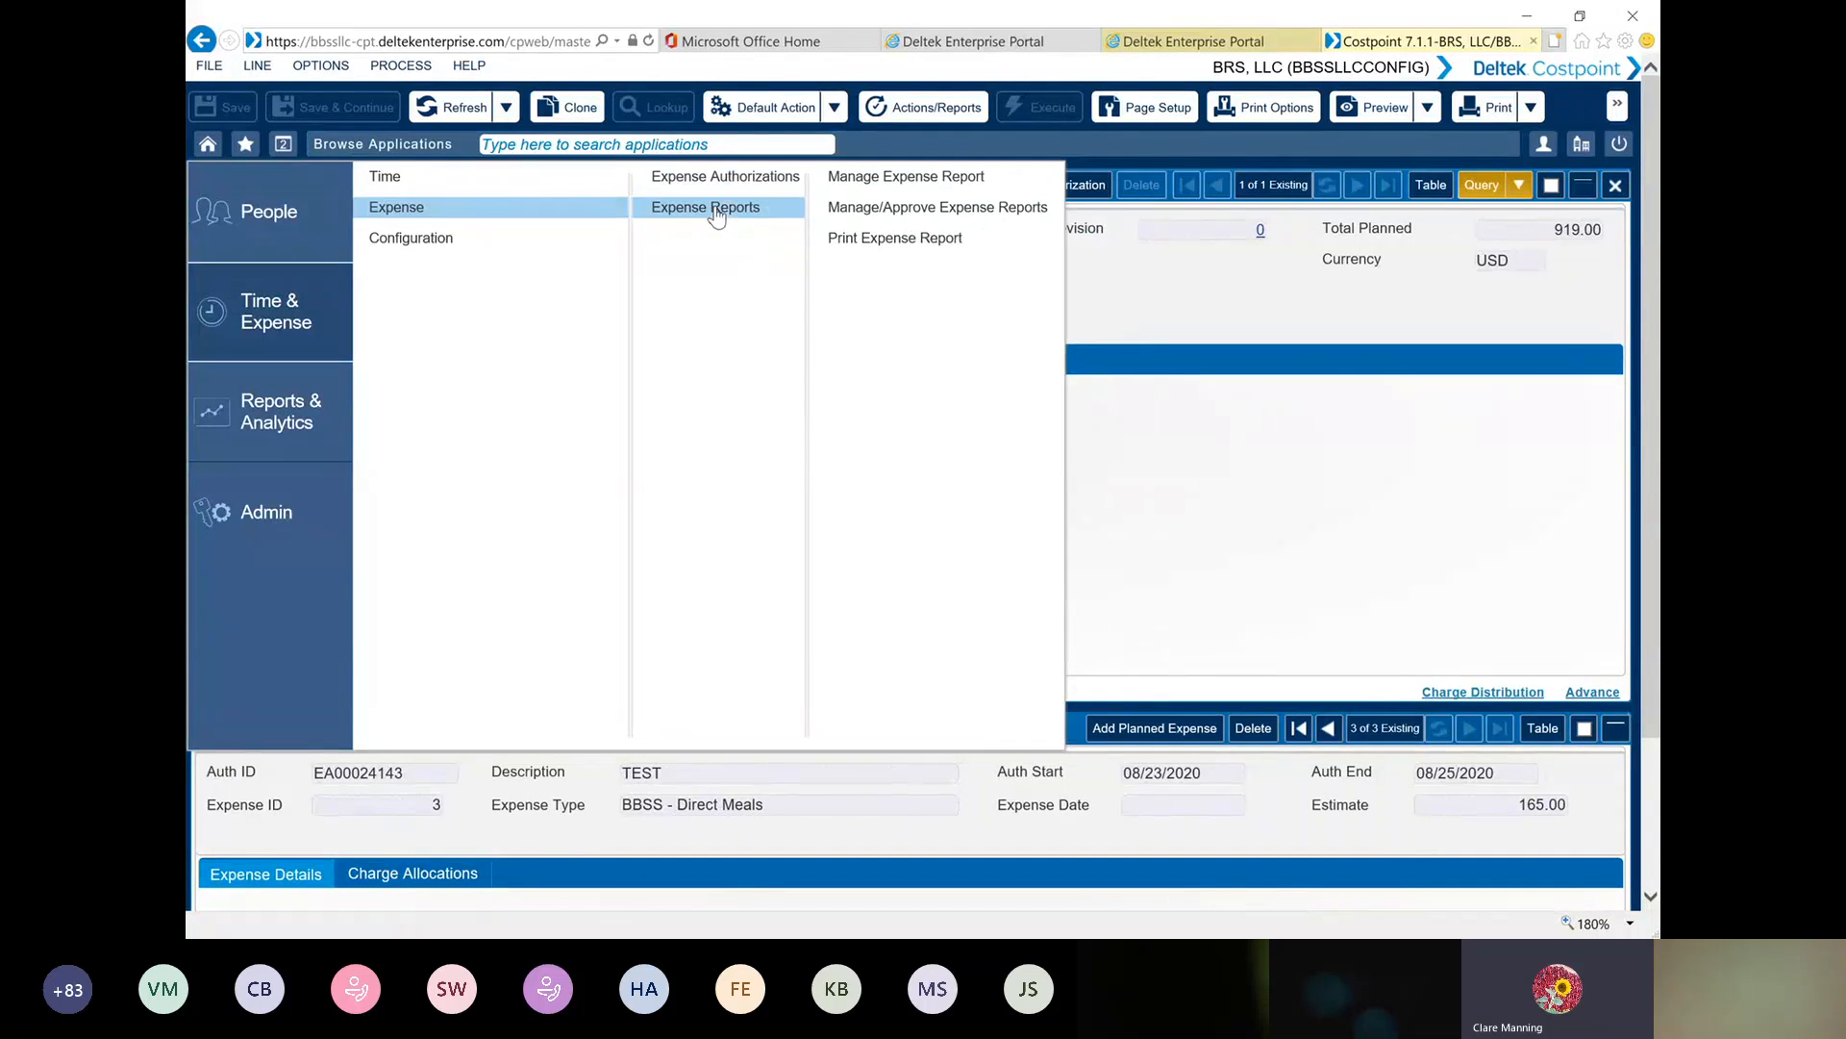
{"action": "left_click", "coordinate": [895, 183]}
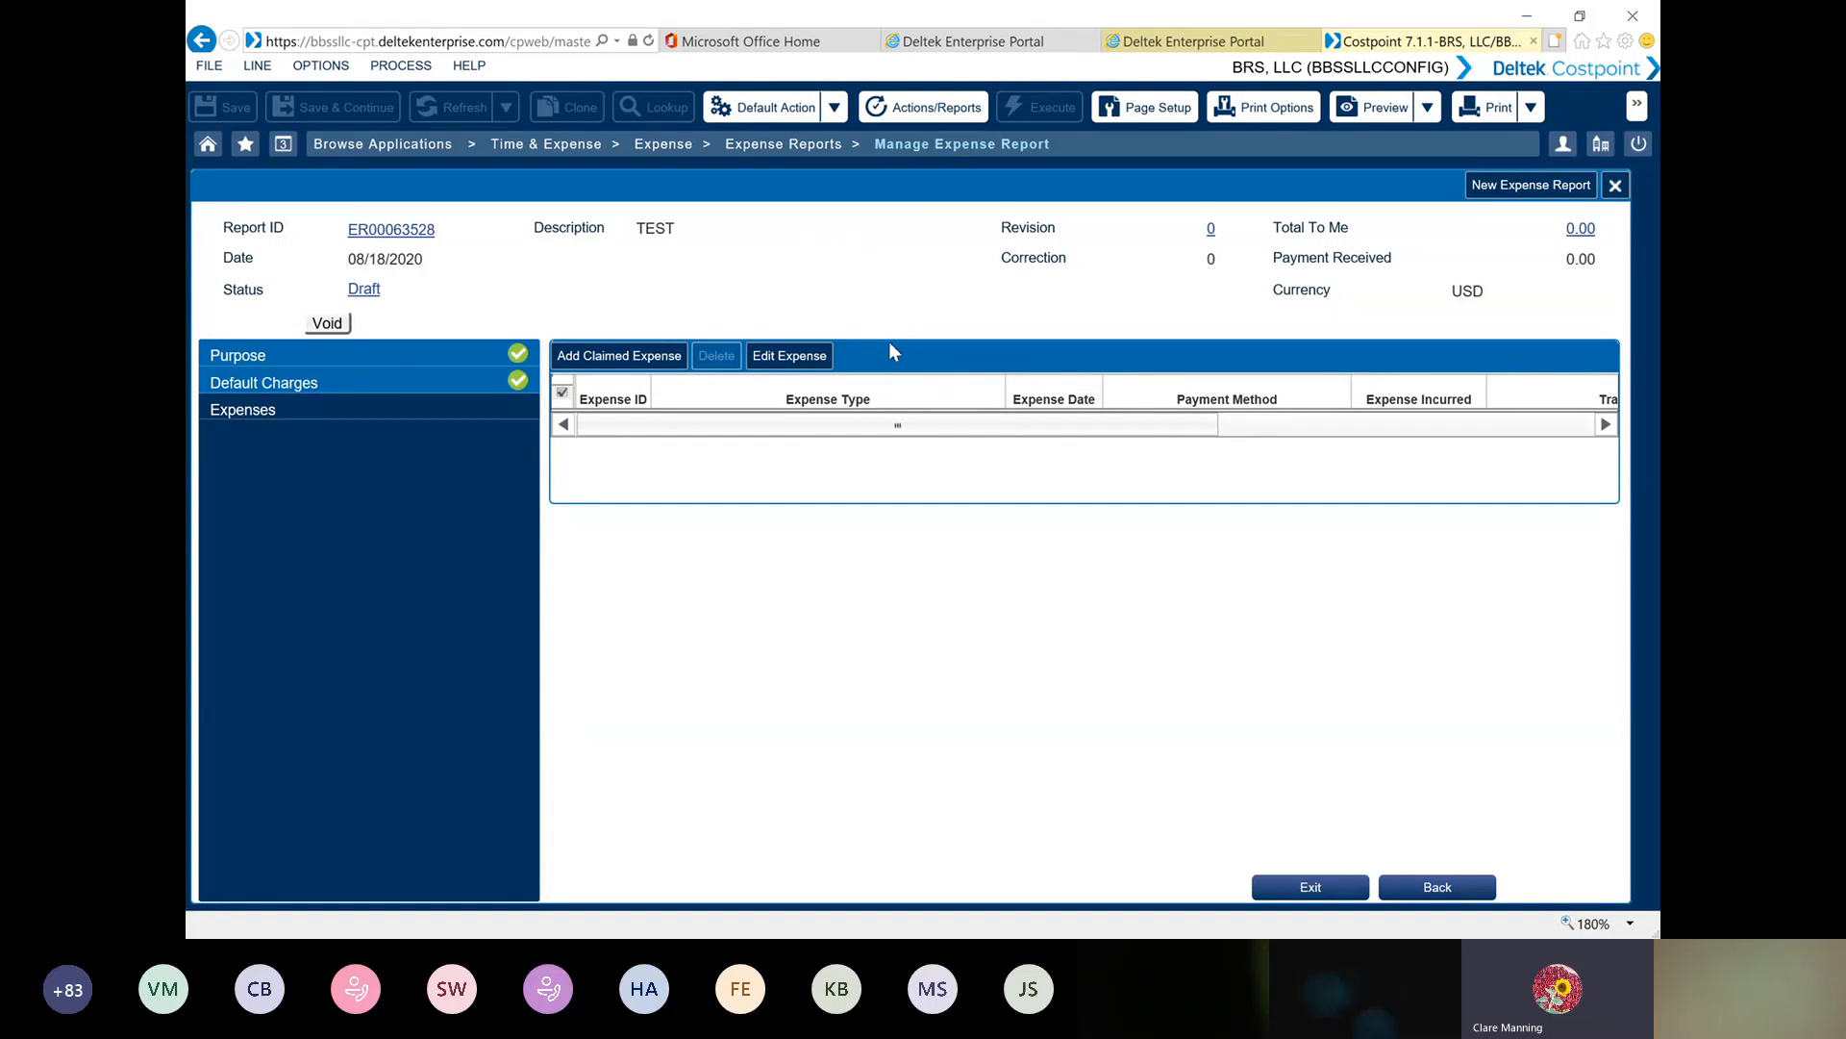
Add a second, blank default charge line to the existing TEST draft report and return to its purpose page
{"action": "left_click", "coordinate": [342, 356]}
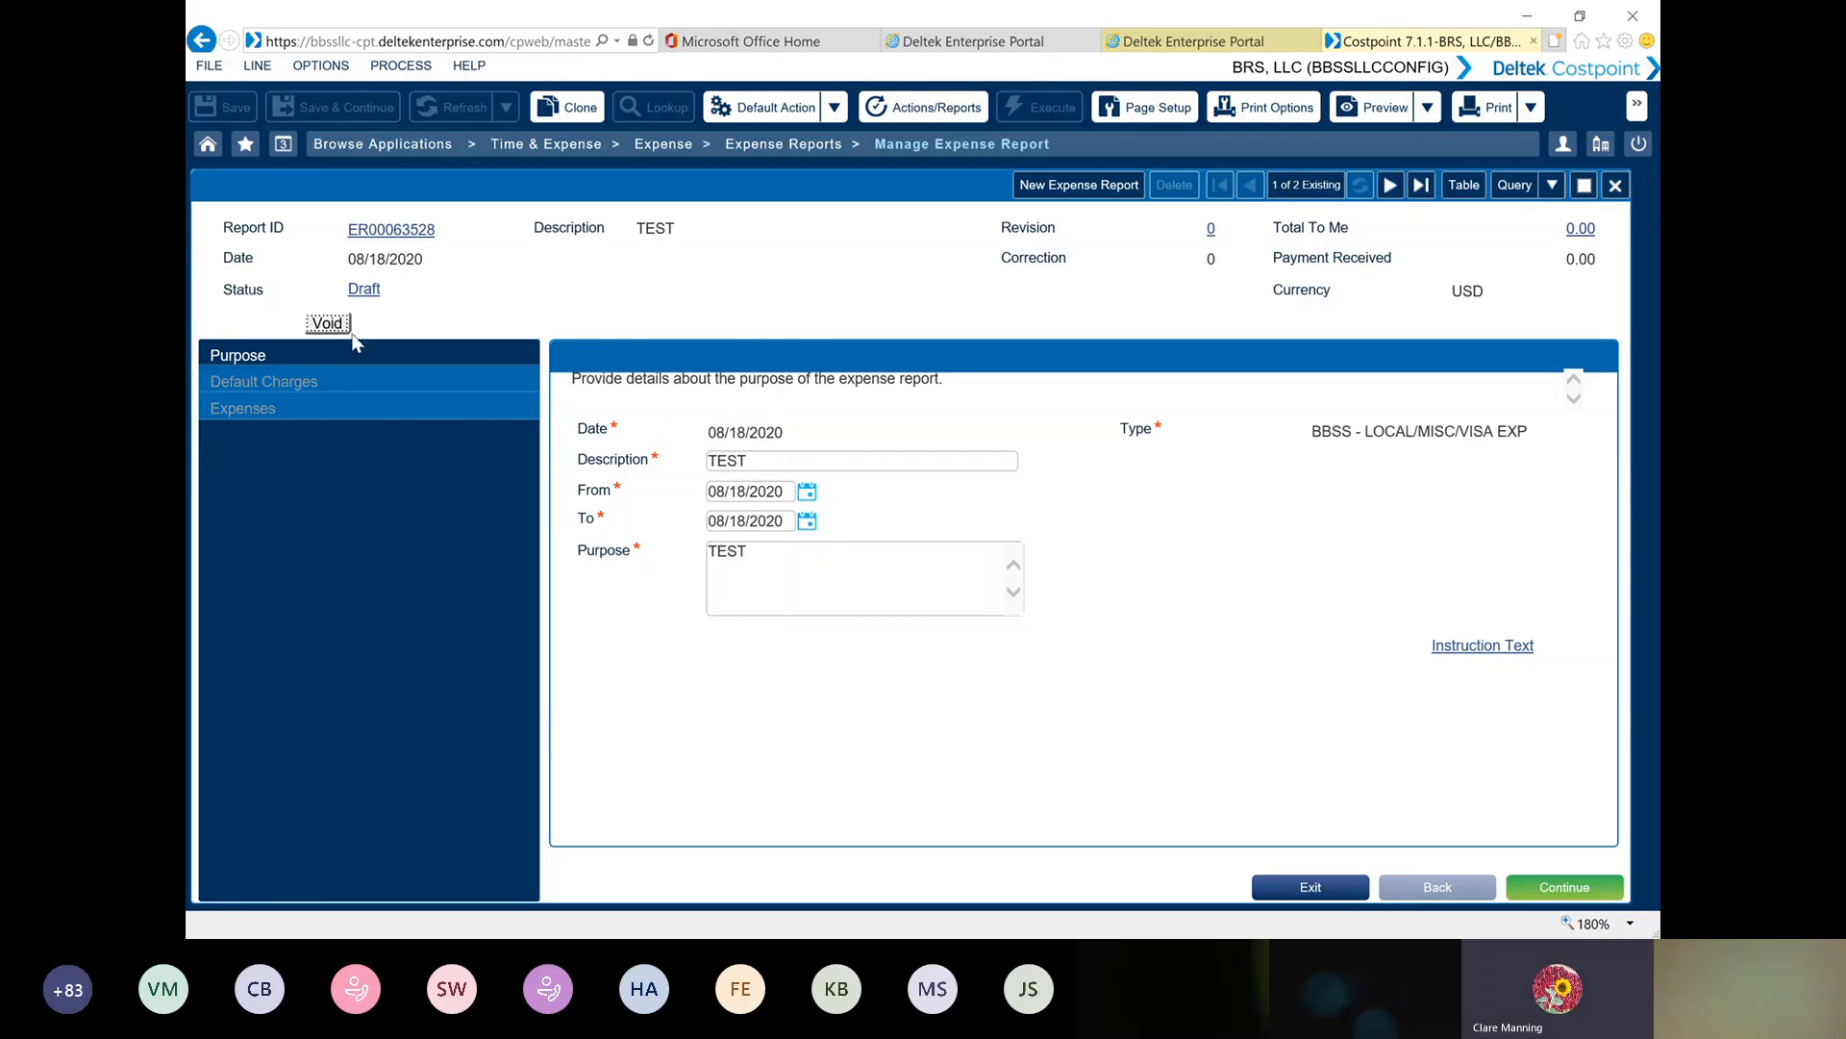
{"action": "left_click", "coordinate": [335, 381]}
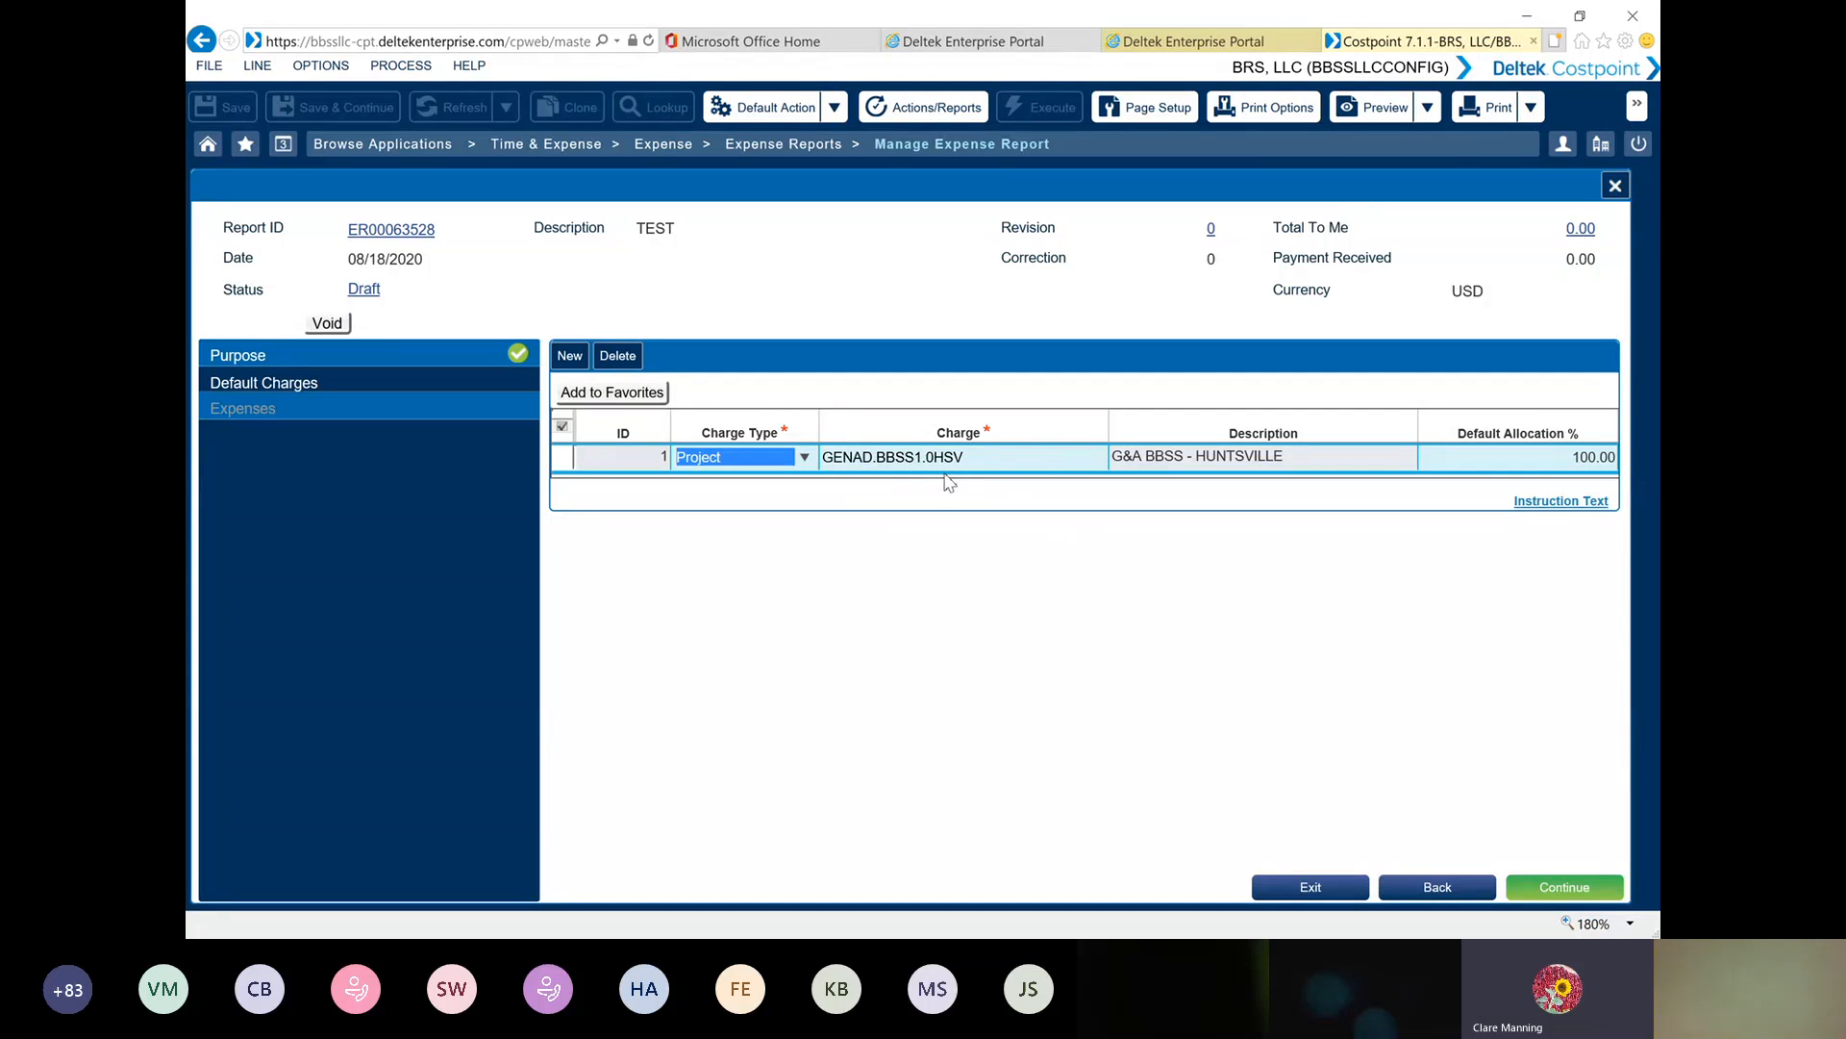
{"action": "left_click", "coordinate": [571, 356]}
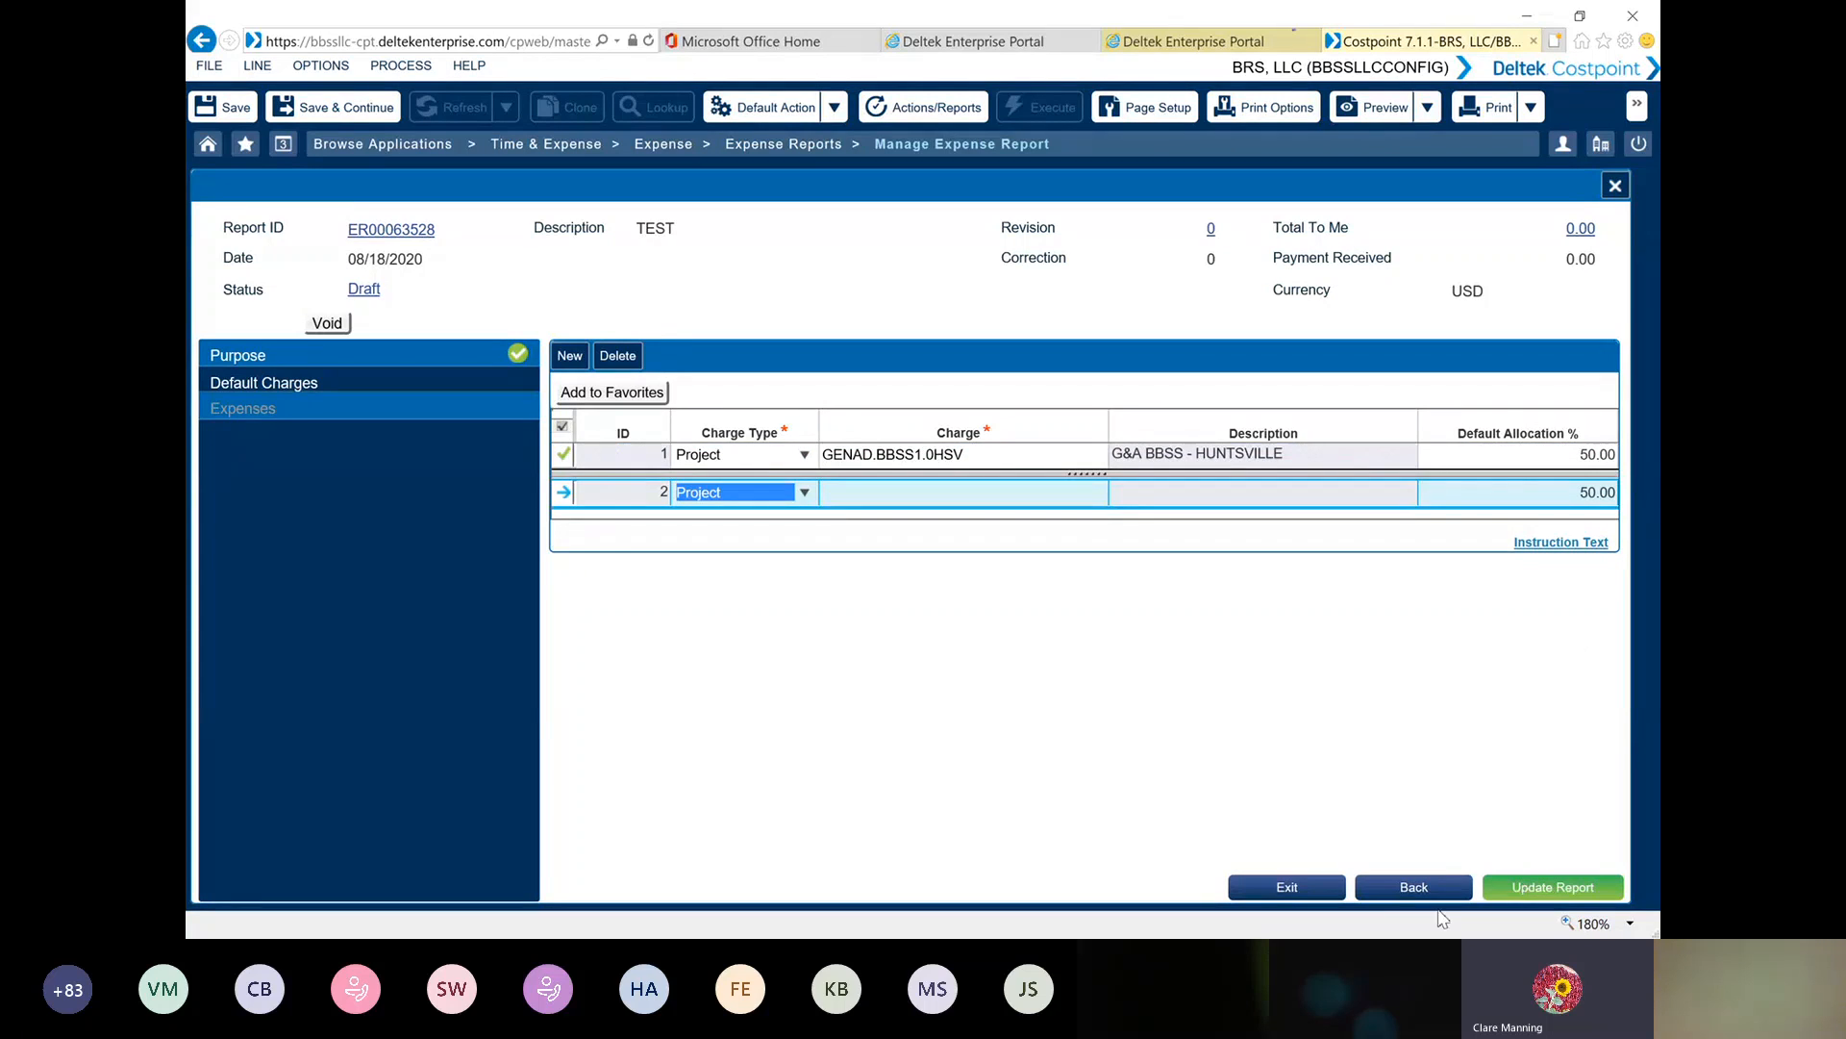
{"action": "left_click", "coordinate": [1412, 890]}
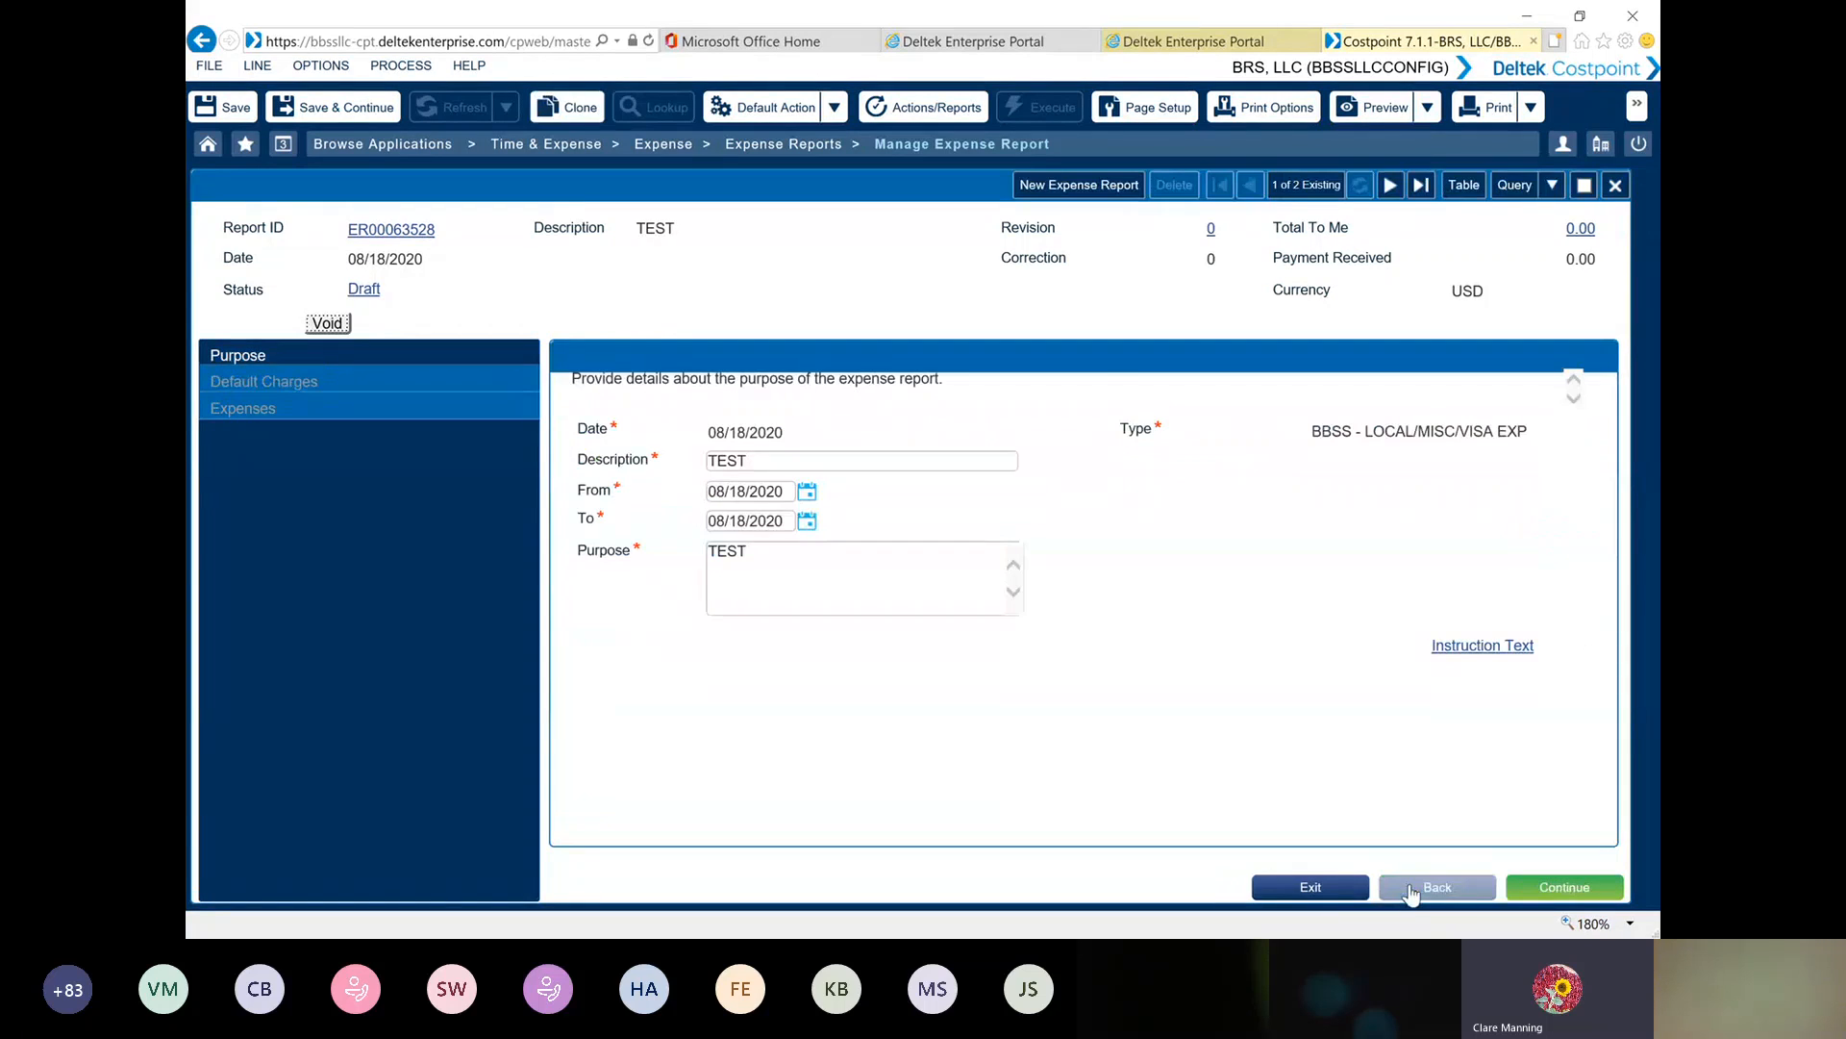
Create a new expense report based on authorization EA00024136 and continue to its locations
{"action": "left_click", "coordinate": [1093, 189]}
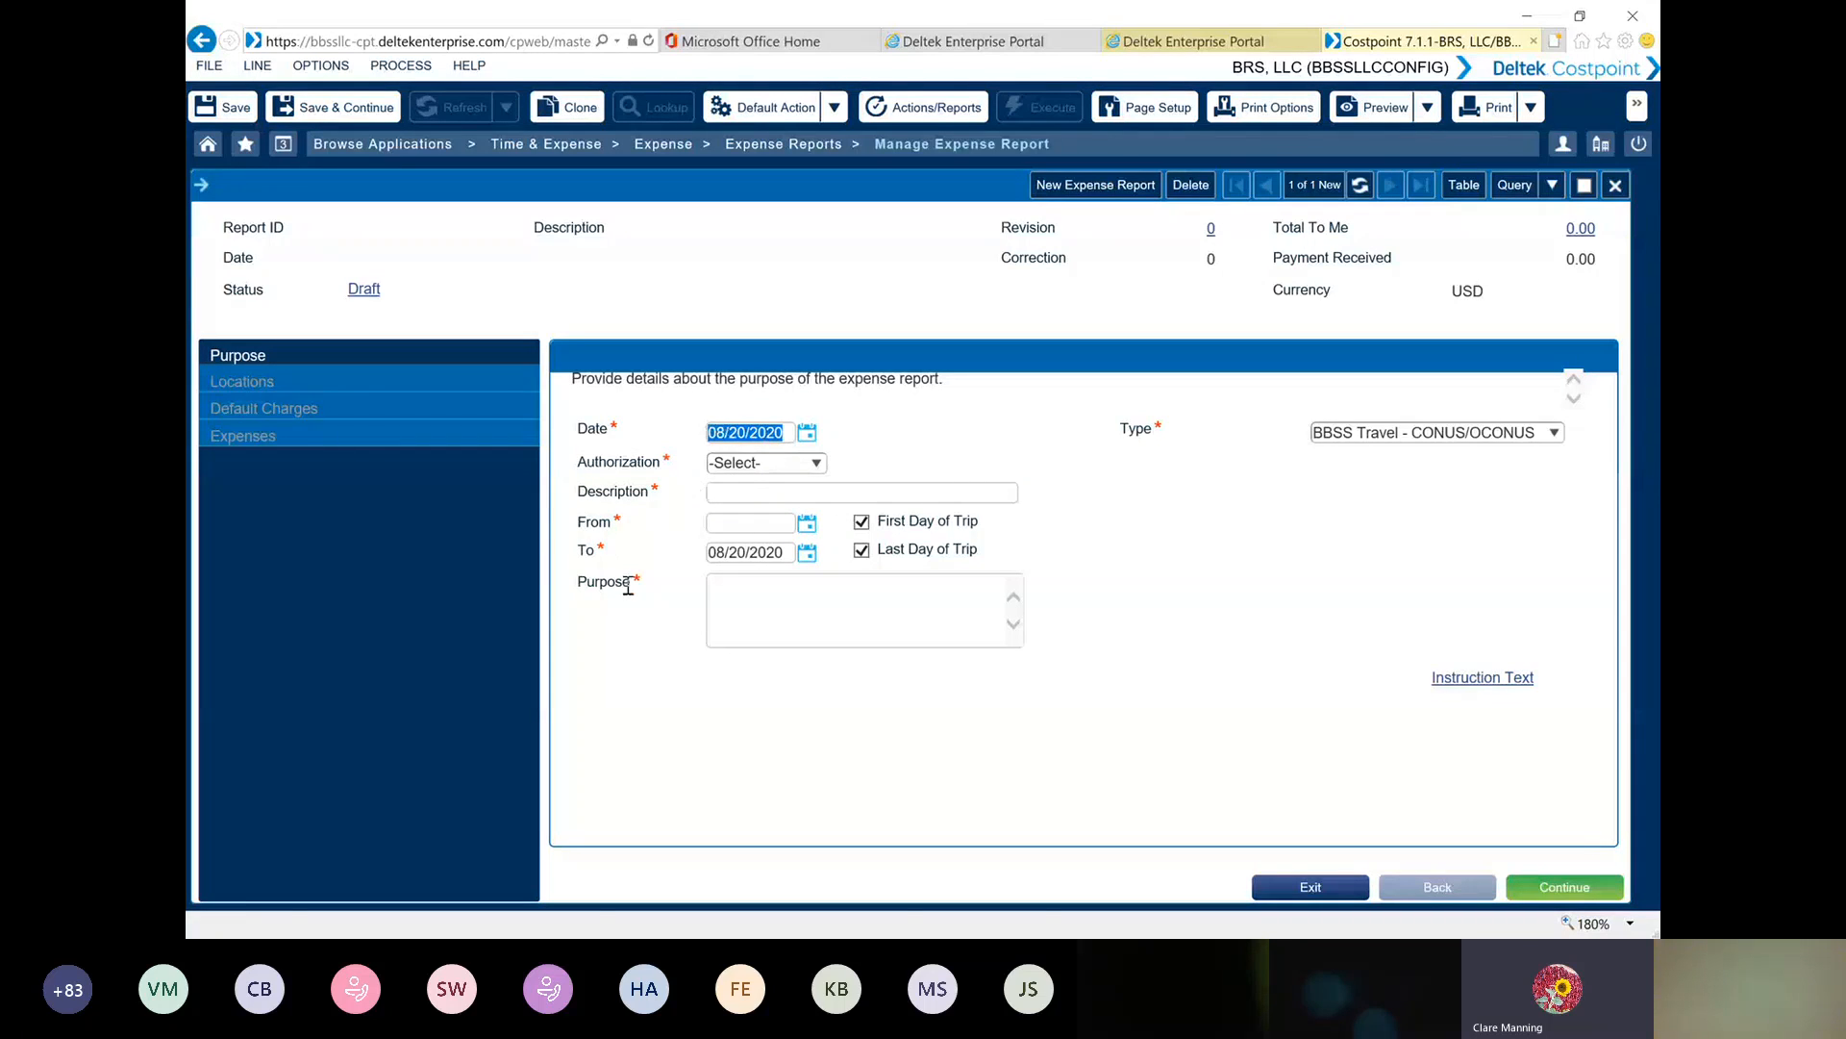
{"action": "left_click", "coordinate": [816, 464]}
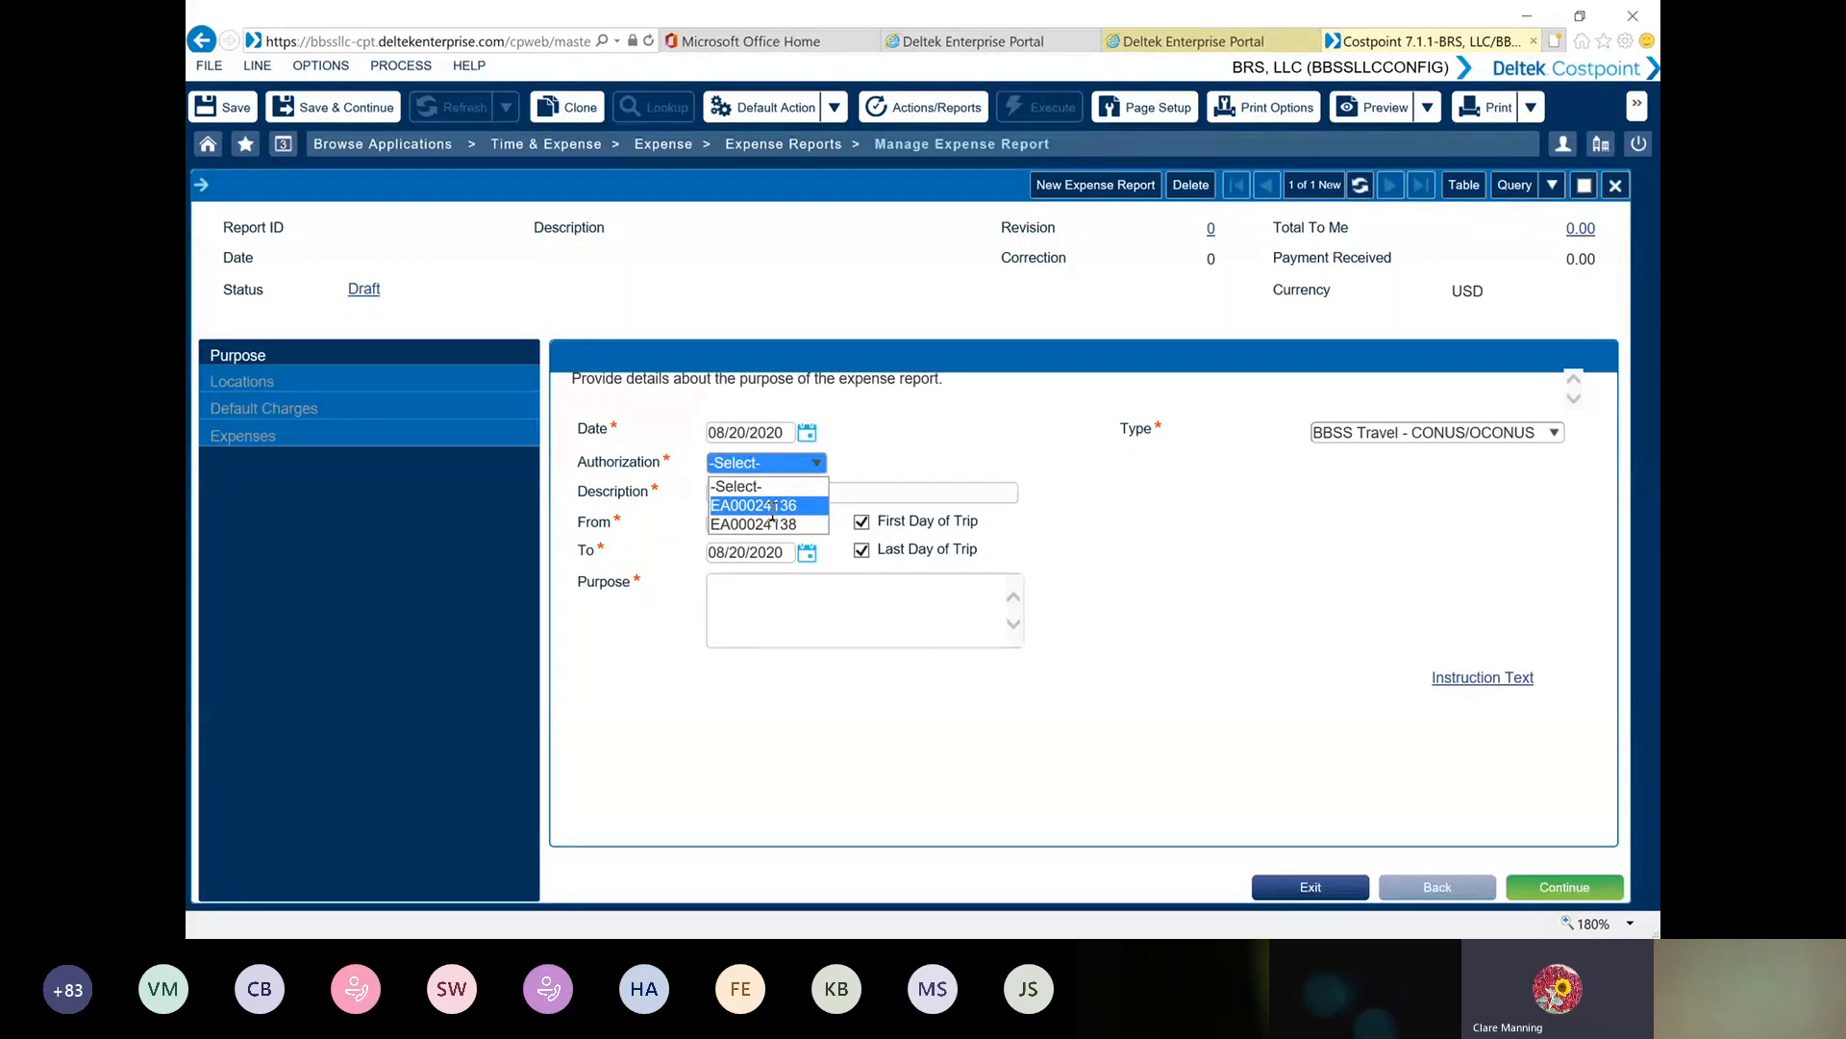
{"action": "left_click", "coordinate": [772, 506]}
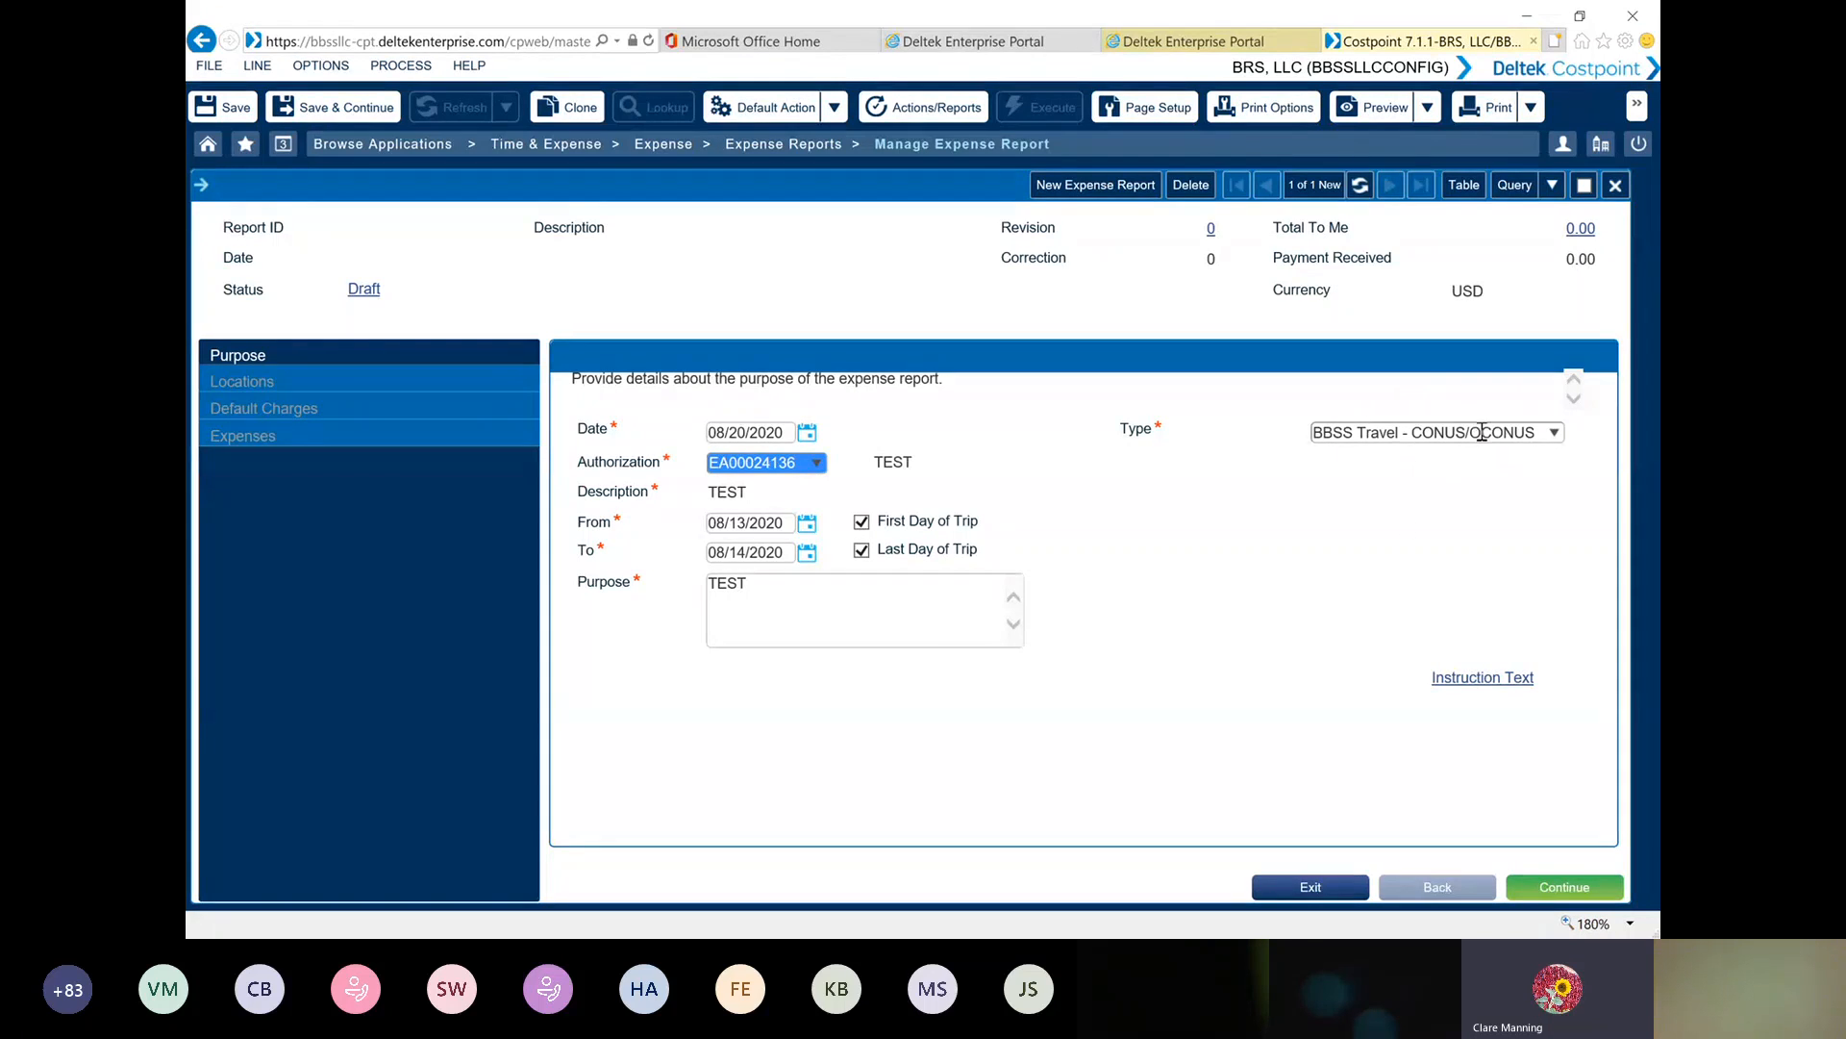
{"action": "left_click", "coordinate": [1570, 893]}
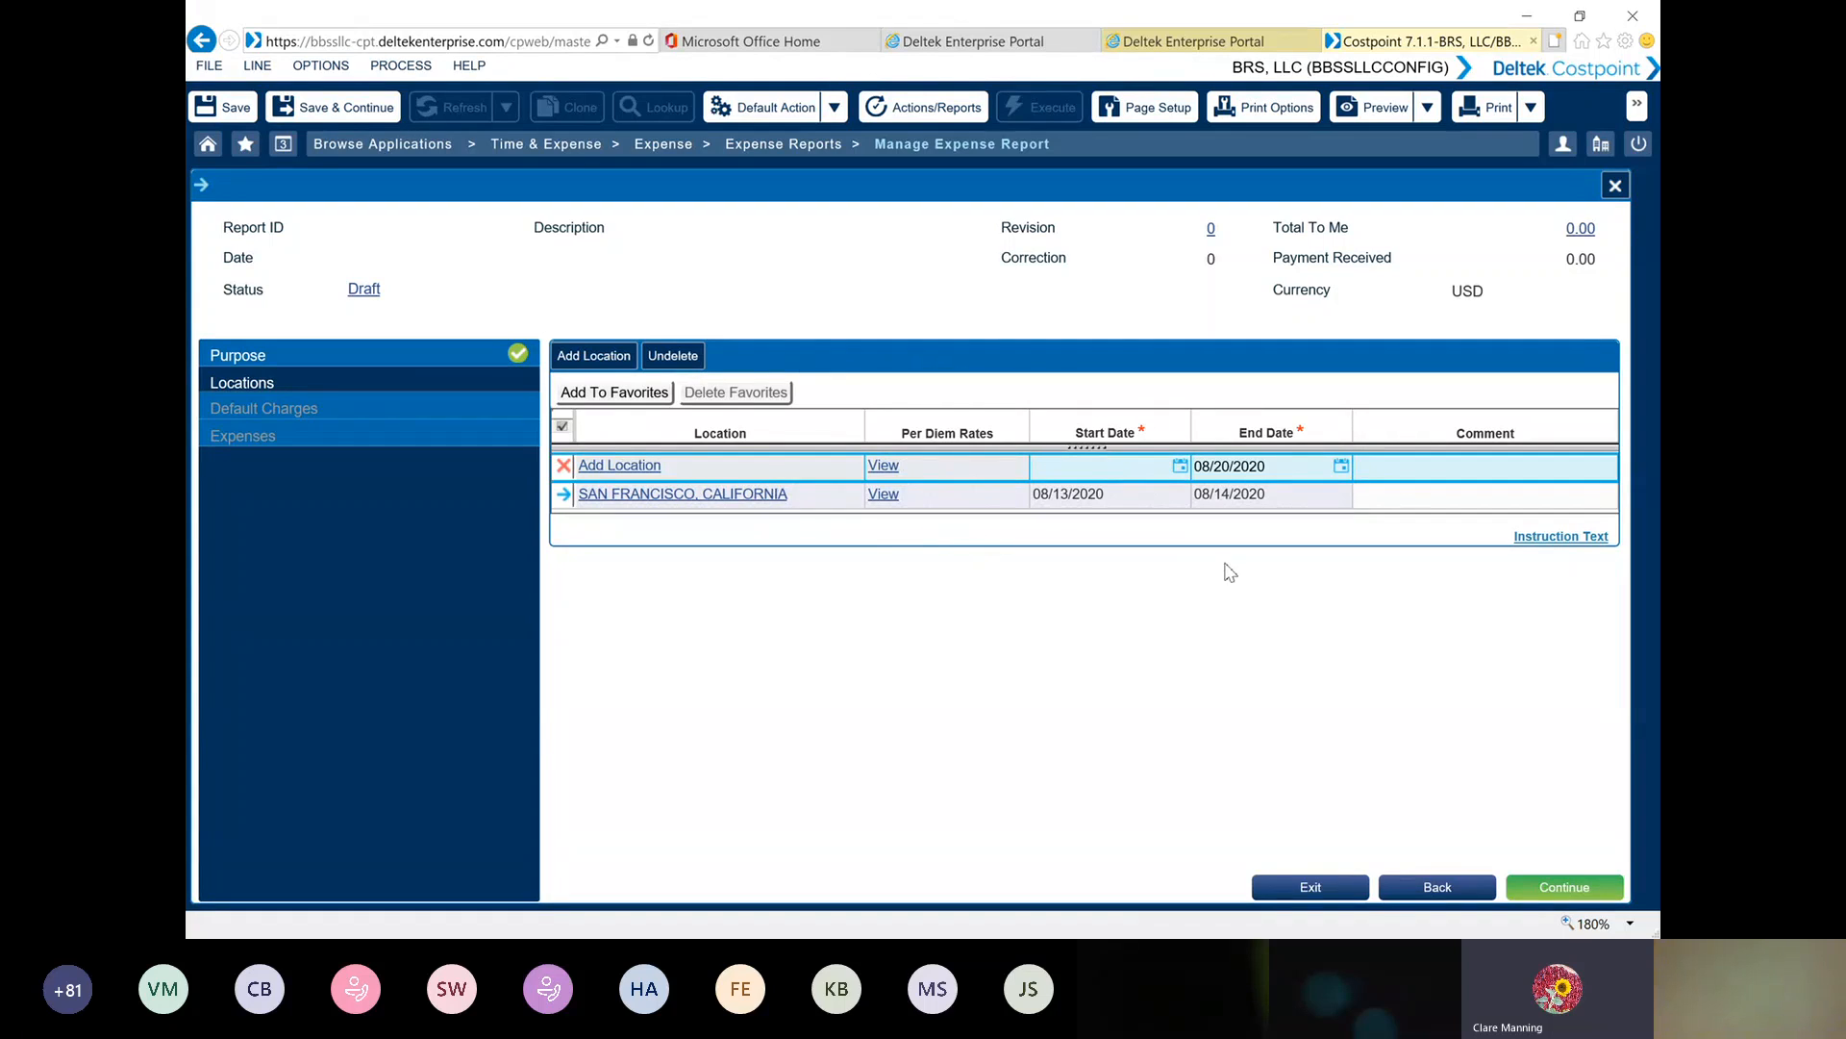
View the per diem rates for San Francisco, California, and continue to the report's default charges
{"action": "left_click", "coordinate": [884, 495]}
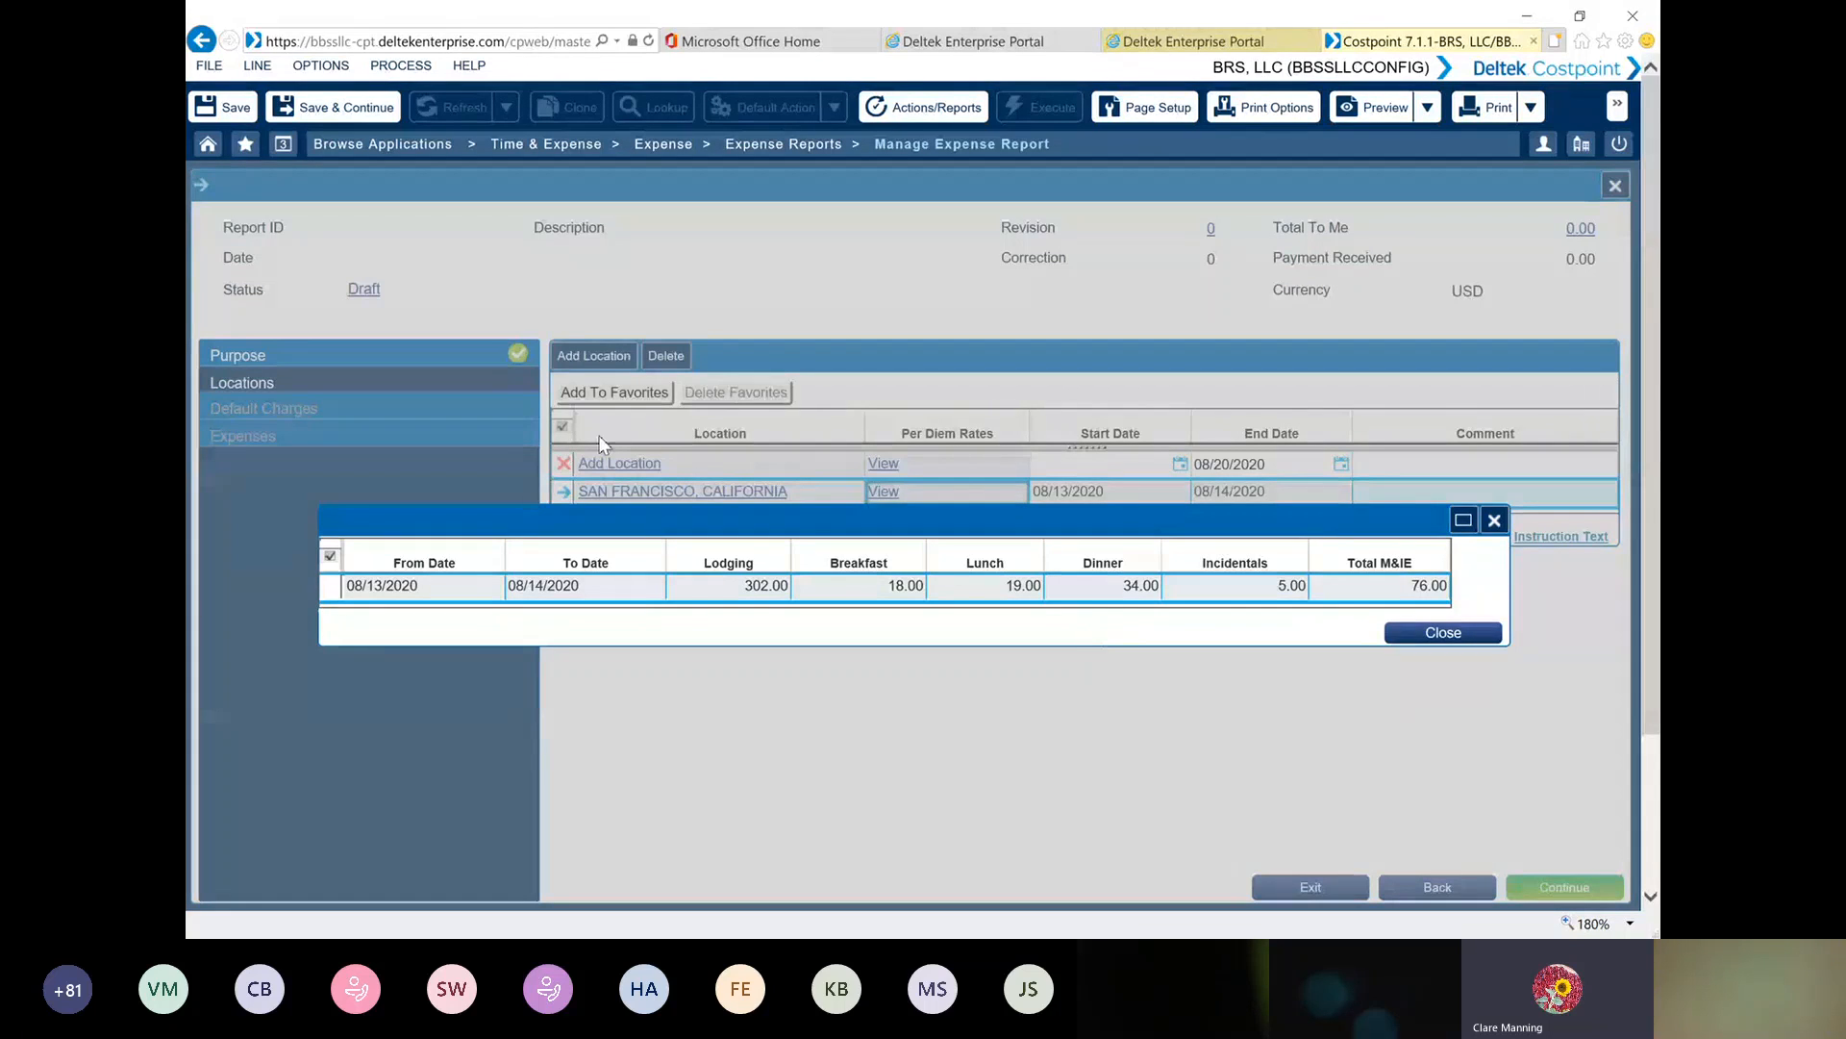
{"action": "left_click", "coordinate": [1442, 635]}
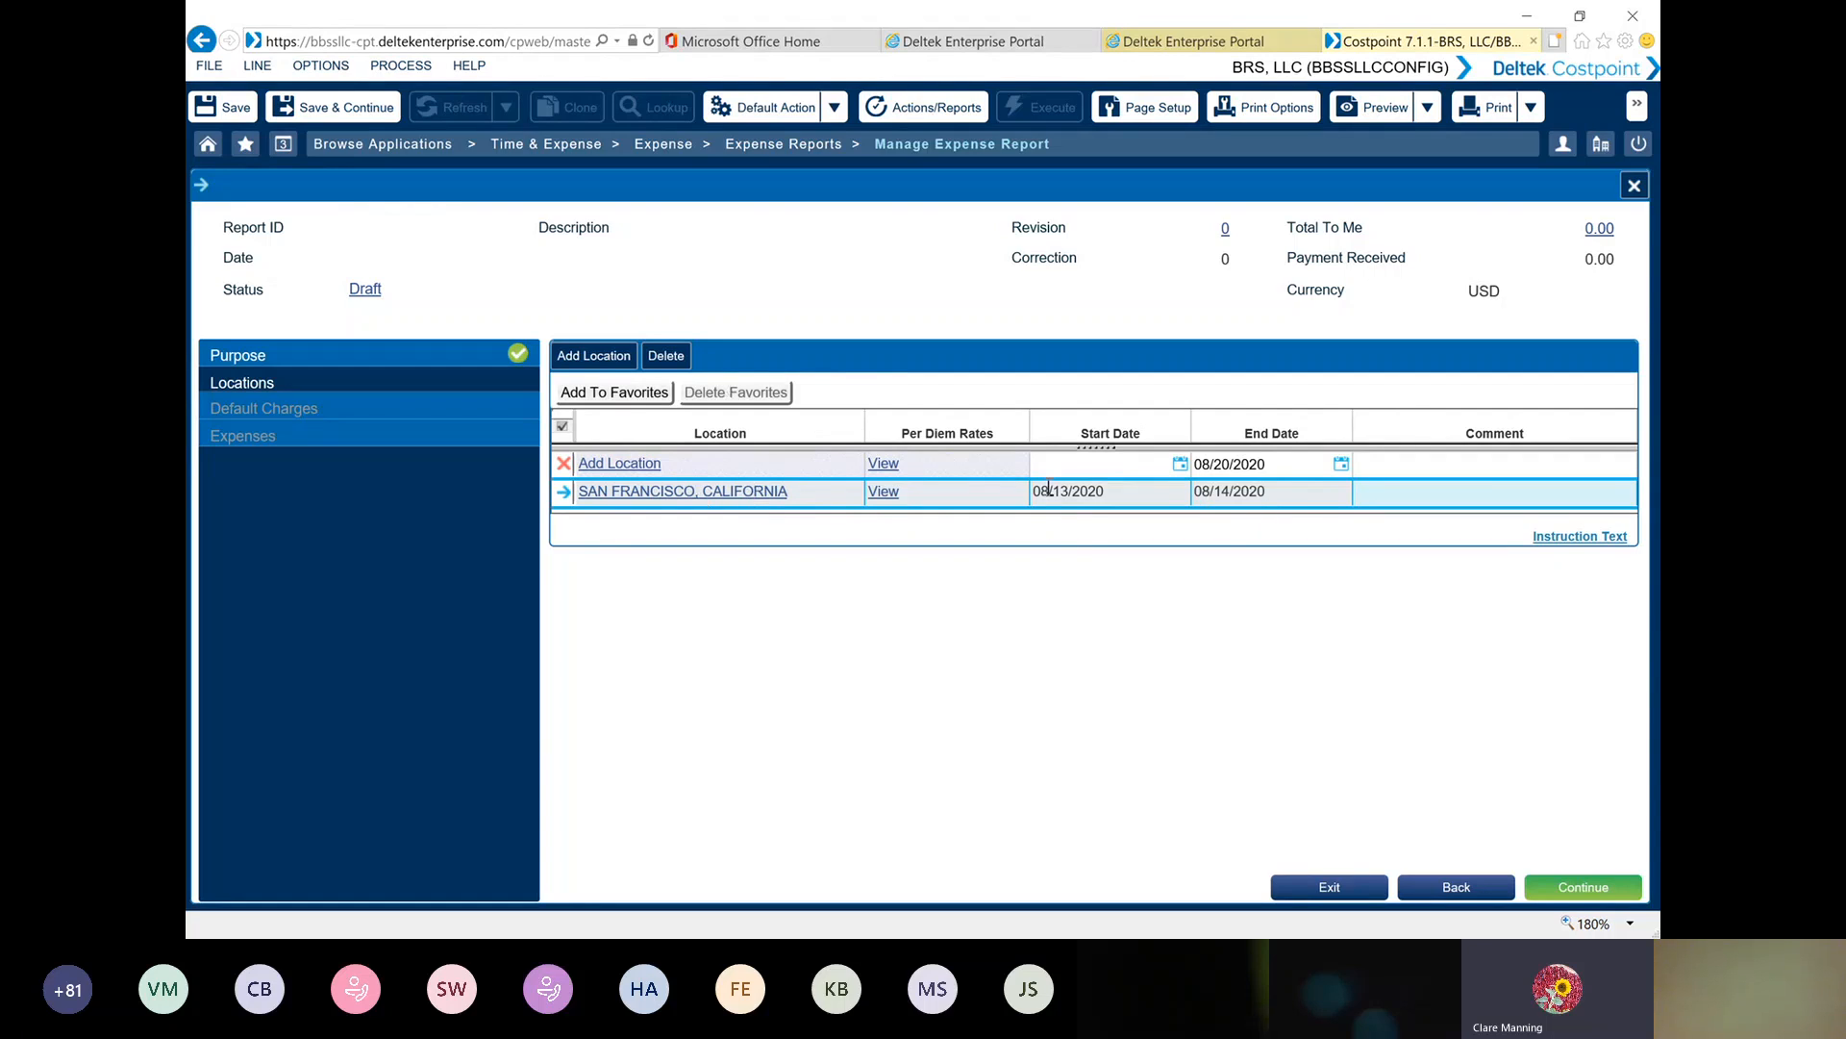
{"action": "left_click", "coordinate": [1553, 891]}
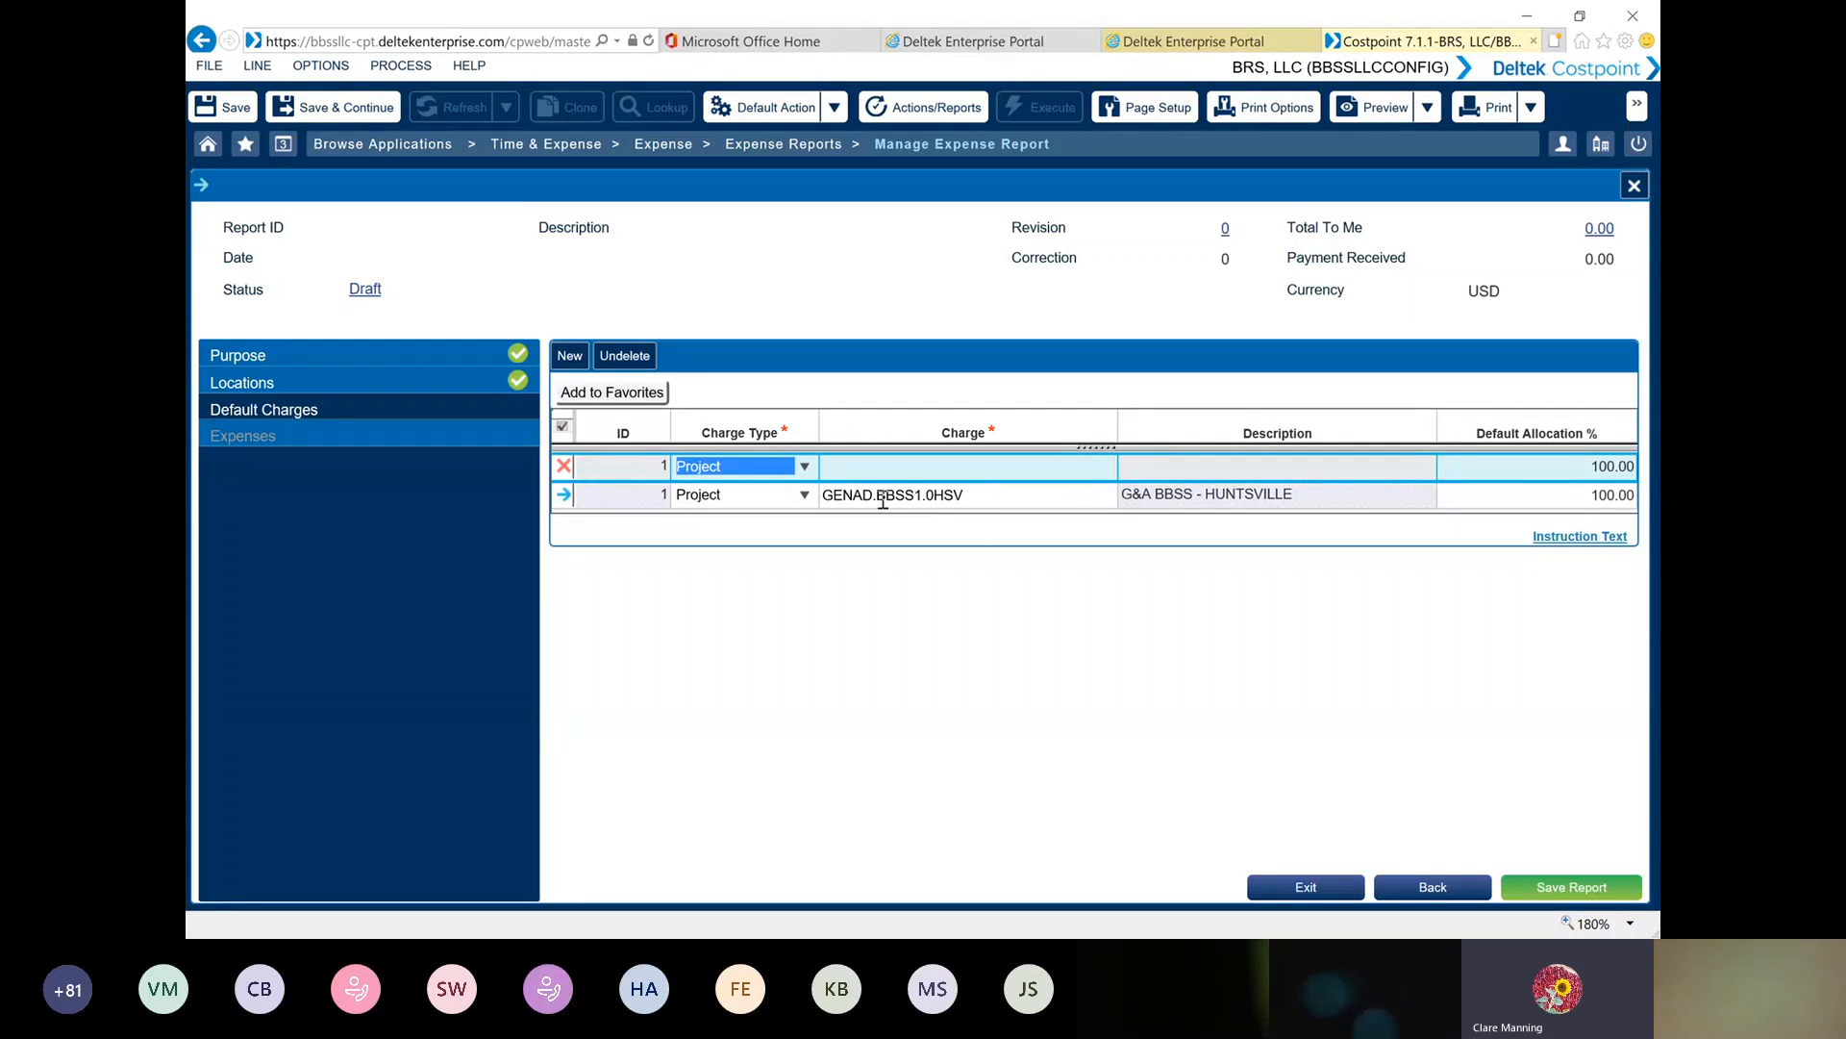
Try to save the new expense report, and go from the required-field error to the charge line it refers to
{"action": "mouse_move", "coordinate": [879, 498]}
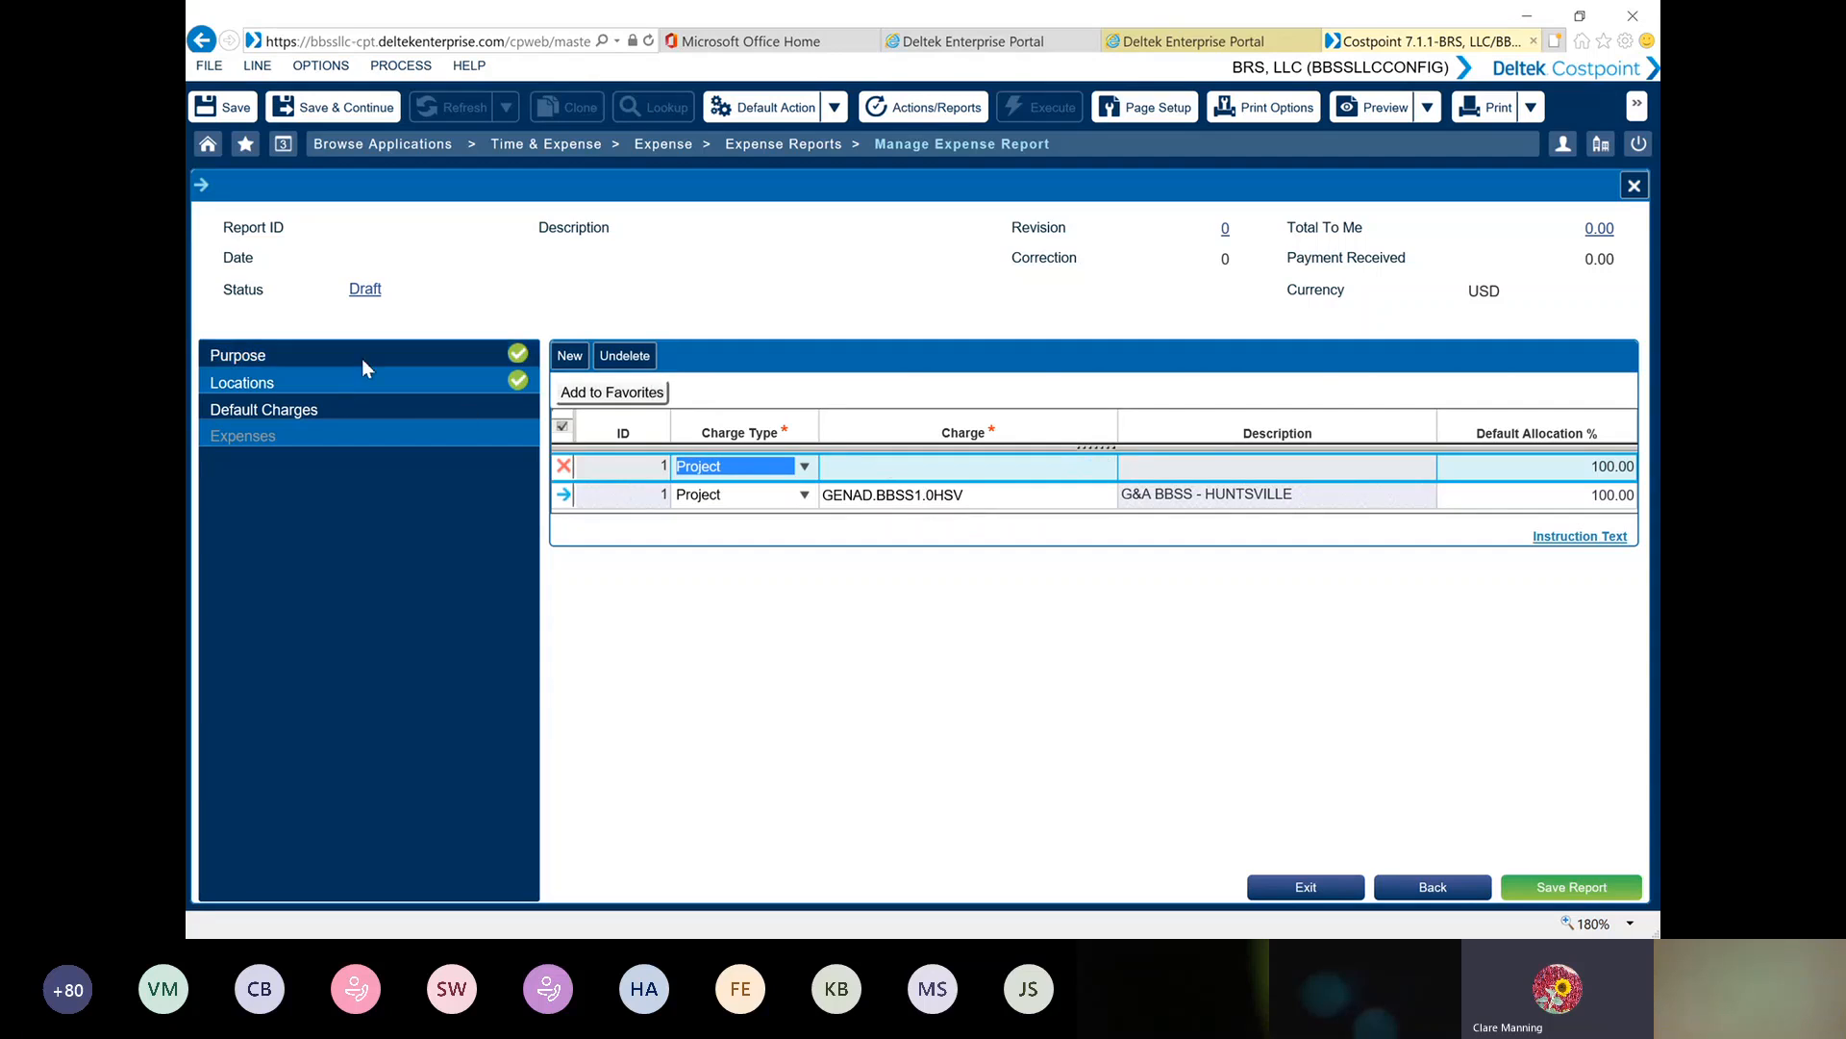
{"action": "left_click", "coordinate": [1573, 890]}
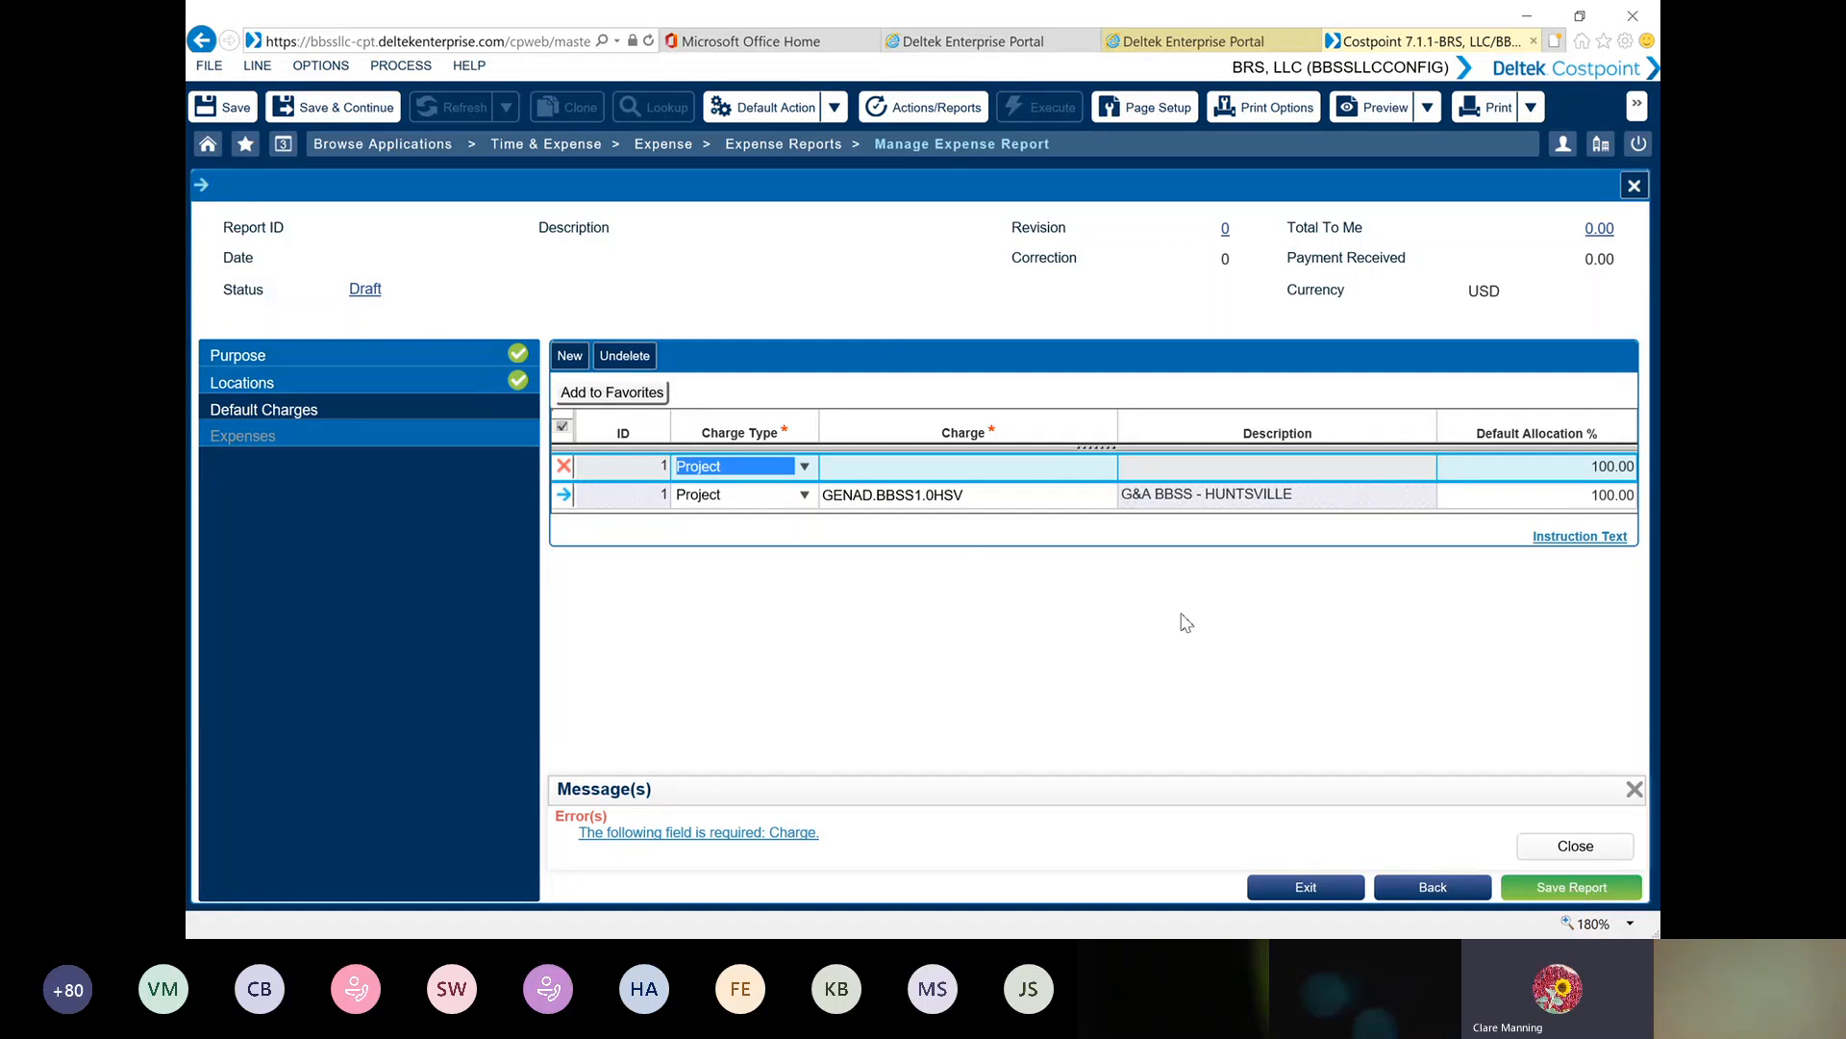
{"action": "left_click", "coordinate": [572, 494]}
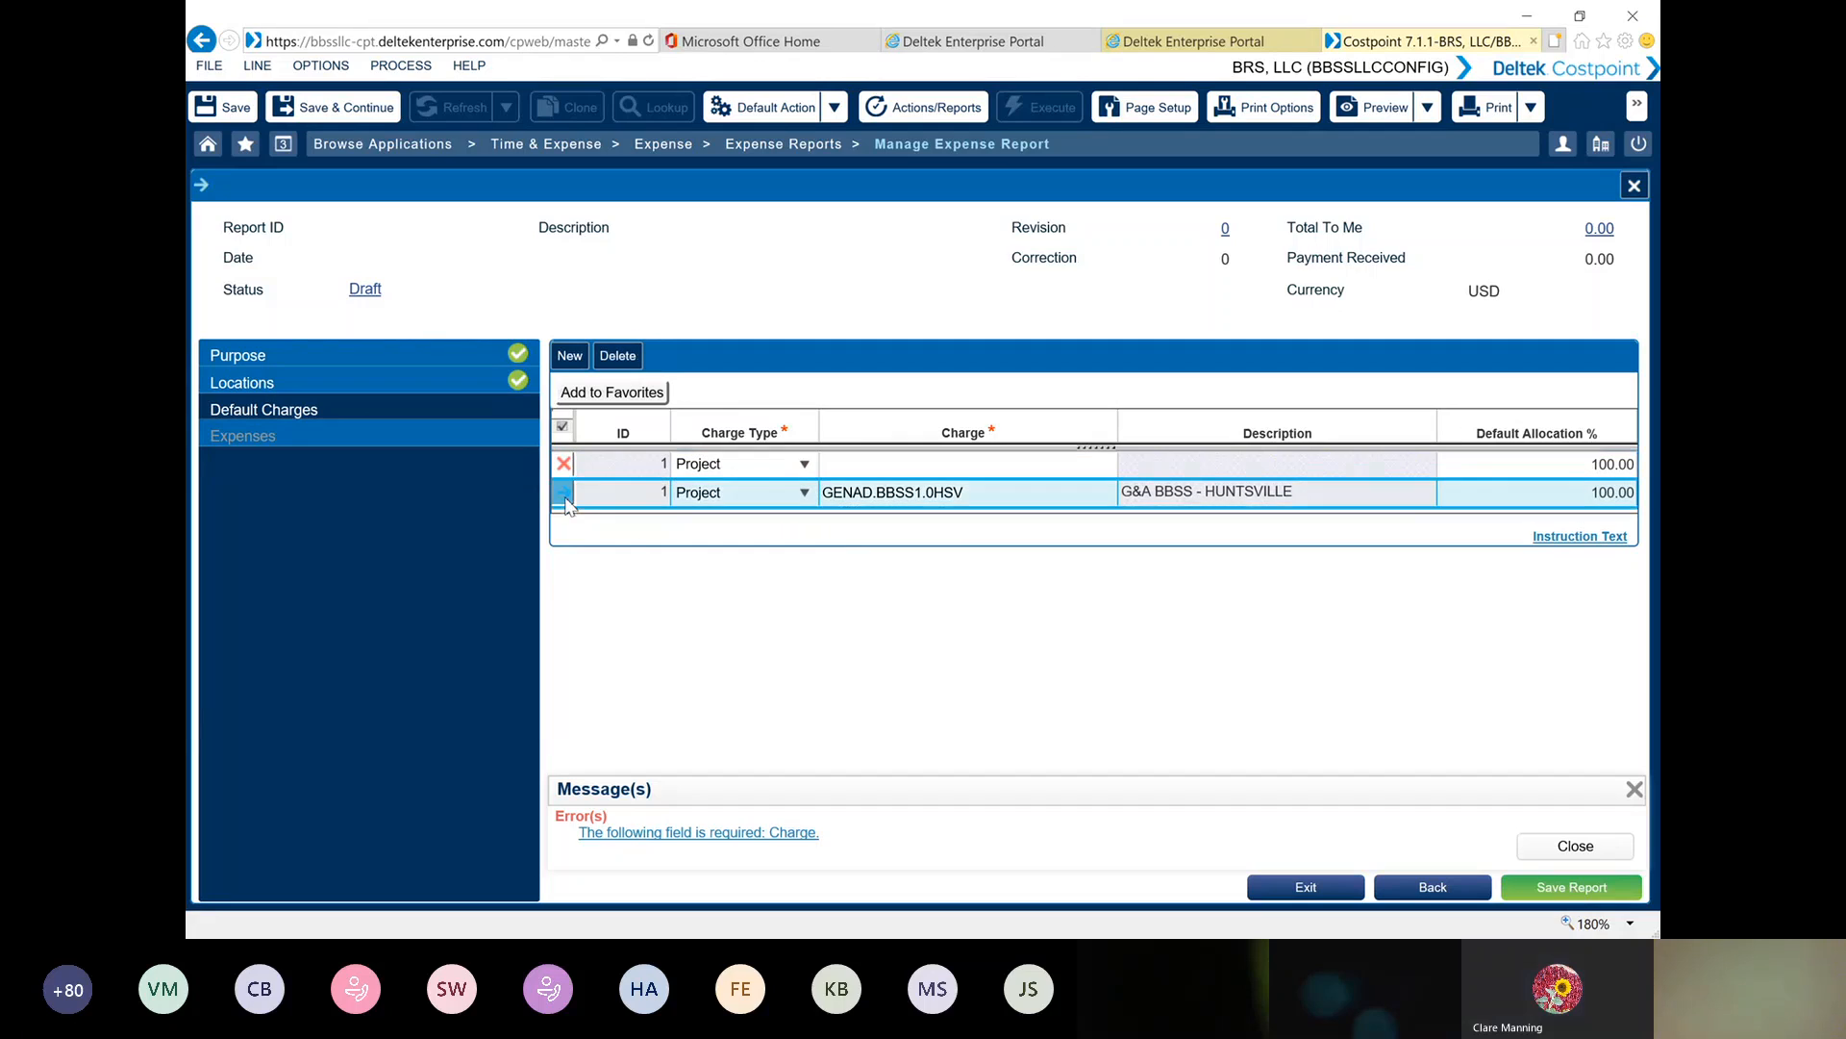
{"action": "left_click", "coordinate": [1580, 846]}
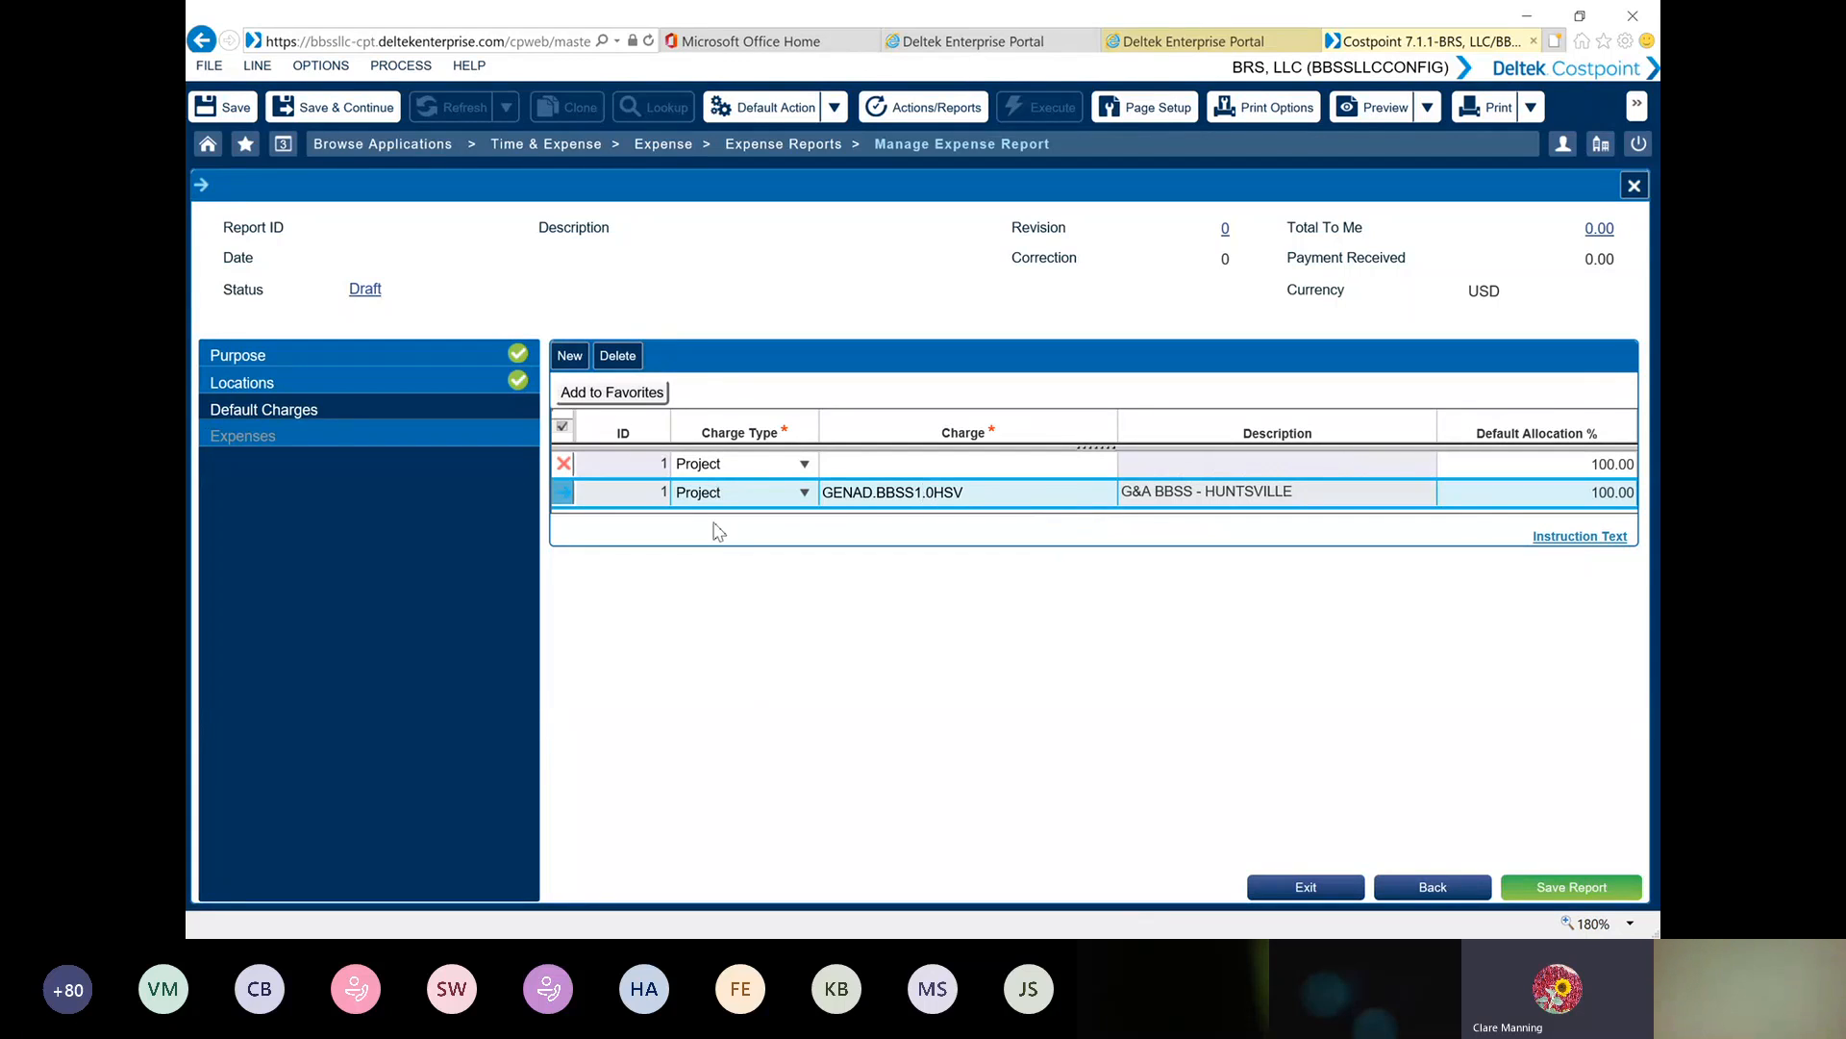
{"action": "left_click", "coordinate": [1570, 896]}
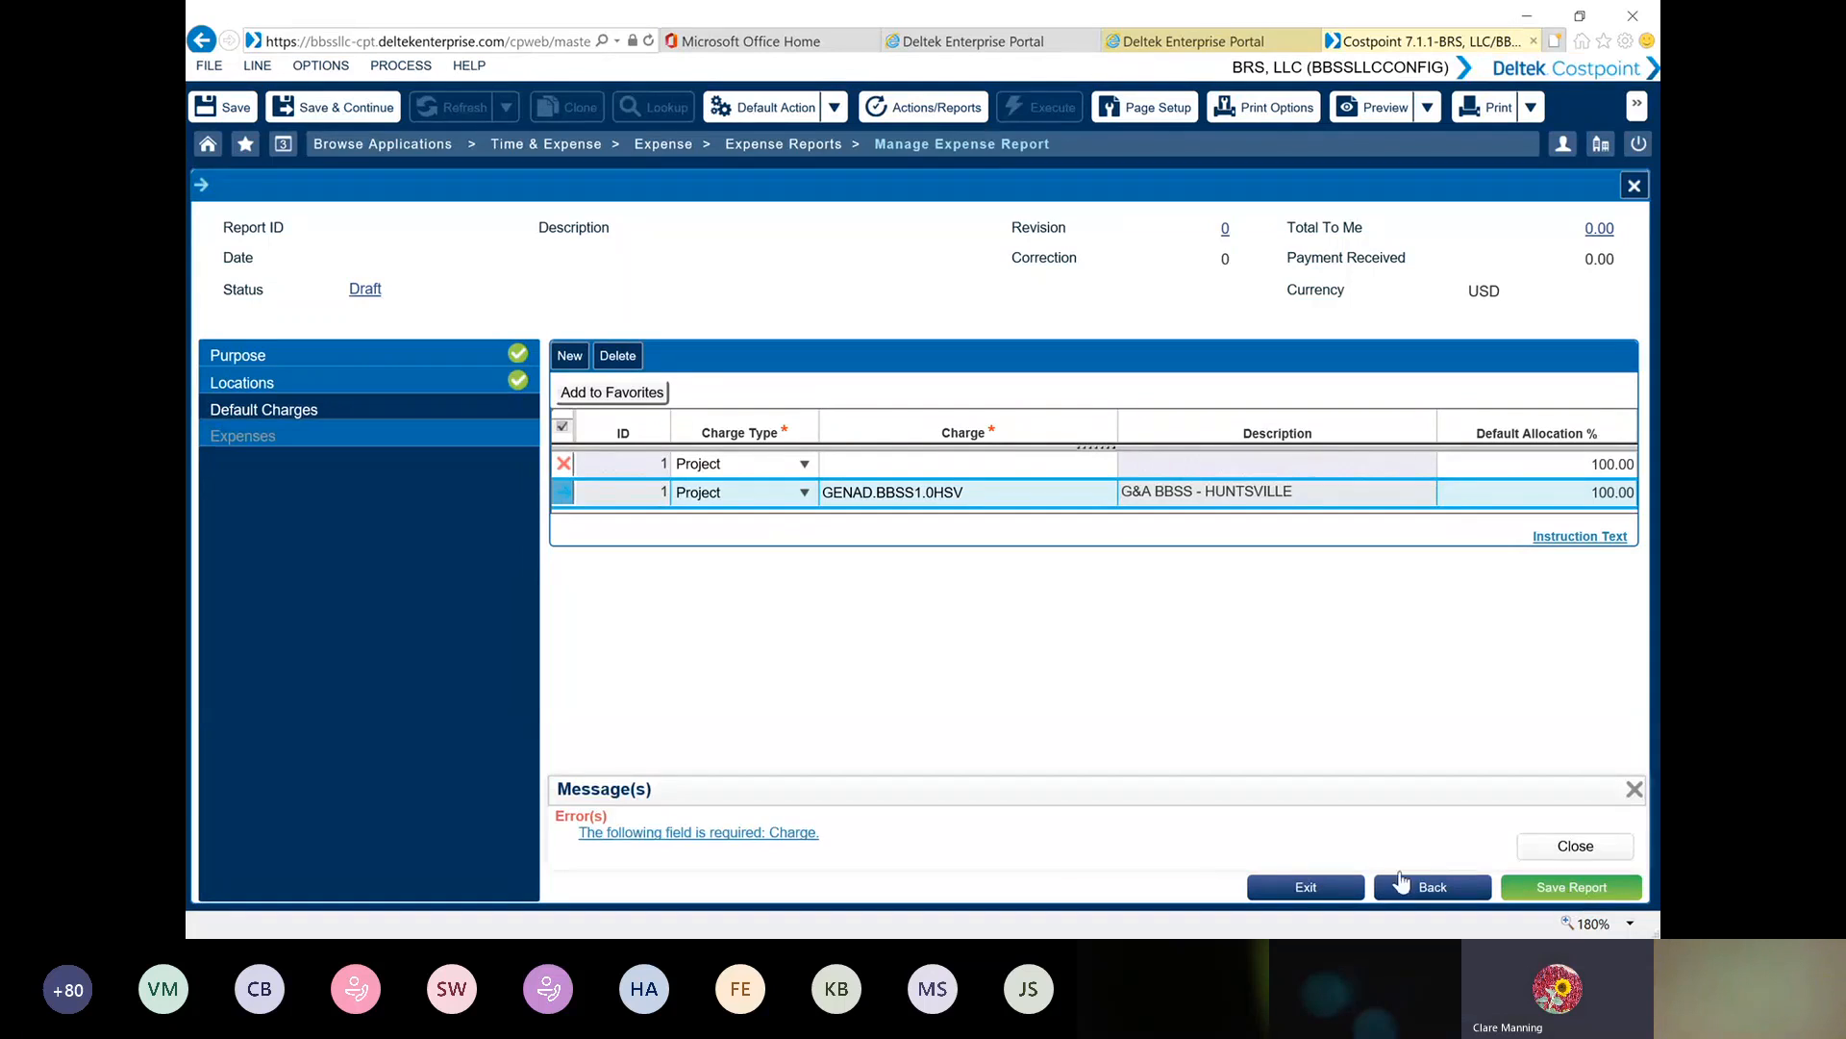
{"action": "left_click", "coordinate": [759, 834]}
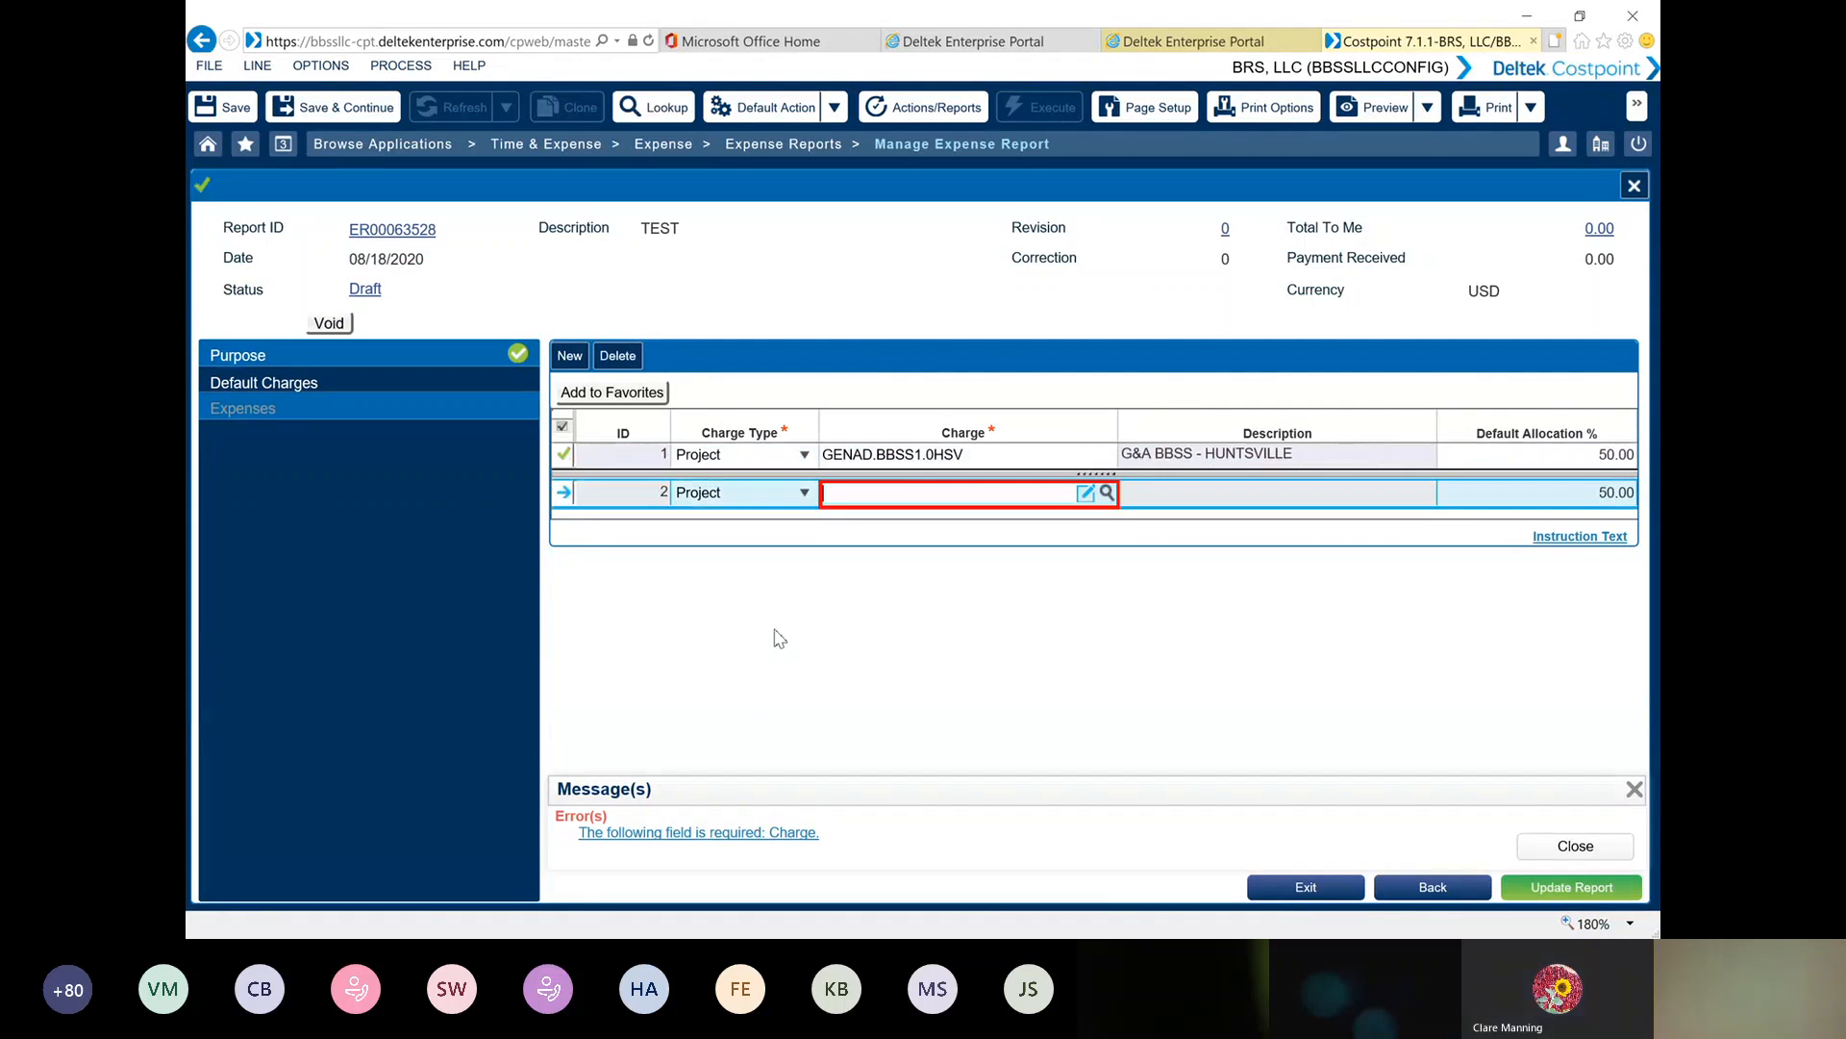
Delete the blank second default charge line and update the TEST report to continue to its expenses
{"action": "left_click", "coordinate": [567, 495]}
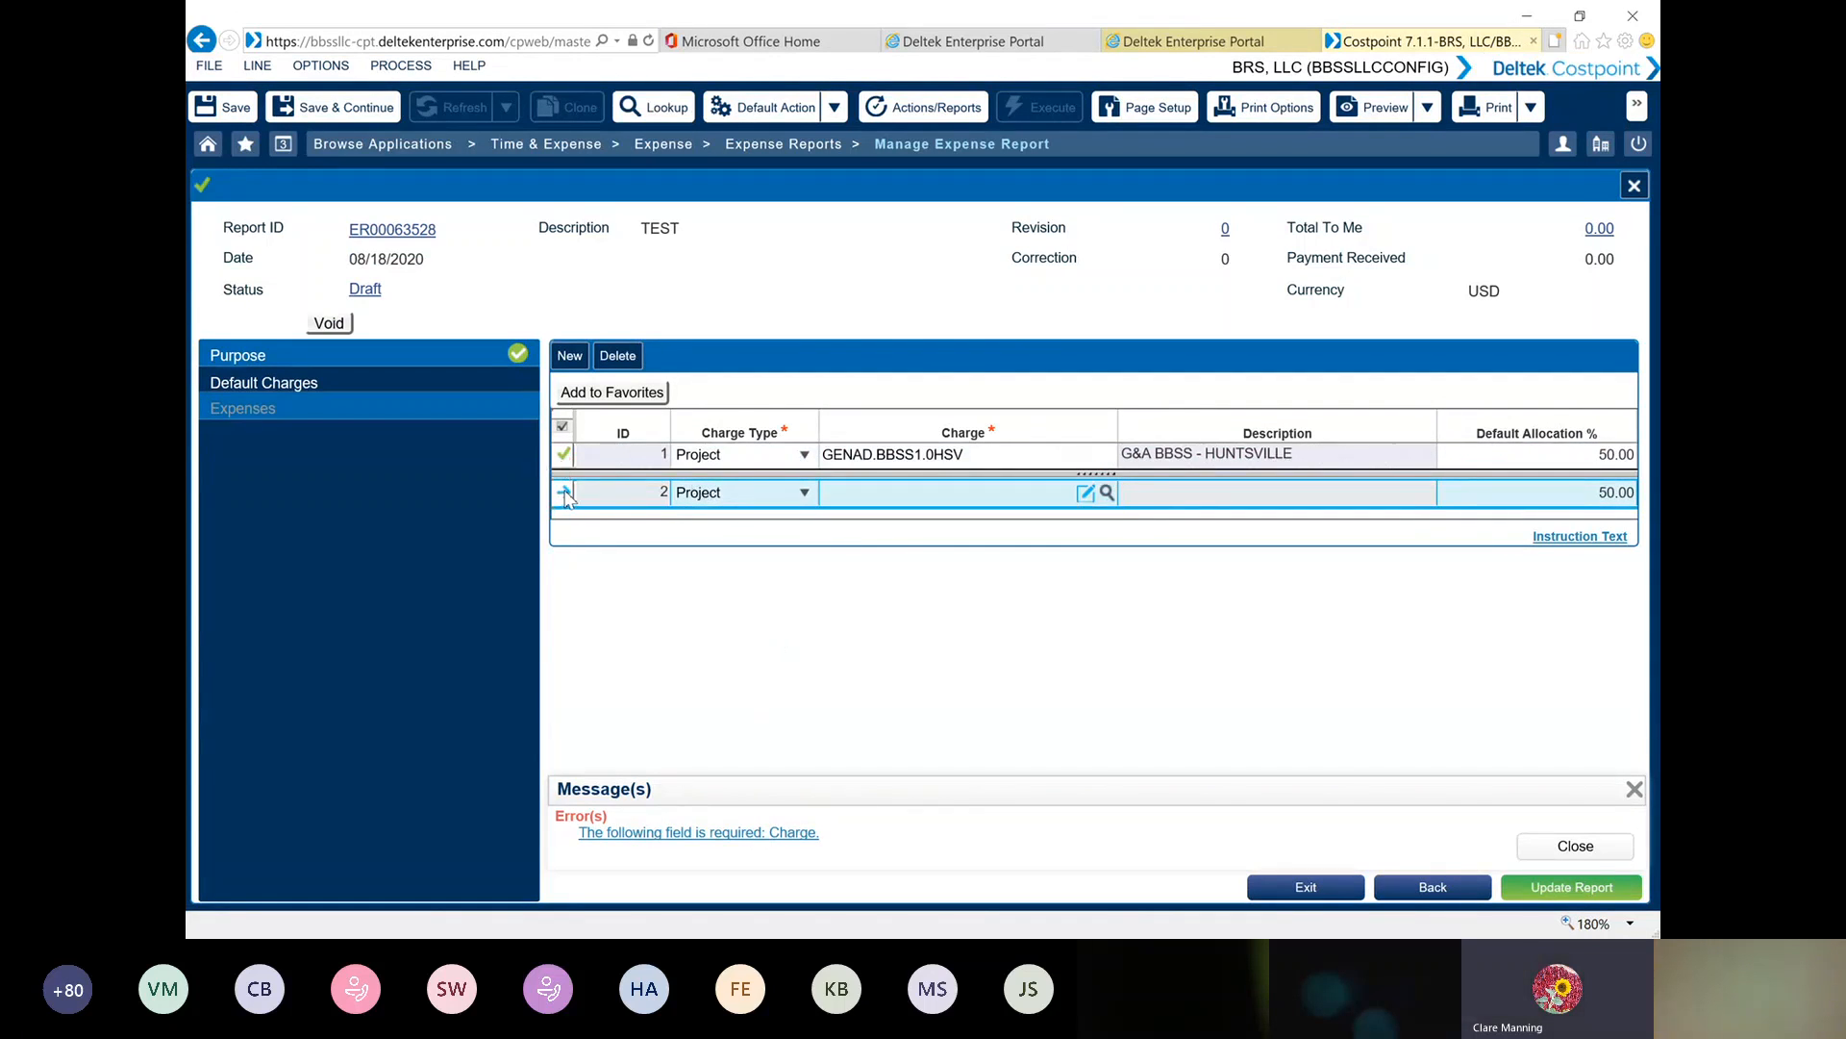
{"action": "left_click", "coordinate": [617, 355]}
{"action": "left_click", "coordinate": [1590, 889]}
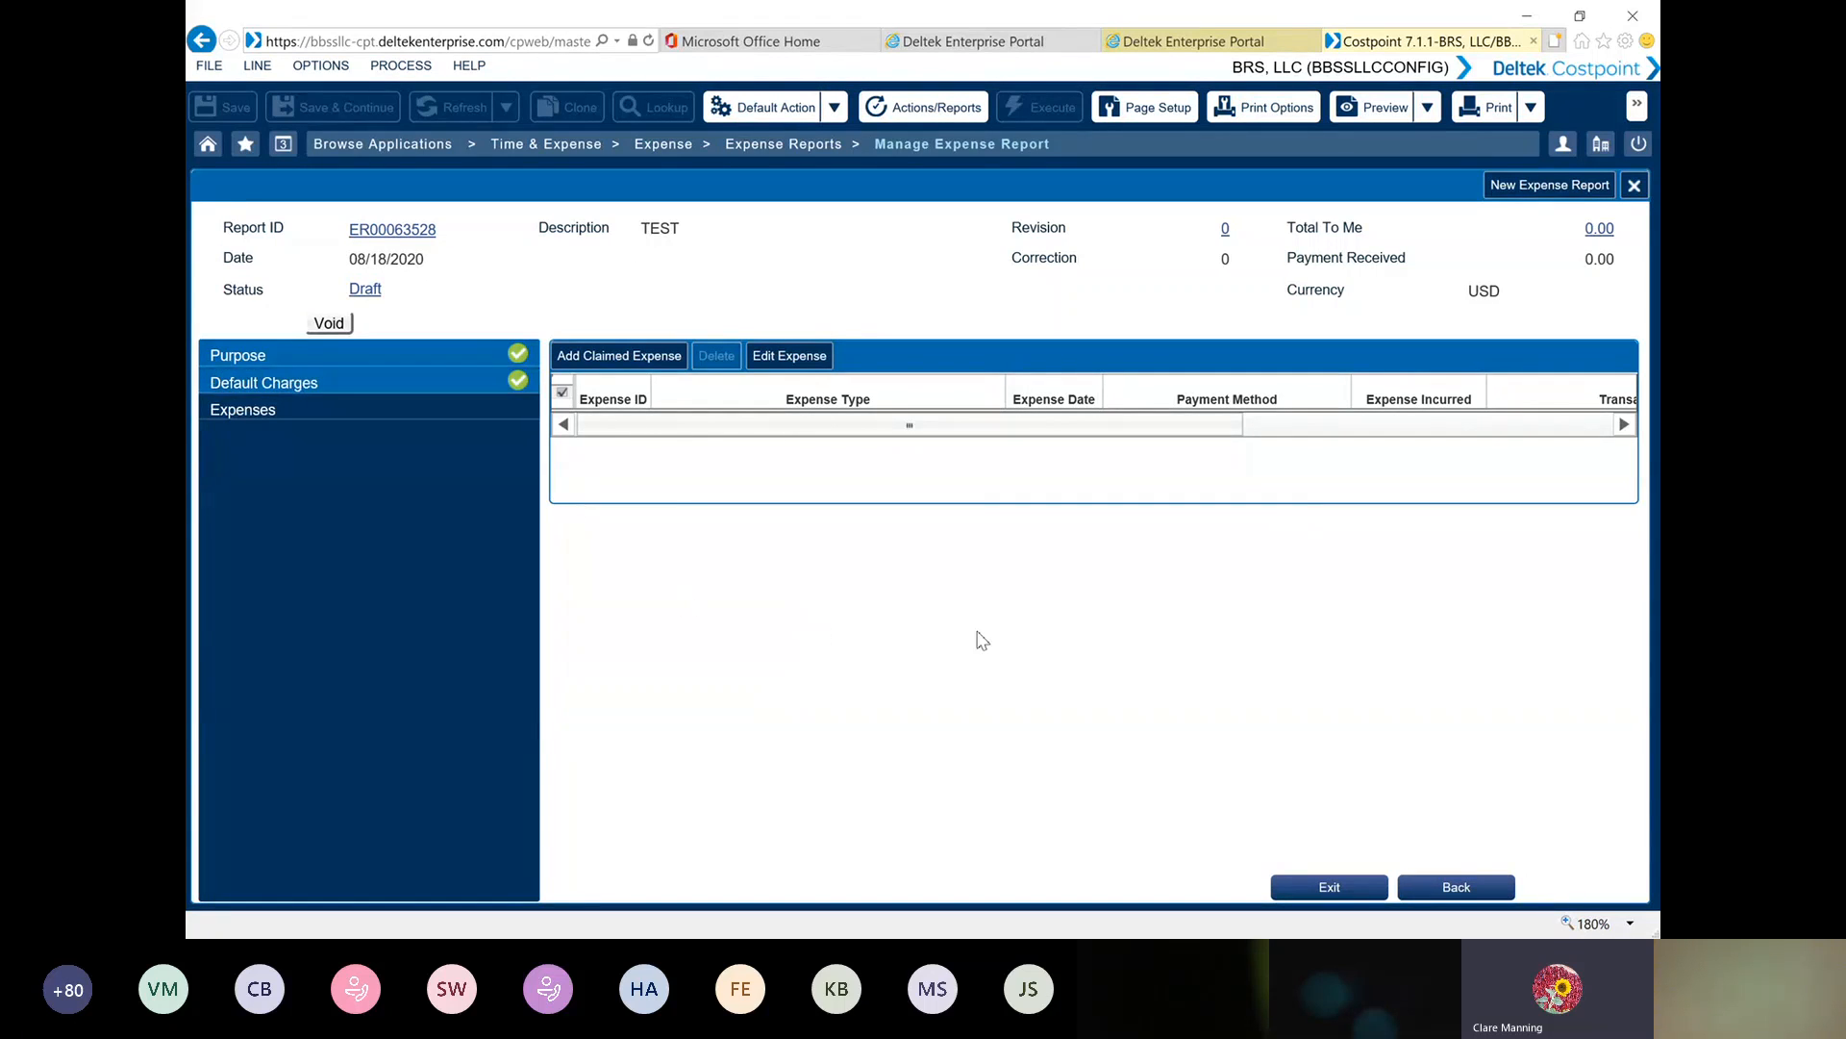
Start a claimed expense of type AIRFARE-BBSS - Airfare/Taxi, continue to its details, and exit the entry without saving
{"action": "left_click", "coordinate": [651, 363]}
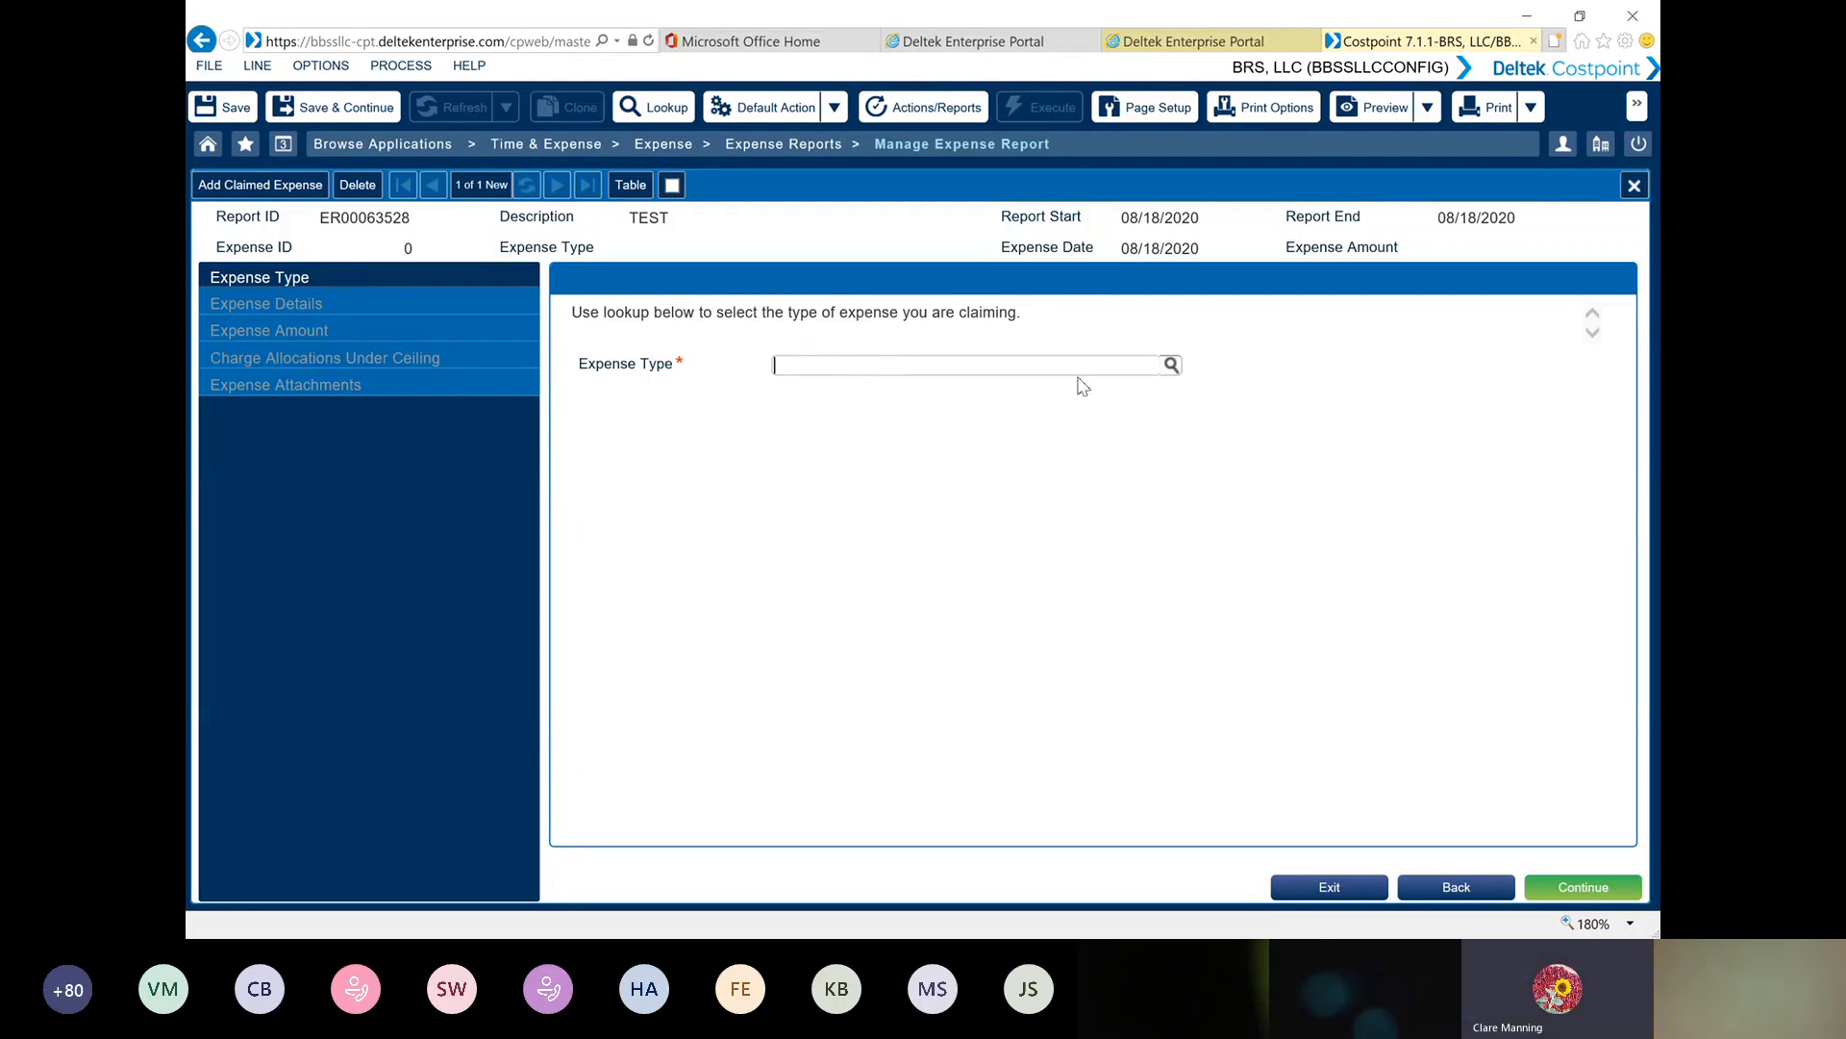
{"action": "left_click", "coordinate": [1171, 366]}
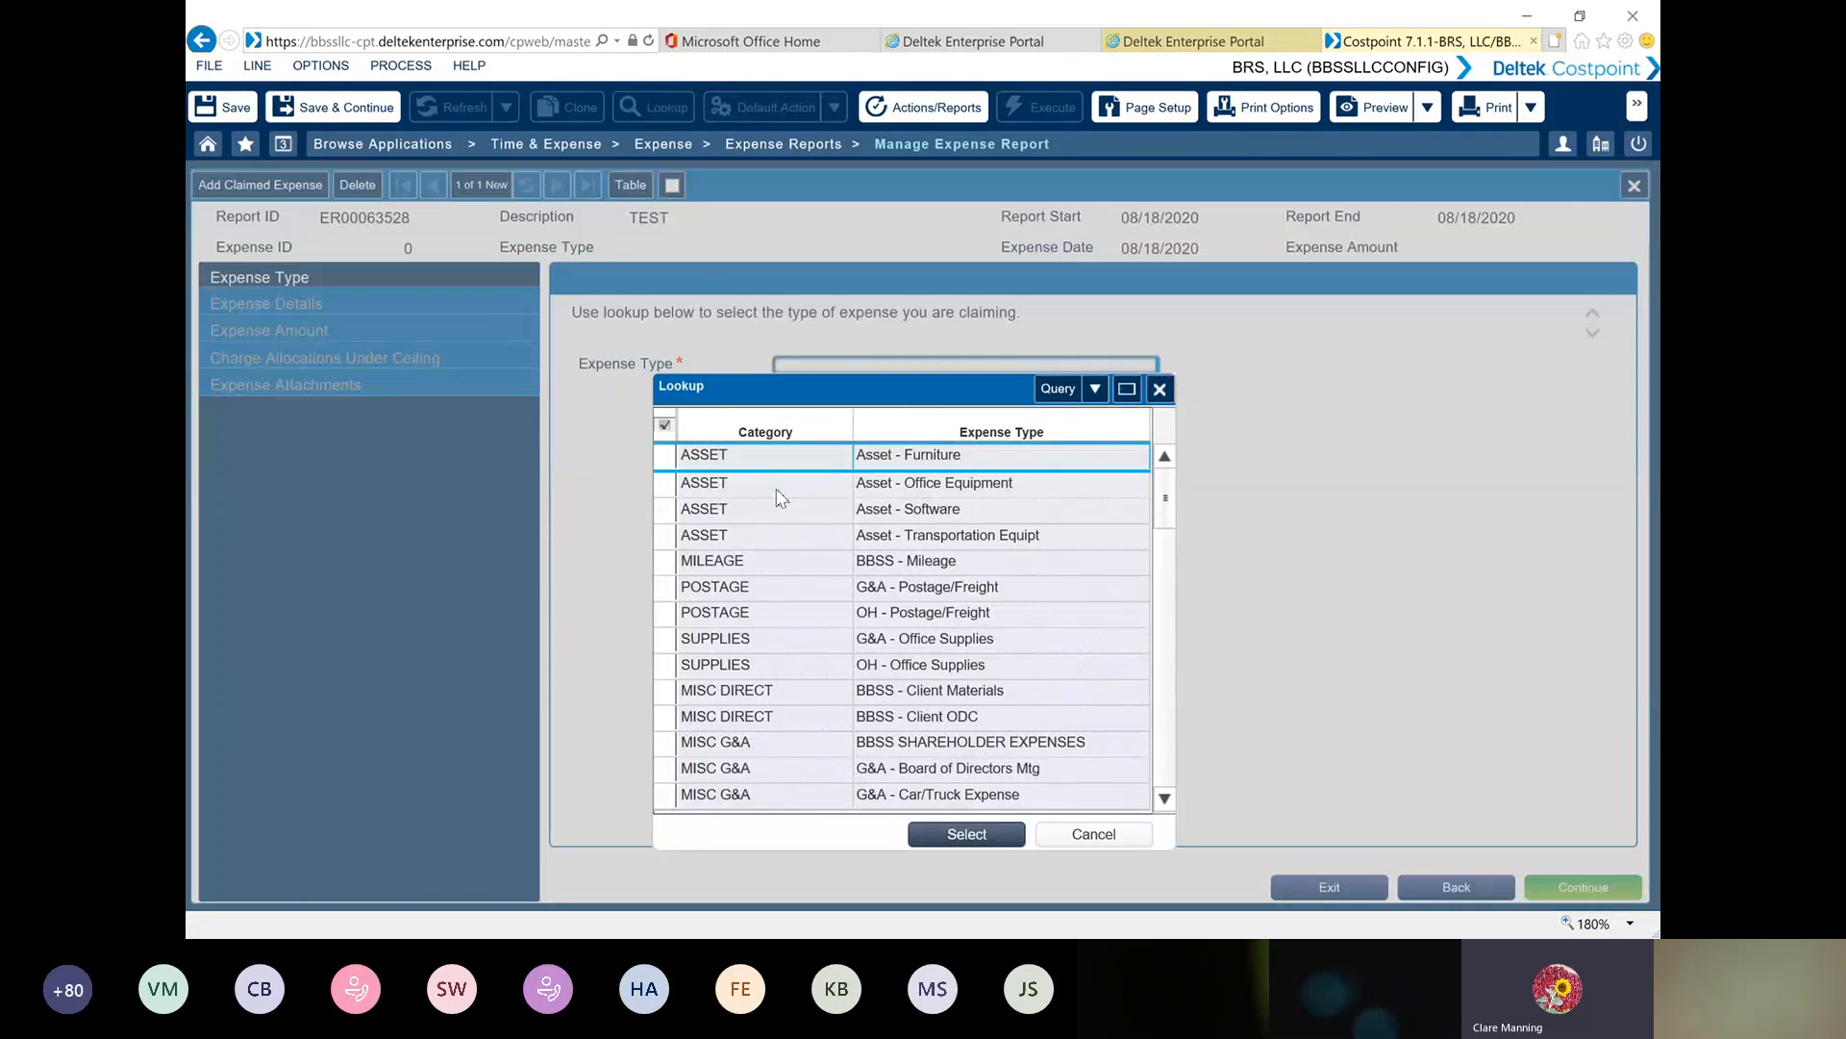
{"action": "scroll", "coordinate": [741, 529], "scroll_direction": "down", "scroll_amount": 3}
{"action": "scroll", "coordinate": [736, 528], "scroll_direction": "down", "scroll_amount": 10}
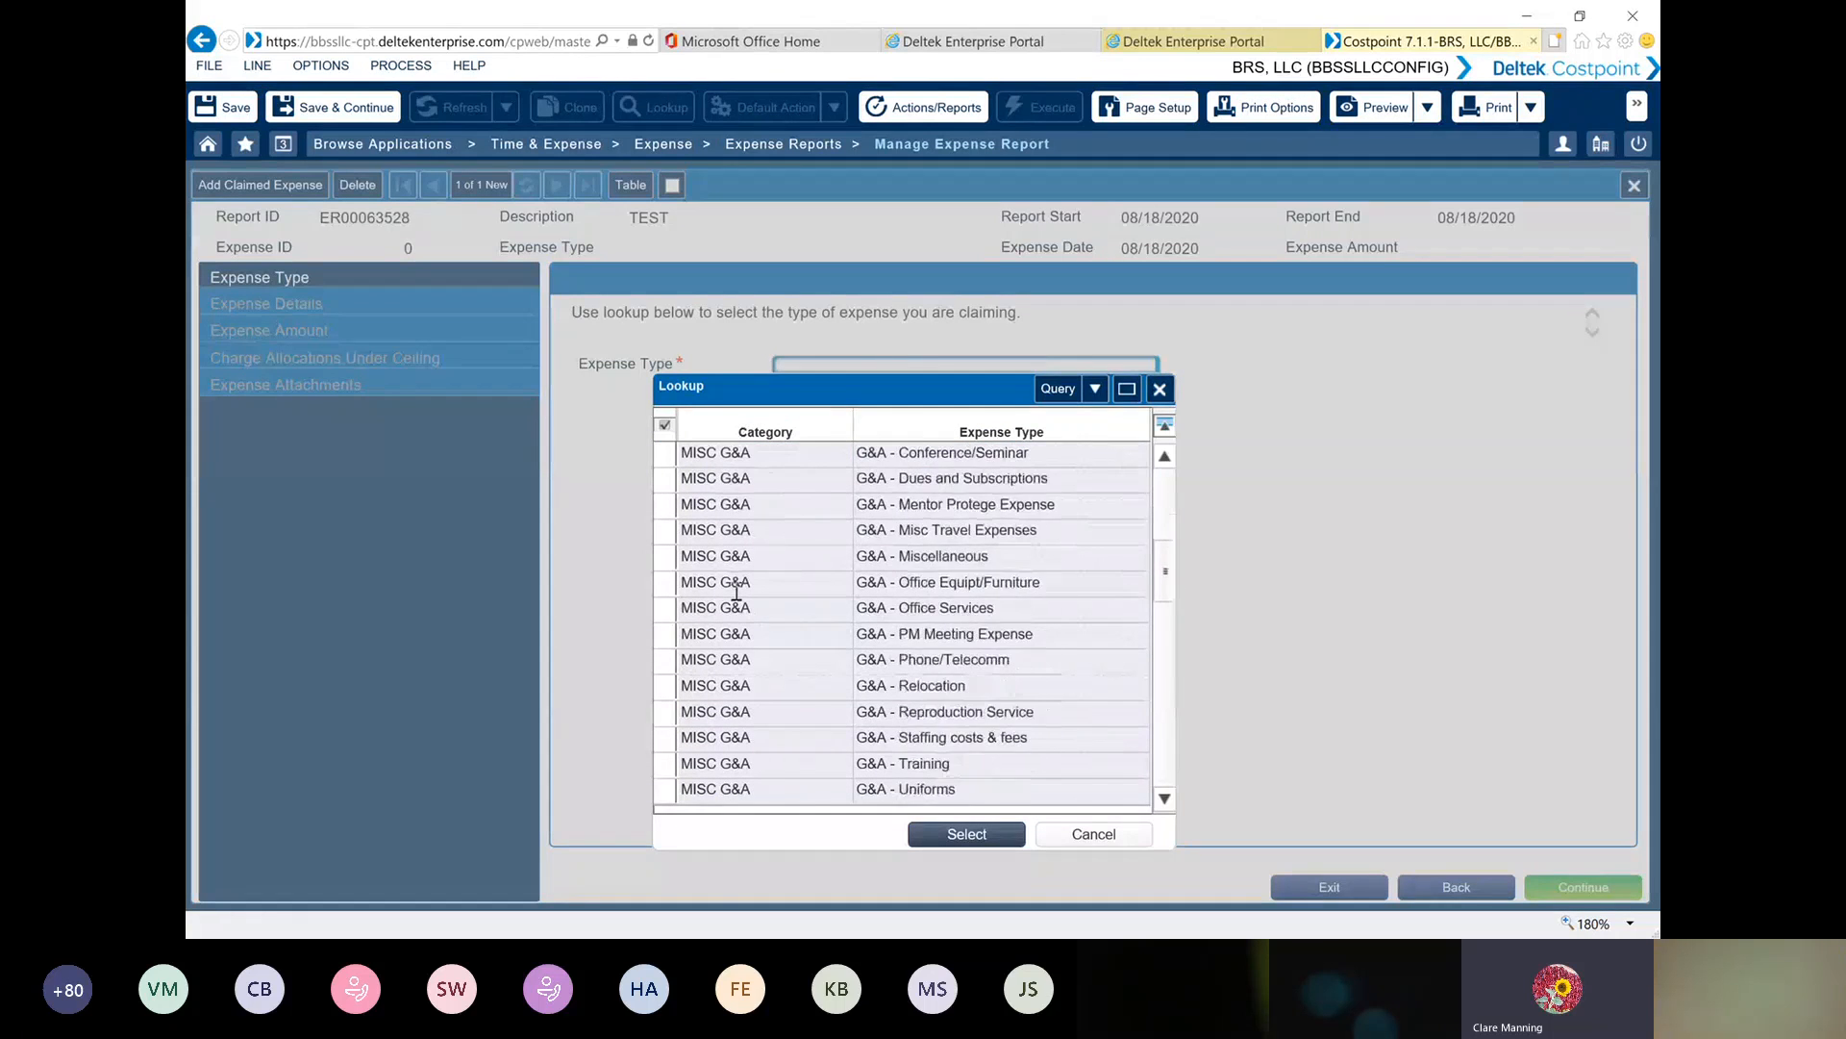
{"action": "scroll", "coordinate": [743, 645], "scroll_direction": "down", "scroll_amount": 8}
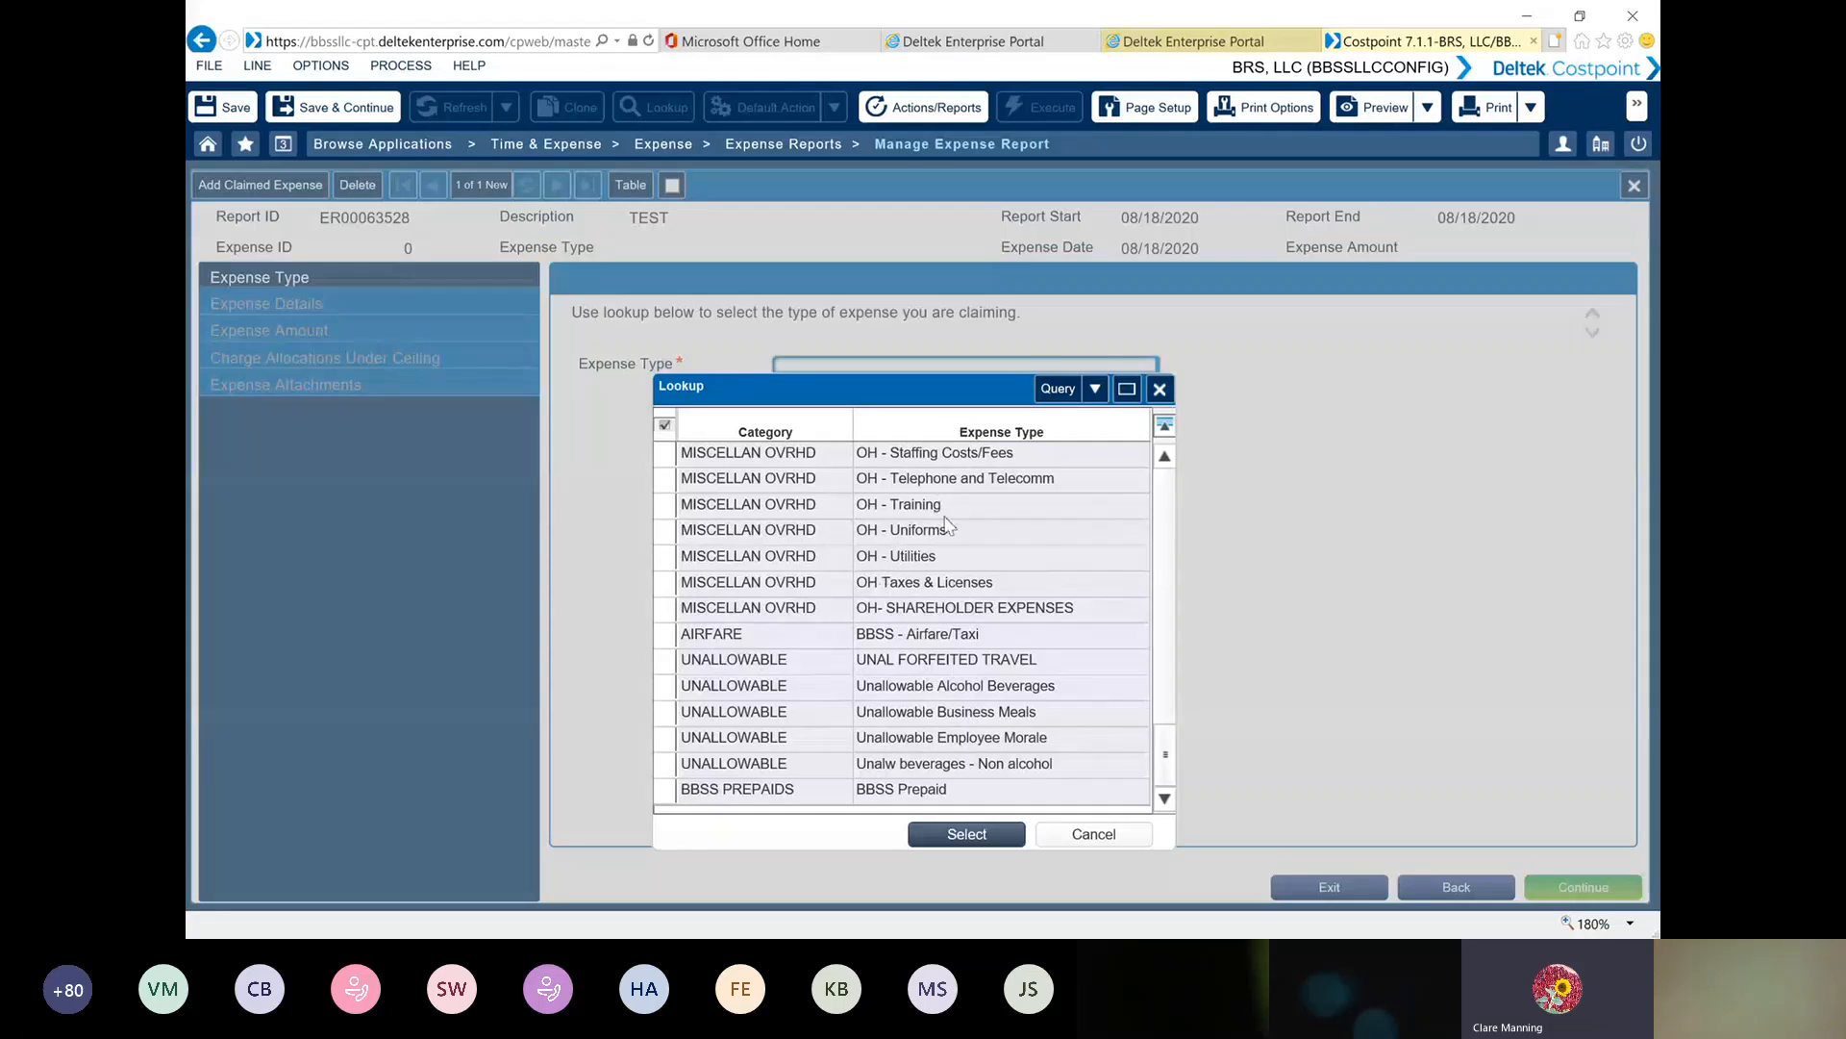
{"action": "left_click", "coordinate": [664, 638]}
{"action": "double_click", "coordinate": [664, 639]}
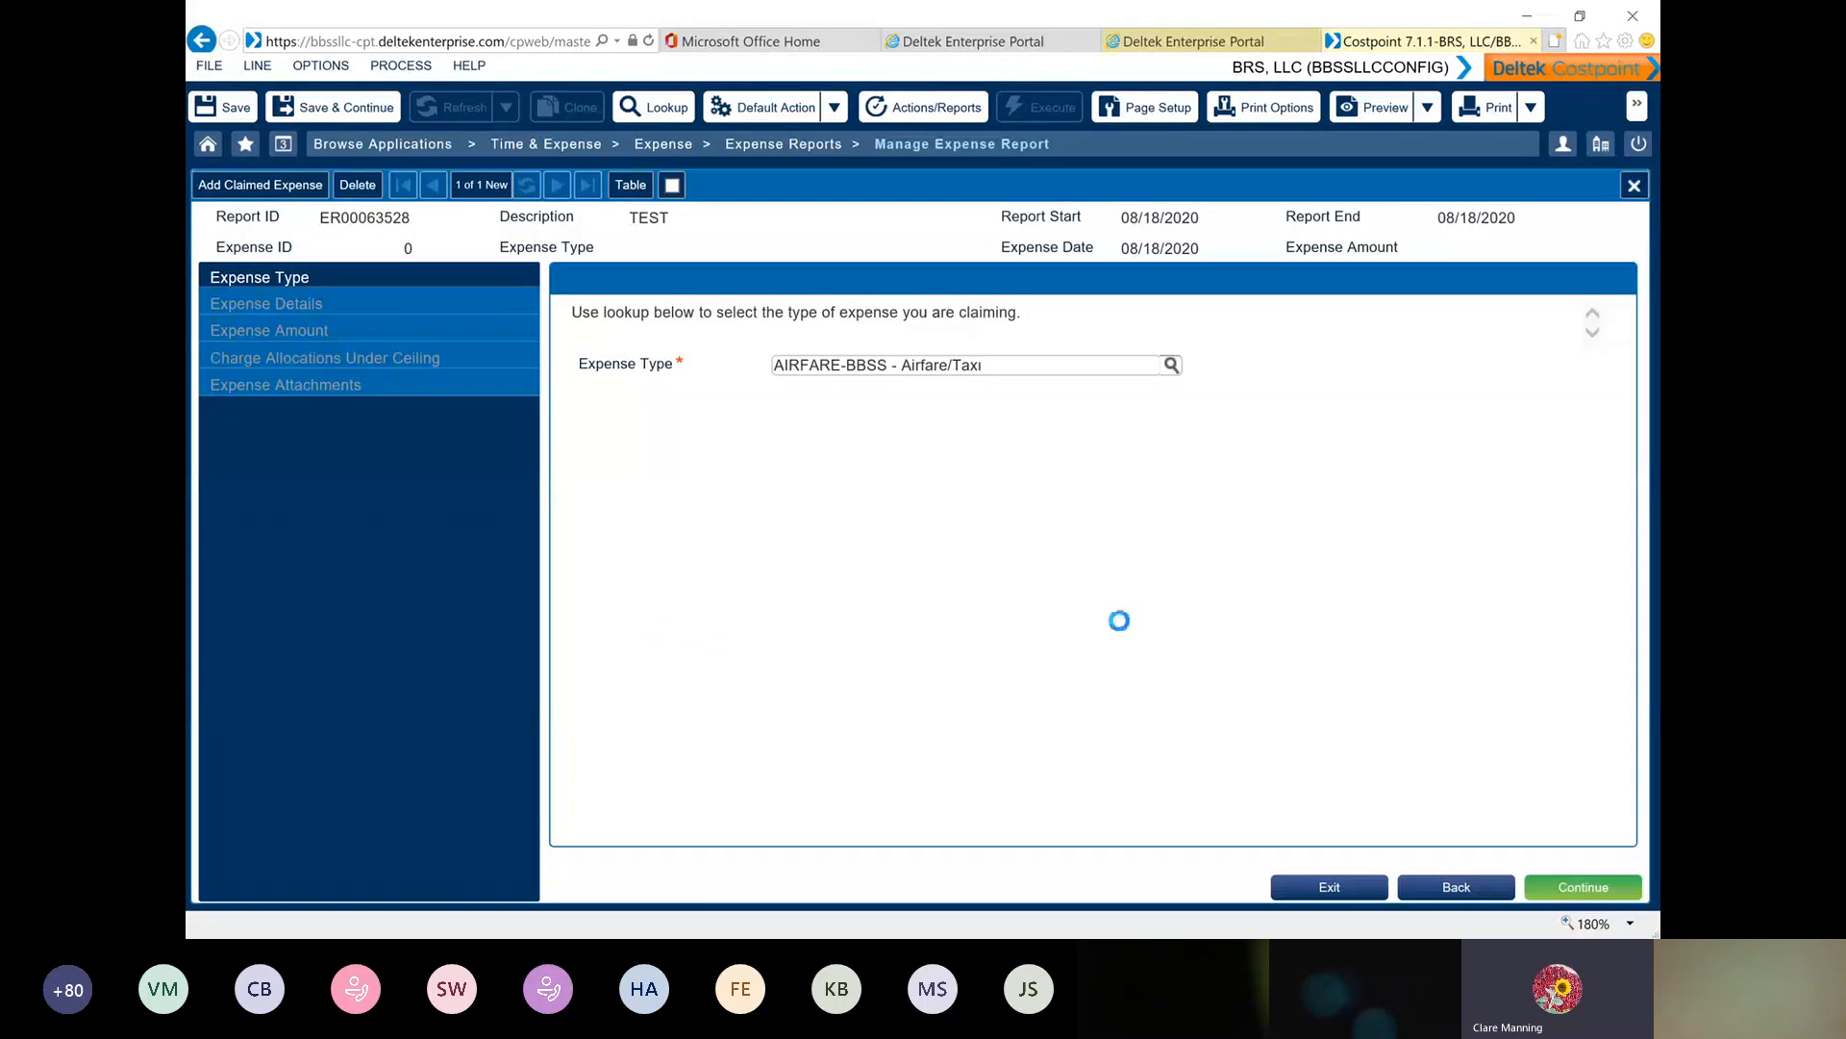
{"action": "left_click", "coordinate": [1585, 893]}
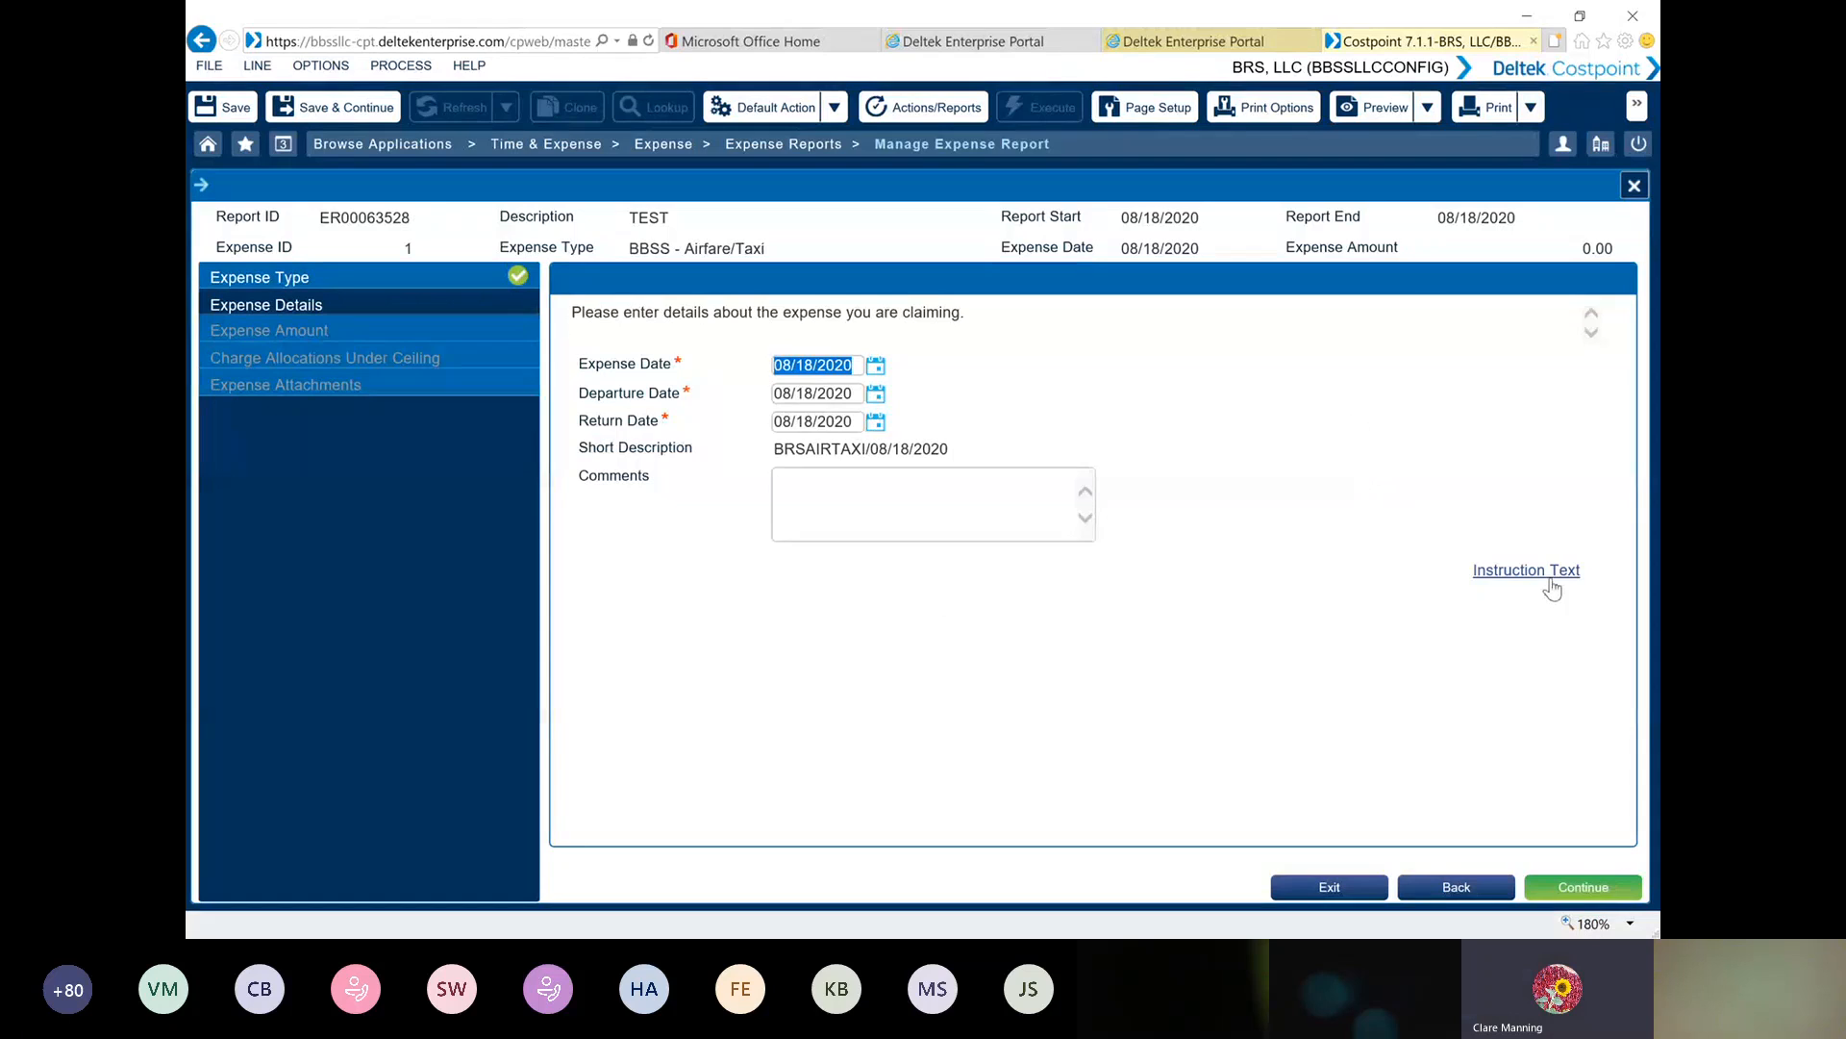
{"action": "left_click", "coordinate": [1332, 889]}
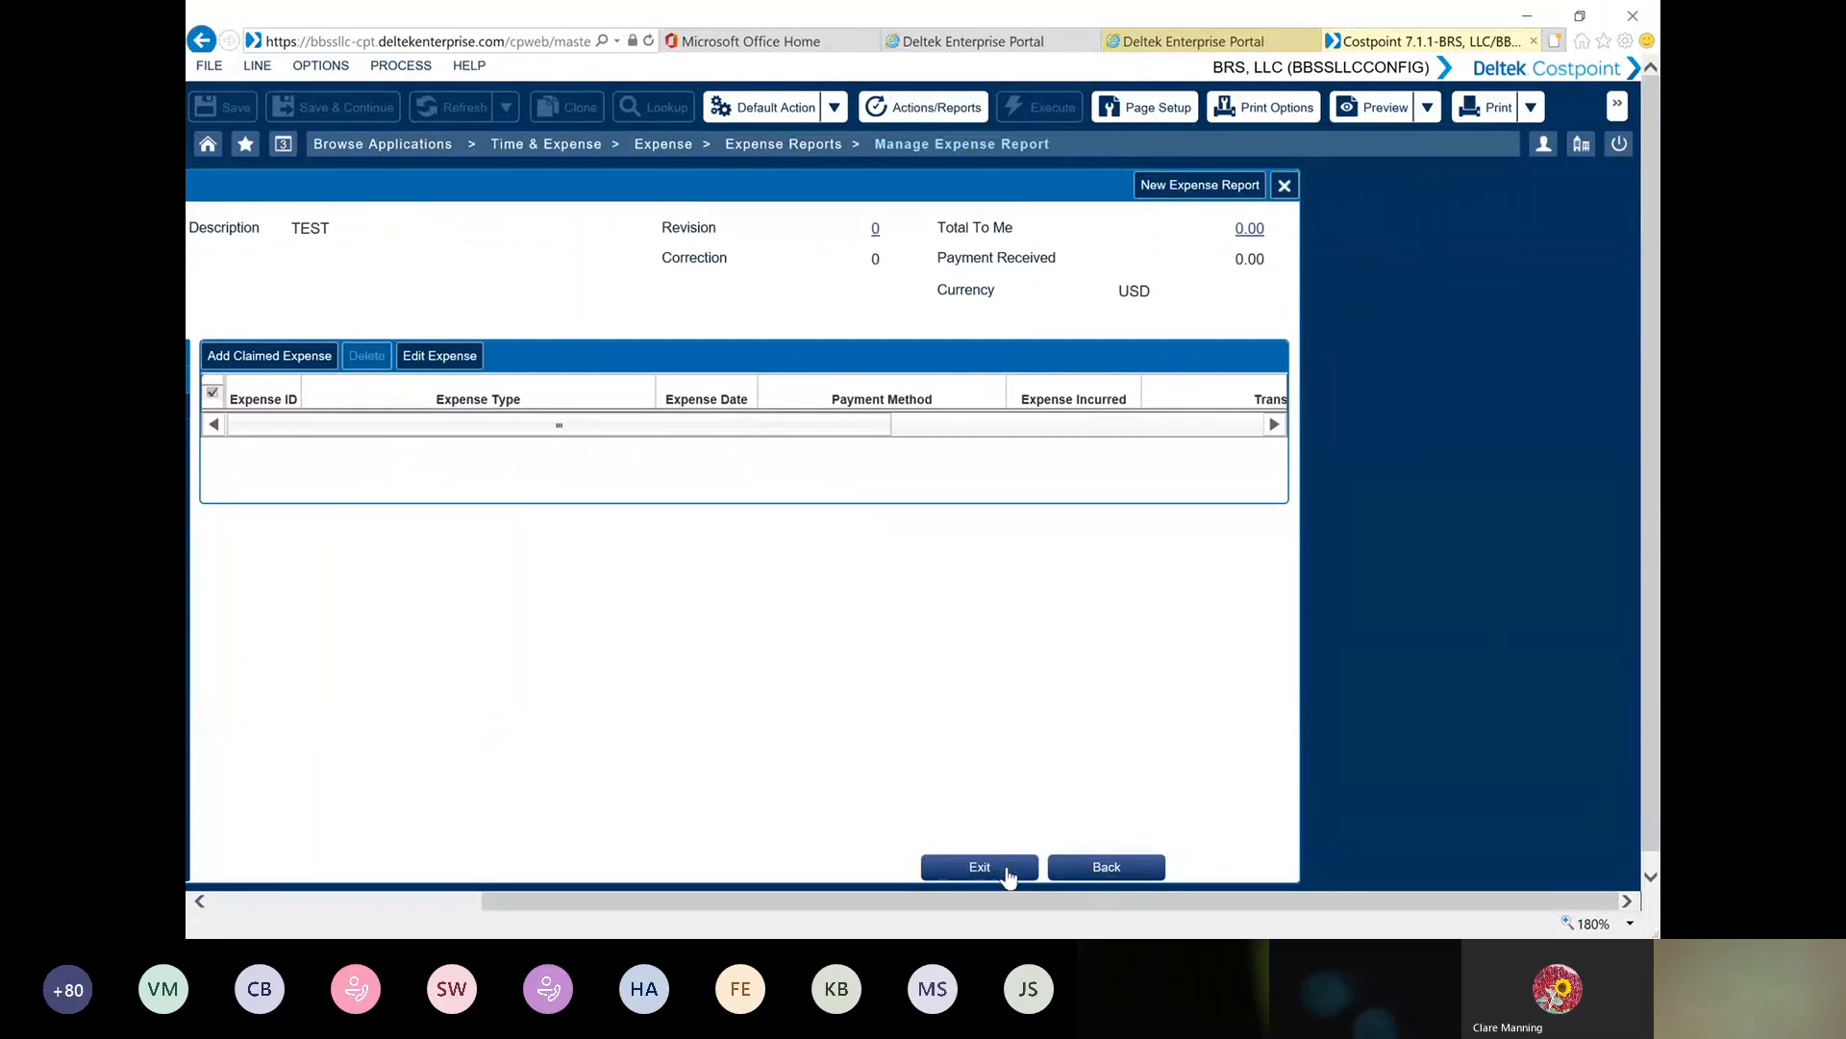
Switch to draft report ER00063551, add a claimed expense of type LODGING-BBSS - Lodging, and continue to its details
{"action": "left_click", "coordinate": [979, 871]}
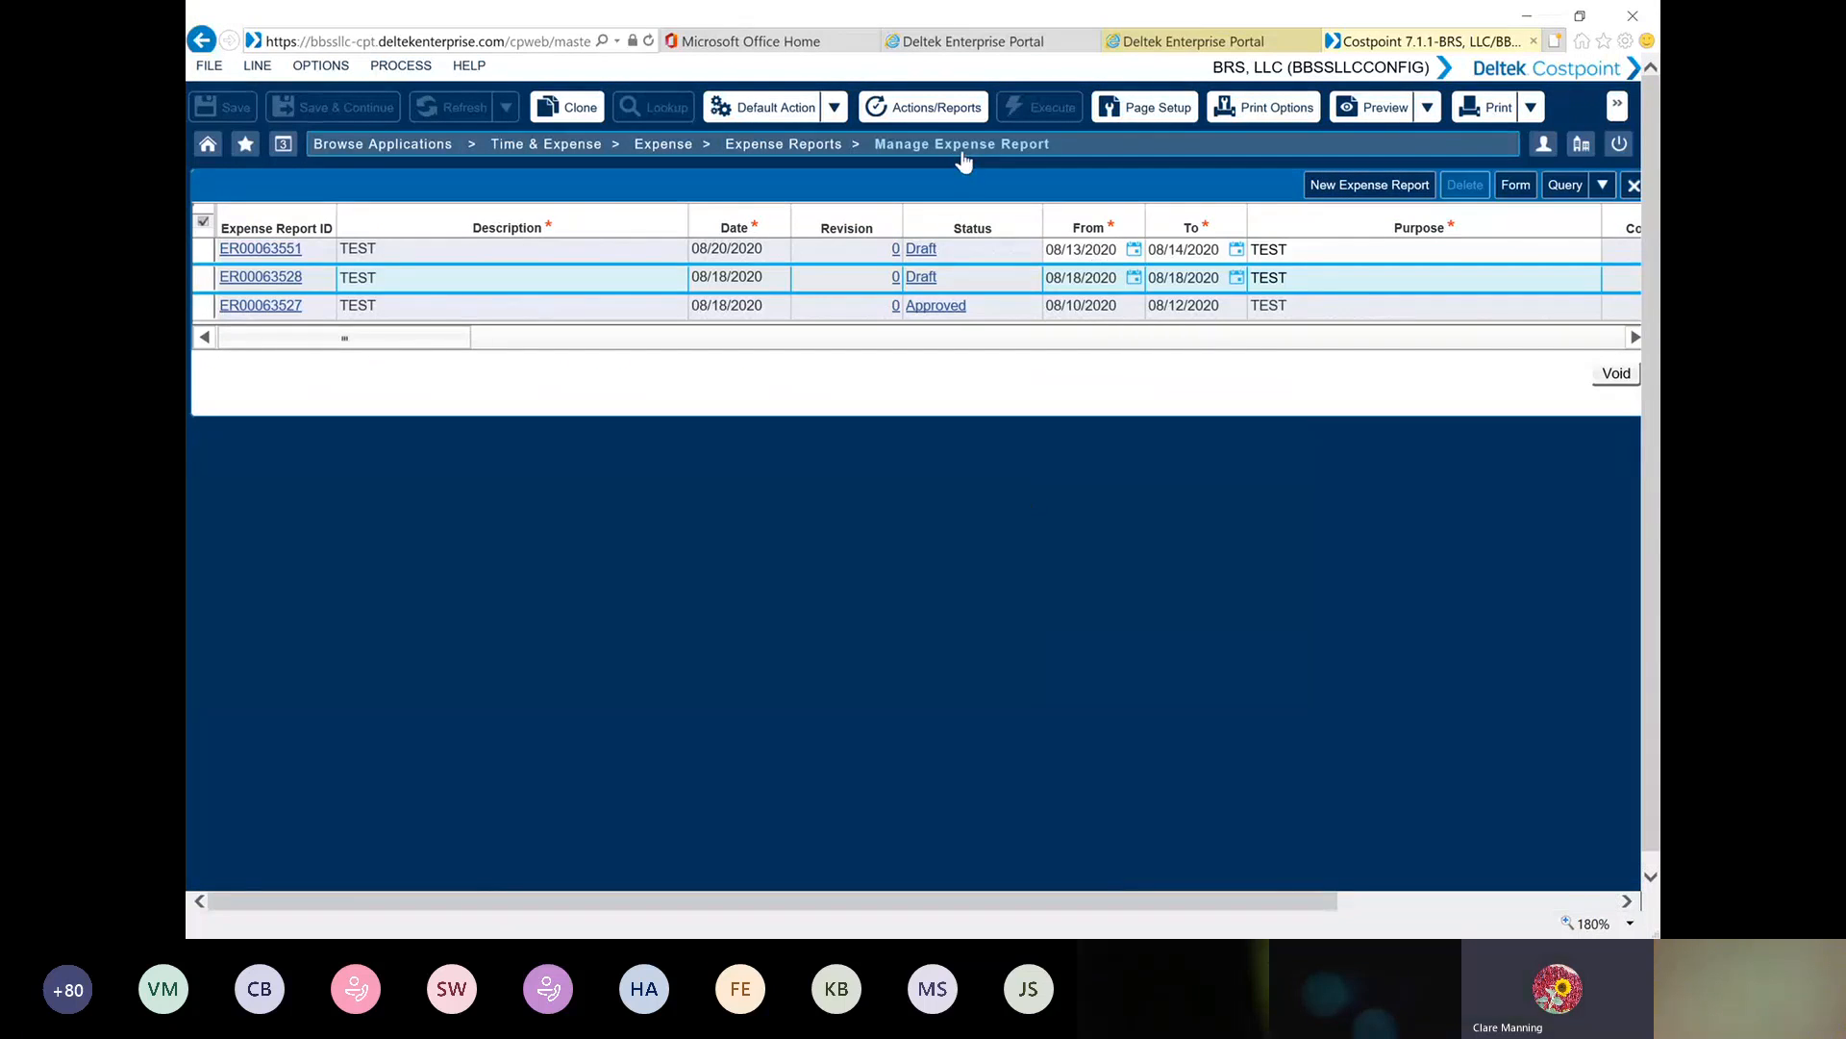
{"action": "double_click", "coordinate": [202, 255]}
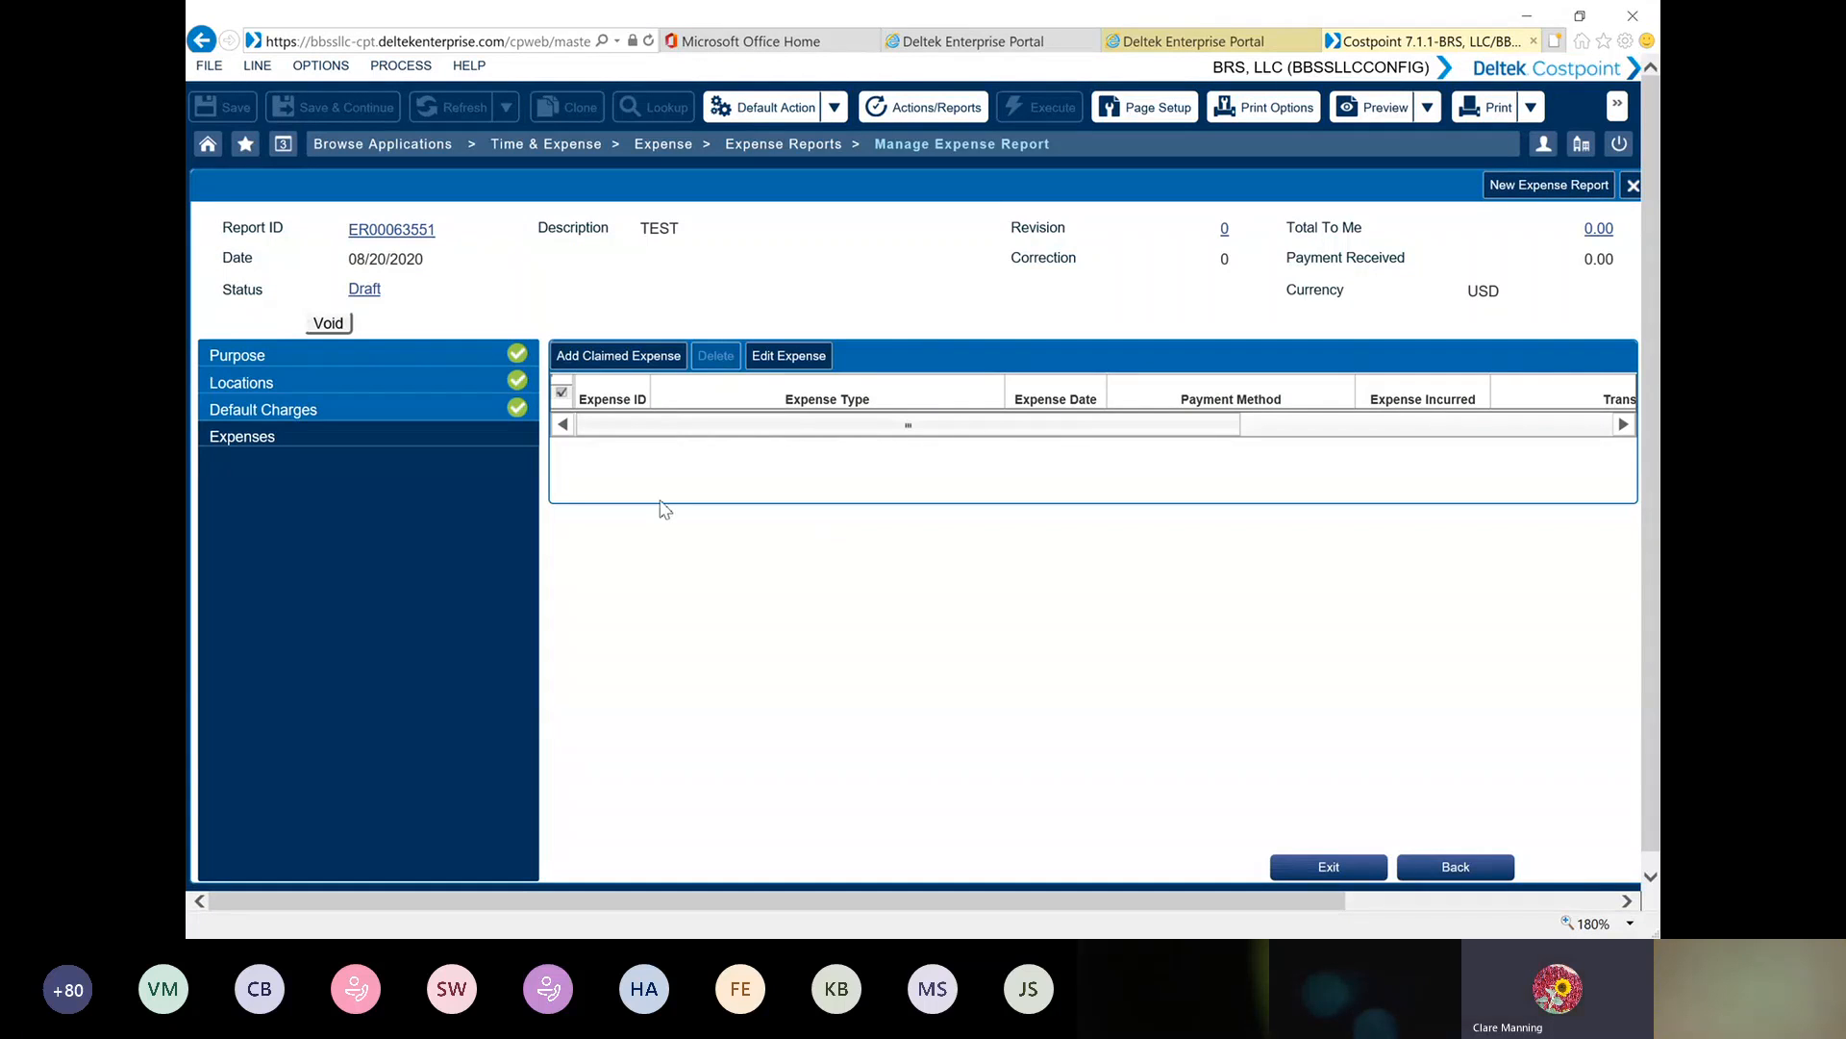
{"action": "left_click", "coordinate": [619, 355]}
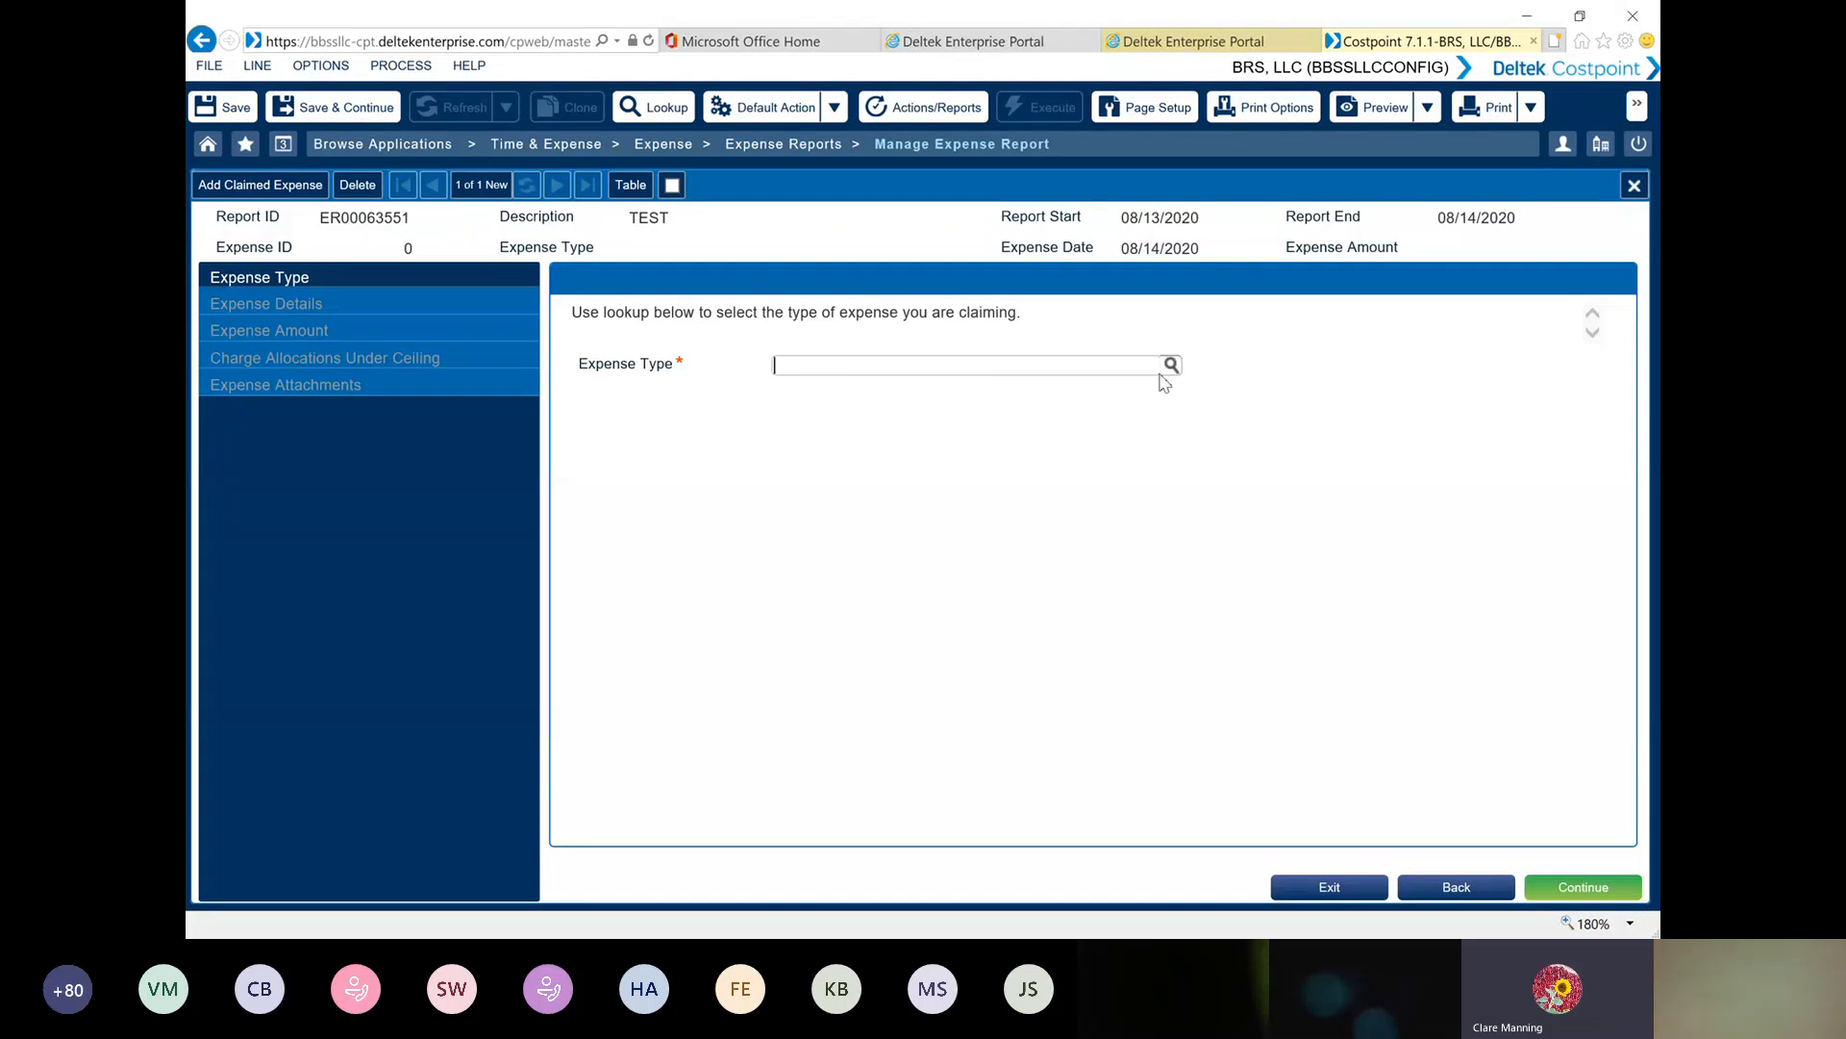
{"action": "left_click", "coordinate": [1171, 364]}
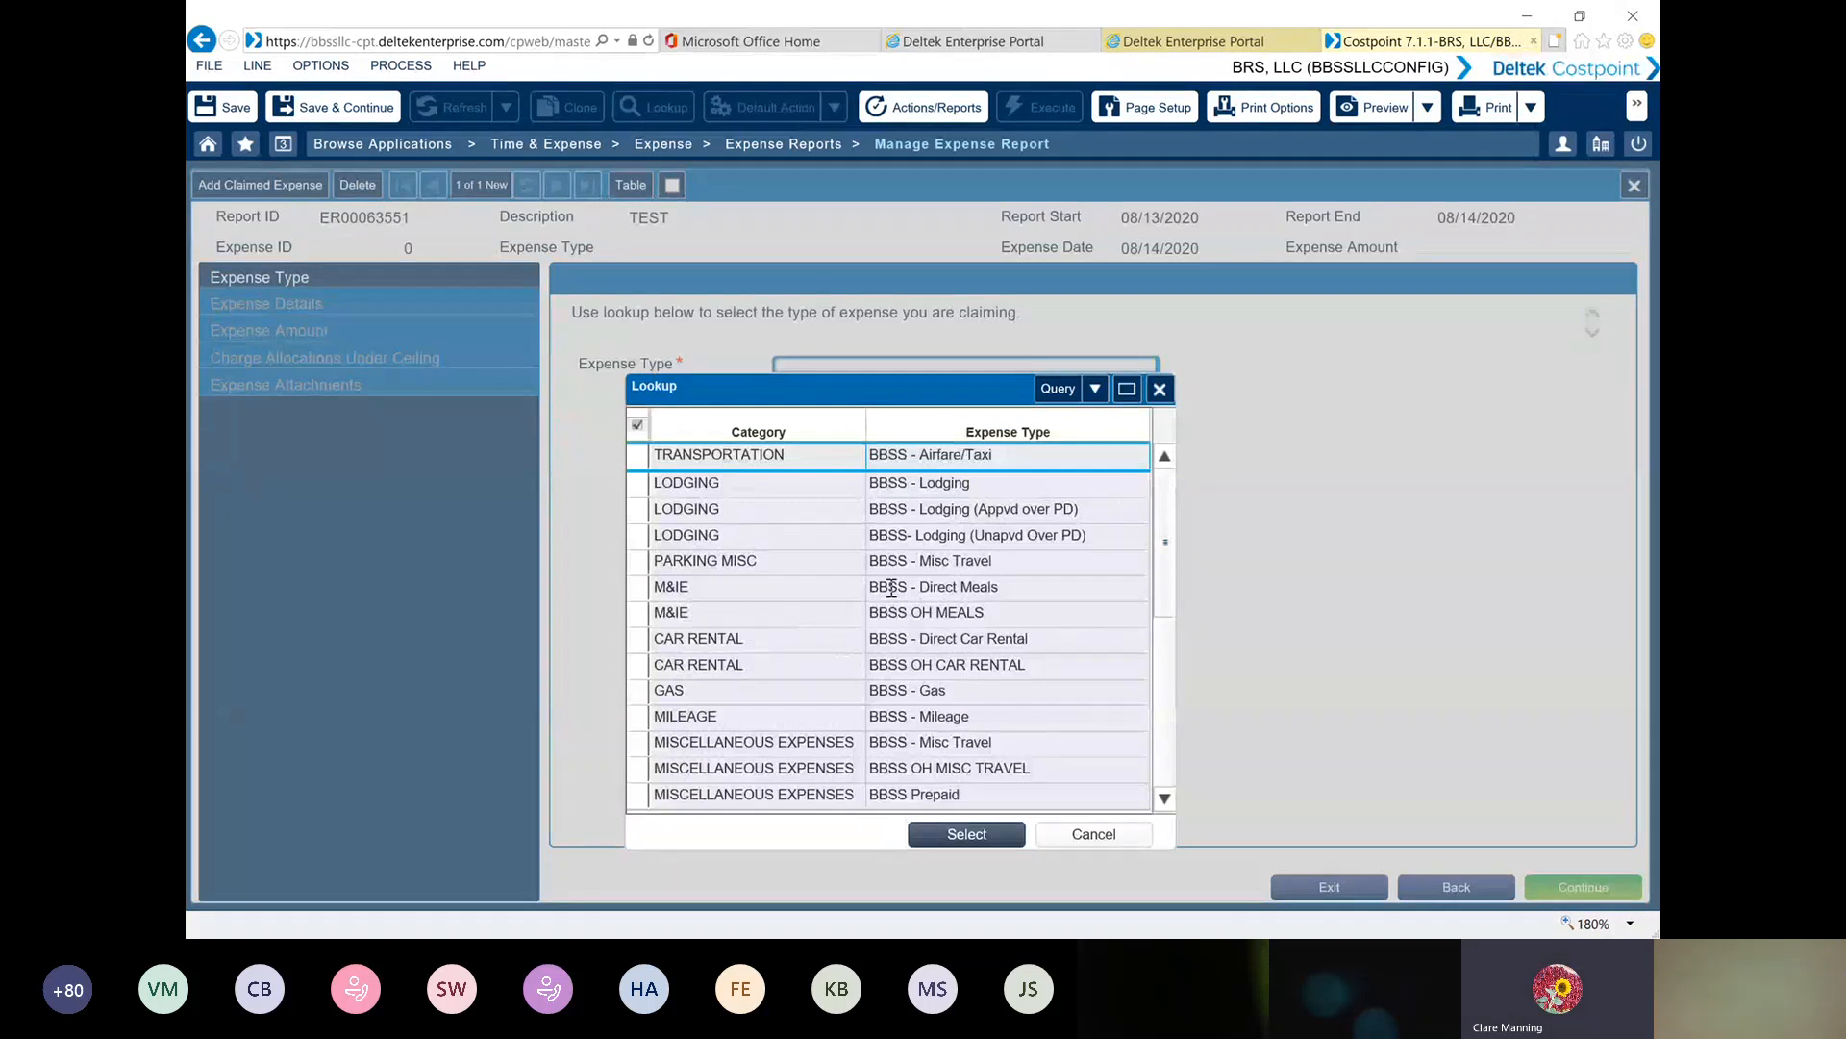
{"action": "double_click", "coordinate": [646, 491]}
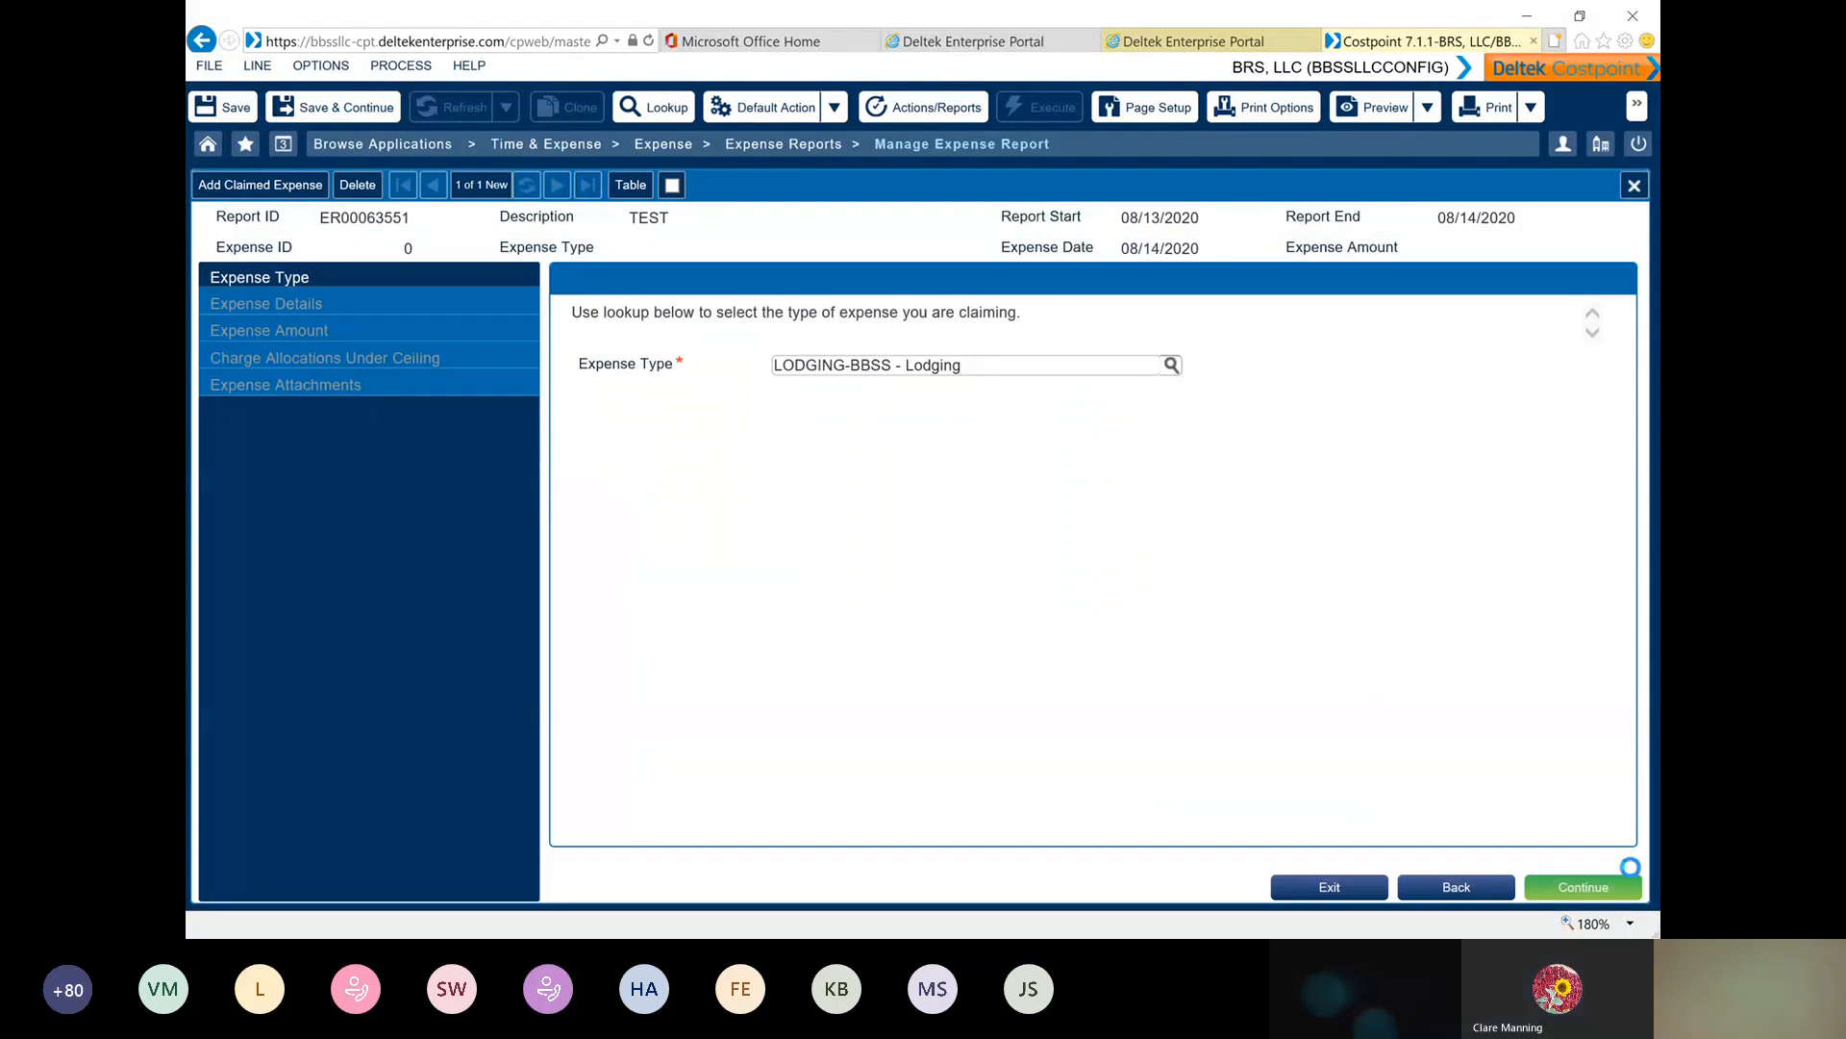
{"action": "left_click", "coordinate": [1603, 895]}
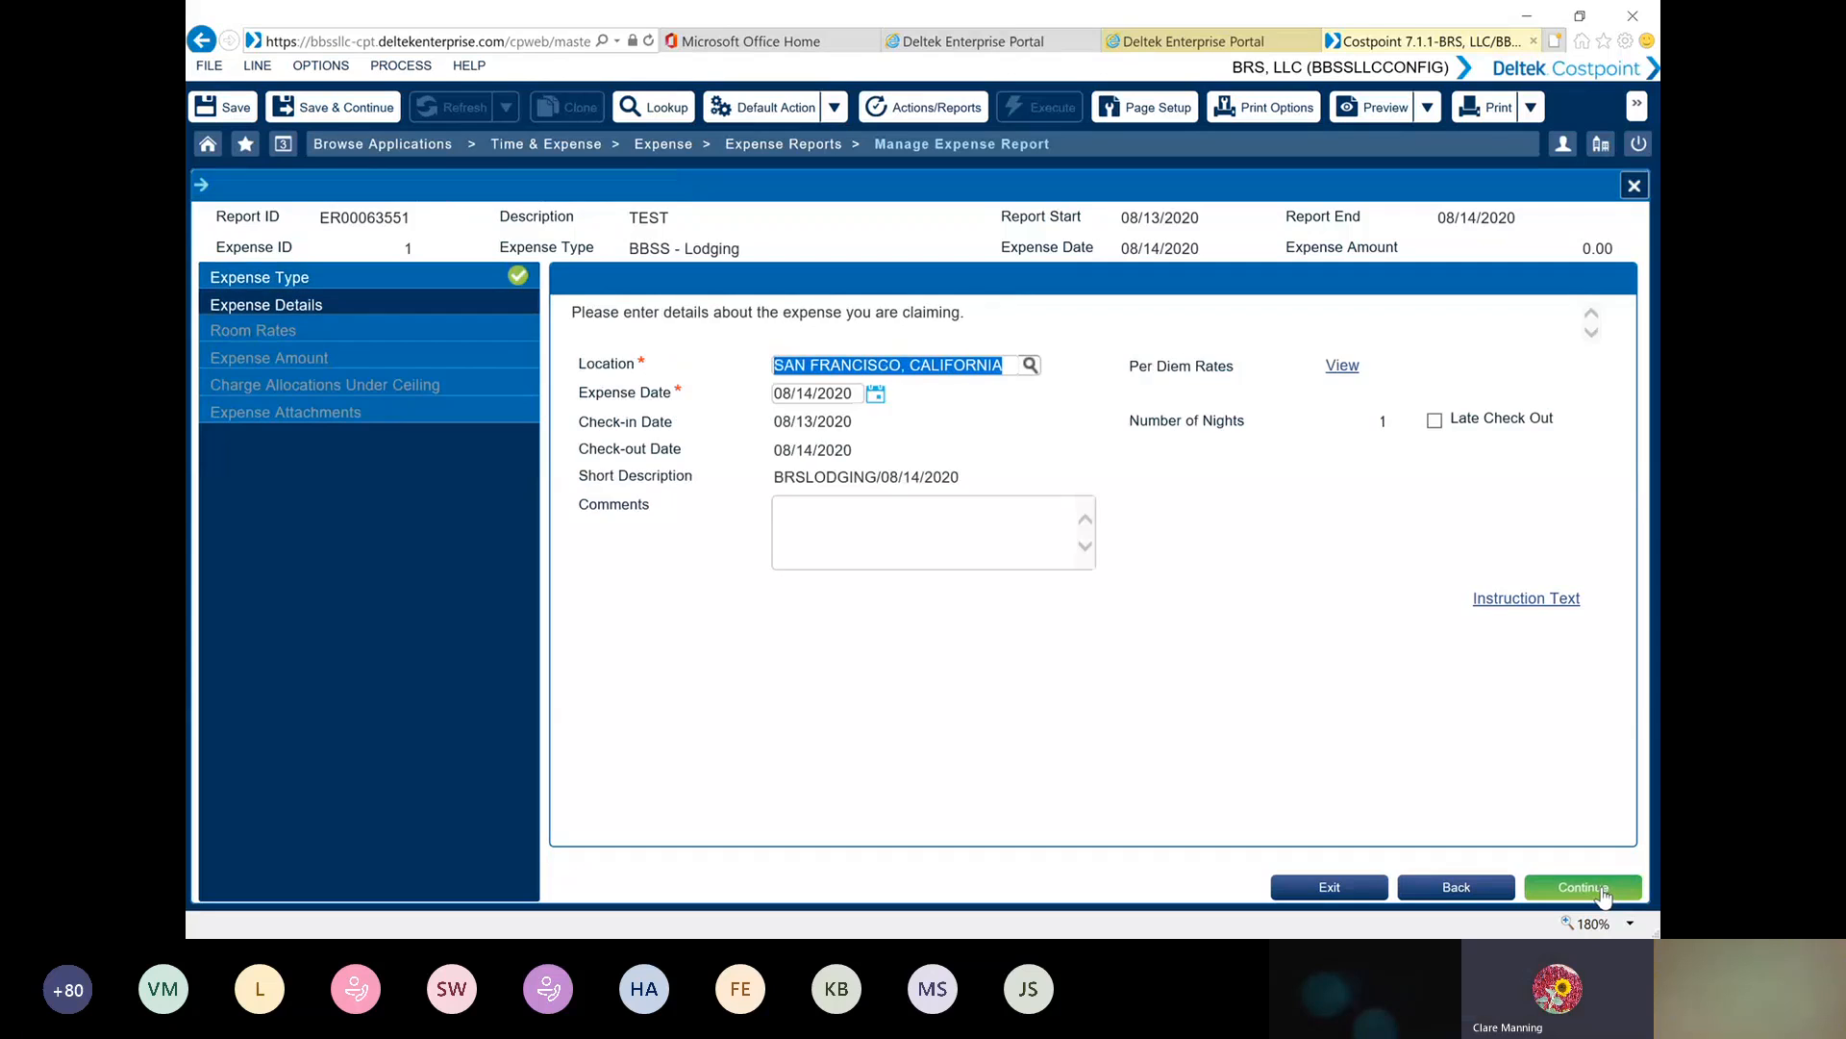
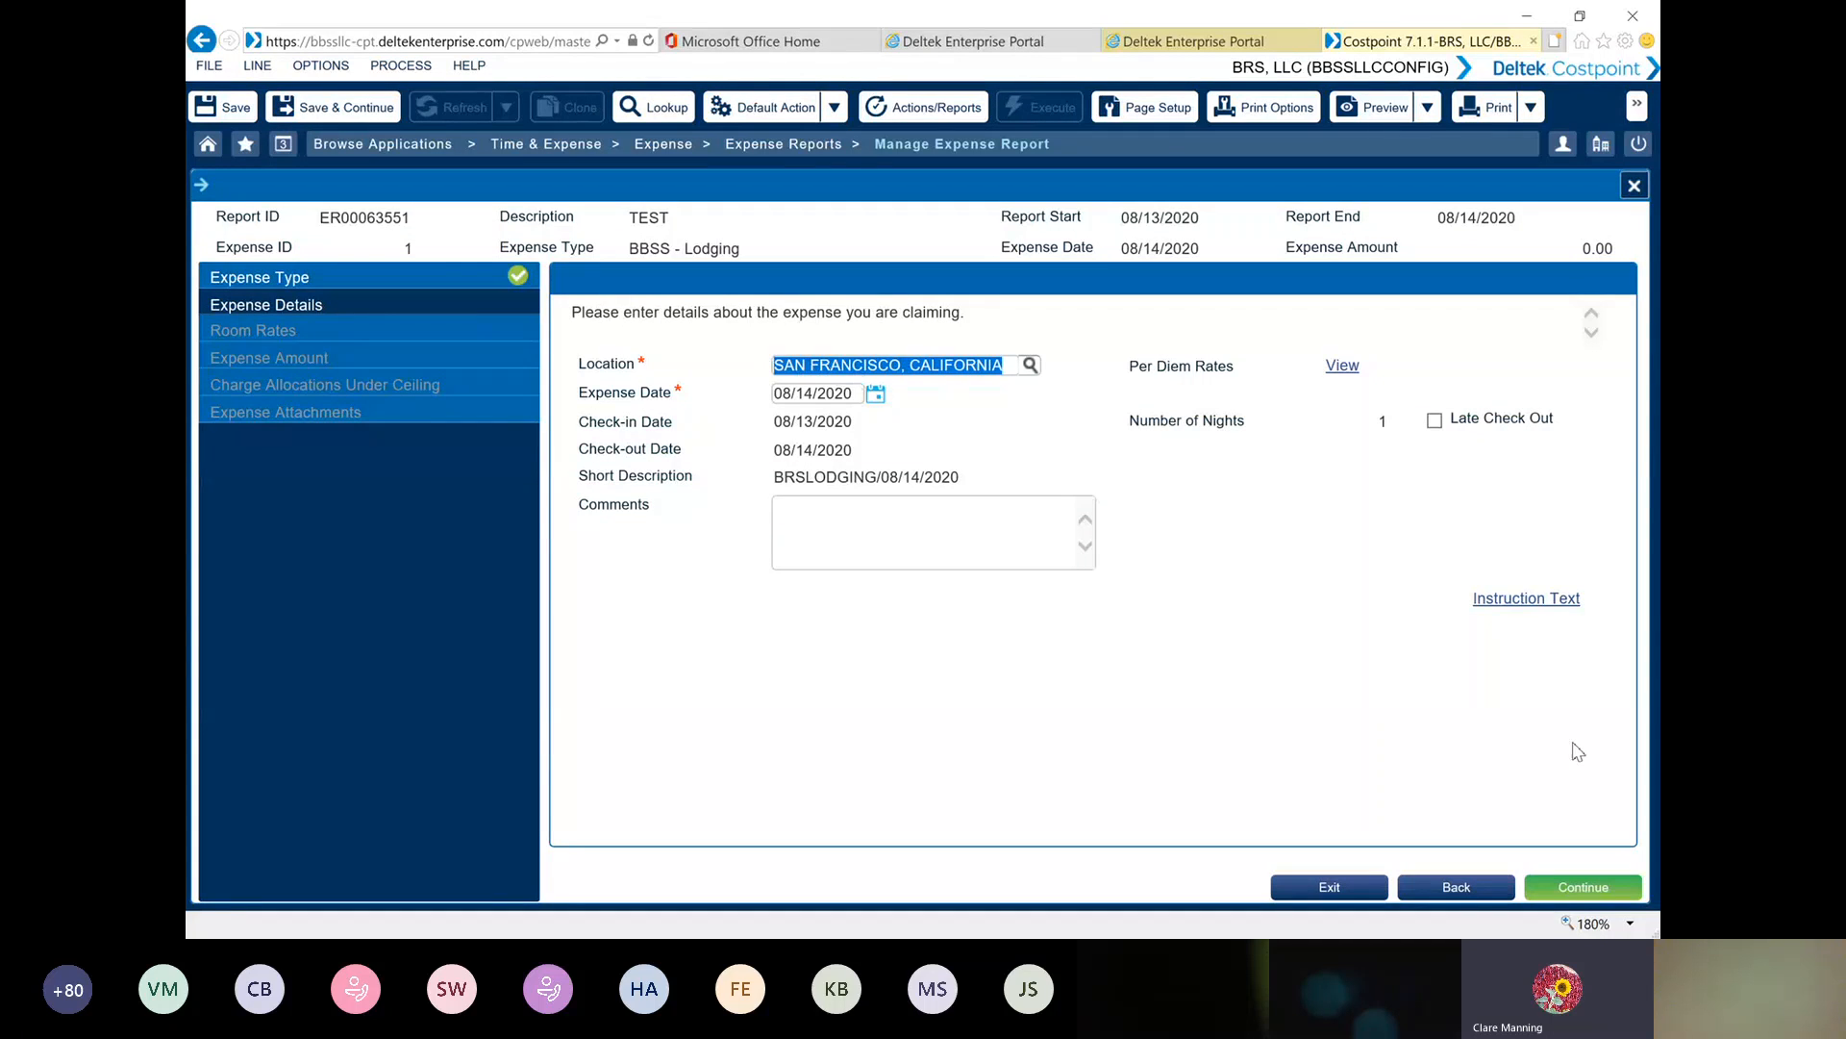
Accept the lodging details, enter a 250.00 room rate and 50.00 tax for 08/13/2020, and continue to the expense amount
{"action": "left_click", "coordinate": [1610, 898]}
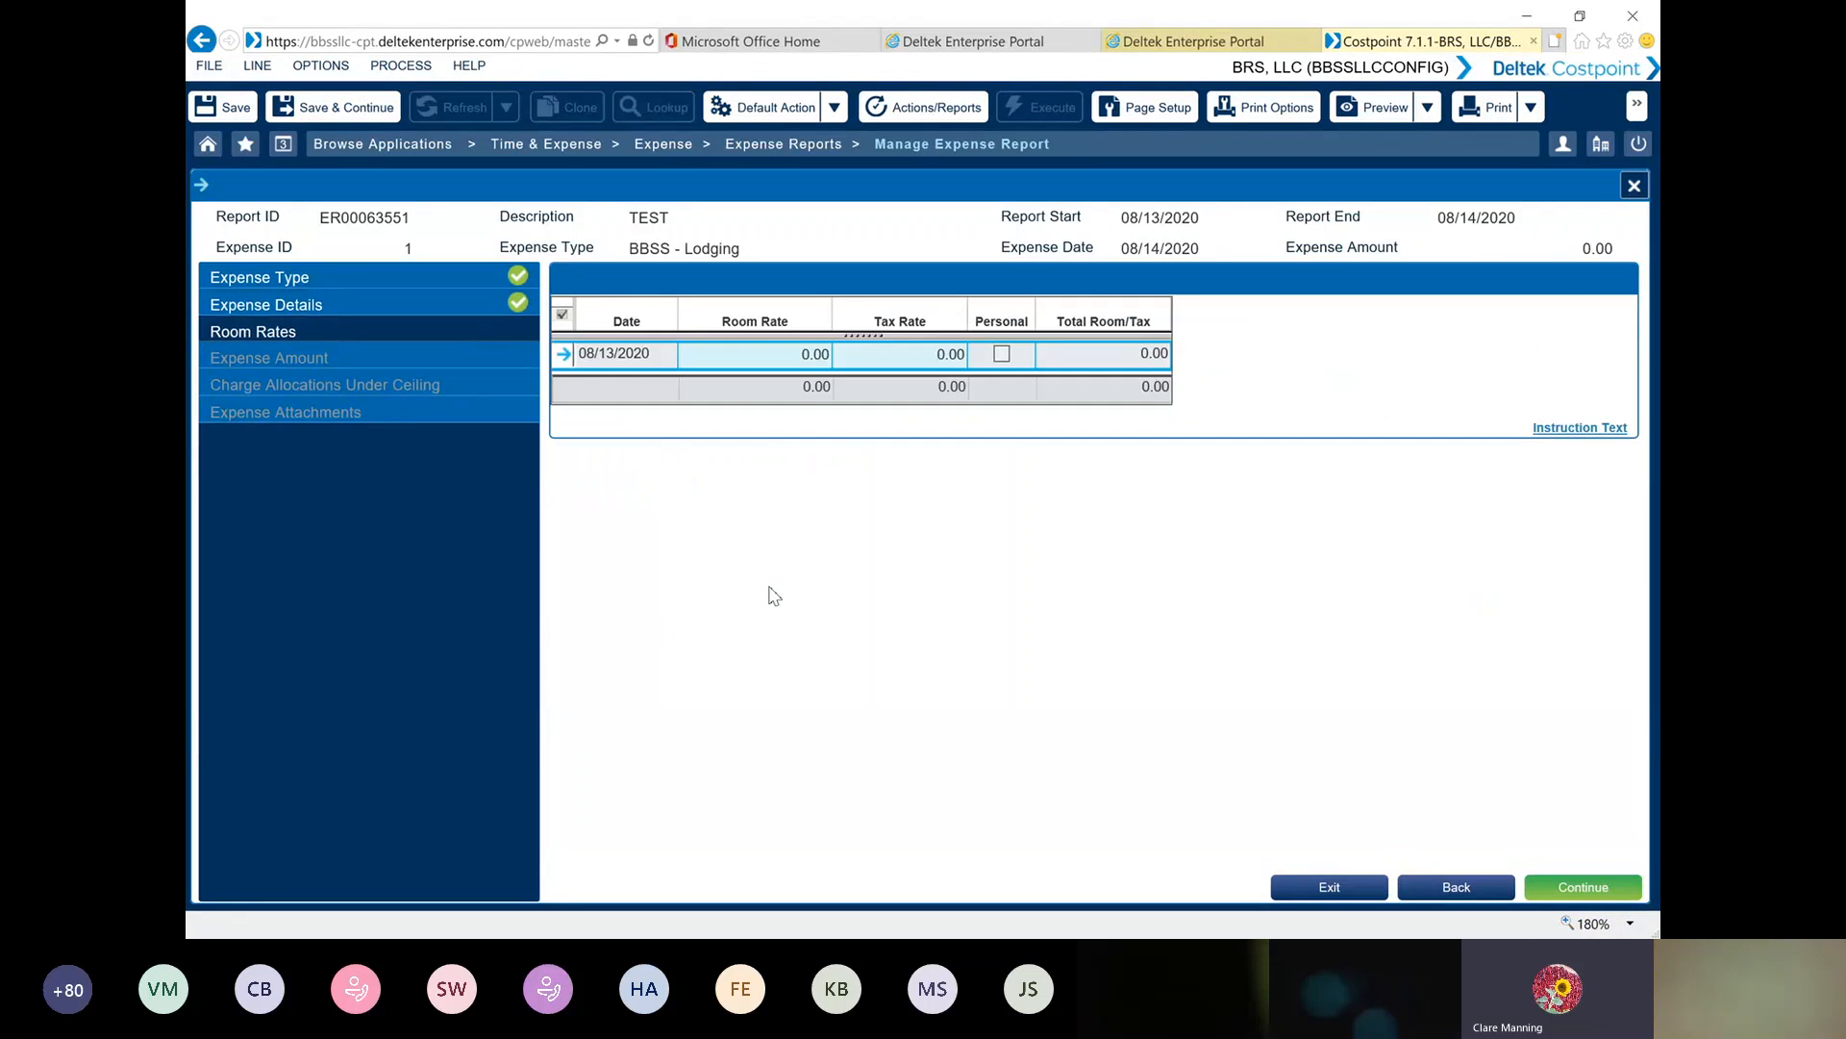
{"action": "left_click", "coordinate": [797, 364]}
{"action": "type", "text": "250"}
{"action": "key", "text": "Tab"}
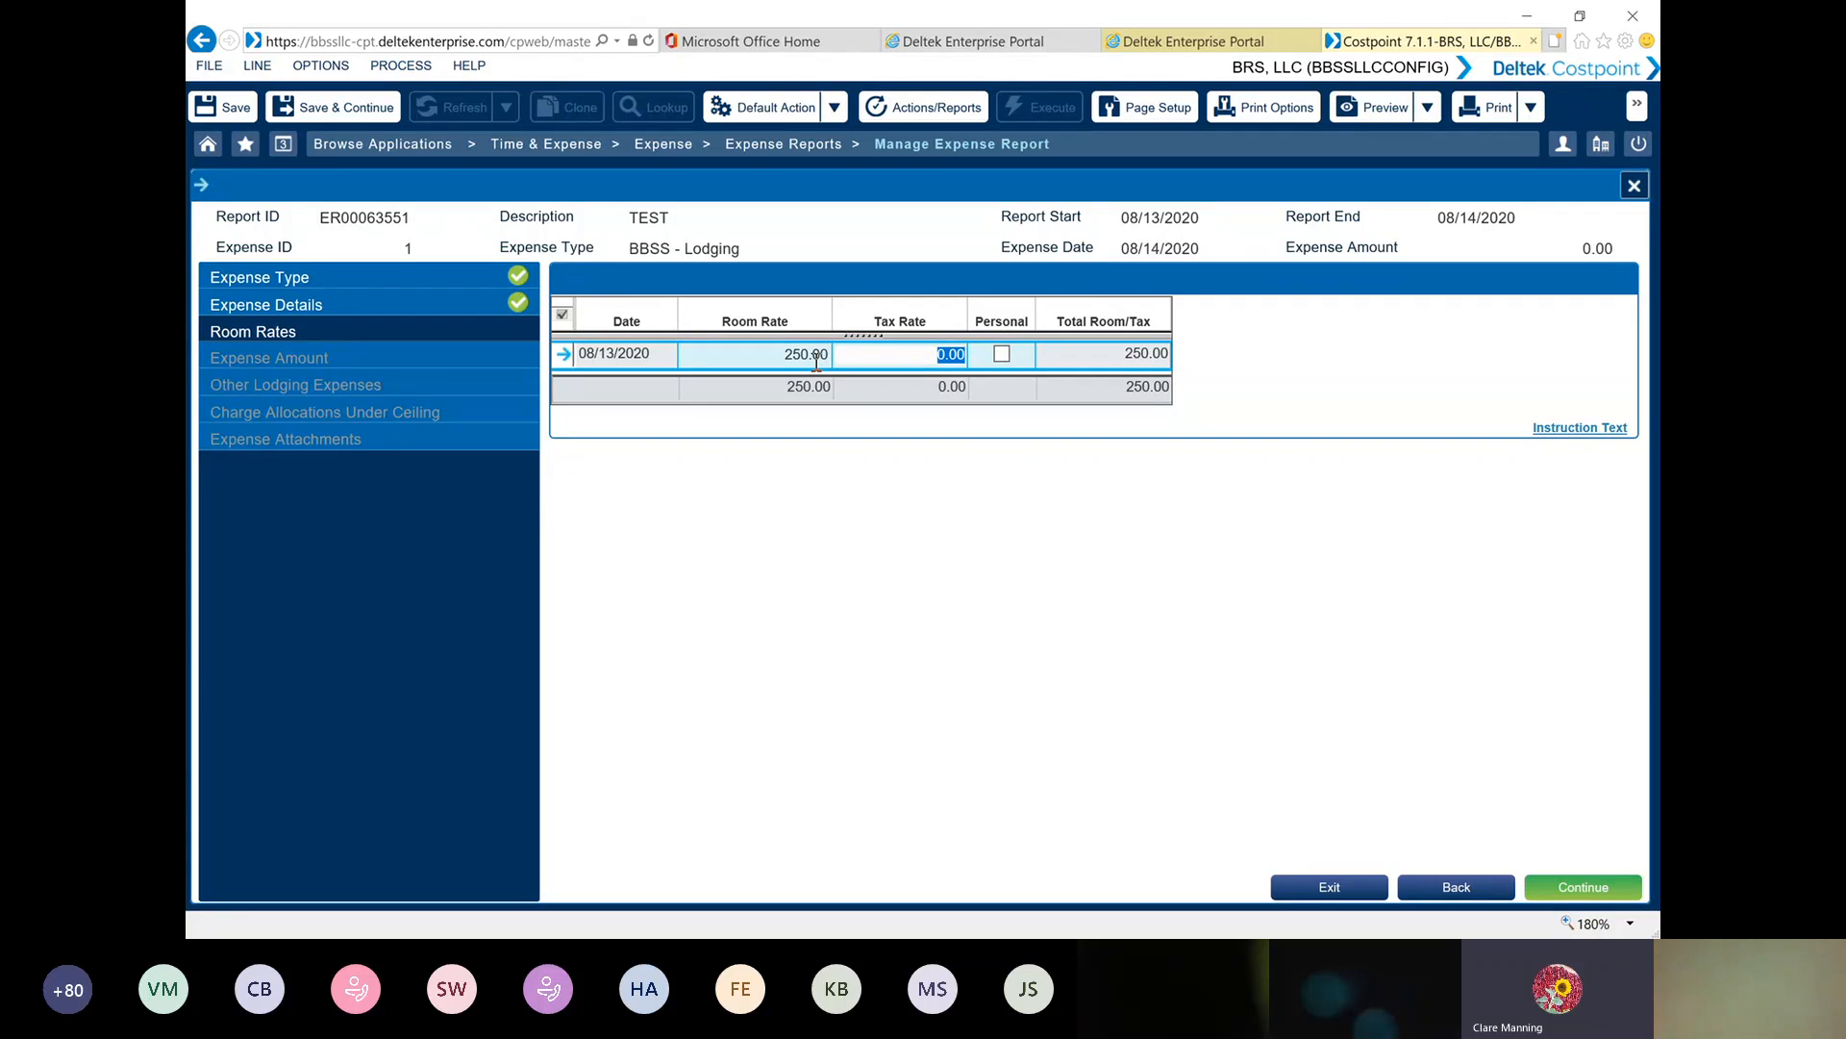
{"action": "type", "text": "50.00"}
{"action": "left_click", "coordinate": [564, 356]}
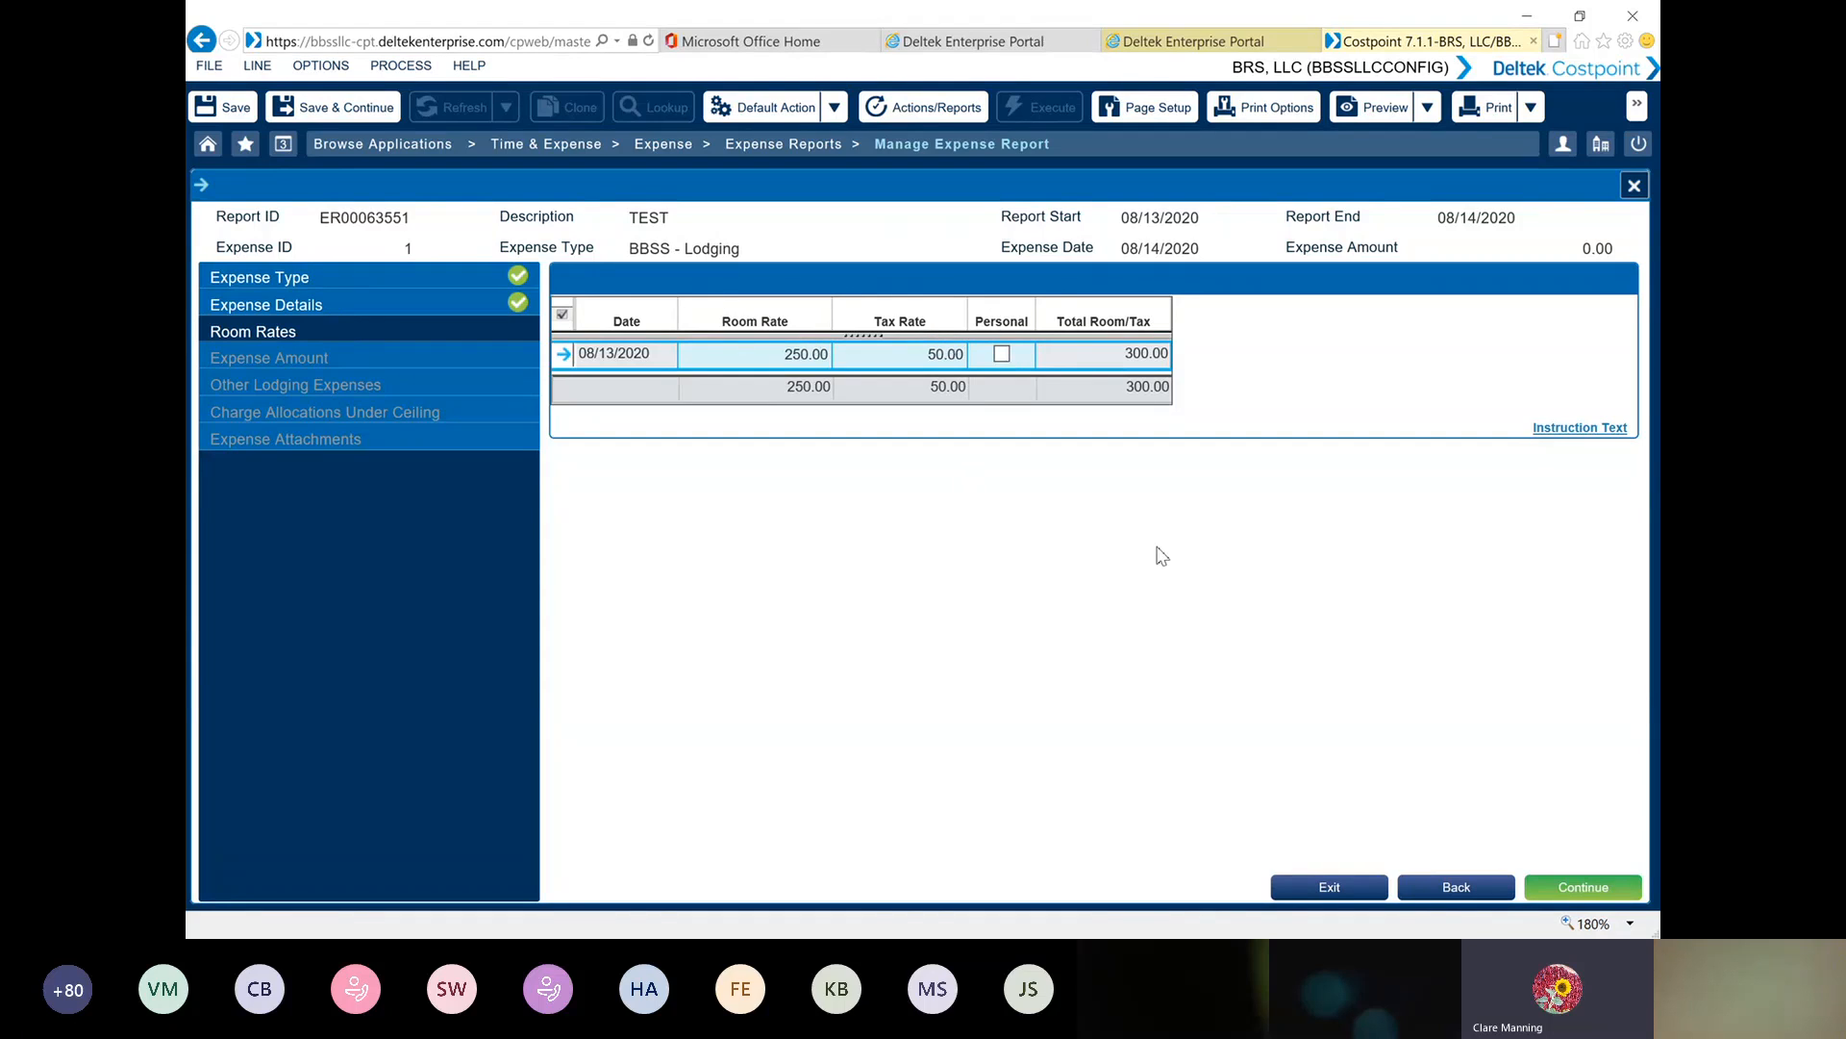
{"action": "left_click", "coordinate": [1582, 890]}
{"action": "left_click", "coordinate": [1582, 890]}
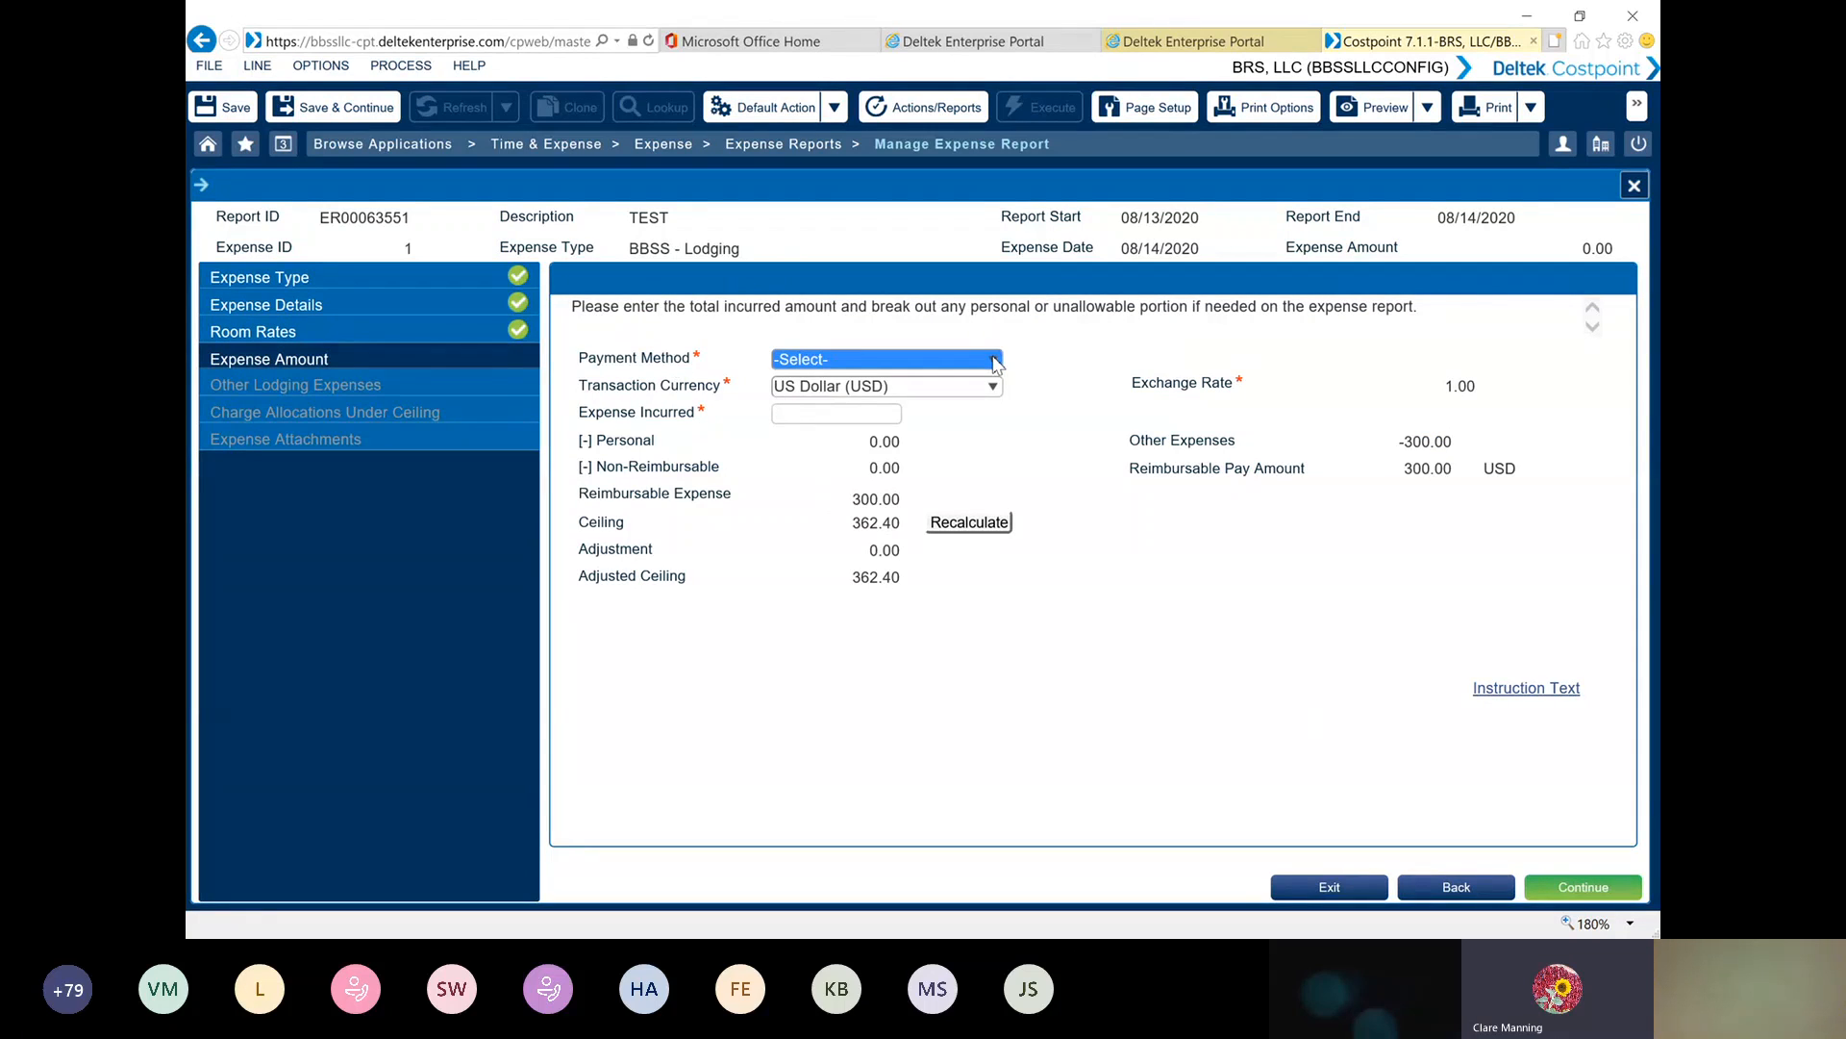
Set the lodging payment method to Employee Paid and the expense incurred to 300.00, recalculate the ceiling, and continue to the charge allocations
{"action": "left_click", "coordinate": [996, 362]}
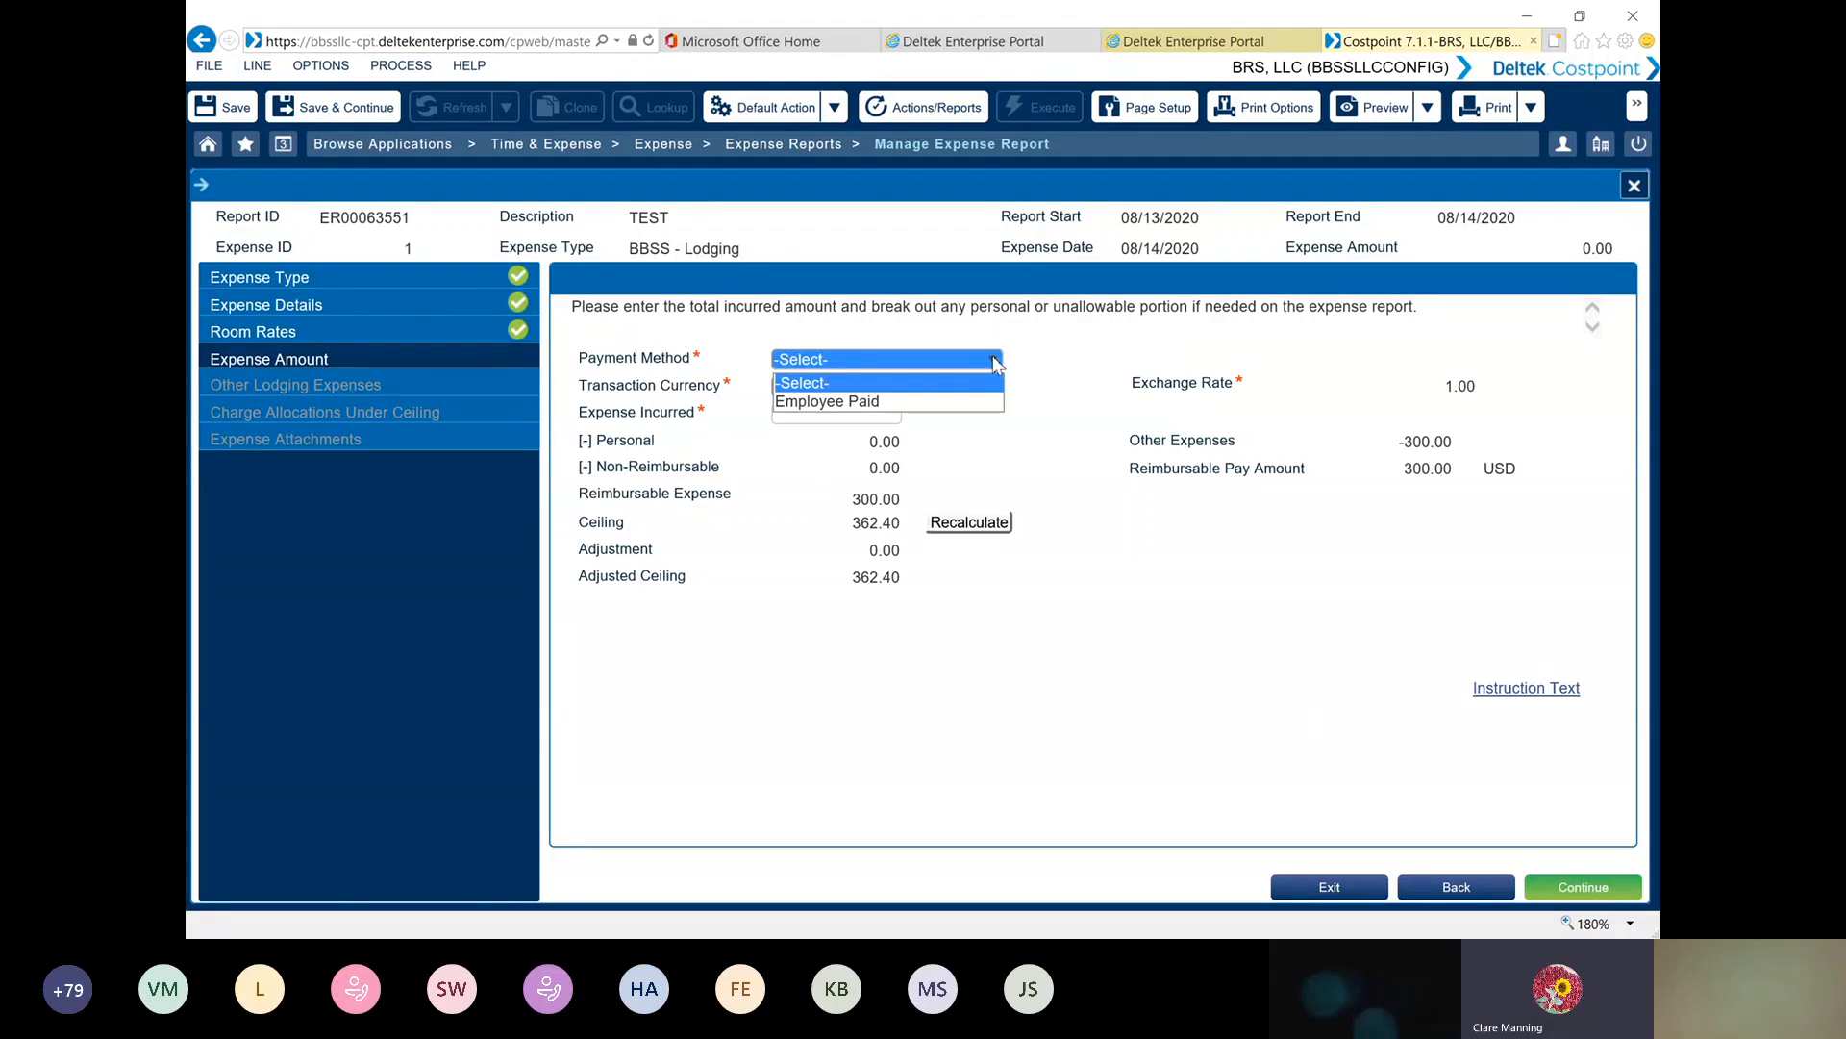
{"action": "left_click", "coordinate": [844, 402]}
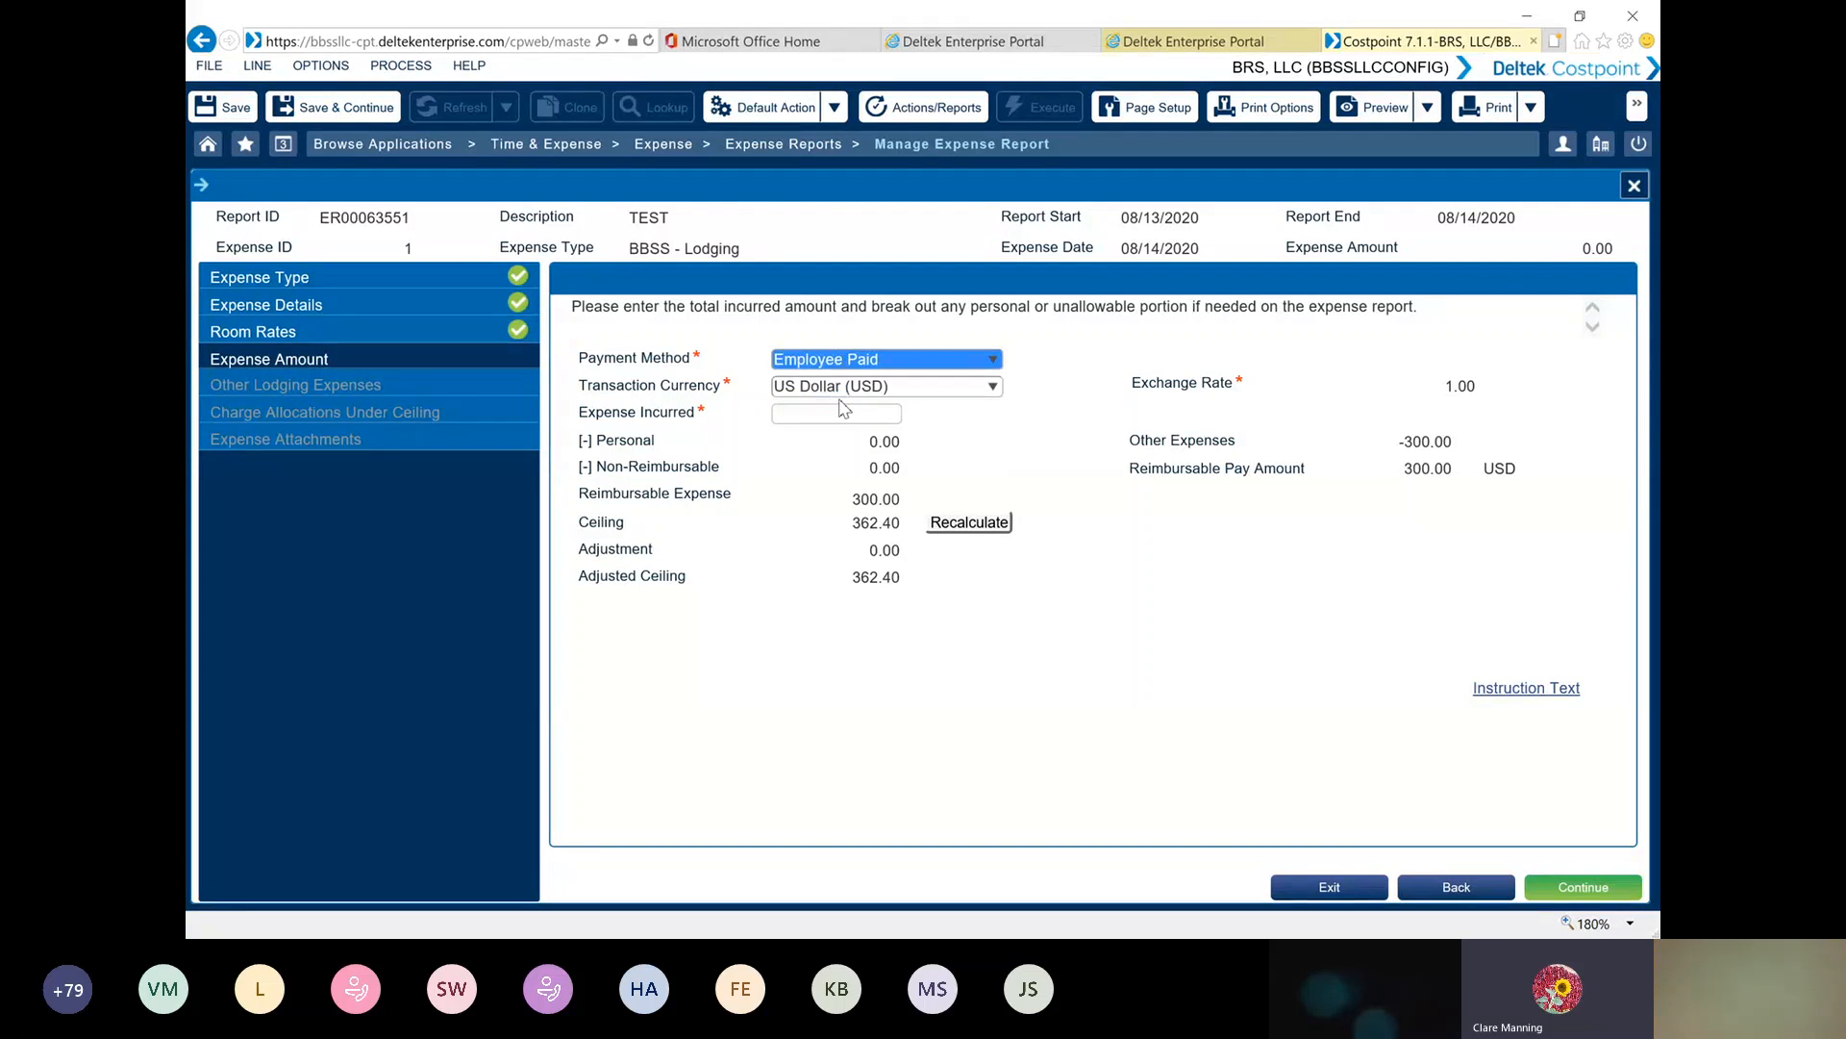
{"action": "left_click", "coordinate": [822, 418]}
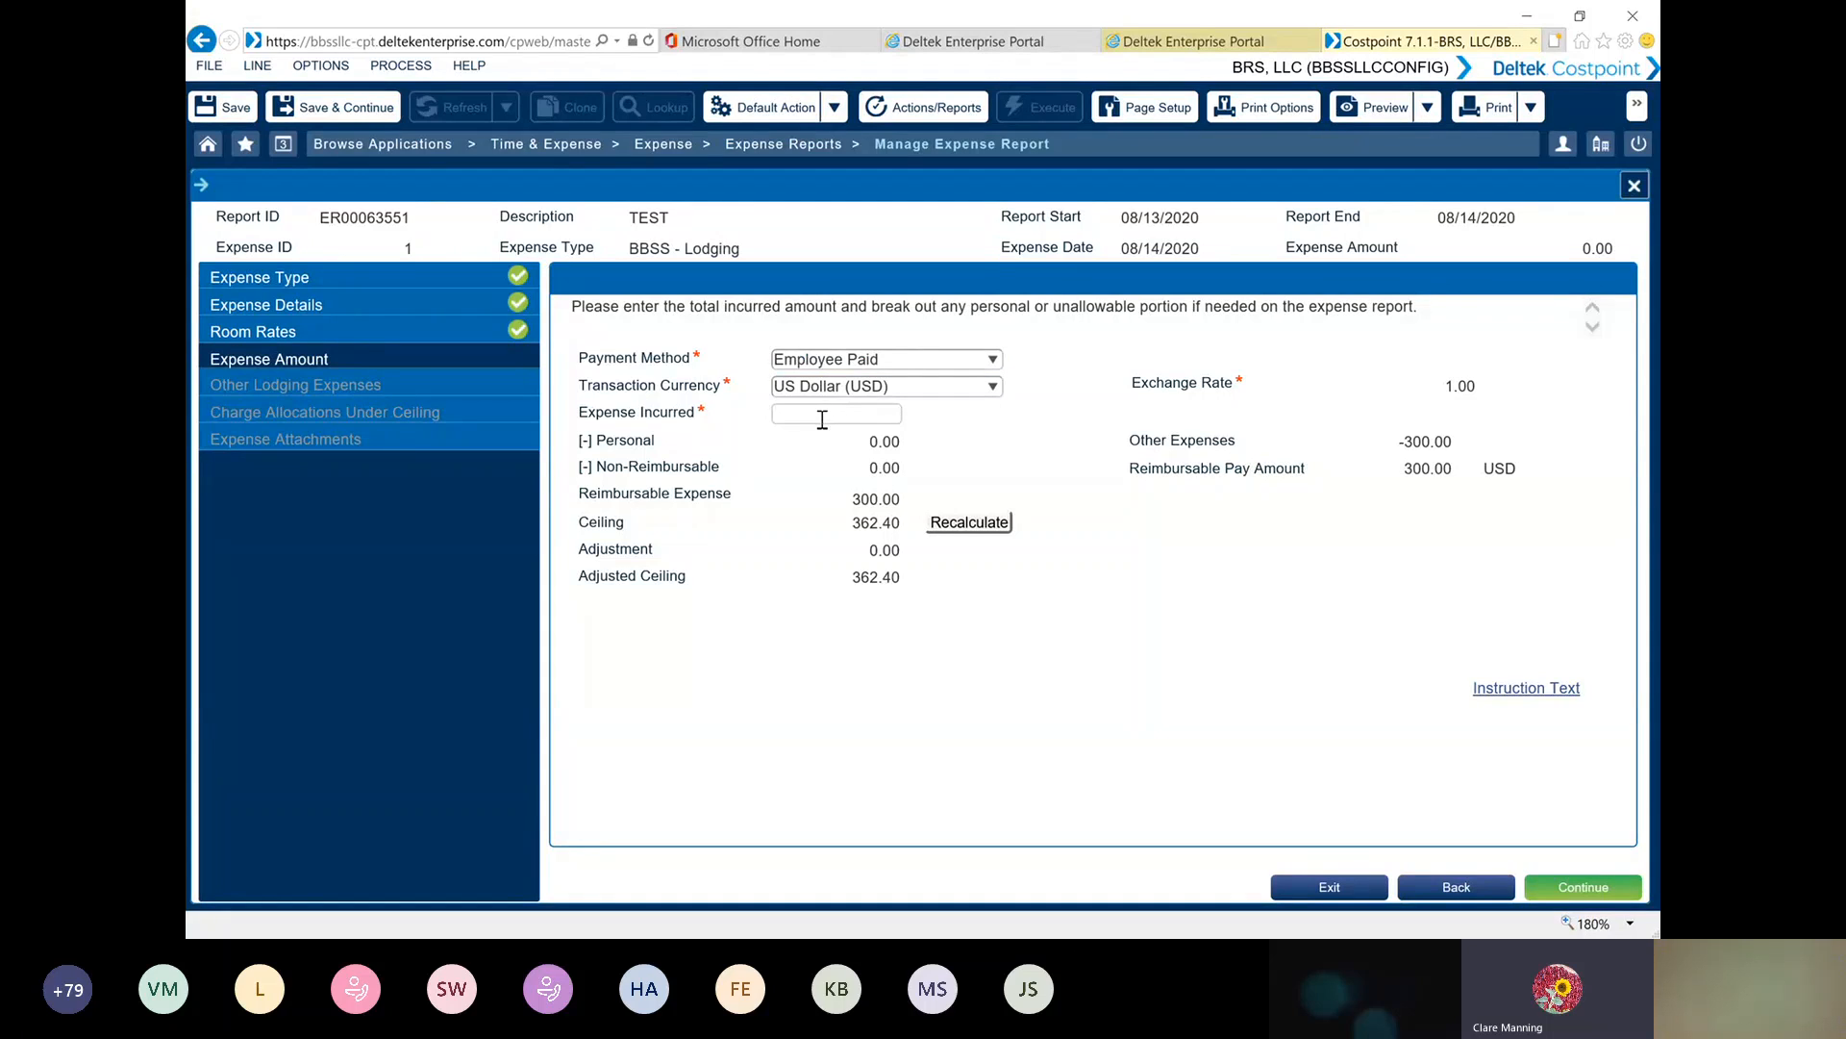
{"action": "type", "text": "300.00"}
{"action": "left_click", "coordinate": [843, 416]}
{"action": "double_click", "coordinate": [876, 412]}
{"action": "left_click", "coordinate": [969, 522]}
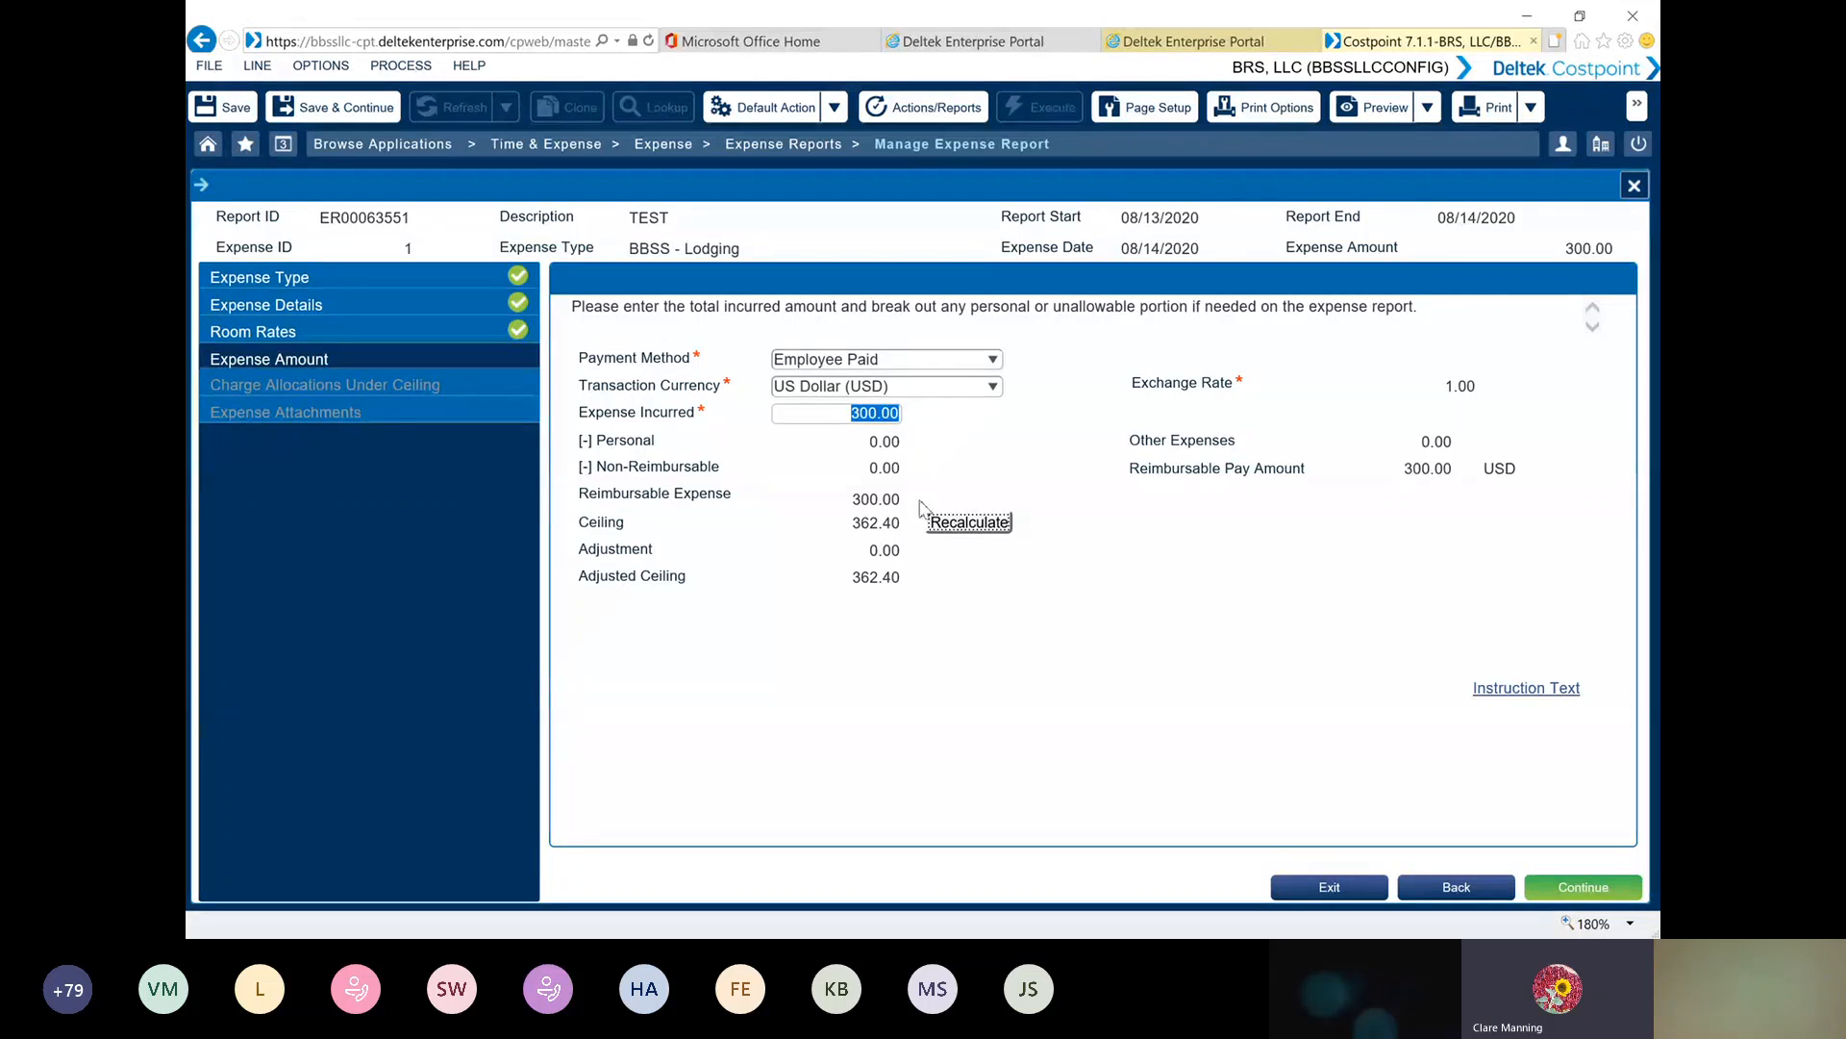
{"action": "left_click", "coordinate": [1603, 886]}
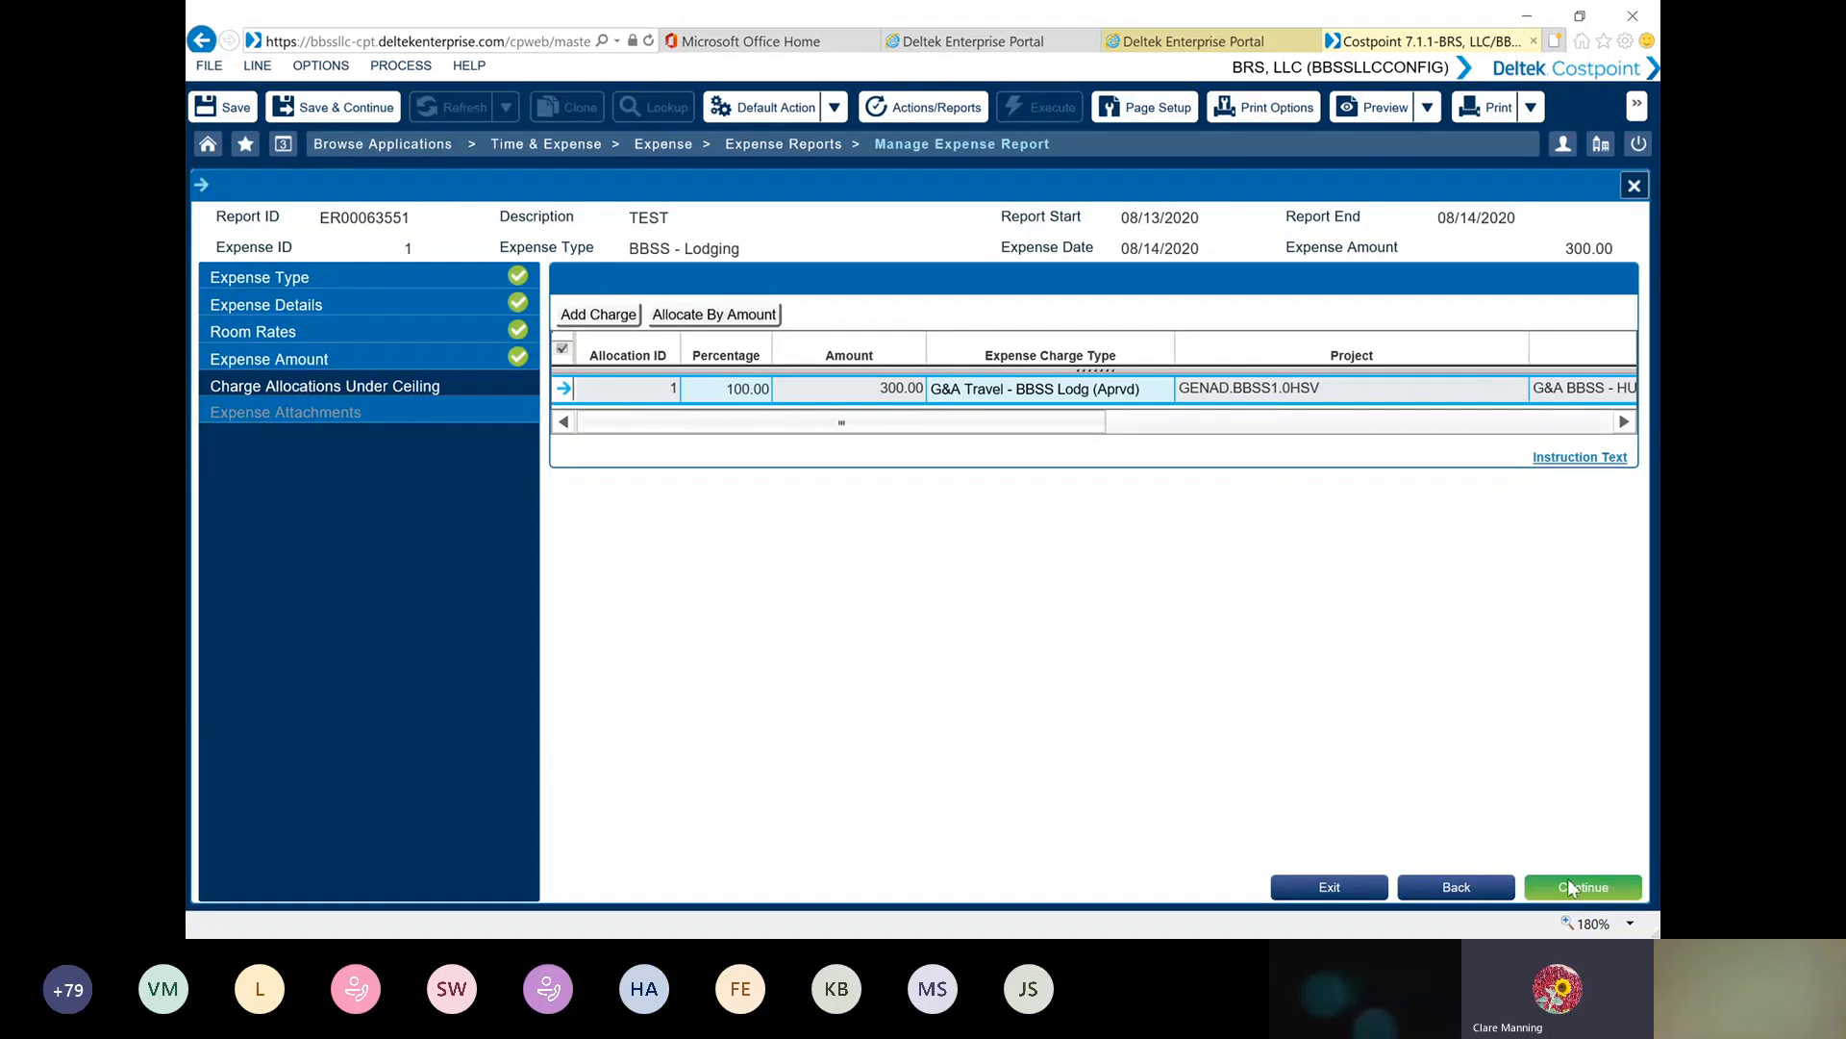
Accept the lodging charge allocation and upload sample hotel receipt.bmp from C:\SAMPLE RECEIPTS as the required expense receipt
{"action": "left_click", "coordinate": [1596, 897]}
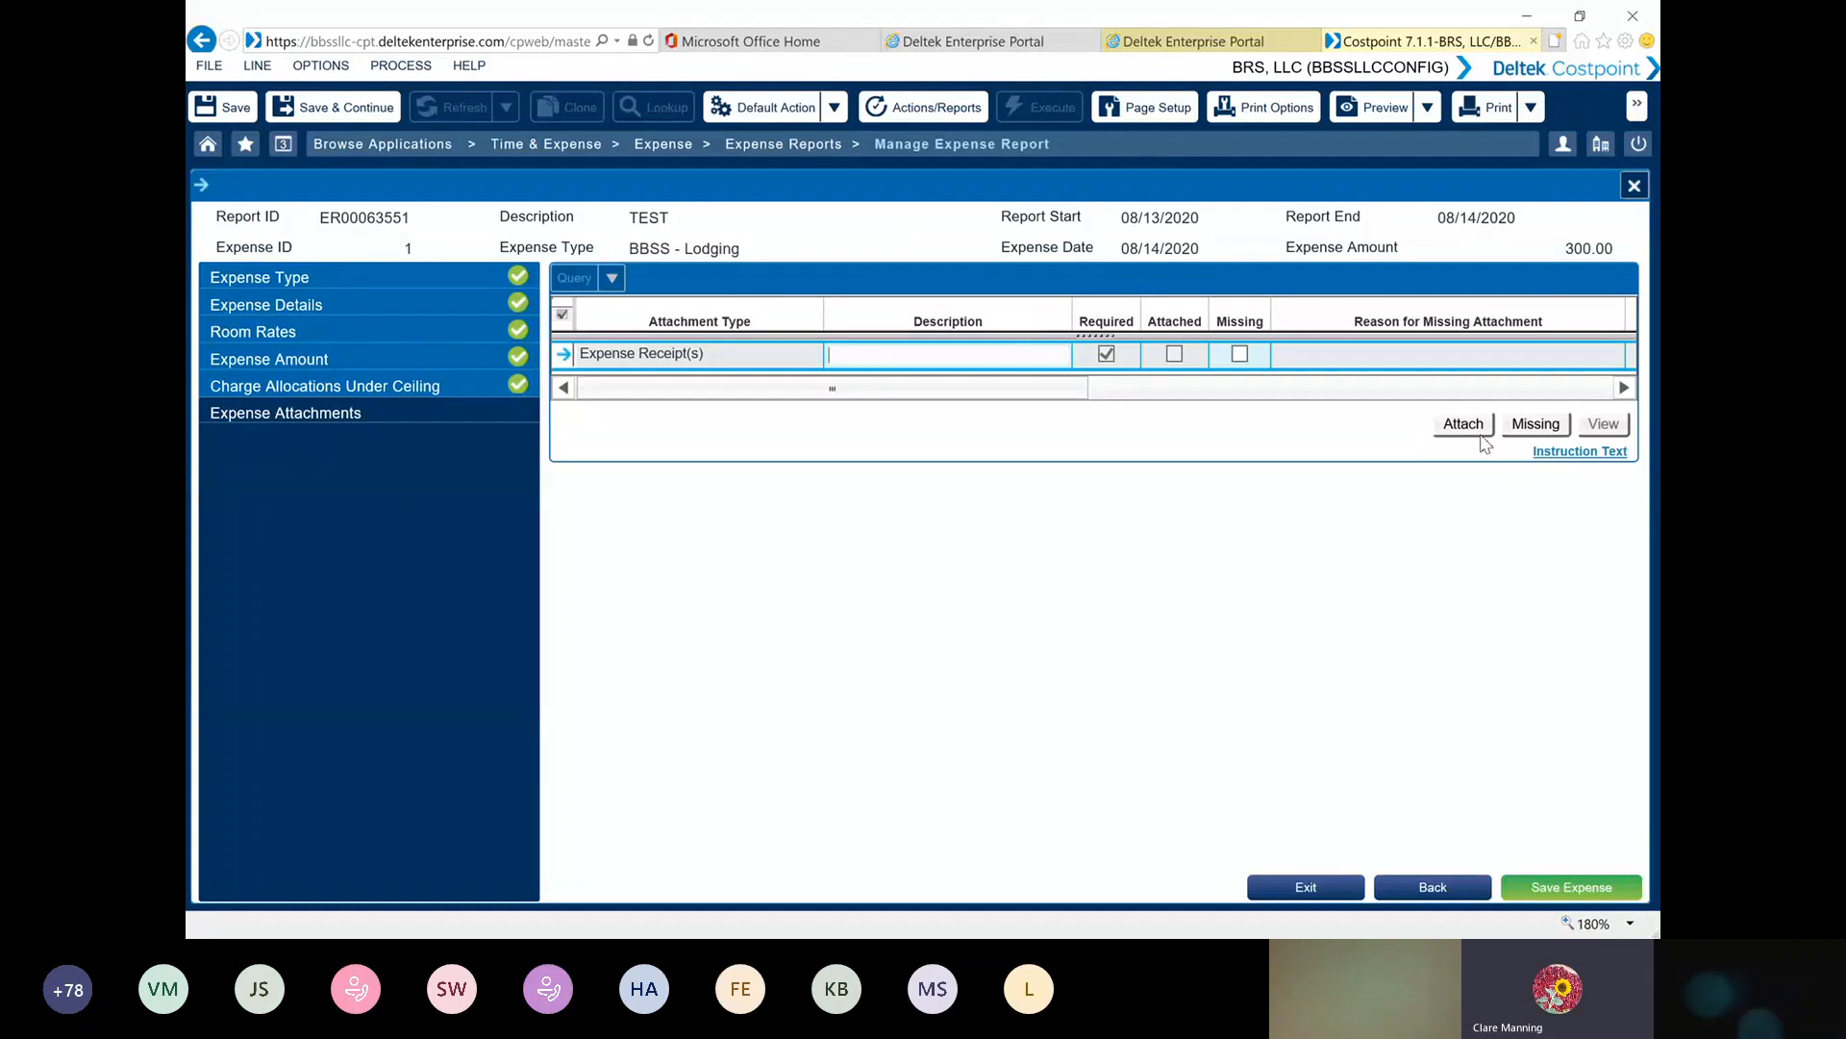
{"action": "left_click", "coordinate": [1465, 426]}
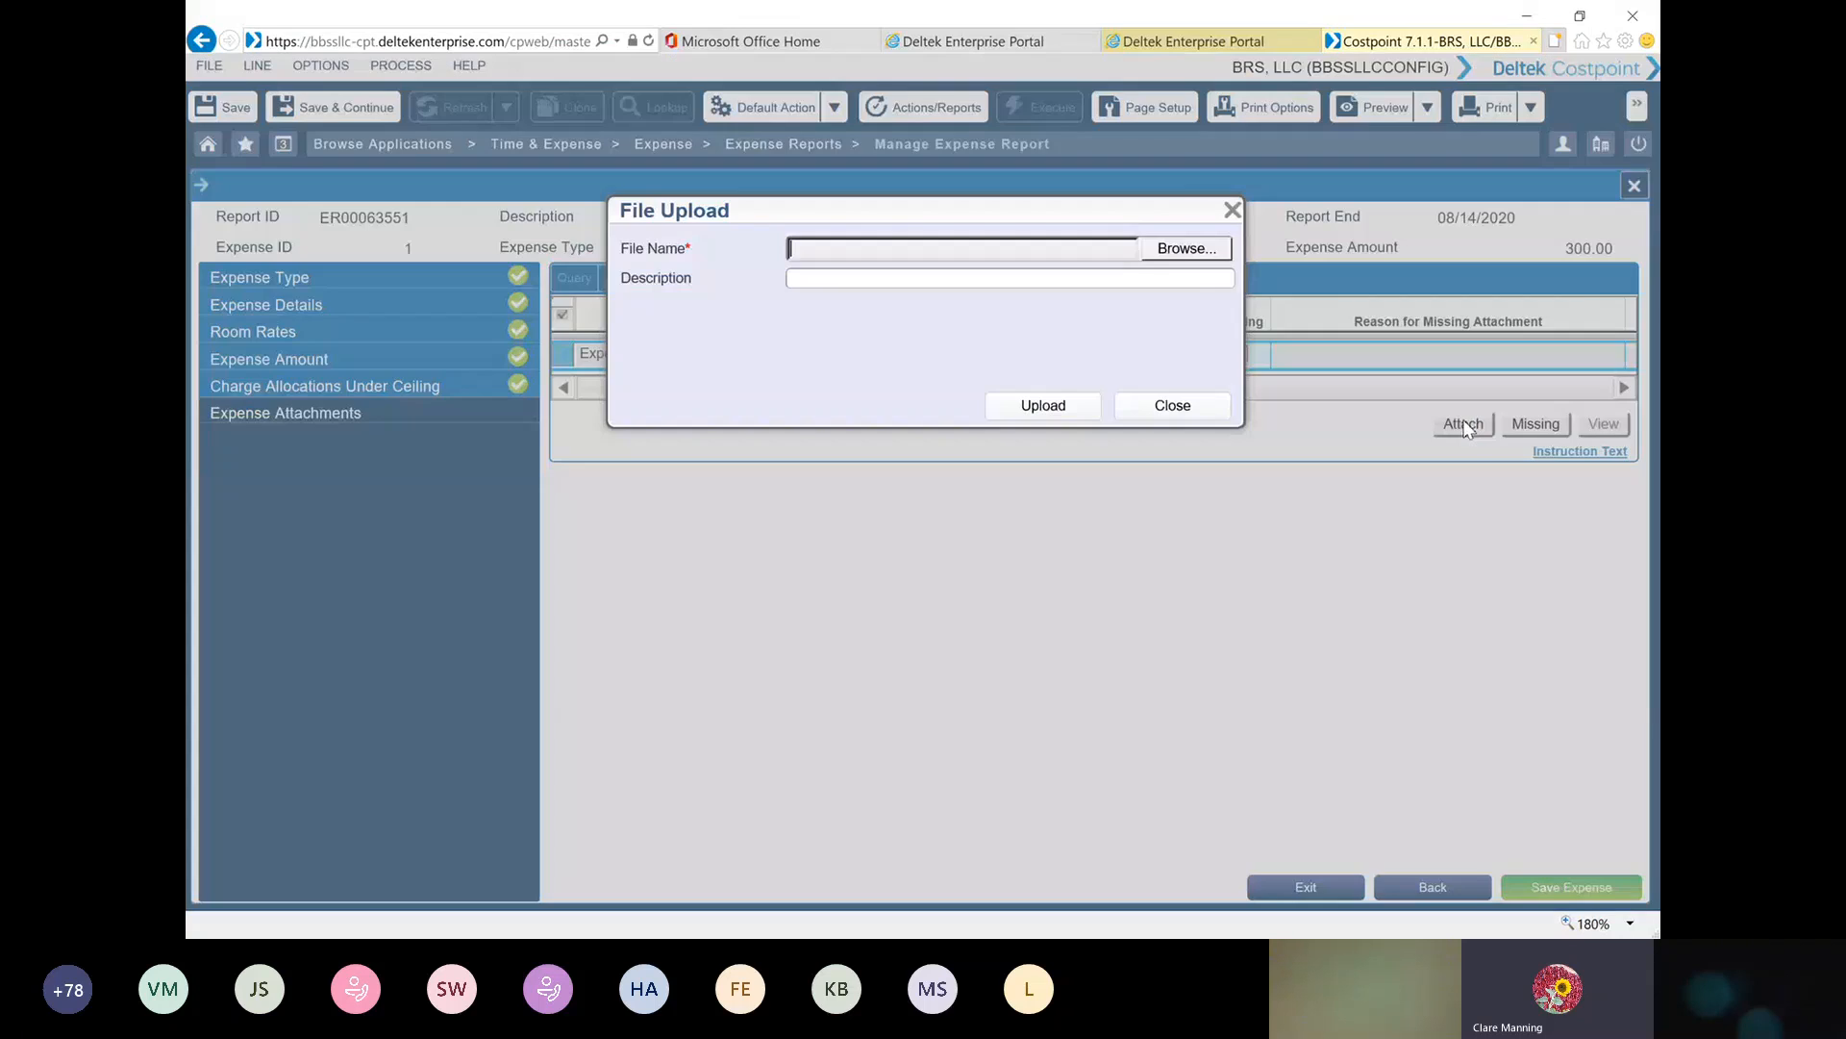
{"action": "left_click", "coordinate": [1182, 250]}
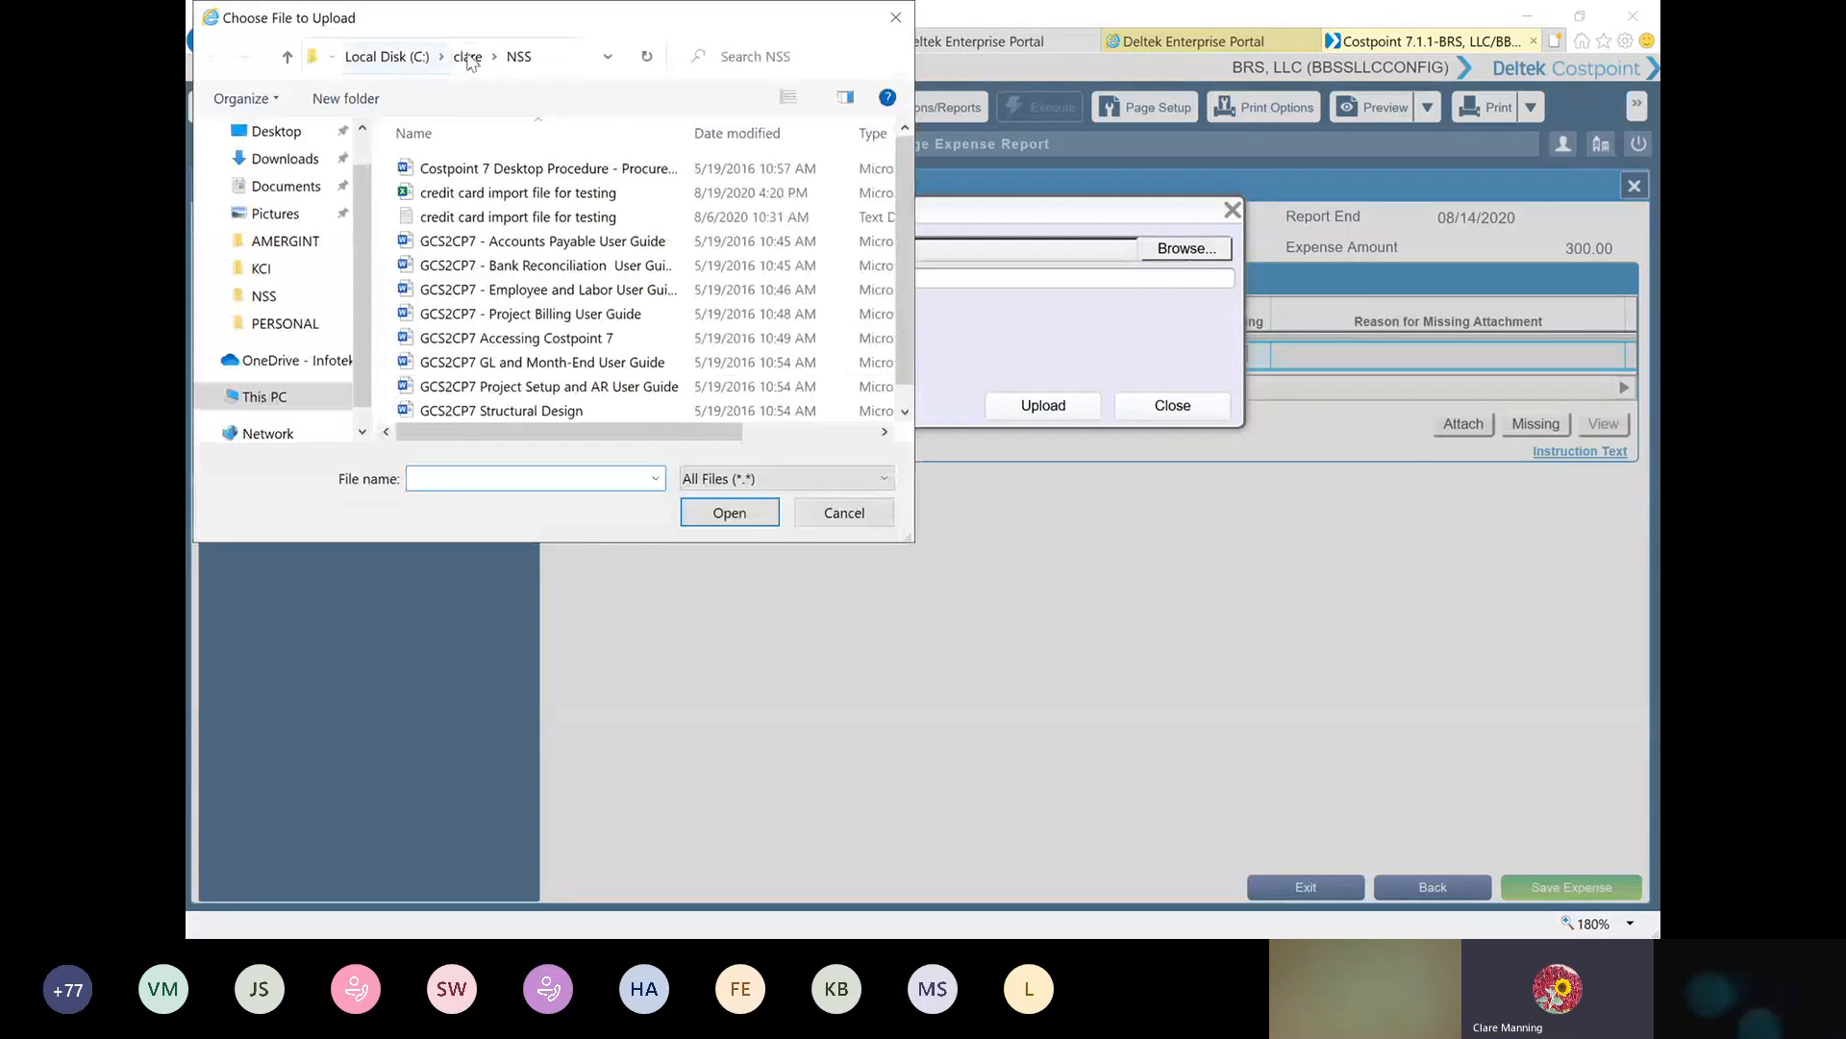
{"action": "left_click", "coordinate": [471, 60]}
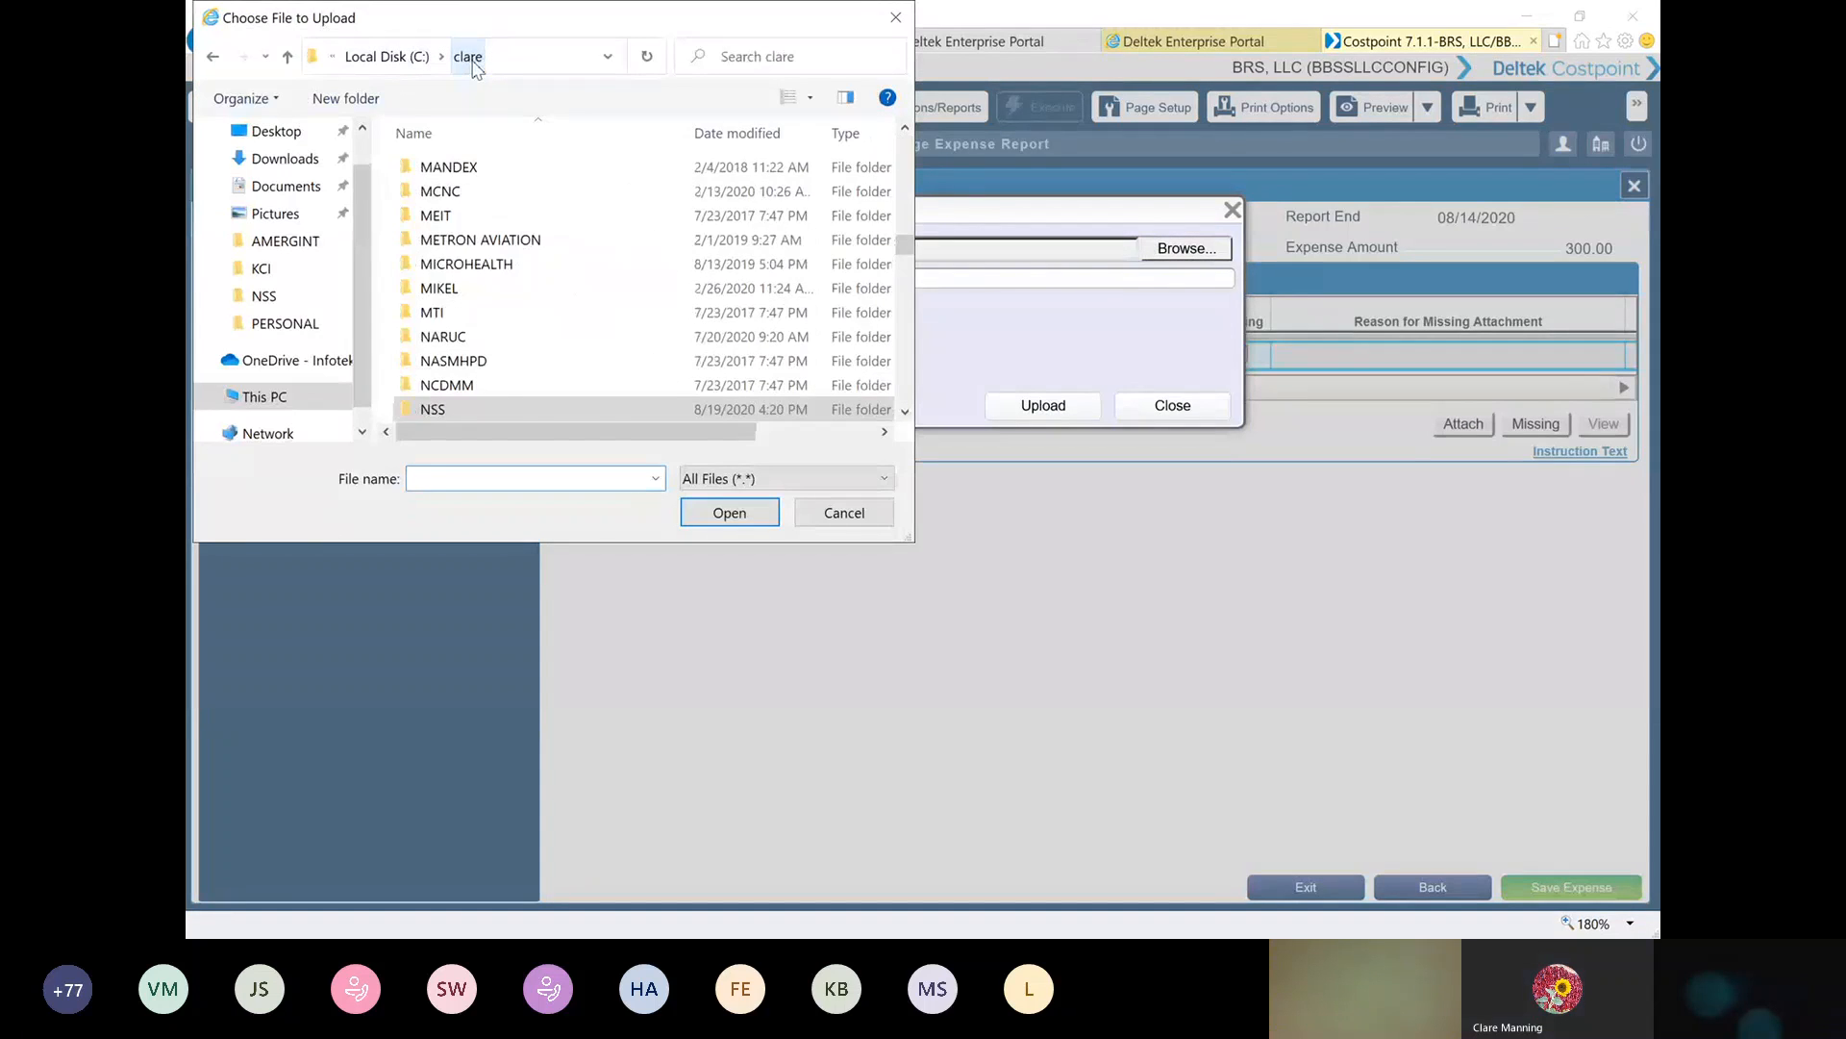
{"action": "left_click", "coordinate": [386, 57]}
{"action": "double_click", "coordinate": [448, 291]}
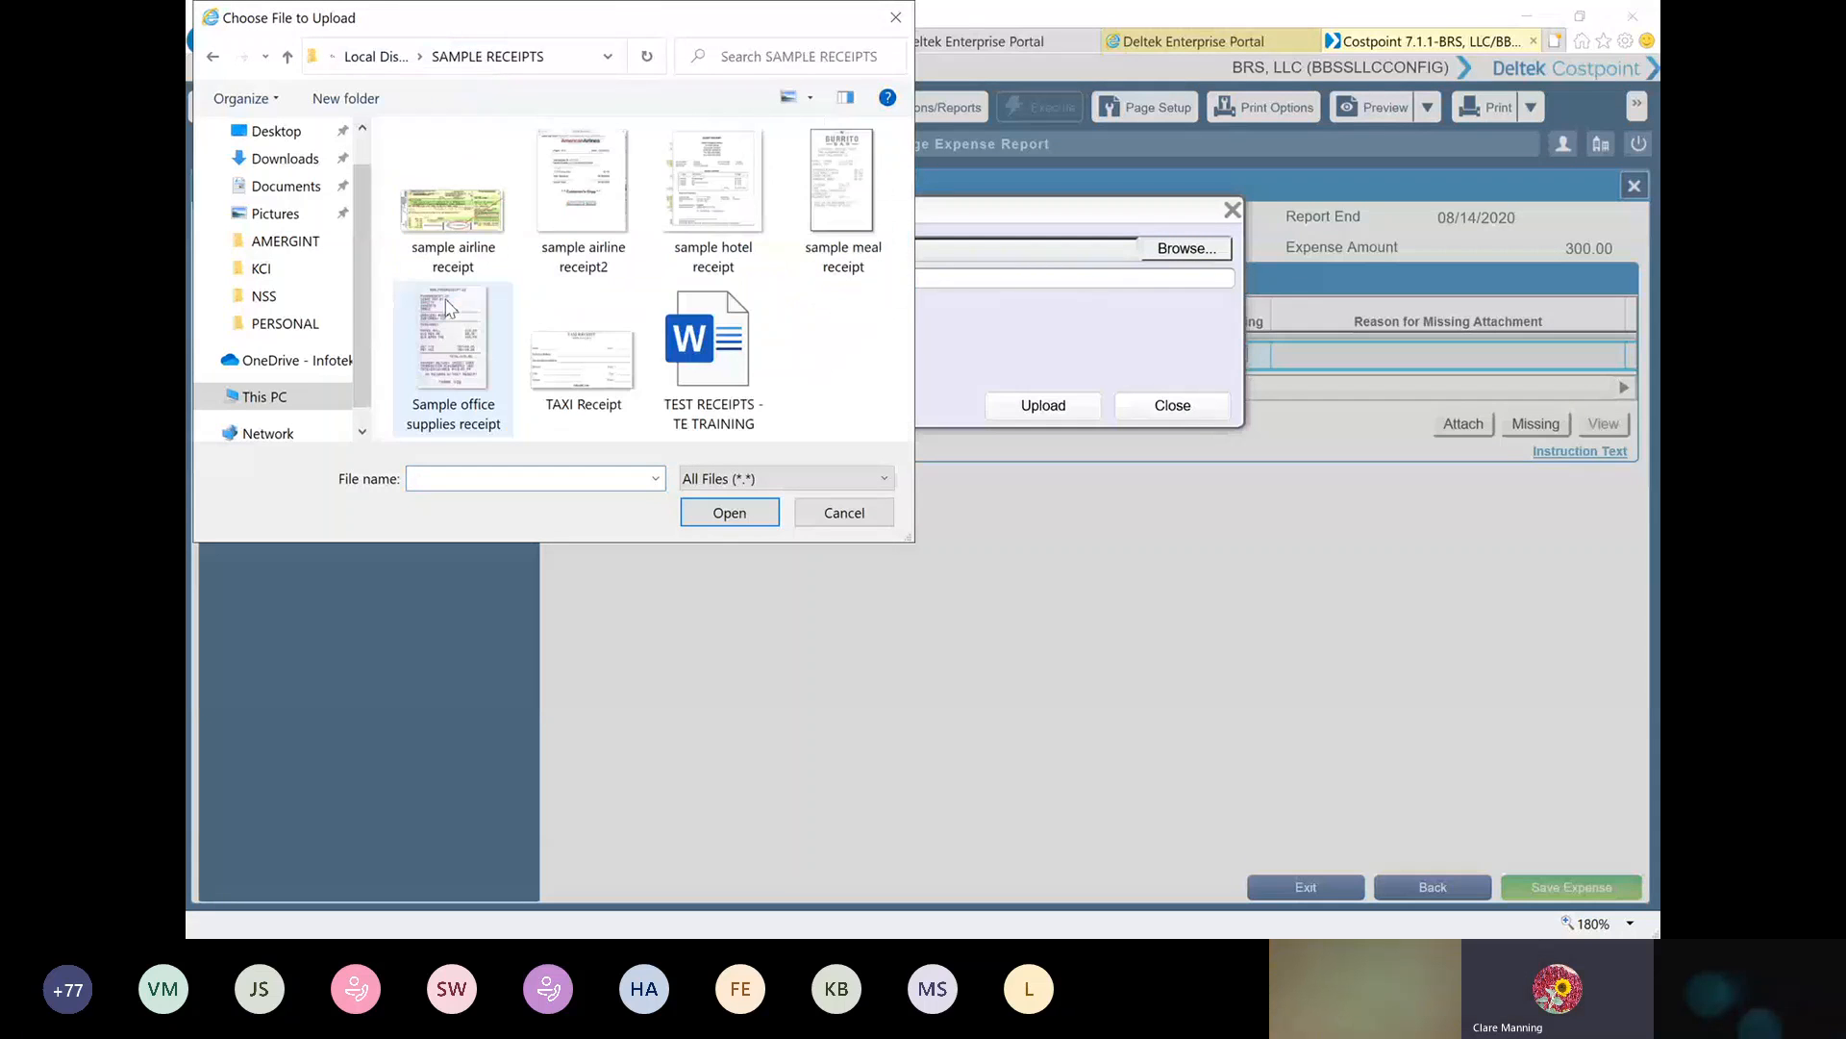
{"action": "double_click", "coordinate": [712, 169]}
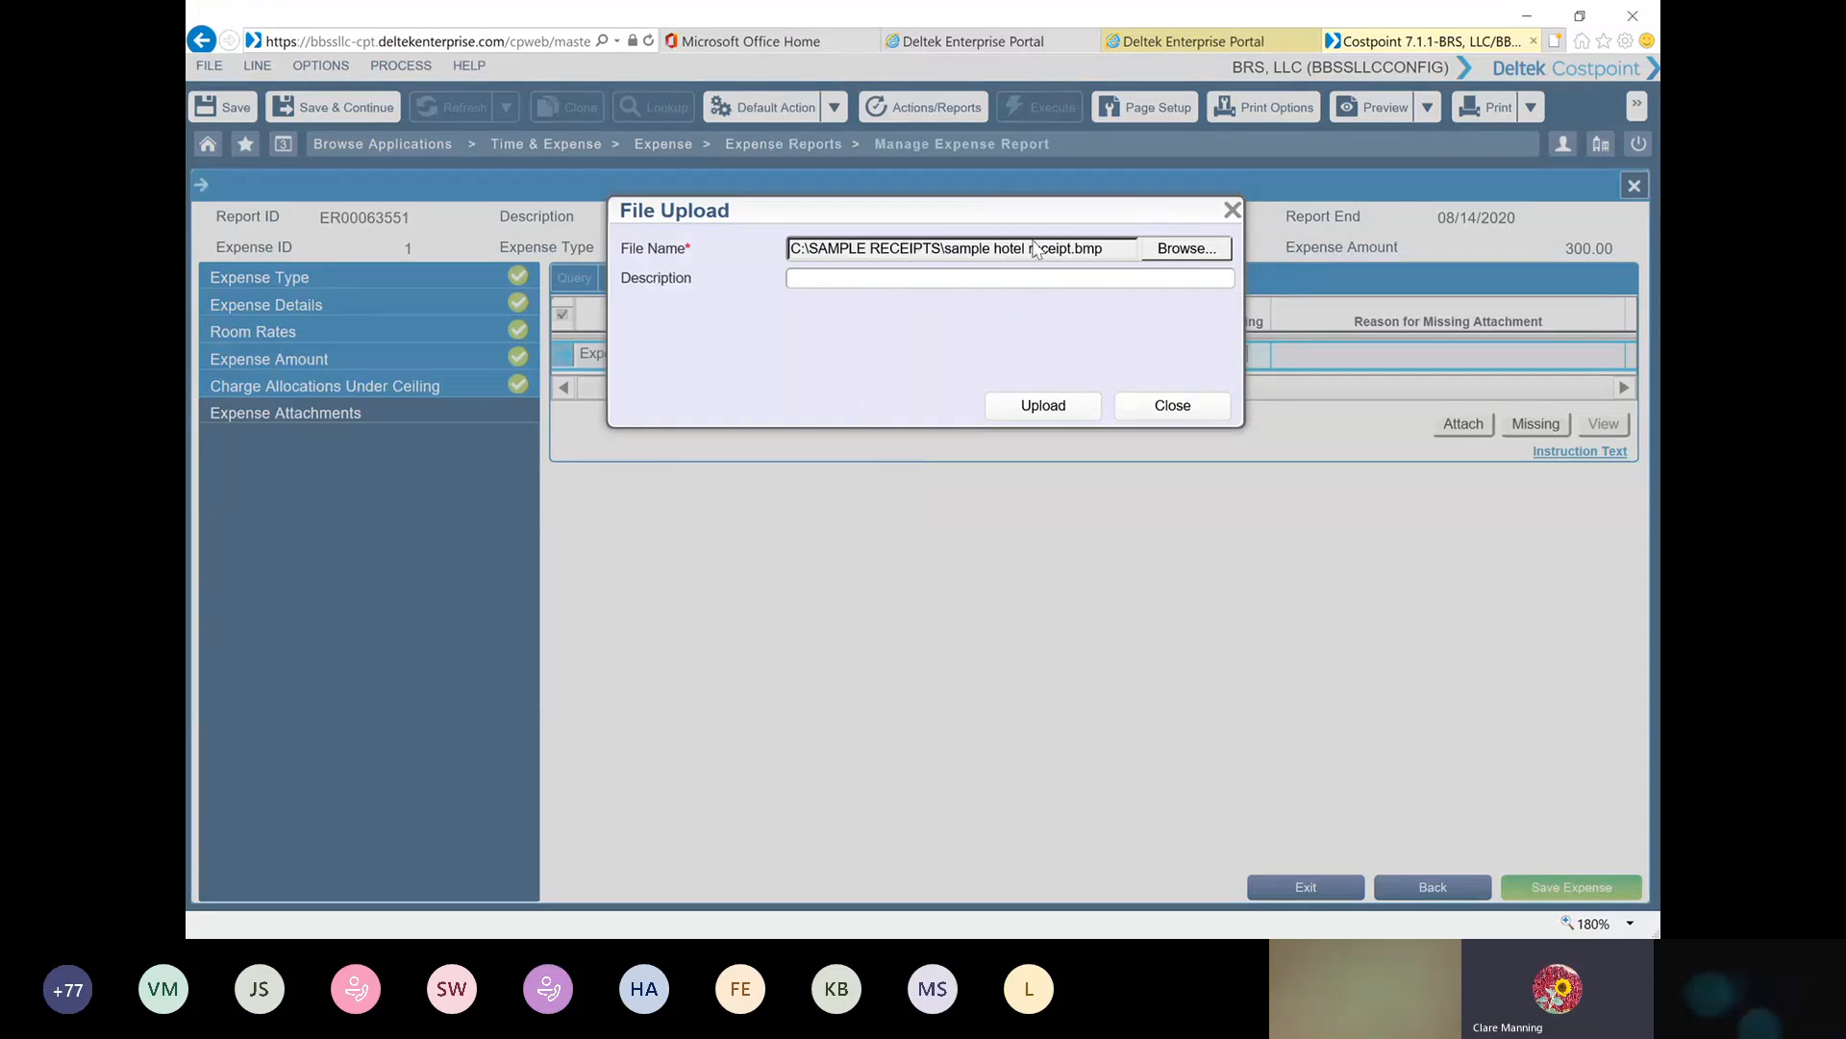
{"action": "left_click", "coordinate": [1045, 407]}
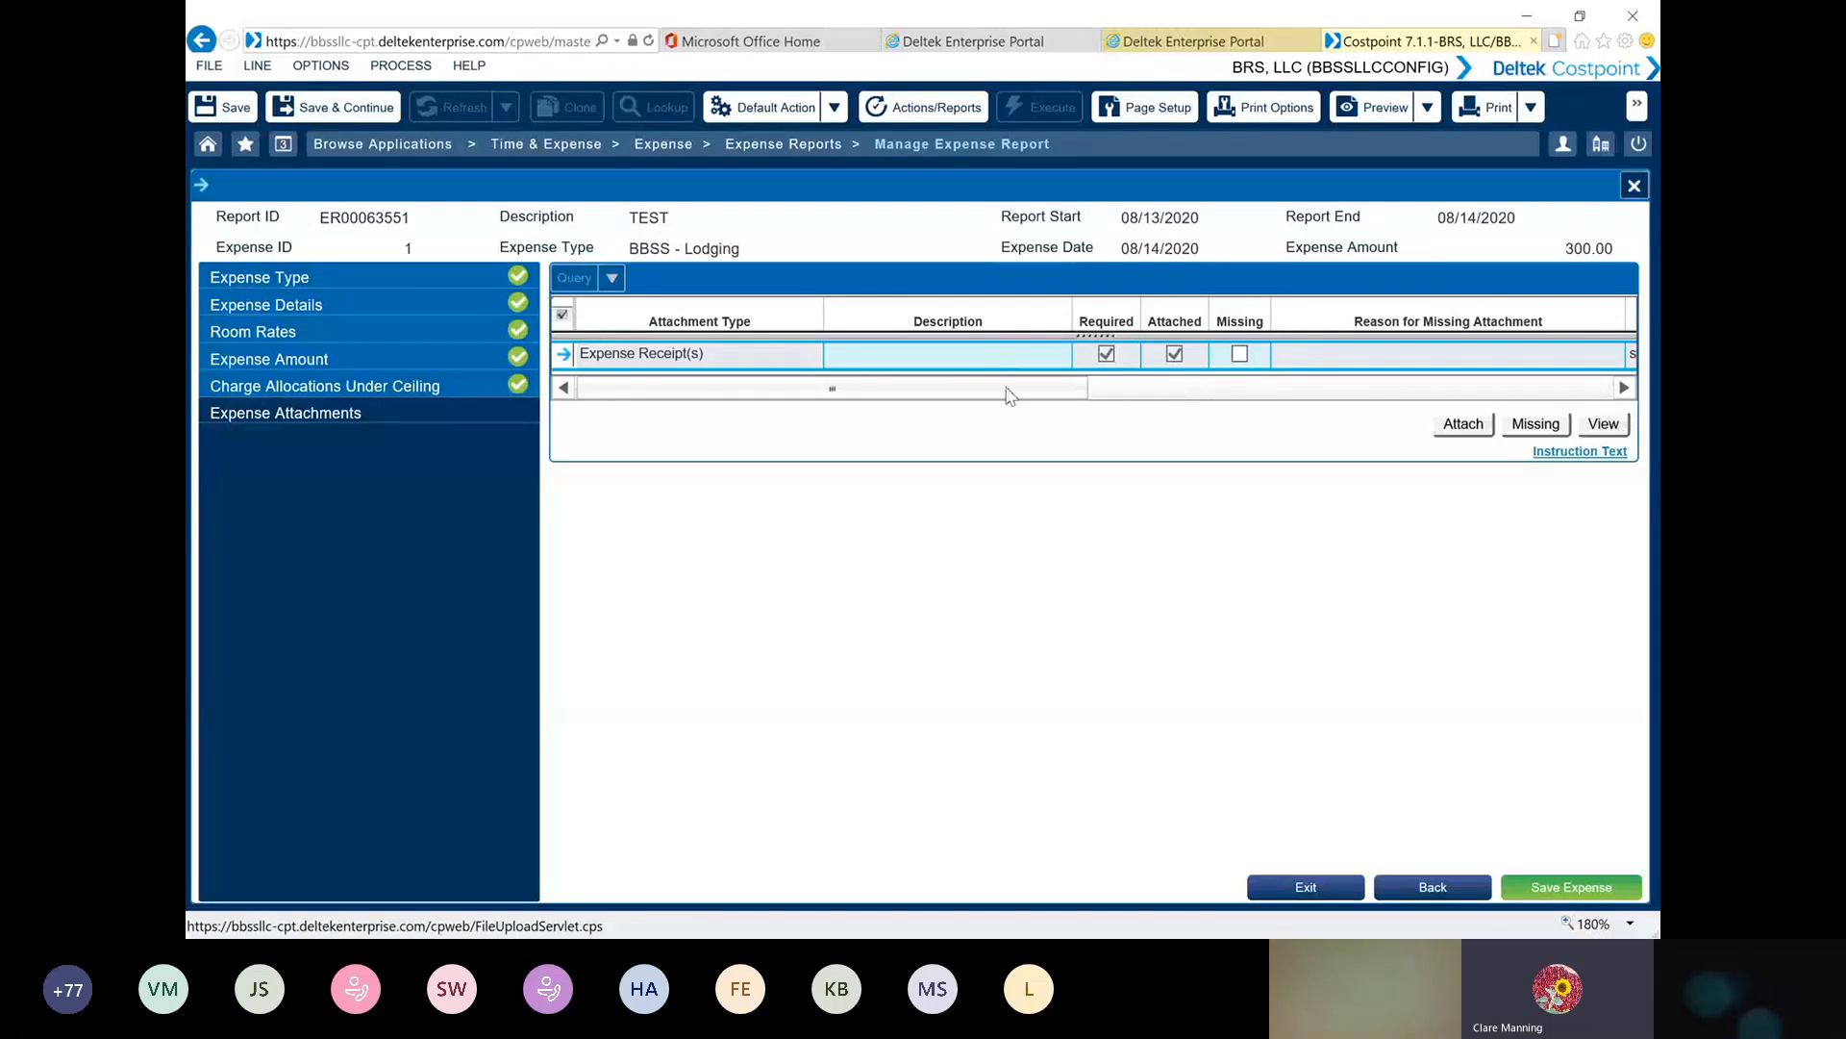
Check the attached hotel receipt's file name and open the file for viewing, and save the lodging expense
{"action": "left_click_drag", "start_coordinate": [1007, 394], "coordinate": [1243, 433]}
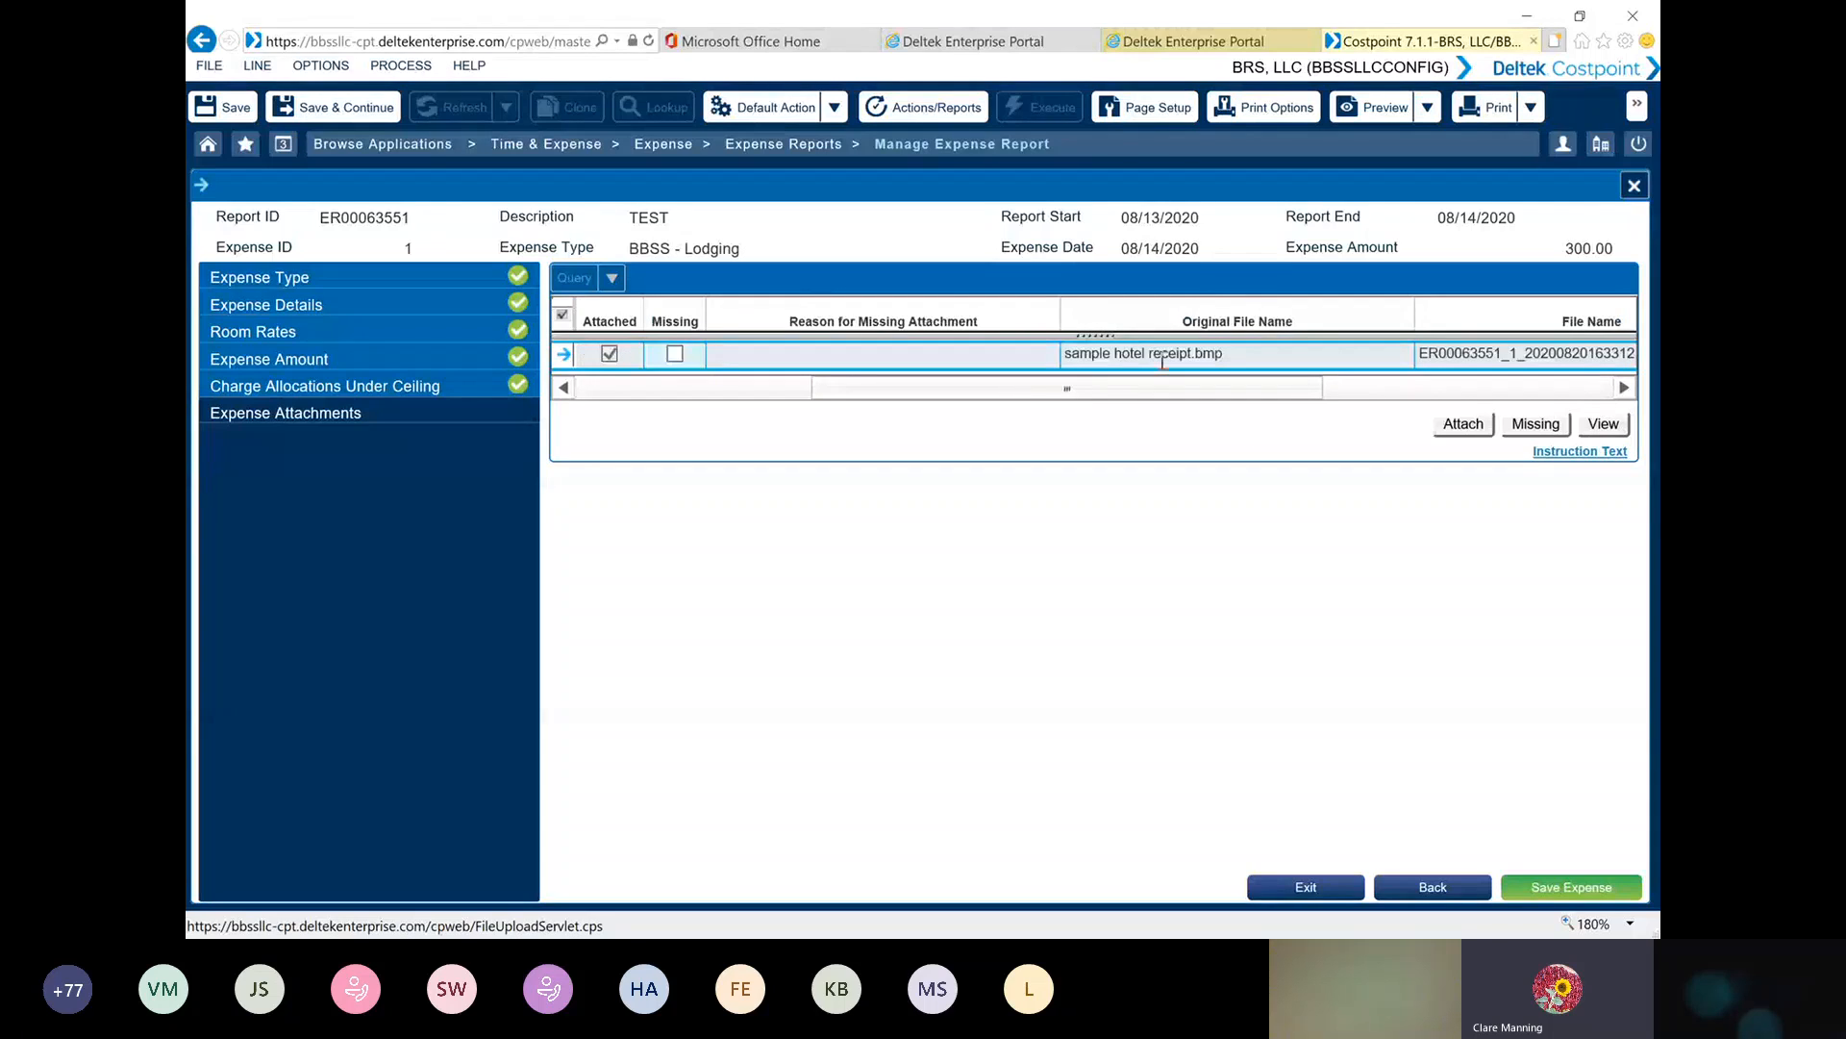
{"action": "left_click_drag", "start_coordinate": [1230, 385], "coordinate": [979, 375]}
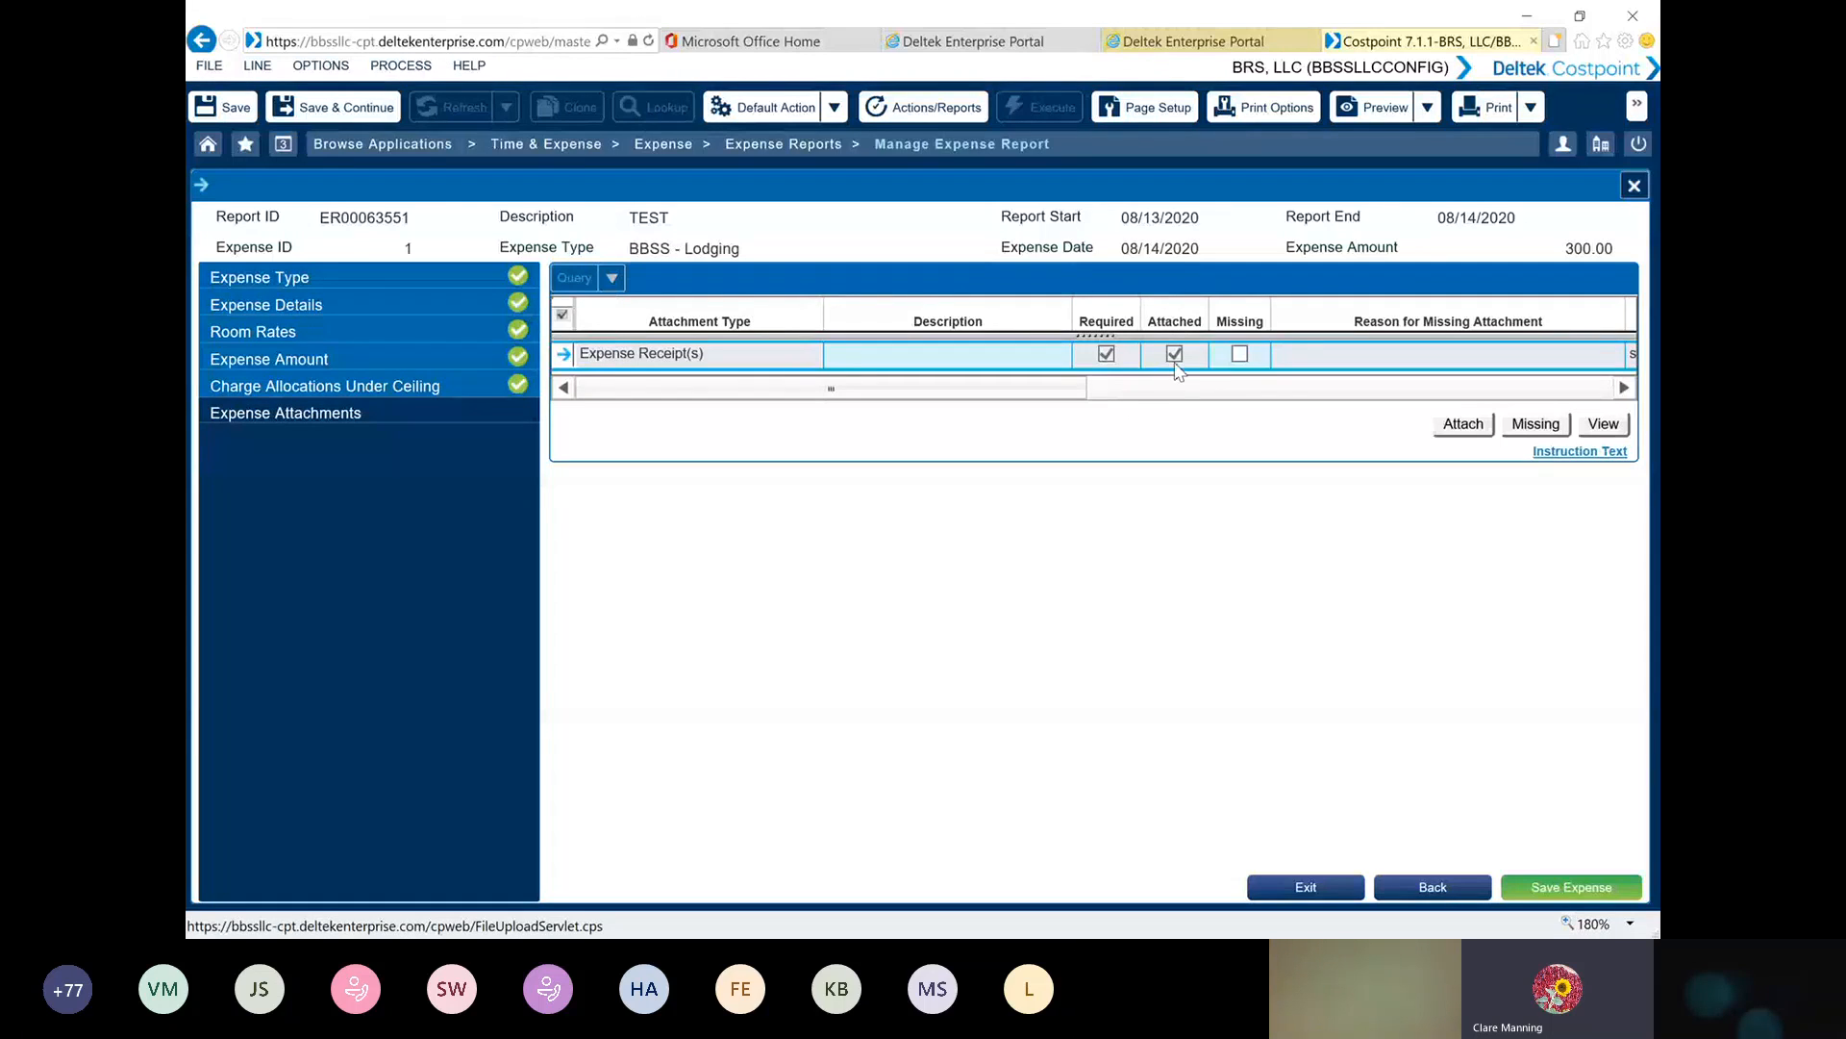
{"action": "left_click", "coordinate": [1604, 425]}
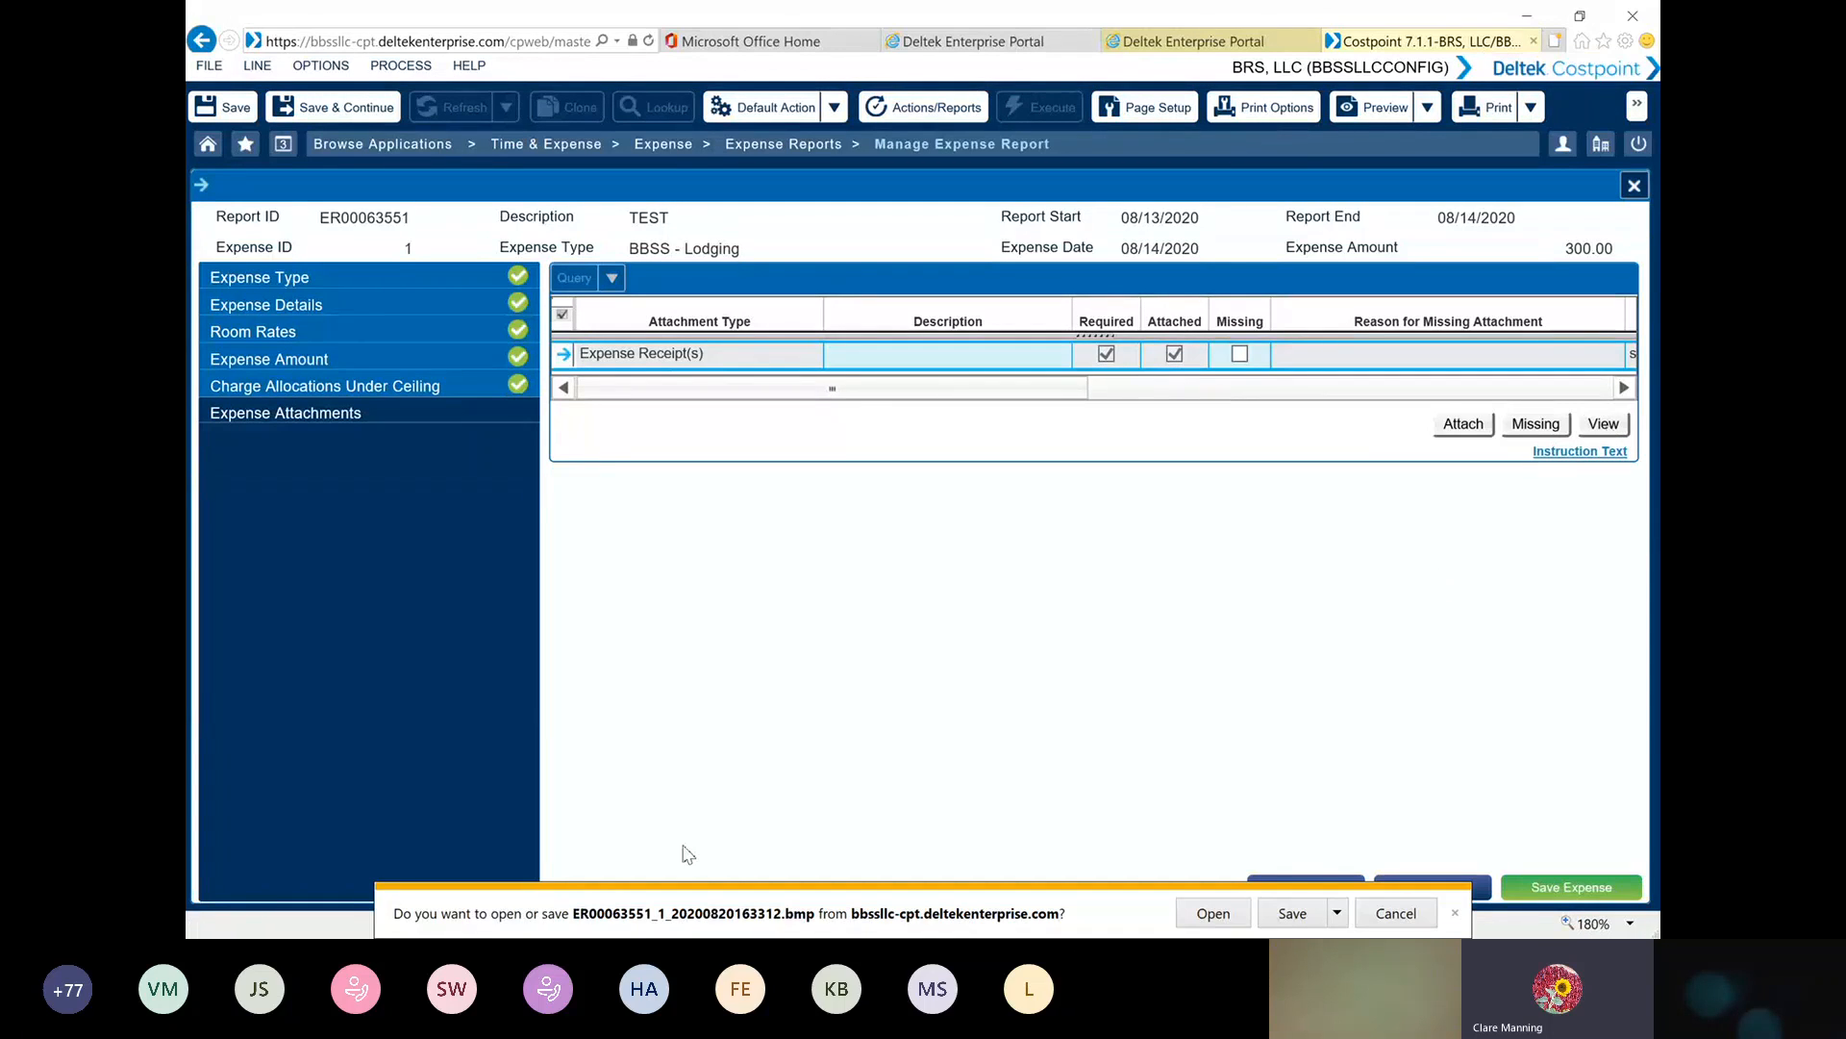
{"action": "left_click", "coordinate": [1226, 914]}
{"action": "left_click", "coordinate": [1029, 597]}
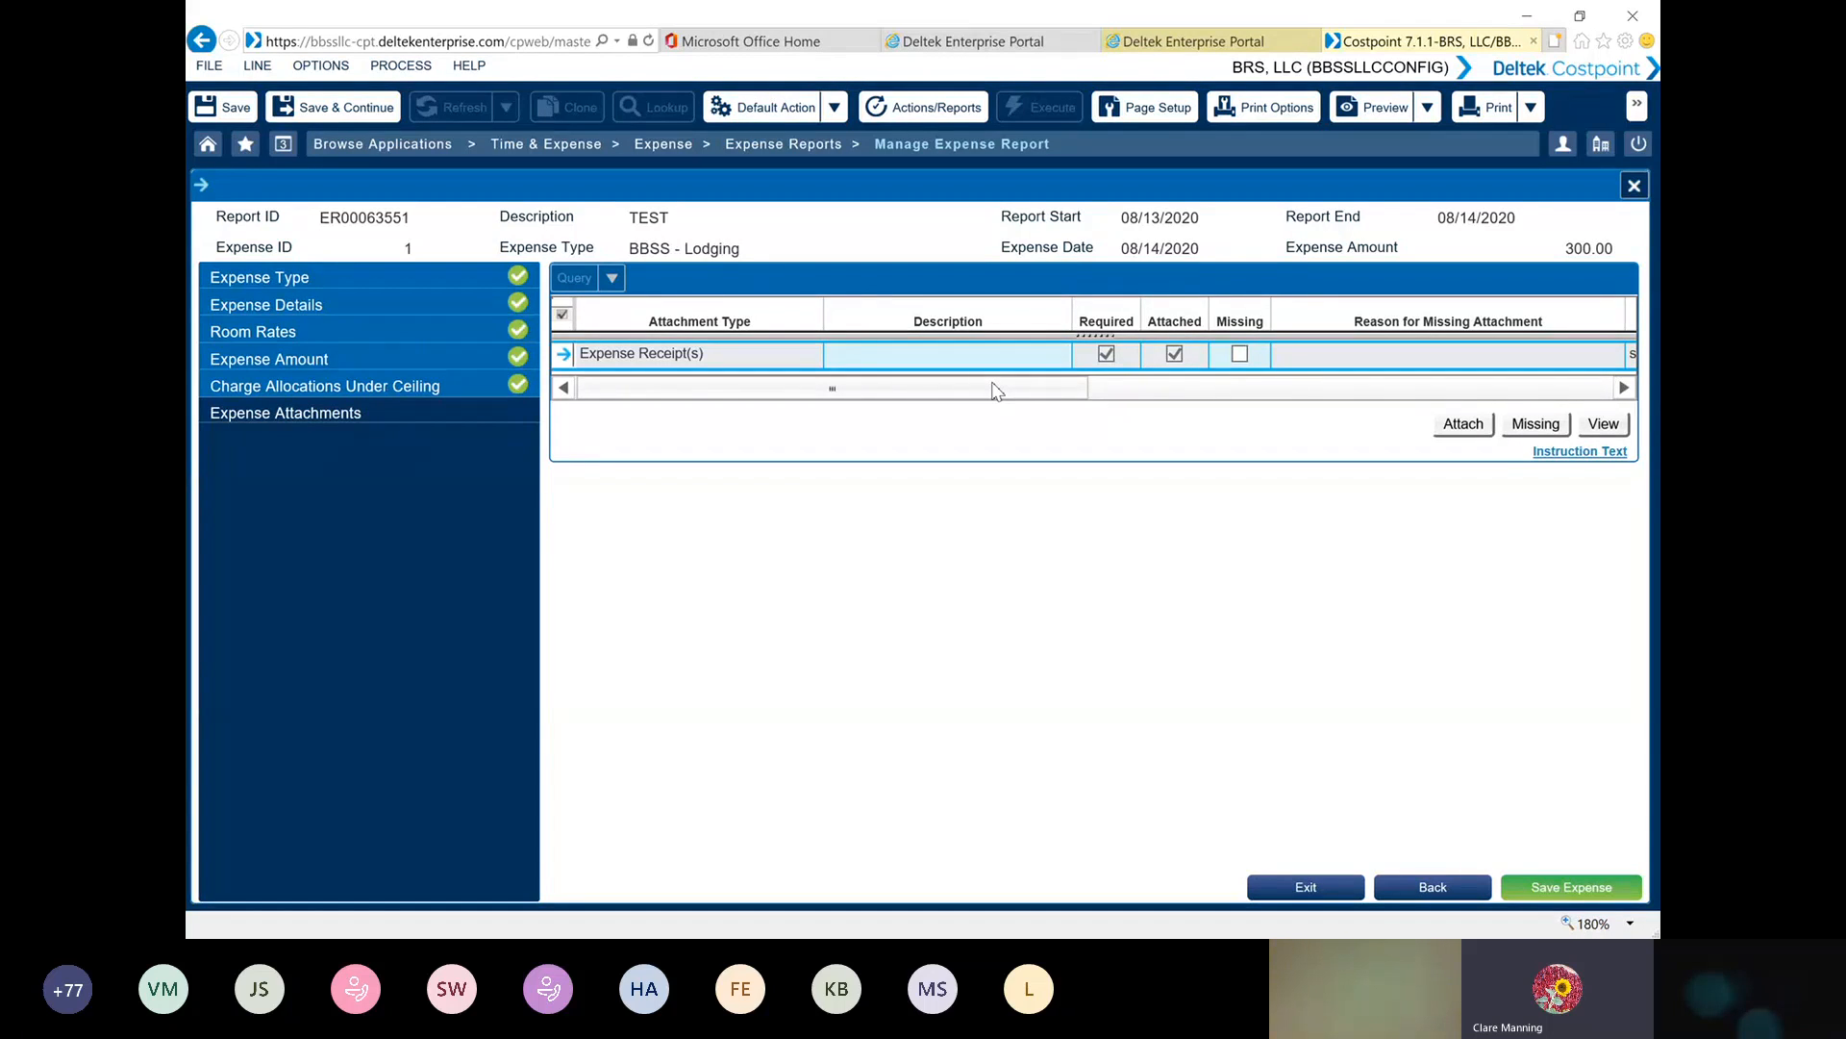
{"action": "left_click", "coordinate": [1564, 896]}
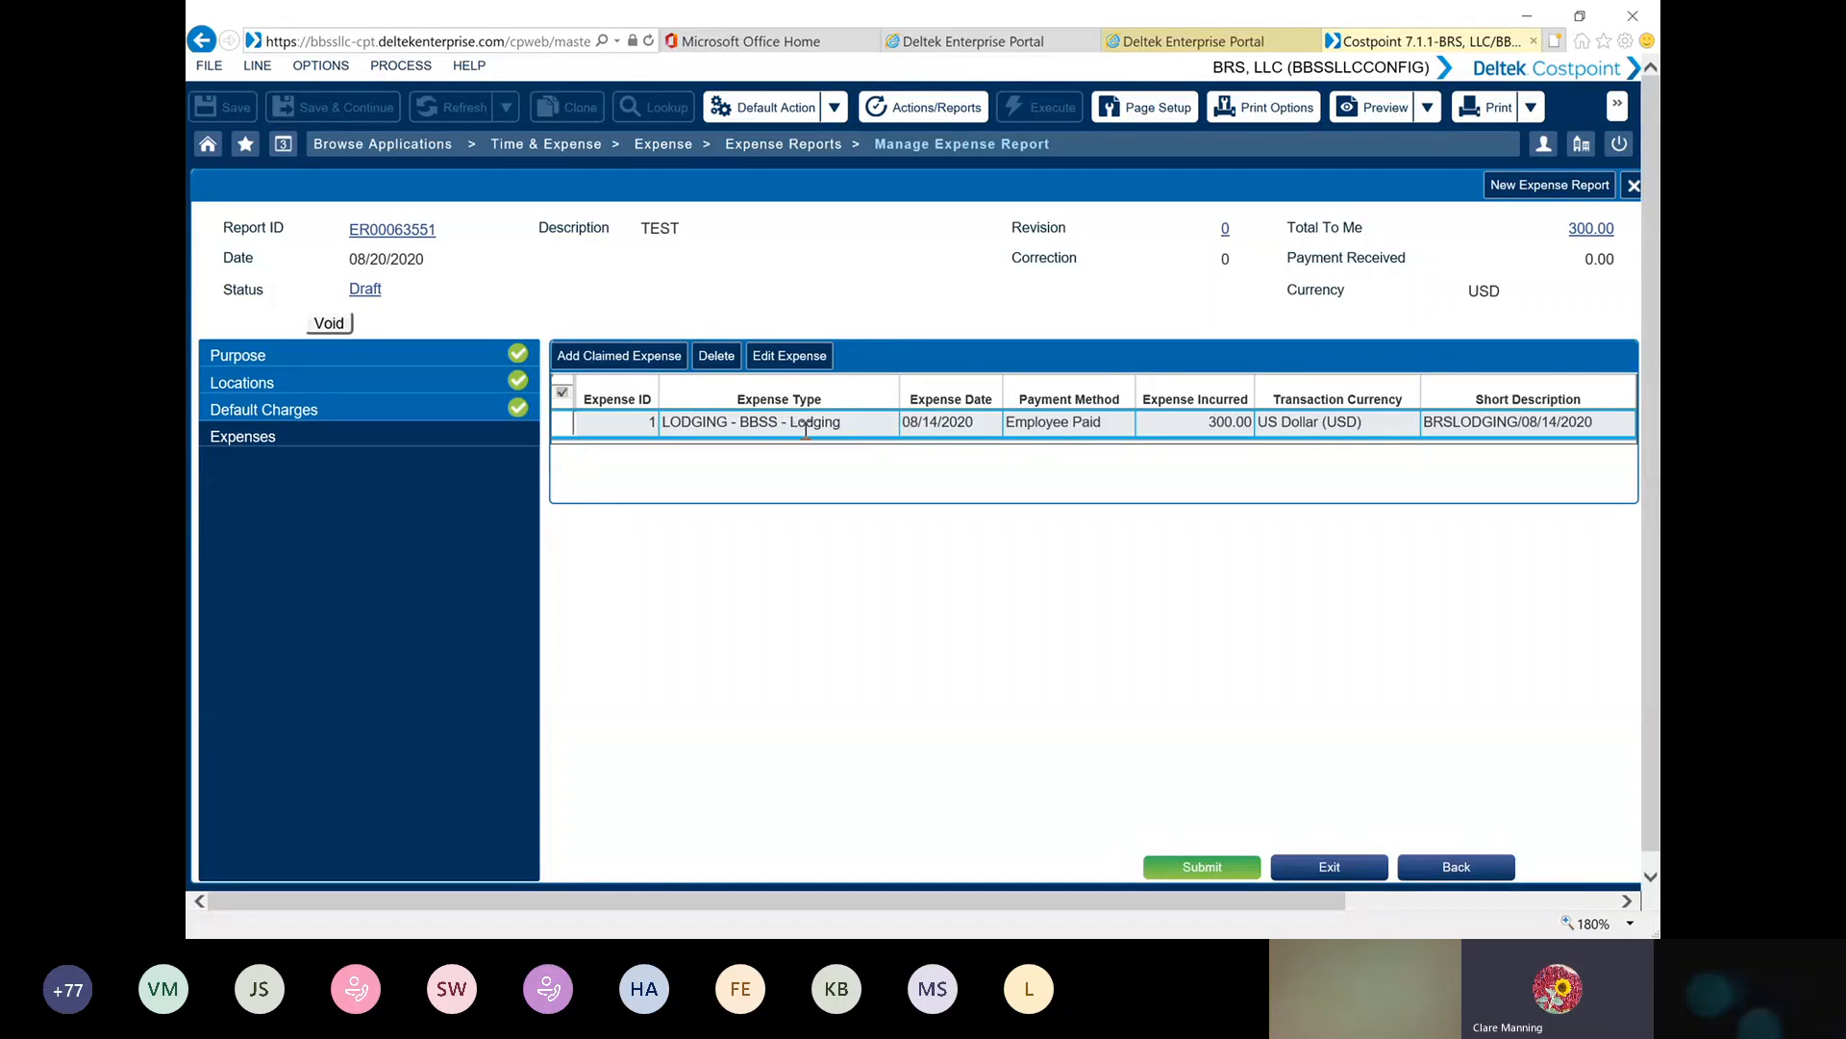
Add a claimed expense of type TRANSPORTATION-BBSS - Airfare/Taxi, keep its default dates, and continue to the expense amount
{"action": "left_click", "coordinate": [628, 355]}
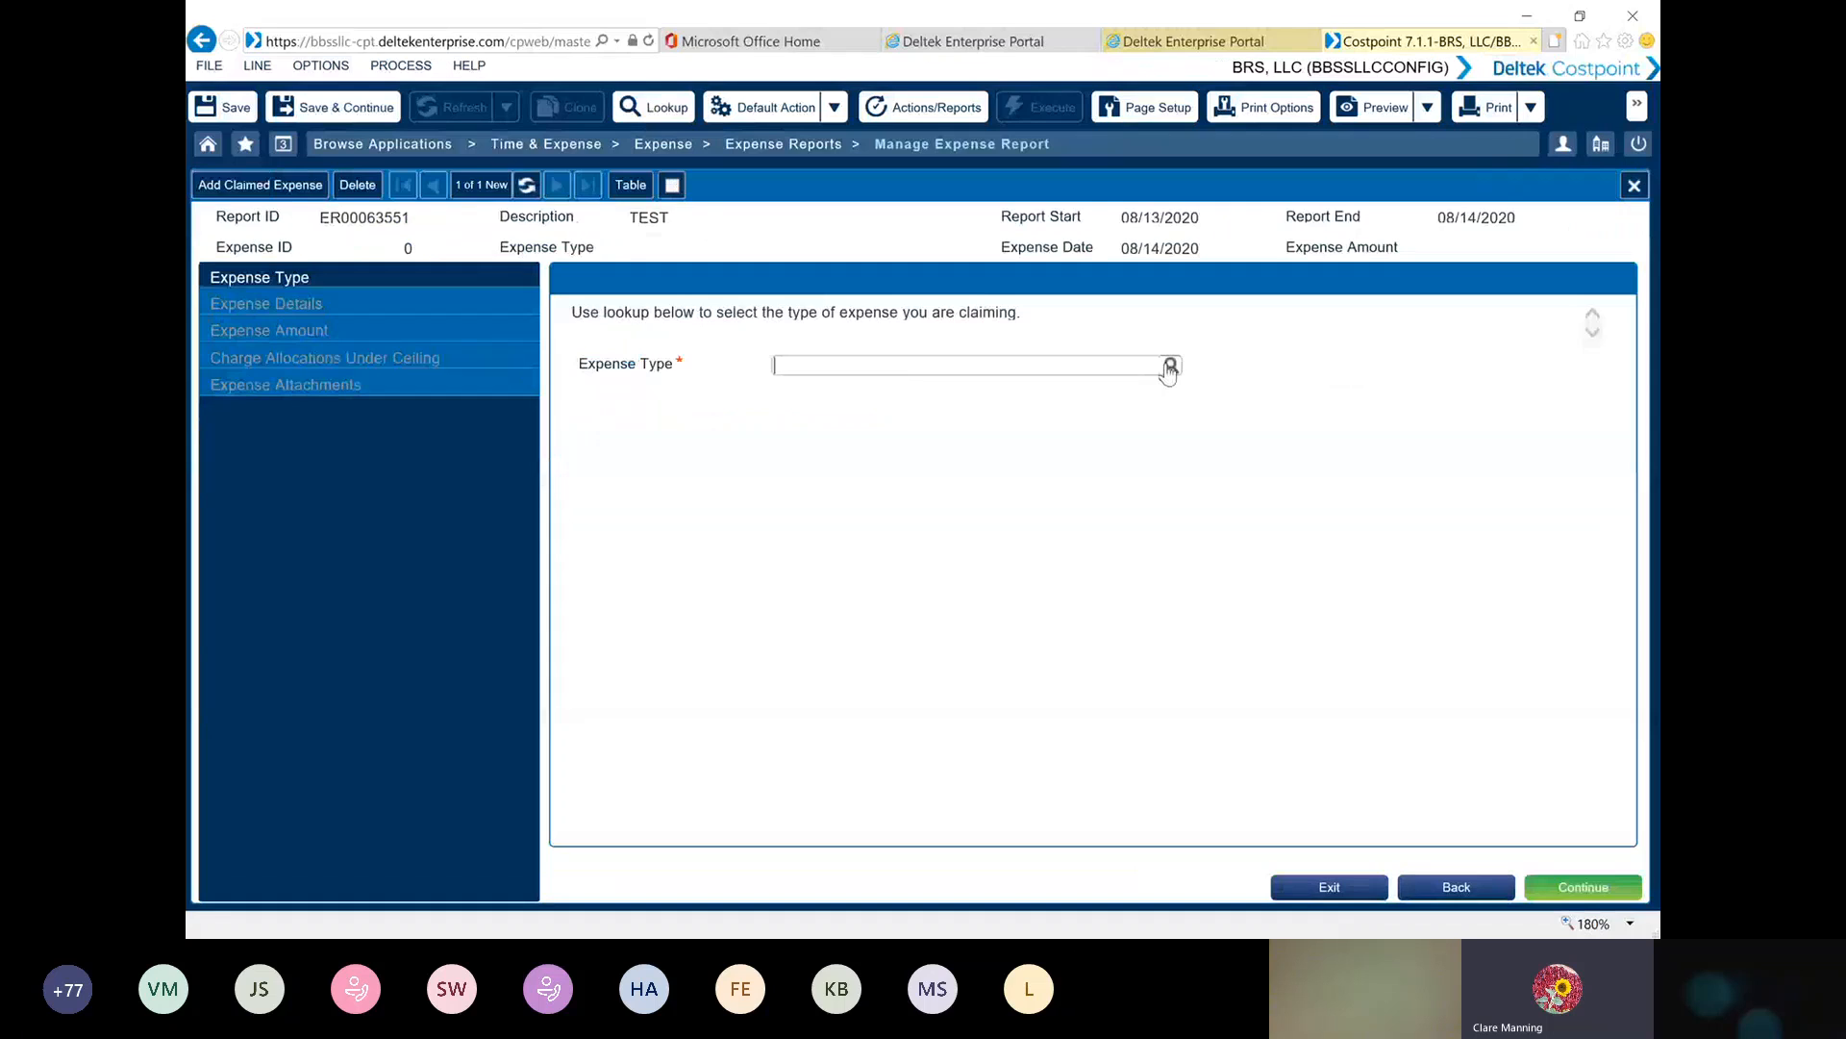
{"action": "left_click", "coordinate": [1169, 366]}
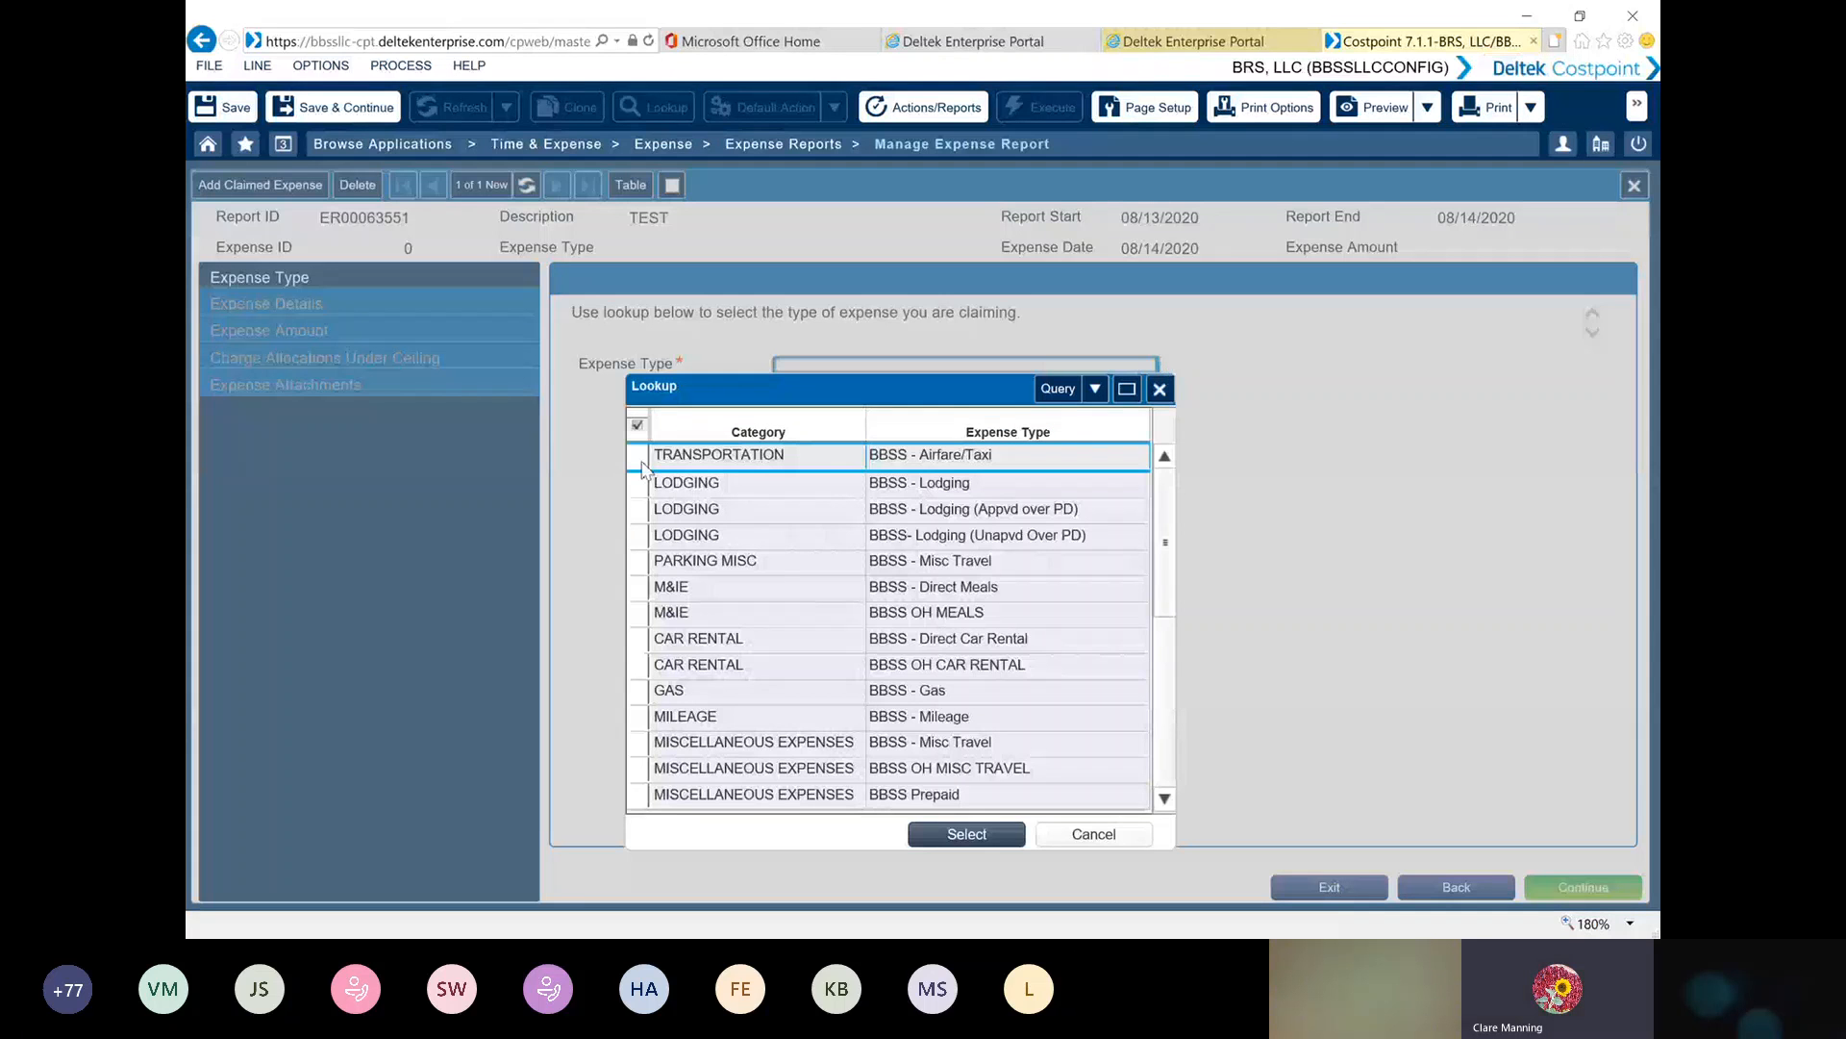
{"action": "double_click", "coordinate": [642, 460]}
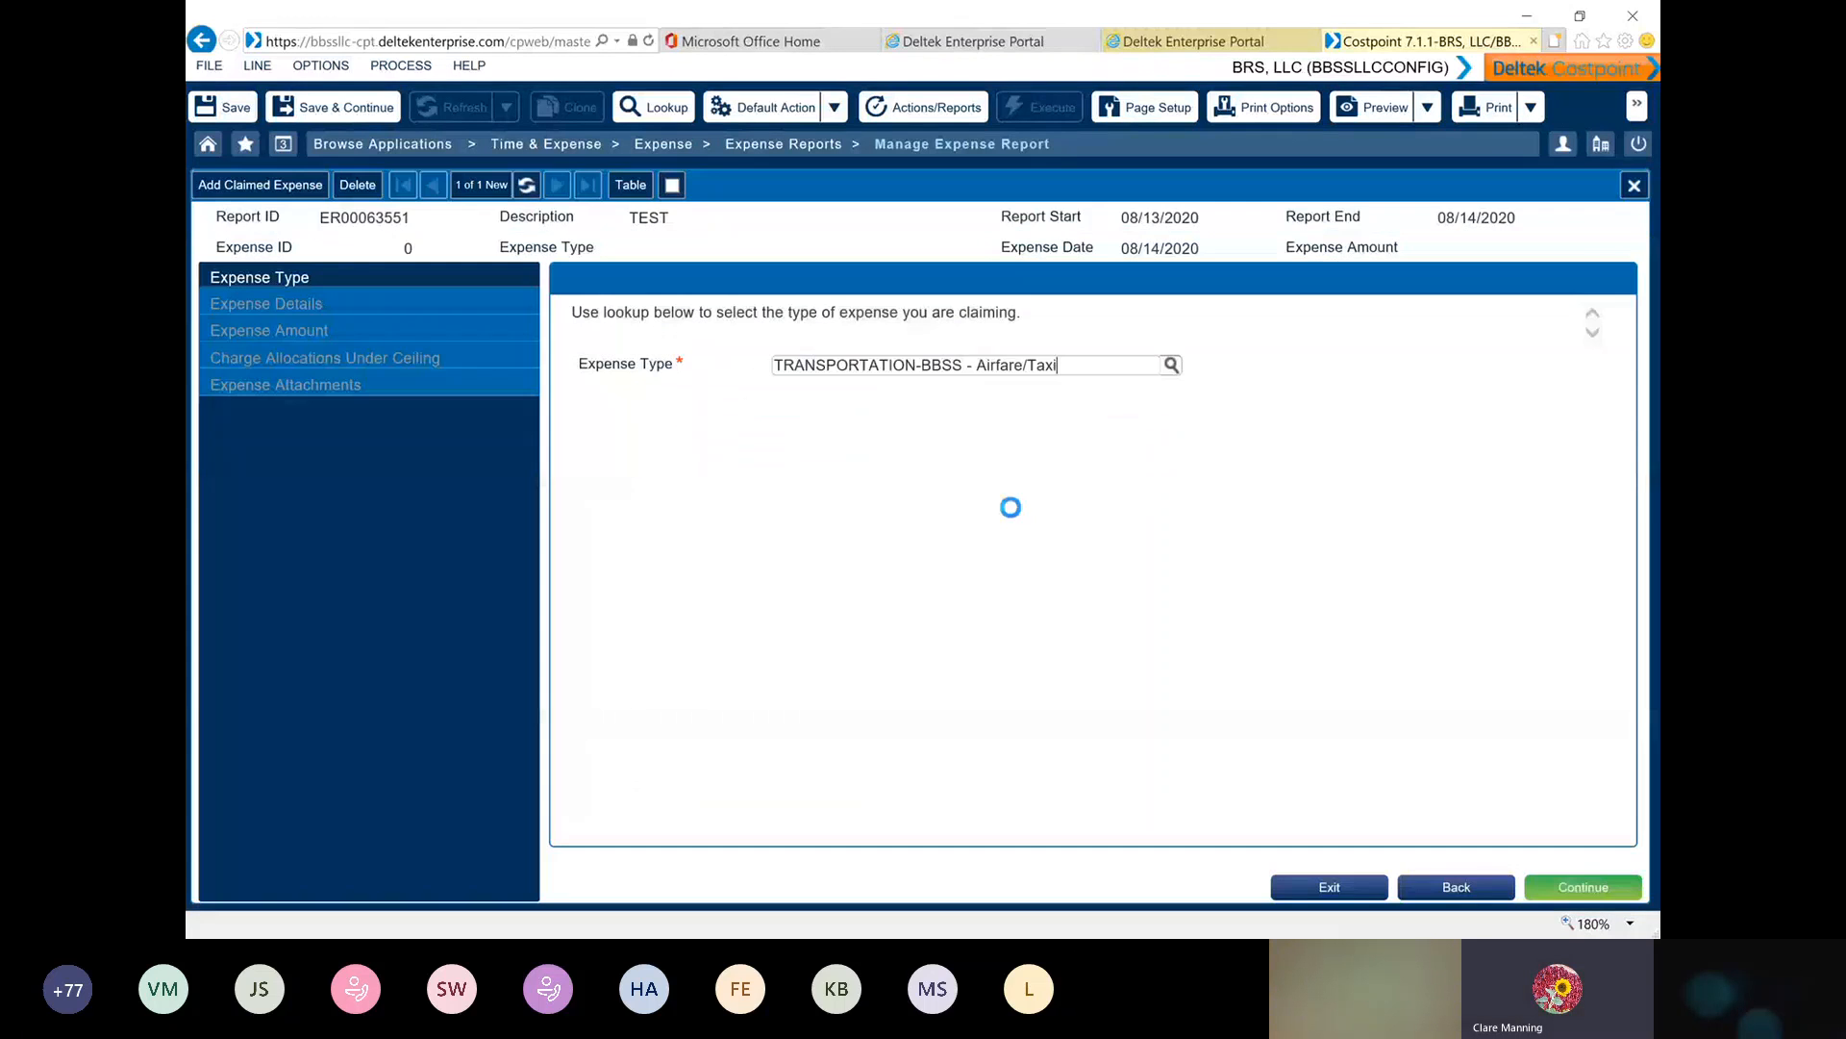
{"action": "left_click", "coordinate": [1594, 895]}
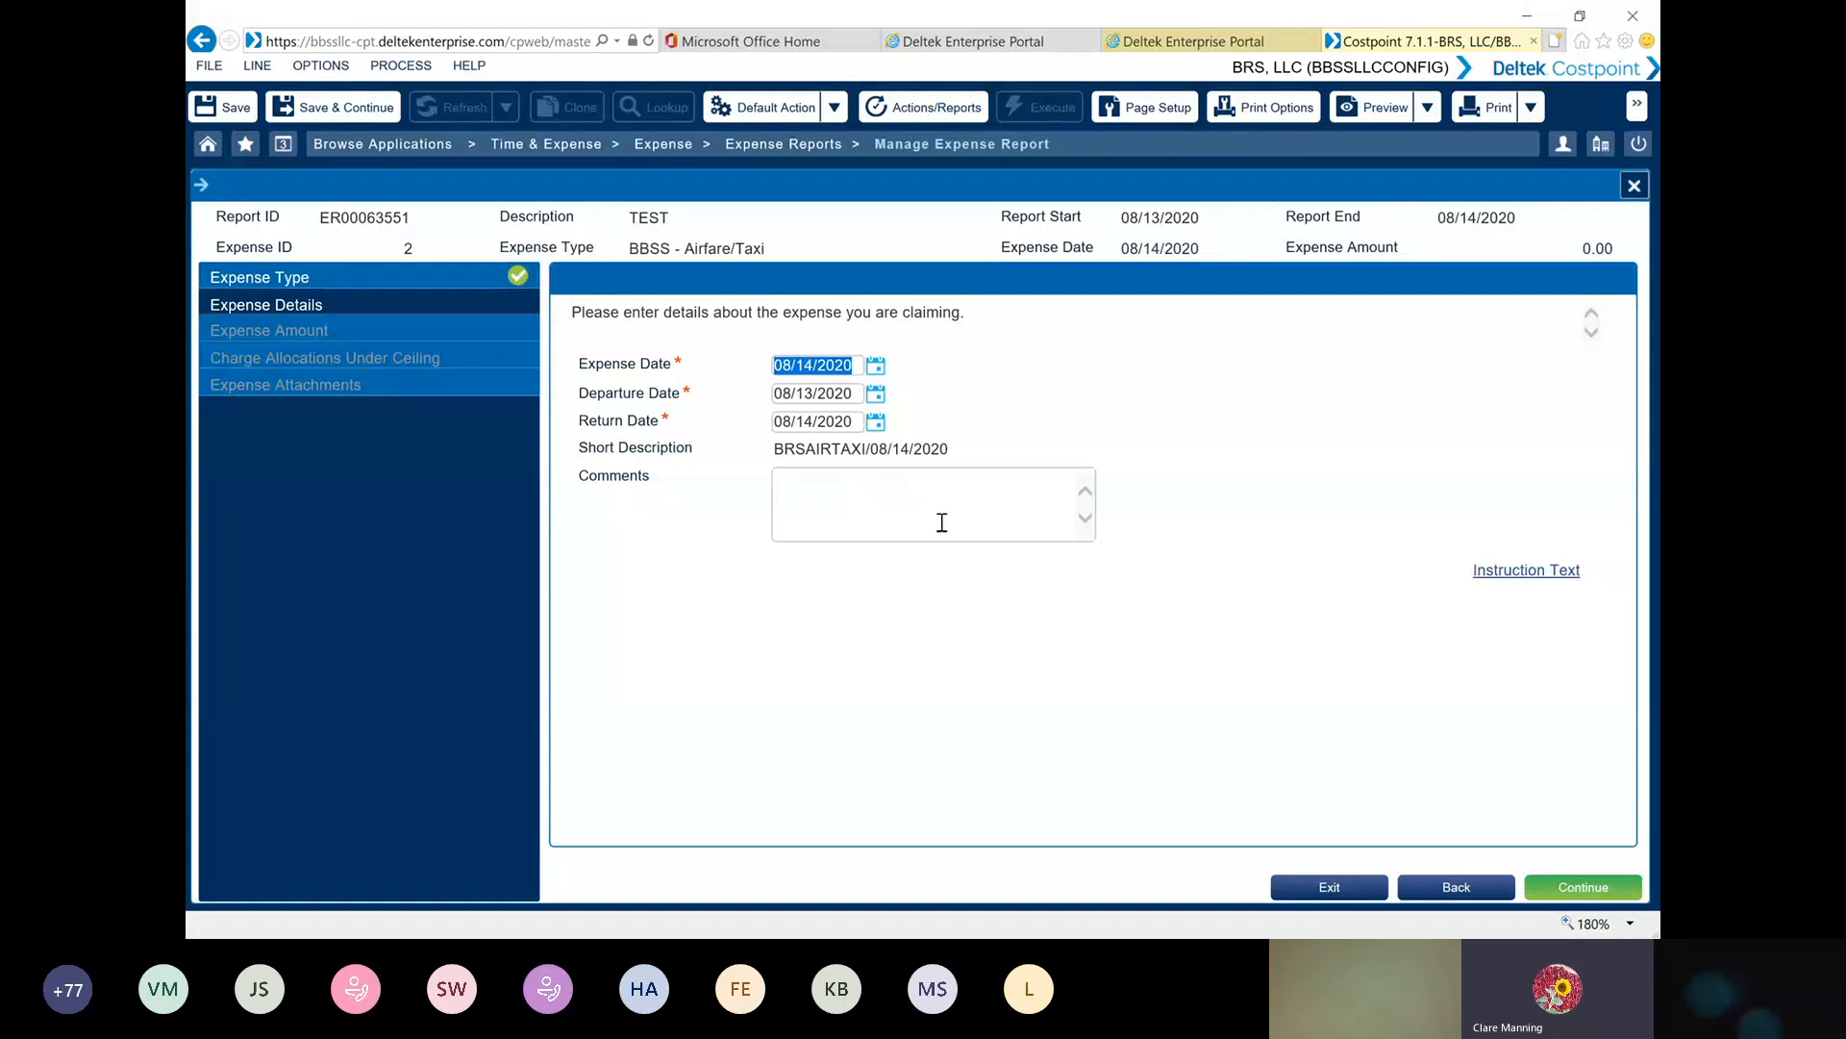
{"action": "left_click", "coordinate": [1608, 893]}
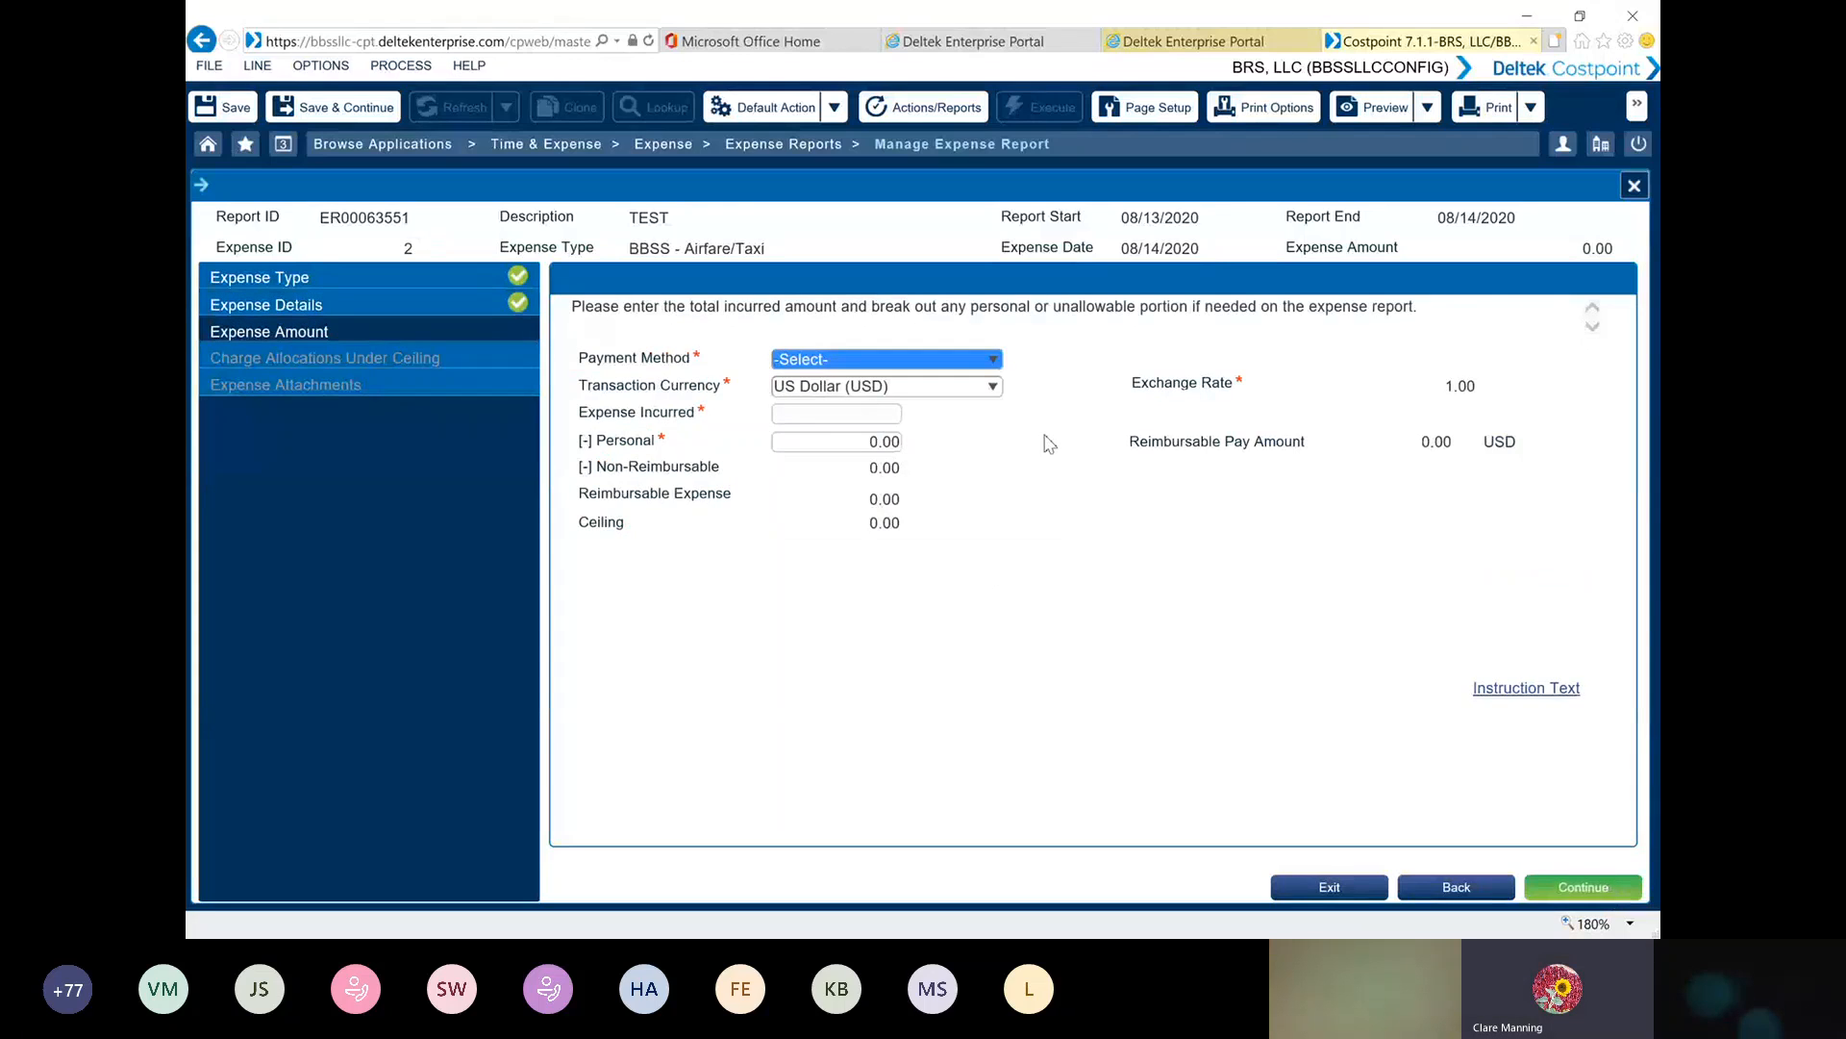
Set the airfare payment method to Employee Paid and the expense incurred to 300.00, and continue to the charge allocations
{"action": "left_click", "coordinate": [996, 359]}
{"action": "left_click", "coordinate": [995, 360]}
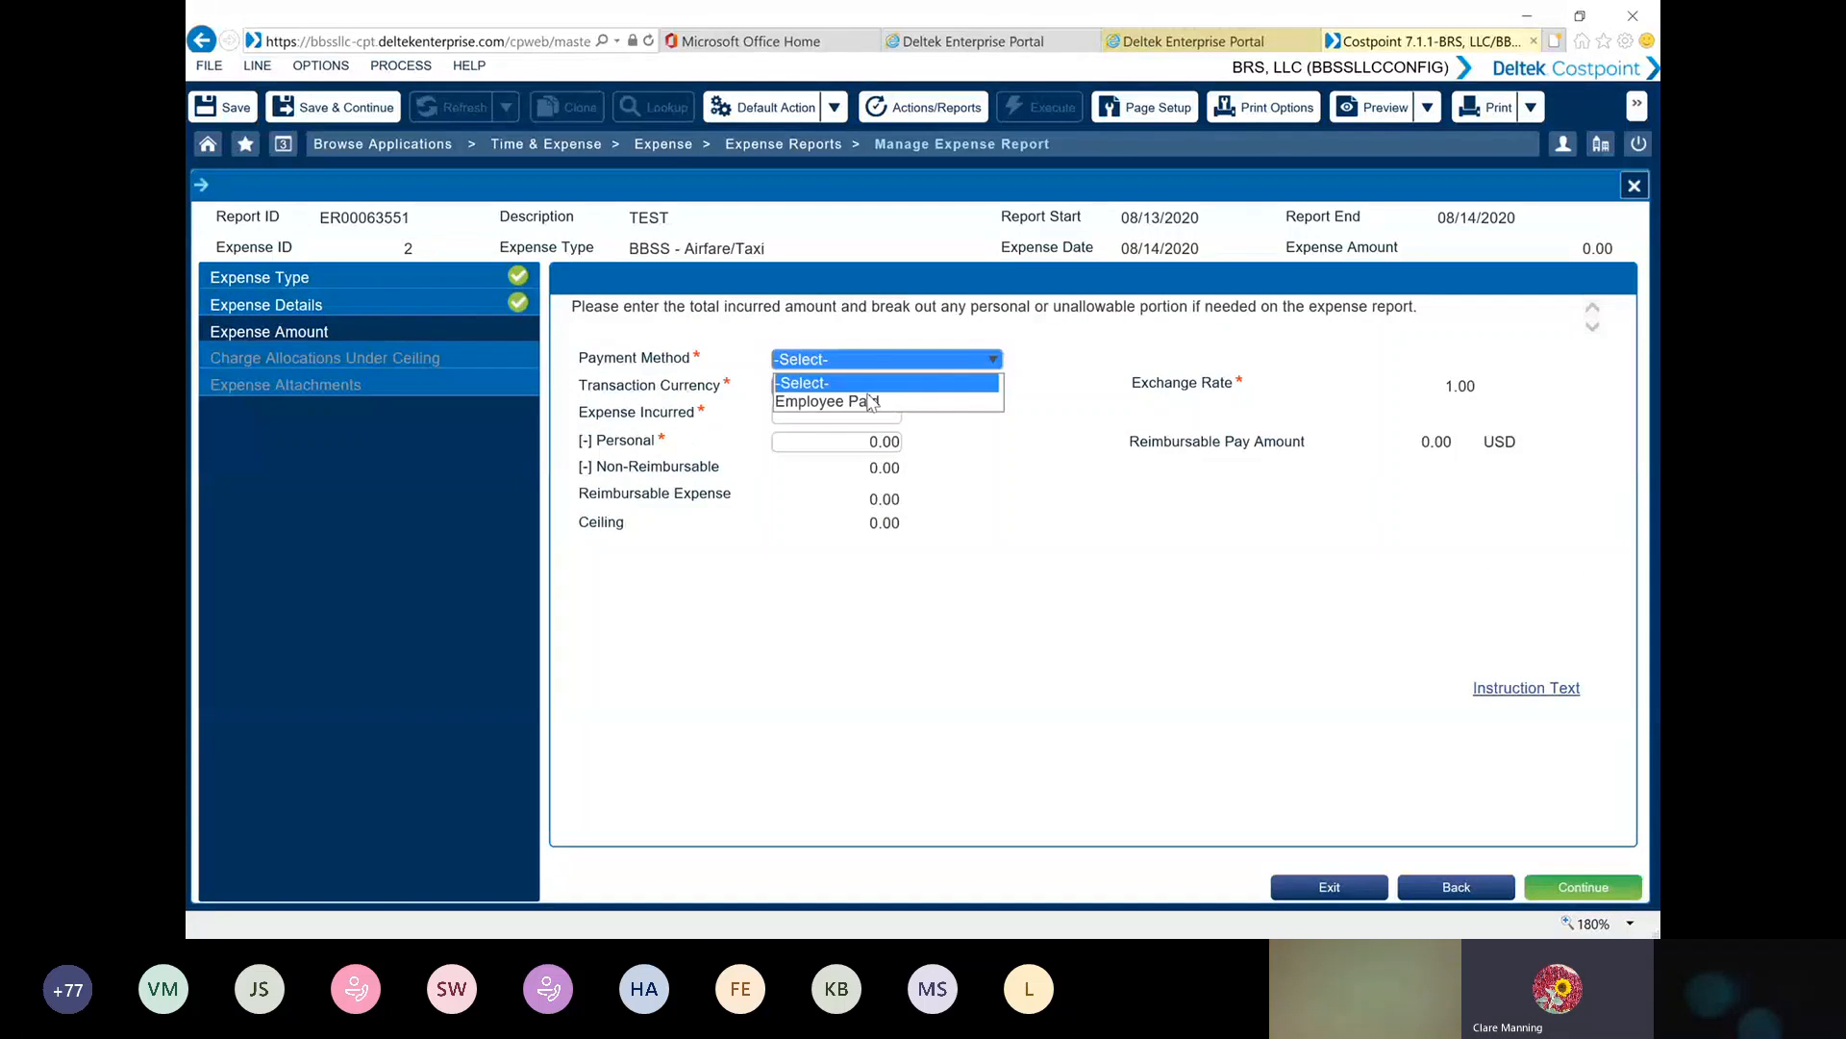
{"action": "left_click", "coordinate": [872, 402]}
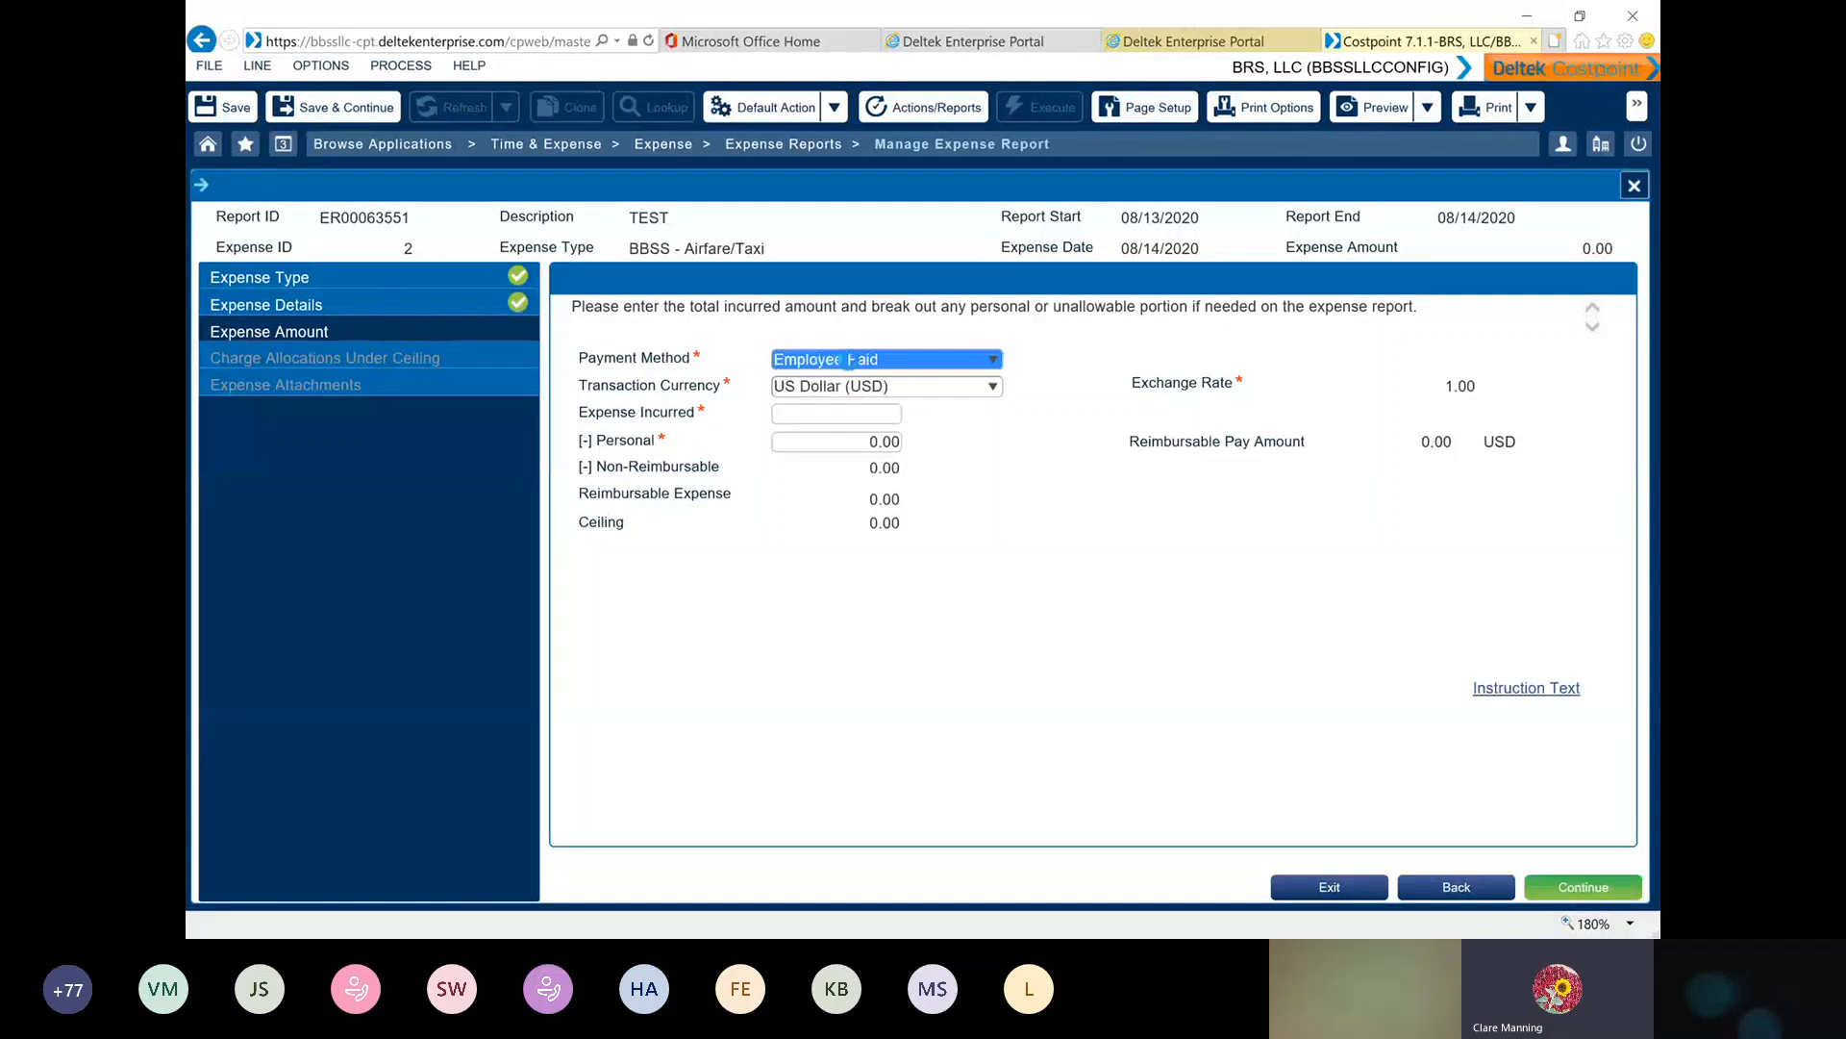
{"action": "left_click", "coordinate": [812, 417]}
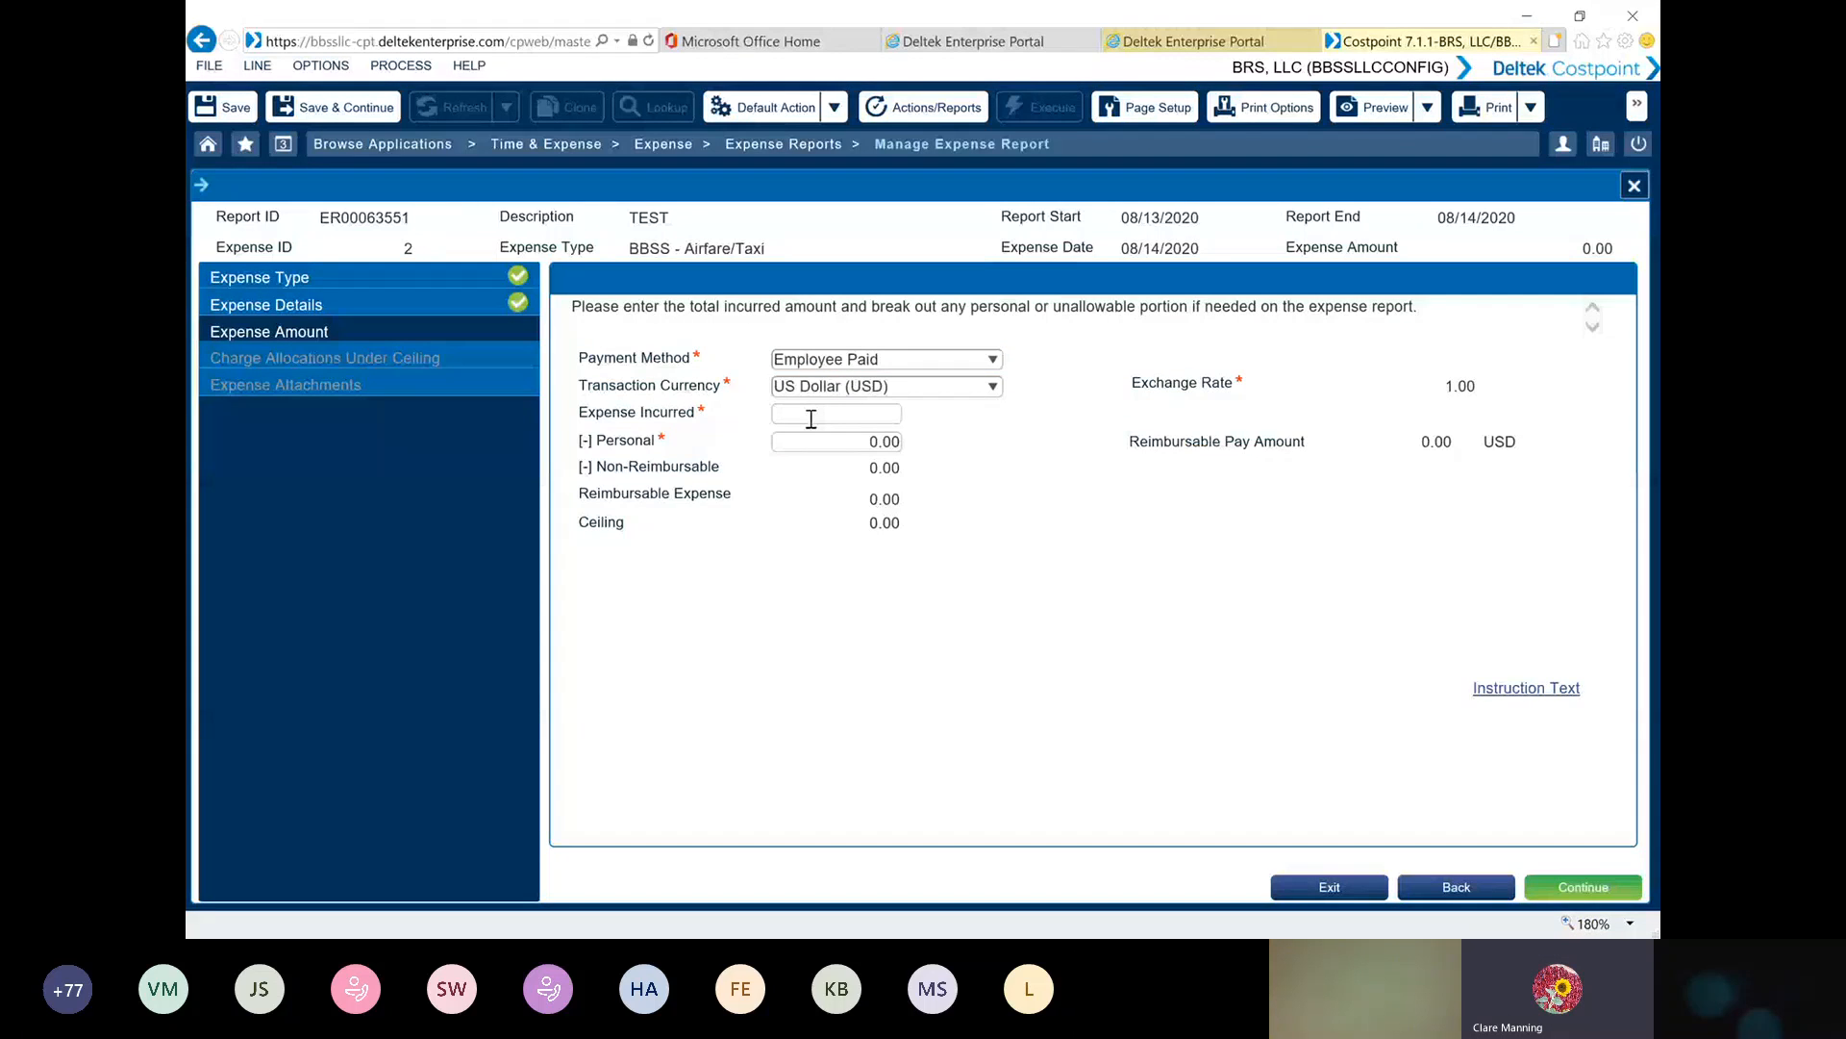
{"action": "type", "text": "300.00"}
{"action": "key", "text": "Tab"}
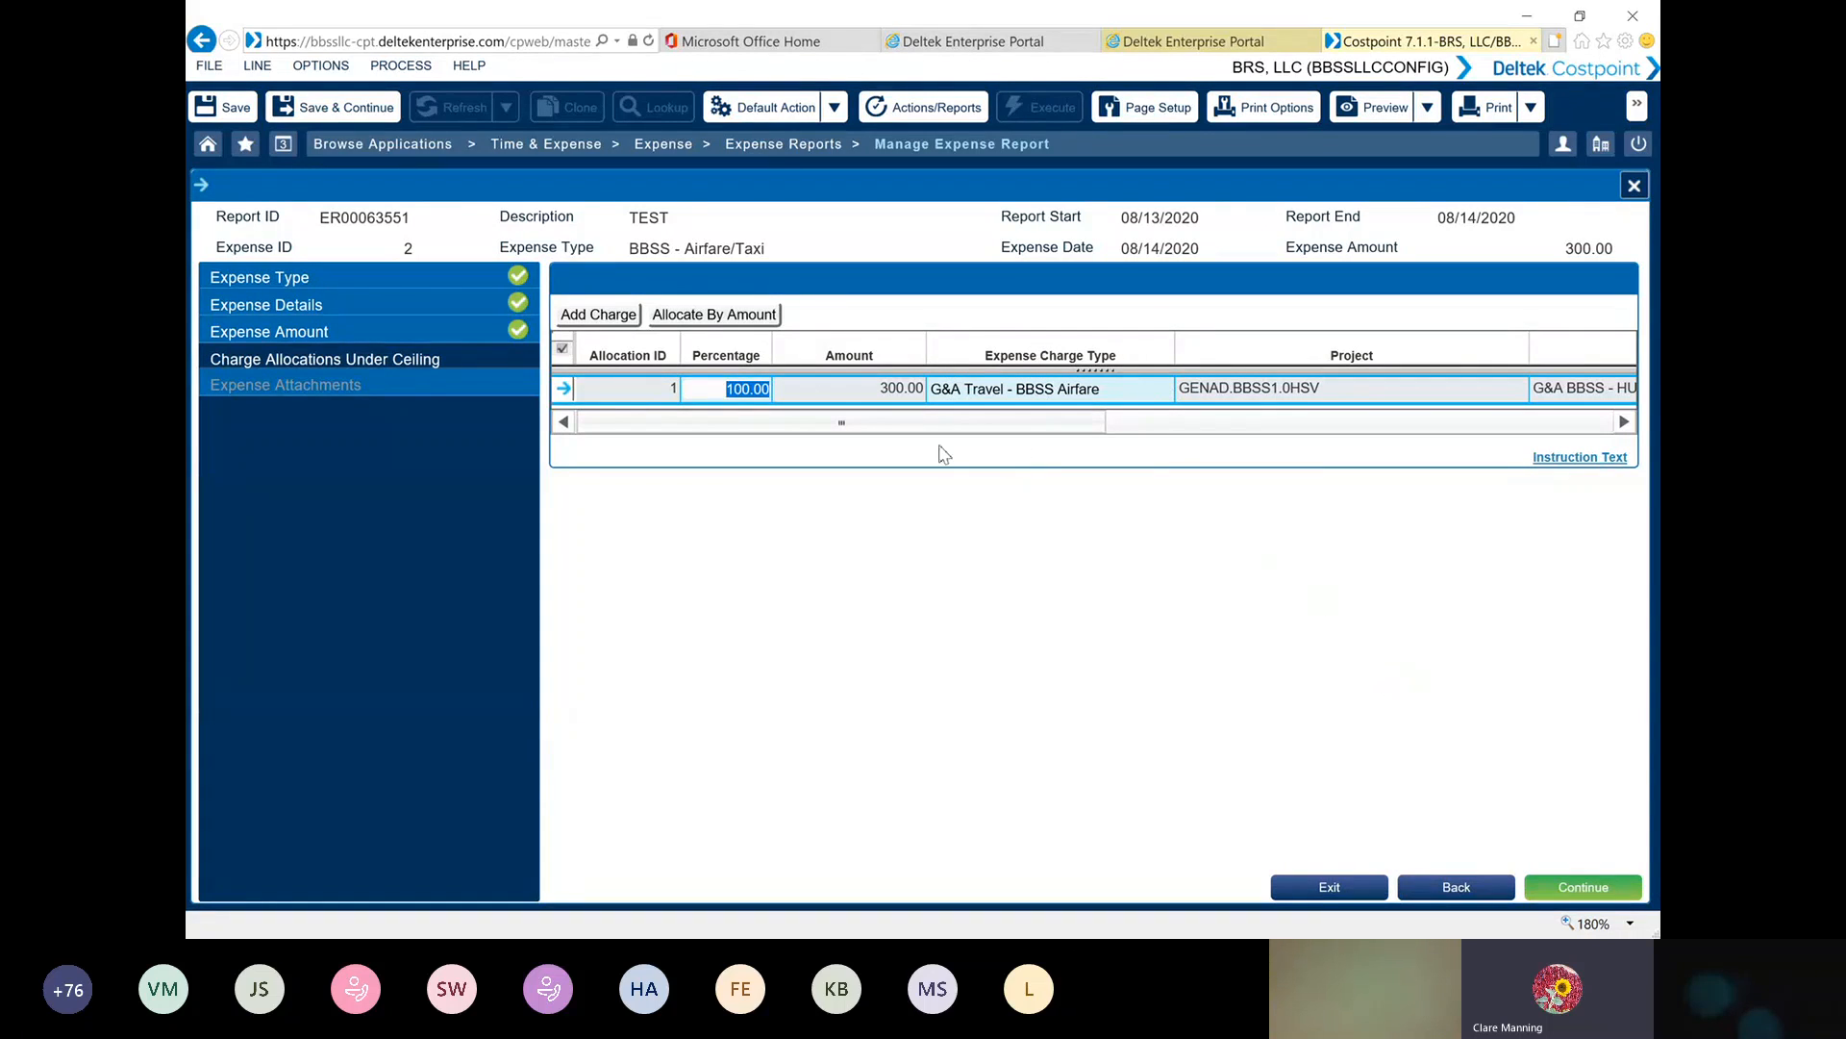
Accept the airfare charge allocation and upload the sample airline receipt from SAMPLE RECEIPTS as the required expense receipt
{"action": "left_click", "coordinate": [1583, 886]}
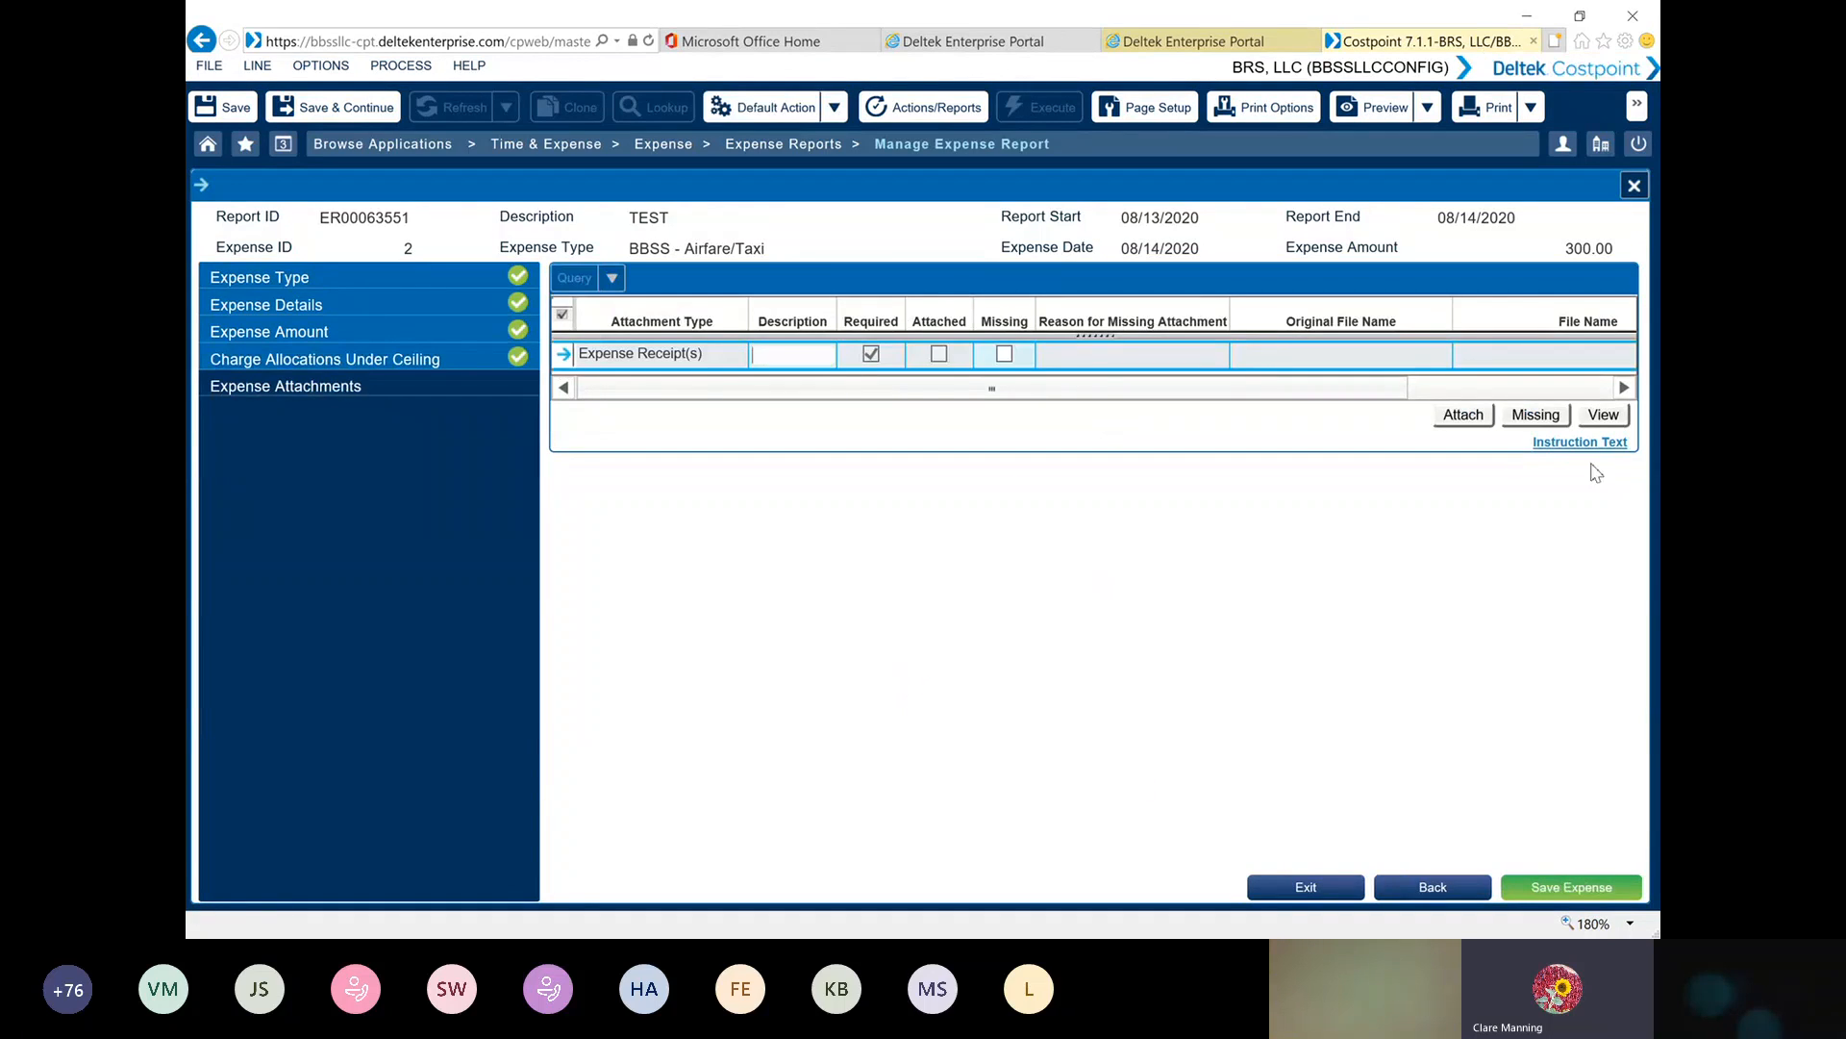
{"action": "left_click", "coordinate": [1464, 416]}
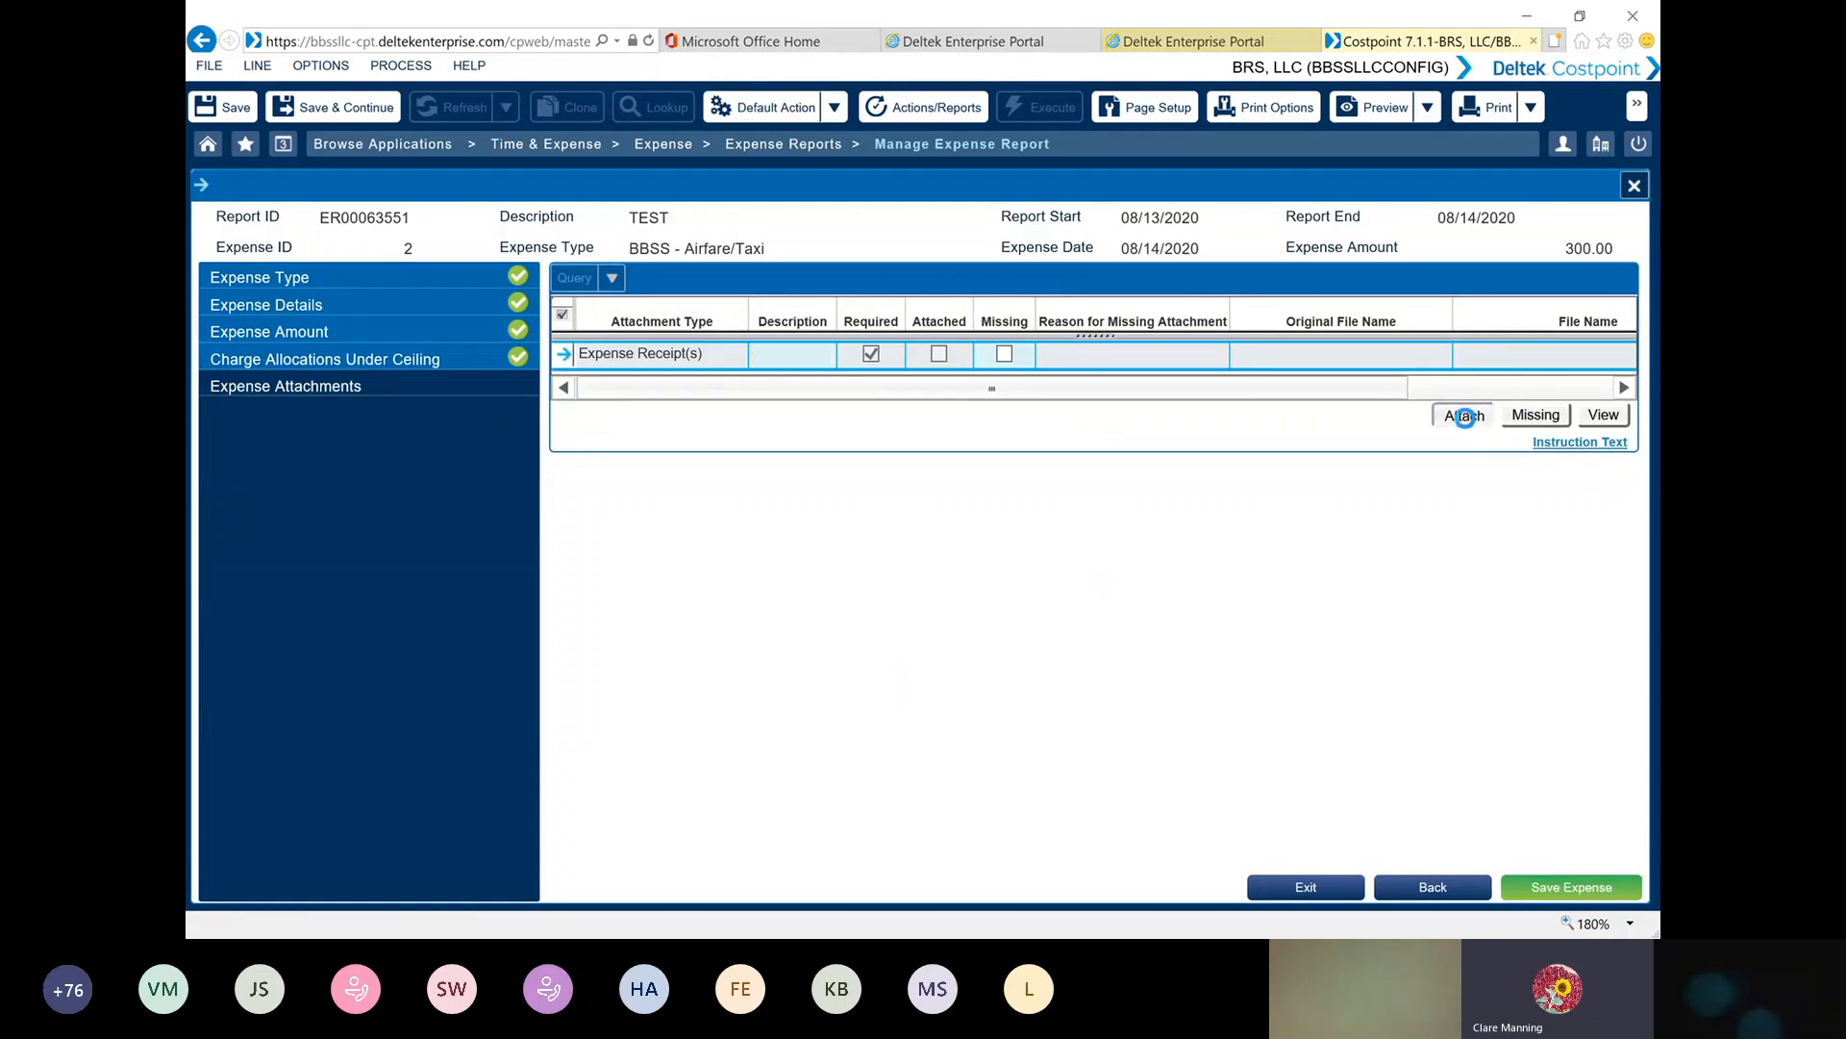
{"action": "left_click", "coordinate": [1183, 250]}
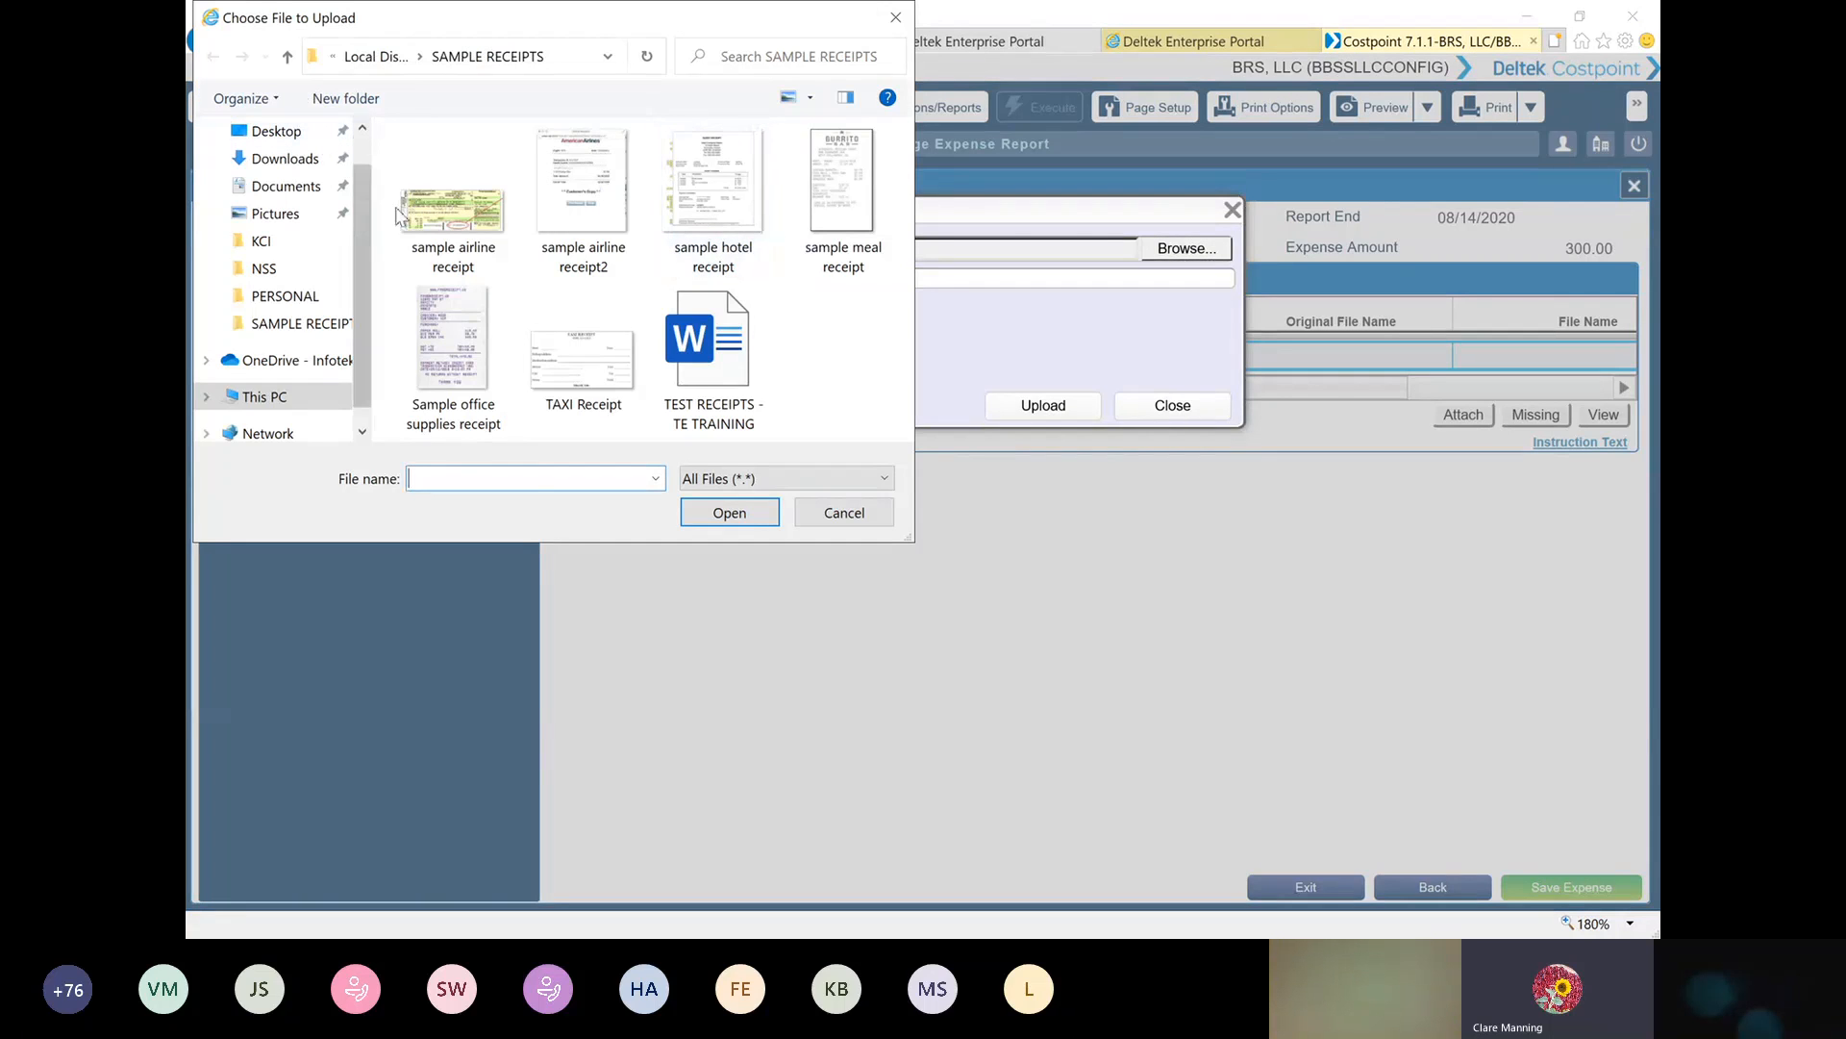
{"action": "double_click", "coordinate": [435, 216]}
{"action": "left_click", "coordinate": [1012, 420]}
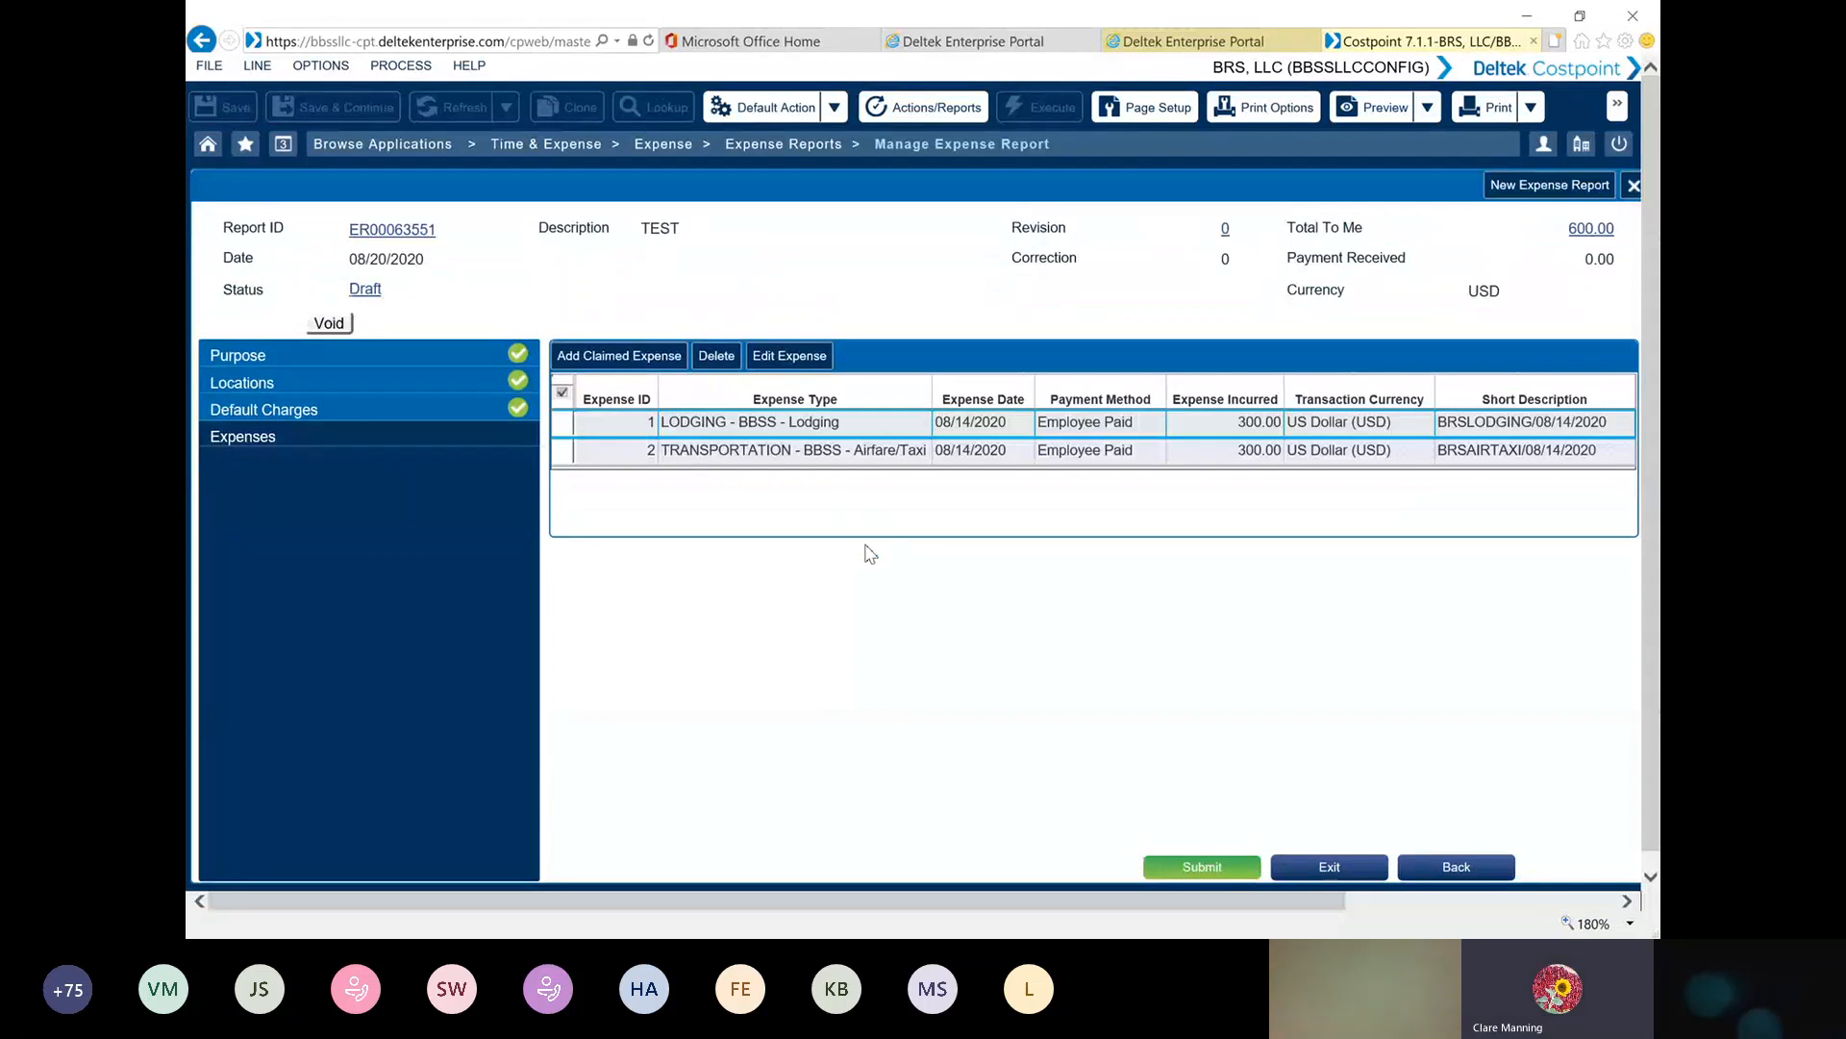
Add a claimed expense of category M&IE with expense type BBSS - Direct Meals
{"action": "left_click", "coordinate": [633, 362]}
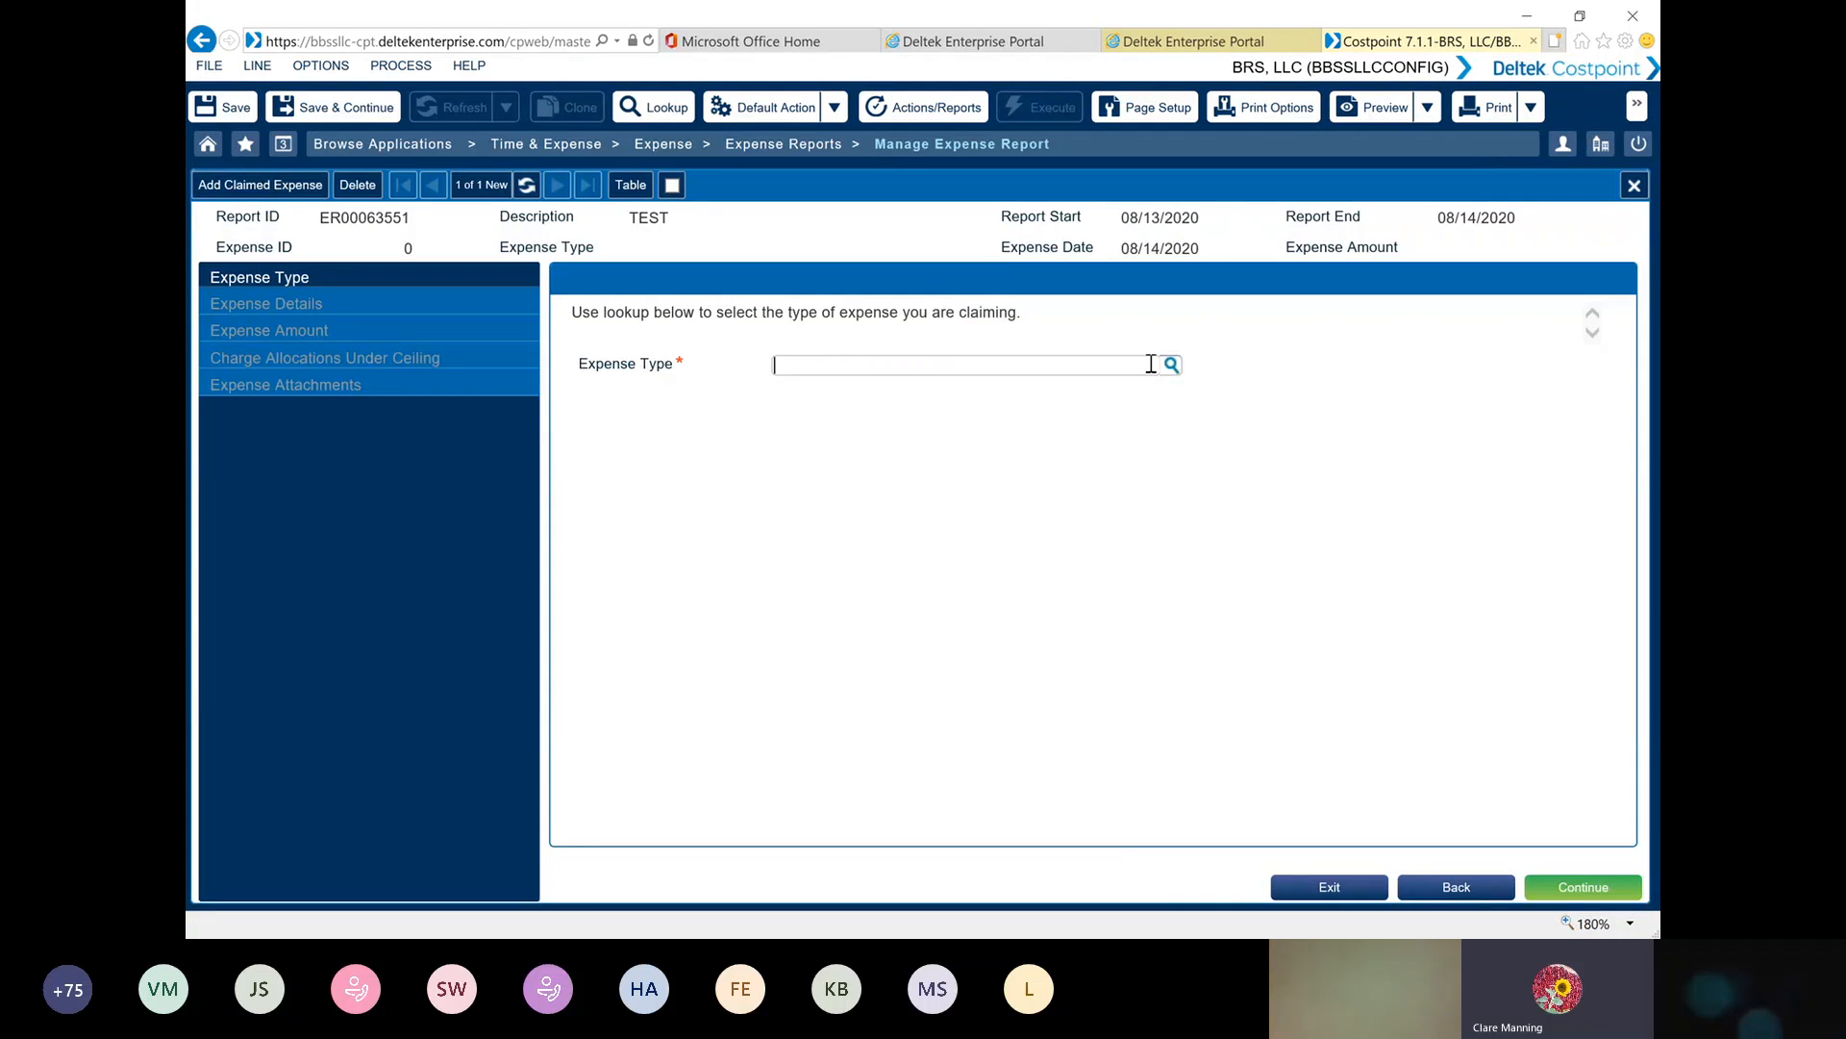
{"action": "left_click", "coordinate": [1173, 366]}
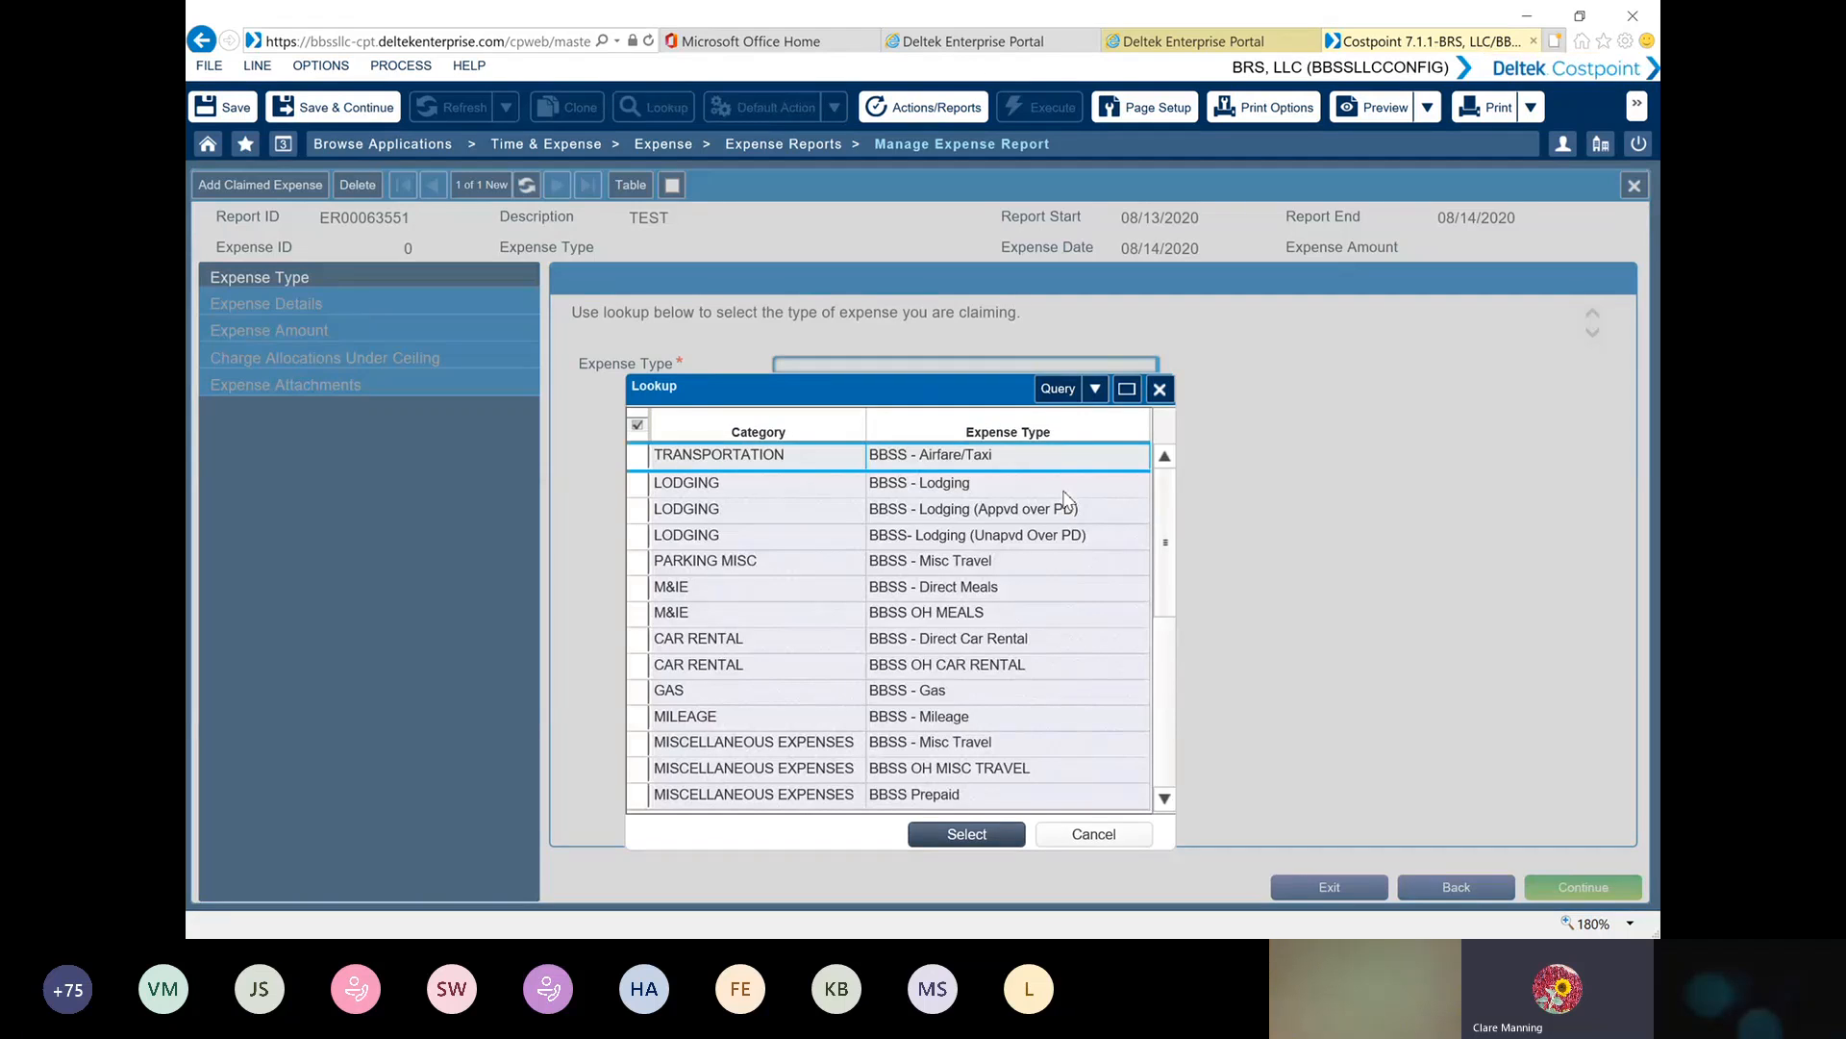
{"action": "left_click", "coordinate": [639, 585]}
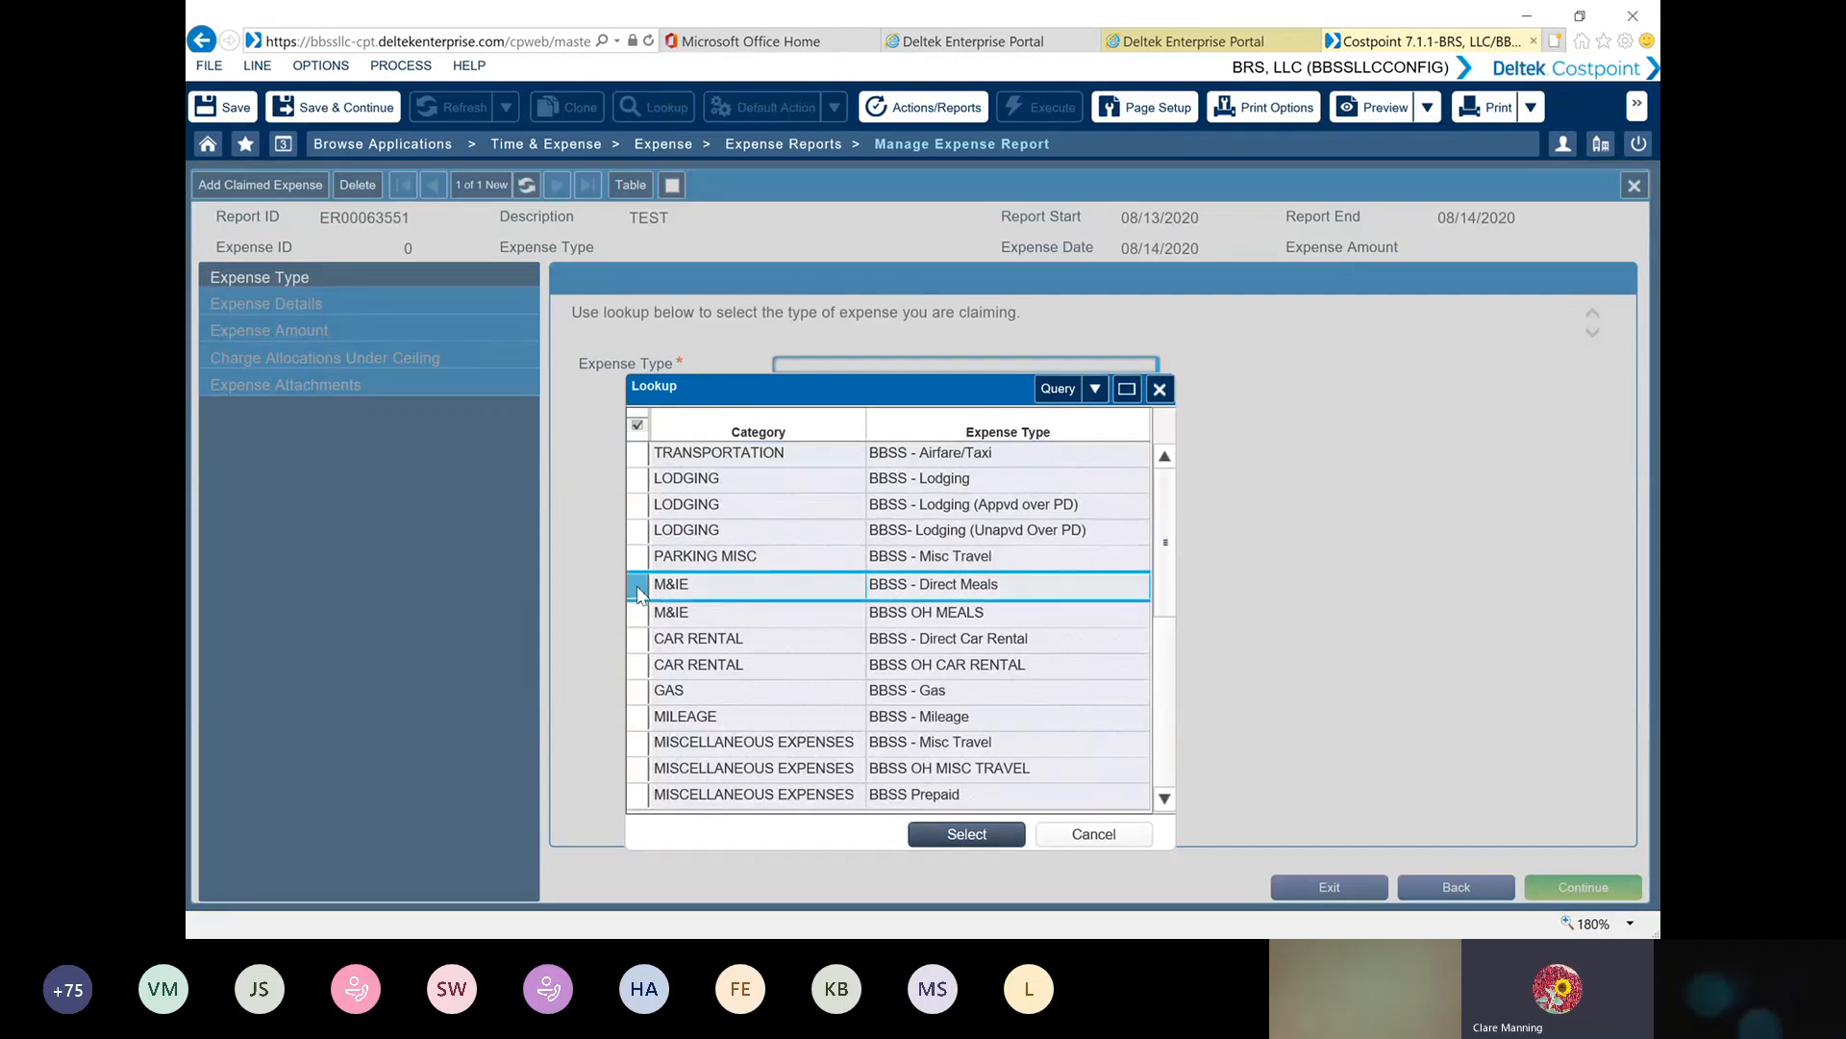
{"action": "double_click", "coordinate": [638, 586]}
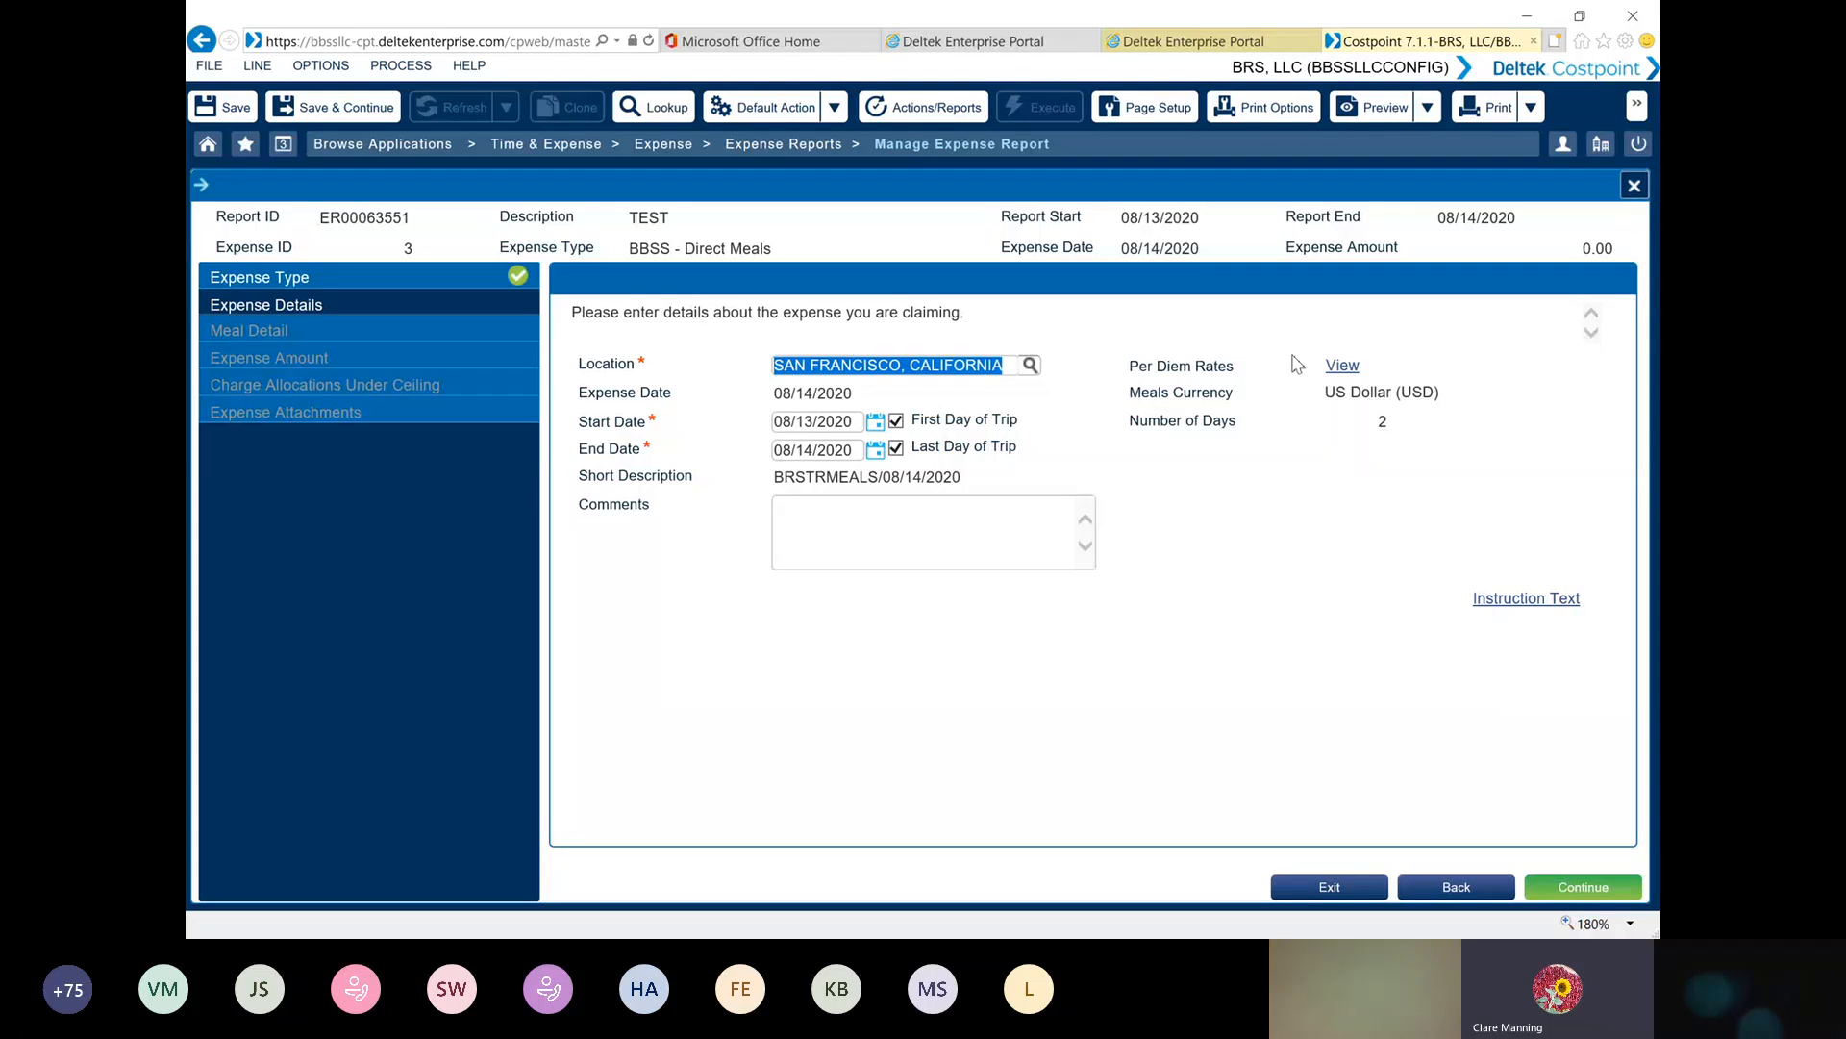
View the San Francisco per diem rates, keep the meal expense's default location and dates, and continue to the meal detail
{"action": "left_click", "coordinate": [1343, 370]}
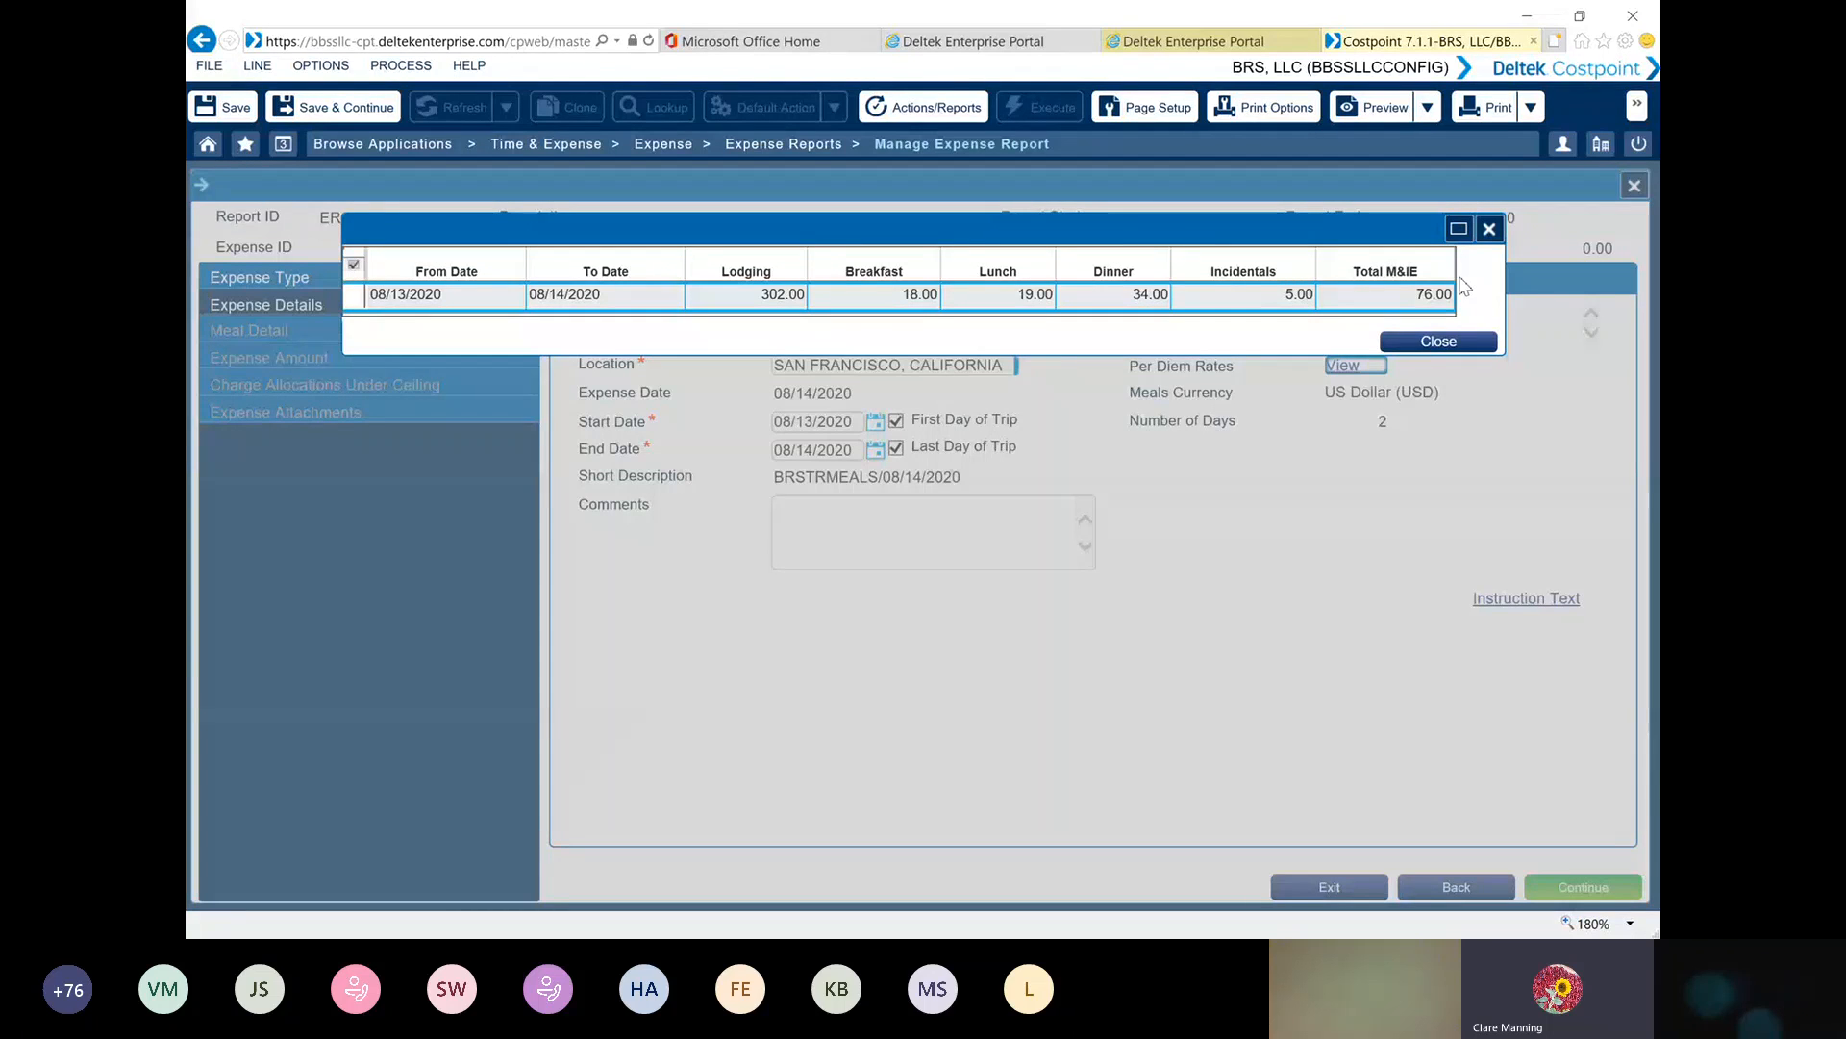
{"action": "left_click", "coordinate": [1439, 344]}
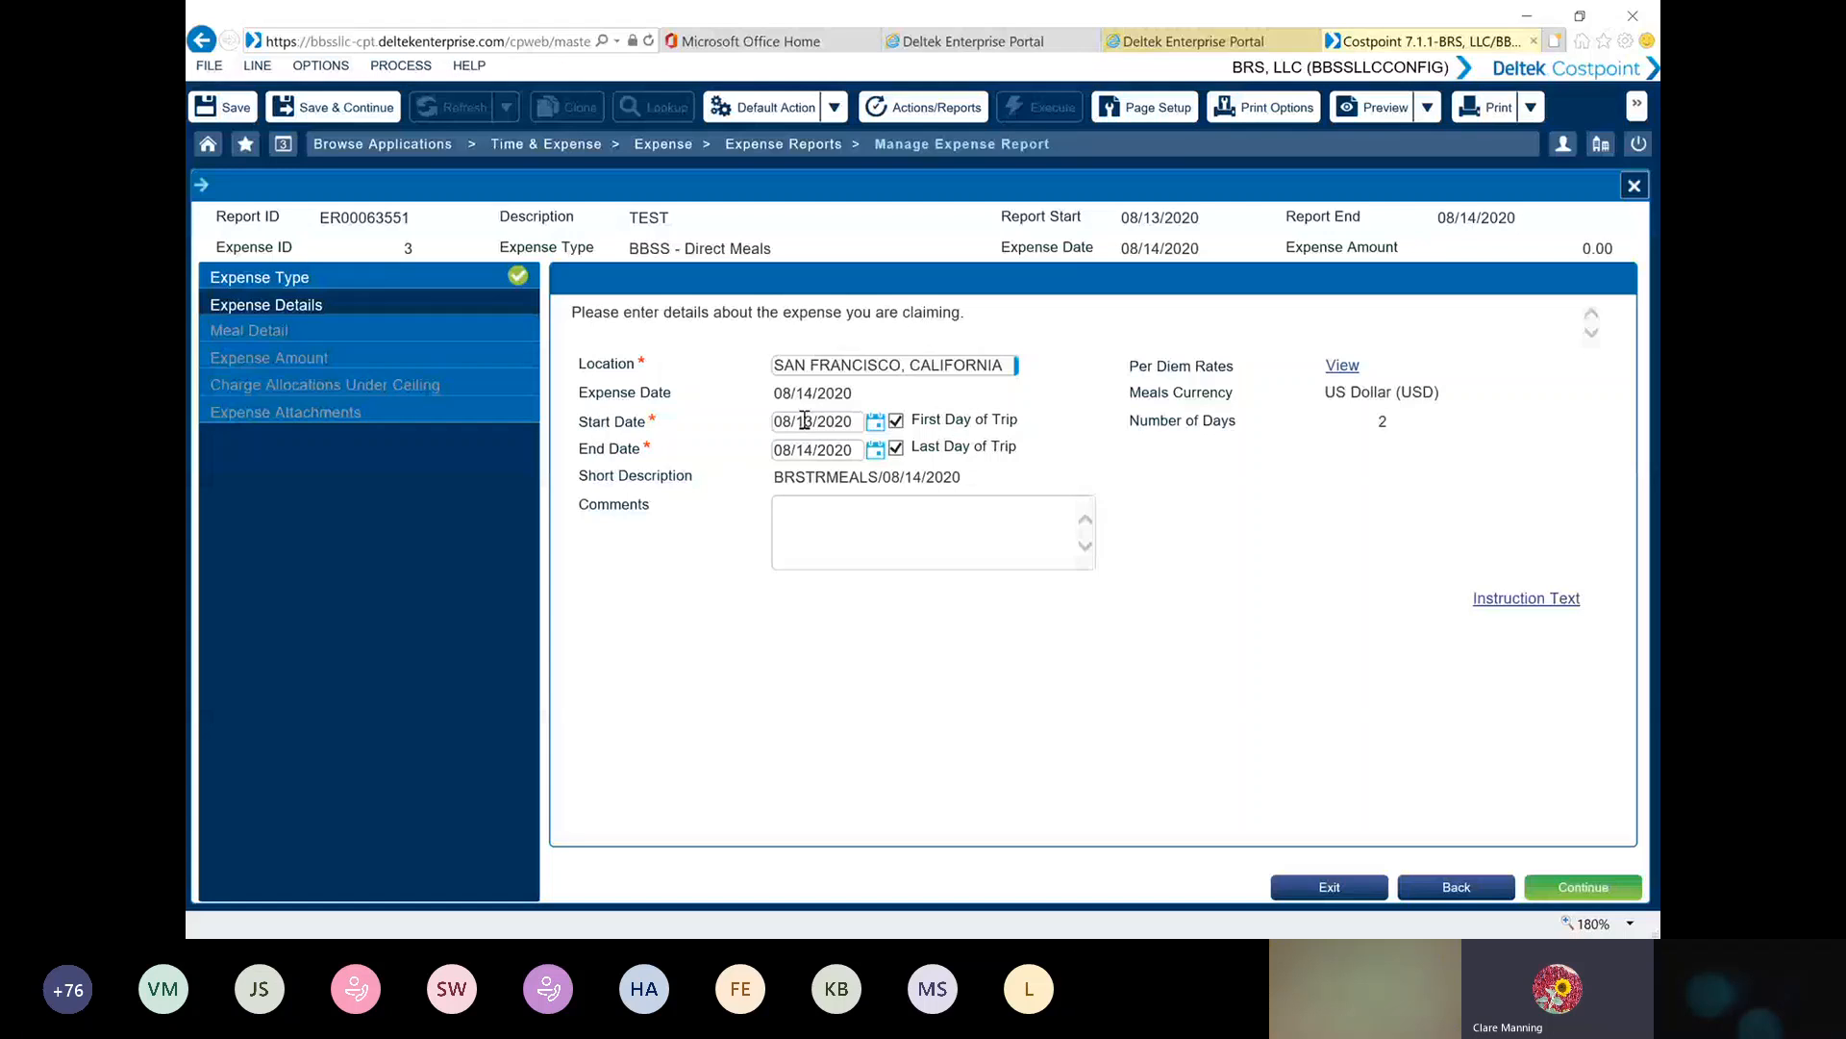
{"action": "left_click", "coordinate": [1583, 887]}
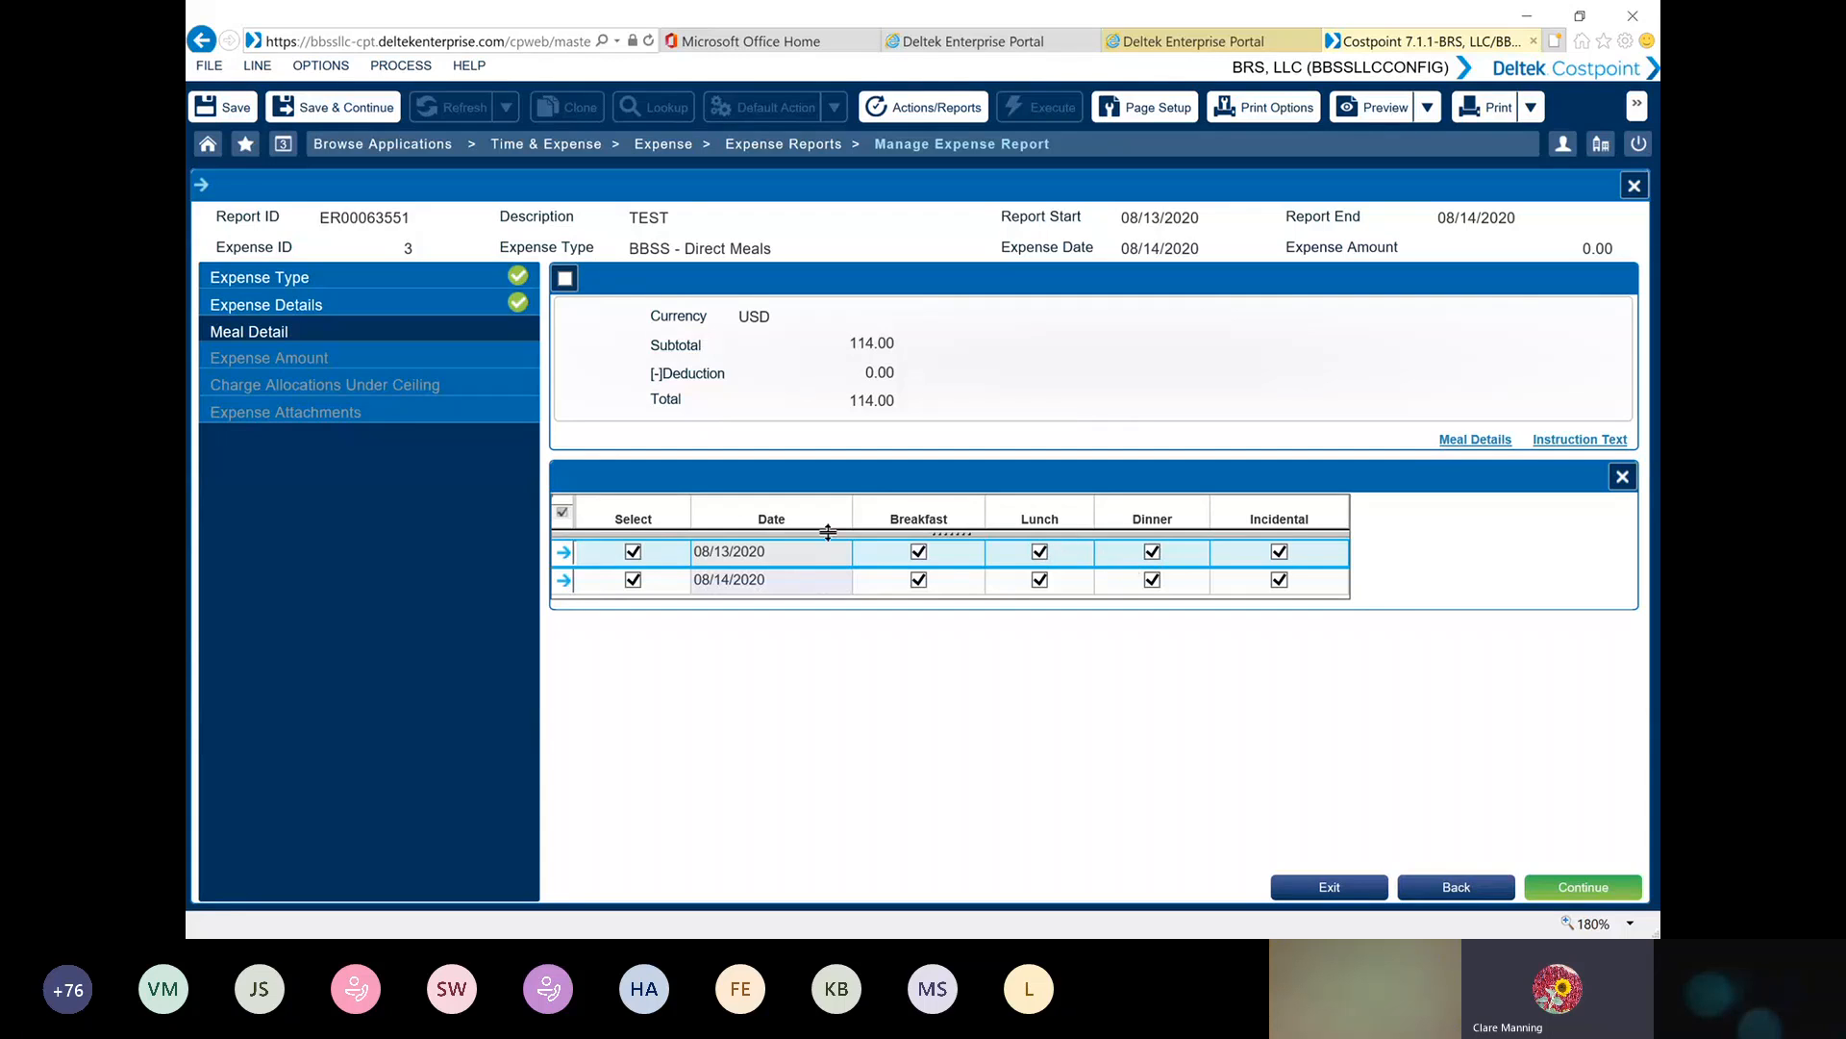
Exclude dinner on 08/13/2020 from the claimed meals and continue to the expense amount
{"action": "left_click", "coordinate": [1152, 552]}
{"action": "left_click", "coordinate": [1153, 552]}
{"action": "left_click", "coordinate": [1153, 552]}
{"action": "left_click", "coordinate": [1599, 883]}
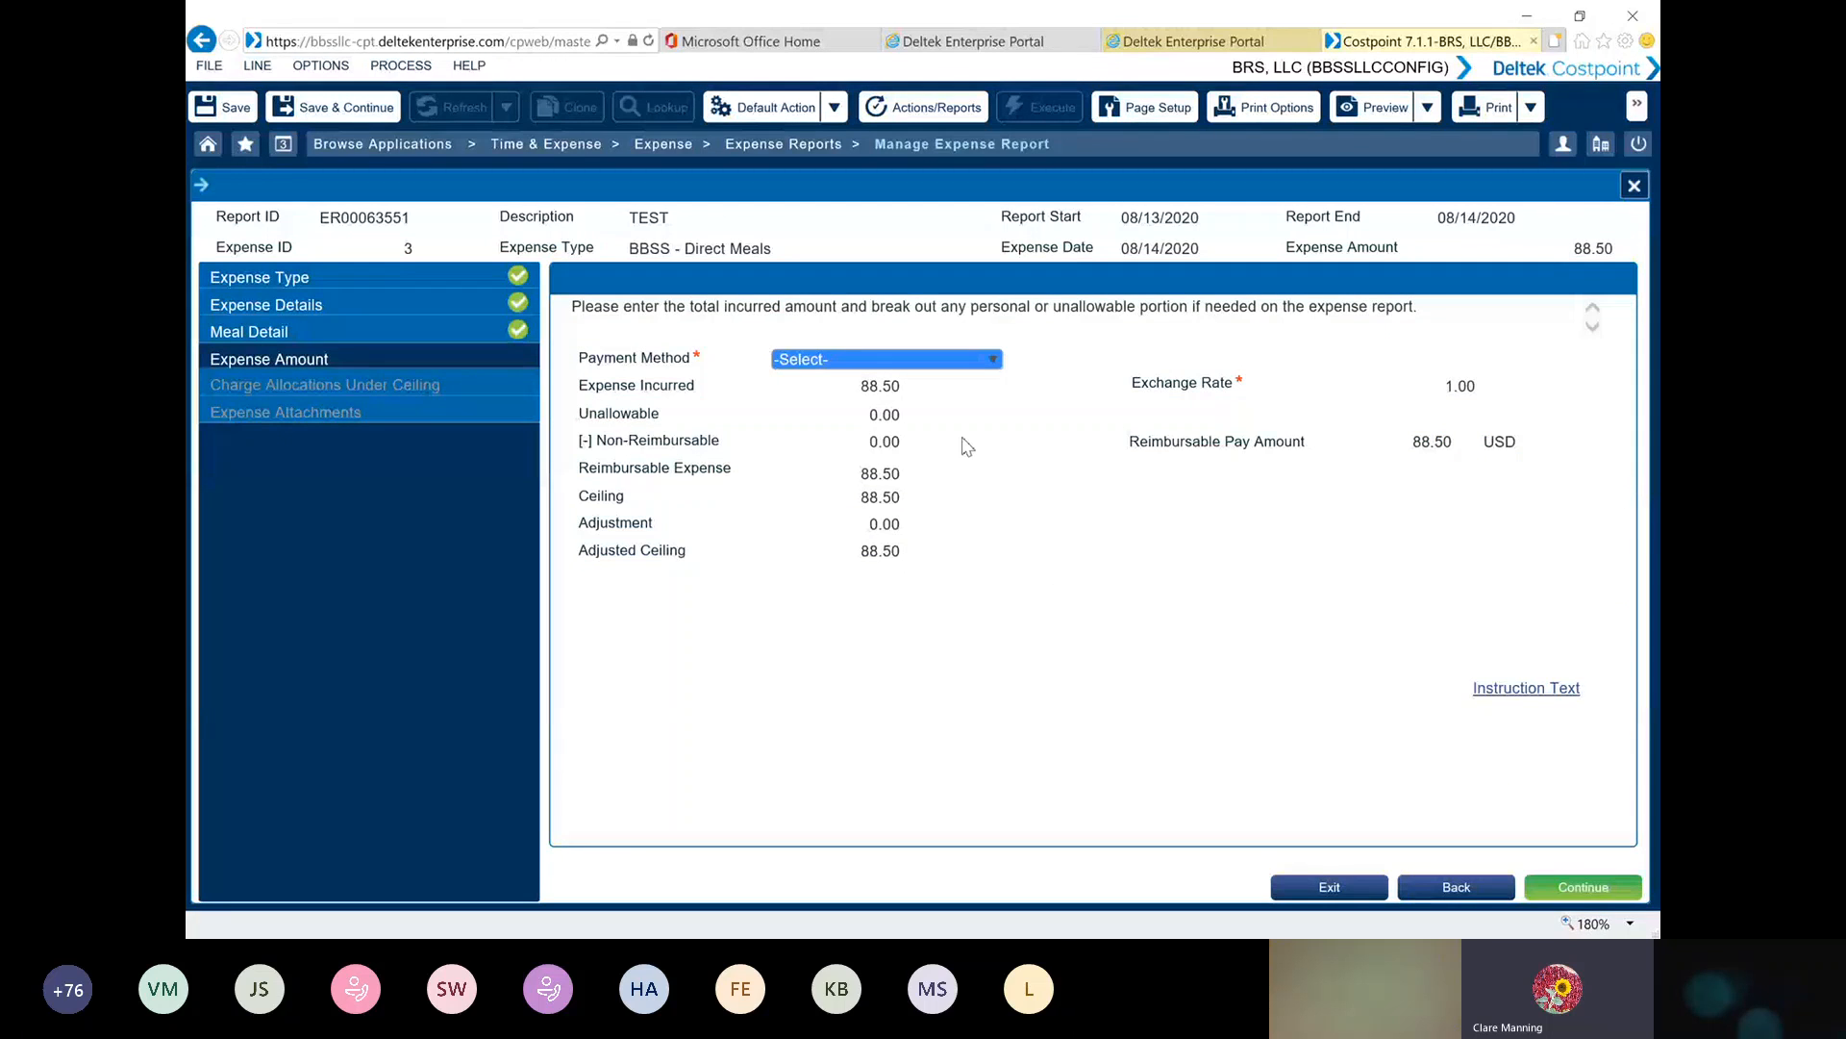
Set the meals payment method to Employee Paid and accept the default charge allocation
{"action": "left_click", "coordinate": [992, 361]}
{"action": "left_click", "coordinate": [992, 361]}
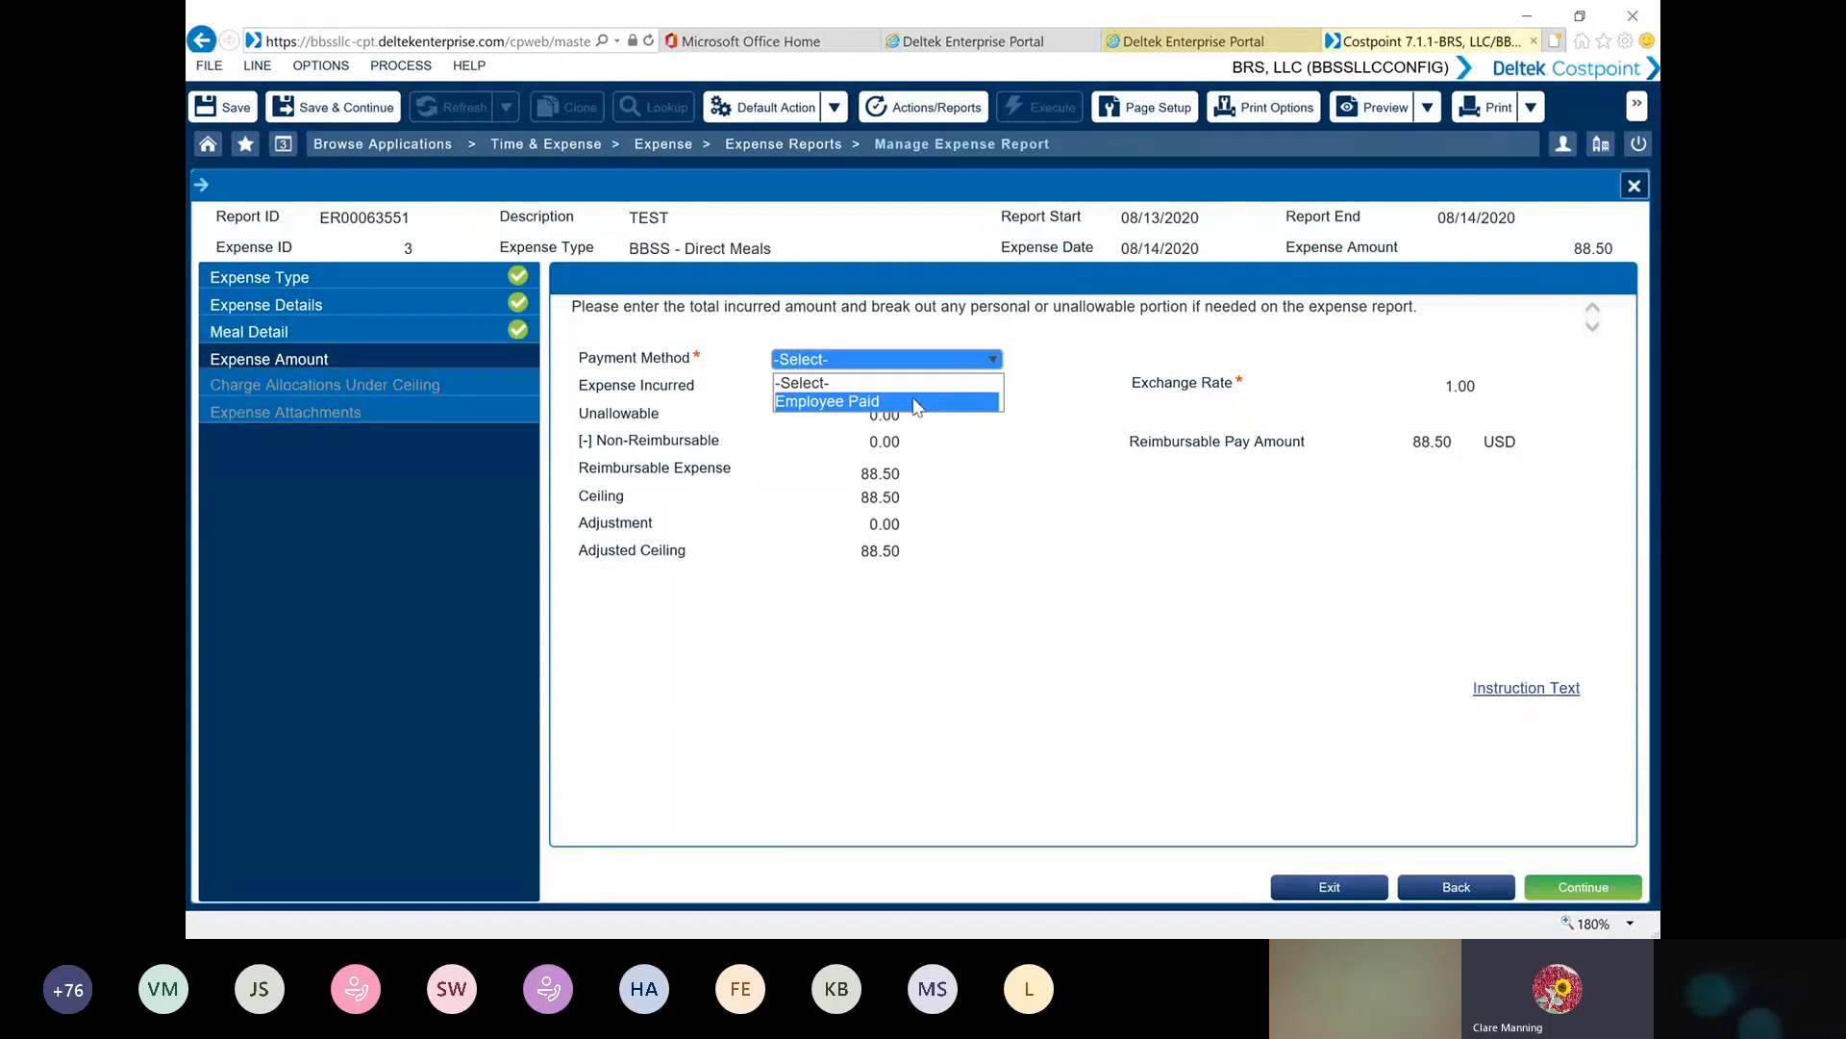
{"action": "left_click", "coordinate": [912, 402]}
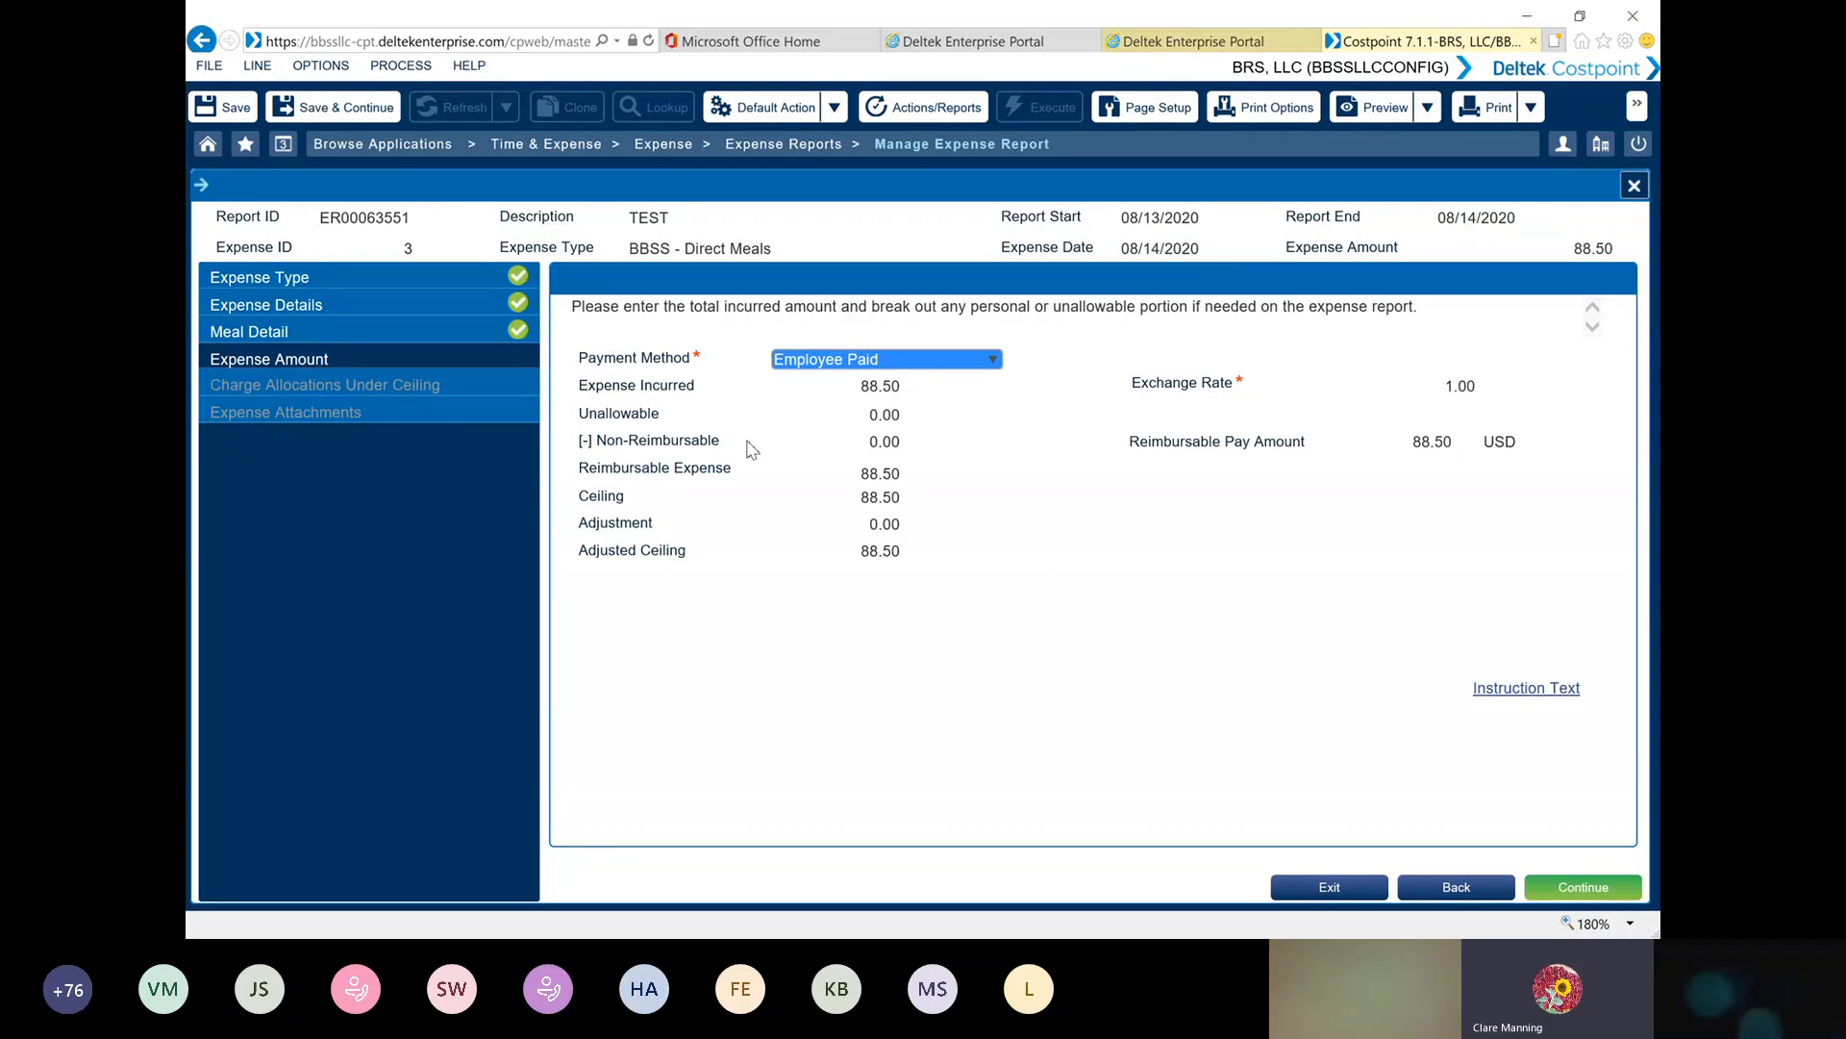
{"action": "left_click", "coordinate": [1585, 886]}
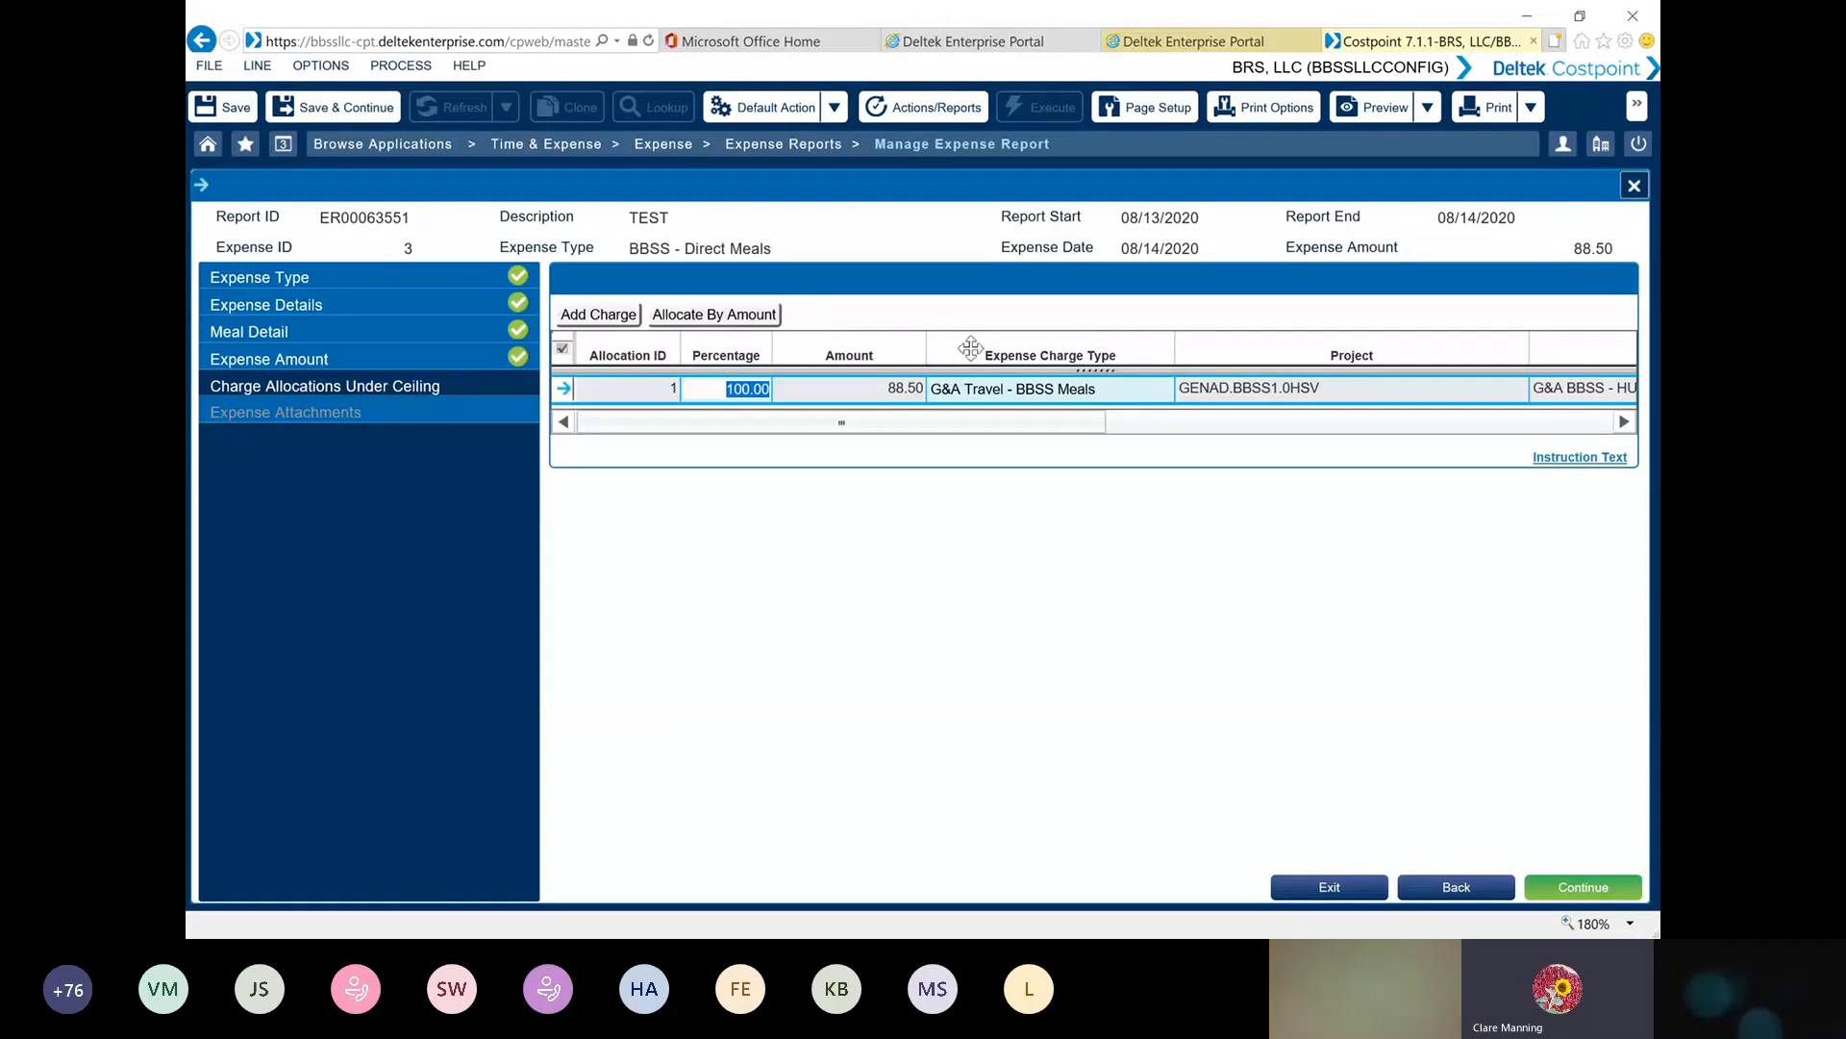
{"action": "mouse_move", "coordinate": [1159, 402]}
{"action": "left_click", "coordinate": [1583, 887]}
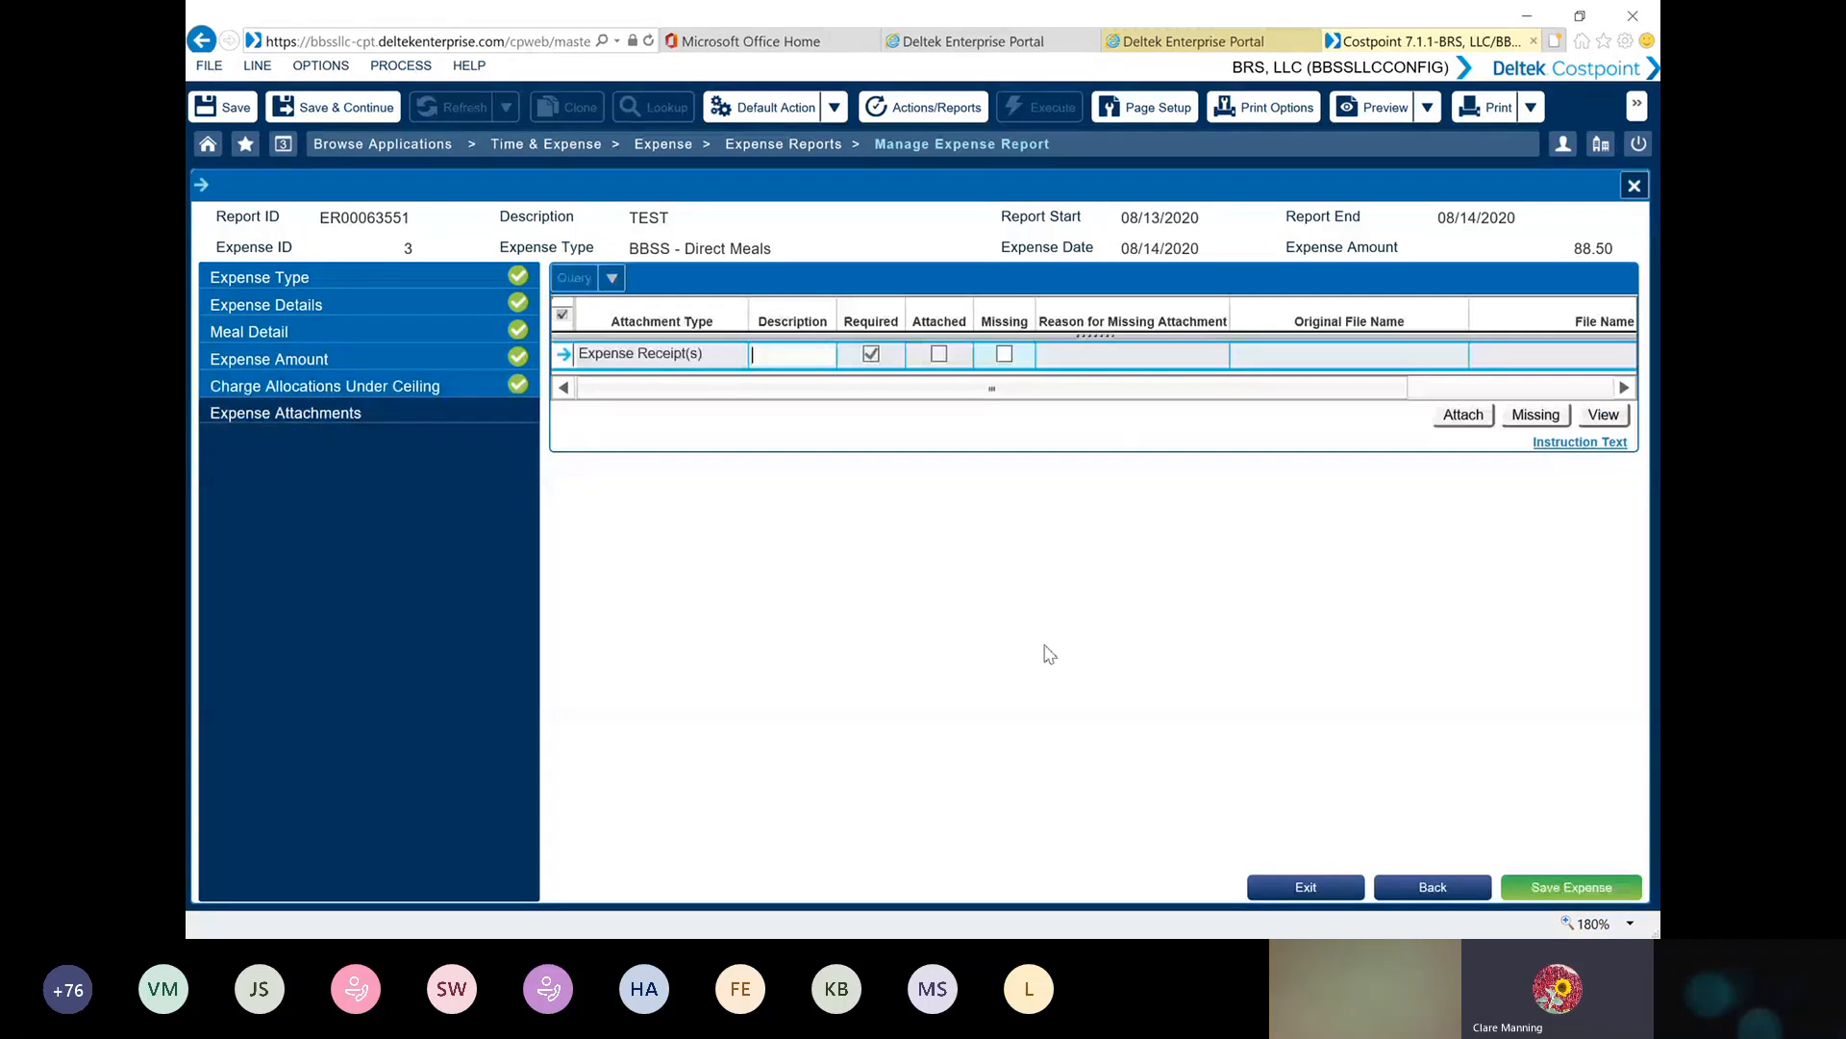
Mark the meals receipt as missing with the reason RECEIPT NOT REQUIRED, and save the expense
{"action": "left_click", "coordinate": [1004, 354]}
{"action": "left_click", "coordinate": [1085, 354]}
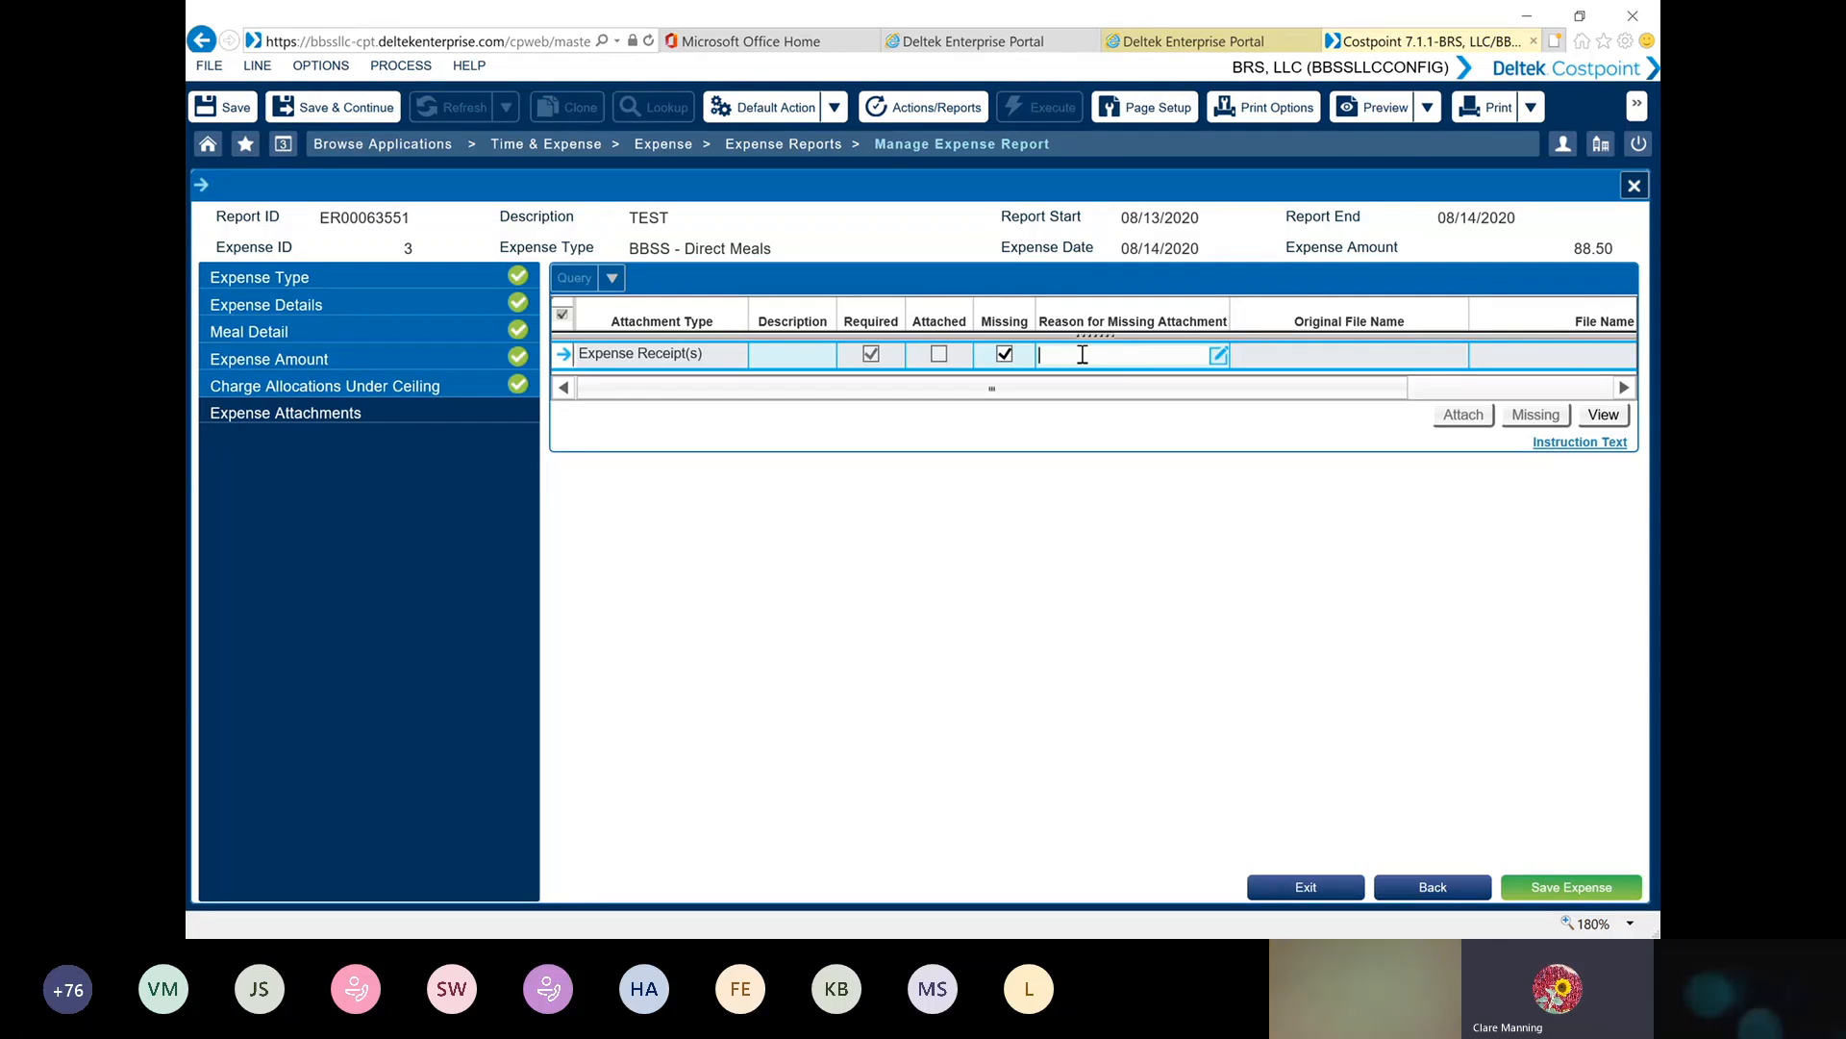
{"action": "type", "text": "RECIPT"}
{"action": "key", "text": "BackSpace"}
{"action": "key", "text": "BackSpace"}
{"action": "key", "text": "BackSpace"}
{"action": "type", "text": "EIPT NOT RE1QUIED"}
{"action": "key", "text": "Delete"}
{"action": "left_click", "coordinate": [1191, 356]}
{"action": "type", "text": "R"}
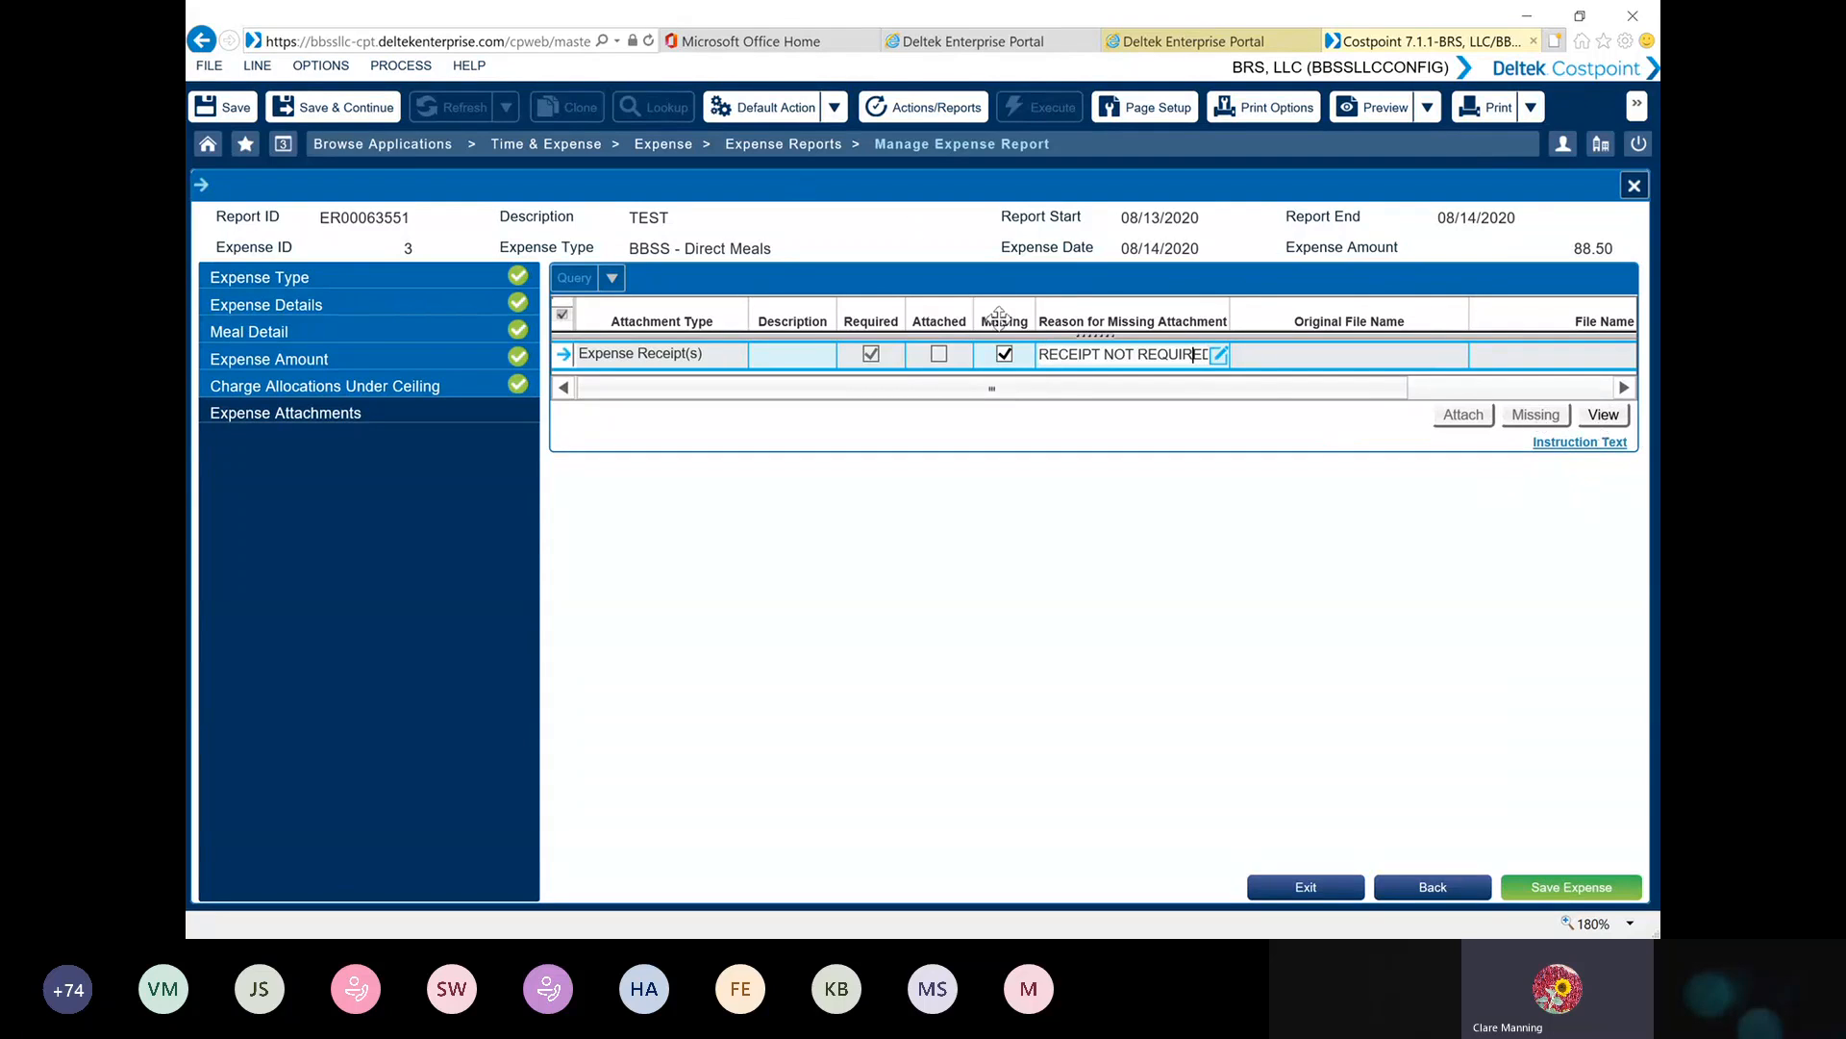
{"action": "left_click", "coordinate": [1570, 887]}
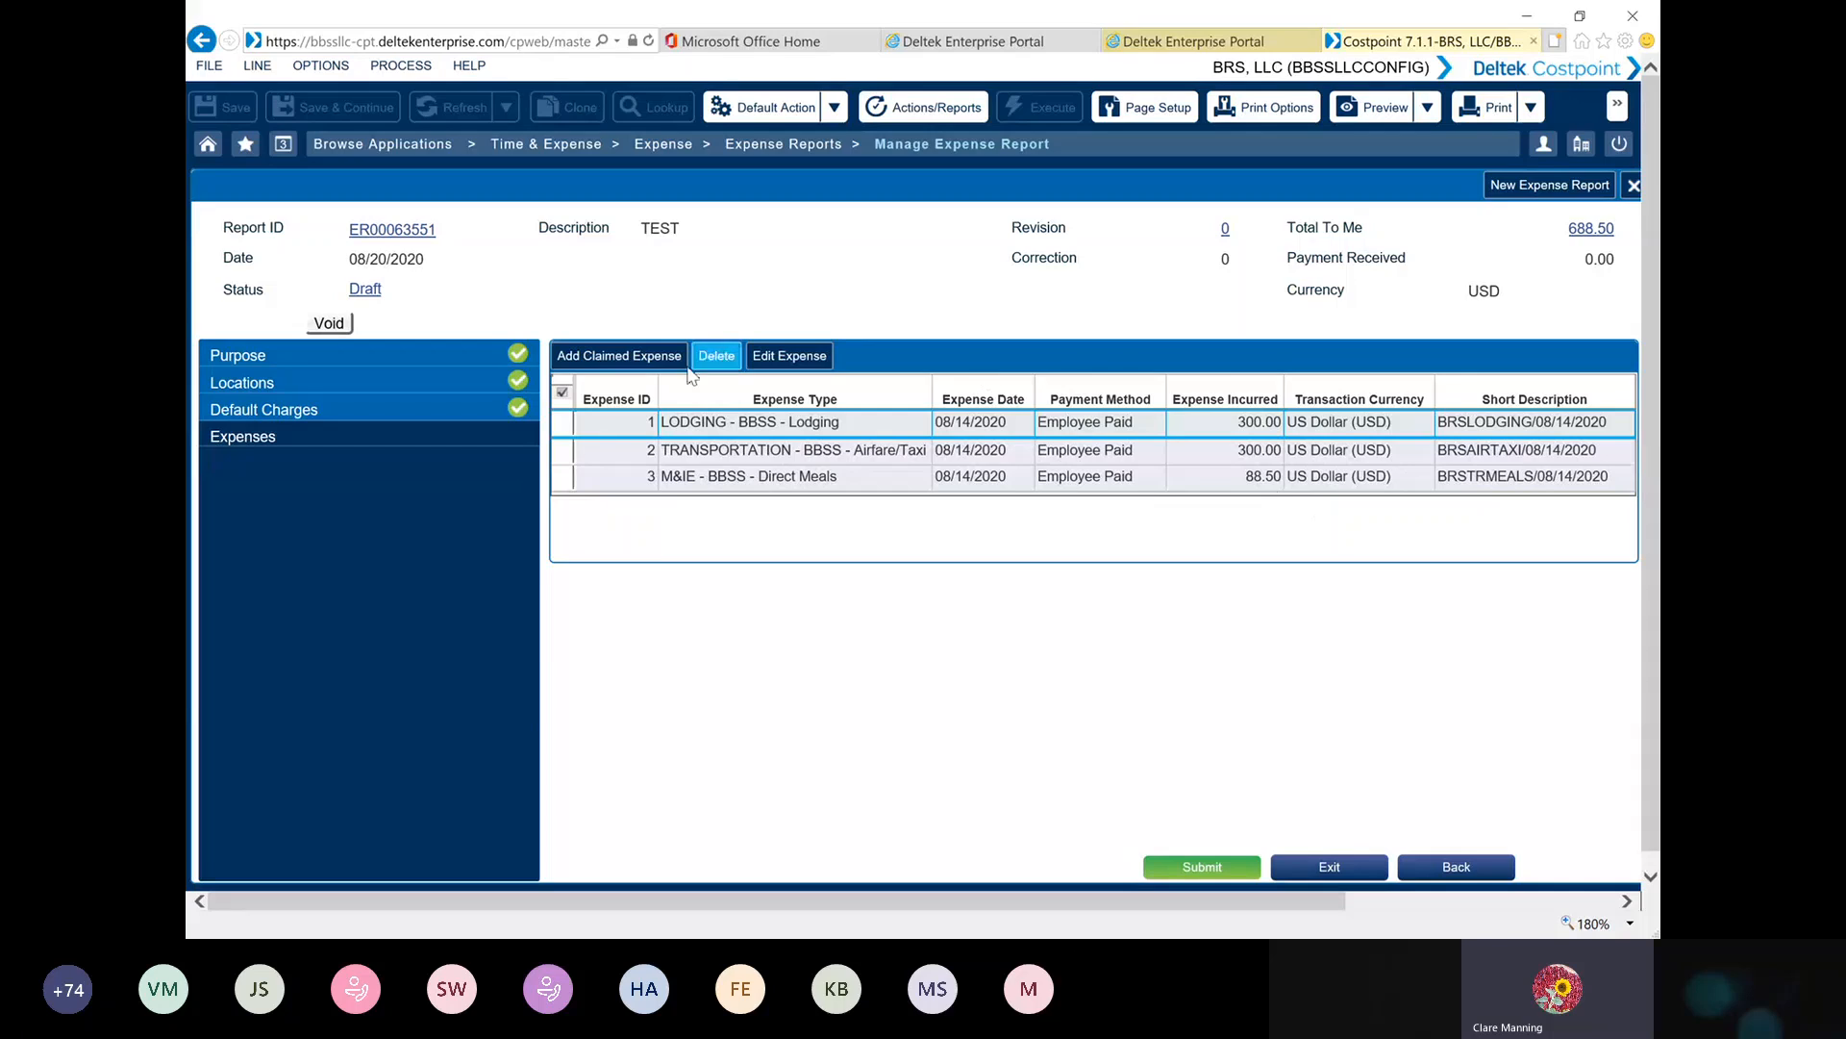
Open the airfare expense for editing and return to the expense list without changing it
{"action": "left_click", "coordinate": [561, 450]}
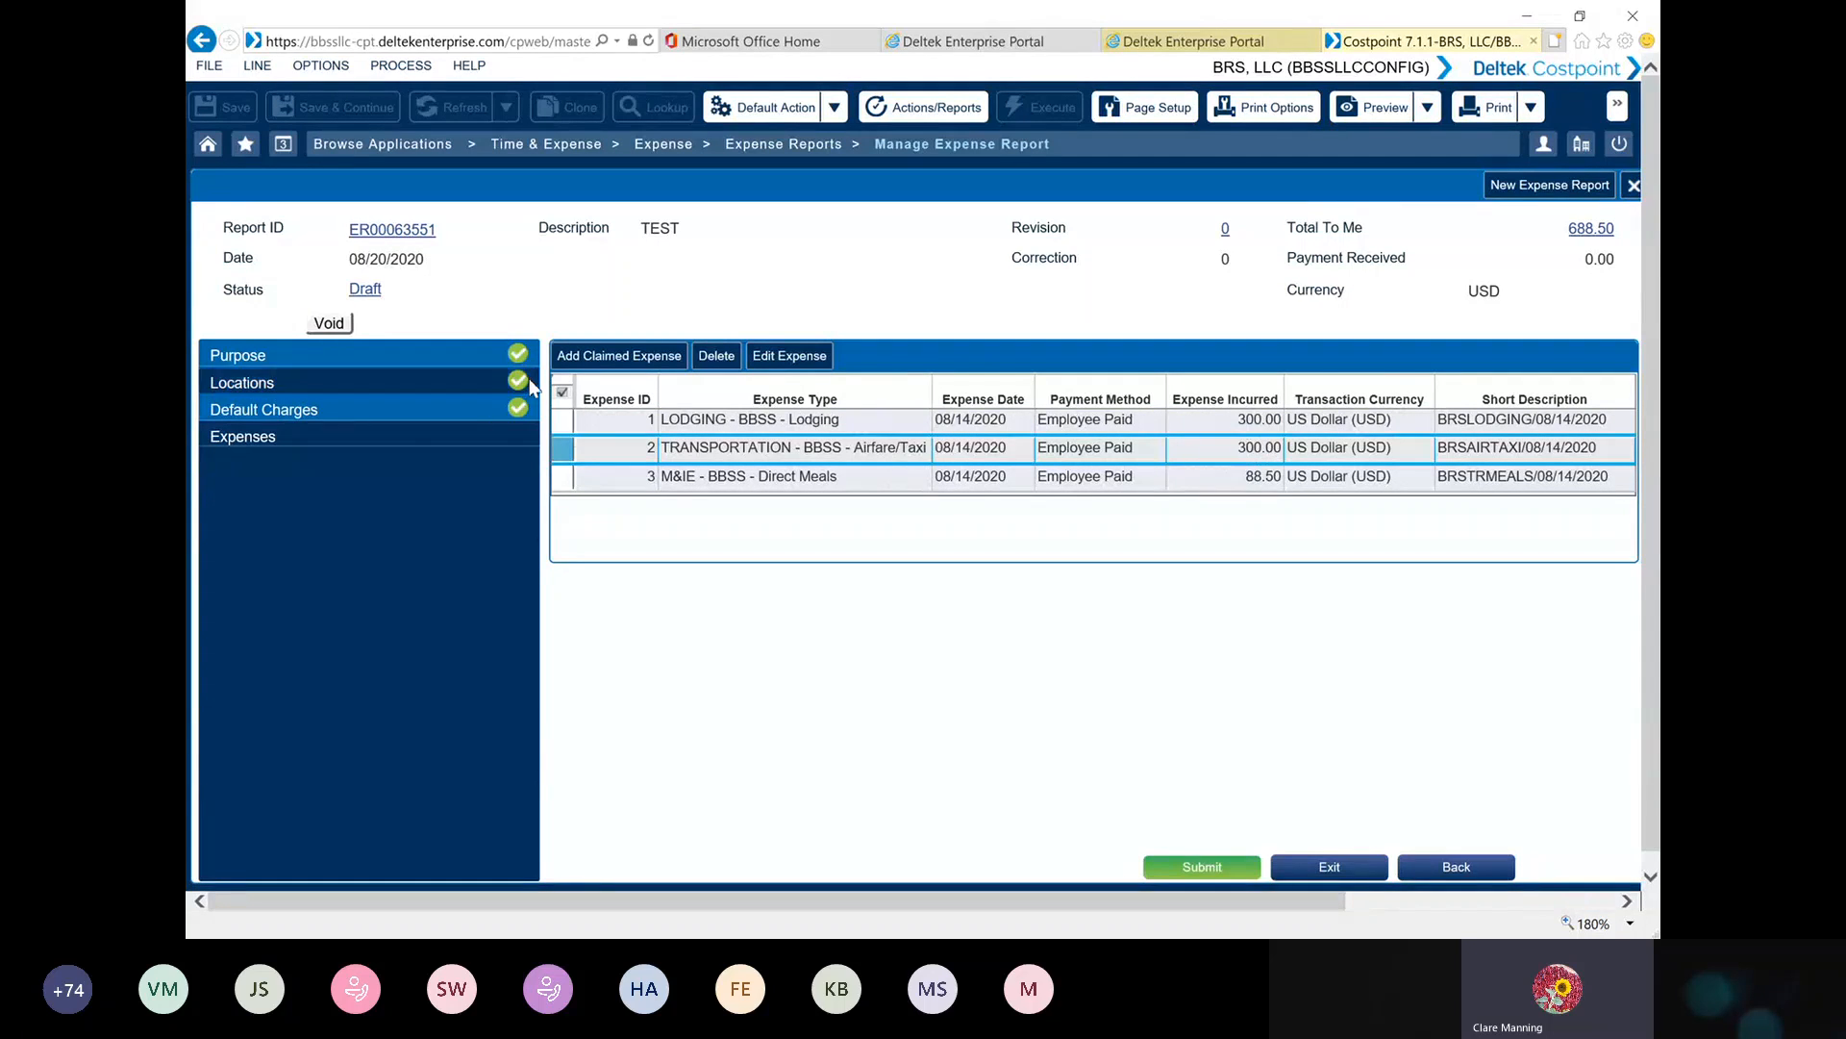
{"action": "left_click", "coordinate": [796, 357]}
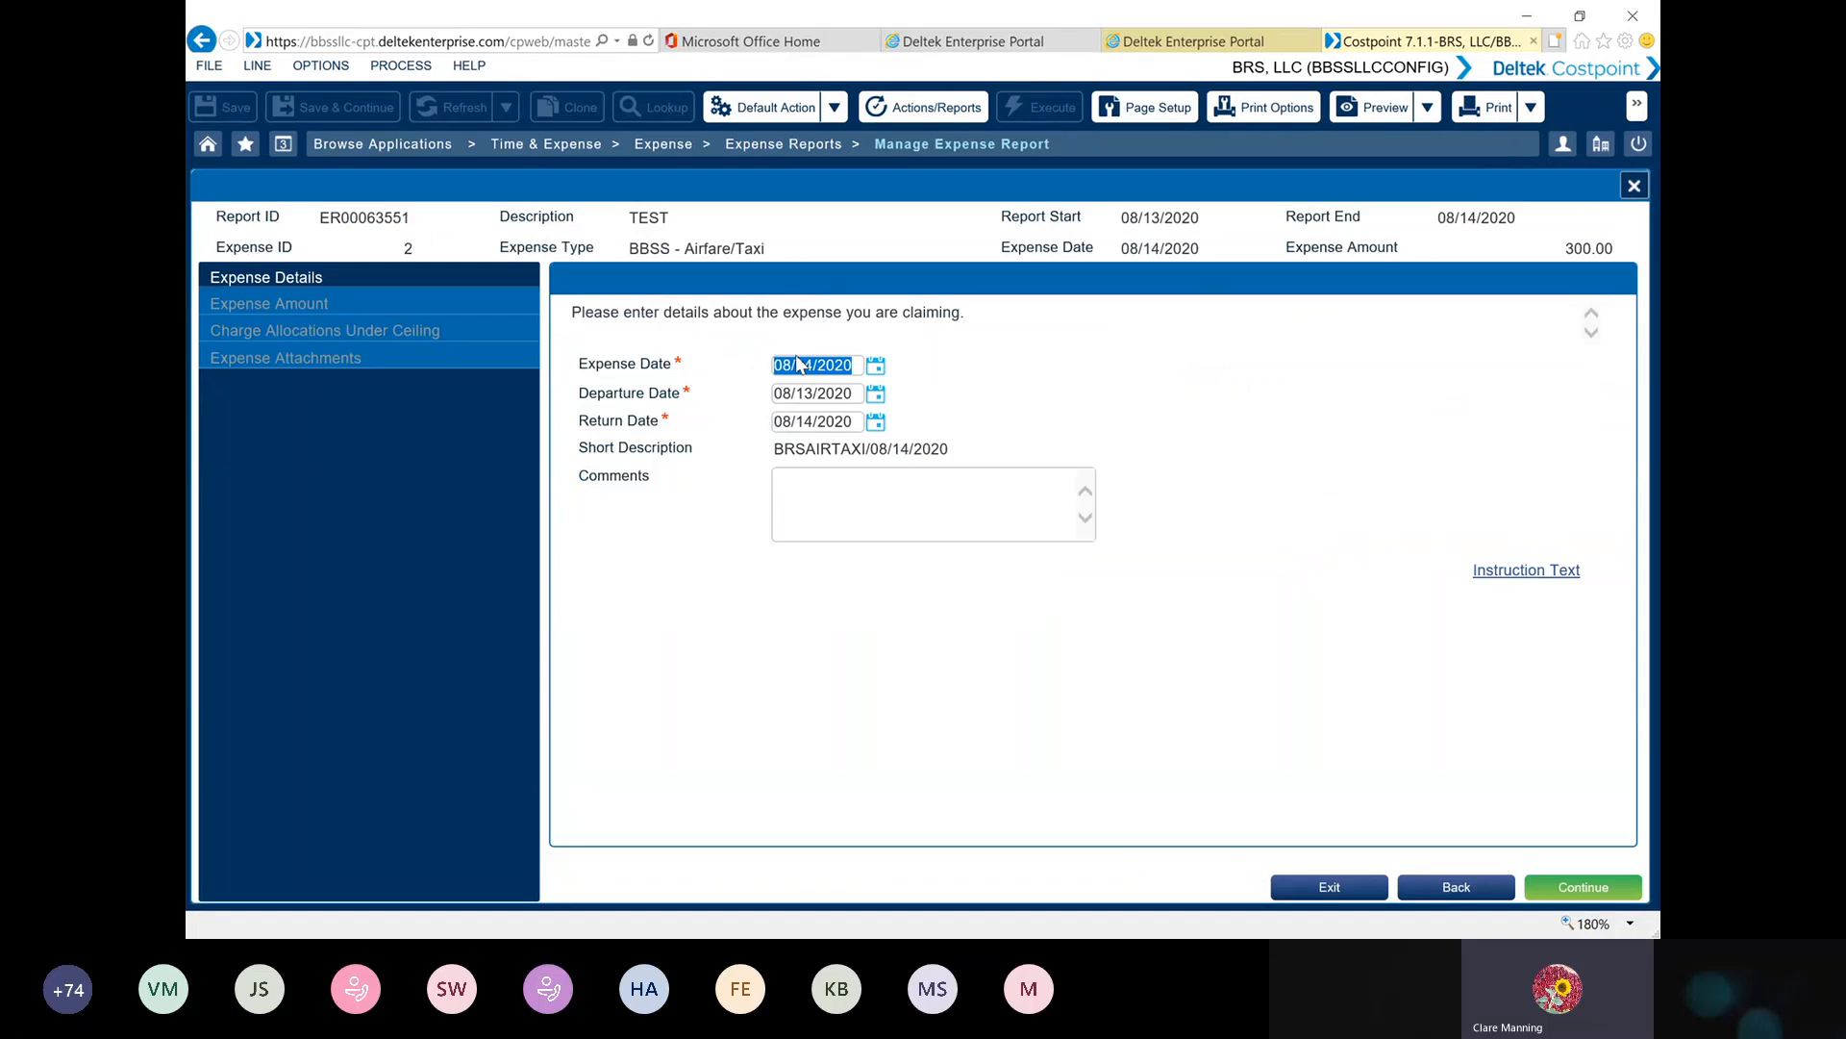
{"action": "left_click", "coordinate": [1430, 894]}
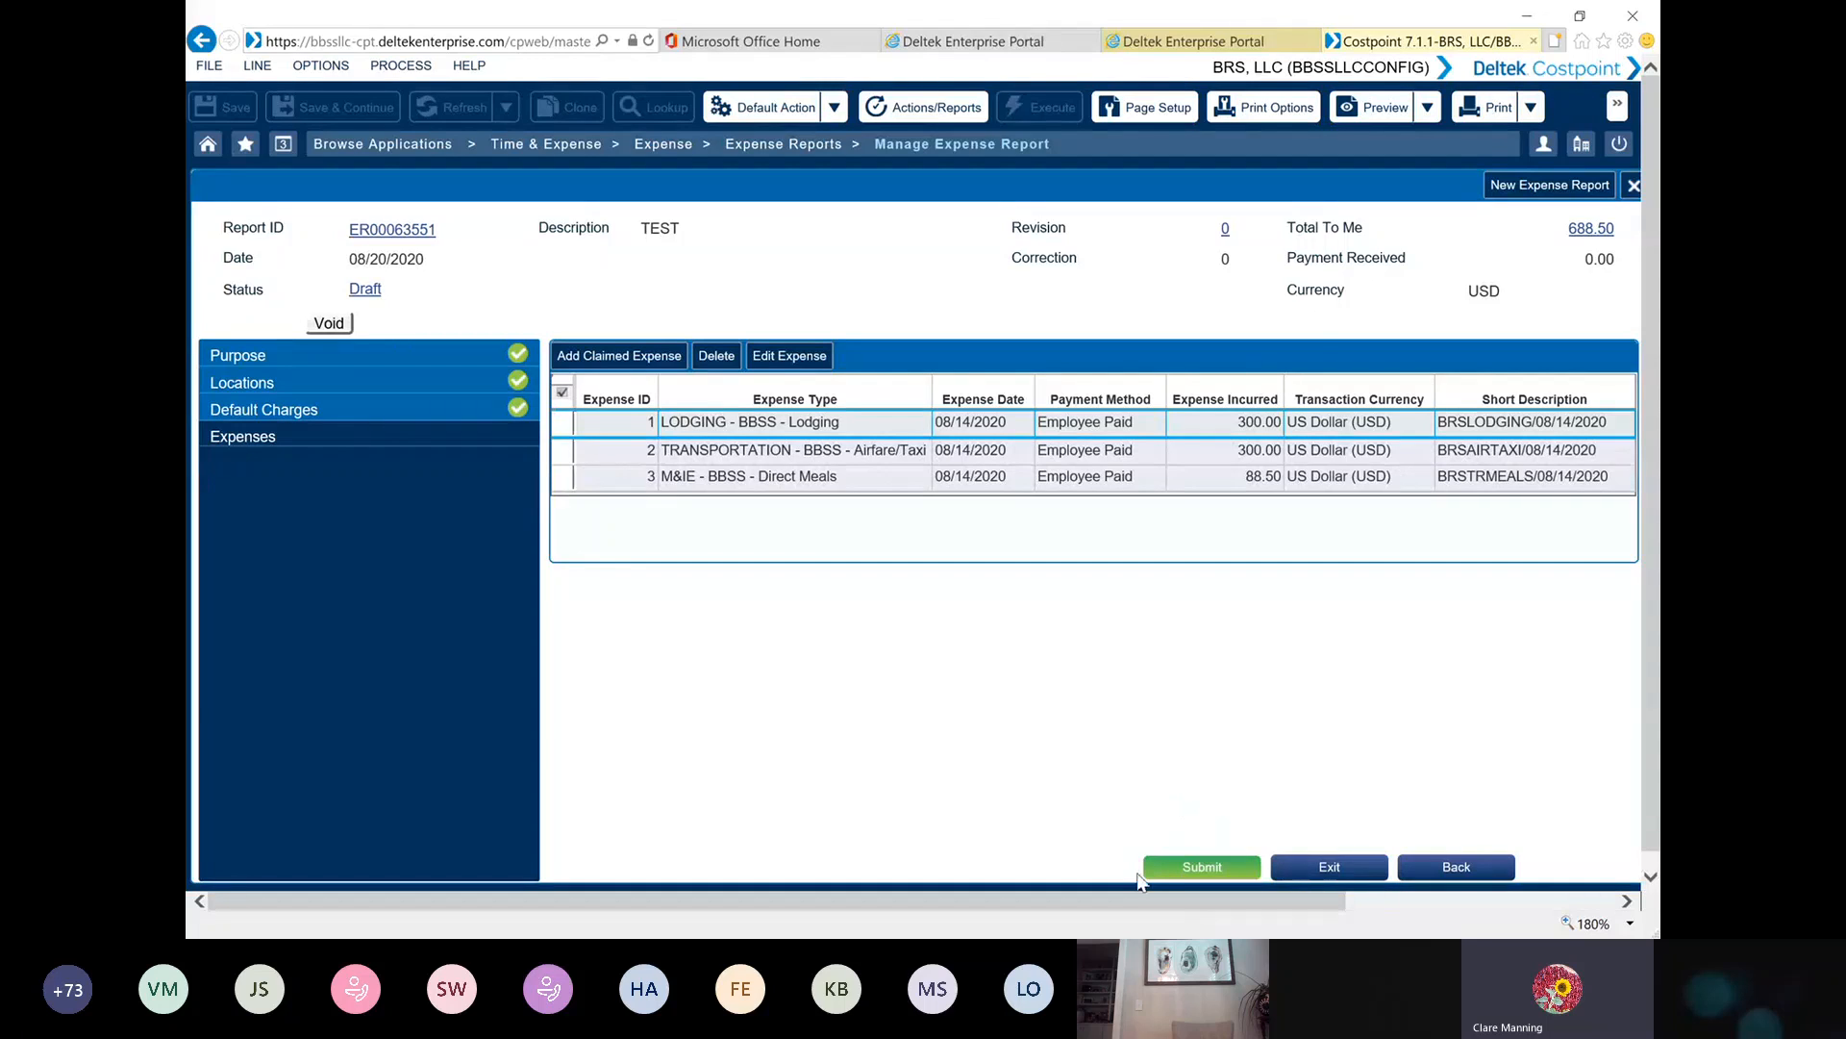
Submit the expense report, accepting its attachments and agreeing to the certification statement
{"action": "left_click", "coordinate": [1201, 870]}
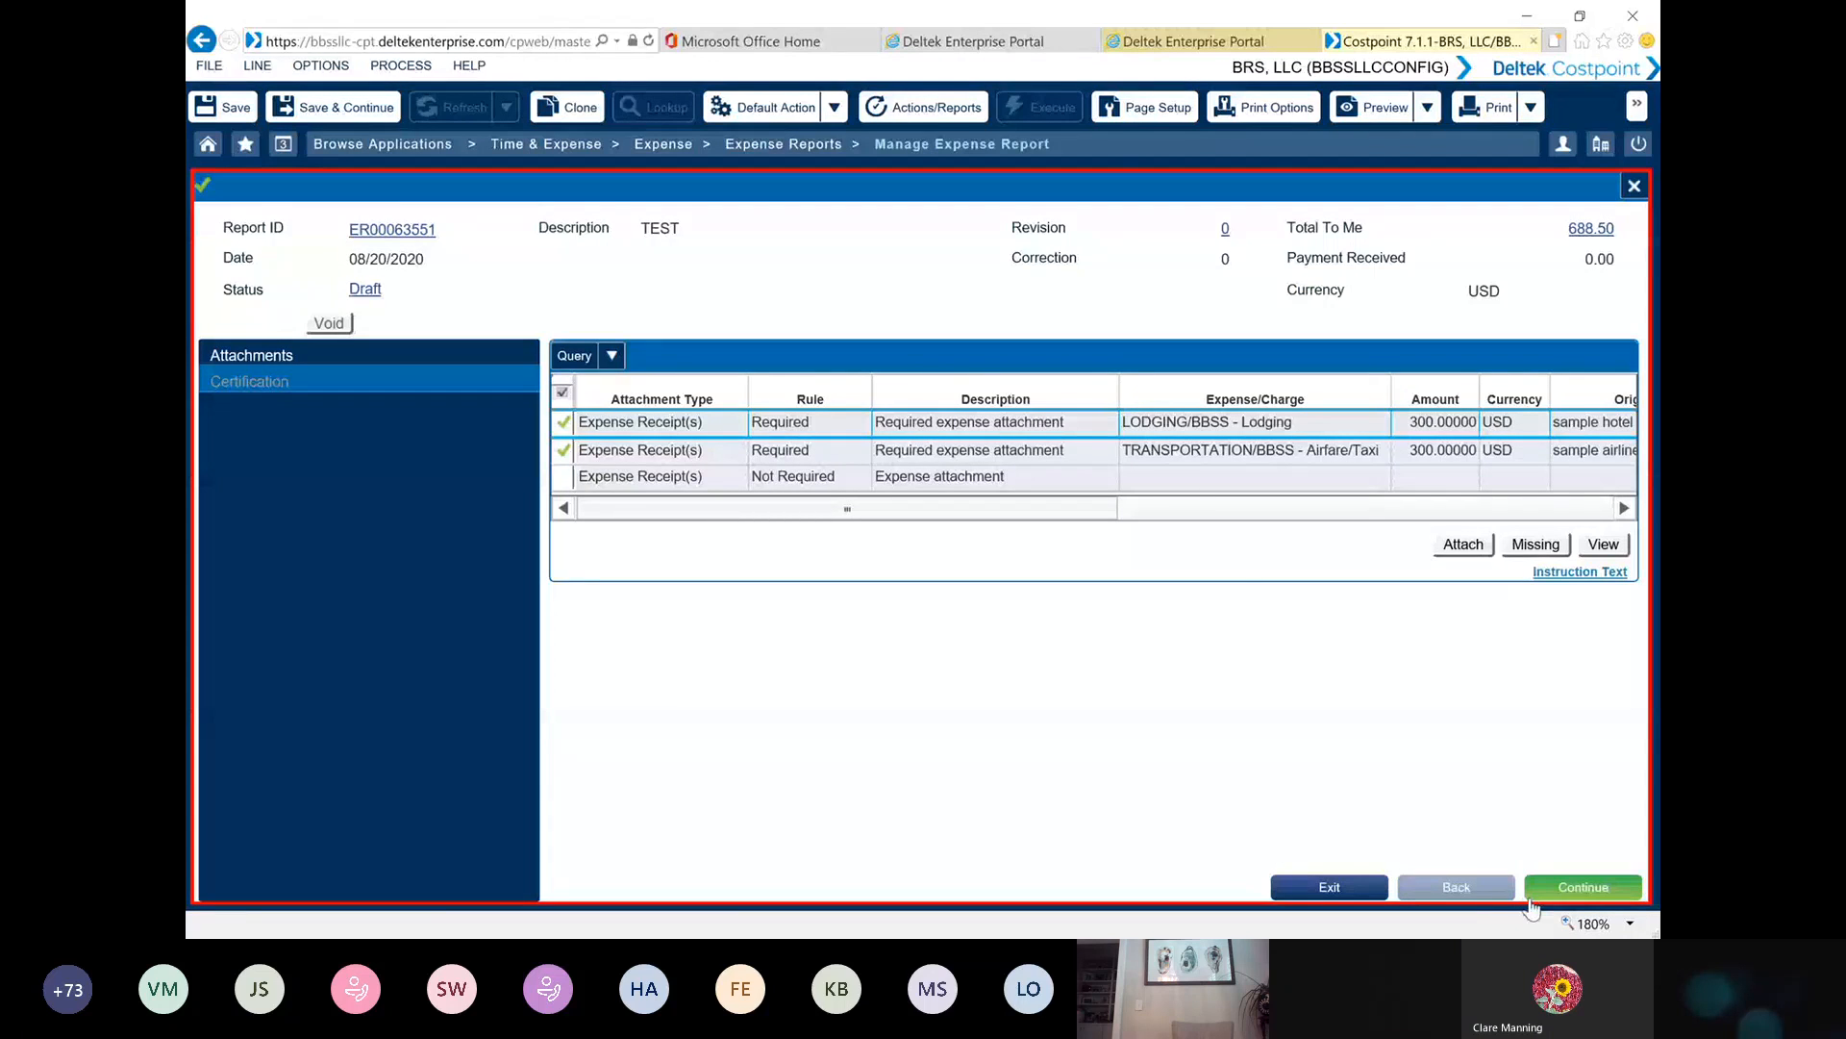
{"action": "left_click", "coordinate": [1577, 890]}
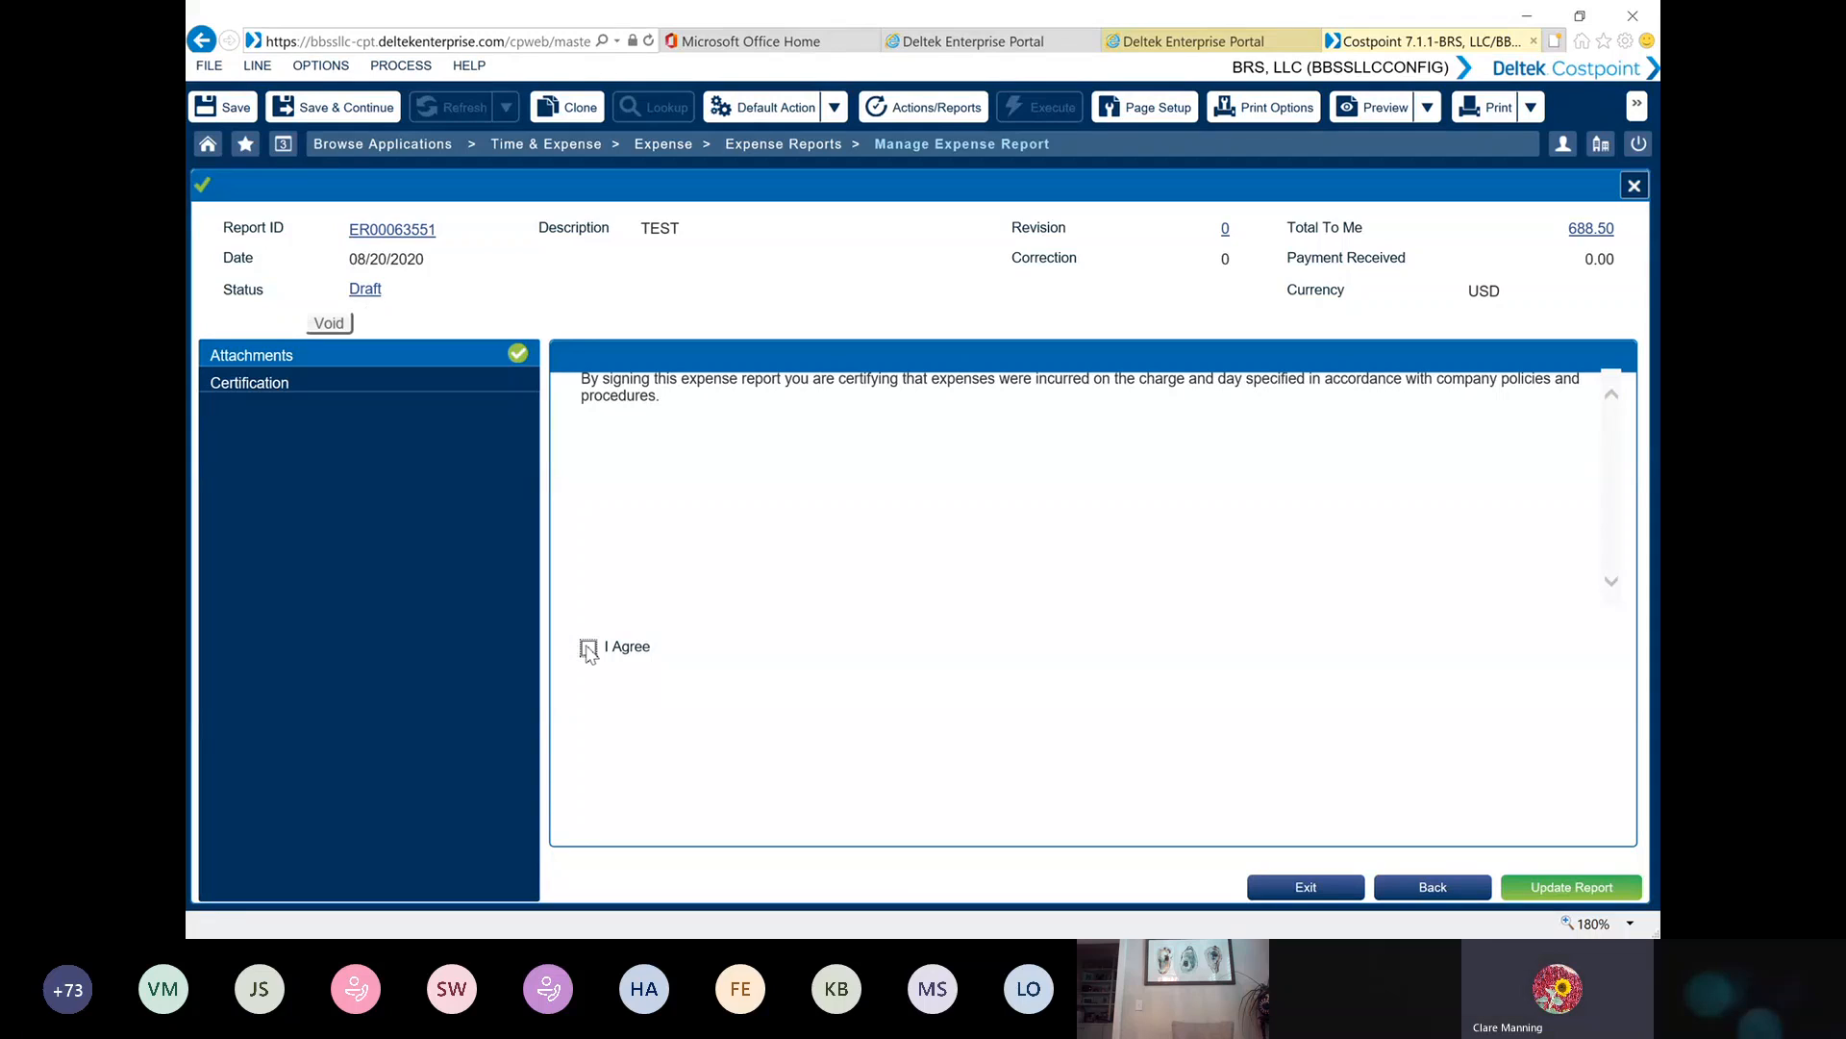
{"action": "left_click", "coordinate": [588, 648]}
{"action": "left_click", "coordinate": [1567, 888]}
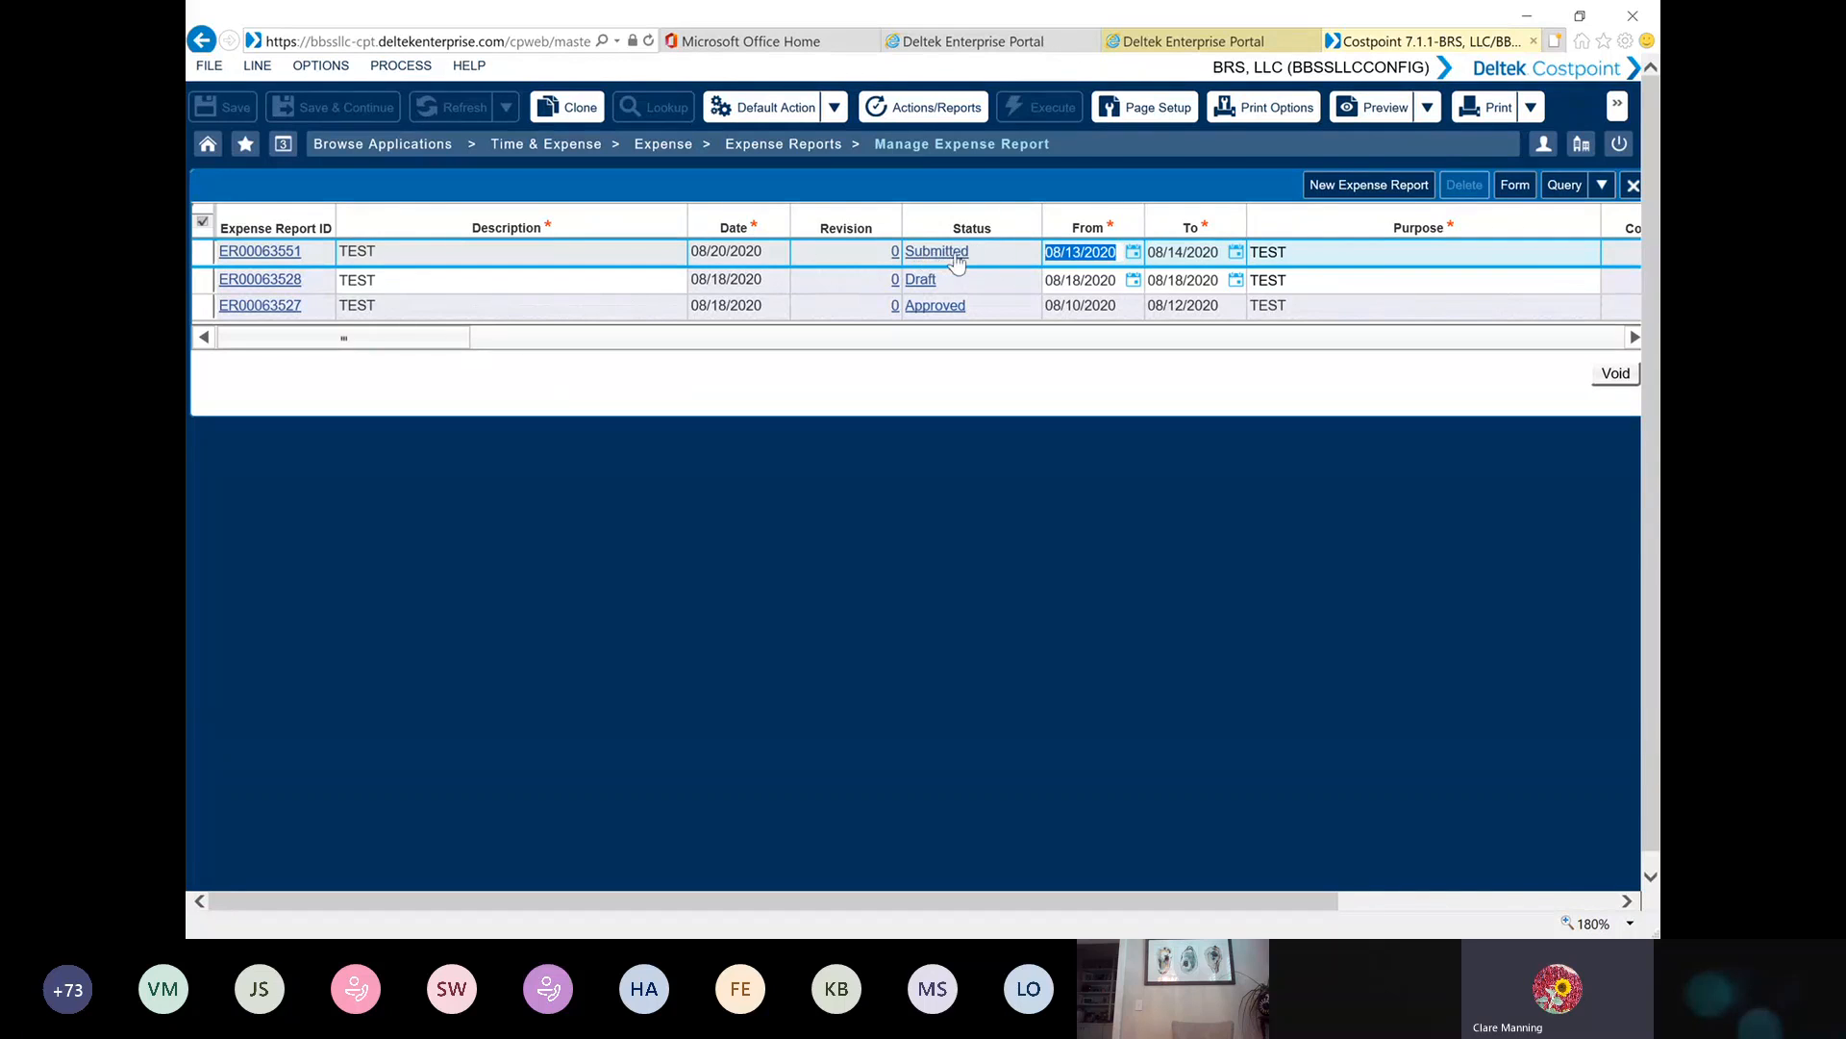
Open the newly submitted expense report and examine its approval tasks and their statuses
{"action": "left_click", "coordinate": [203, 255]}
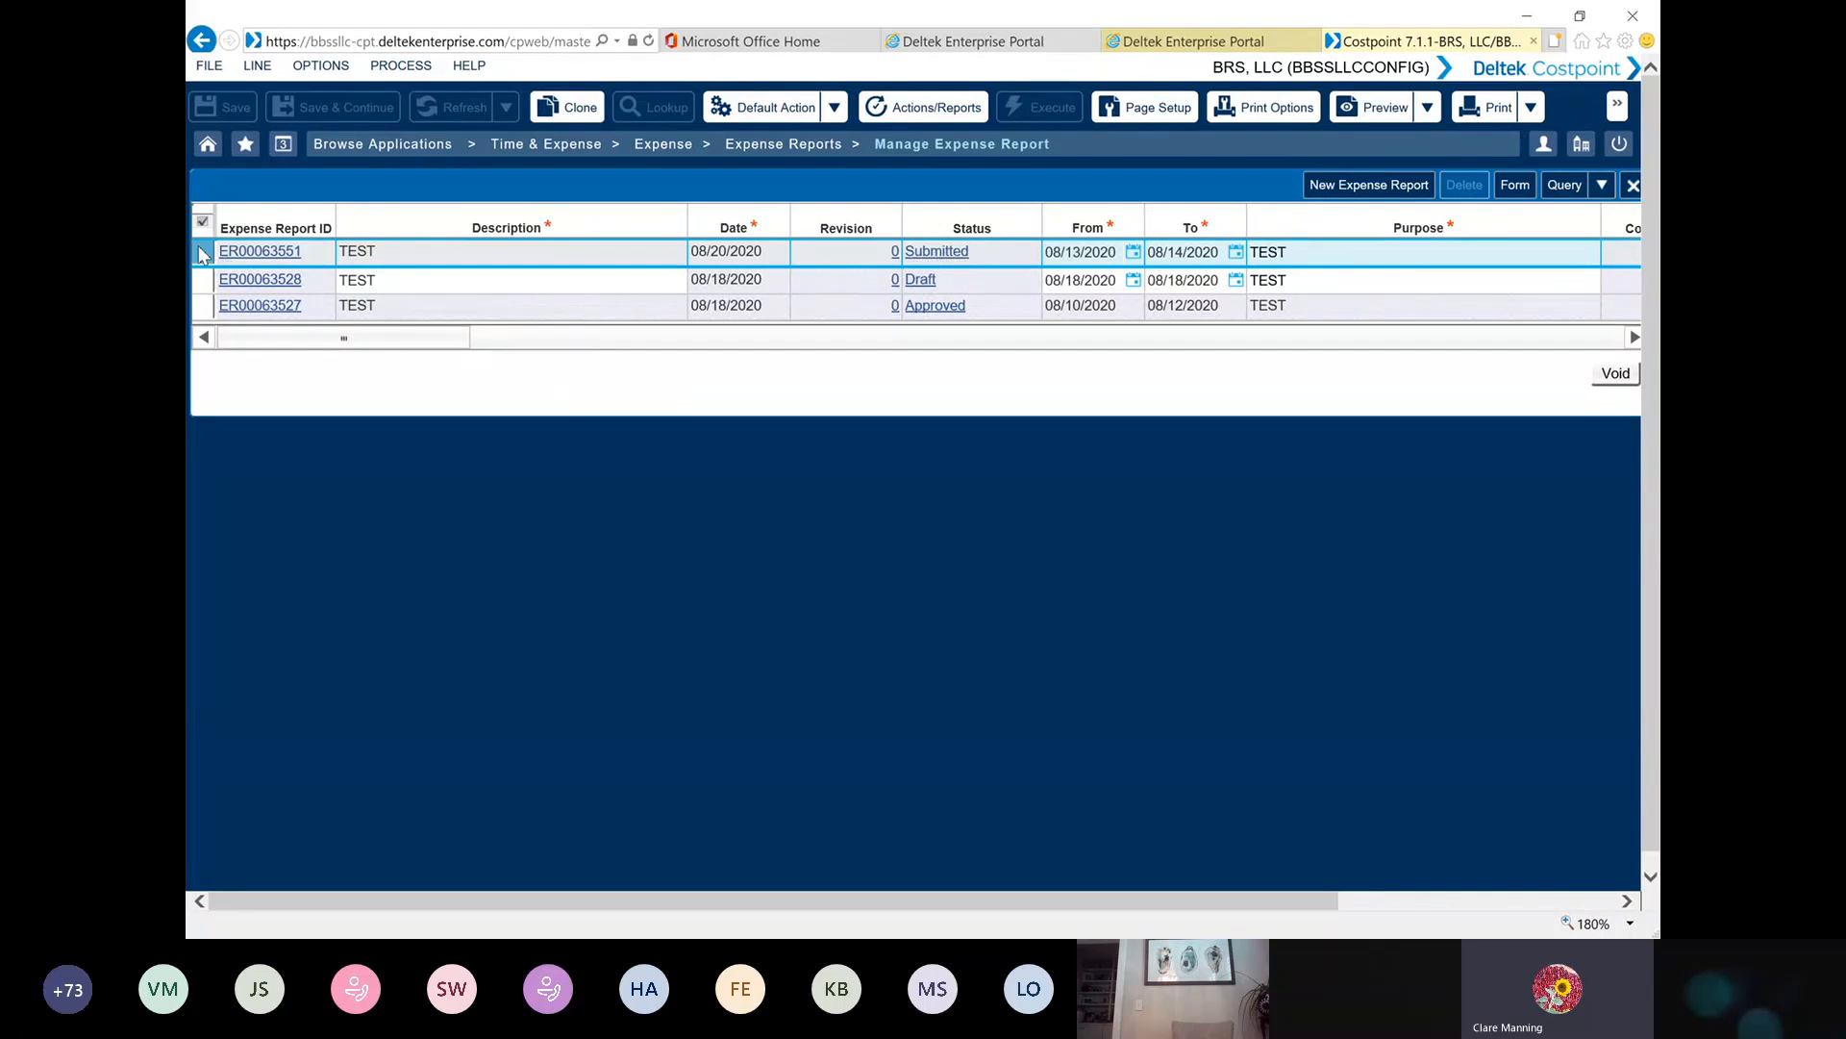
{"action": "double_click", "coordinate": [203, 254]}
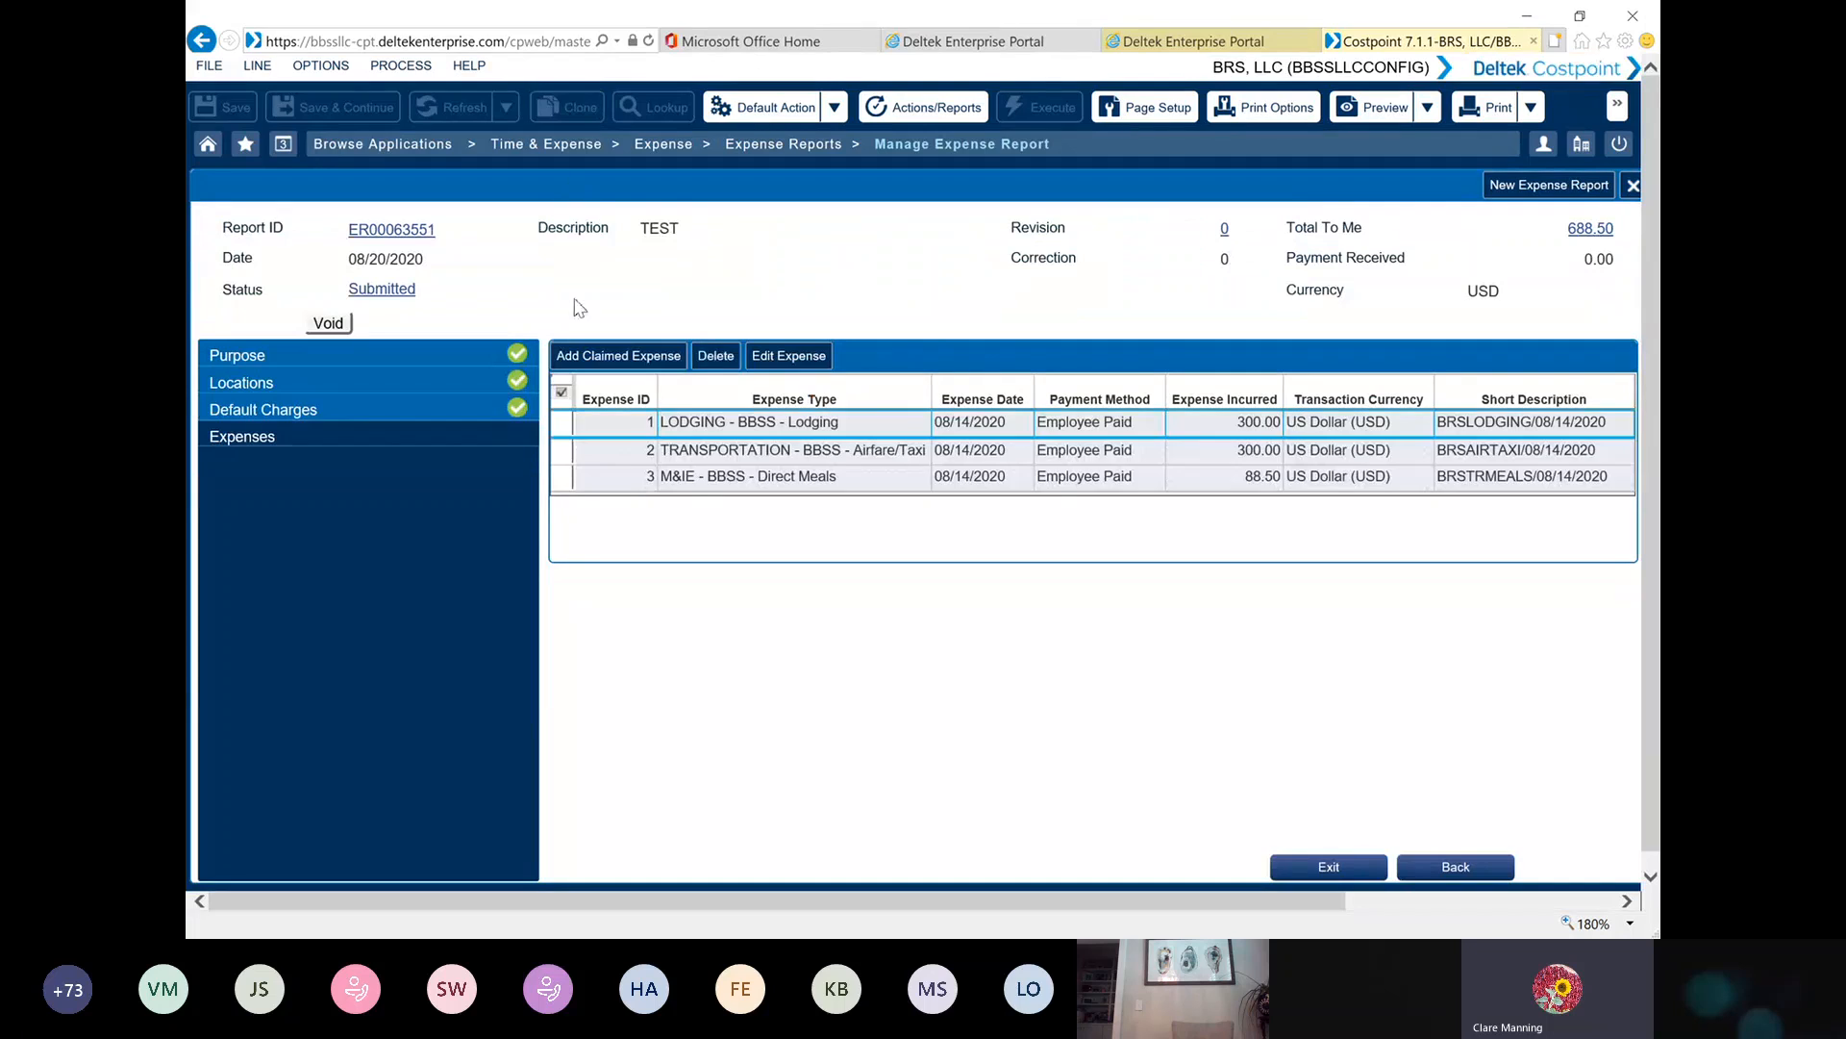
{"action": "left_click", "coordinate": [383, 290]}
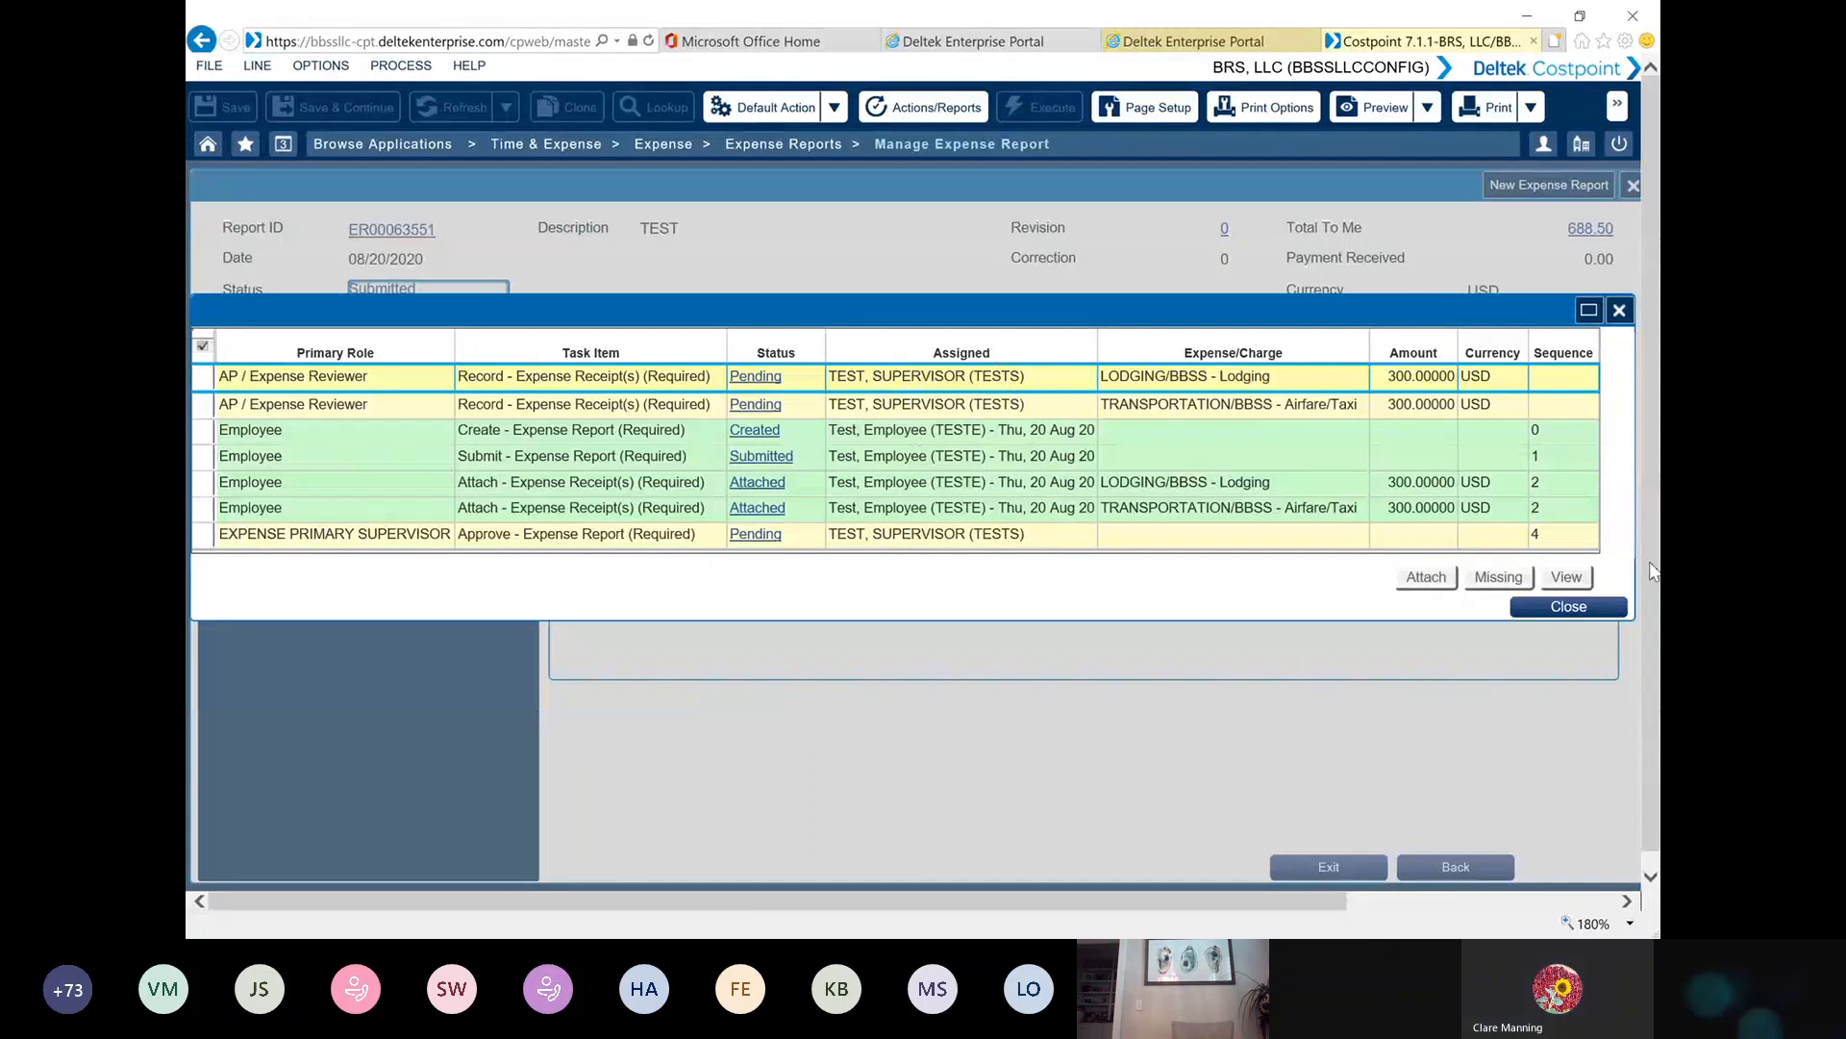
{"action": "left_click", "coordinate": [1582, 616]}
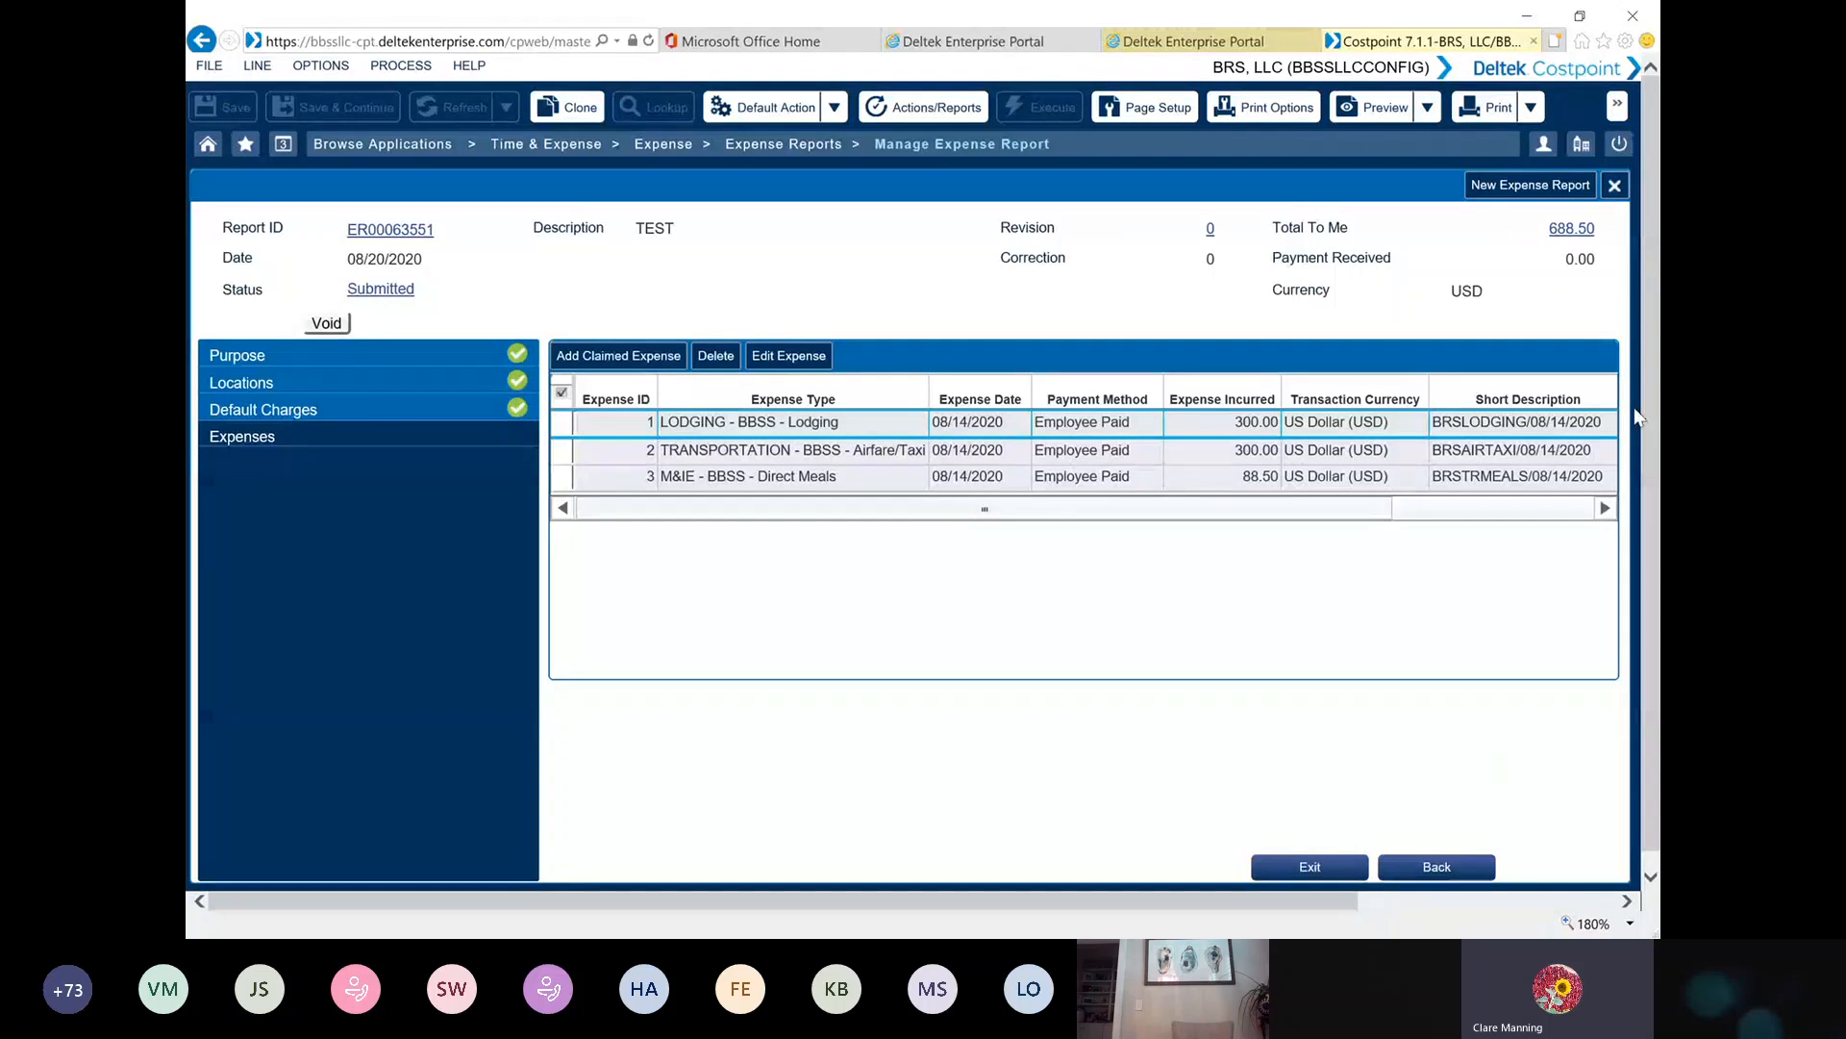
Close the expense report, log out of Costpoint and return to the login page
{"action": "left_click", "coordinate": [1615, 186]}
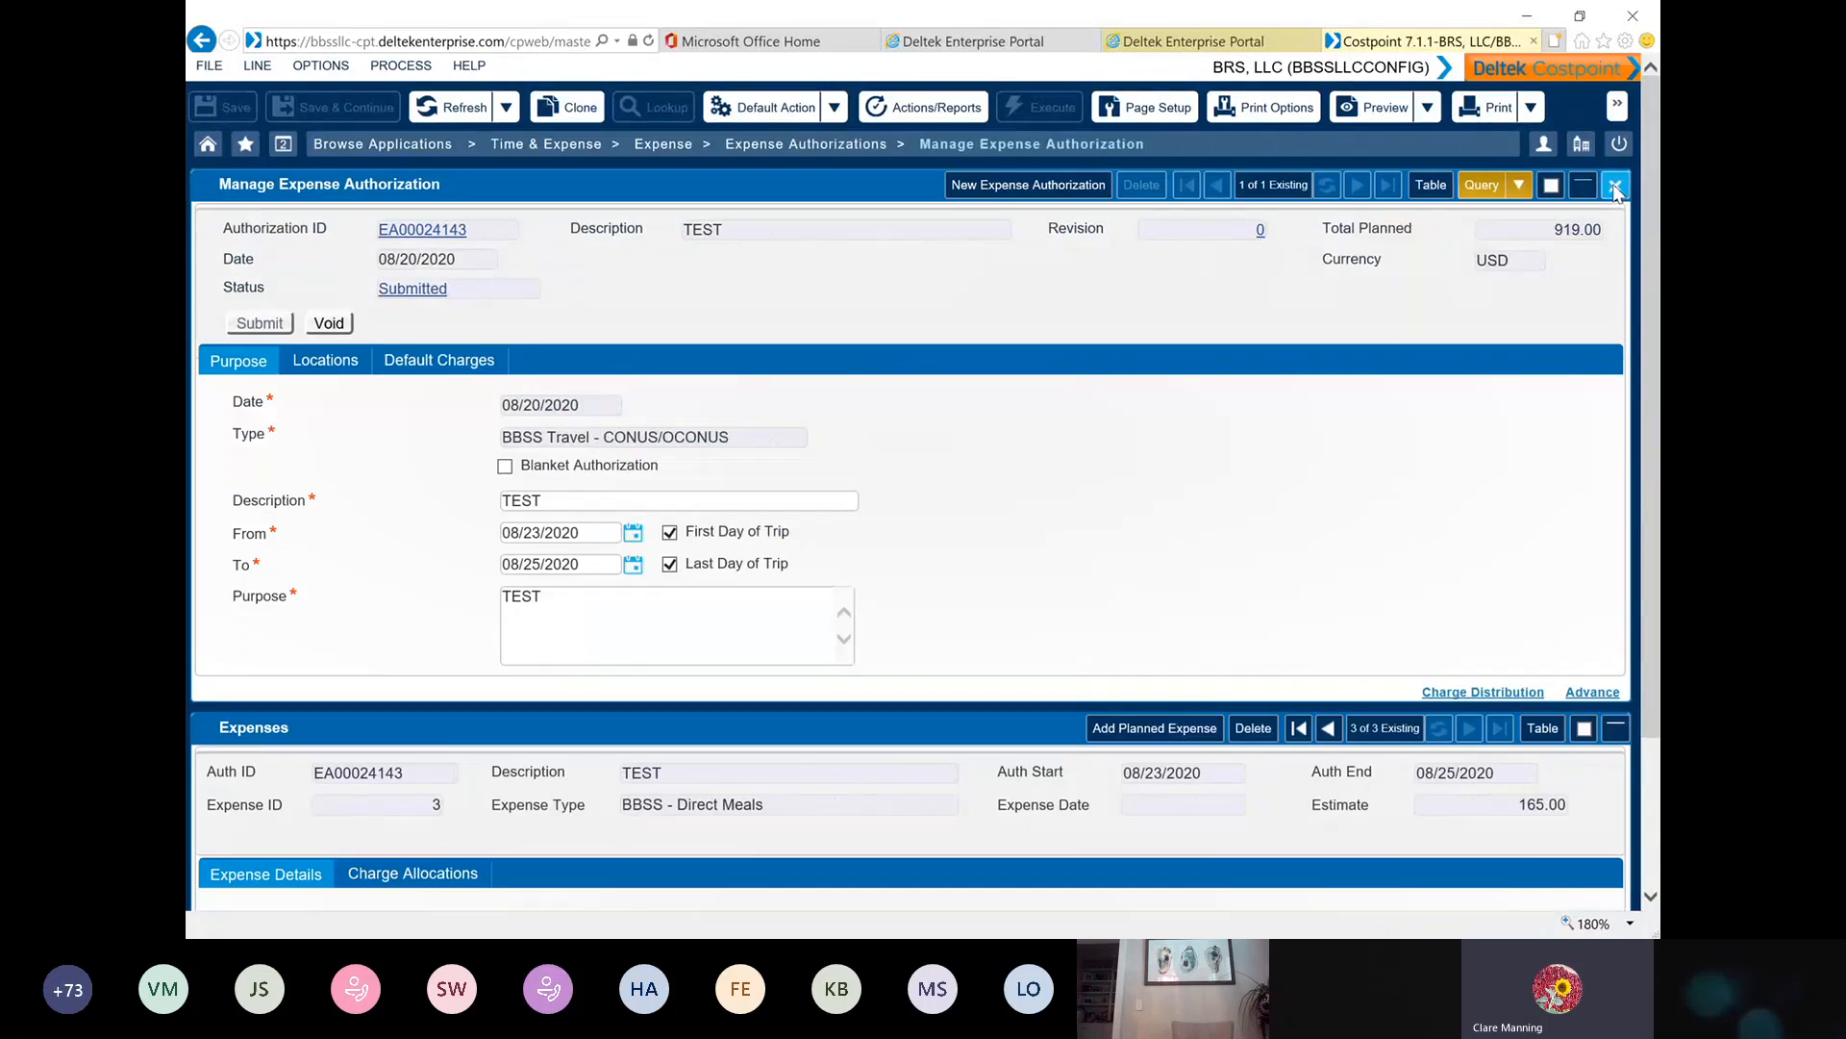
{"action": "left_click", "coordinate": [1620, 143]}
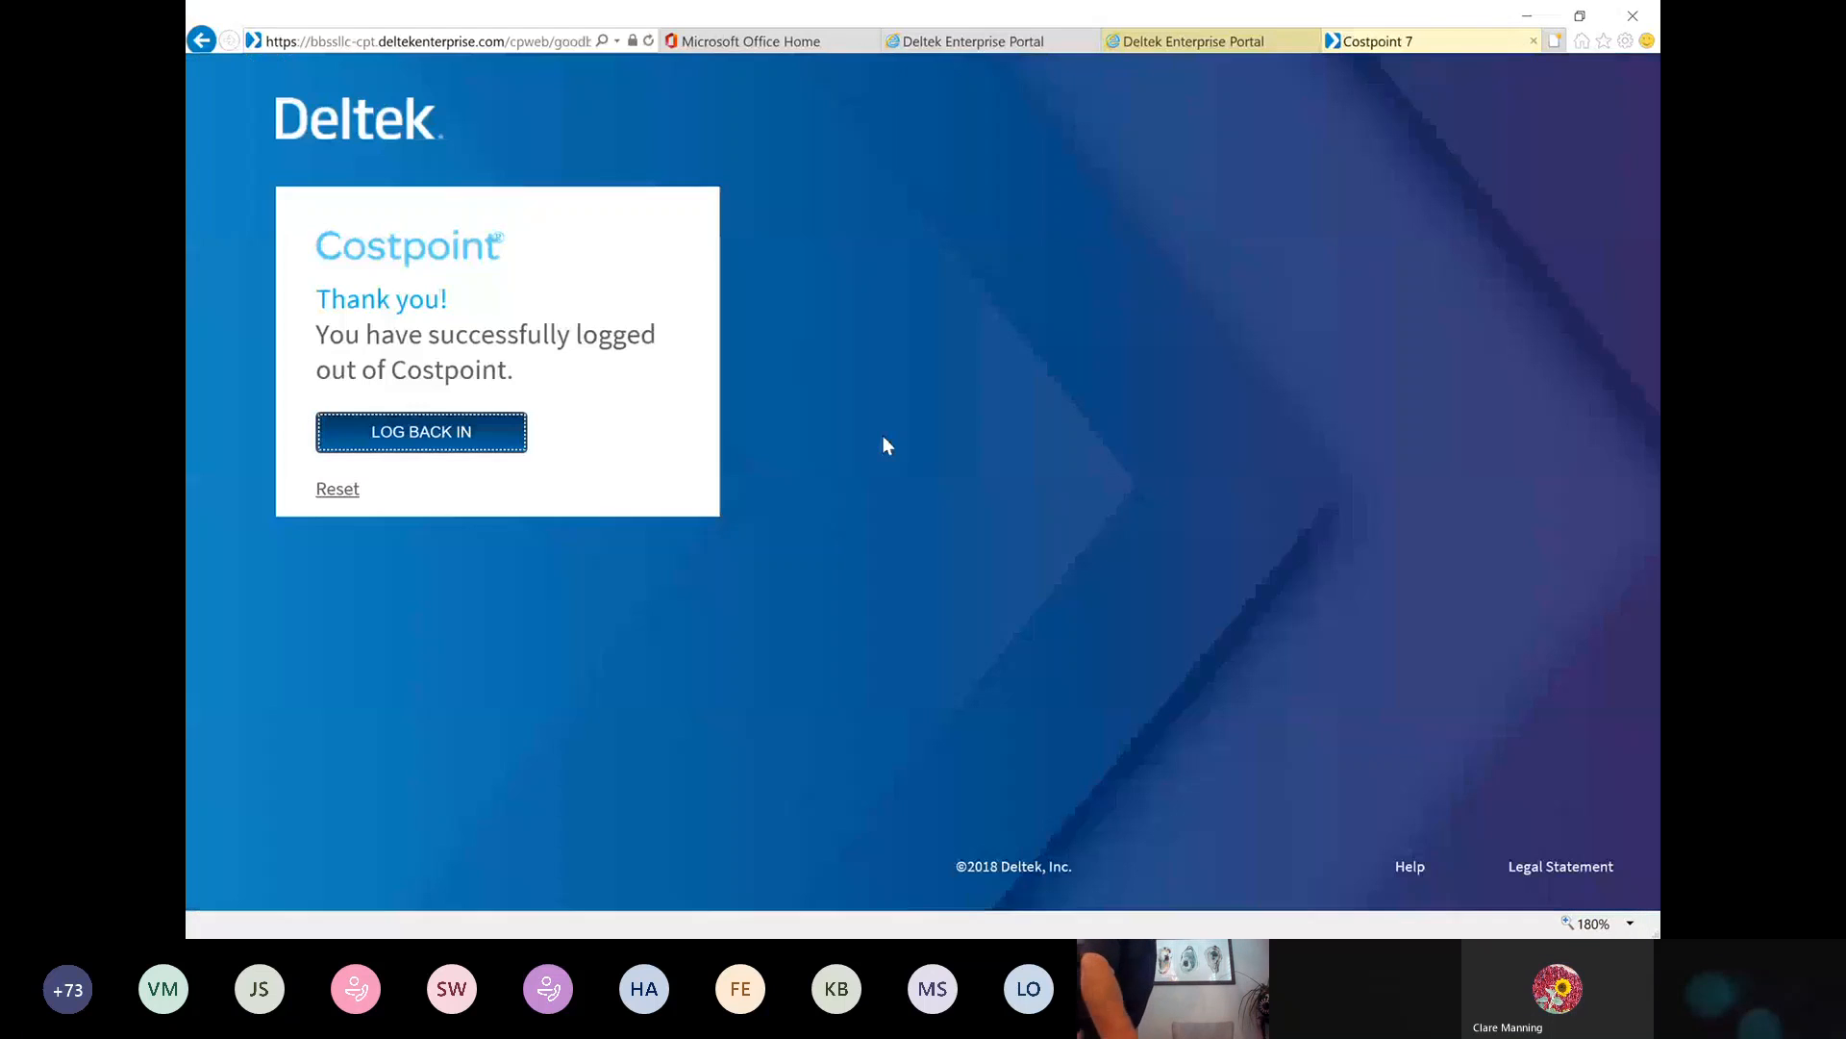
{"action": "left_click", "coordinate": [489, 433]}
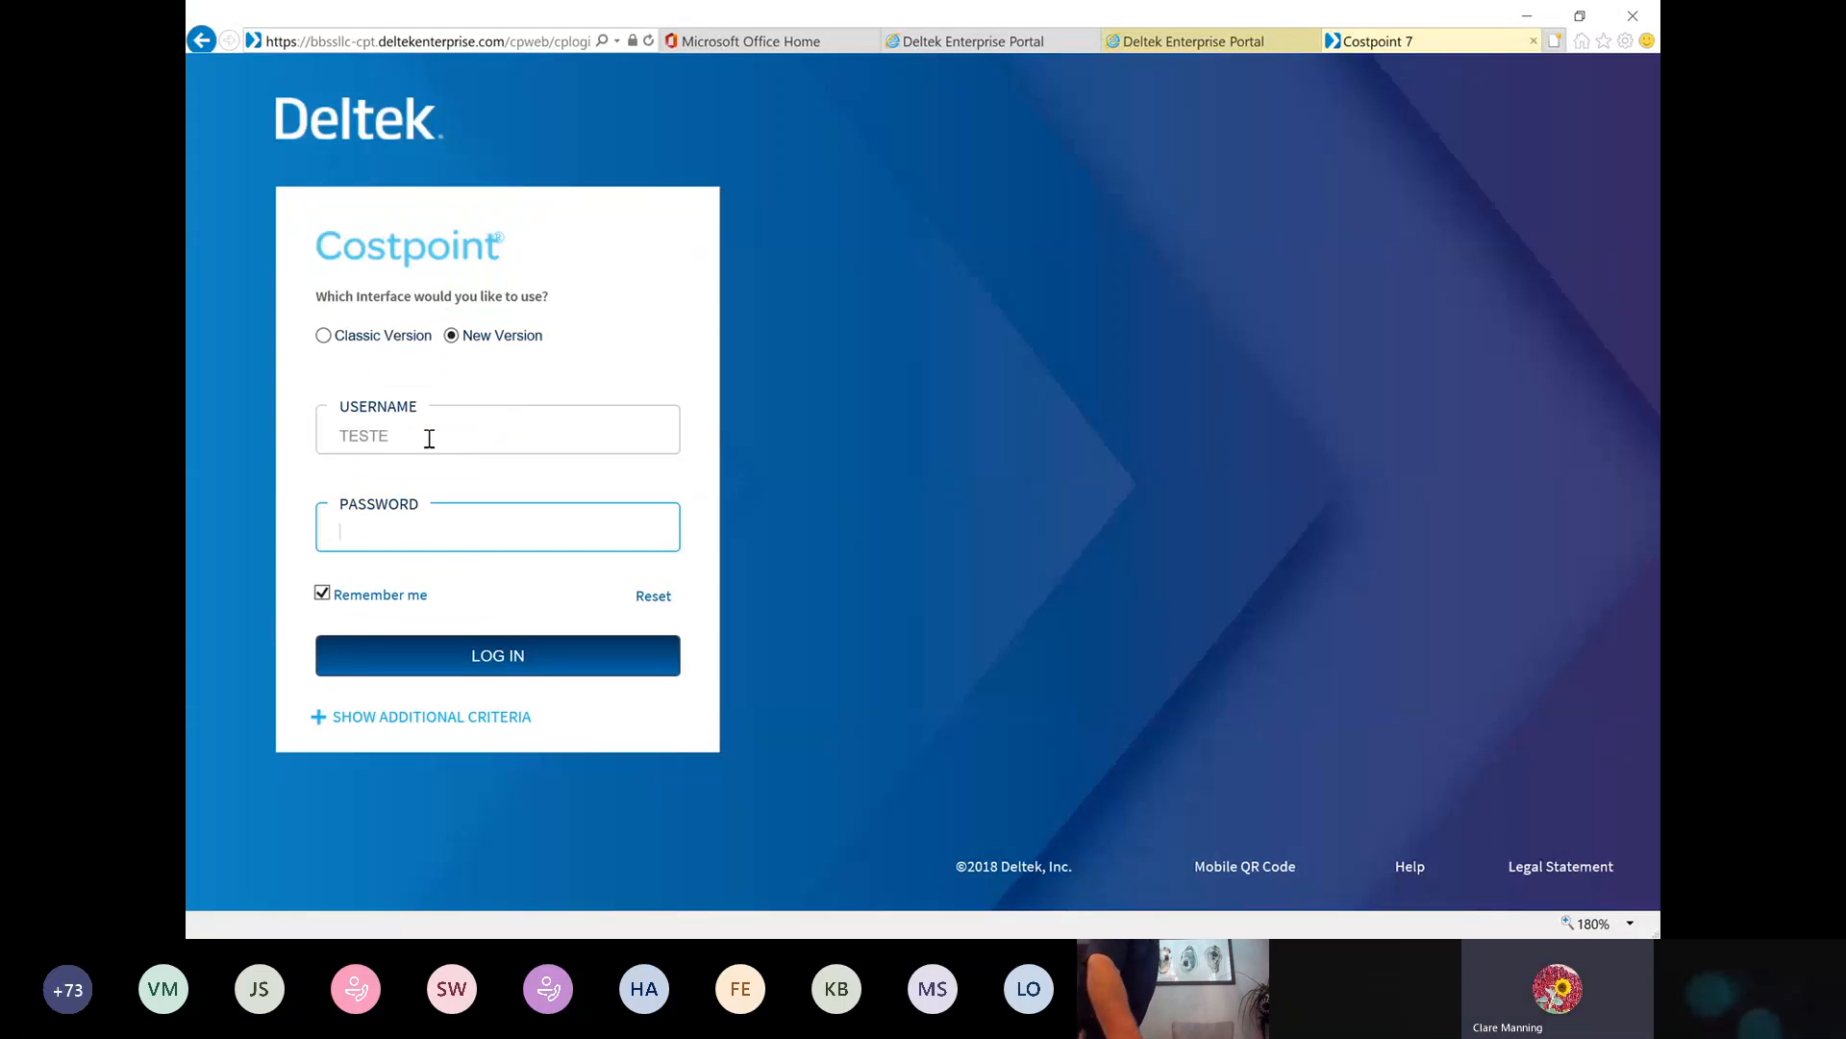
Log in to Costpoint with the supervisor username TESTS and the account password
{"action": "left_click", "coordinate": [494, 434]}
{"action": "key", "text": "BackSpace"}
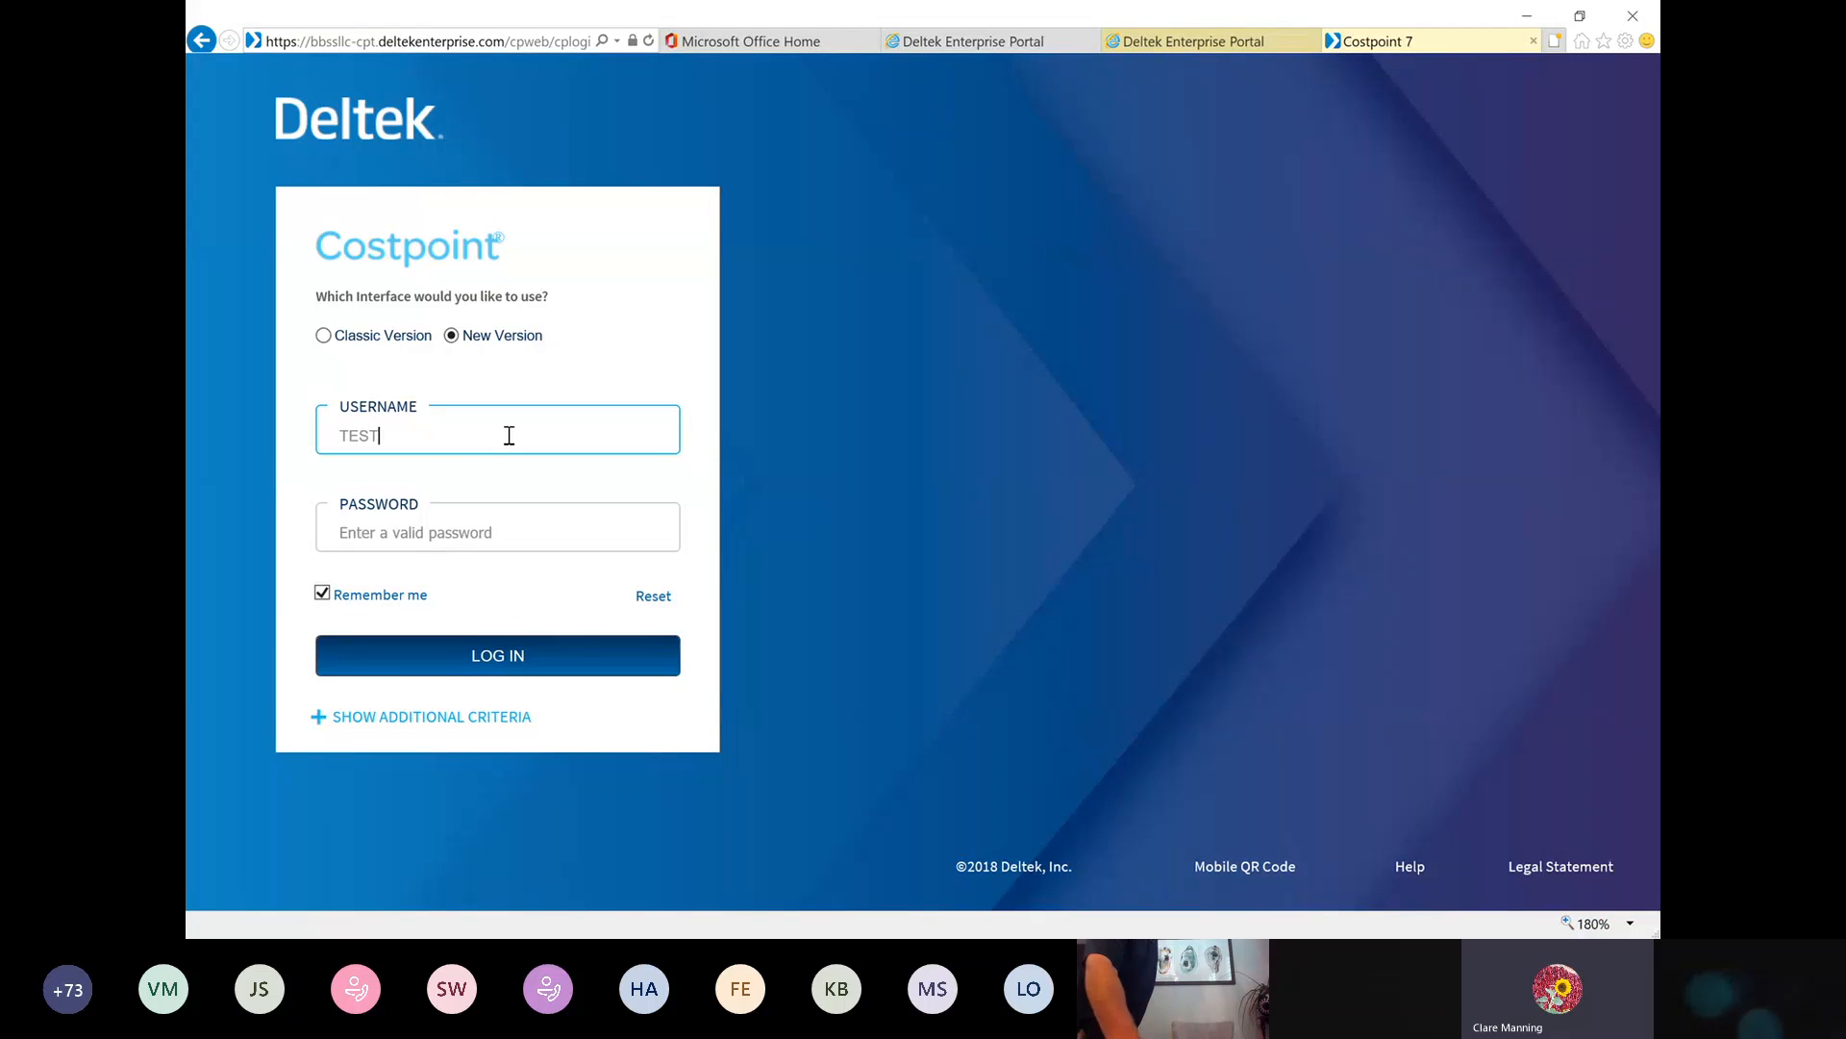
{"action": "type", "text": "S"}
{"action": "key", "text": "Tab"}
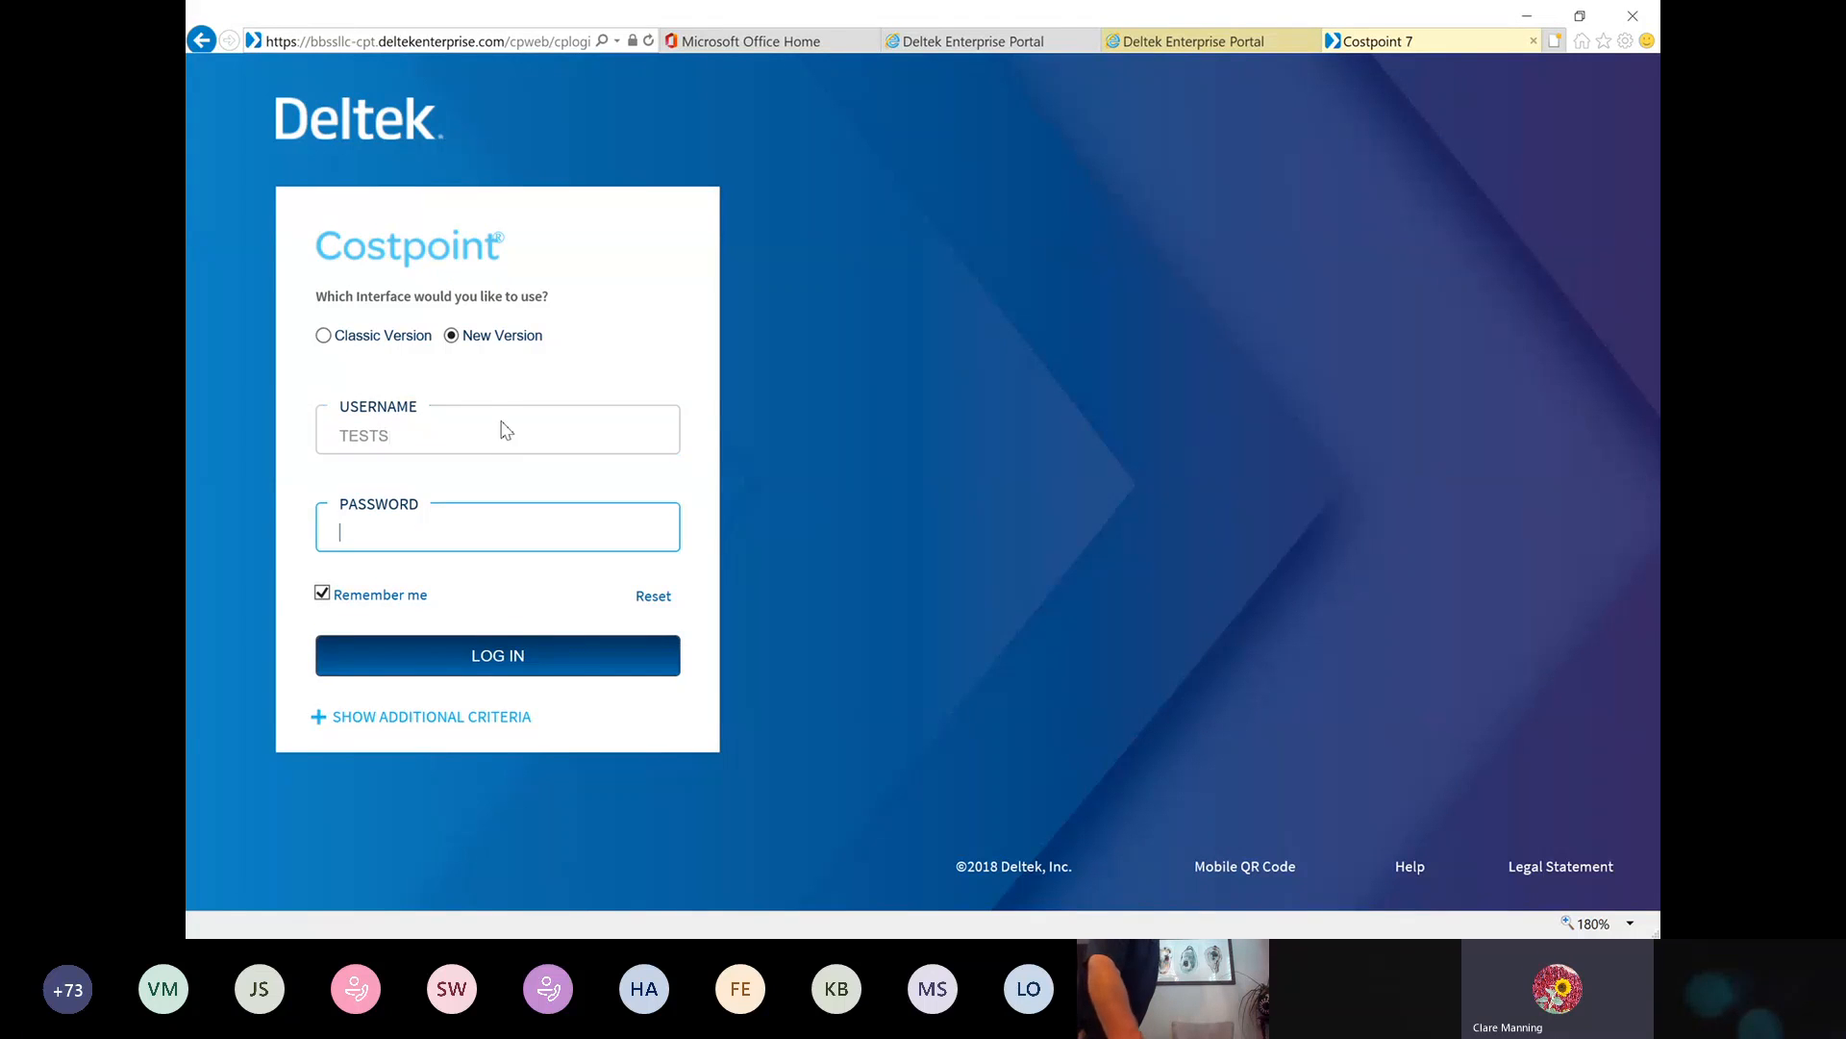
{"action": "type", "text": "•••••••"}
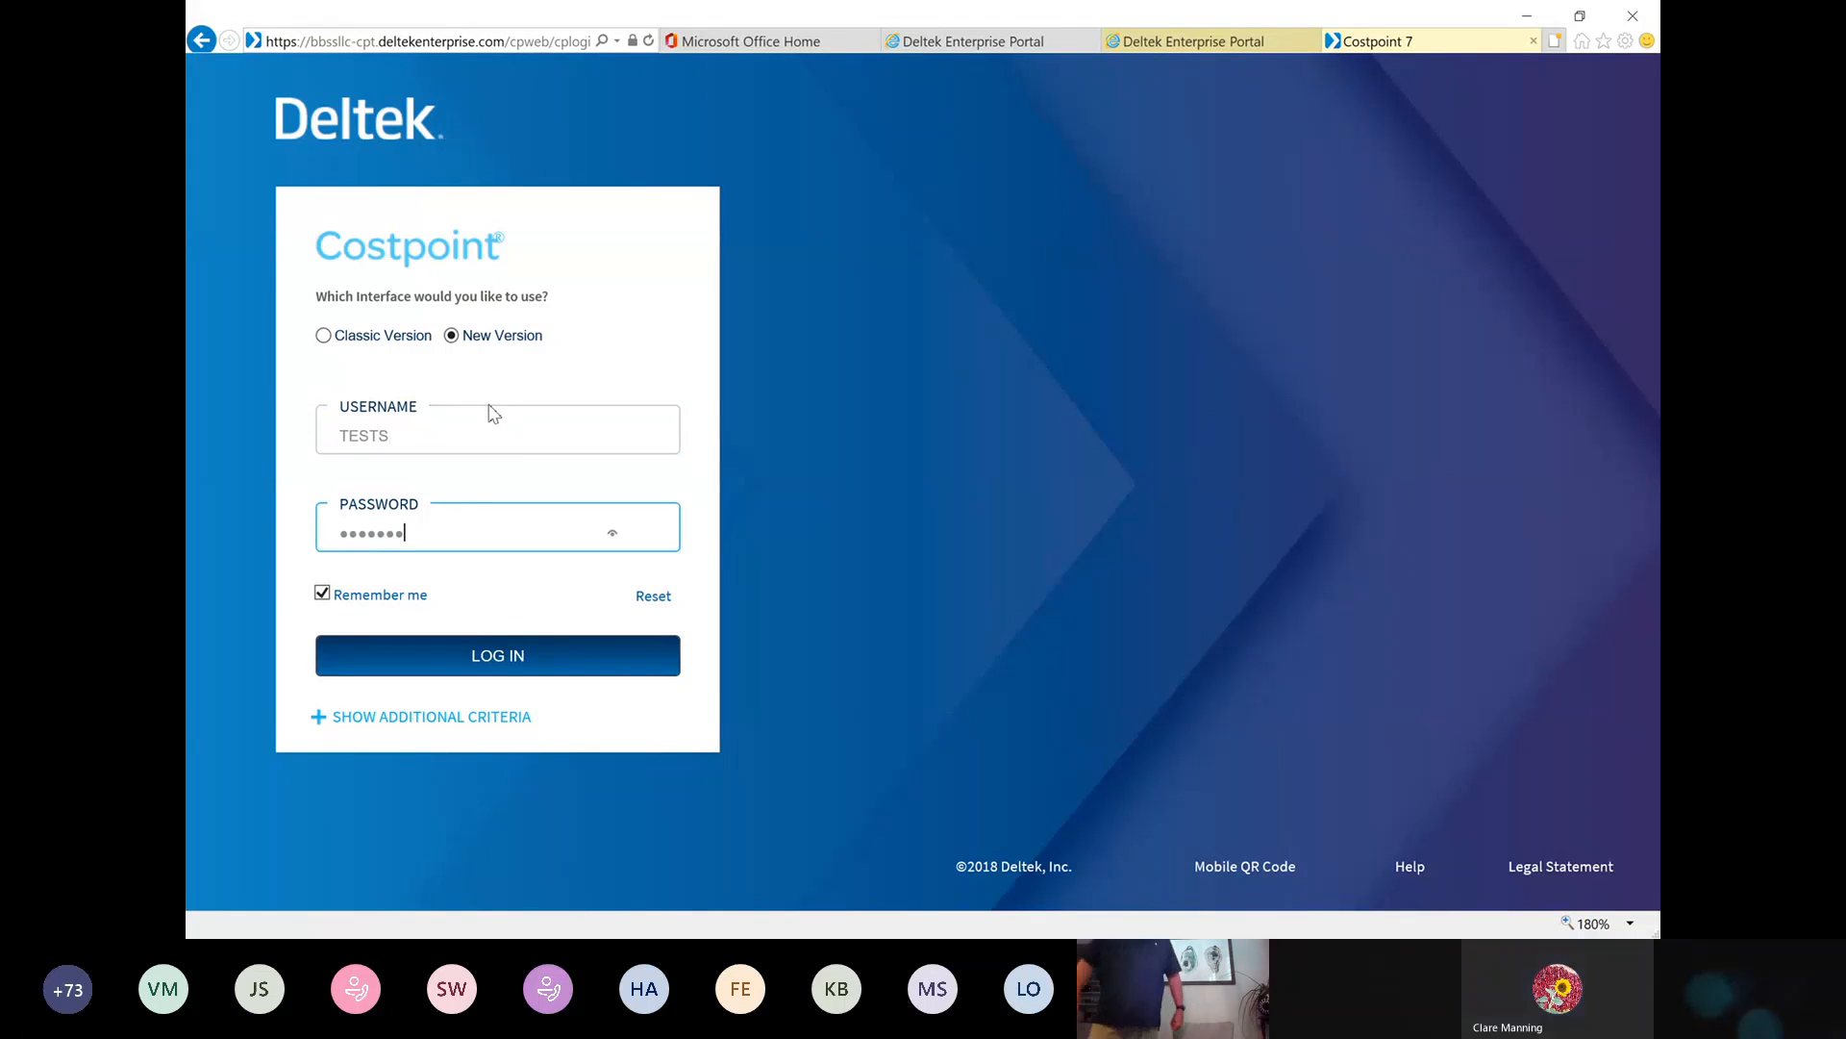
{"action": "type", "text": "•••••"}
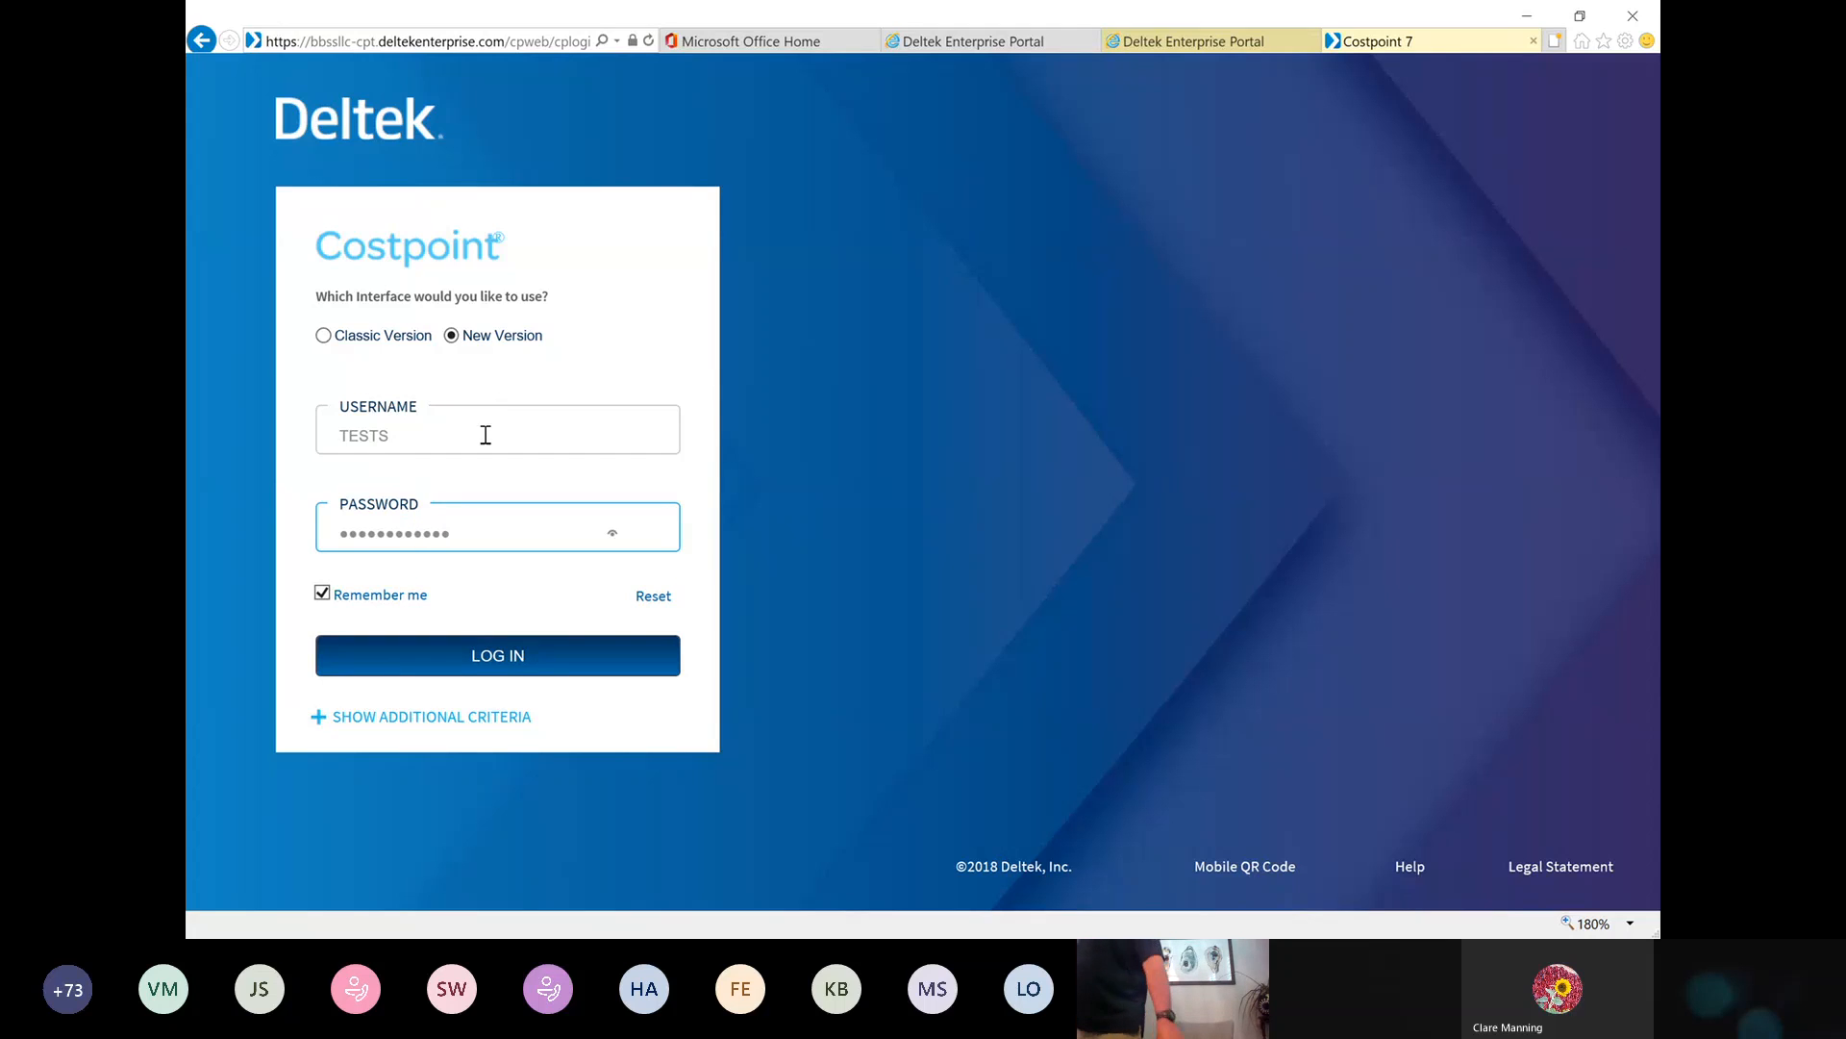
{"action": "left_click", "coordinate": [491, 655]}
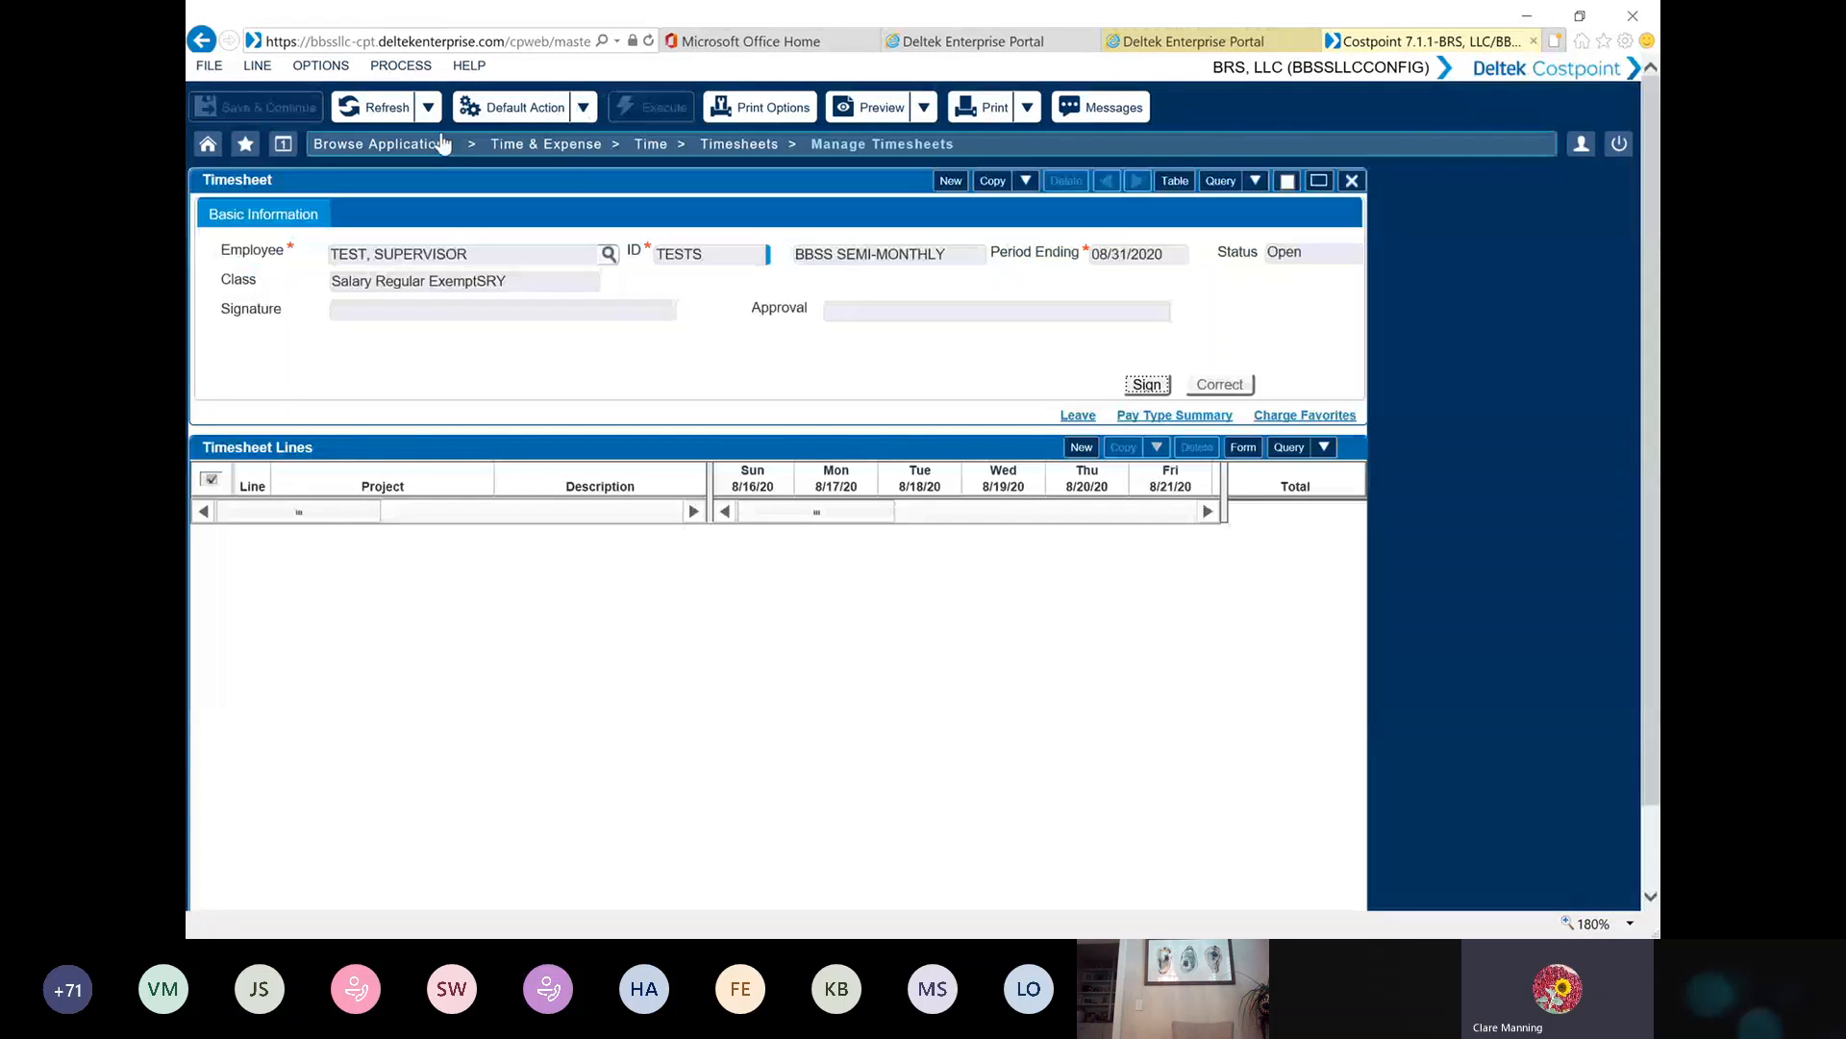
Open Manage MyDesktop from the Time & Expense configuration resources and launch the Expense Report approval task
{"action": "left_click", "coordinate": [569, 152]}
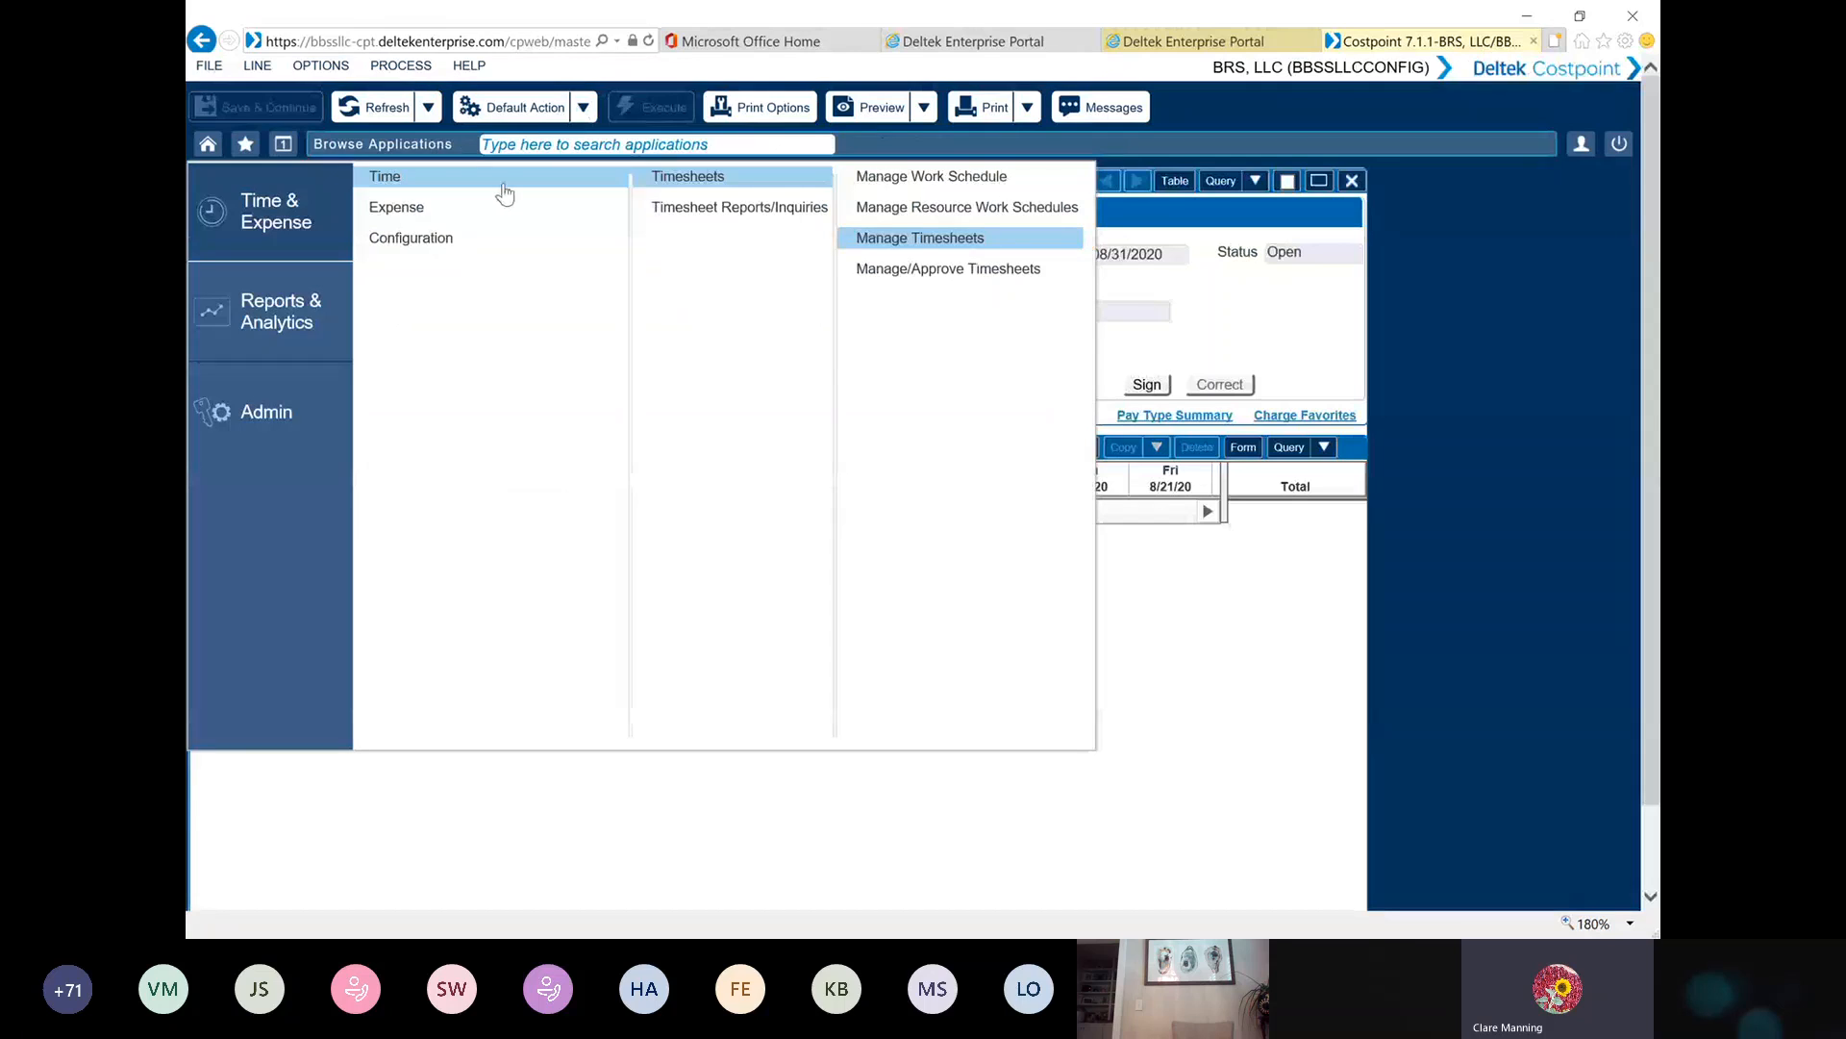
{"action": "left_click", "coordinate": [405, 220]}
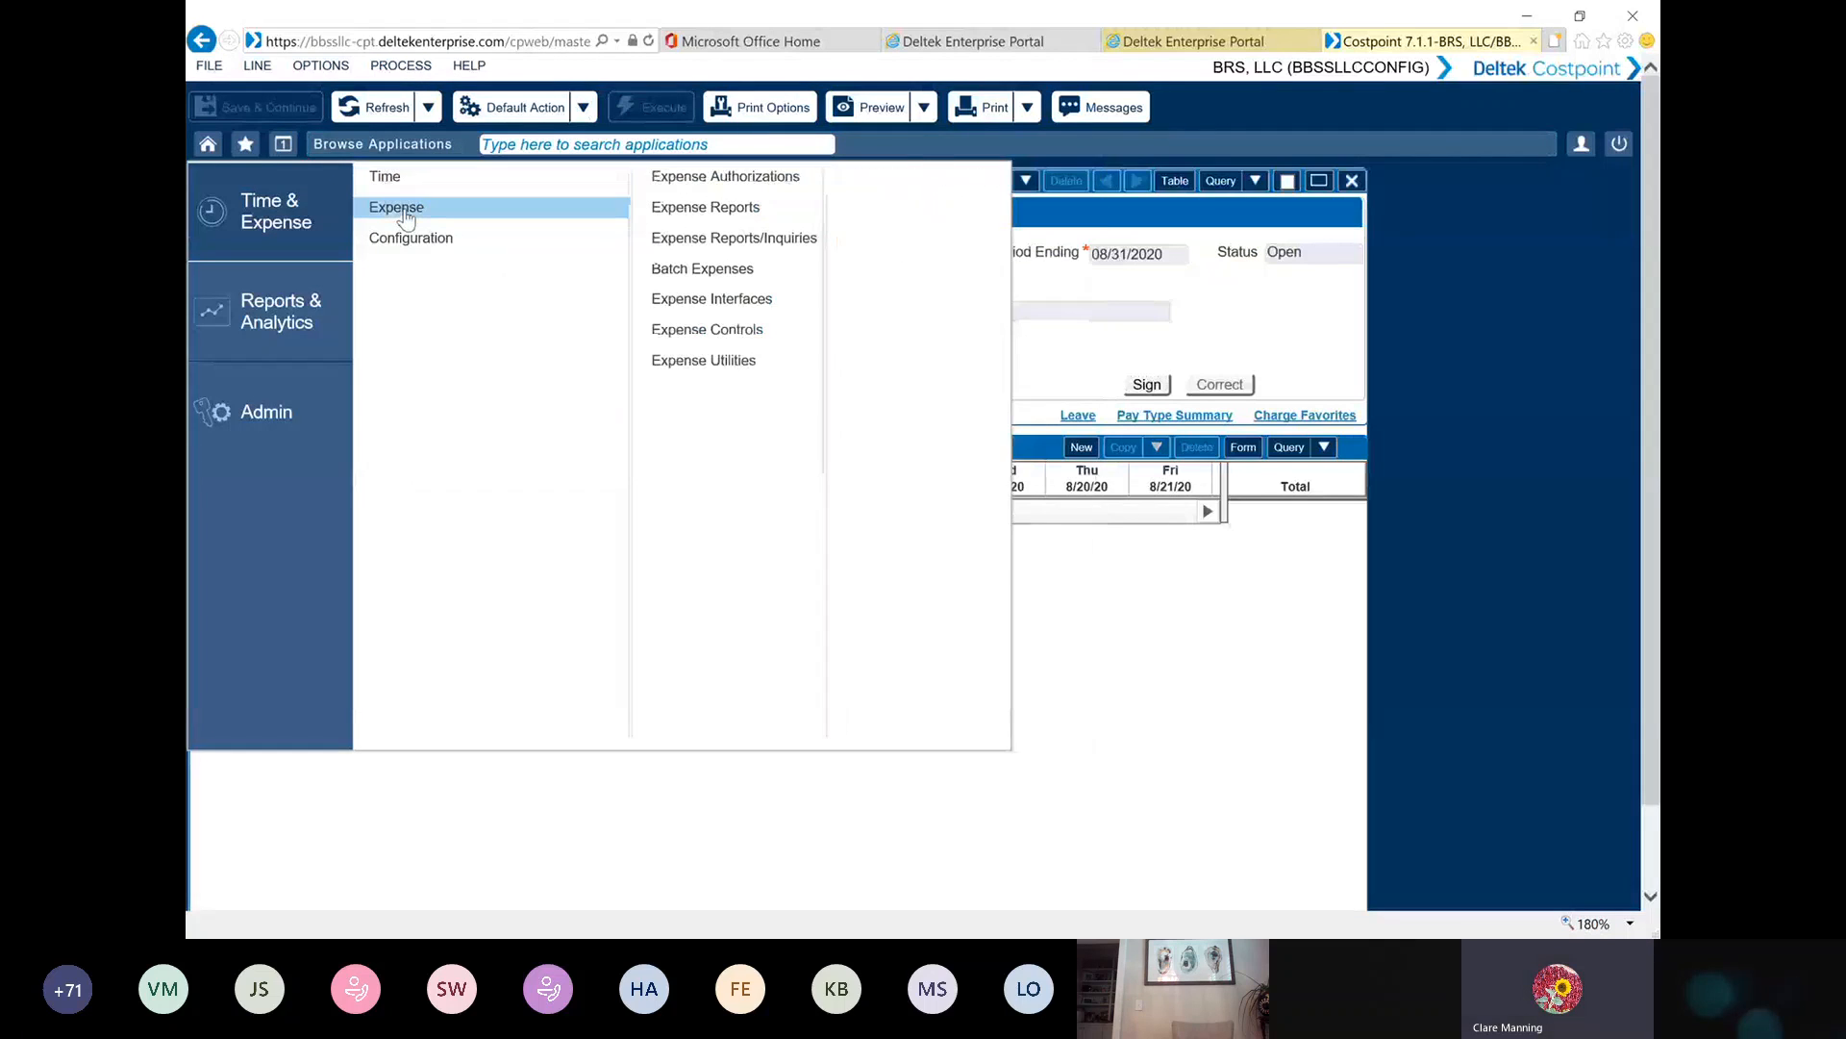
{"action": "left_click", "coordinate": [695, 220]}
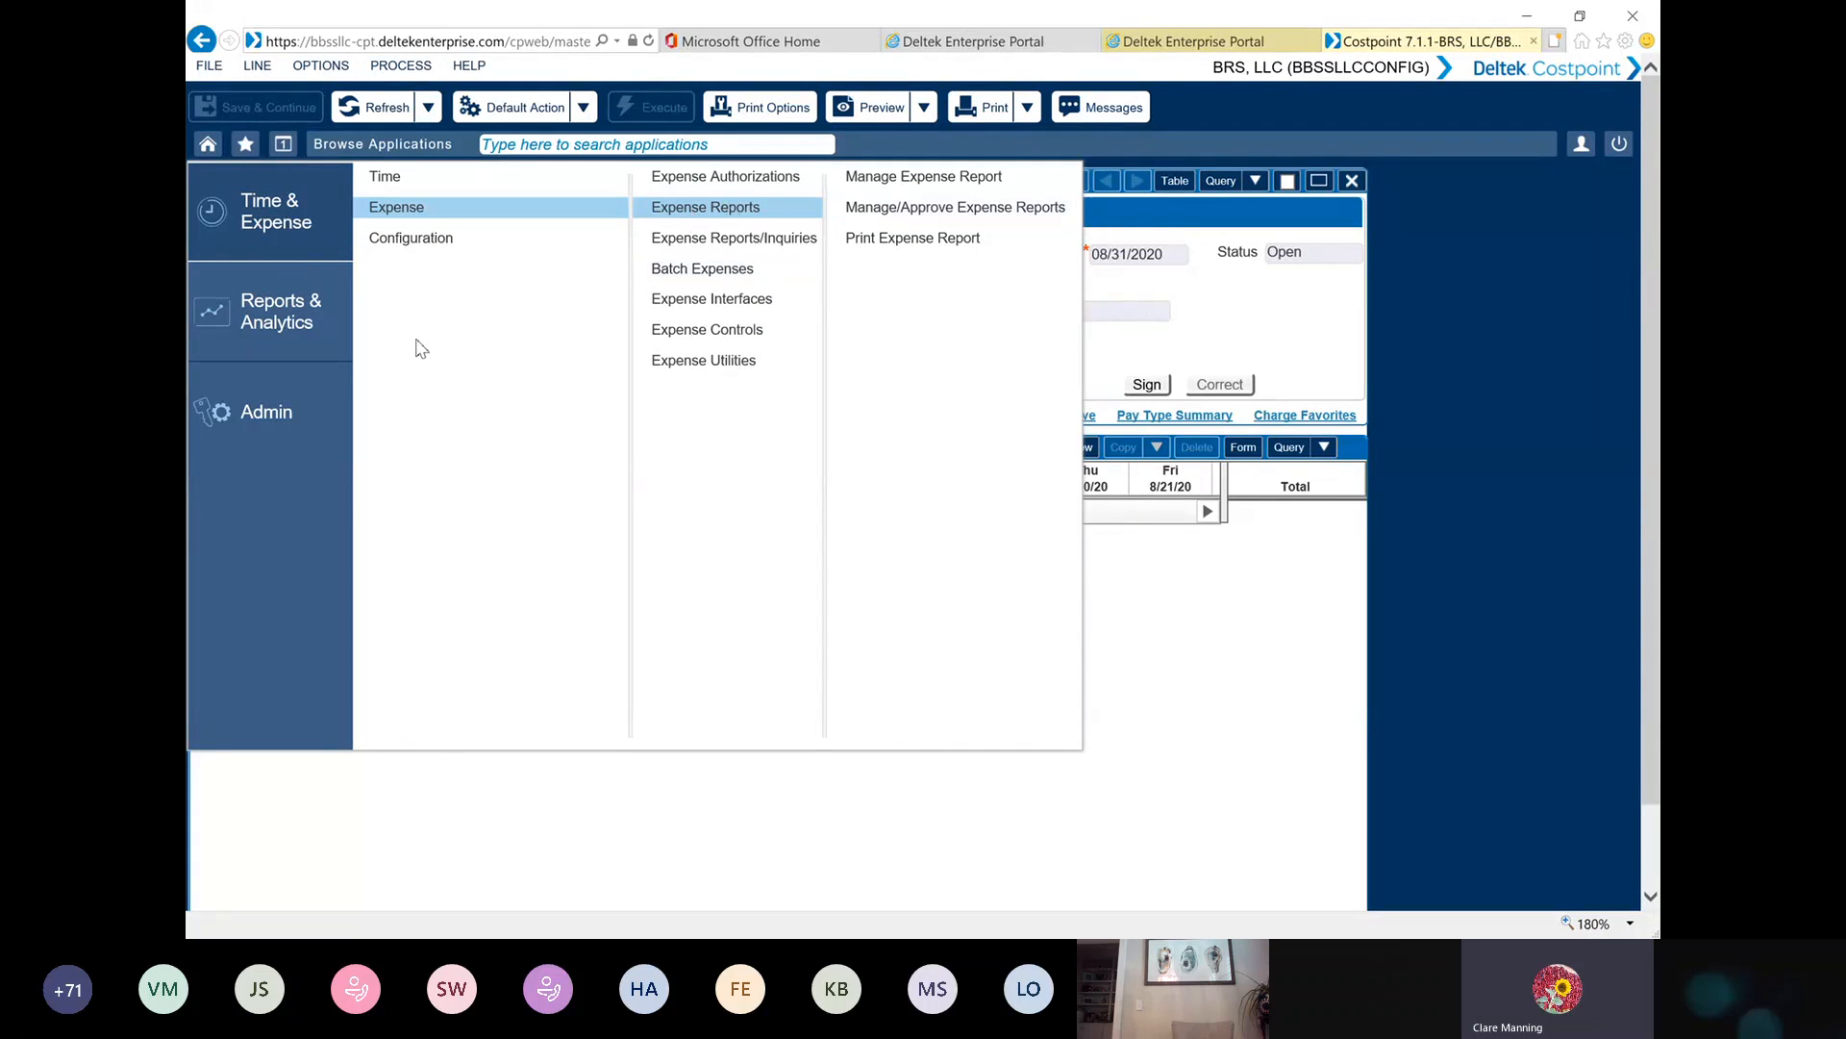
{"action": "left_click", "coordinate": [432, 247]}
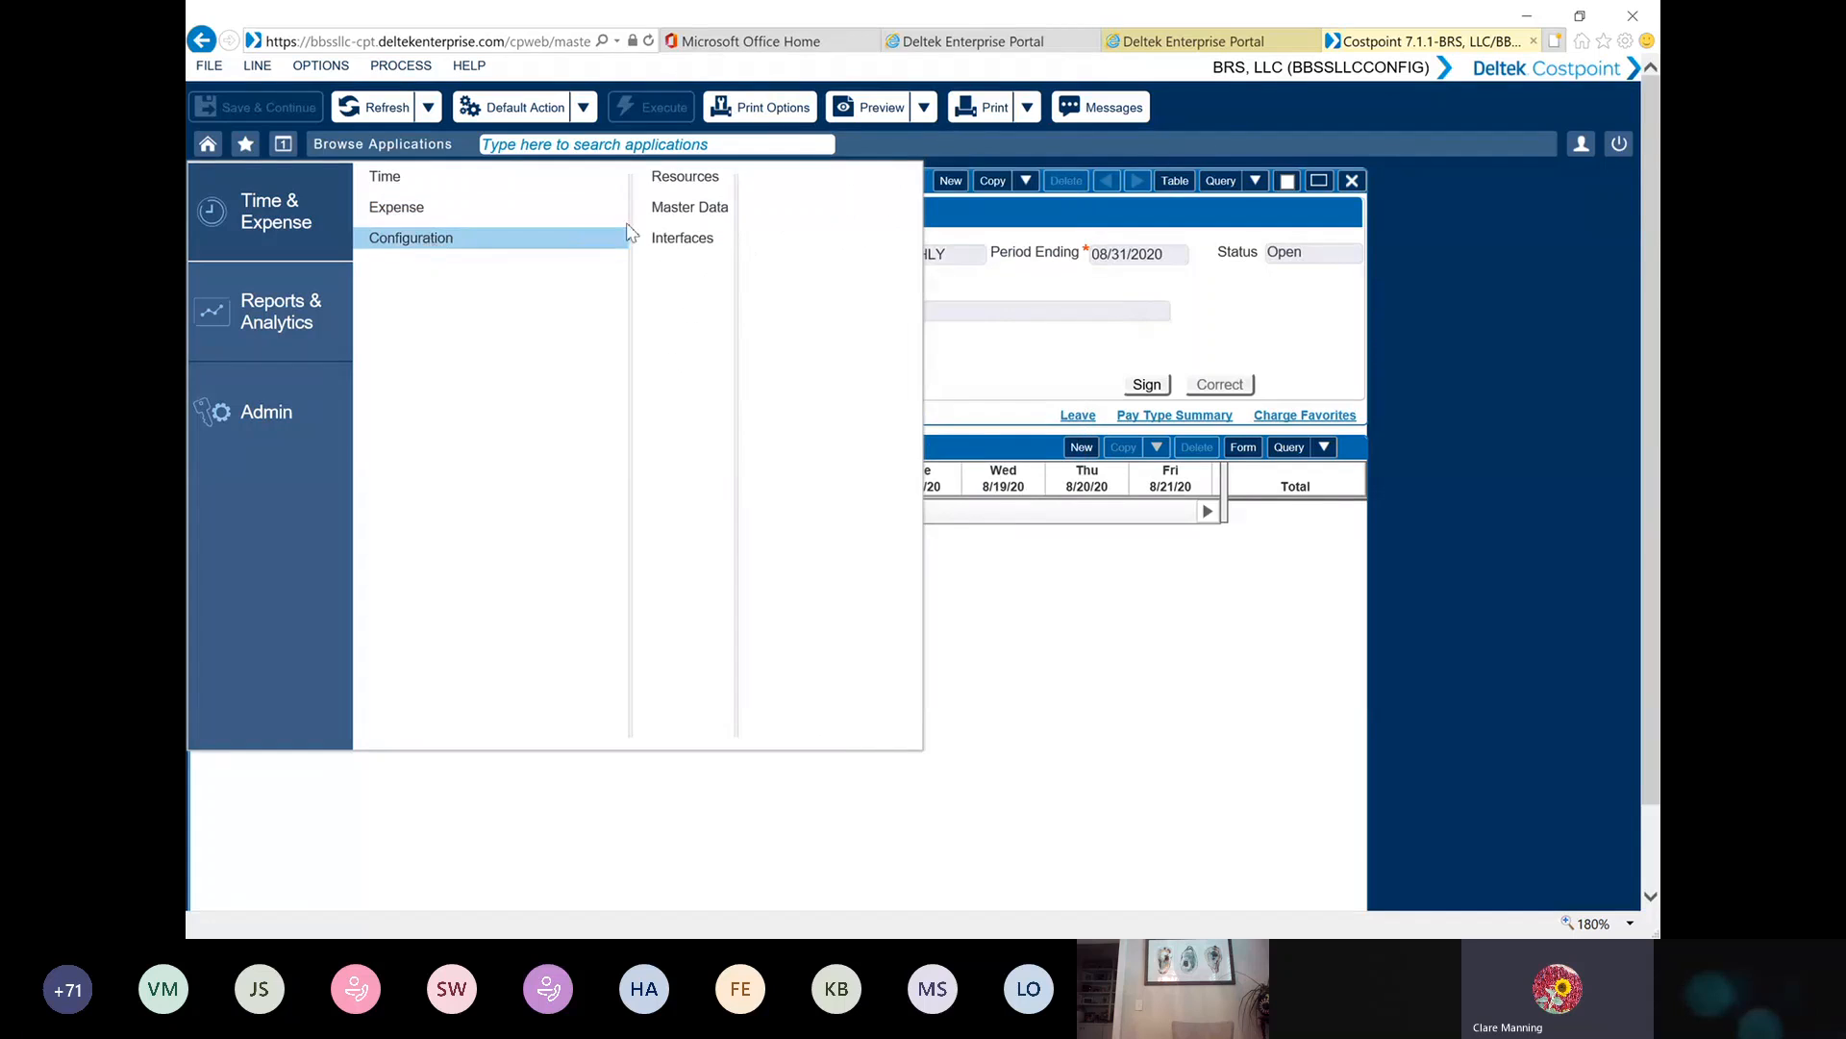
{"action": "left_click", "coordinate": [678, 183]}
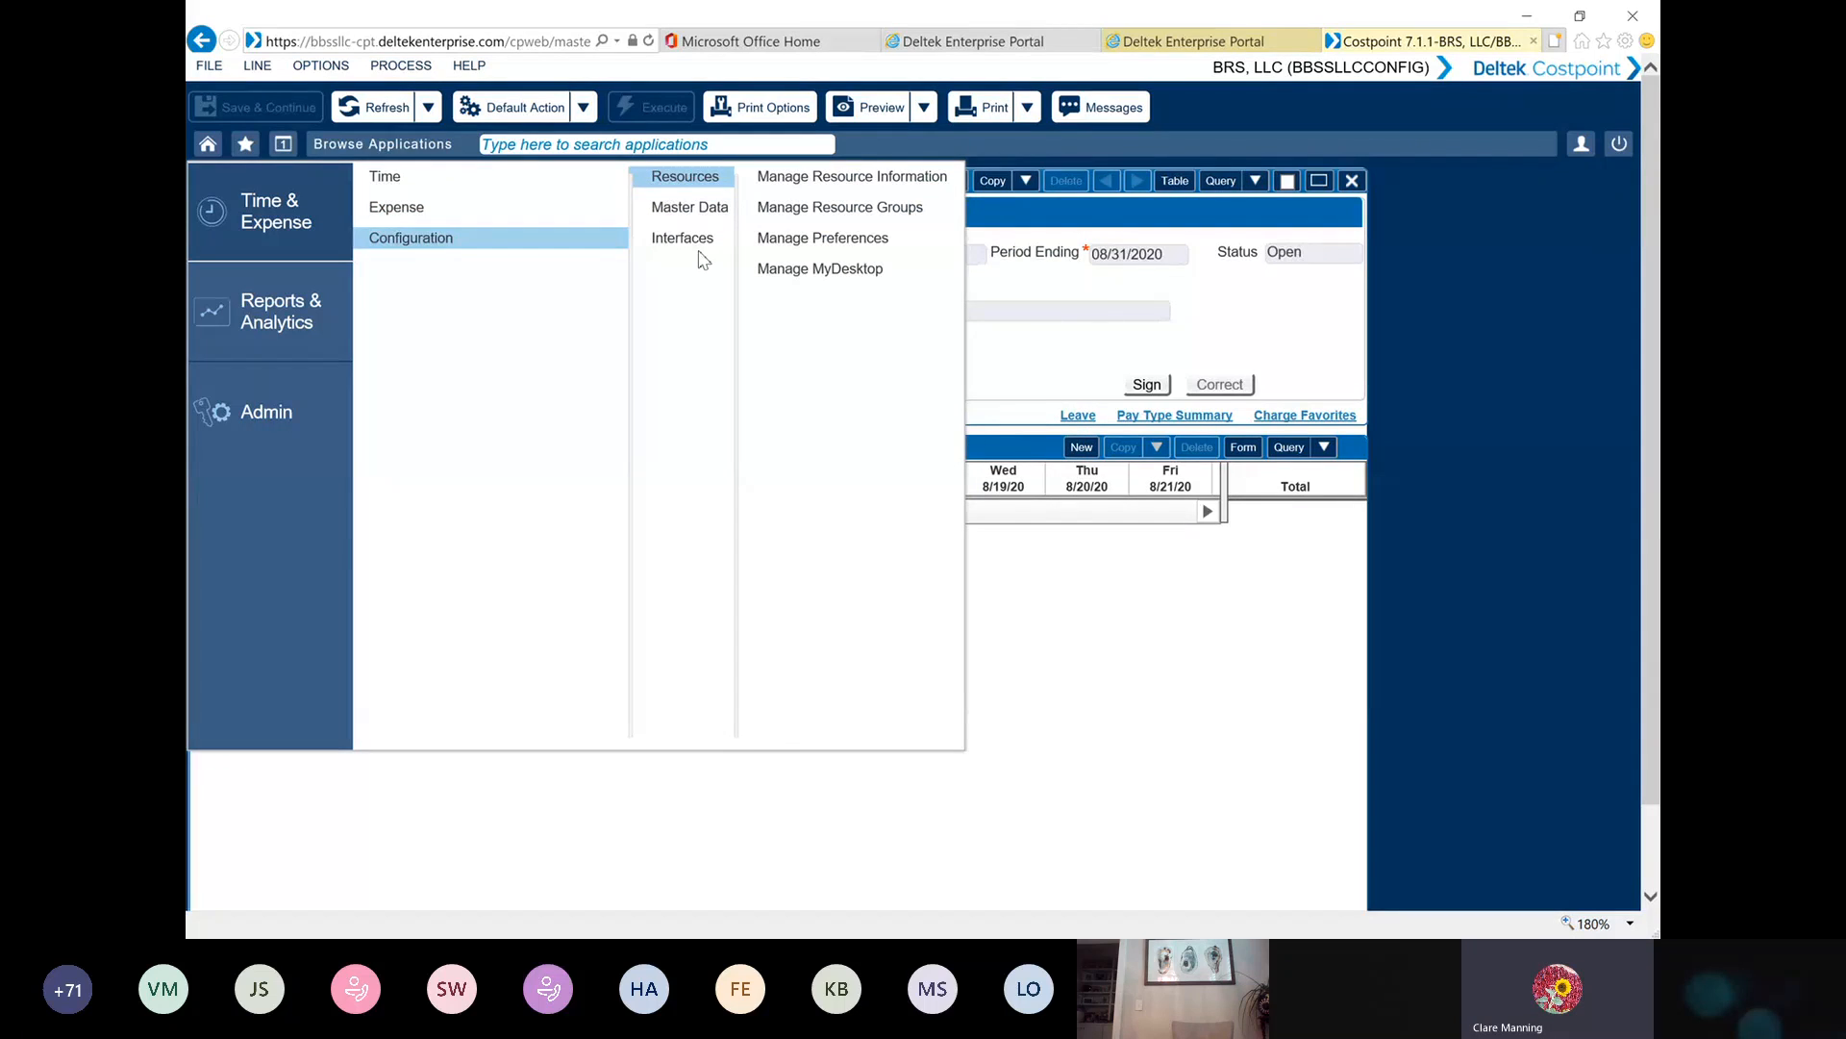
{"action": "left_click", "coordinate": [820, 268]}
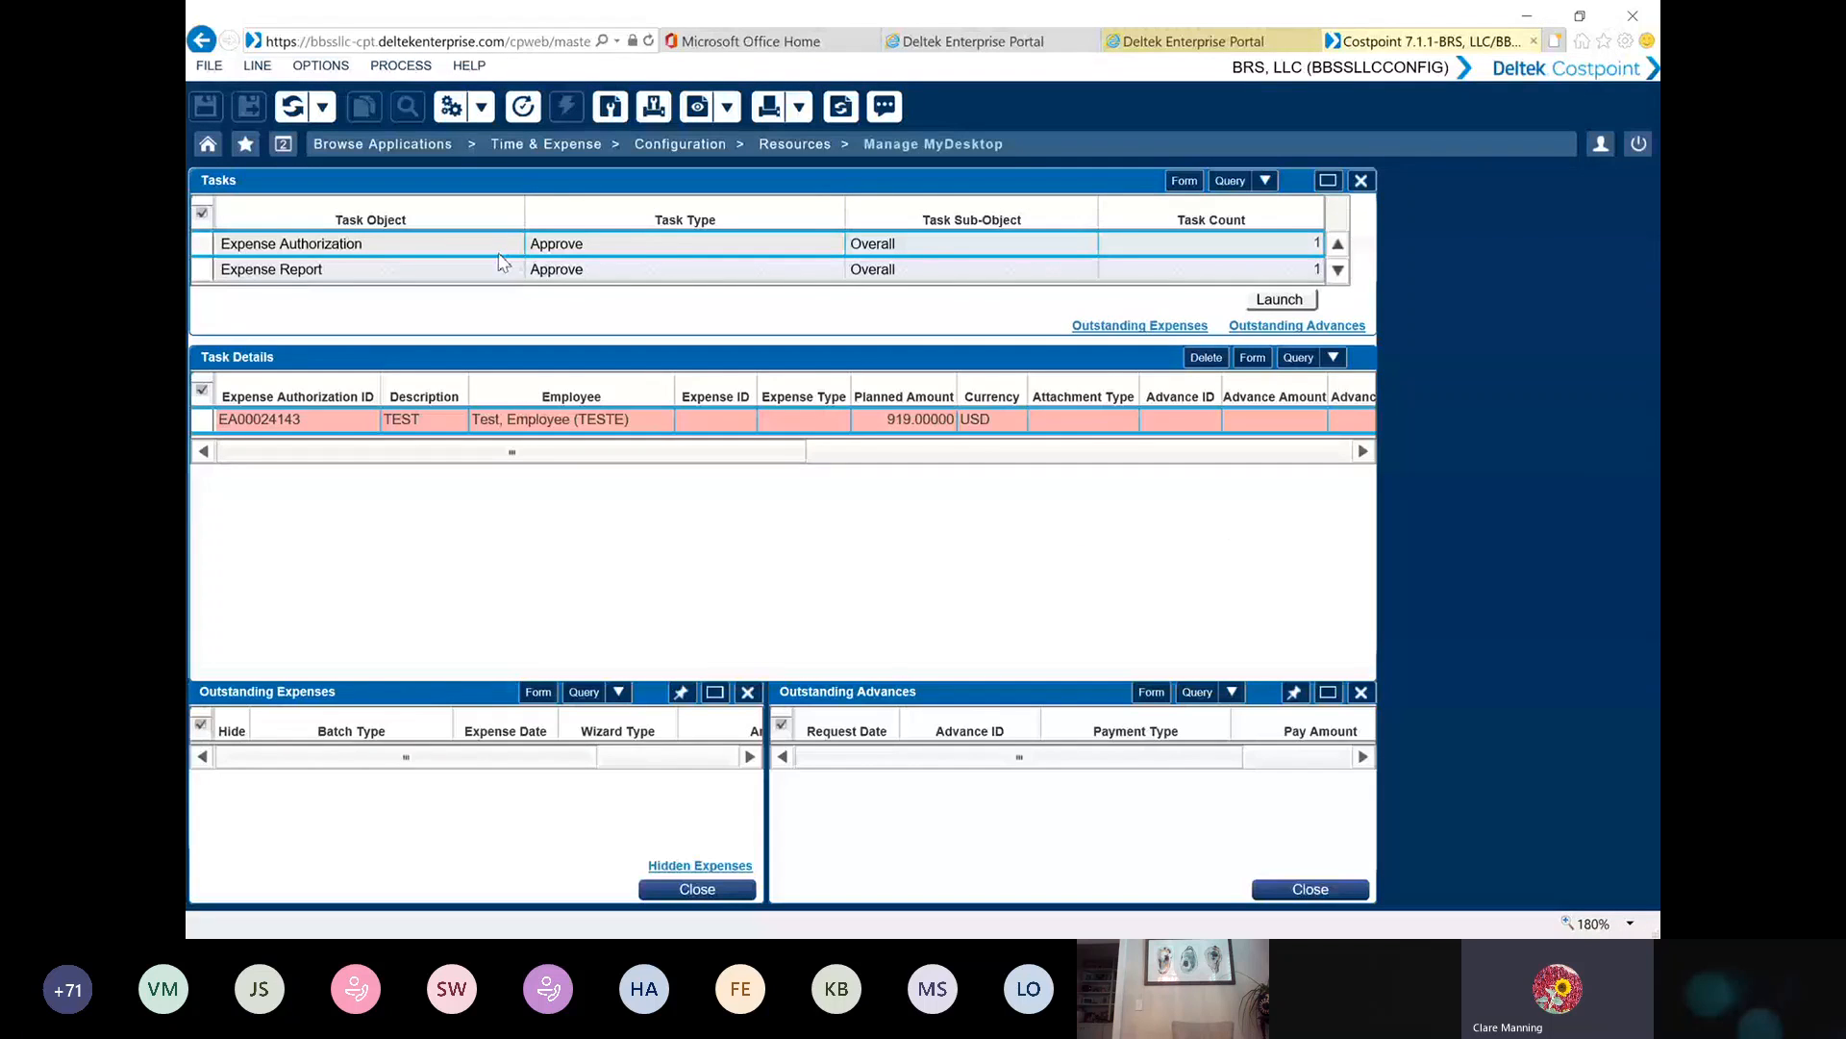
{"action": "left_click", "coordinate": [203, 244]}
{"action": "left_click", "coordinate": [205, 270]}
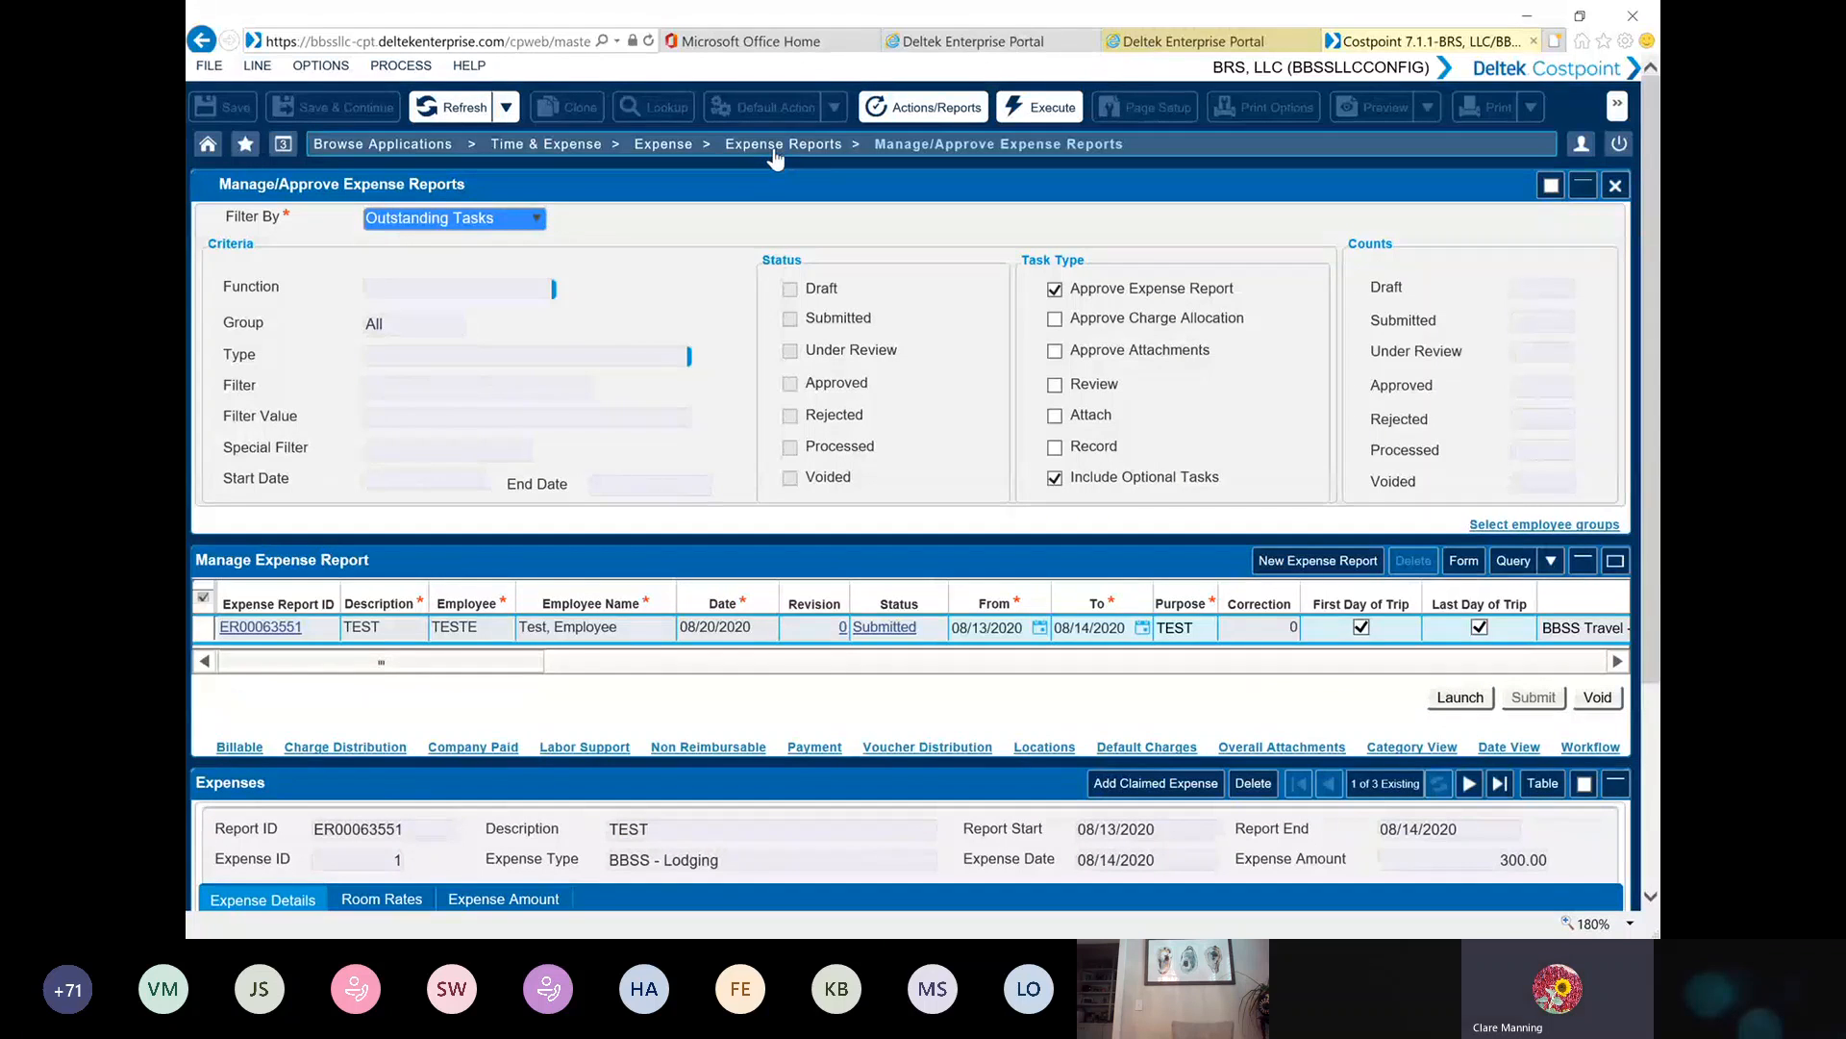
Filter the expense reports by Status and list the Submitted and Under Review reports for the Primary Supervisor-TS function
{"action": "left_click", "coordinate": [532, 221]}
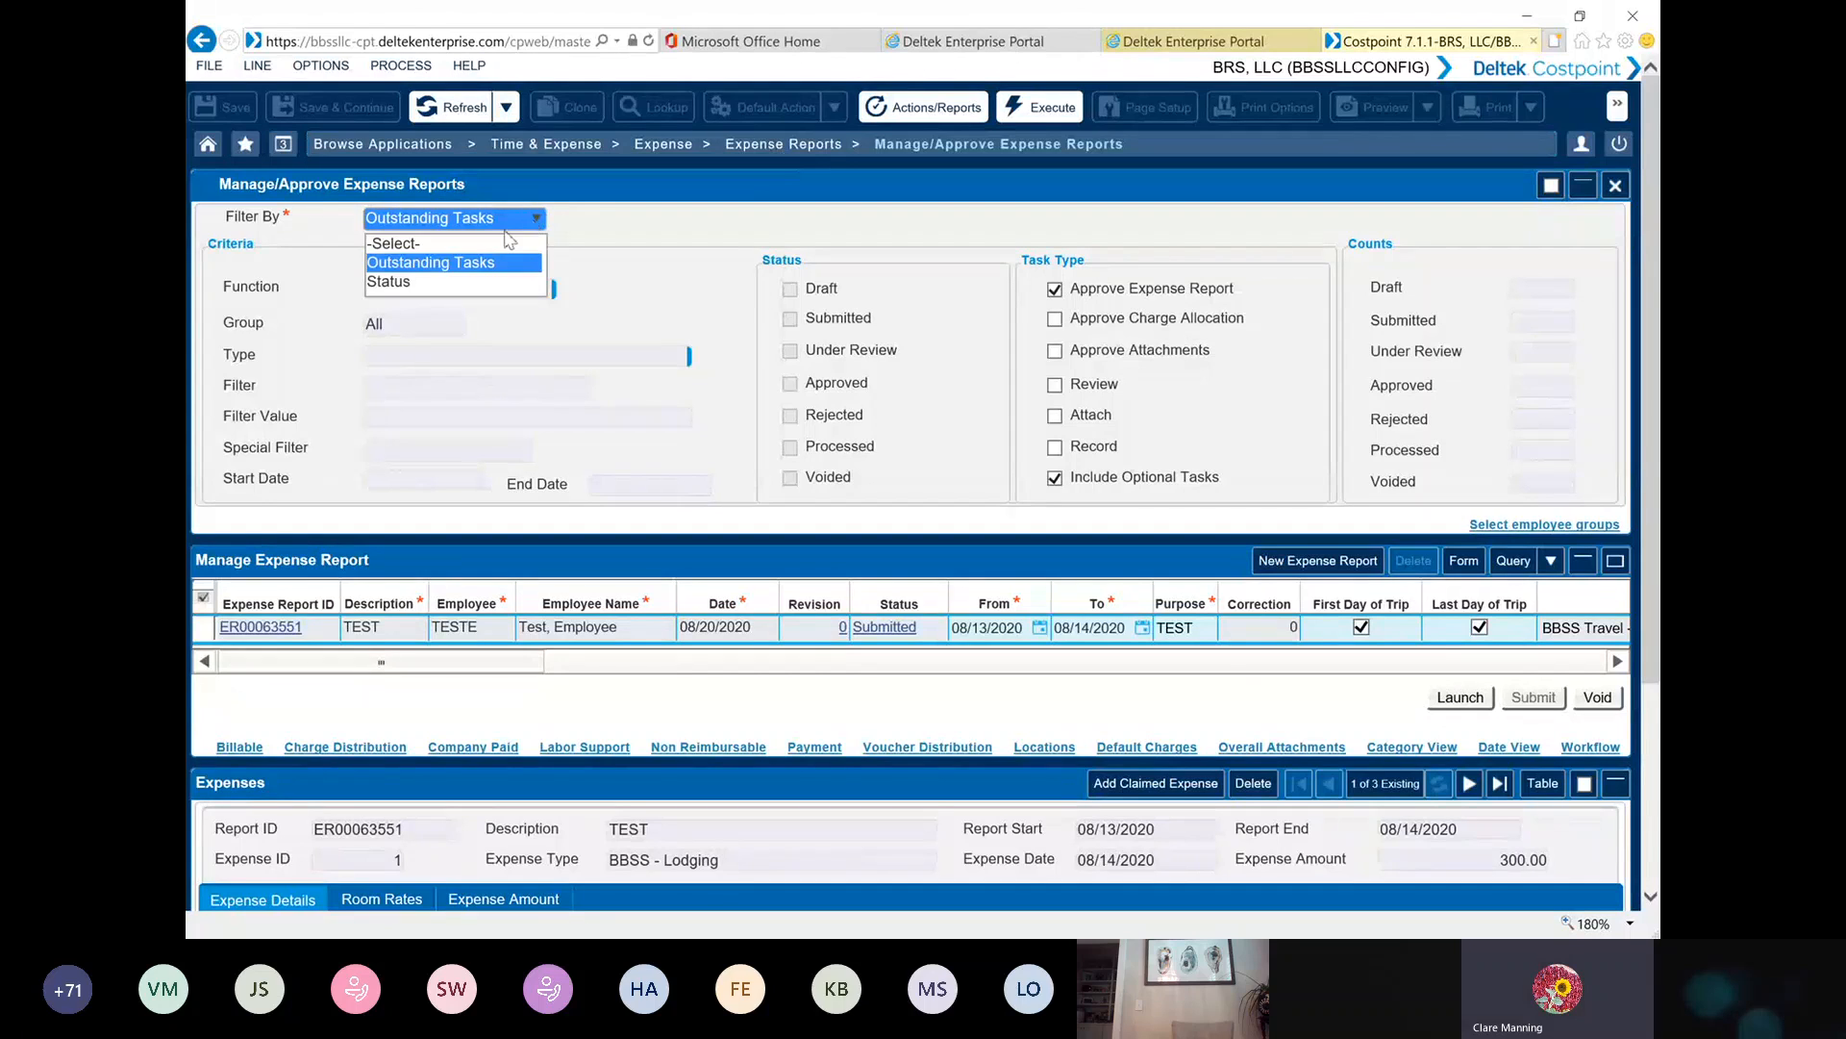
{"action": "left_click", "coordinate": [442, 283]}
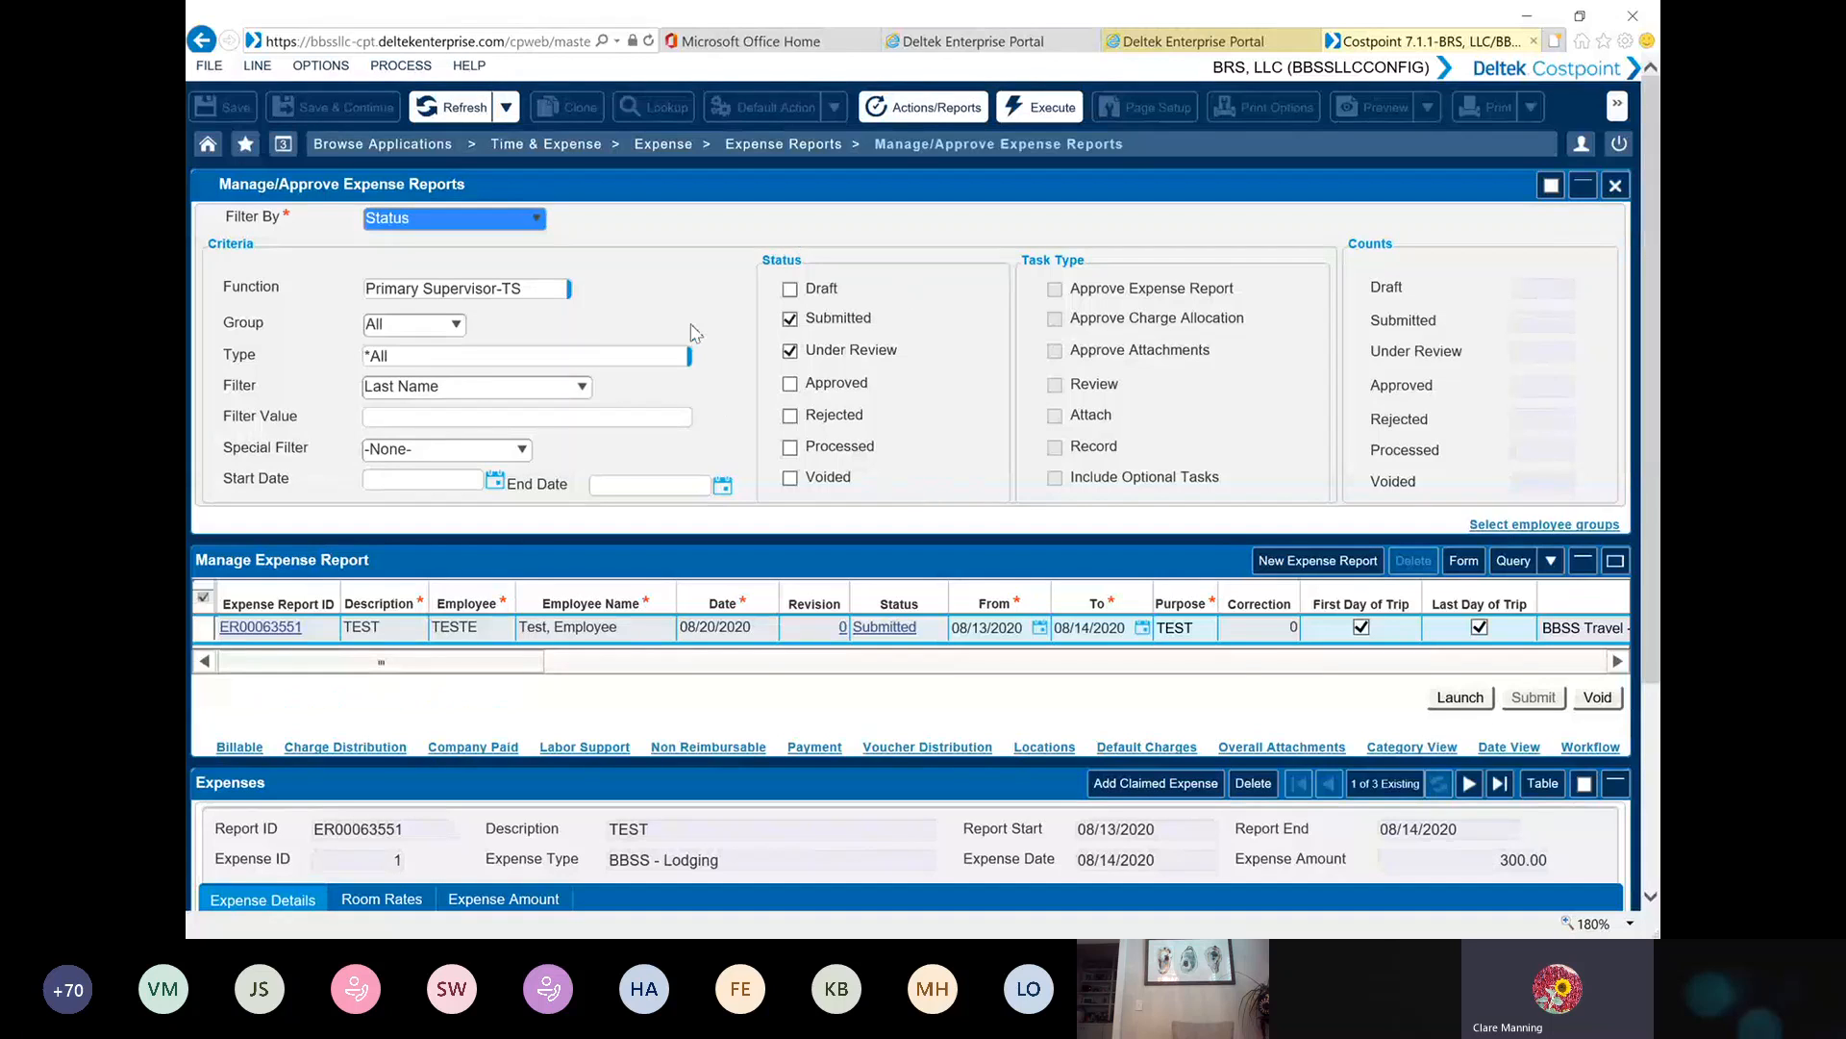
{"action": "left_click", "coordinate": [1015, 110]}
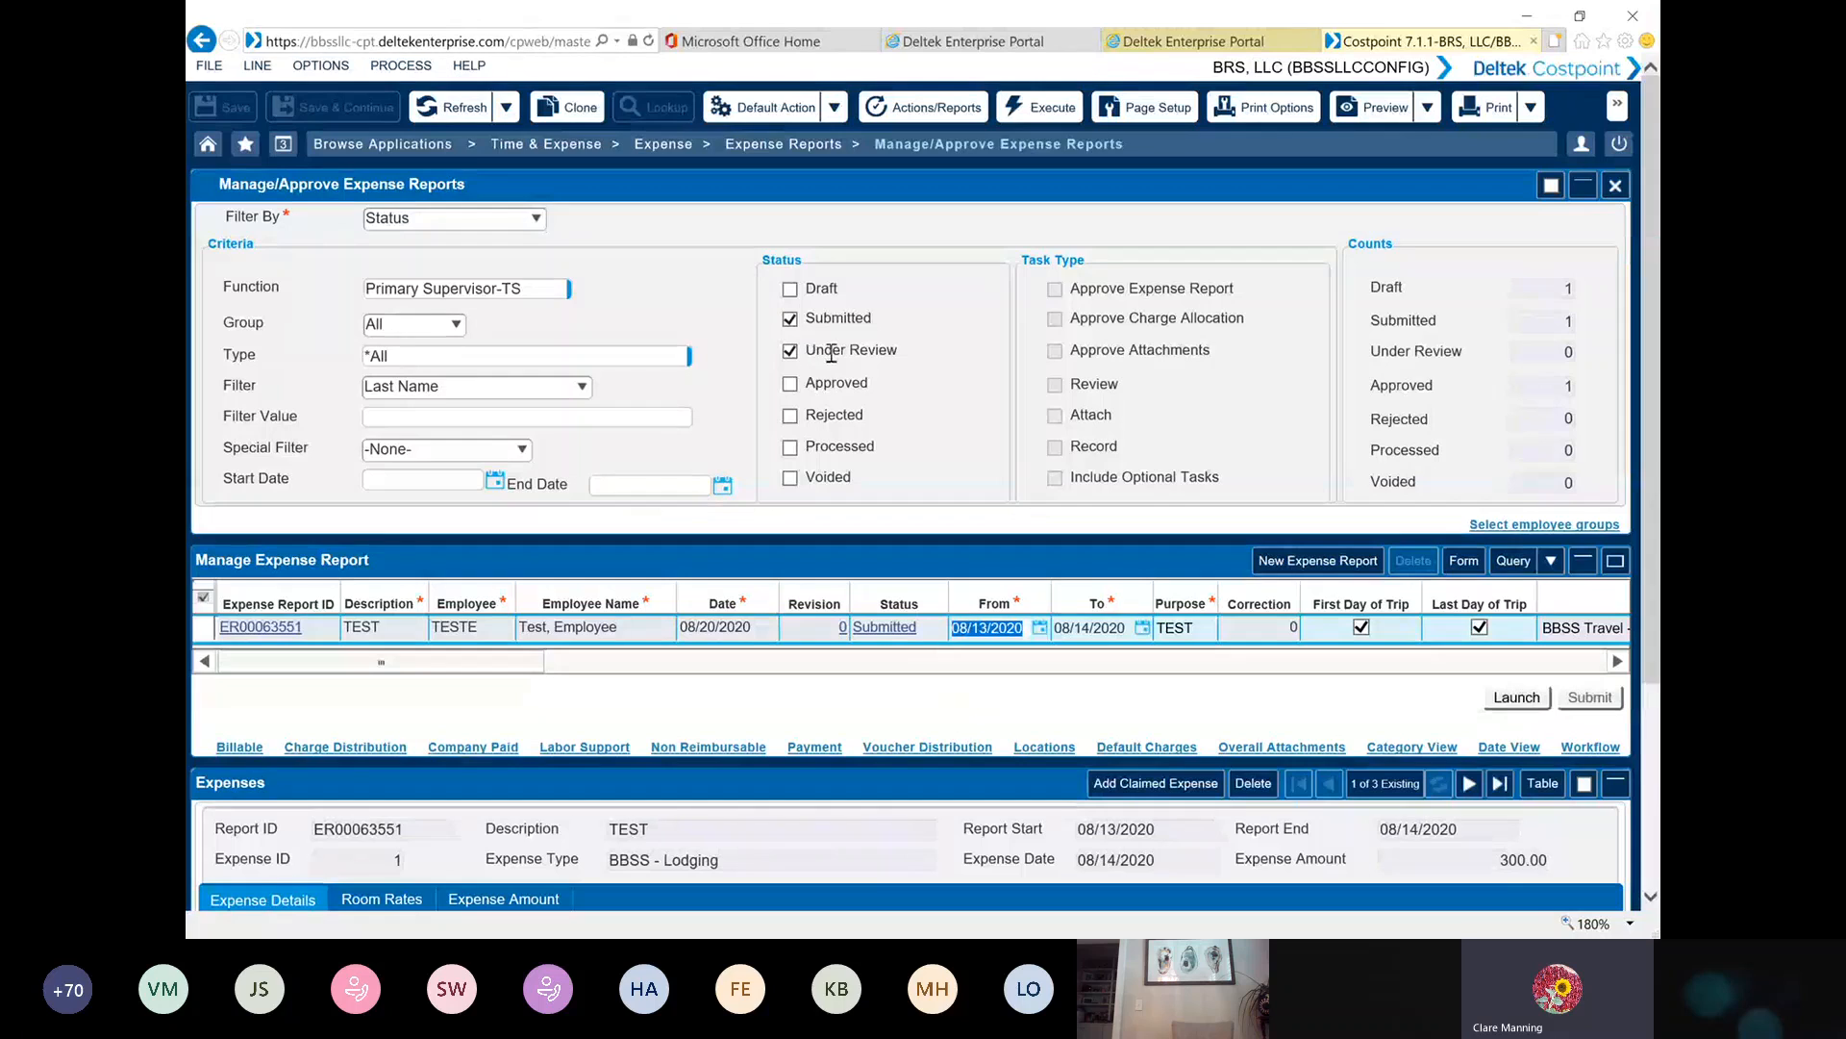
Open the submitted expense report's workflow and perform the AP / Expense Reviewer tasks that record the lodging and airfare receipts
{"action": "double_click", "coordinate": [206, 630]}
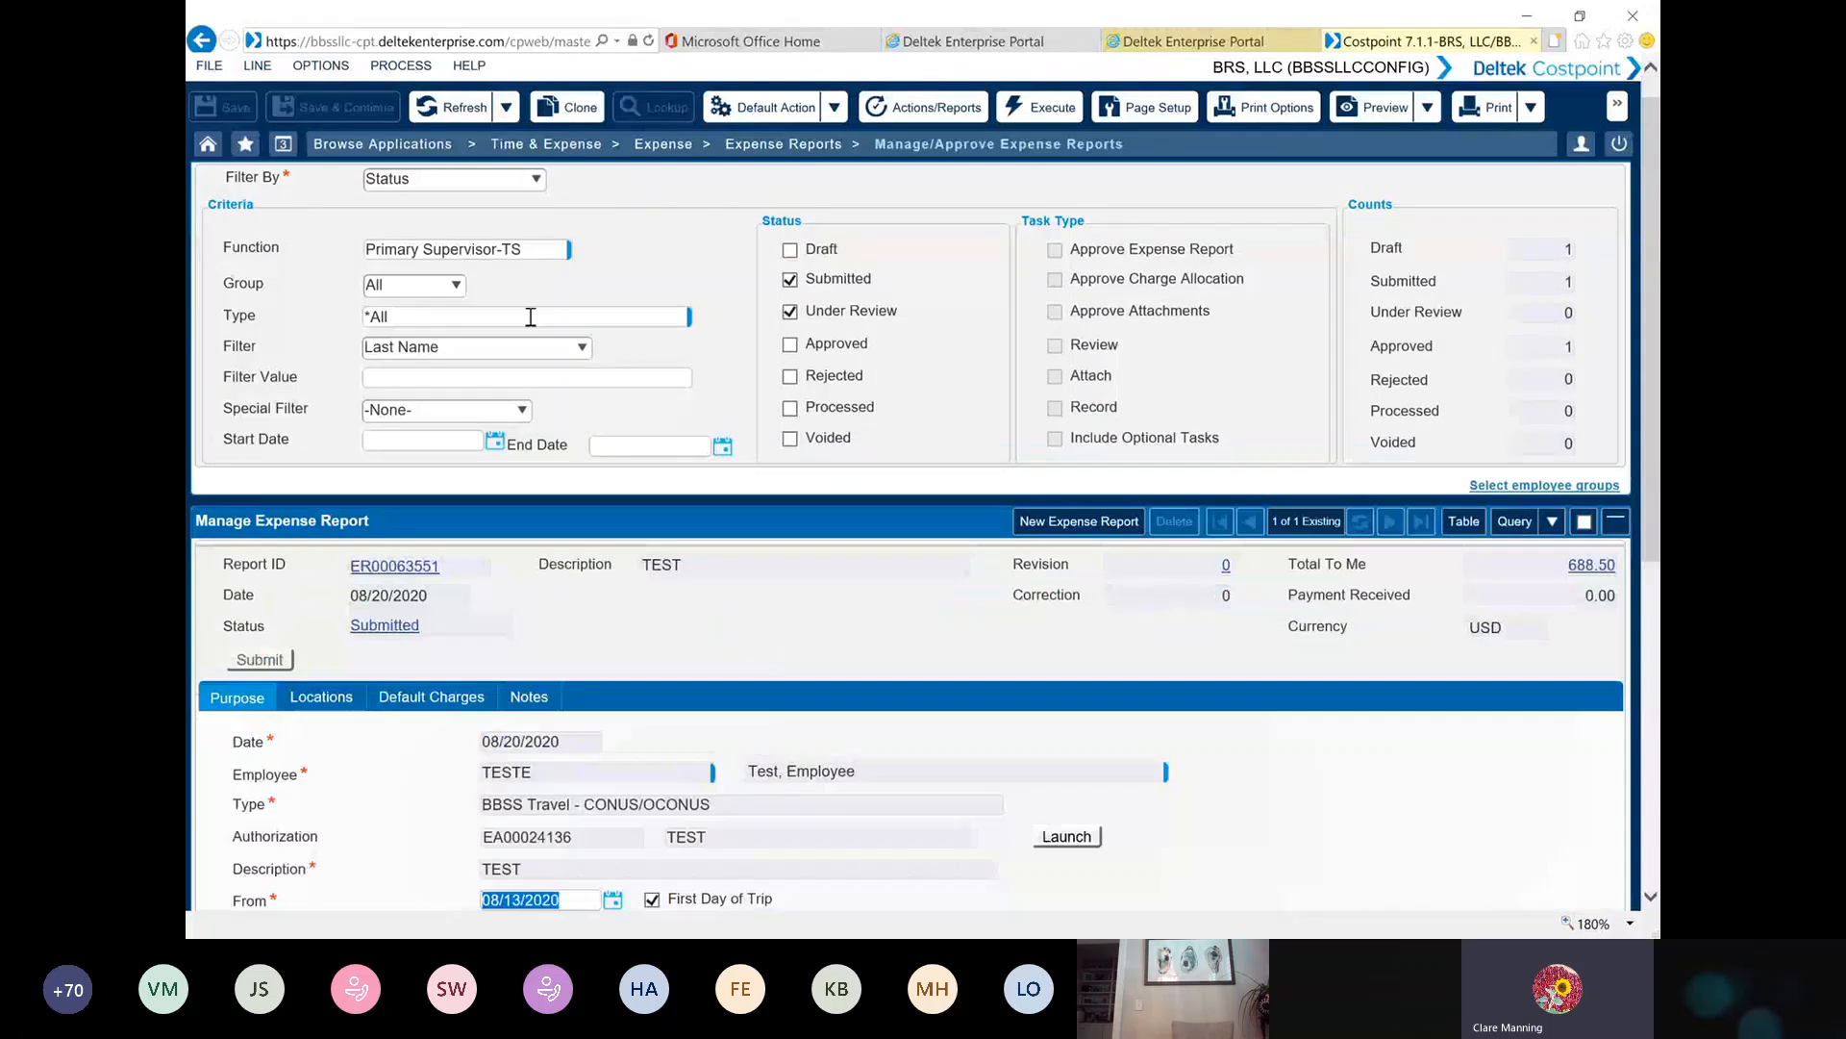
{"action": "scroll", "coordinate": [399, 390], "scroll_direction": "down", "scroll_amount": 3}
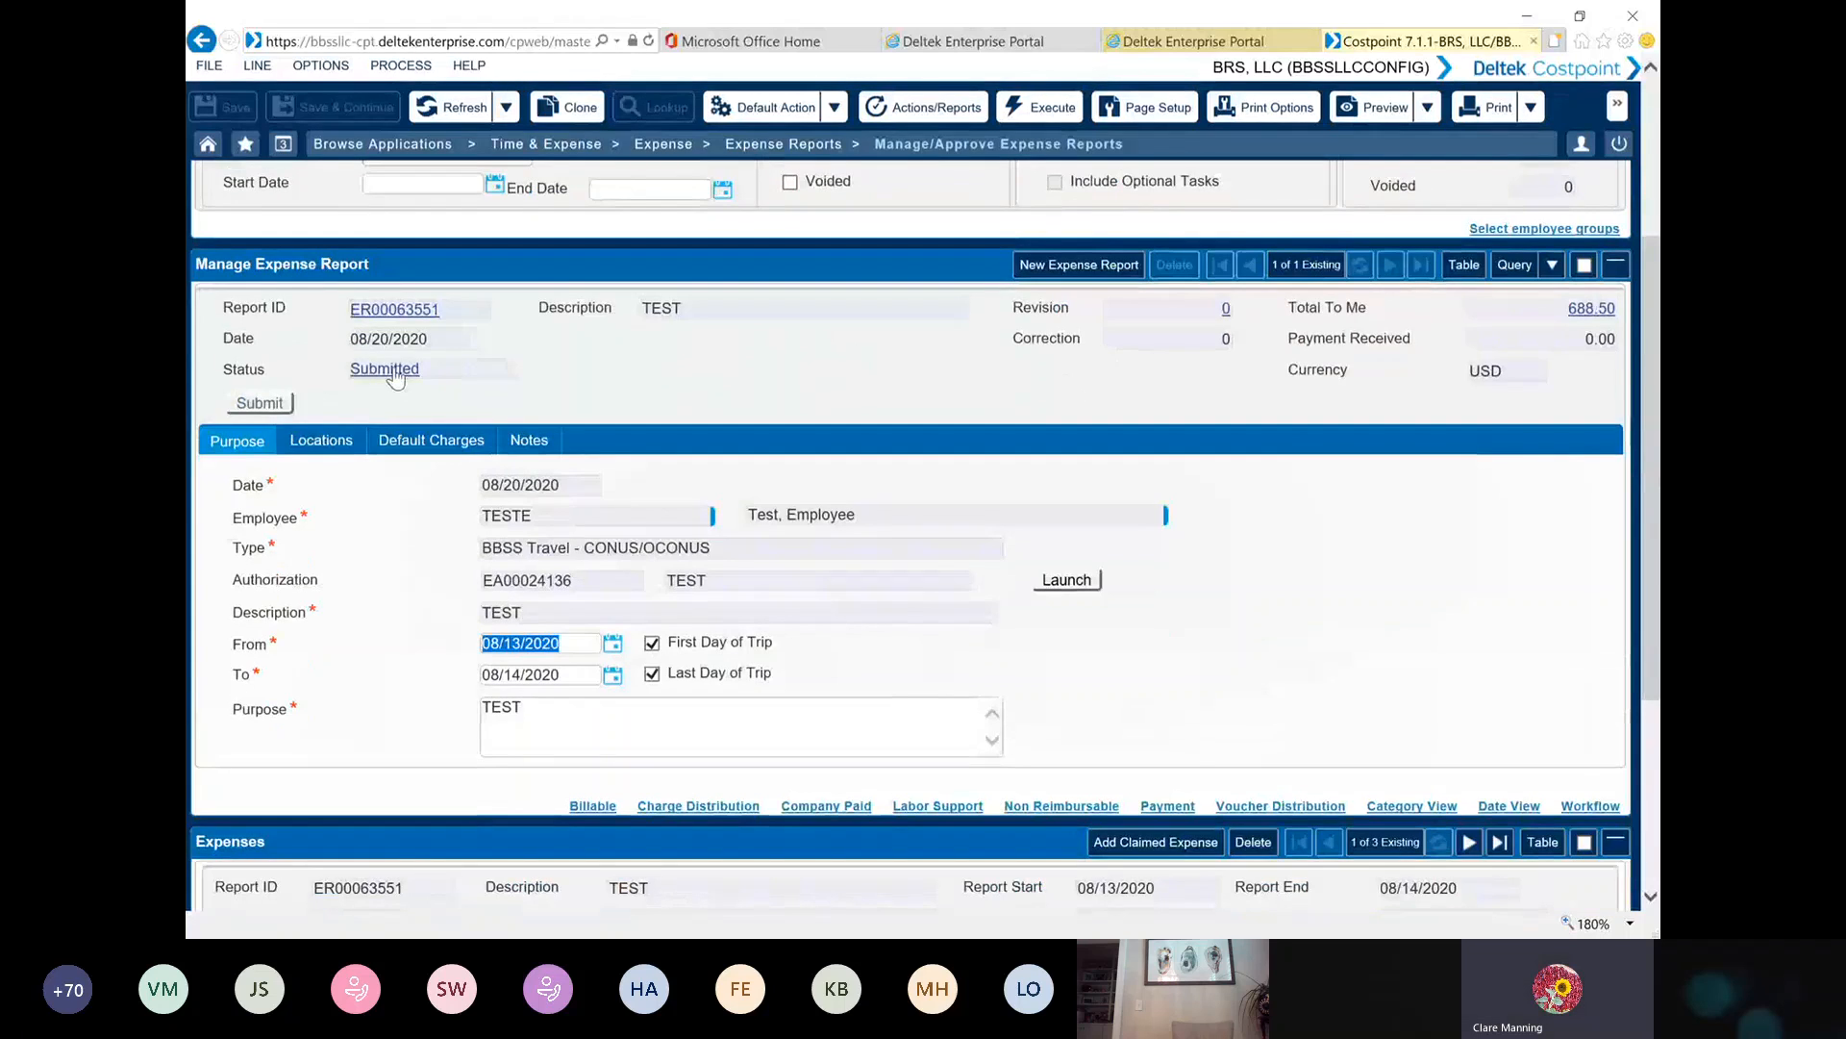
{"action": "left_click", "coordinate": [393, 375]}
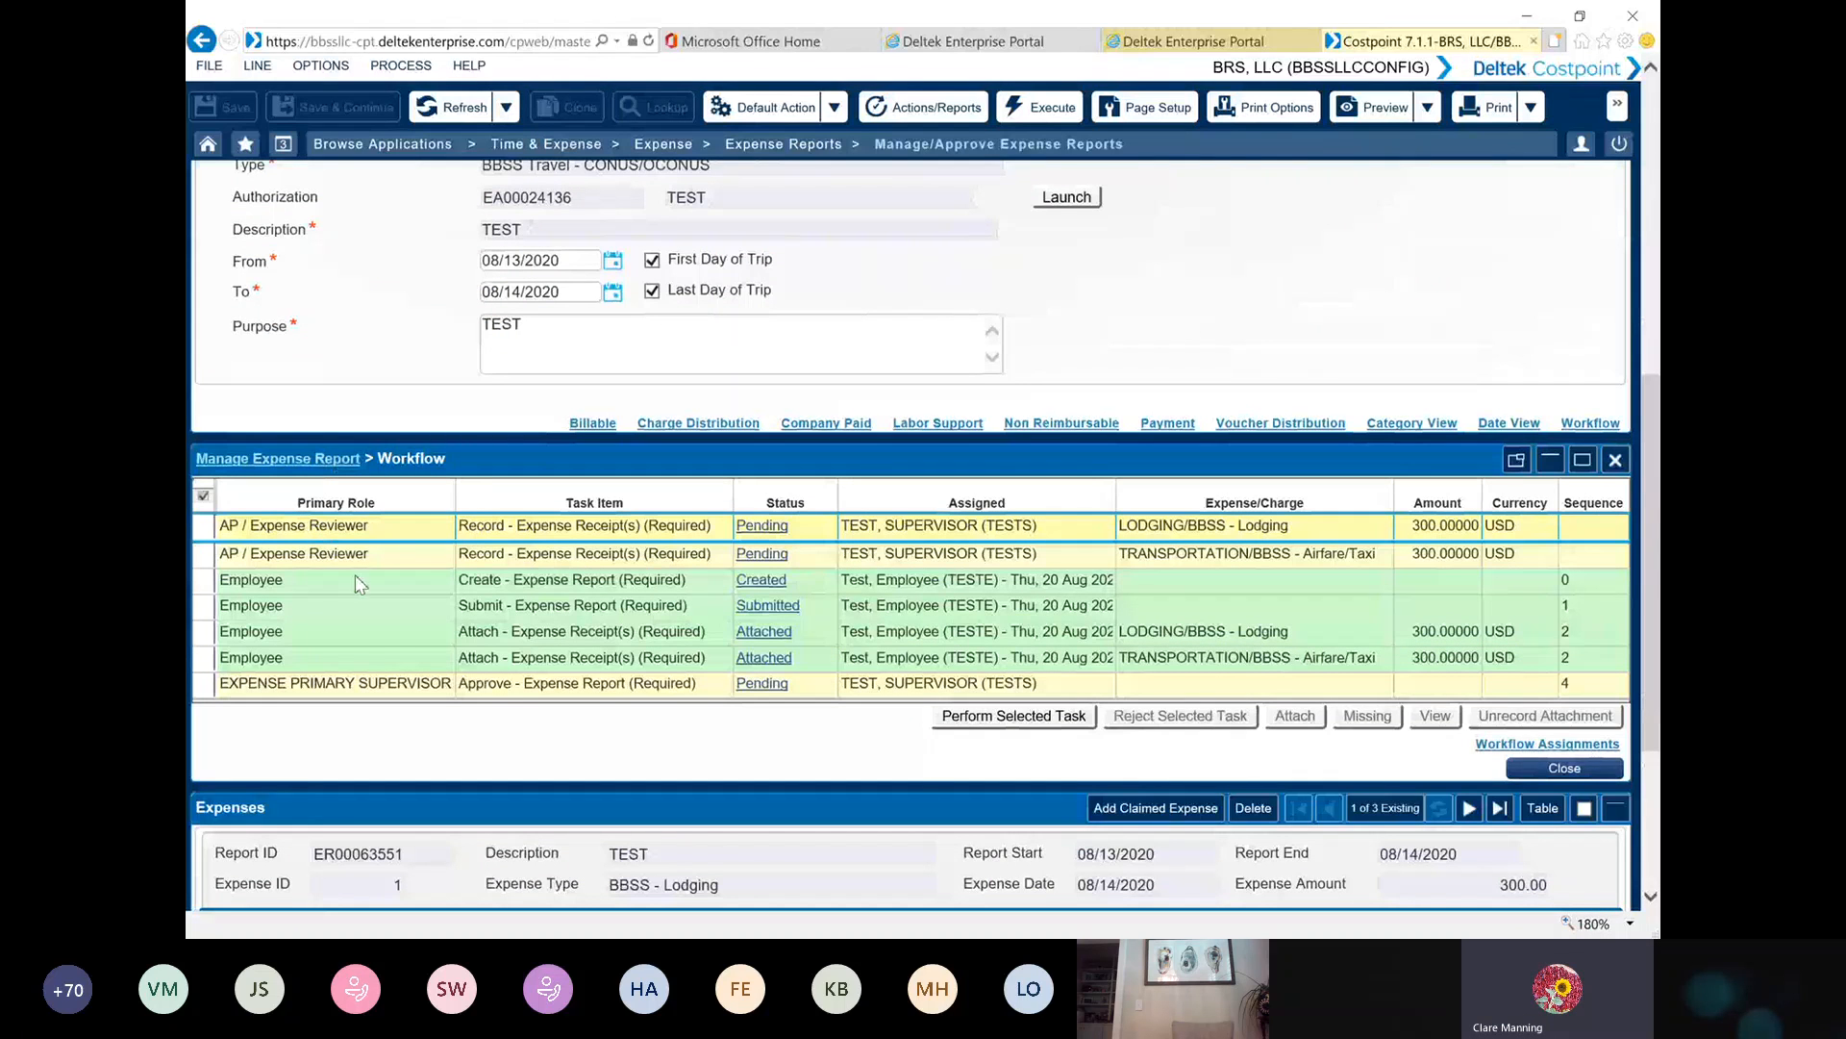
{"action": "left_click", "coordinate": [204, 528]}
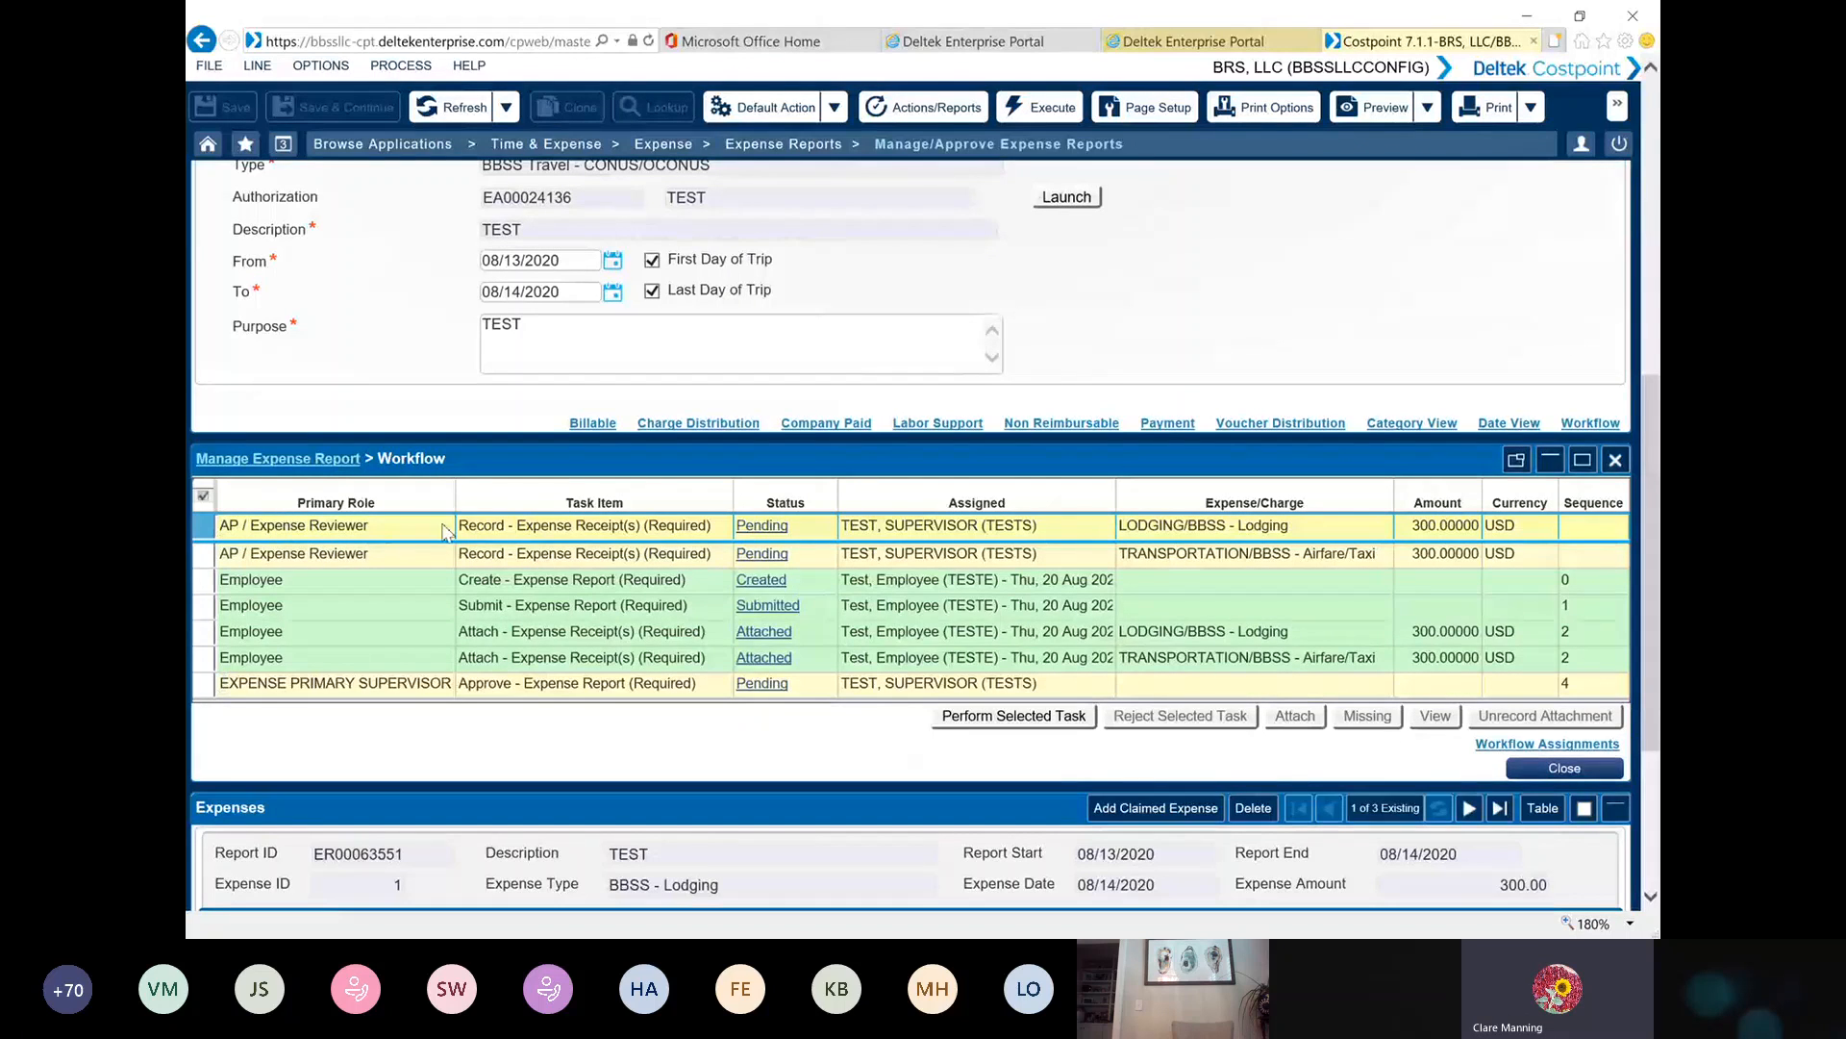
{"action": "left_click", "coordinate": [1004, 728]}
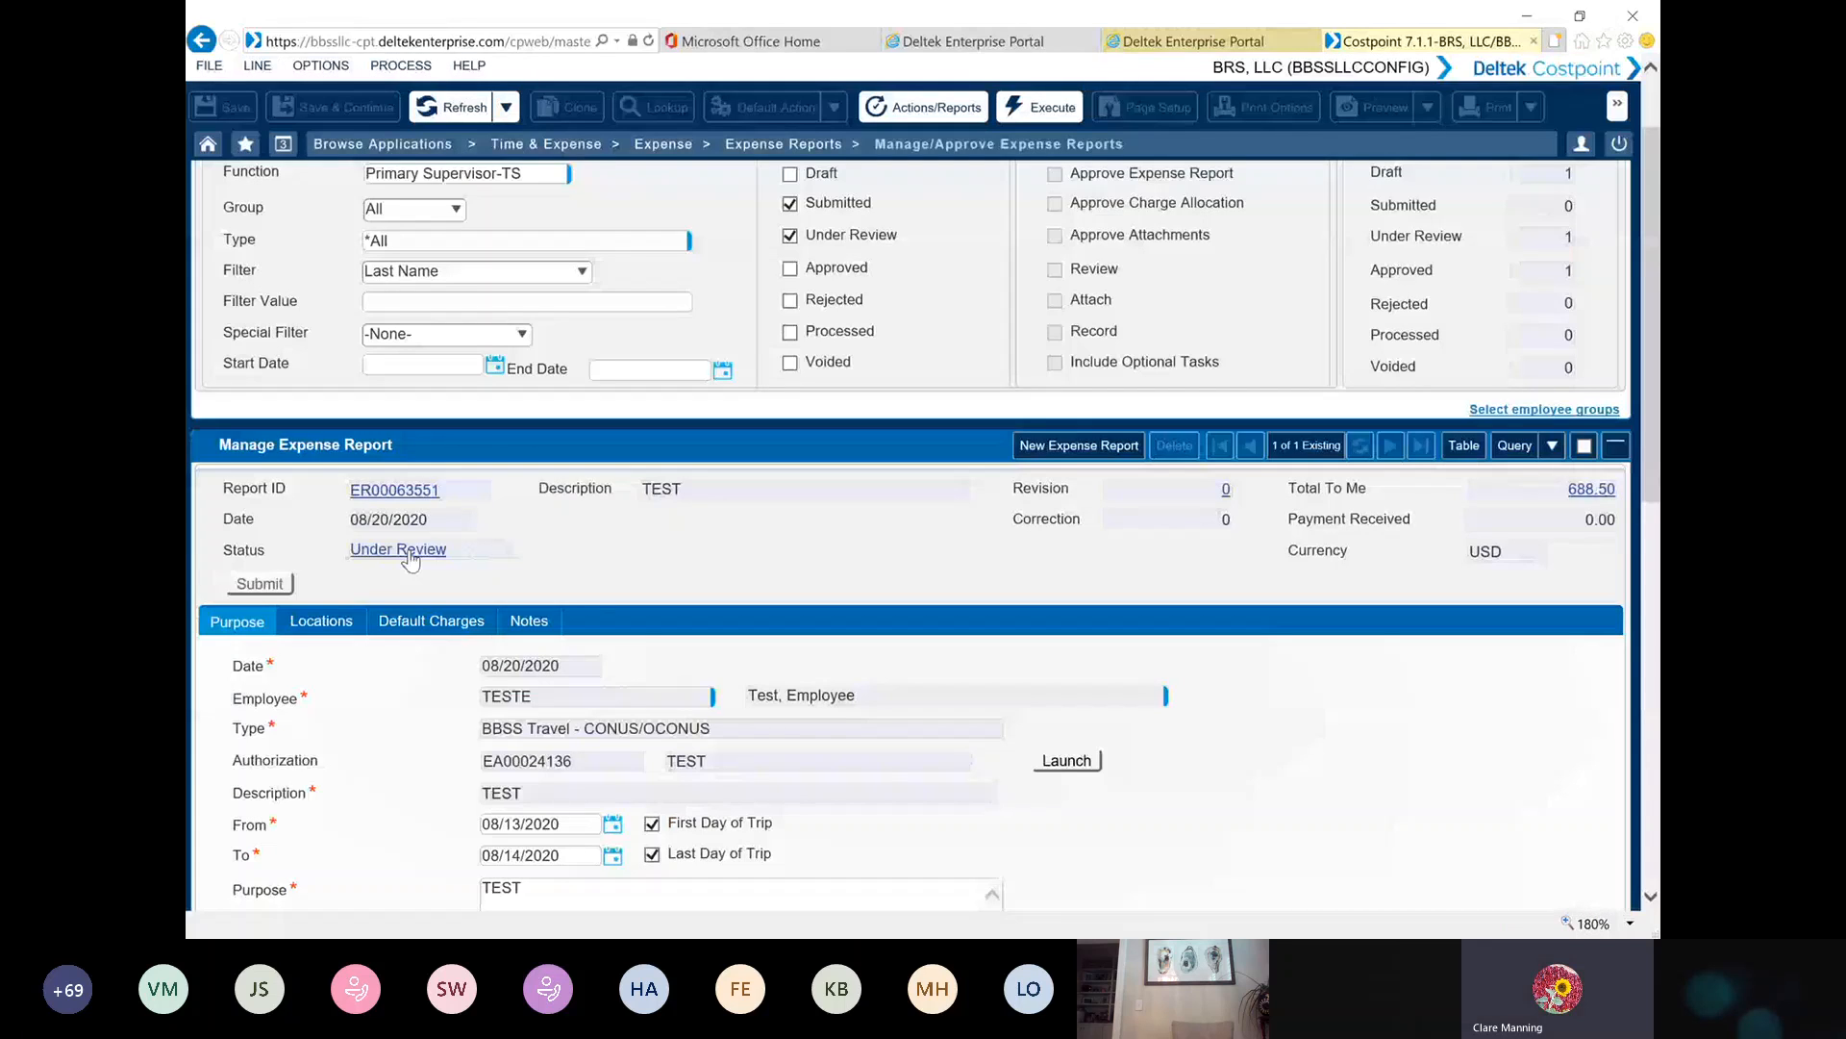
Reopen the expense report's workflow and view the receipt attached to the lodging expense
{"action": "left_click", "coordinate": [402, 550]}
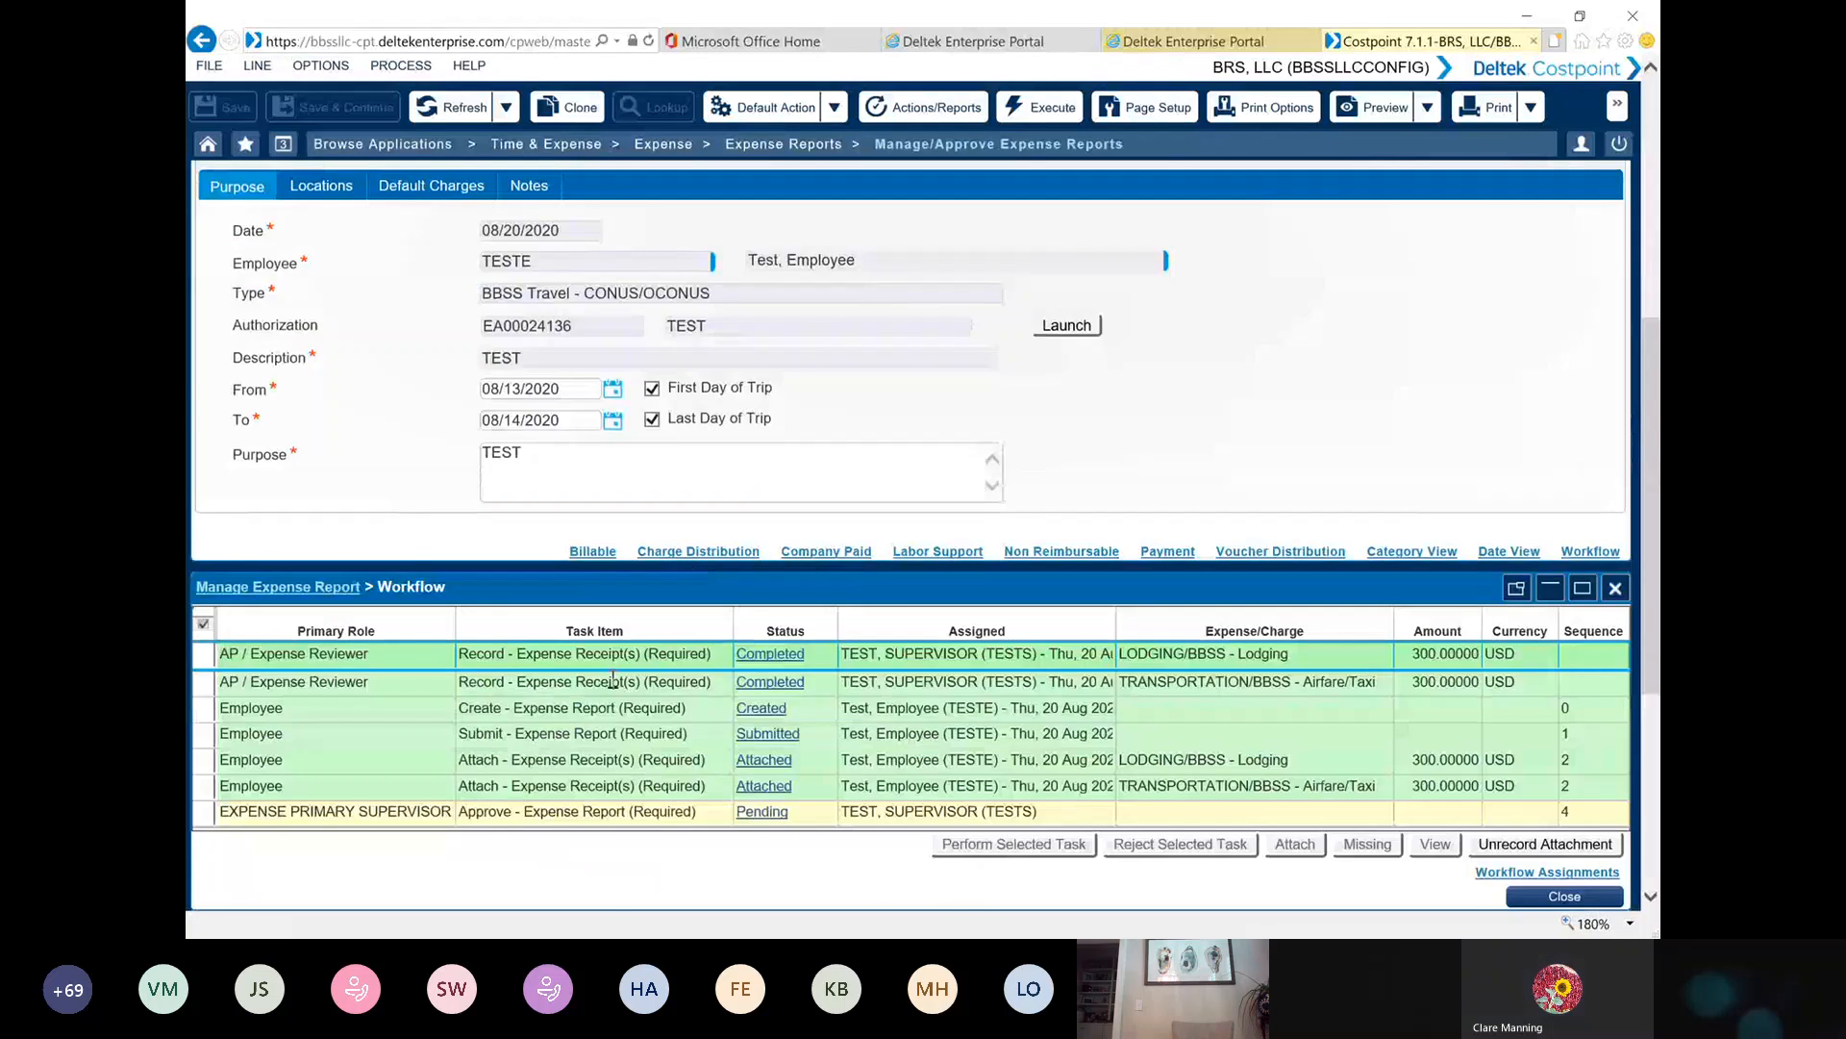
{"action": "scroll", "coordinate": [612, 681], "scroll_direction": "down", "scroll_amount": 2}
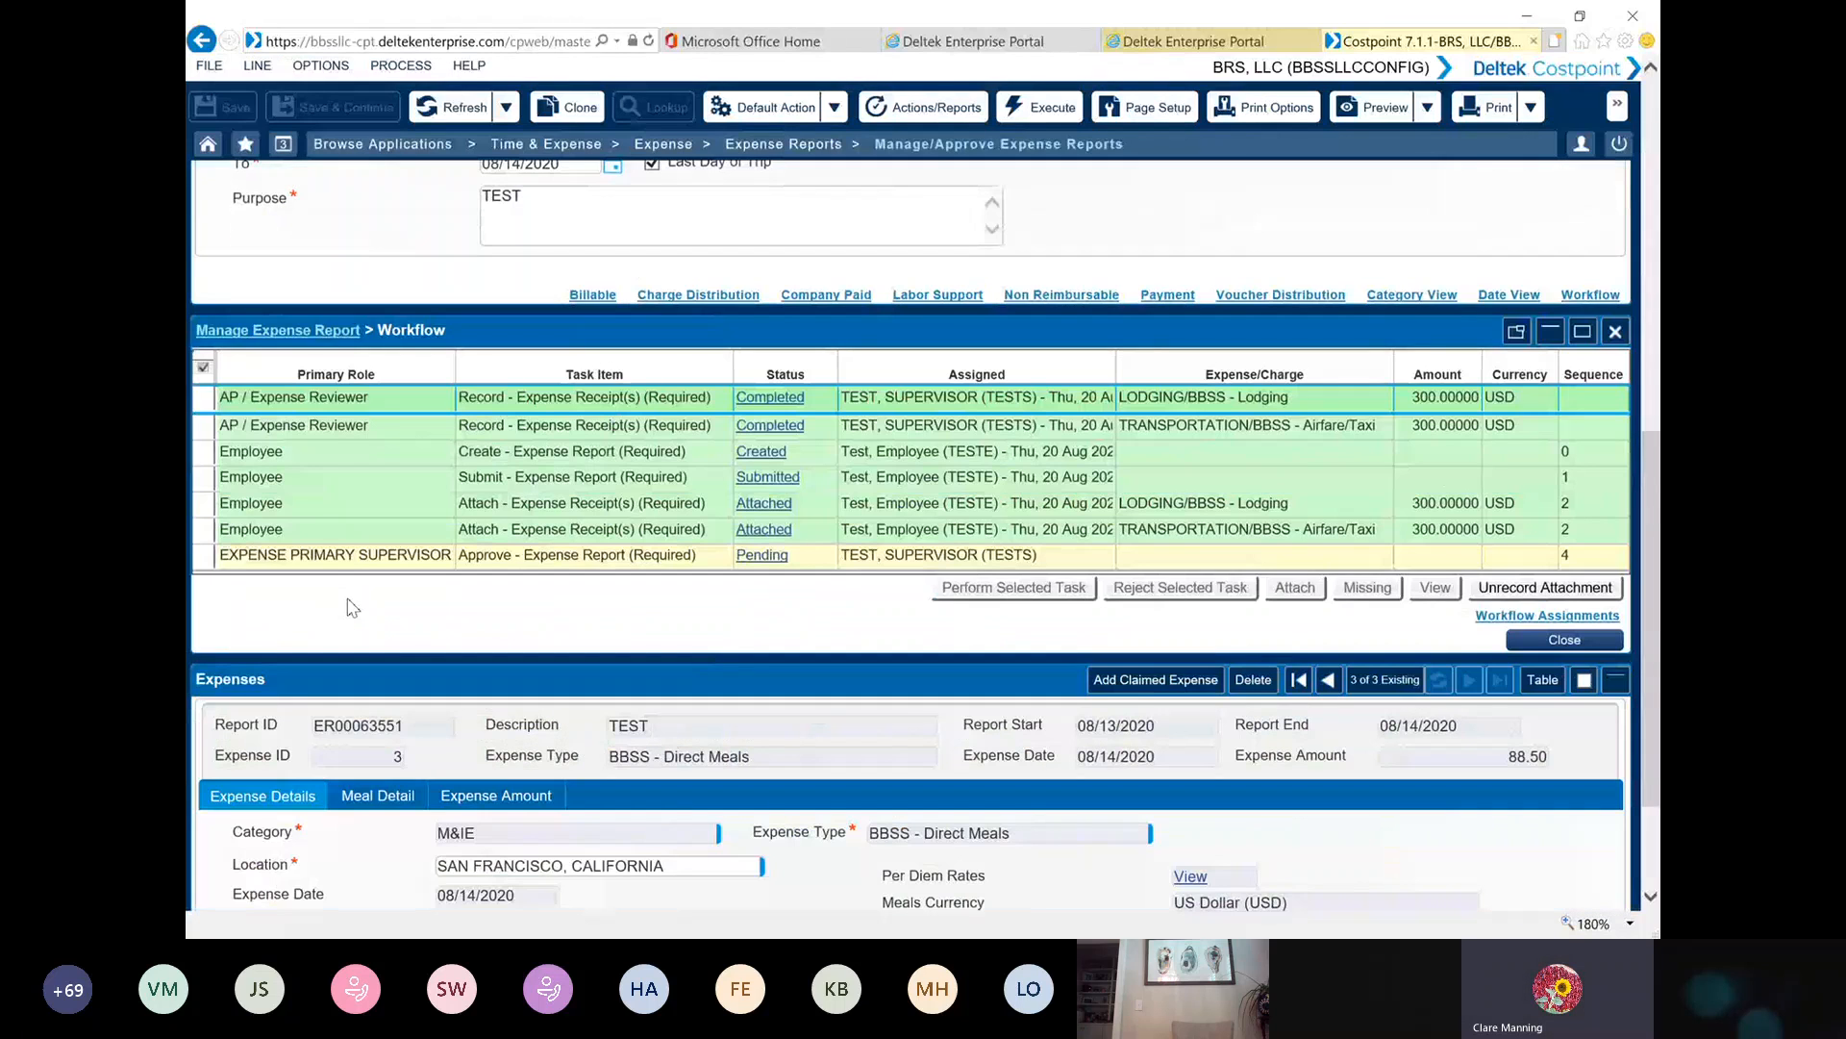
{"action": "left_click", "coordinate": [206, 558]}
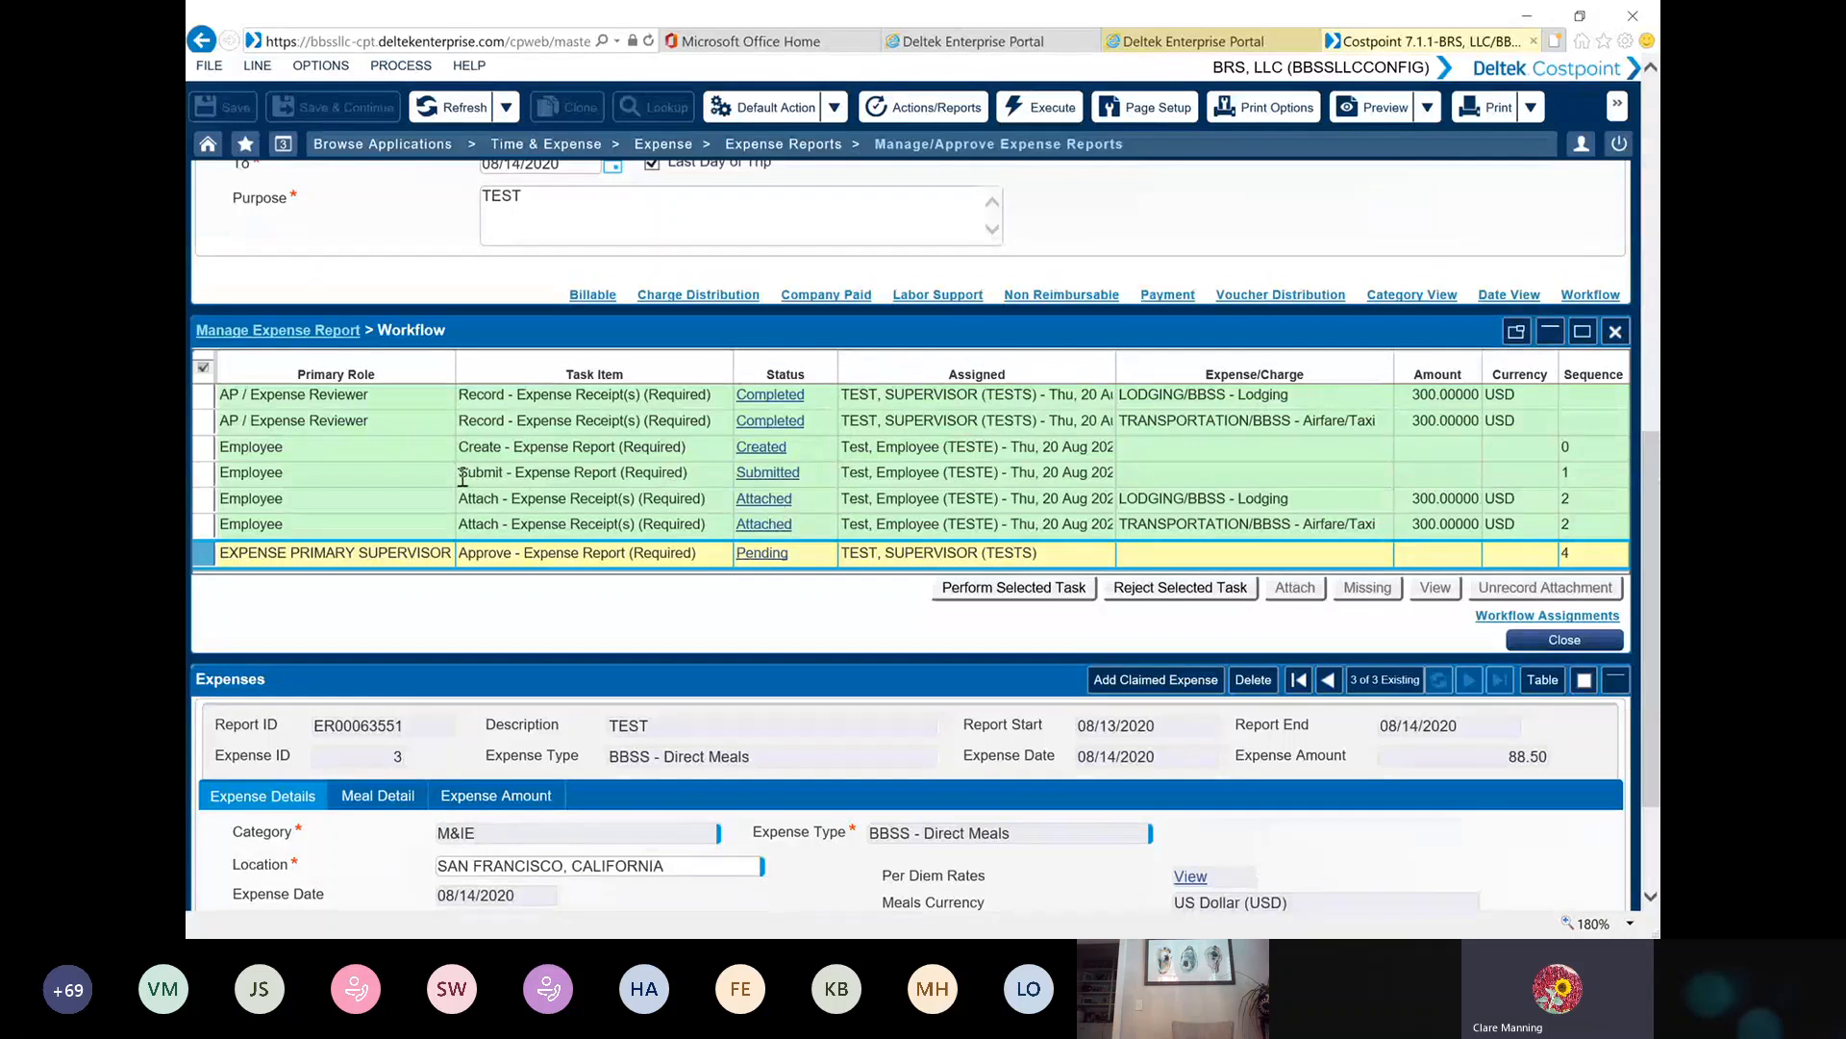
{"action": "left_click", "coordinate": [205, 501]}
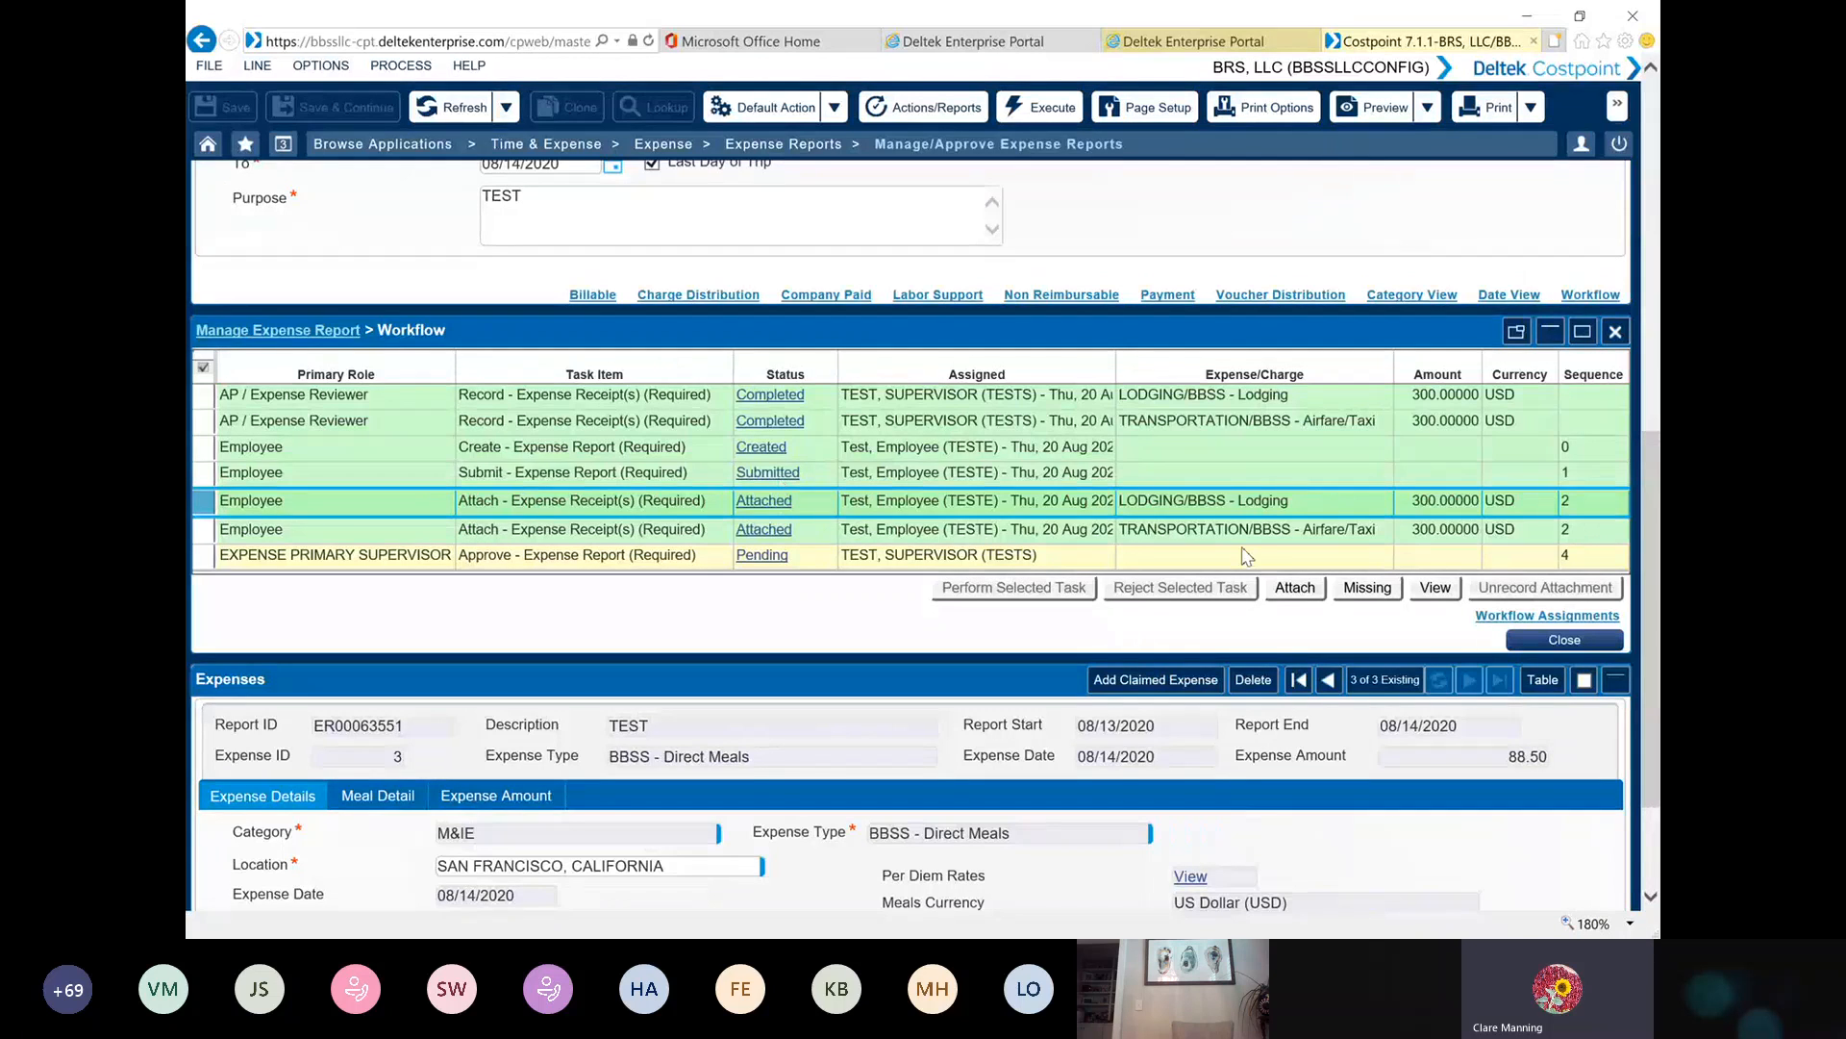
{"action": "left_click", "coordinate": [1439, 590]}
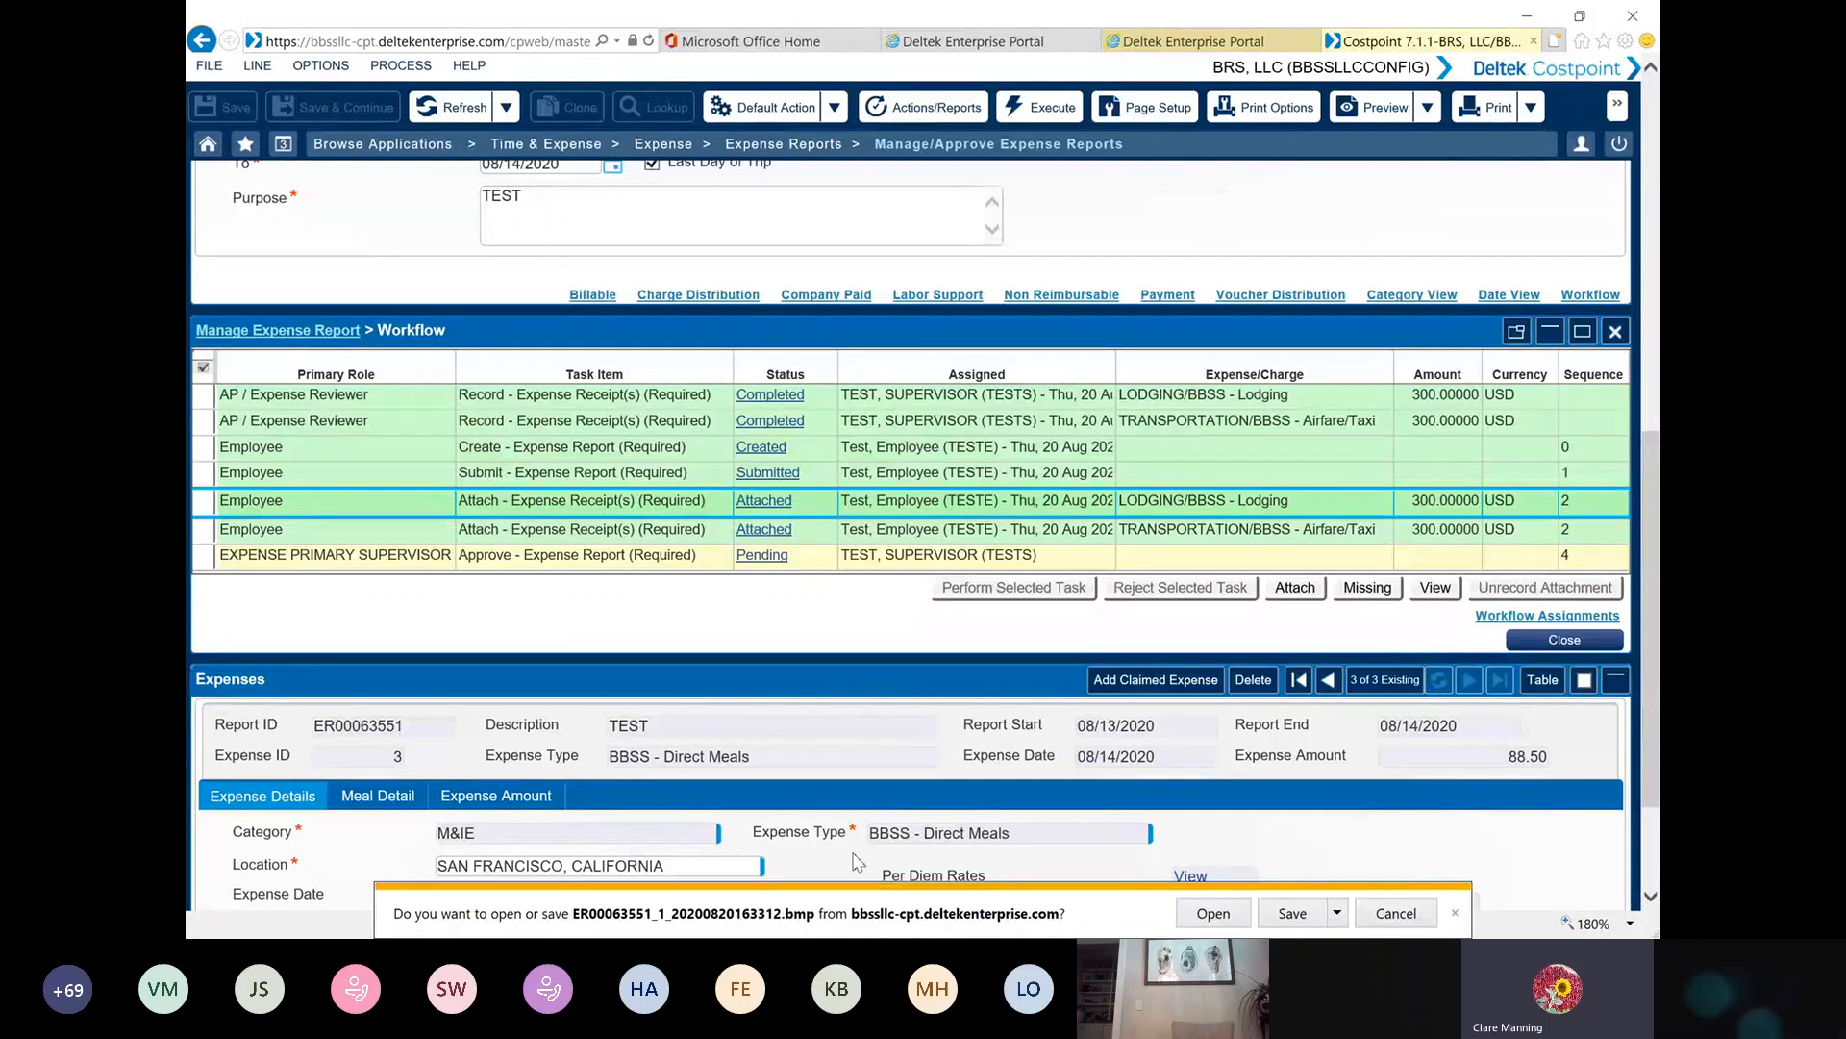
{"action": "left_click", "coordinate": [1217, 916]}
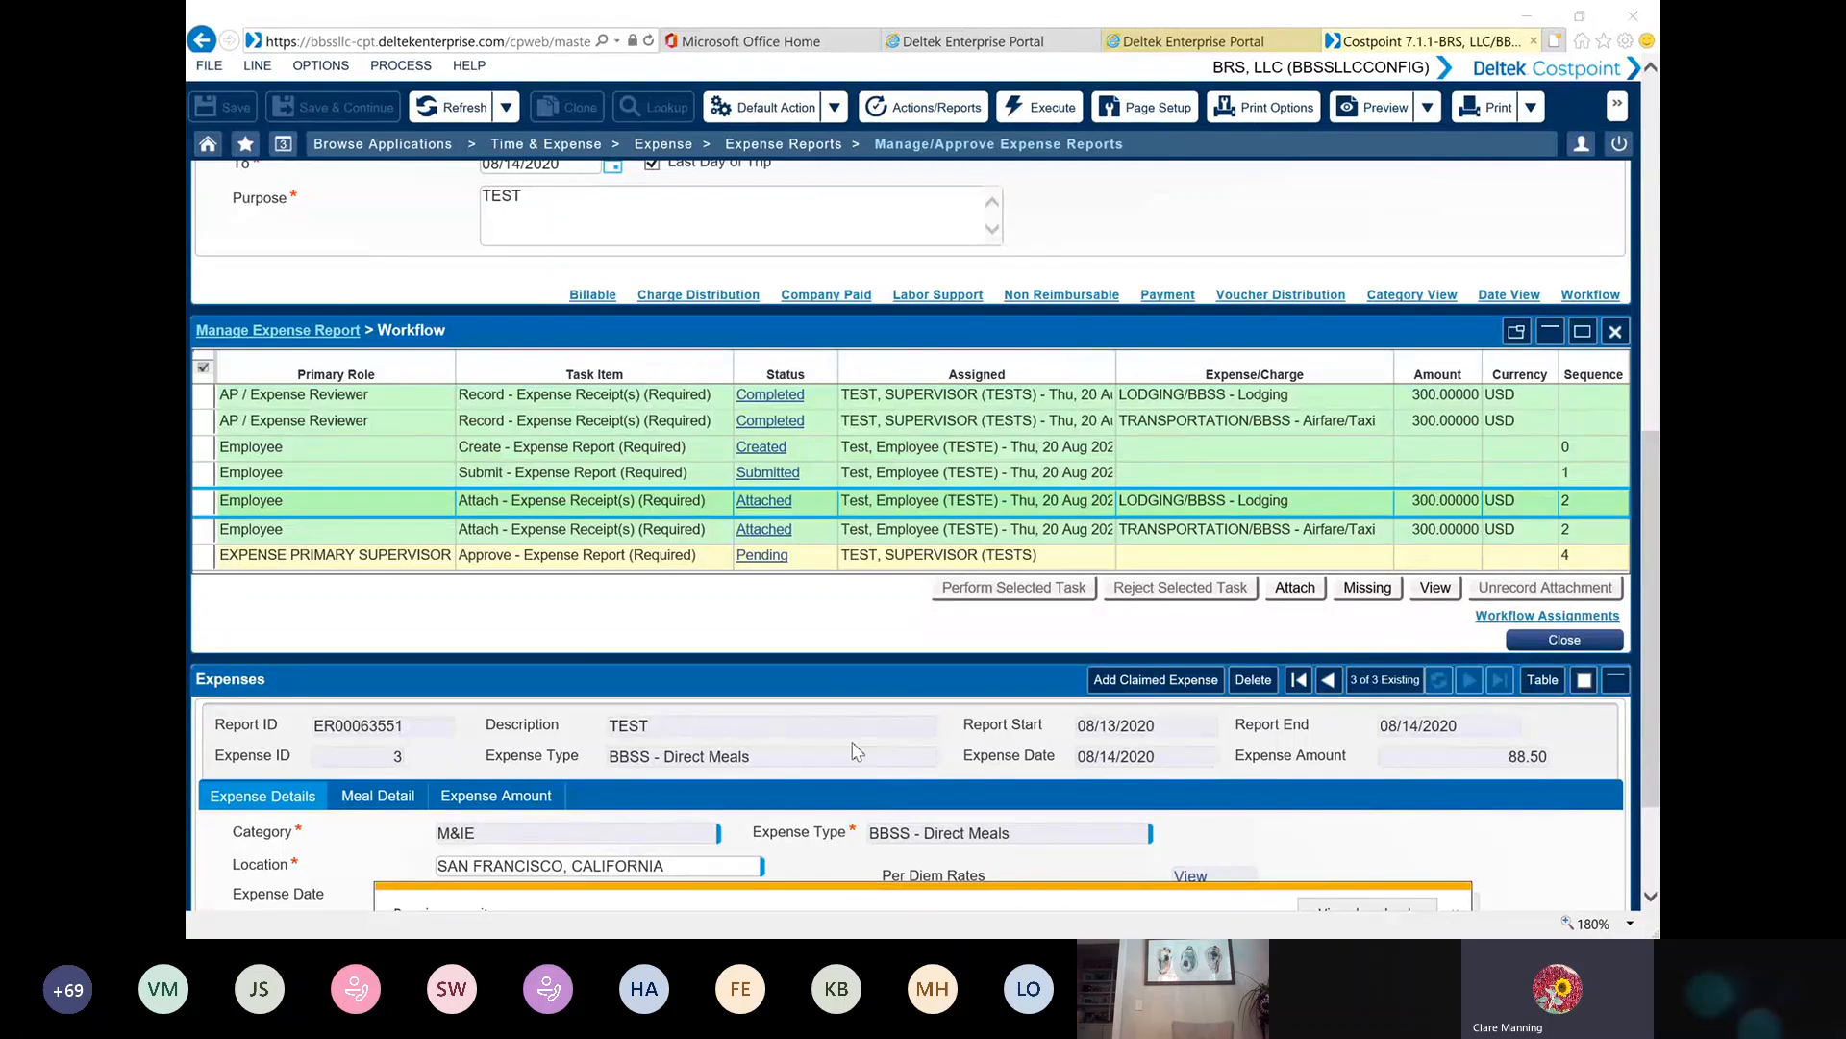
{"action": "left_click", "coordinate": [1020, 595]}
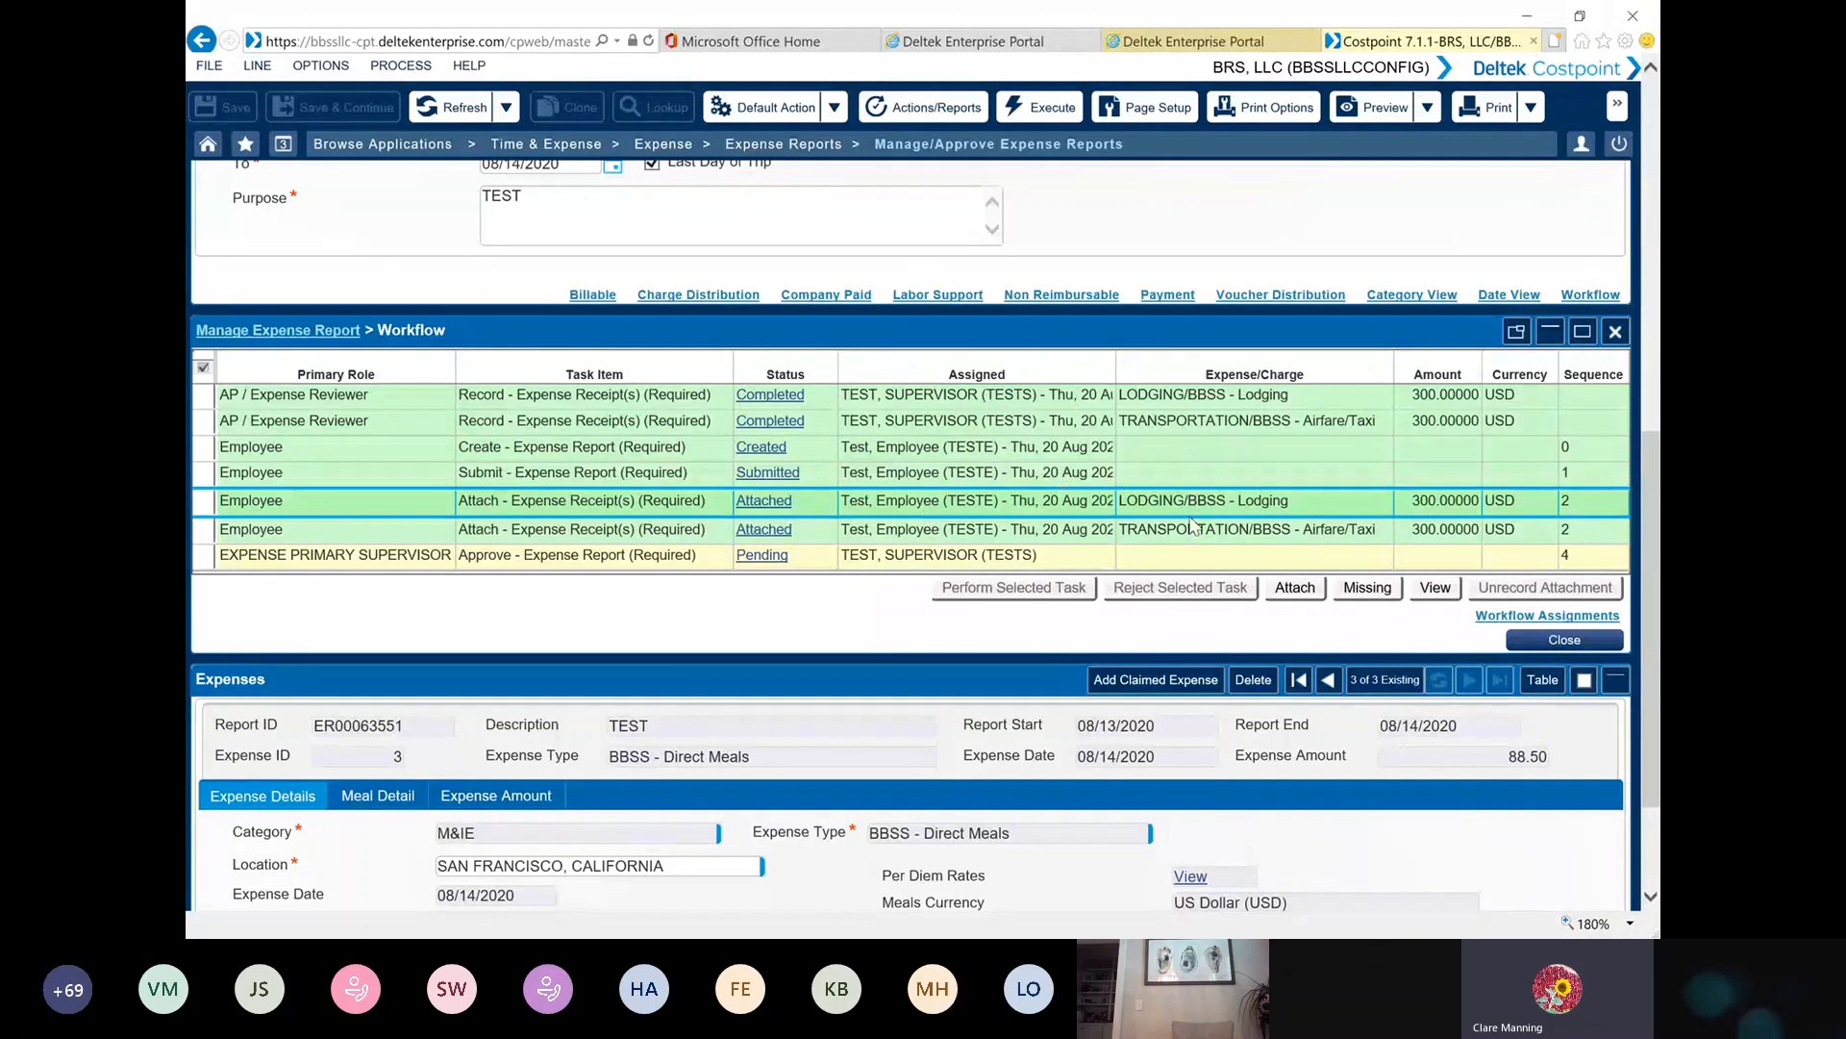
Perform the primary supervisor's approval task for the expense report, then list Approved reports and check its workflow
{"action": "left_click", "coordinate": [207, 562]}
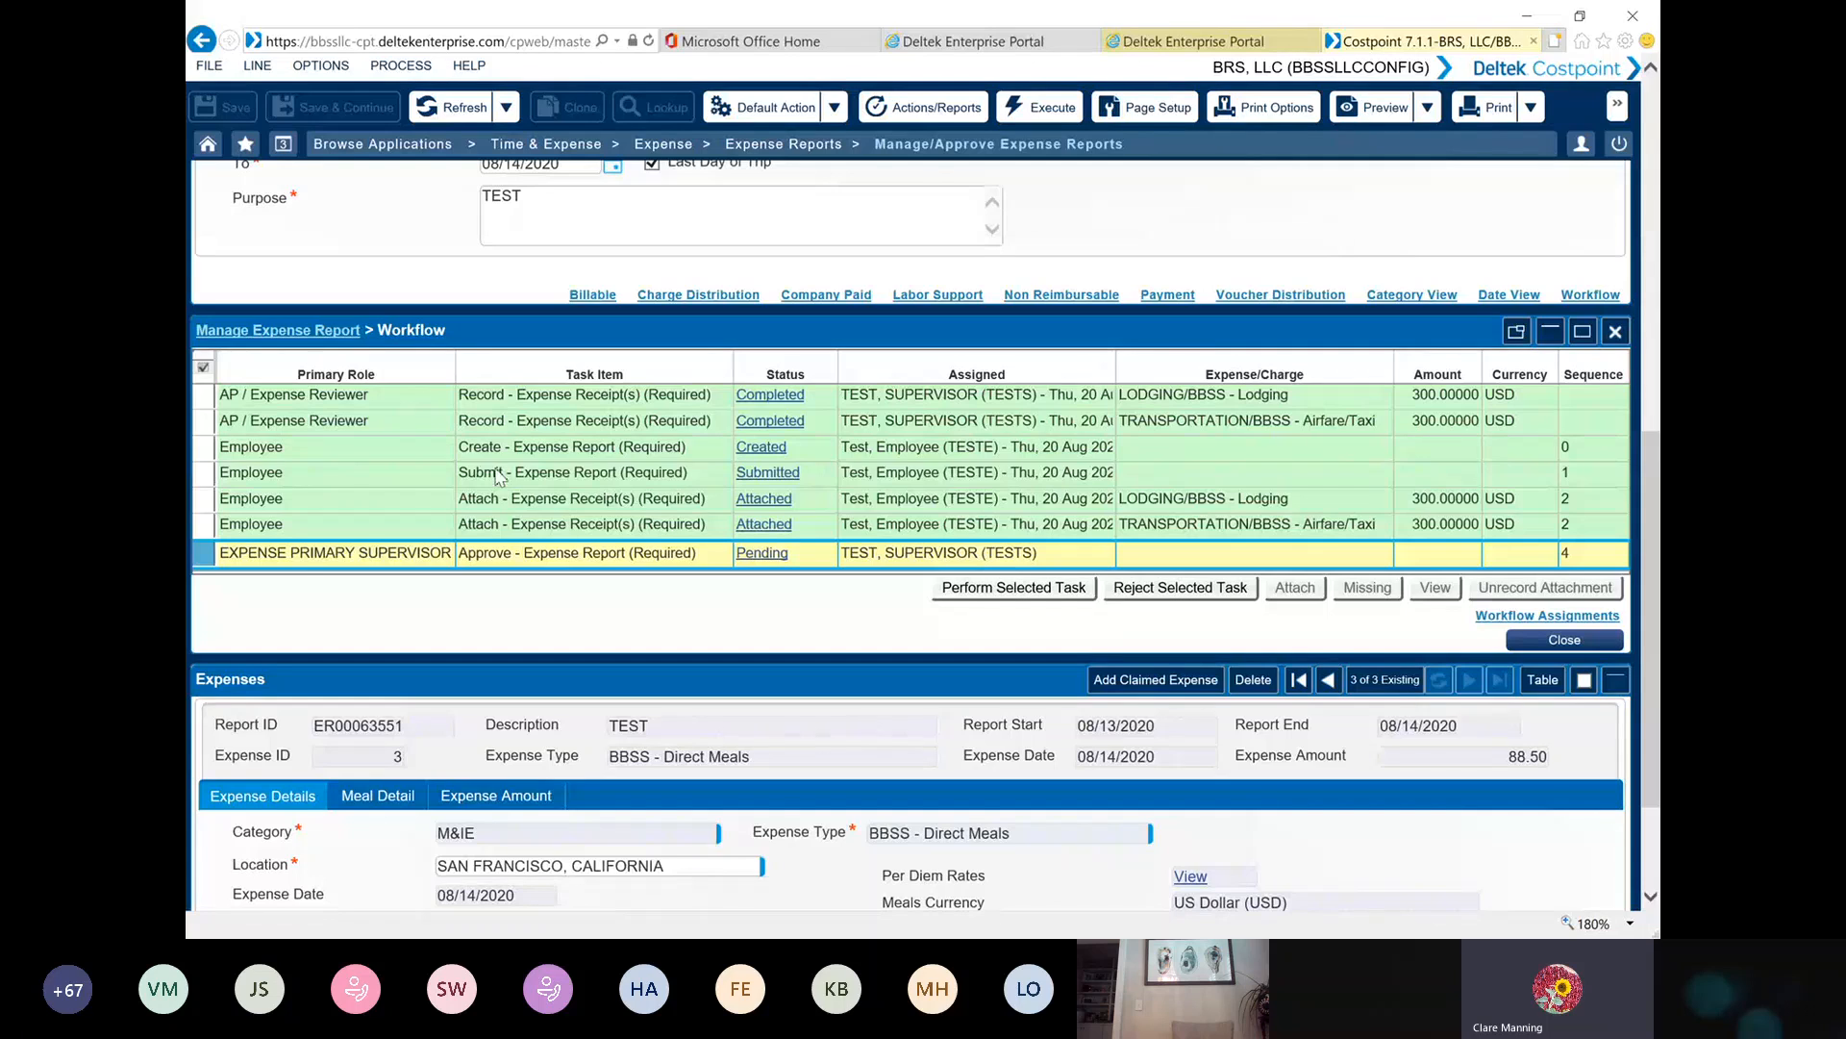
{"action": "left_click", "coordinate": [981, 597]}
{"action": "left_click", "coordinate": [1009, 581]}
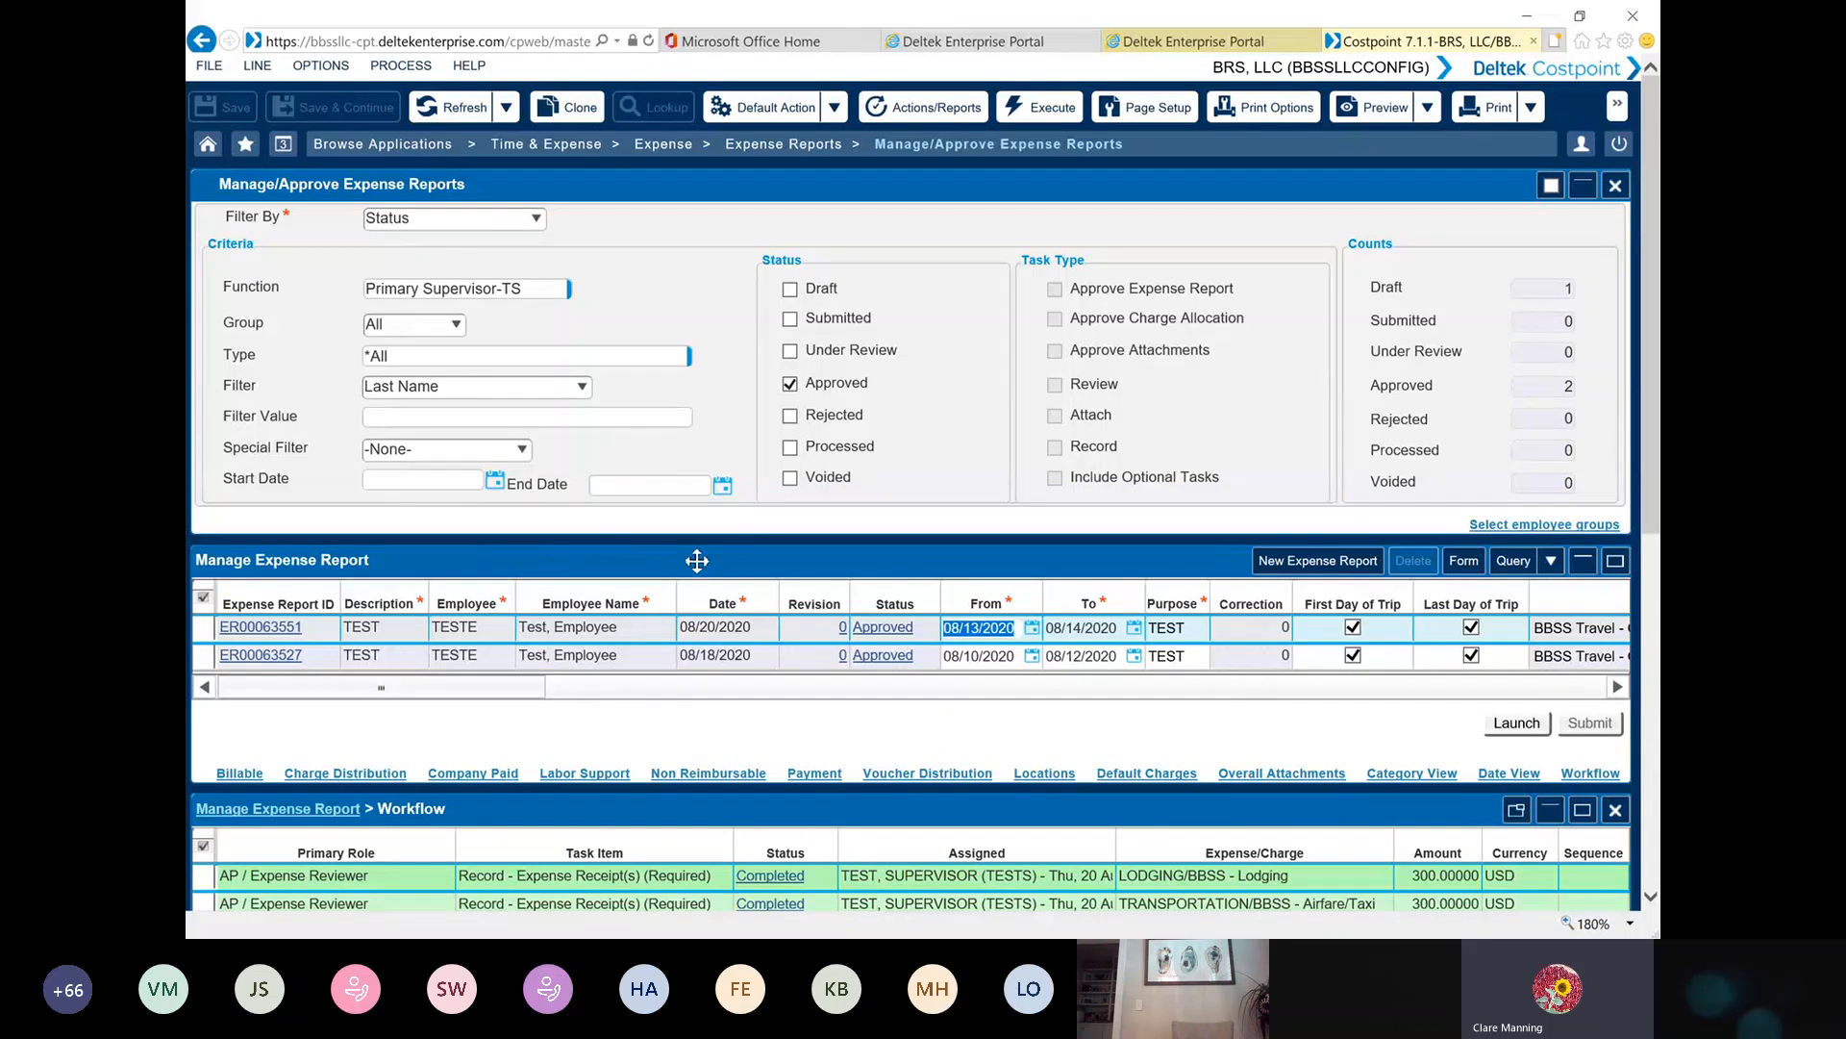
{"action": "scroll", "coordinate": [602, 523], "scroll_direction": "down", "scroll_amount": 3}
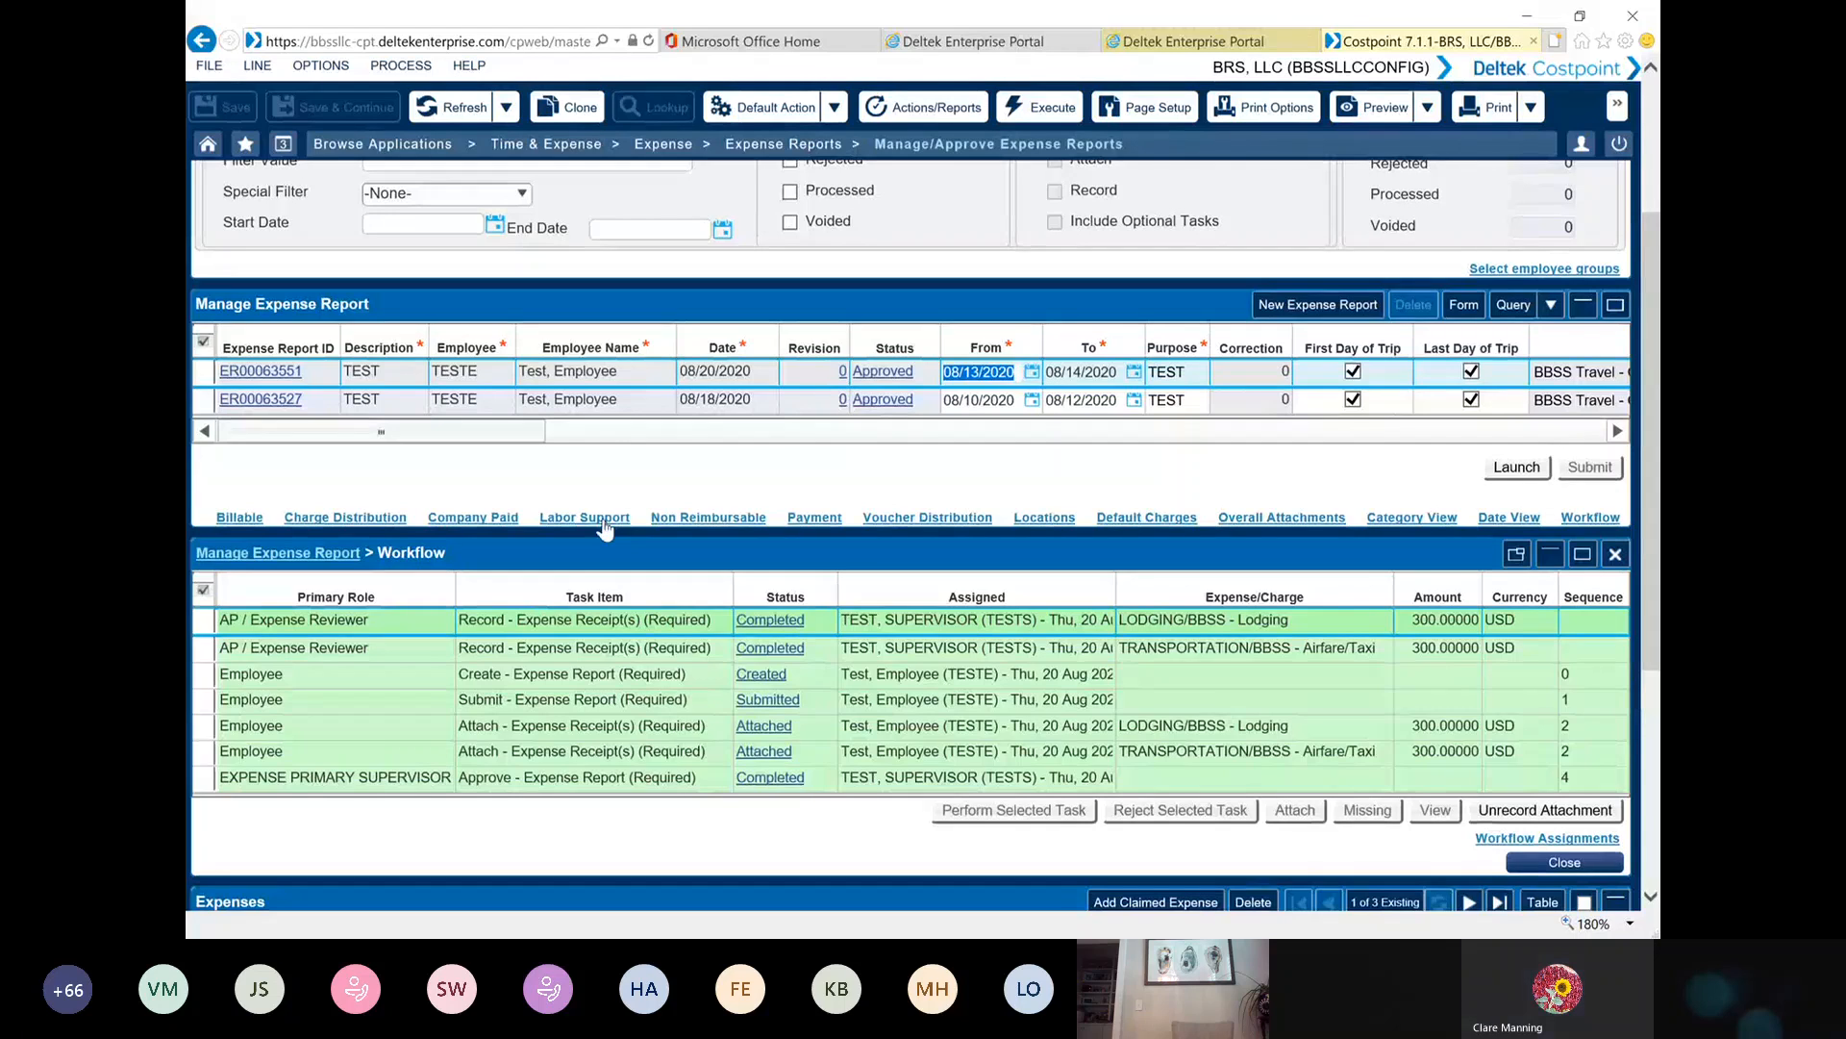
{"action": "scroll", "coordinate": [602, 517], "scroll_direction": "up", "scroll_amount": 3}
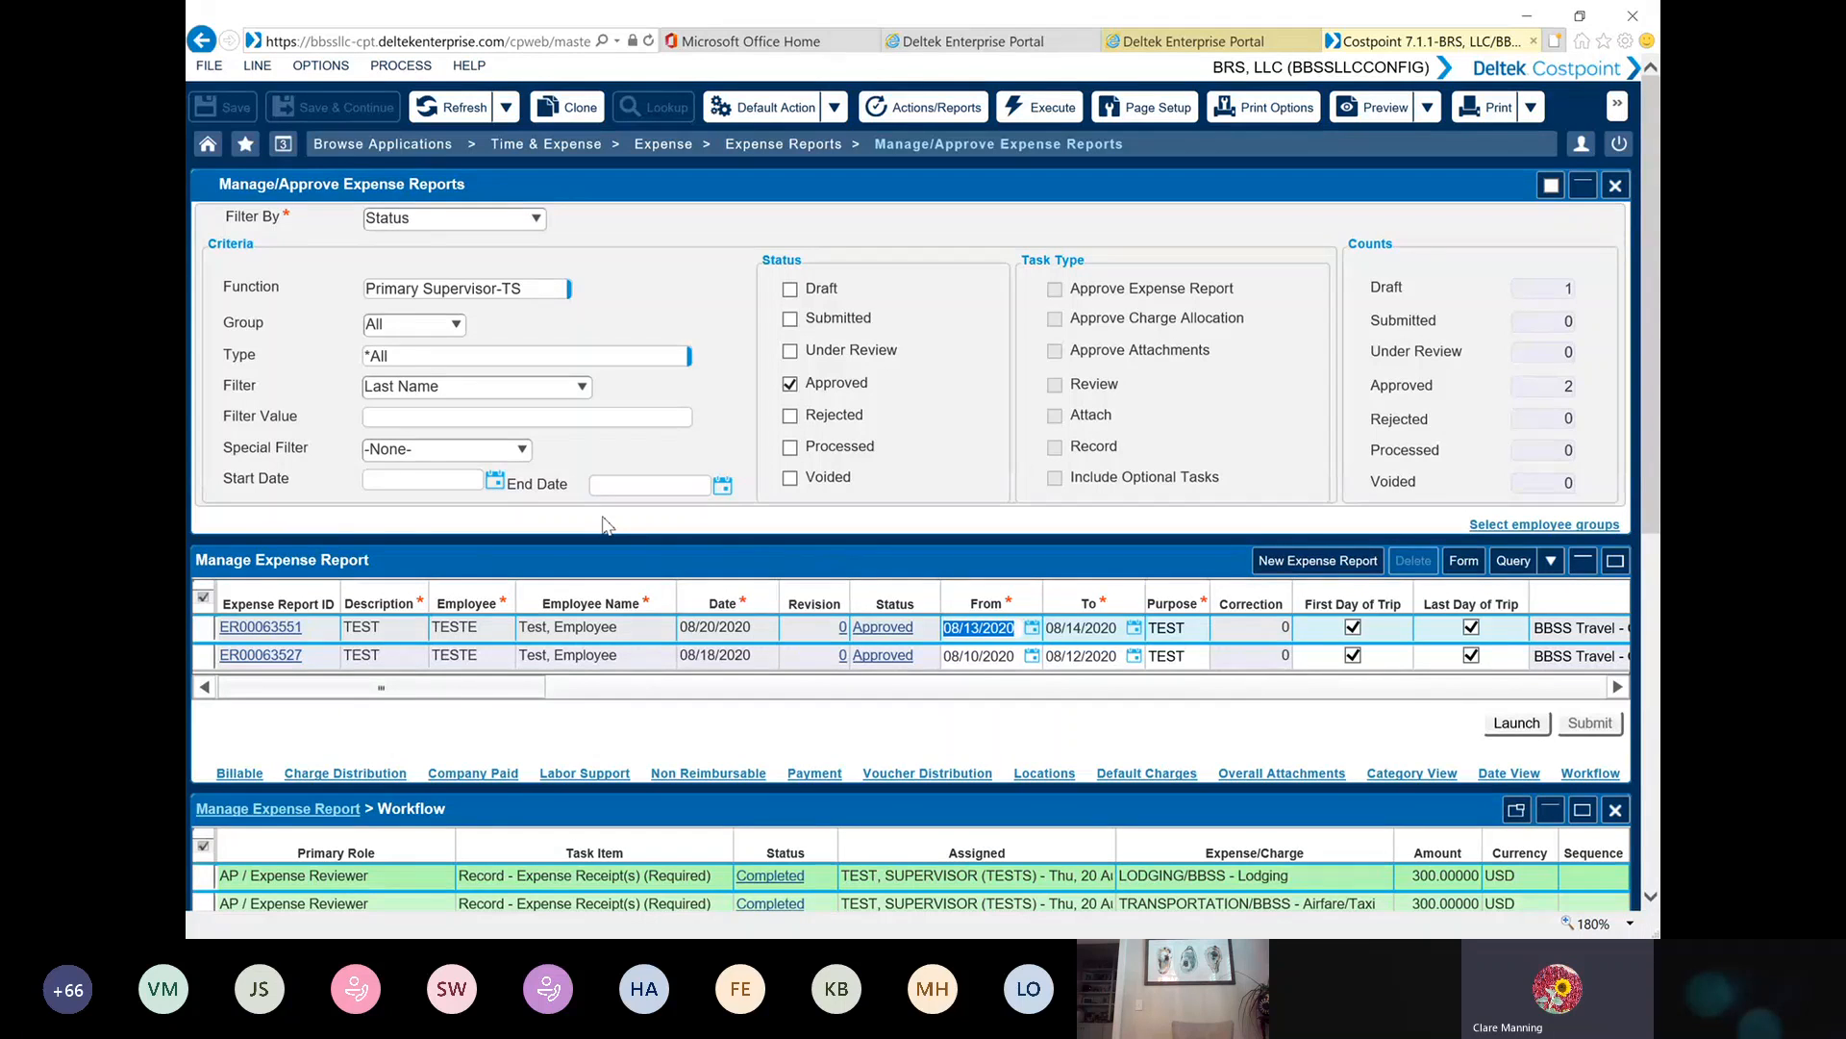
Return to MyDesktop, launch the Expense Authorization approval task and approve the submitted travel authorization
{"action": "left_click", "coordinate": [285, 155]}
{"action": "left_click", "coordinate": [387, 247]}
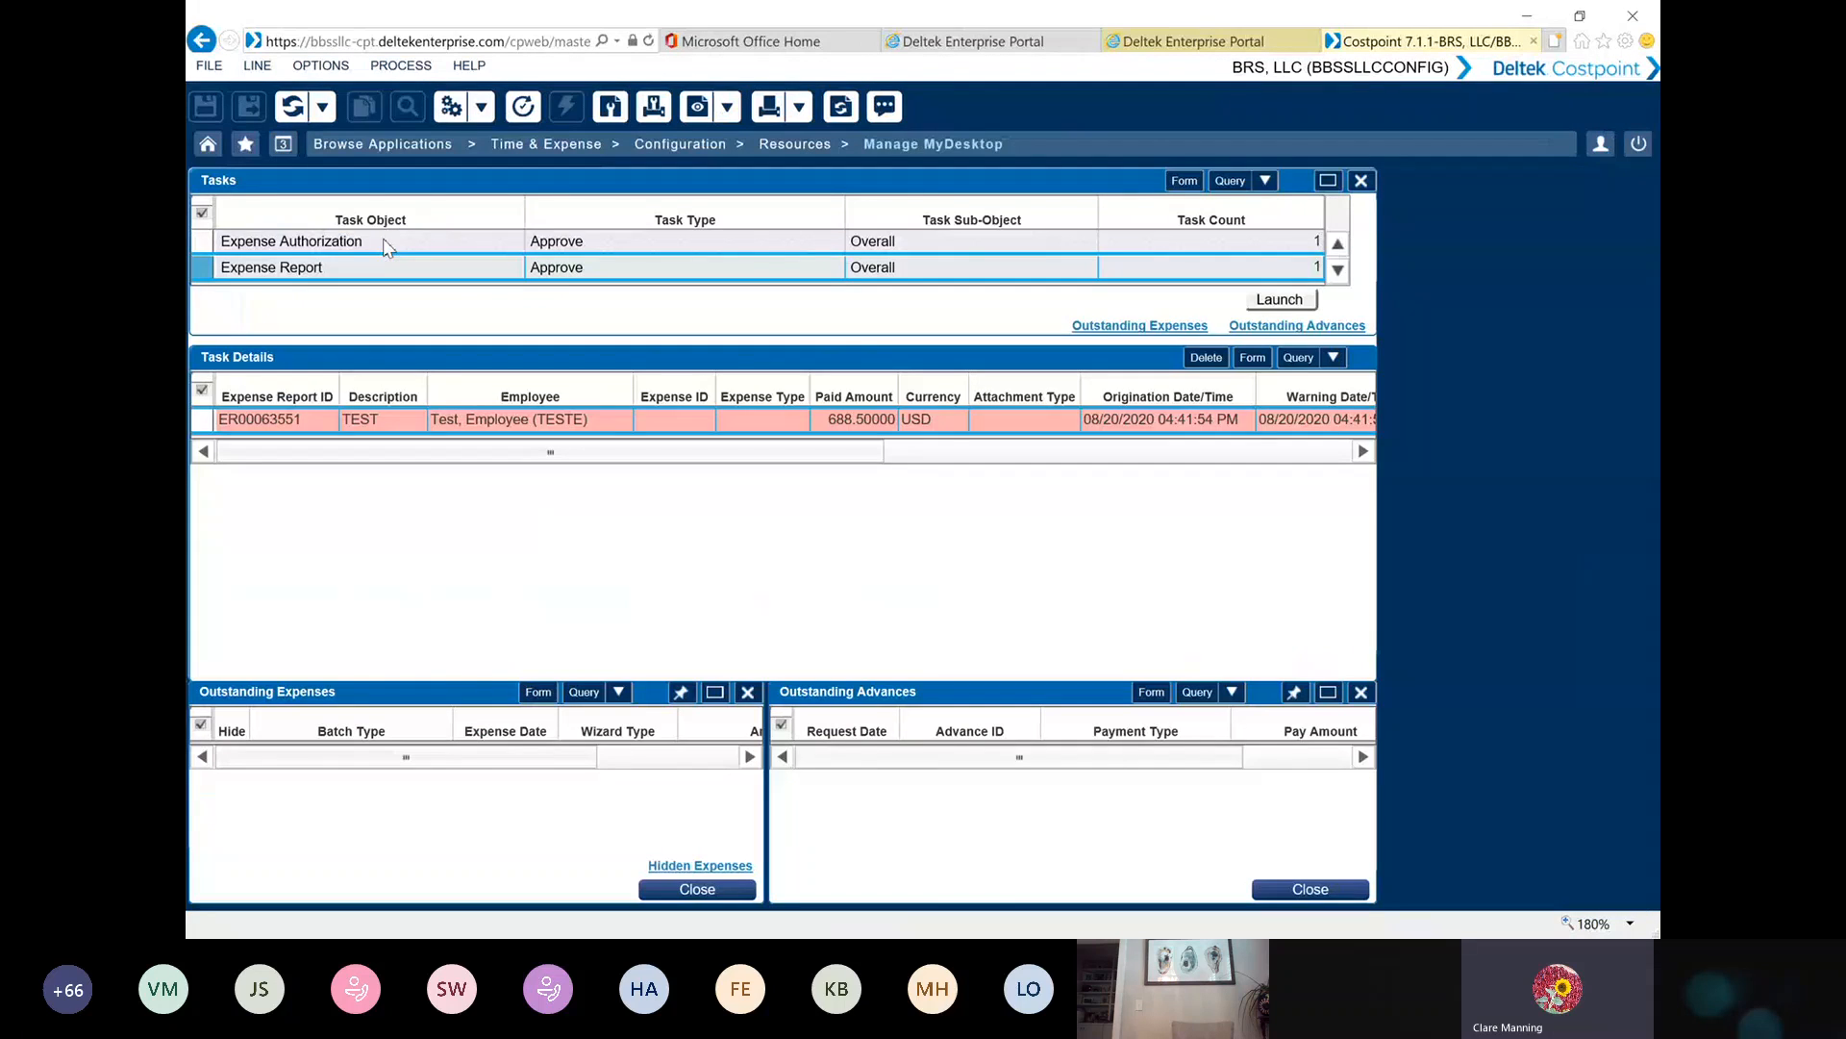
{"action": "left_click", "coordinate": [219, 243]}
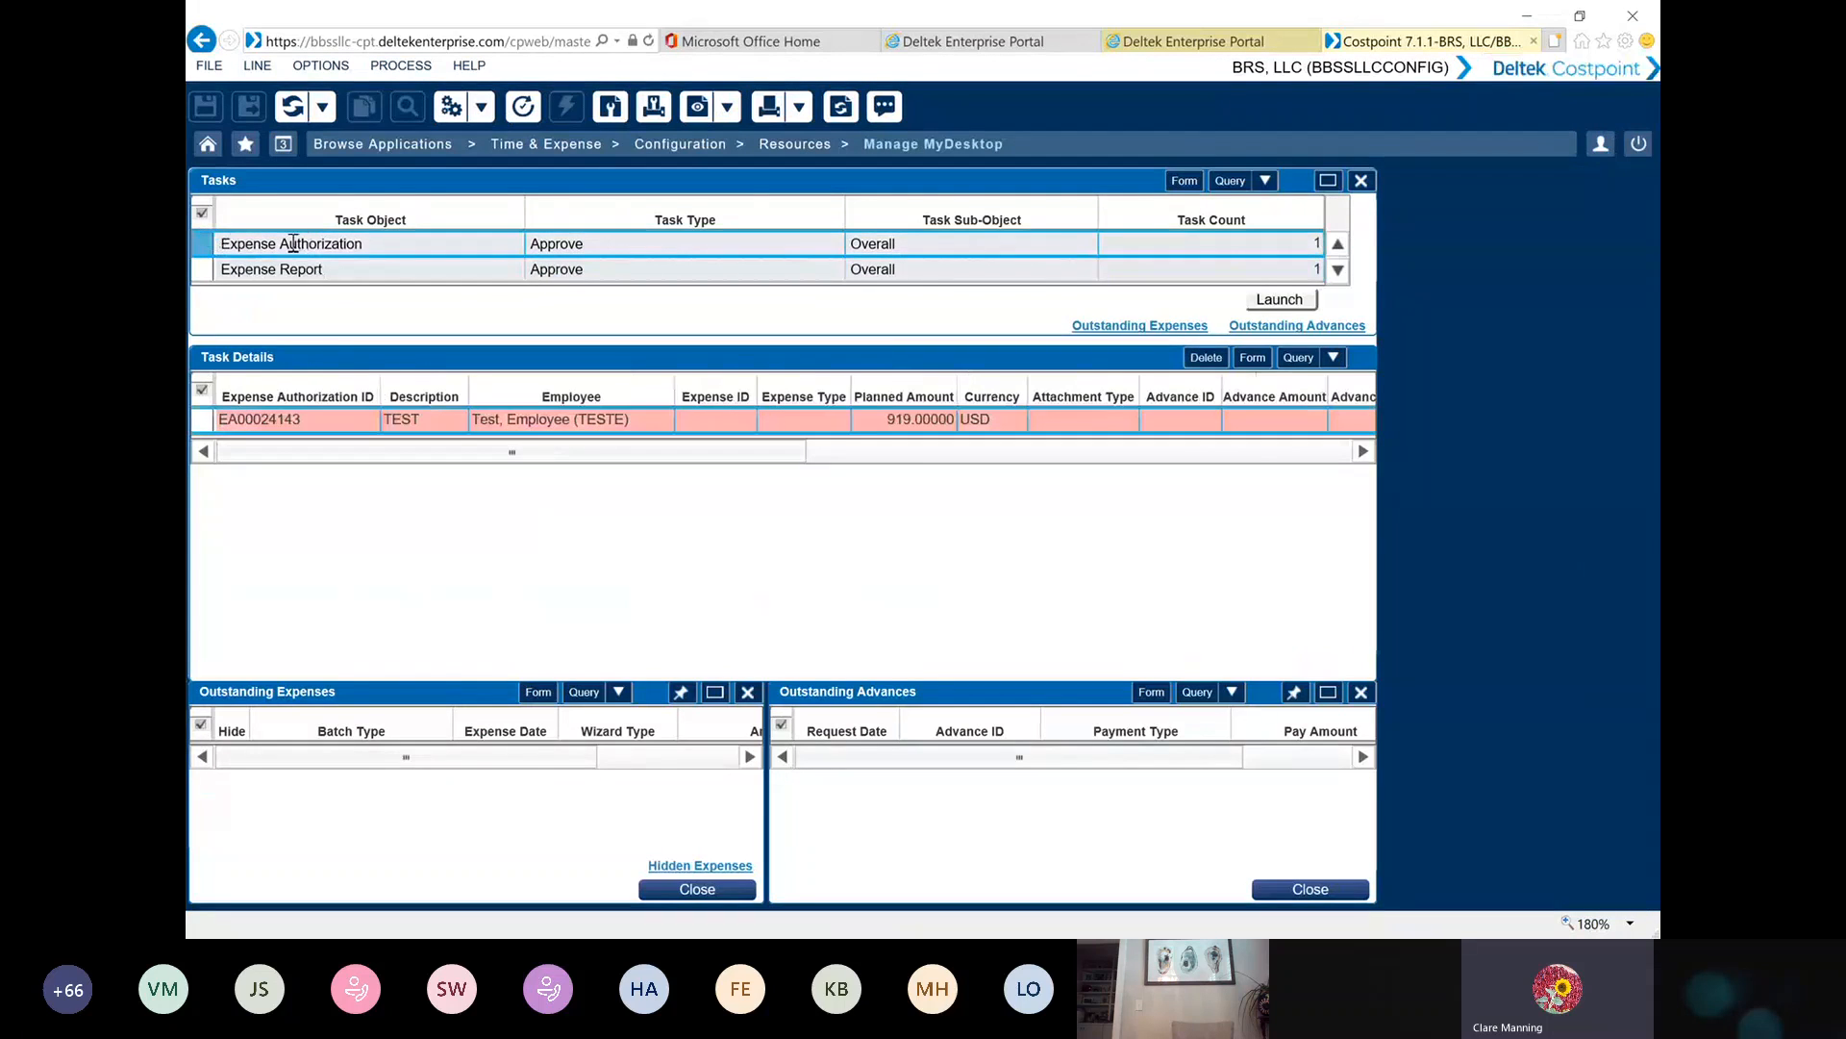
{"action": "left_click", "coordinate": [1282, 300]}
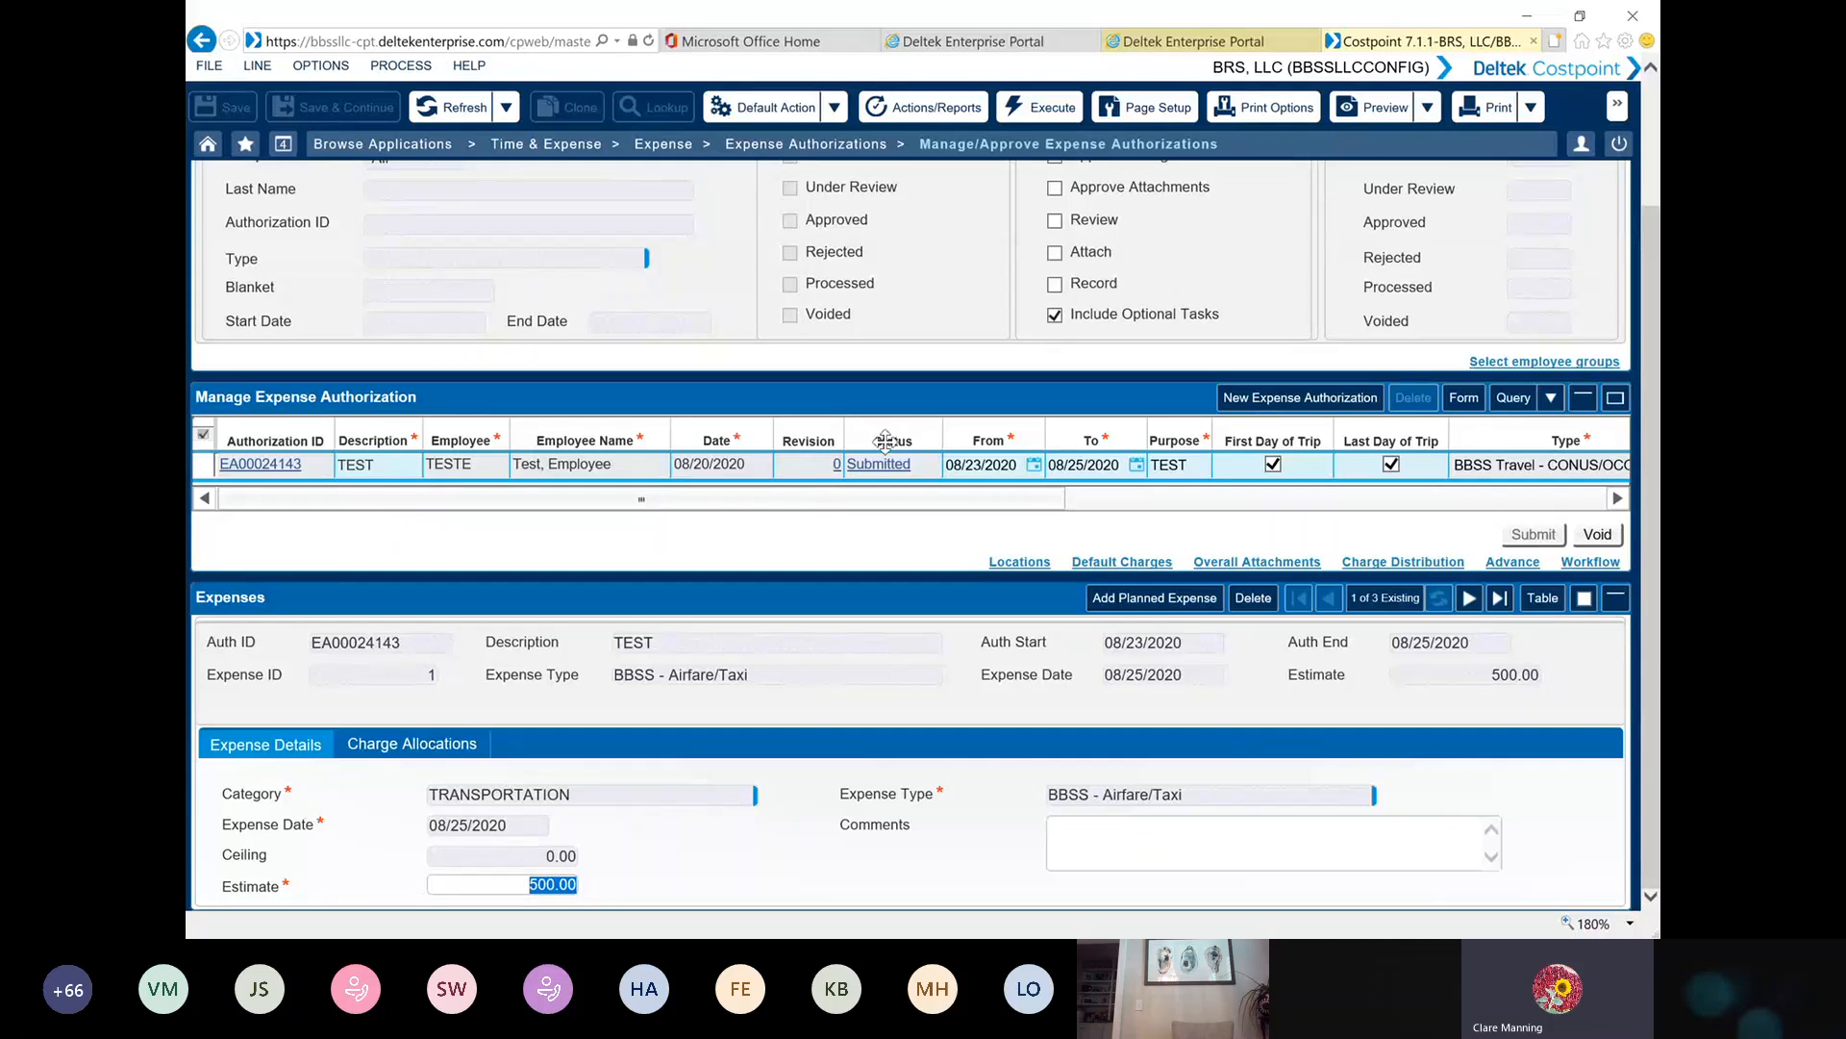
{"action": "double_click", "coordinate": [207, 470]}
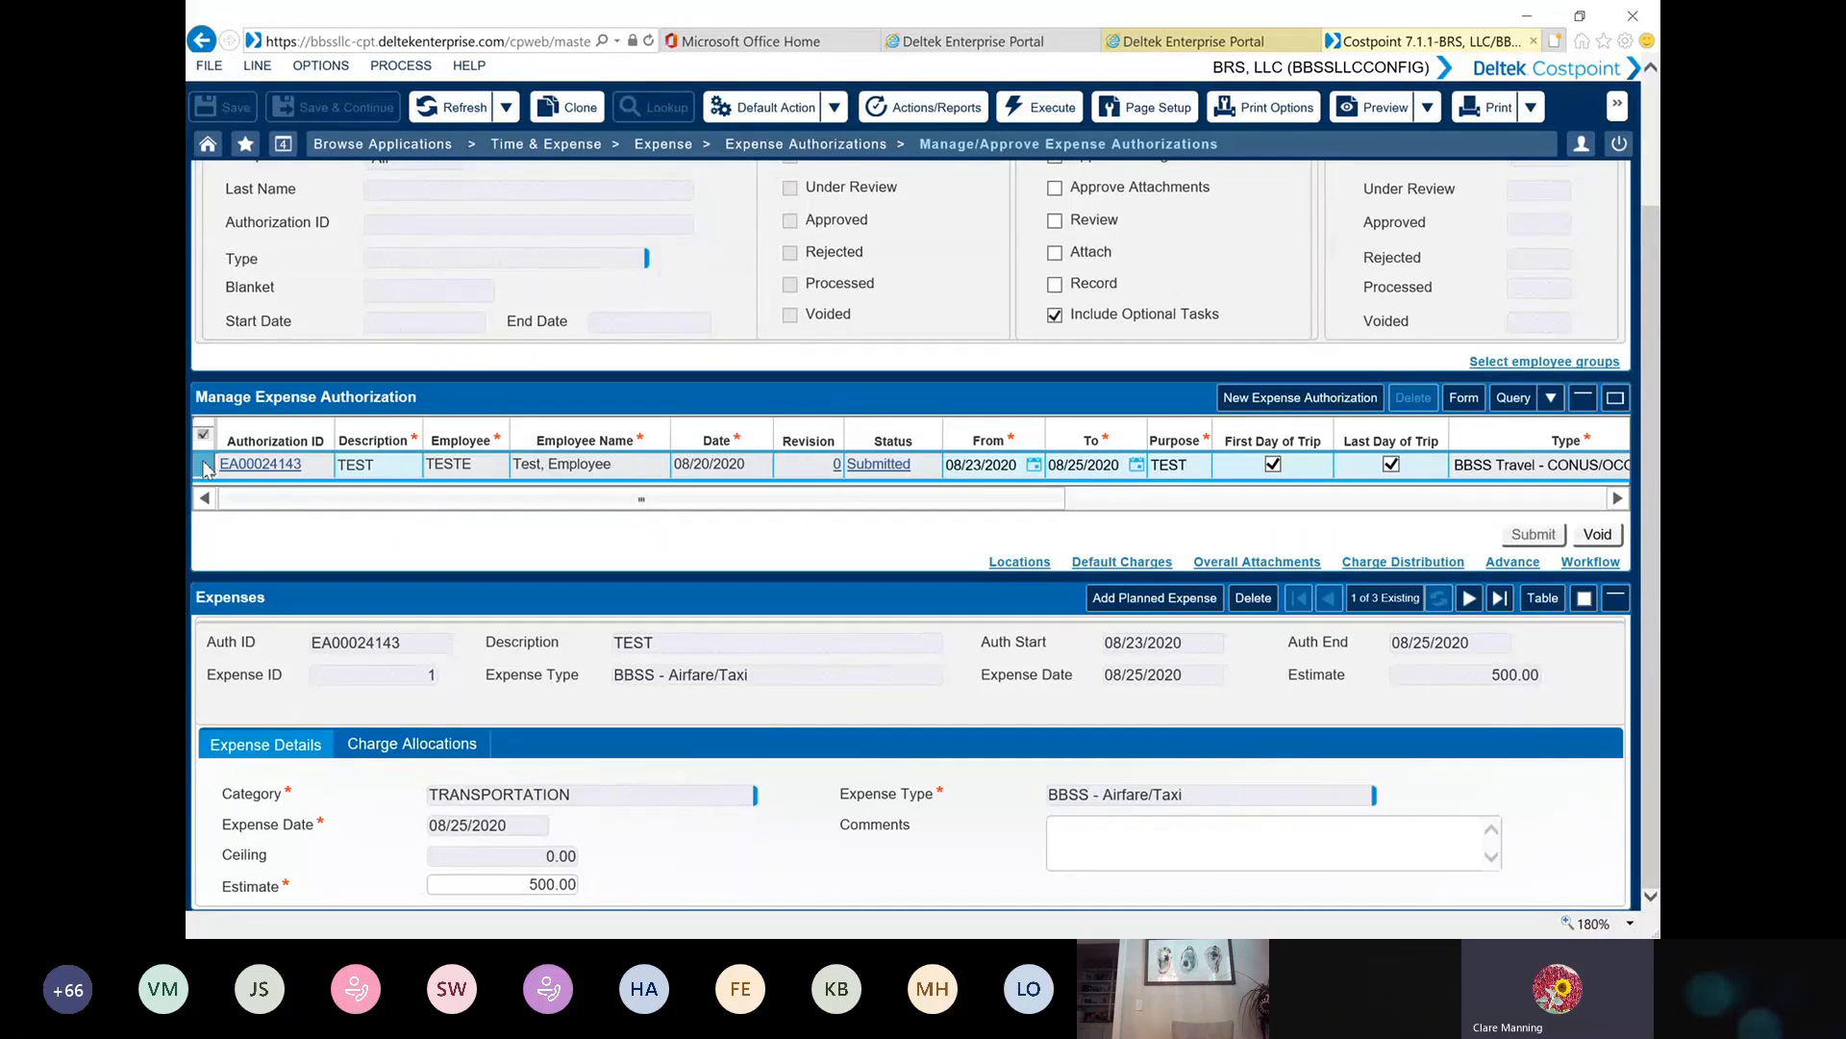
{"action": "left_click", "coordinate": [441, 501]}
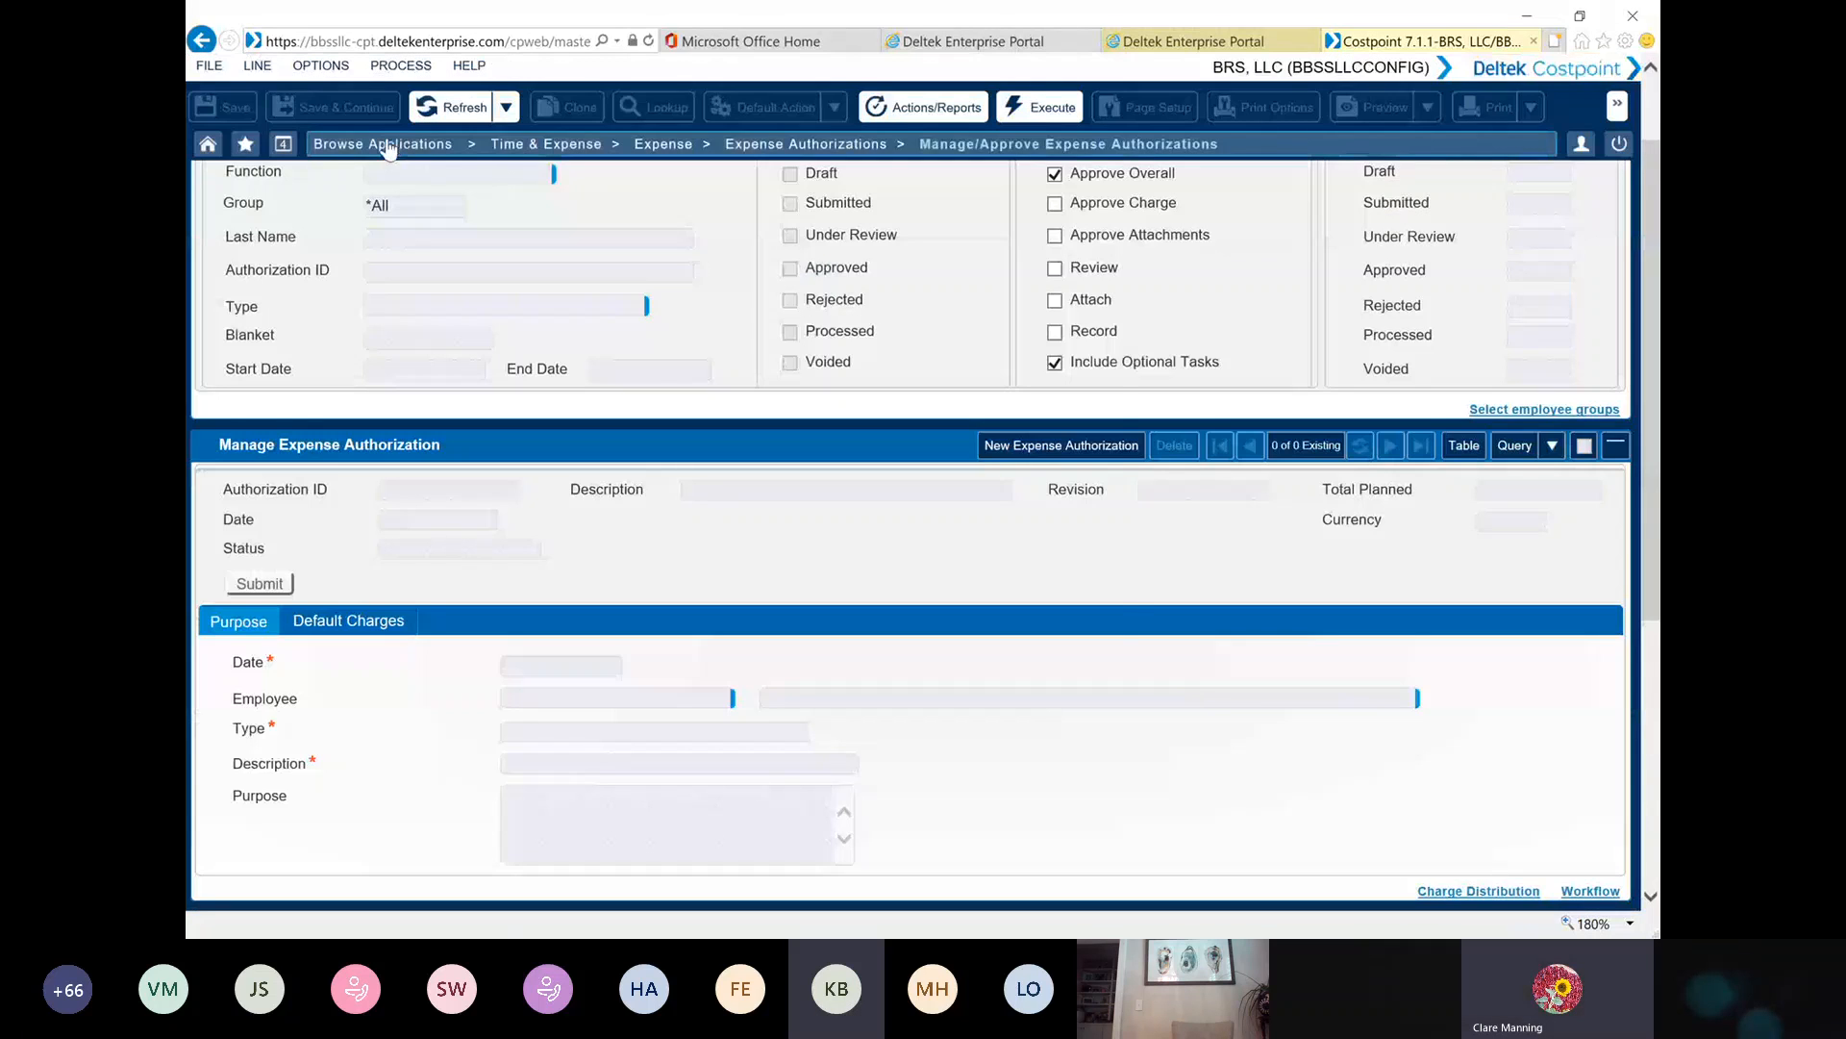
{"action": "left_click", "coordinate": [393, 143]}
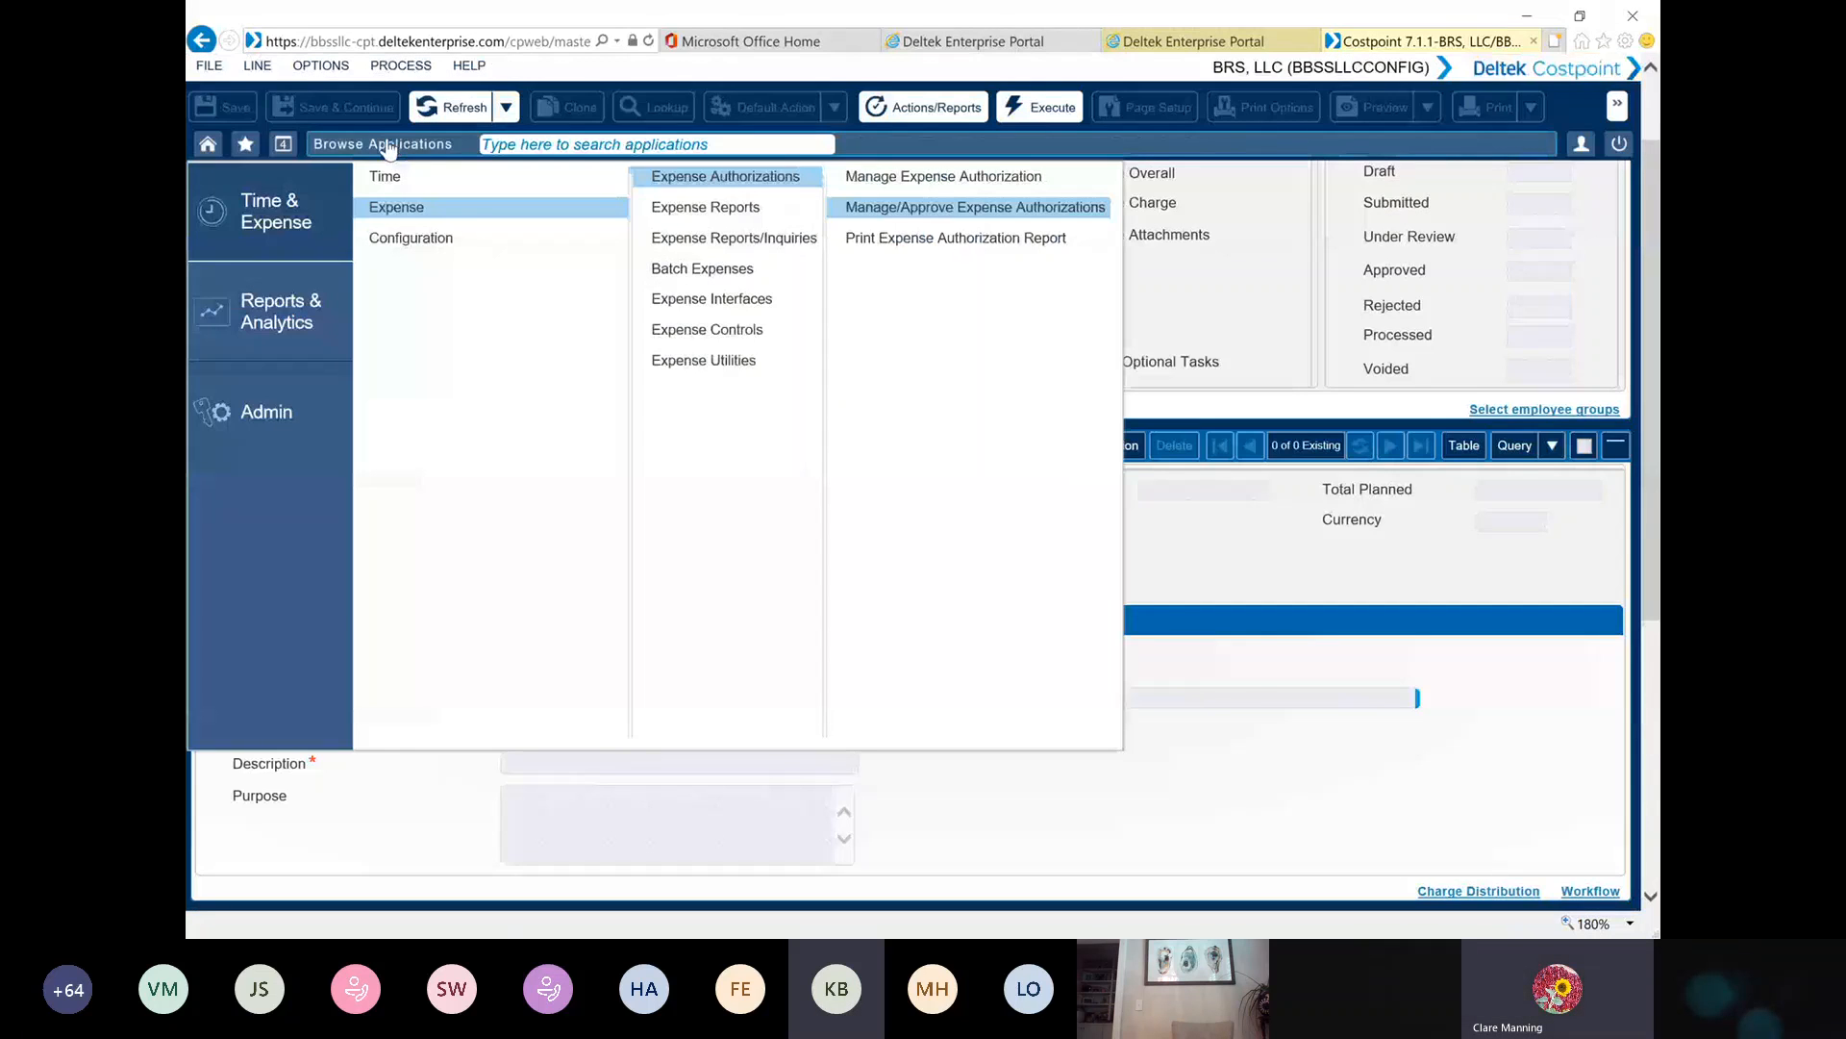
{"action": "left_click", "coordinate": [736, 209]}
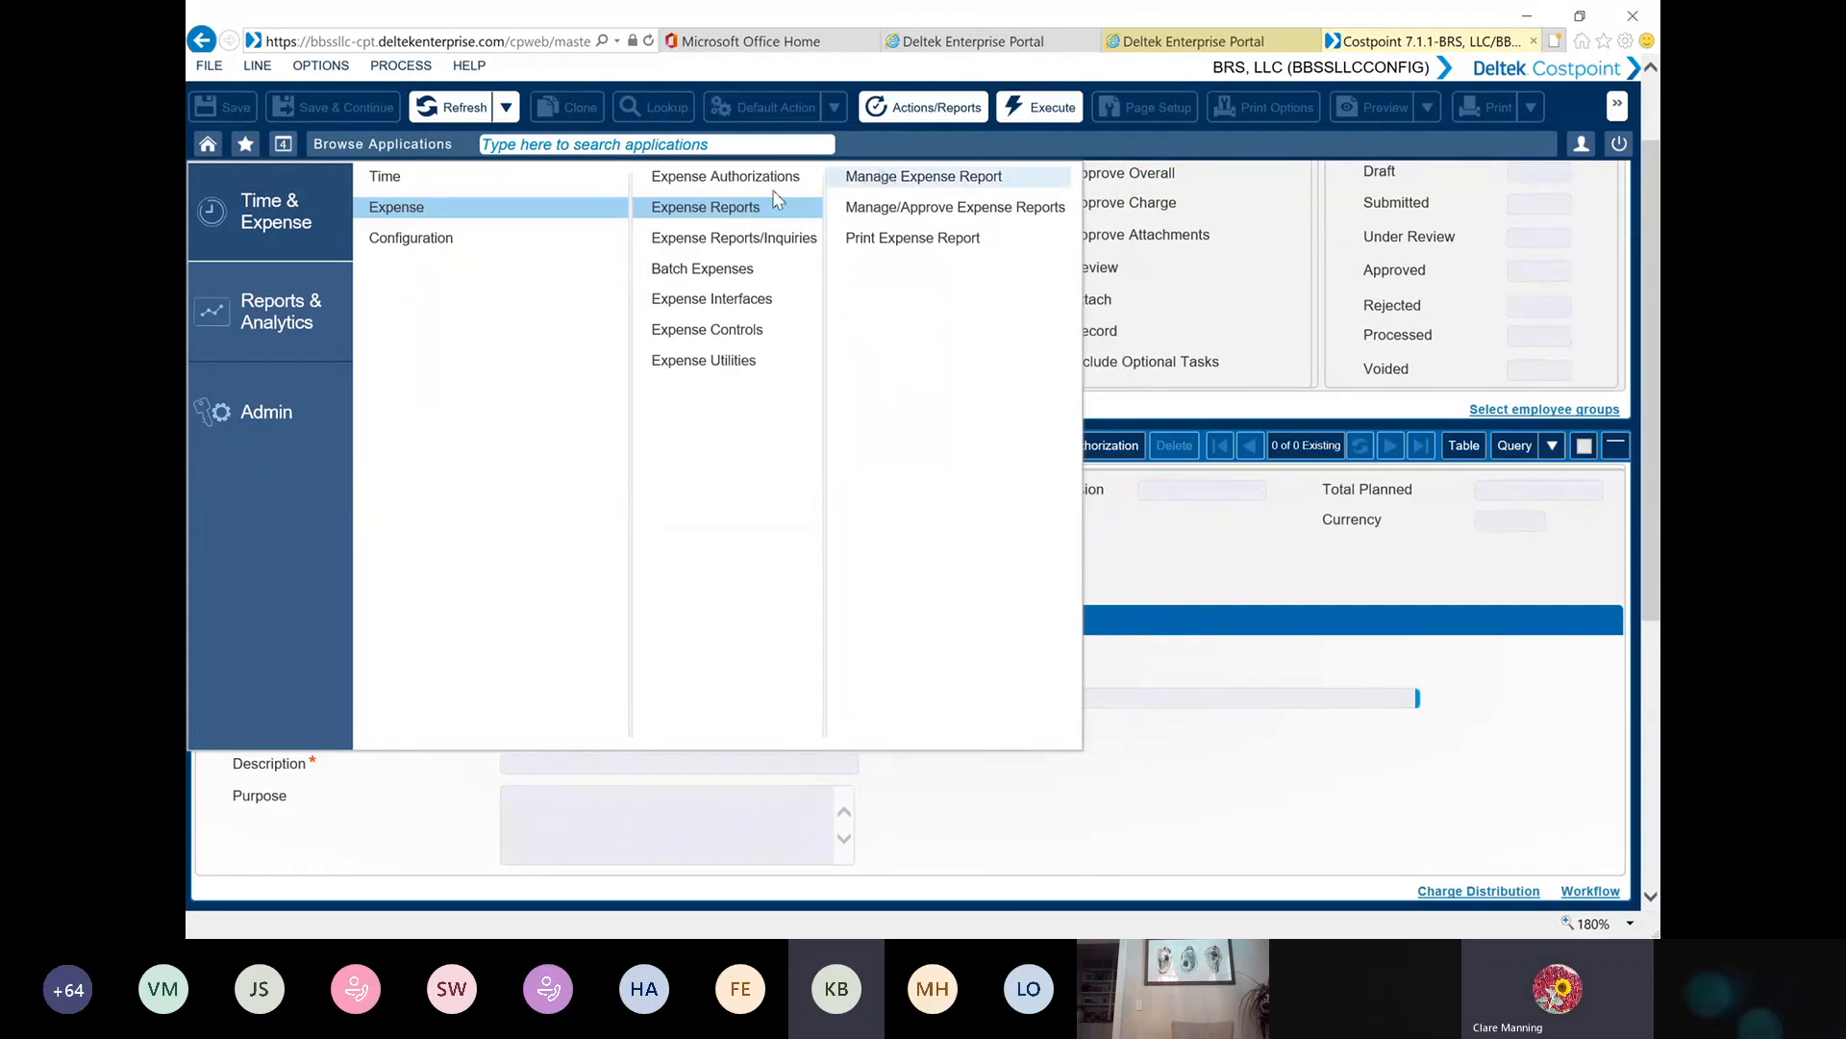
{"action": "left_click", "coordinate": [866, 177]}
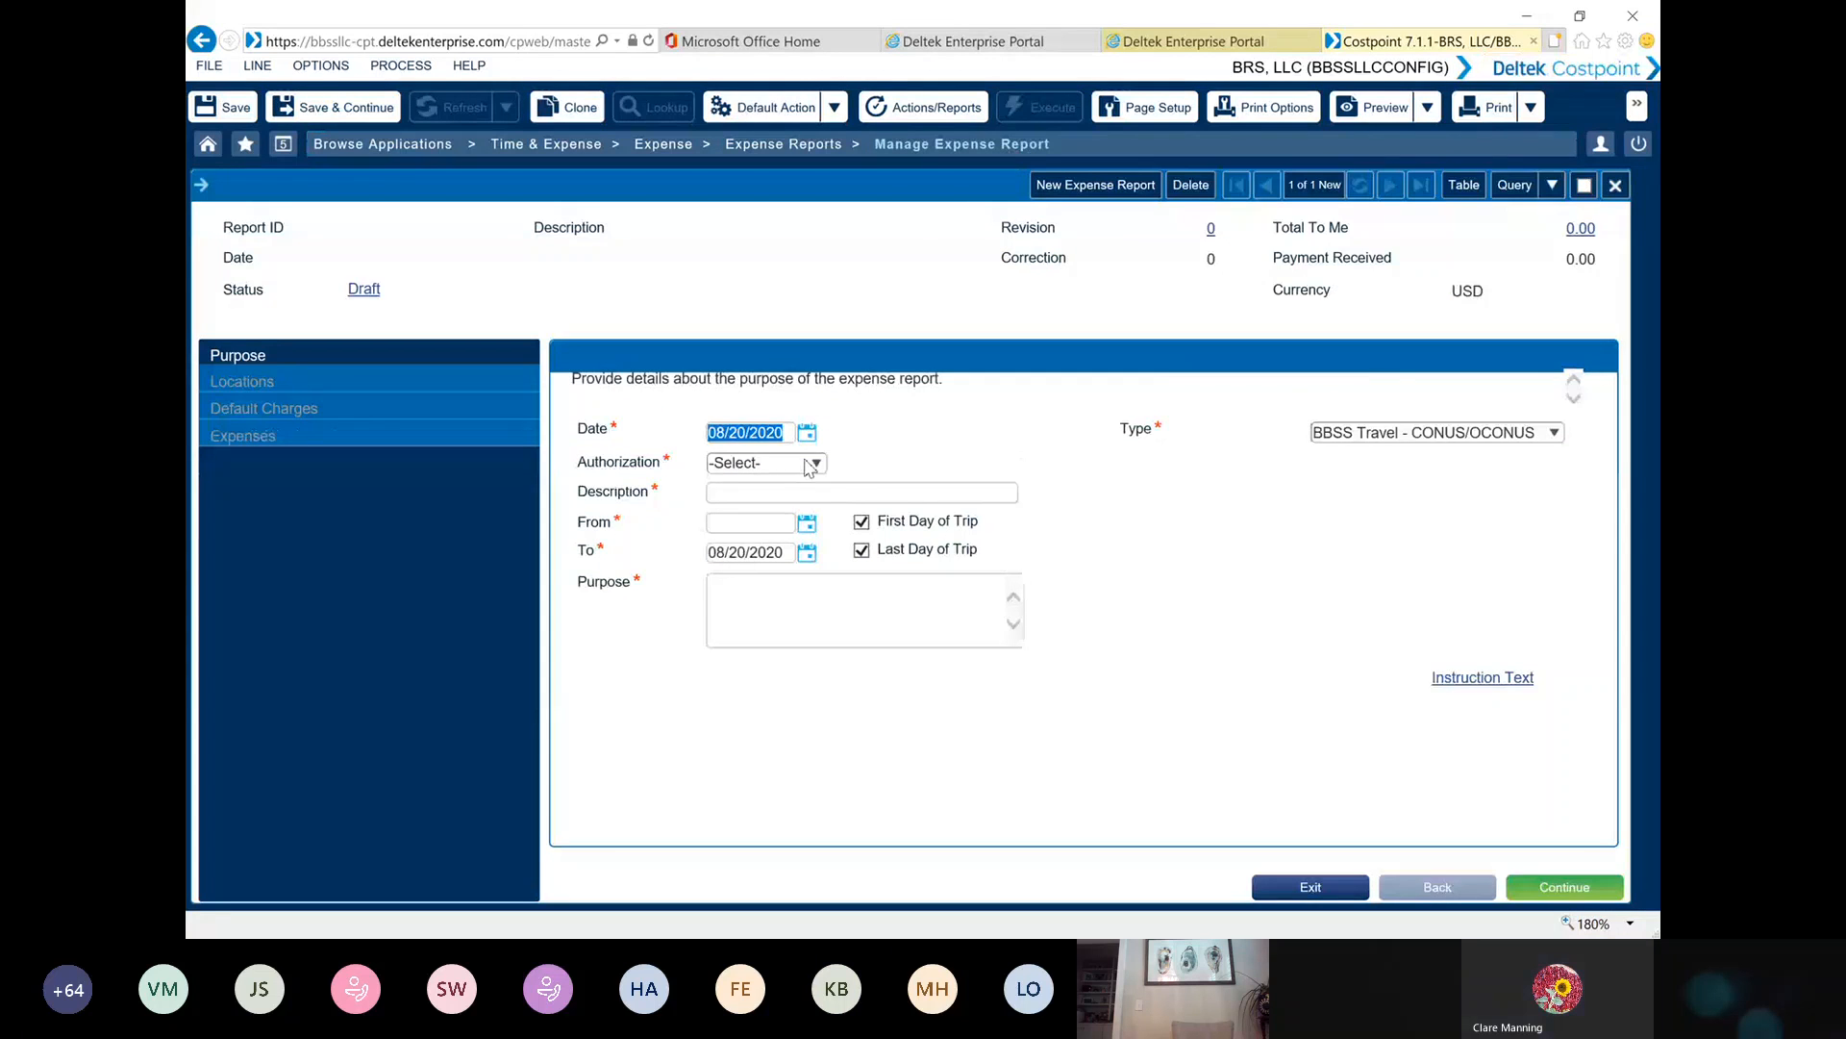
{"action": "left_click", "coordinate": [1615, 189]}
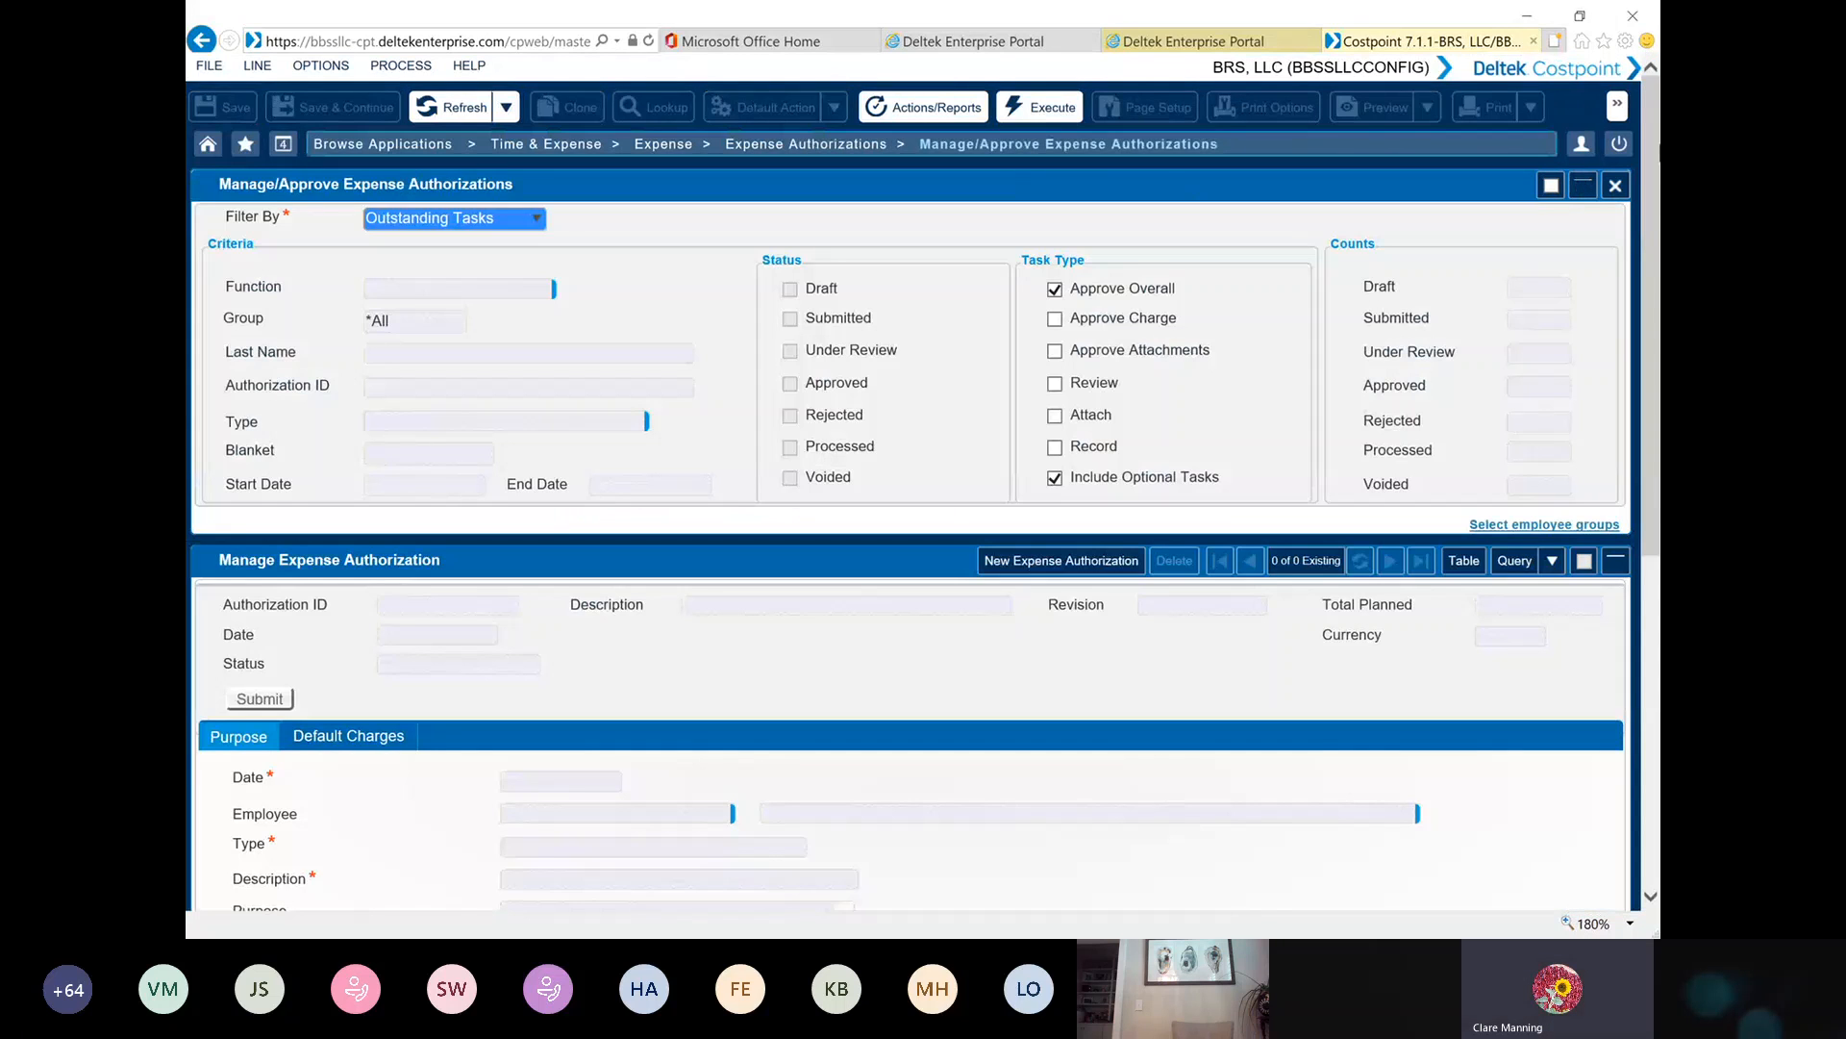
Close the expense authorization approval application and start a blank report in Manage Expense Report, checking its Authorization choices
{"action": "left_click", "coordinate": [1616, 184]}
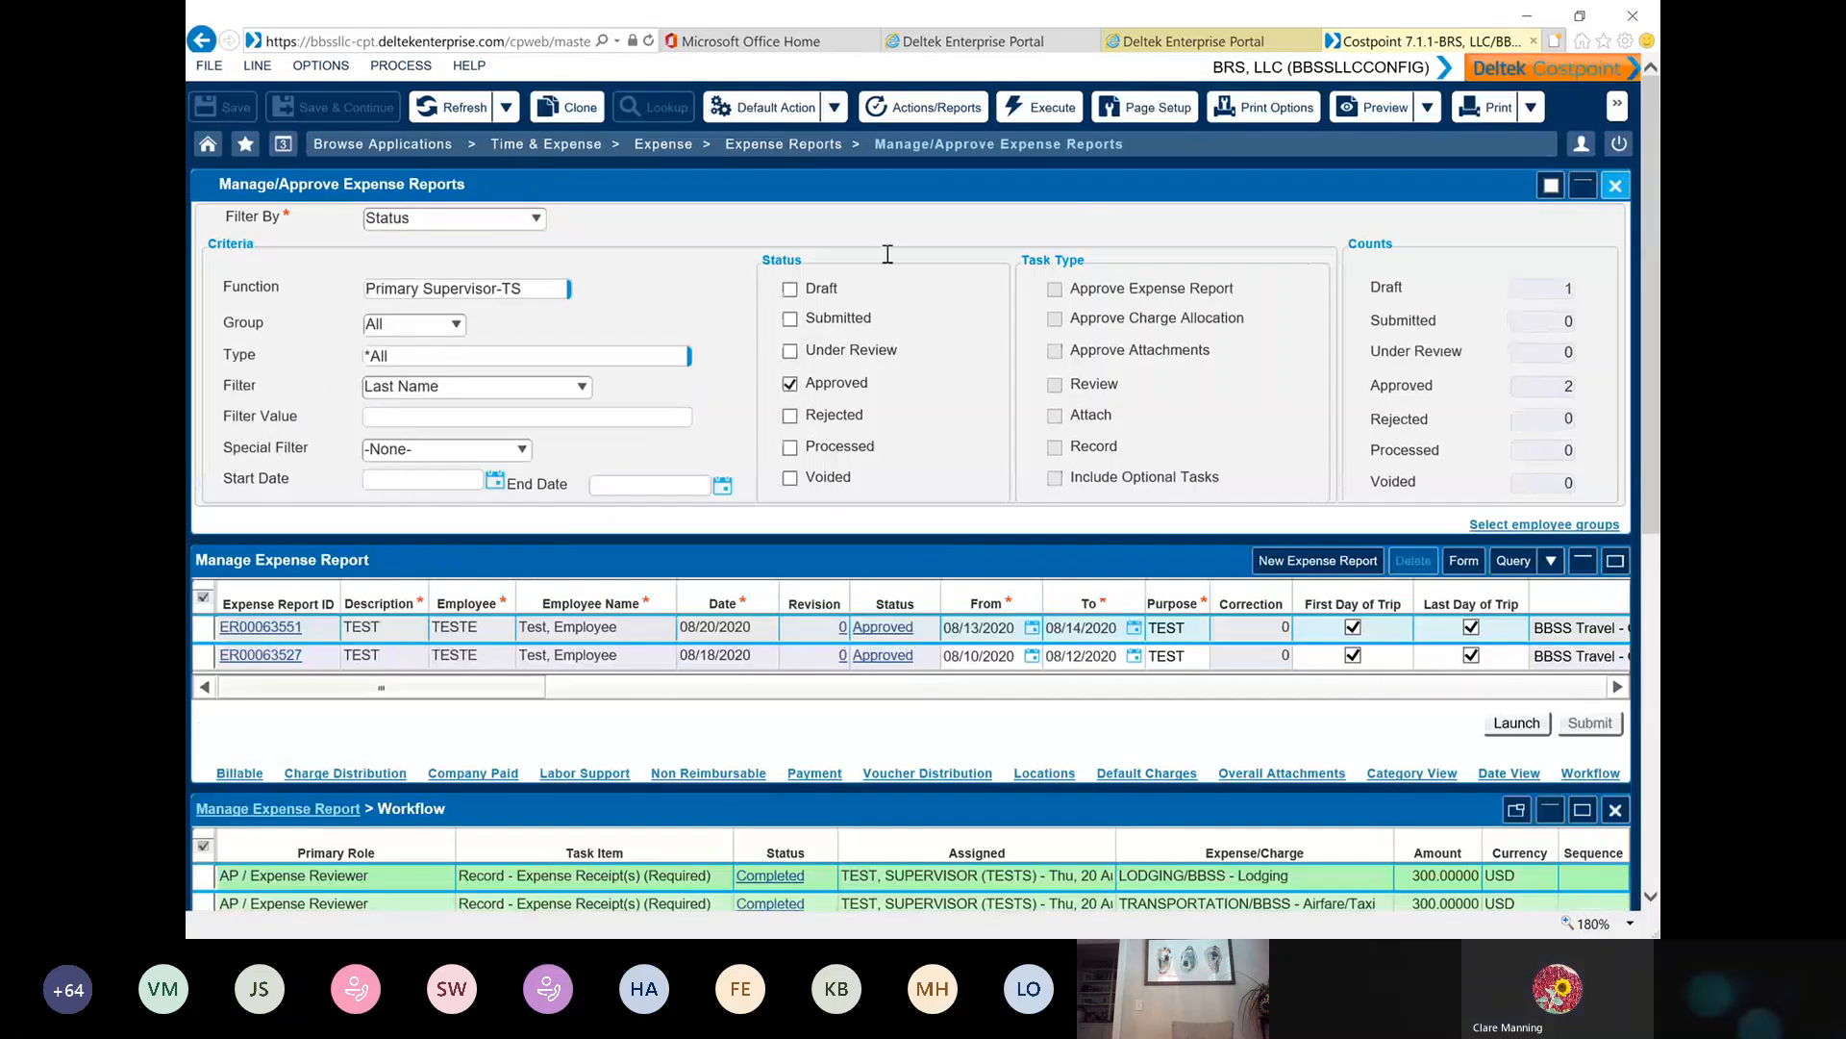
{"action": "left_click", "coordinate": [769, 144]}
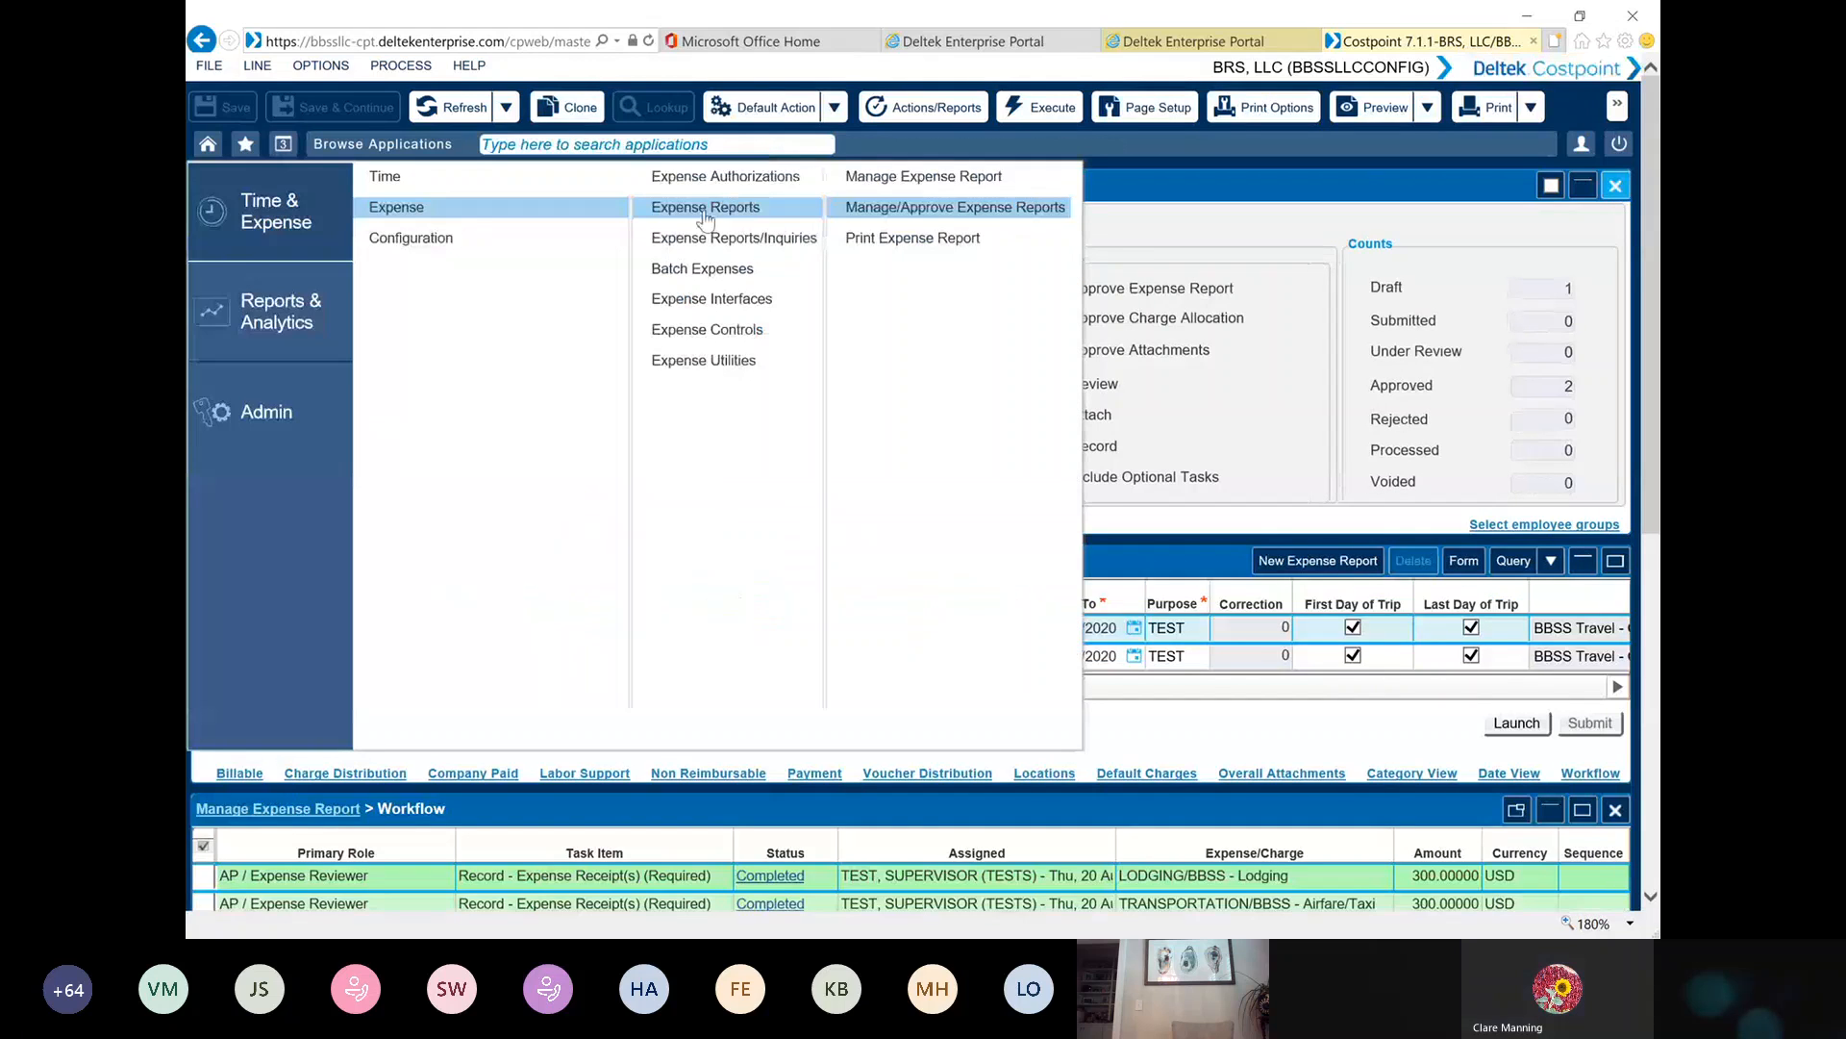
{"action": "left_click", "coordinate": [909, 177]}
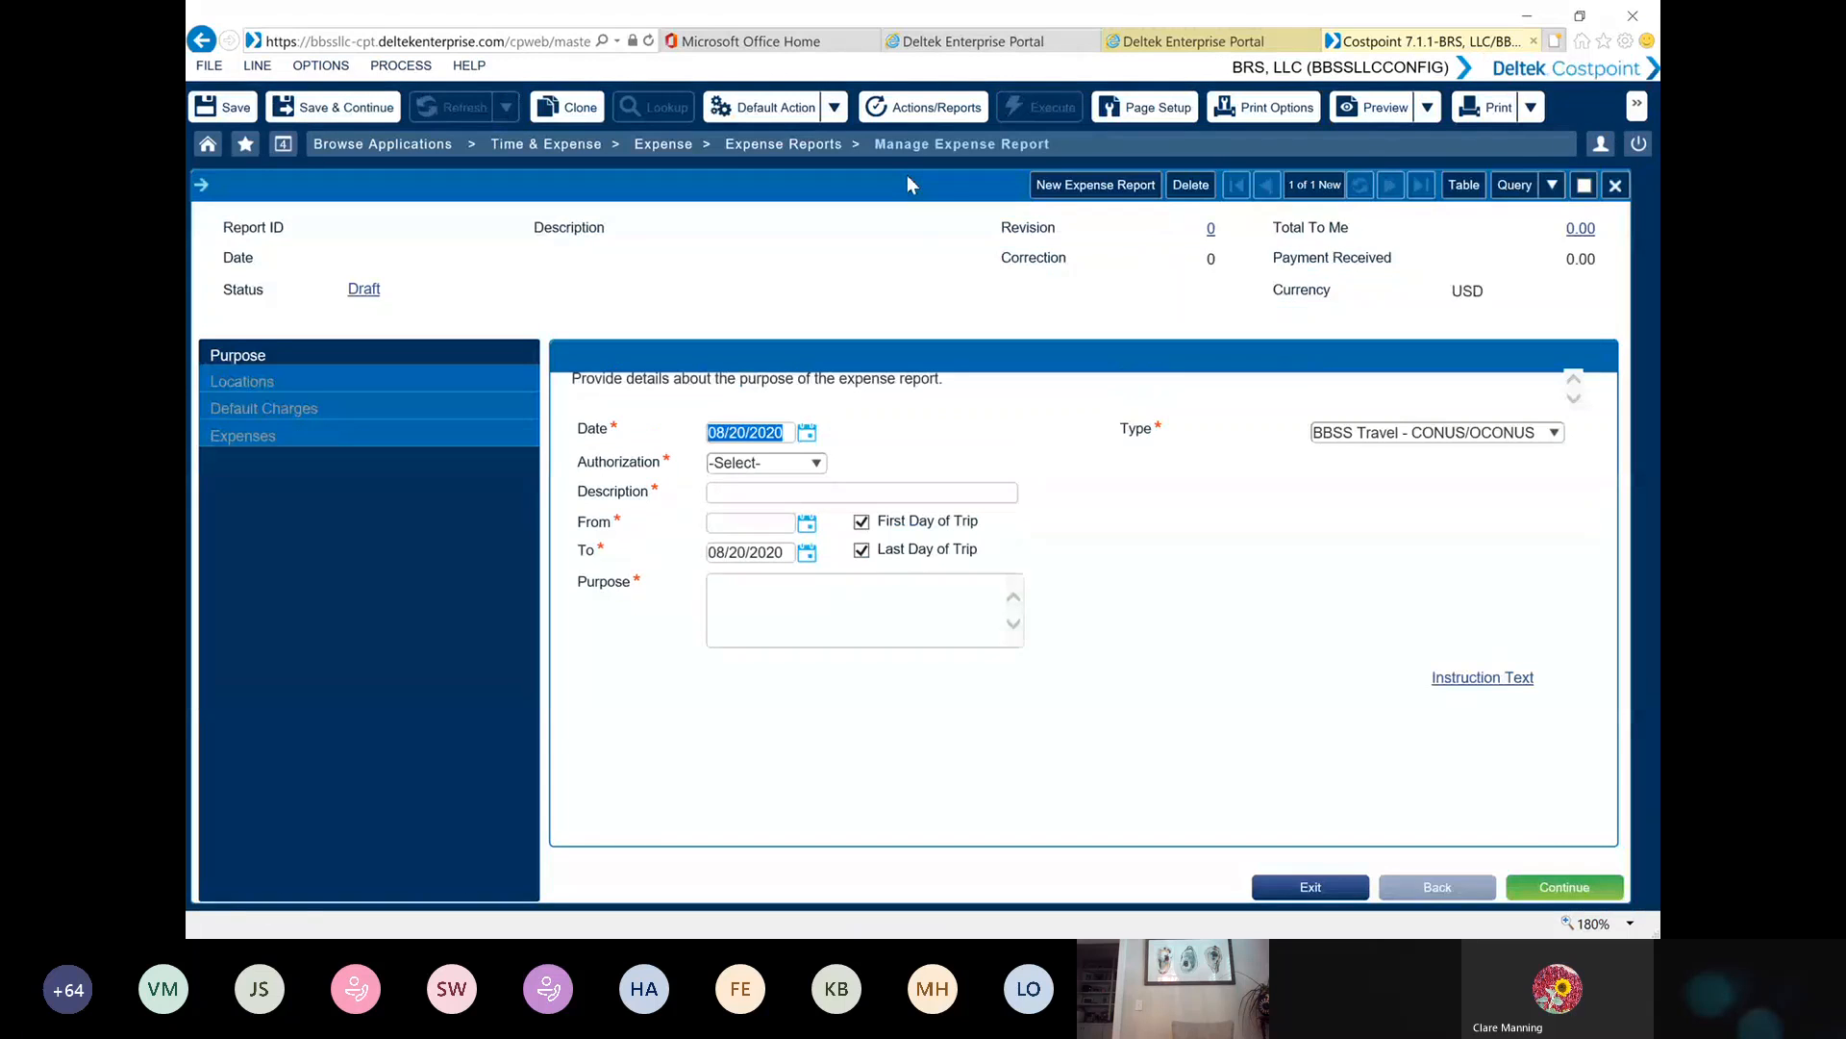
{"action": "left_click", "coordinate": [821, 462]}
{"action": "left_click", "coordinate": [1104, 449]}
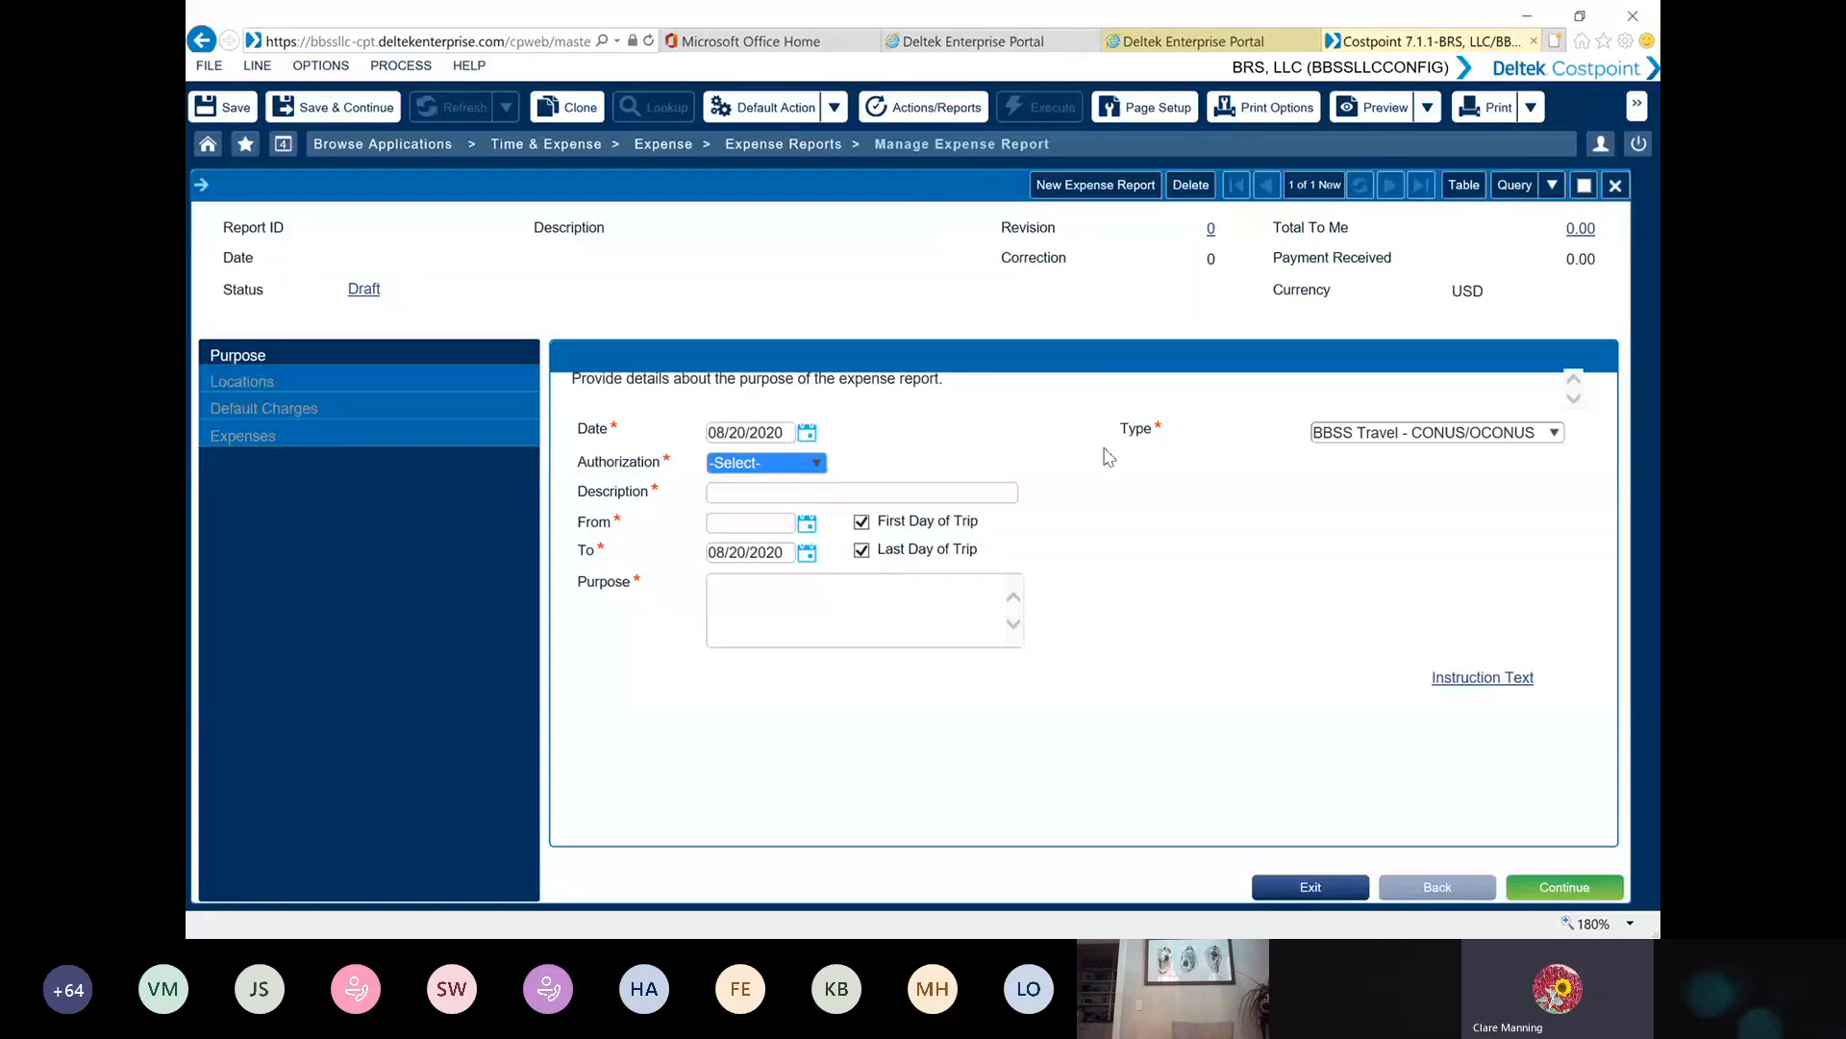
Switch the report type to BBSS - LOCAL/MISC/VISA EXP and back to BBSS Travel - CONUS/OCONUS to compare the required fields
{"action": "left_click", "coordinate": [1554, 432]}
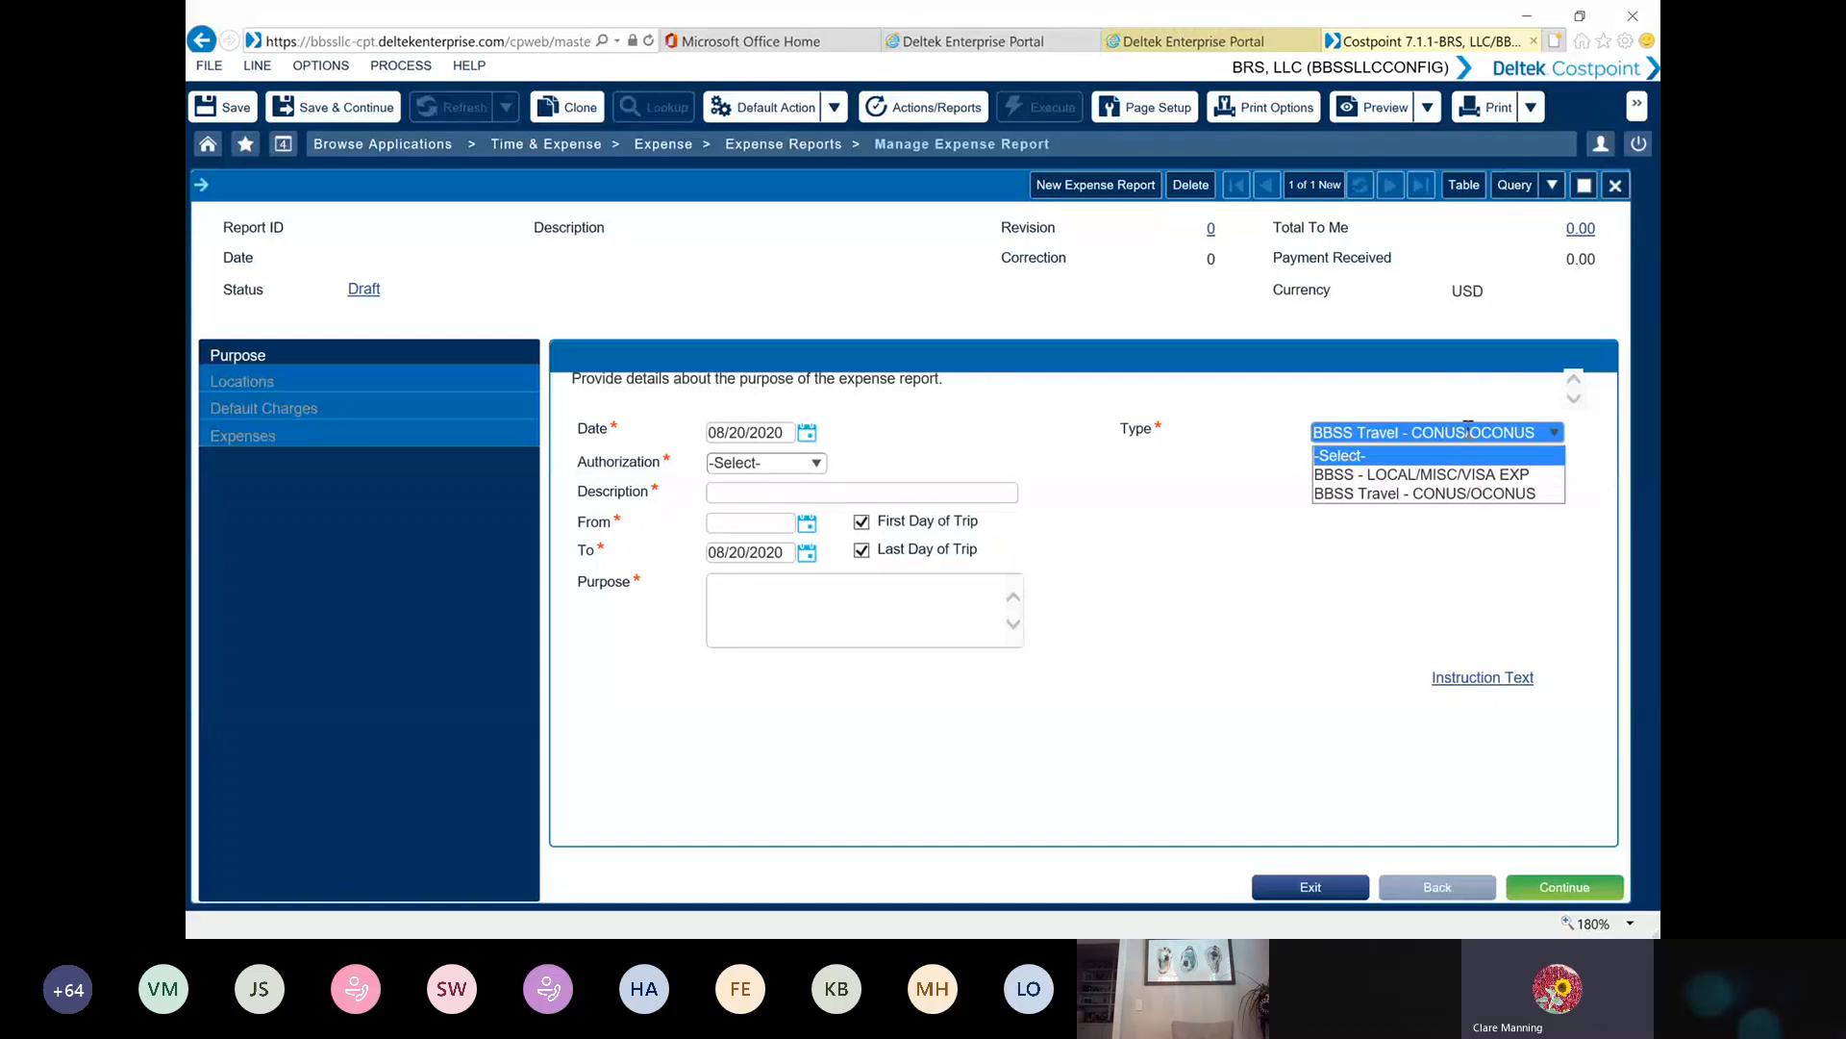
{"action": "left_click", "coordinate": [1388, 474]}
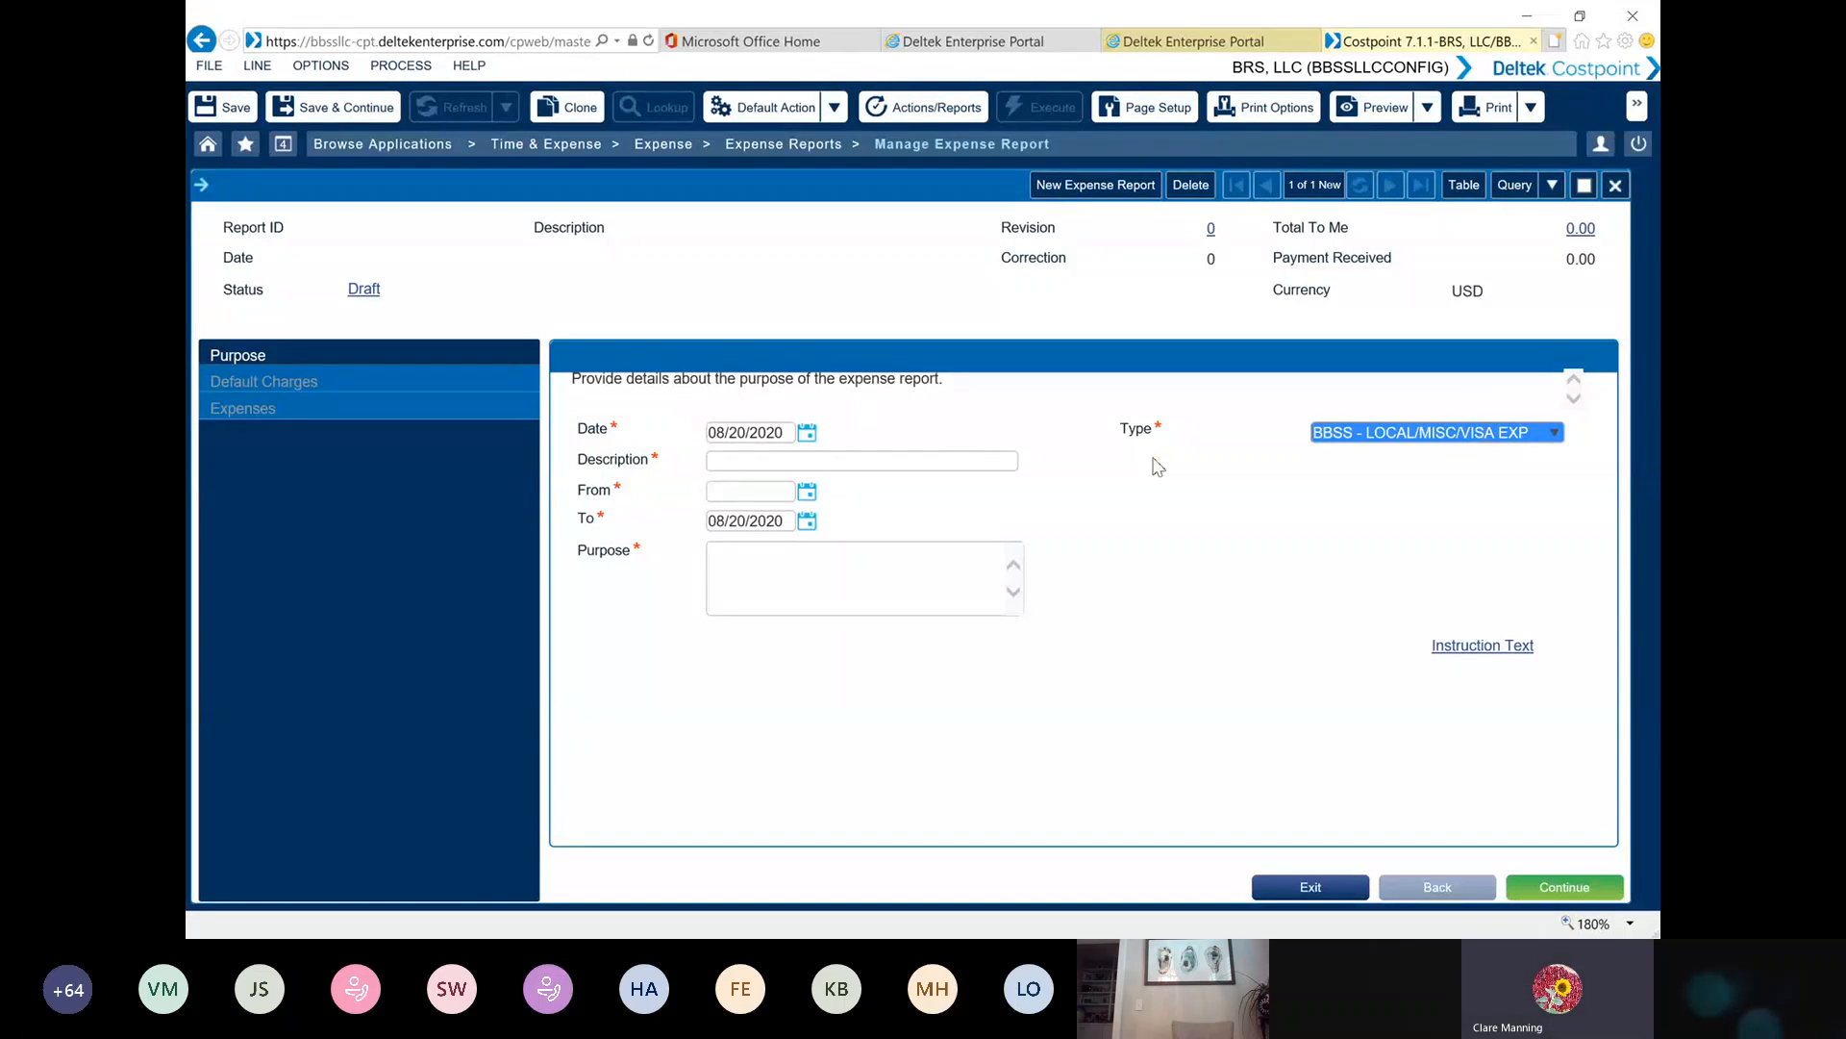
{"action": "left_click", "coordinate": [1554, 433]}
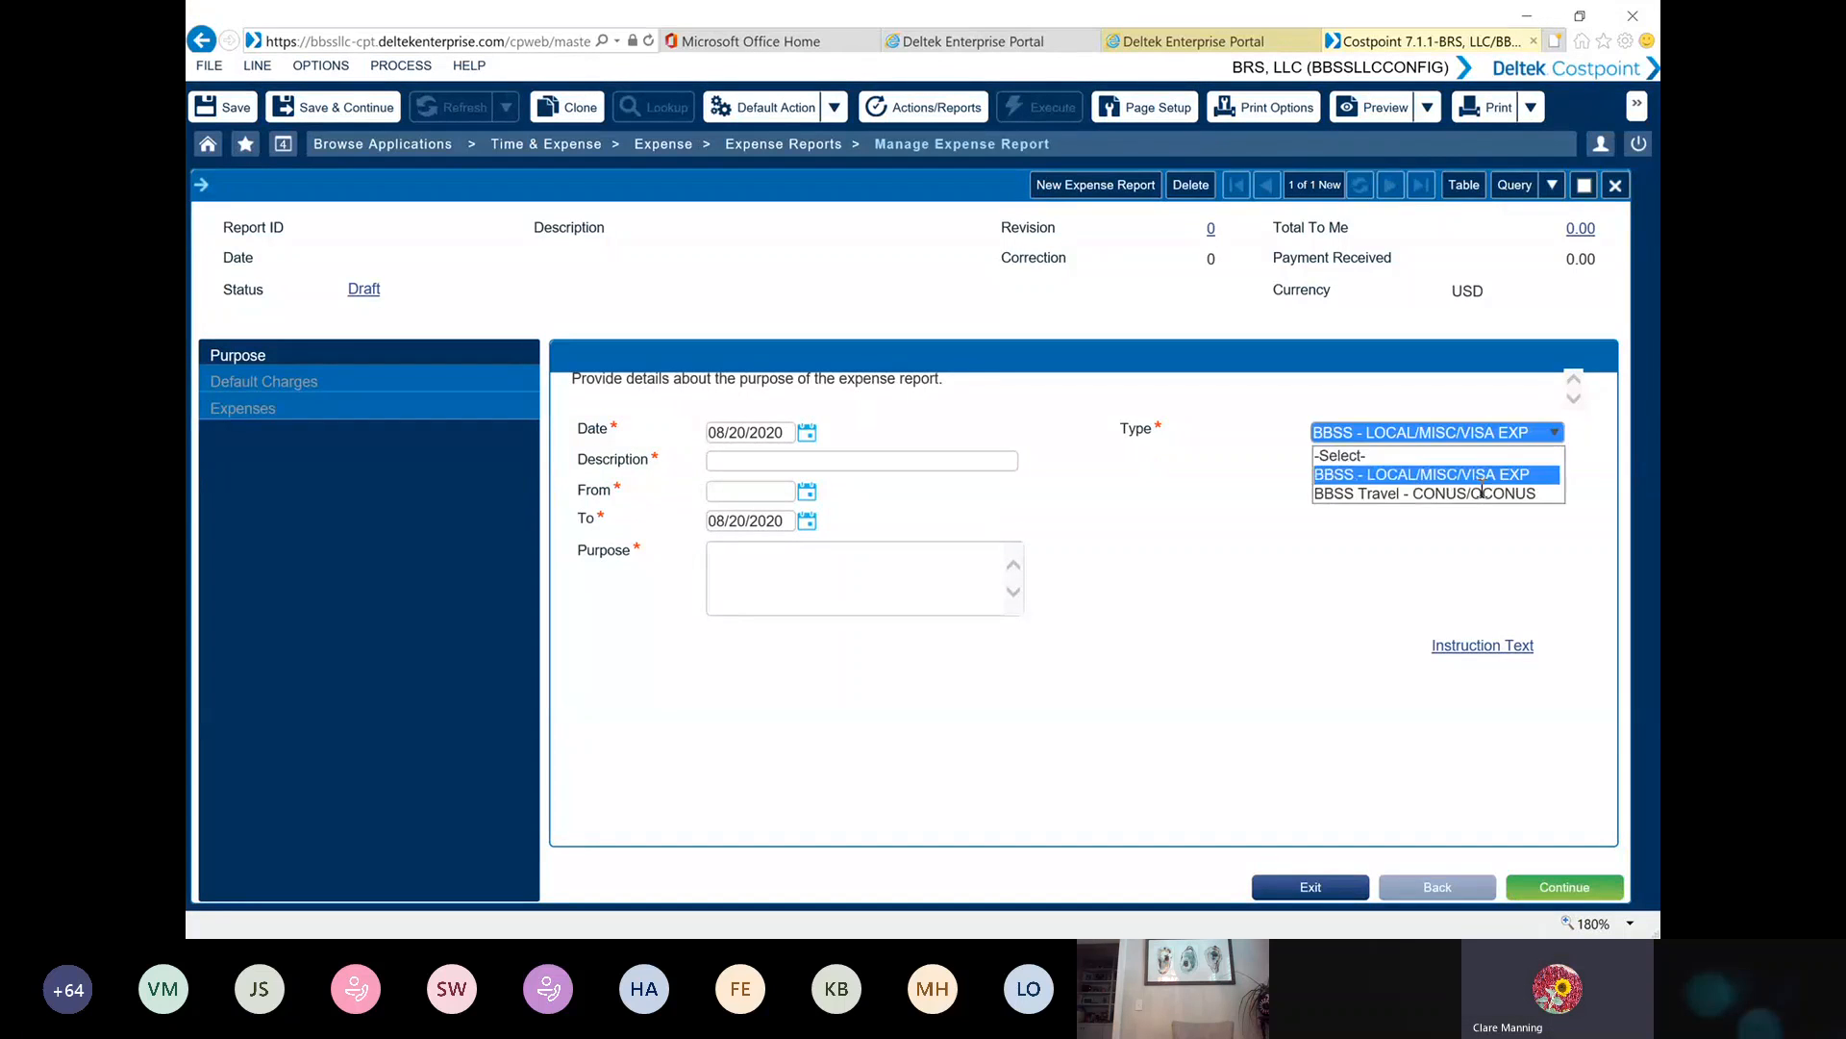
{"action": "left_click", "coordinate": [1479, 494]}
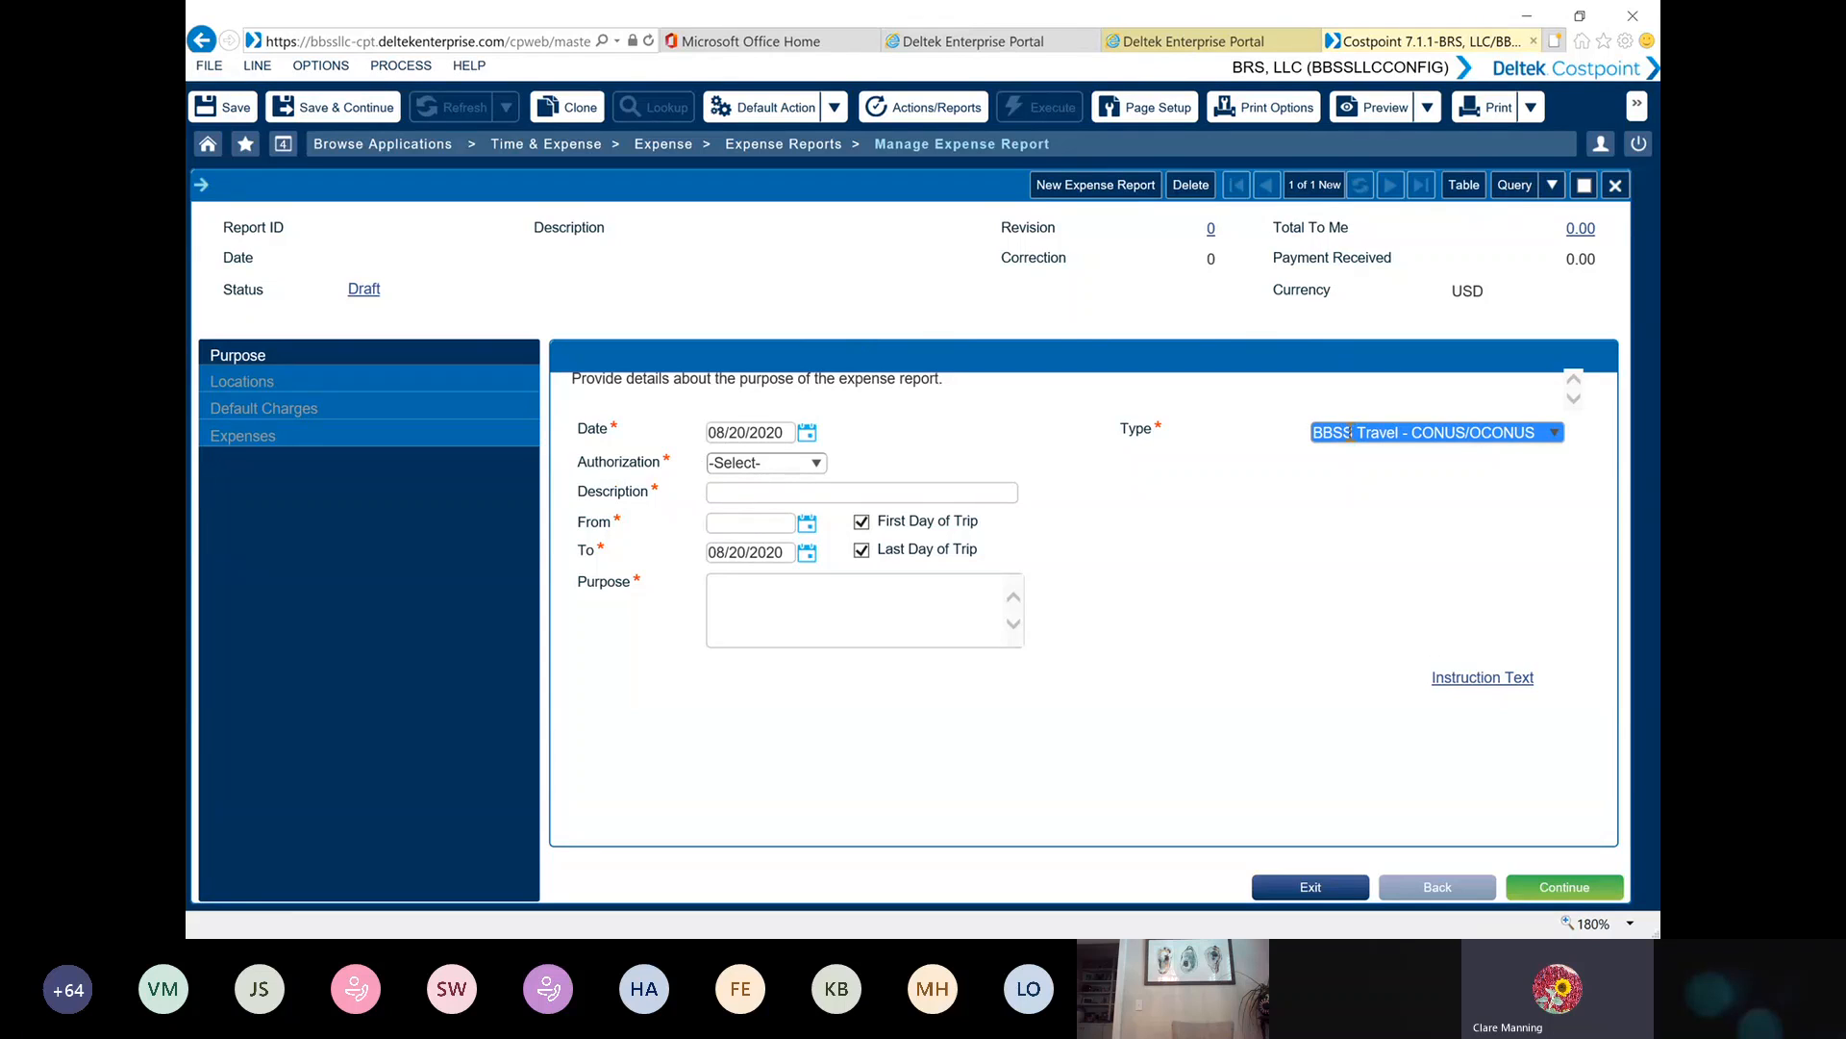
Set the expense report type to BBSS - LOCAL/MISC/VISA EXP and enter TEST as its description
{"action": "left_click", "coordinate": [1555, 433]}
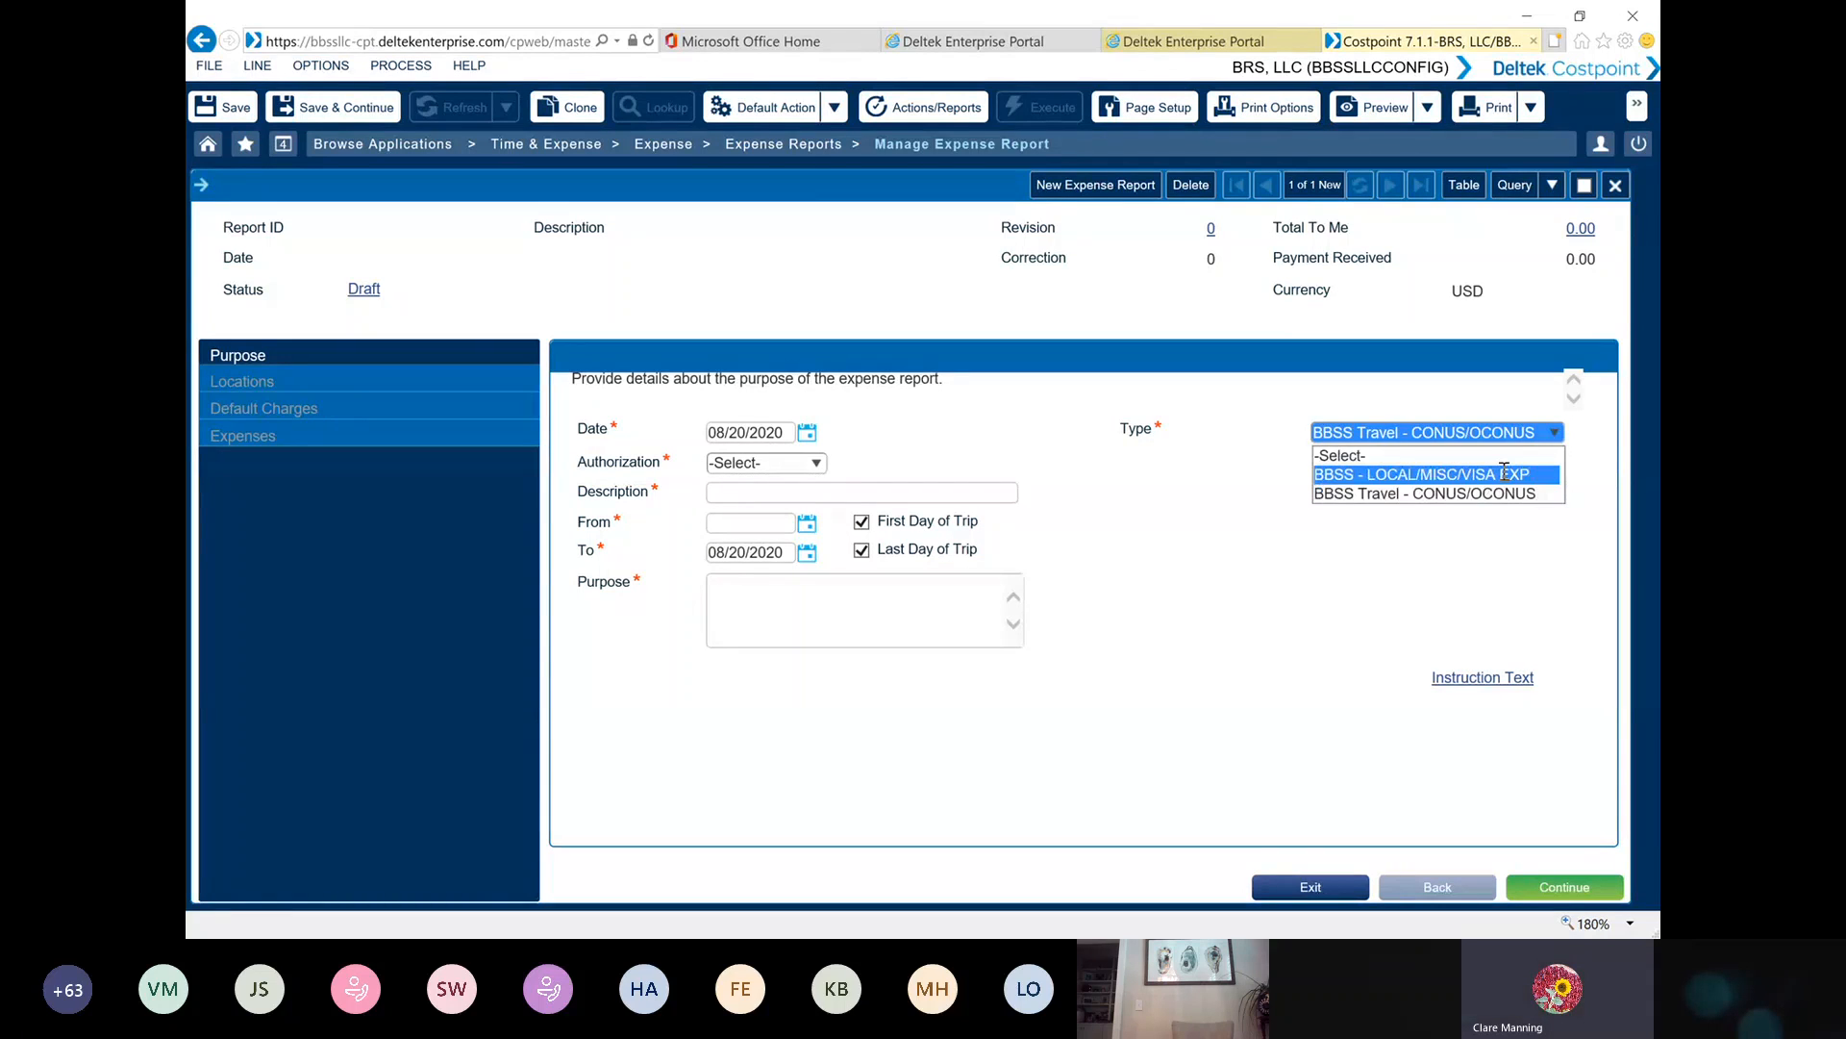
{"action": "left_click", "coordinate": [1505, 473]}
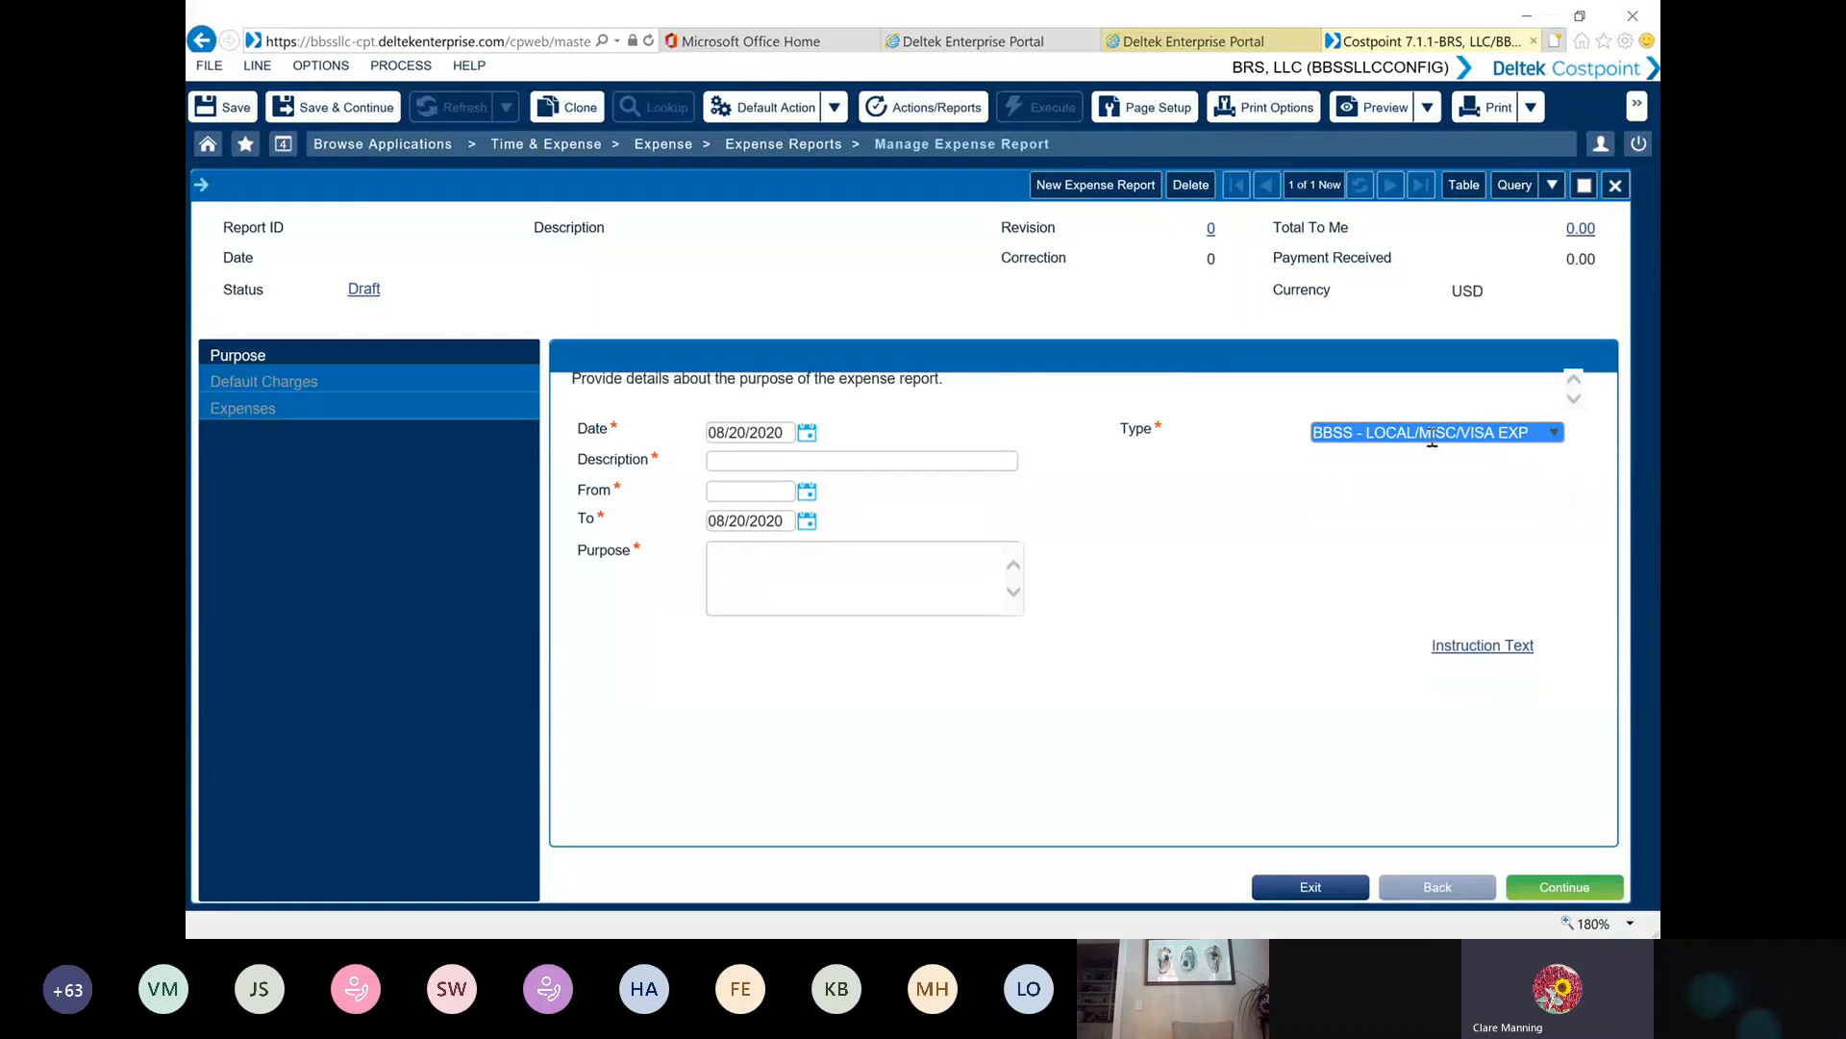
{"action": "left_click", "coordinate": [746, 460]}
{"action": "type", "text": "tet"}
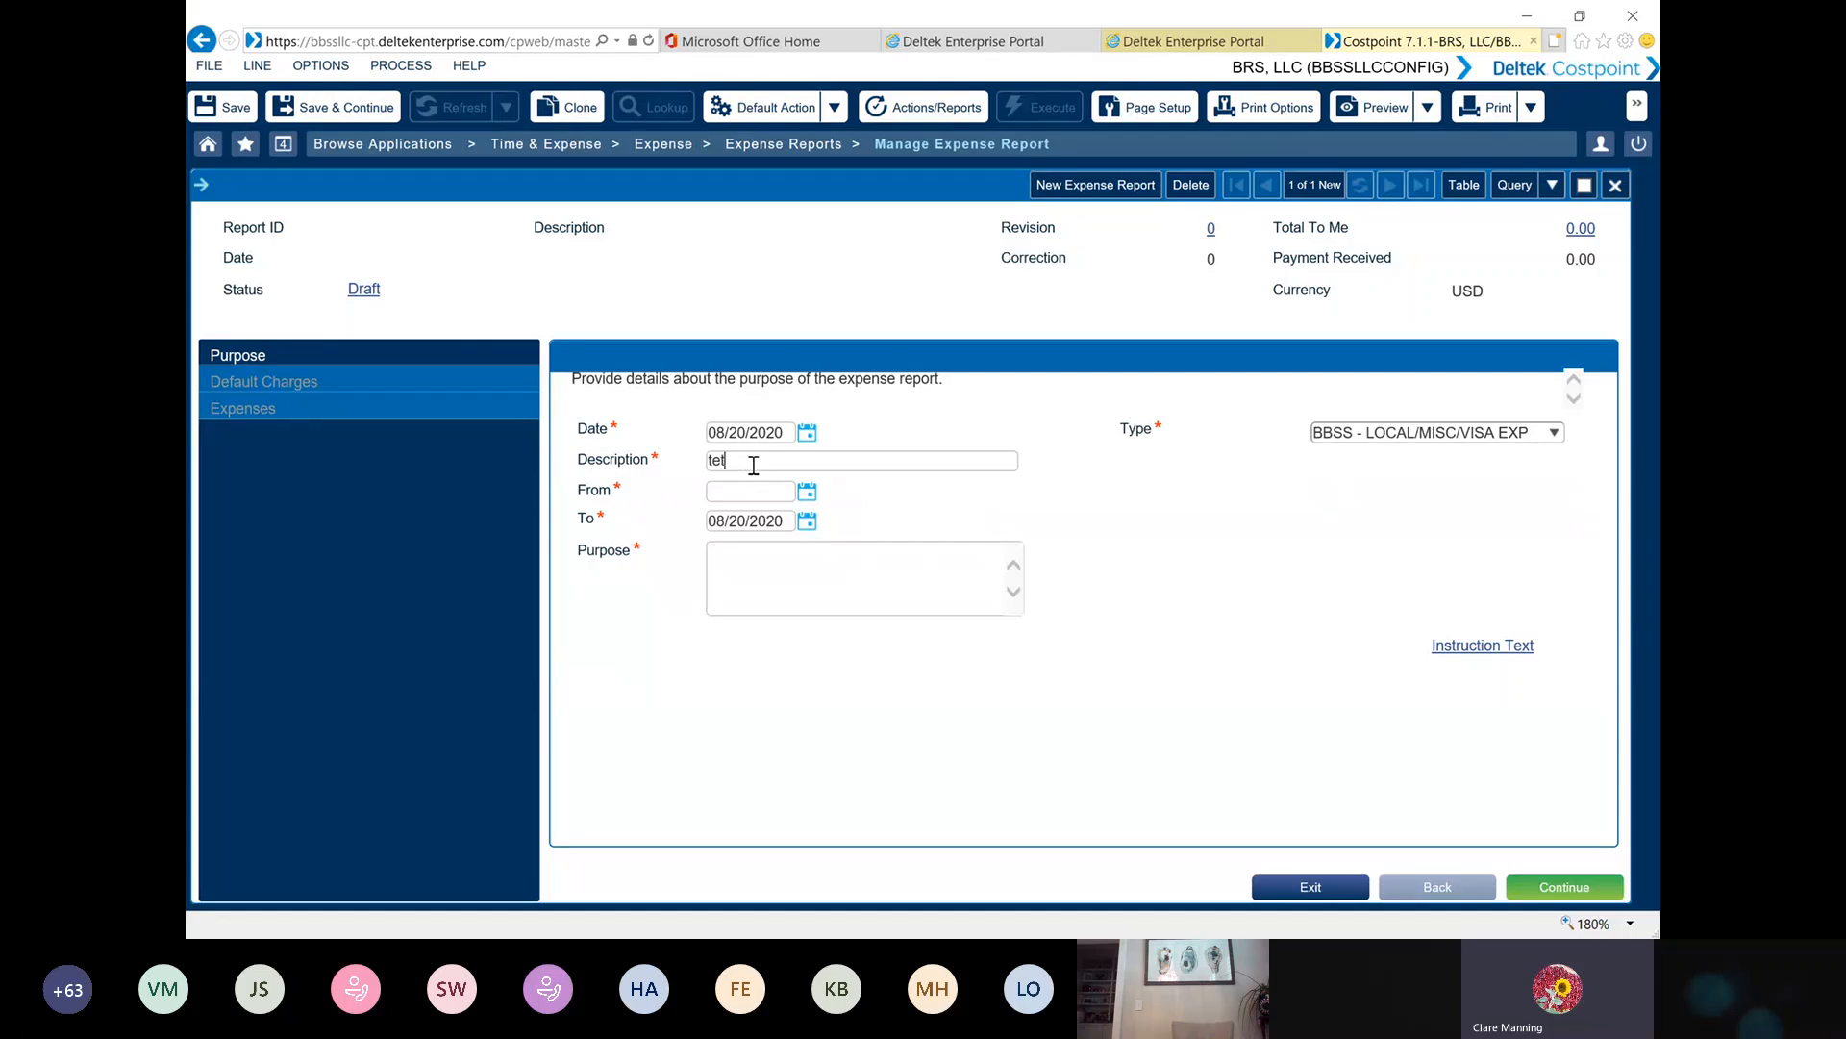
{"action": "key", "text": "BackSpace"}
{"action": "type", "text": "TEST"}
Set the From date to 08/20/2020, enter TEST as the purpose, and continue to the report's default charges
{"action": "left_click", "coordinate": [807, 492]}
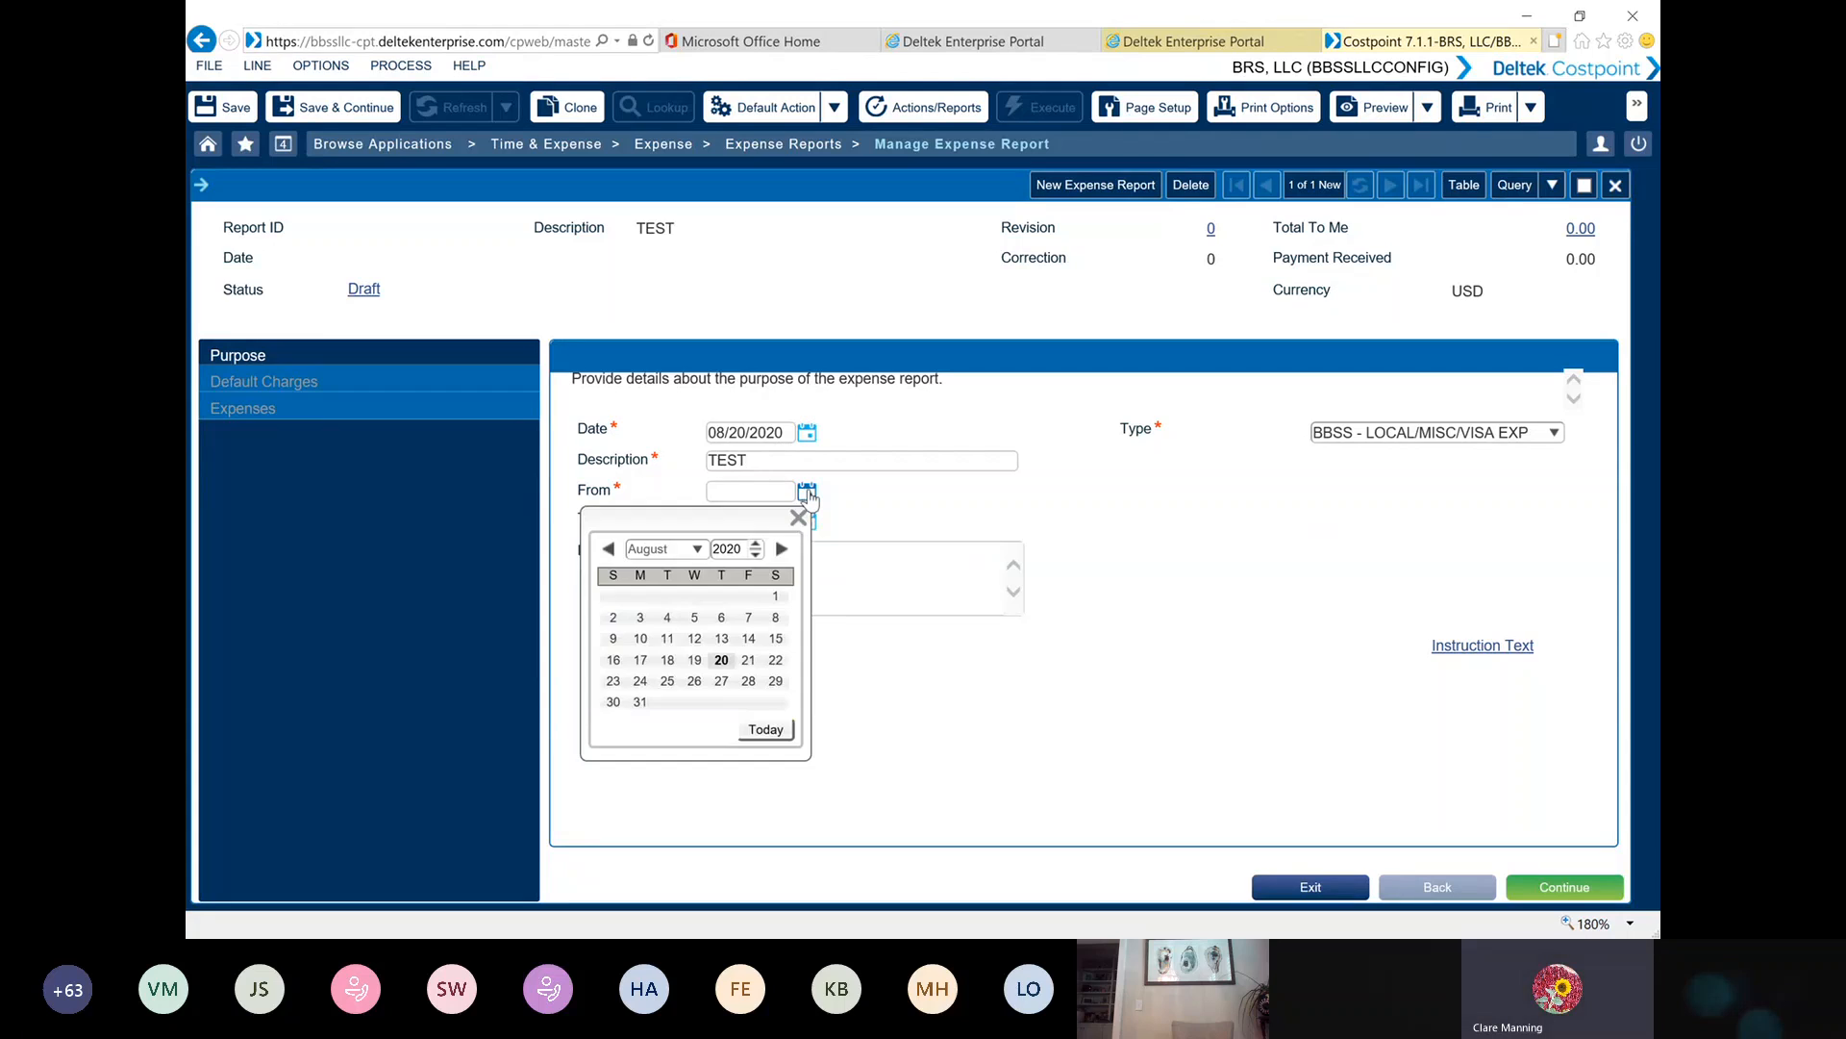
{"action": "left_click", "coordinate": [748, 660]}
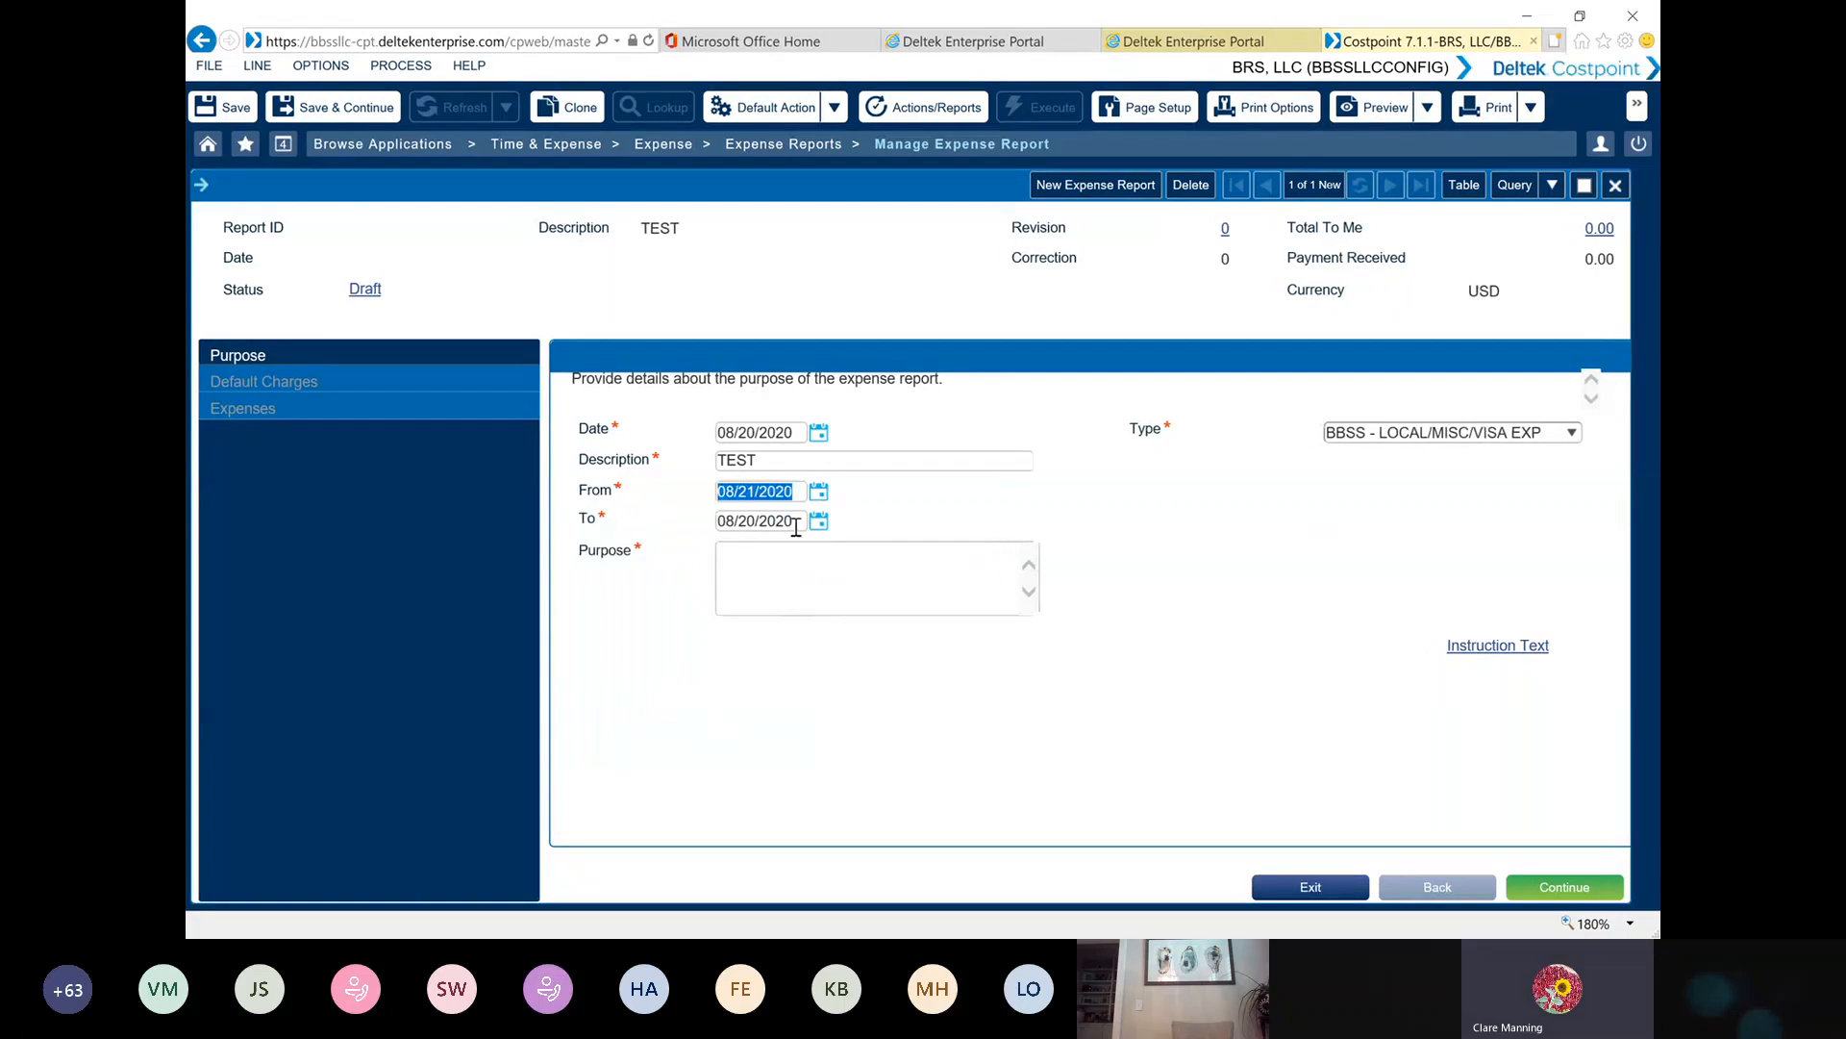
{"action": "left_click", "coordinate": [819, 491]}
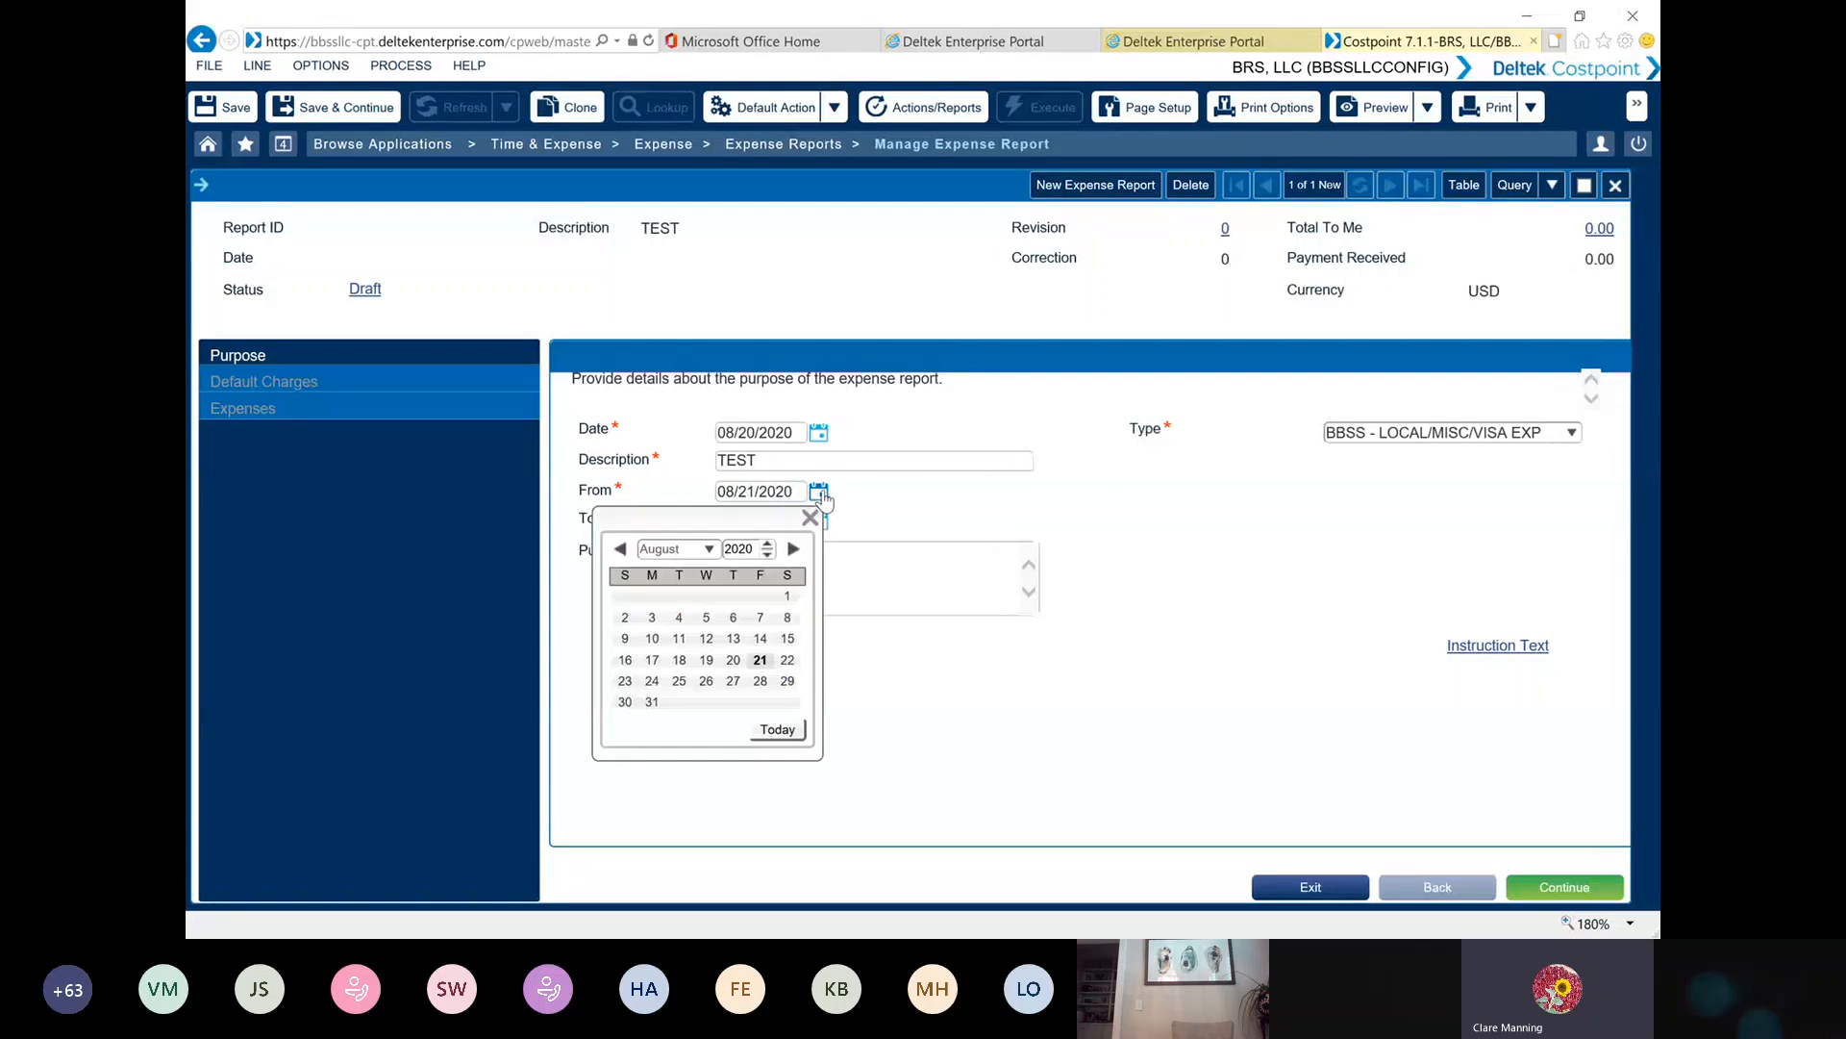
{"action": "left_click", "coordinate": [733, 659]}
{"action": "left_click", "coordinate": [743, 565]}
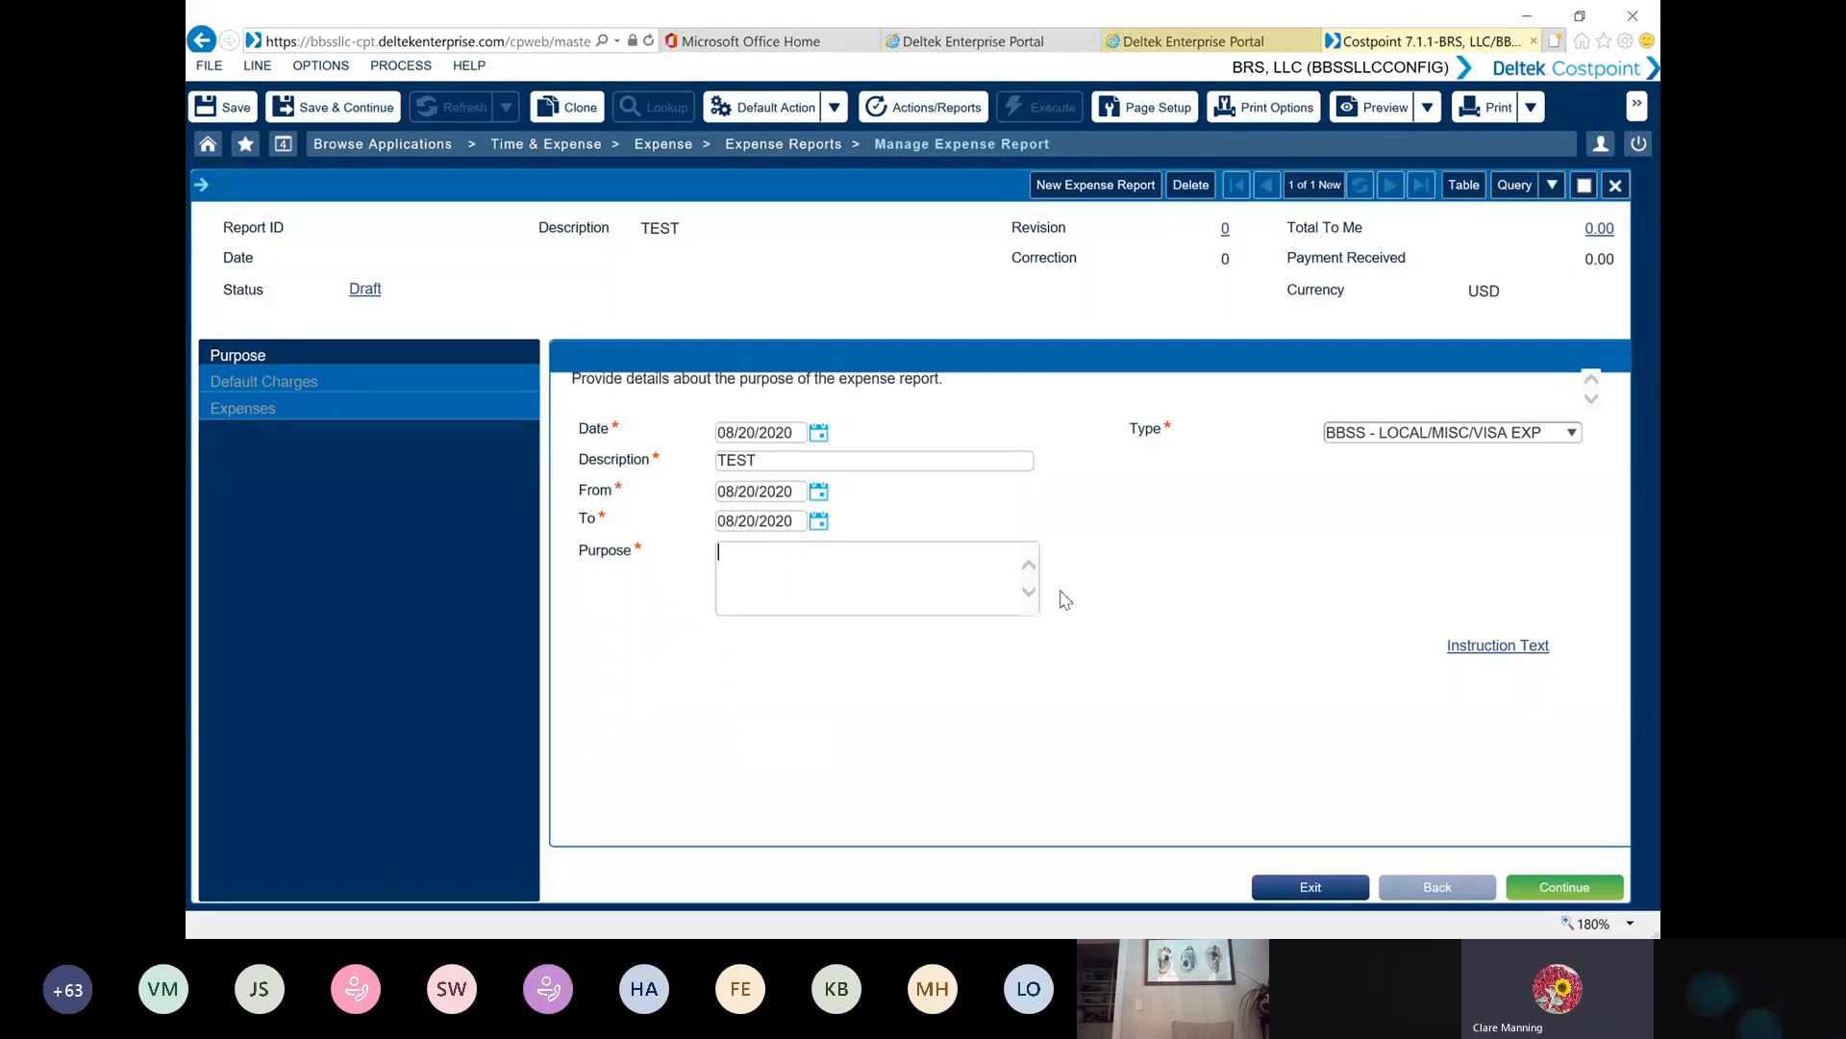
{"action": "type", "text": "TEST"}
{"action": "left_click", "coordinate": [1568, 887]}
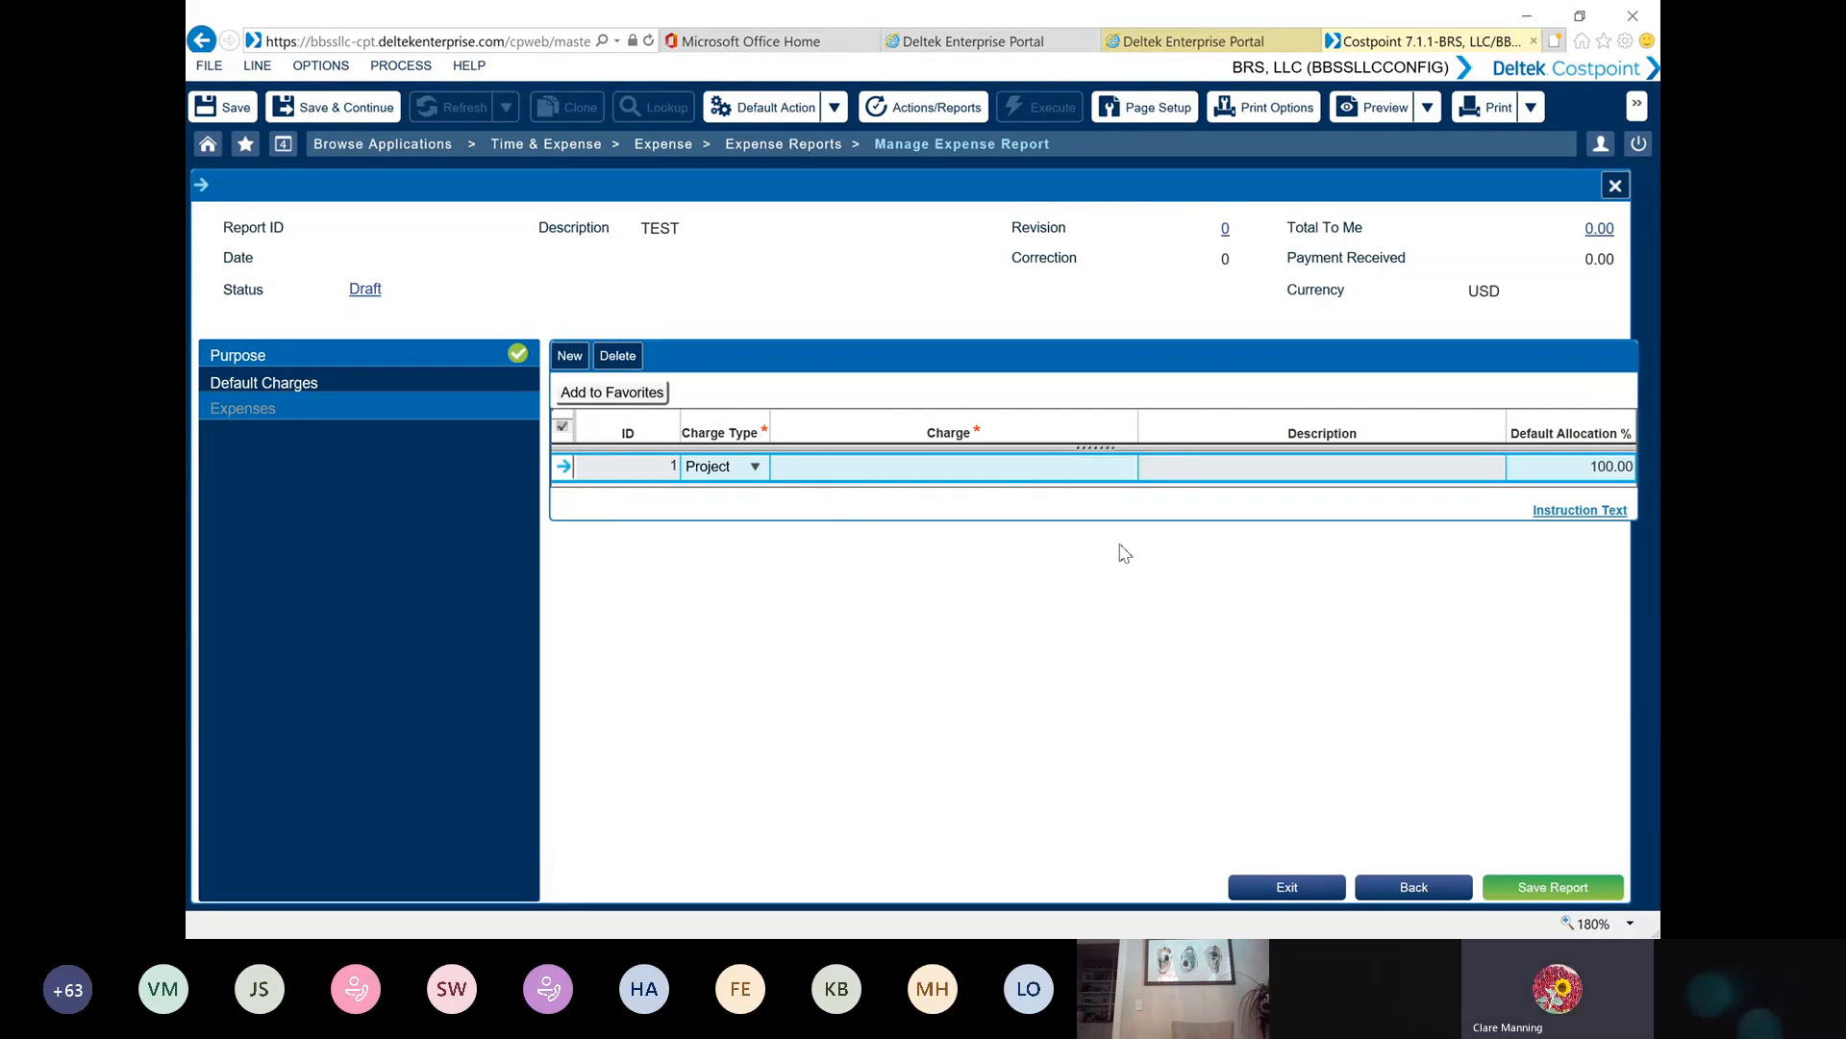
Look up a project charge for the default charge line by querying all charges without criteria, then cancel the lookup
{"action": "left_click", "coordinate": [790, 466]}
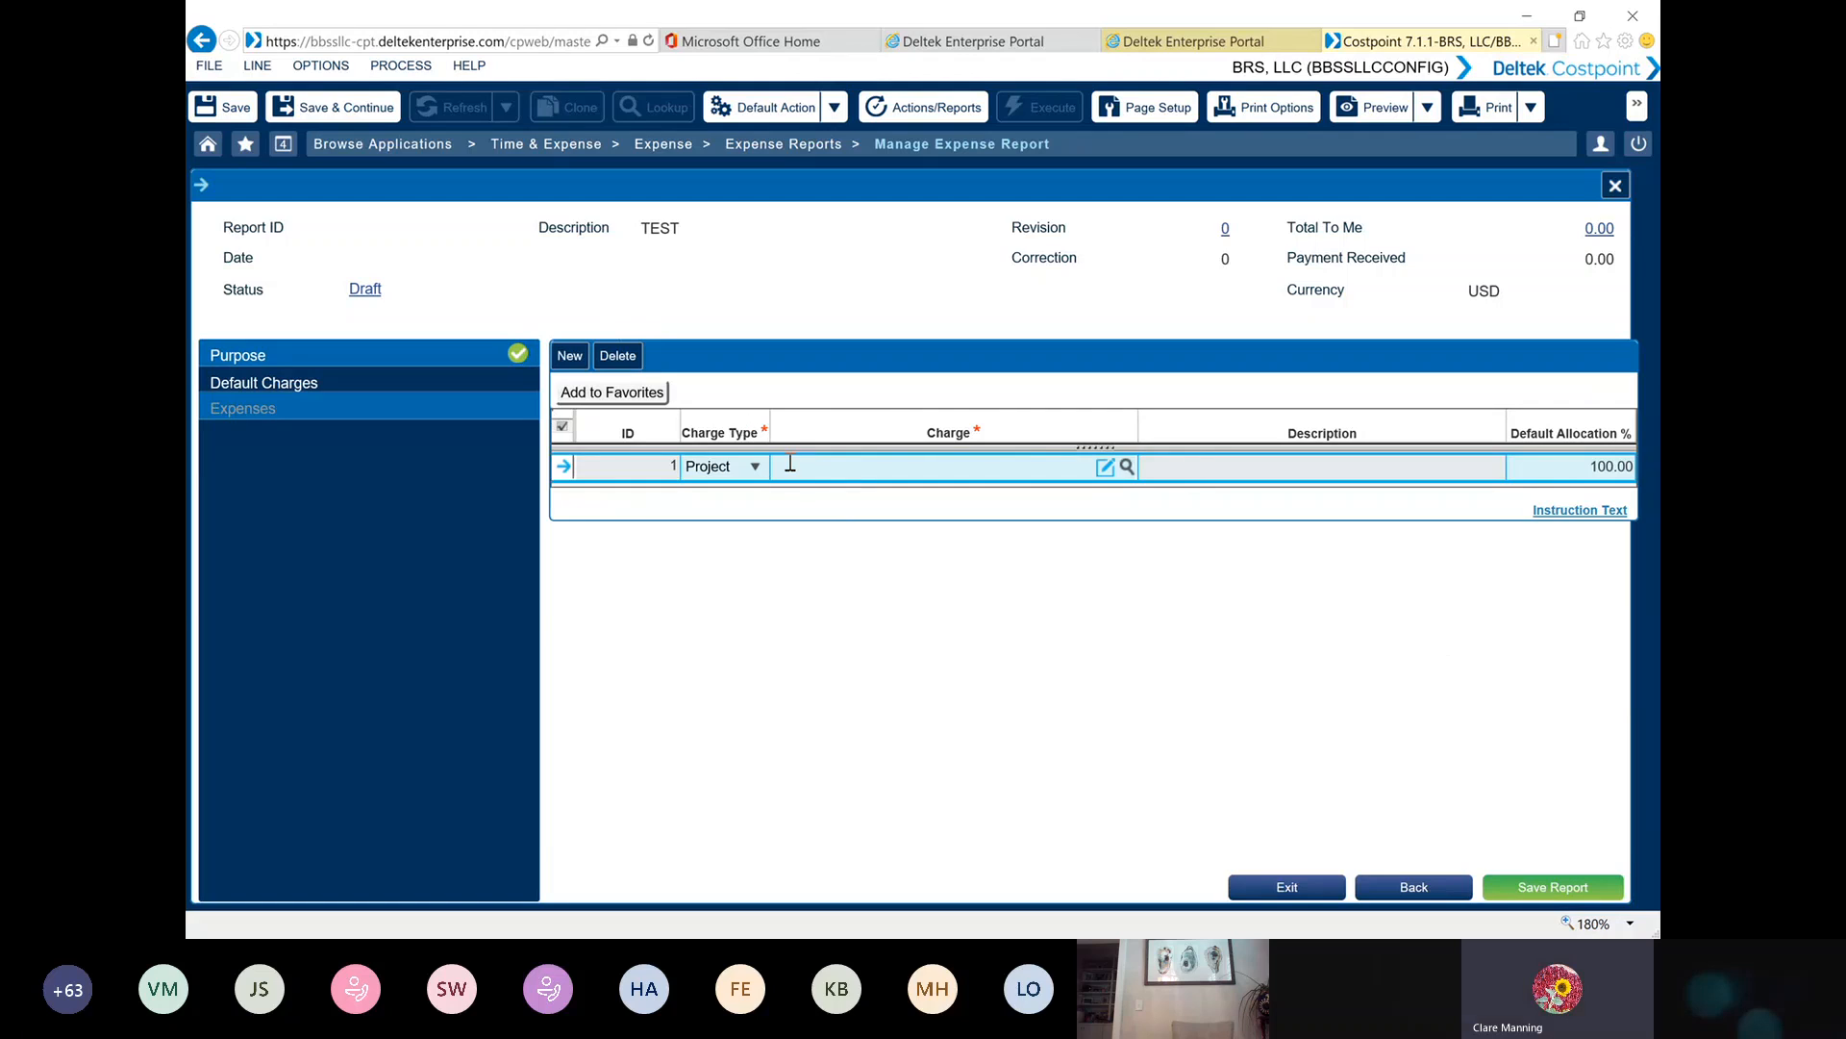
{"action": "left_click", "coordinate": [1127, 466]}
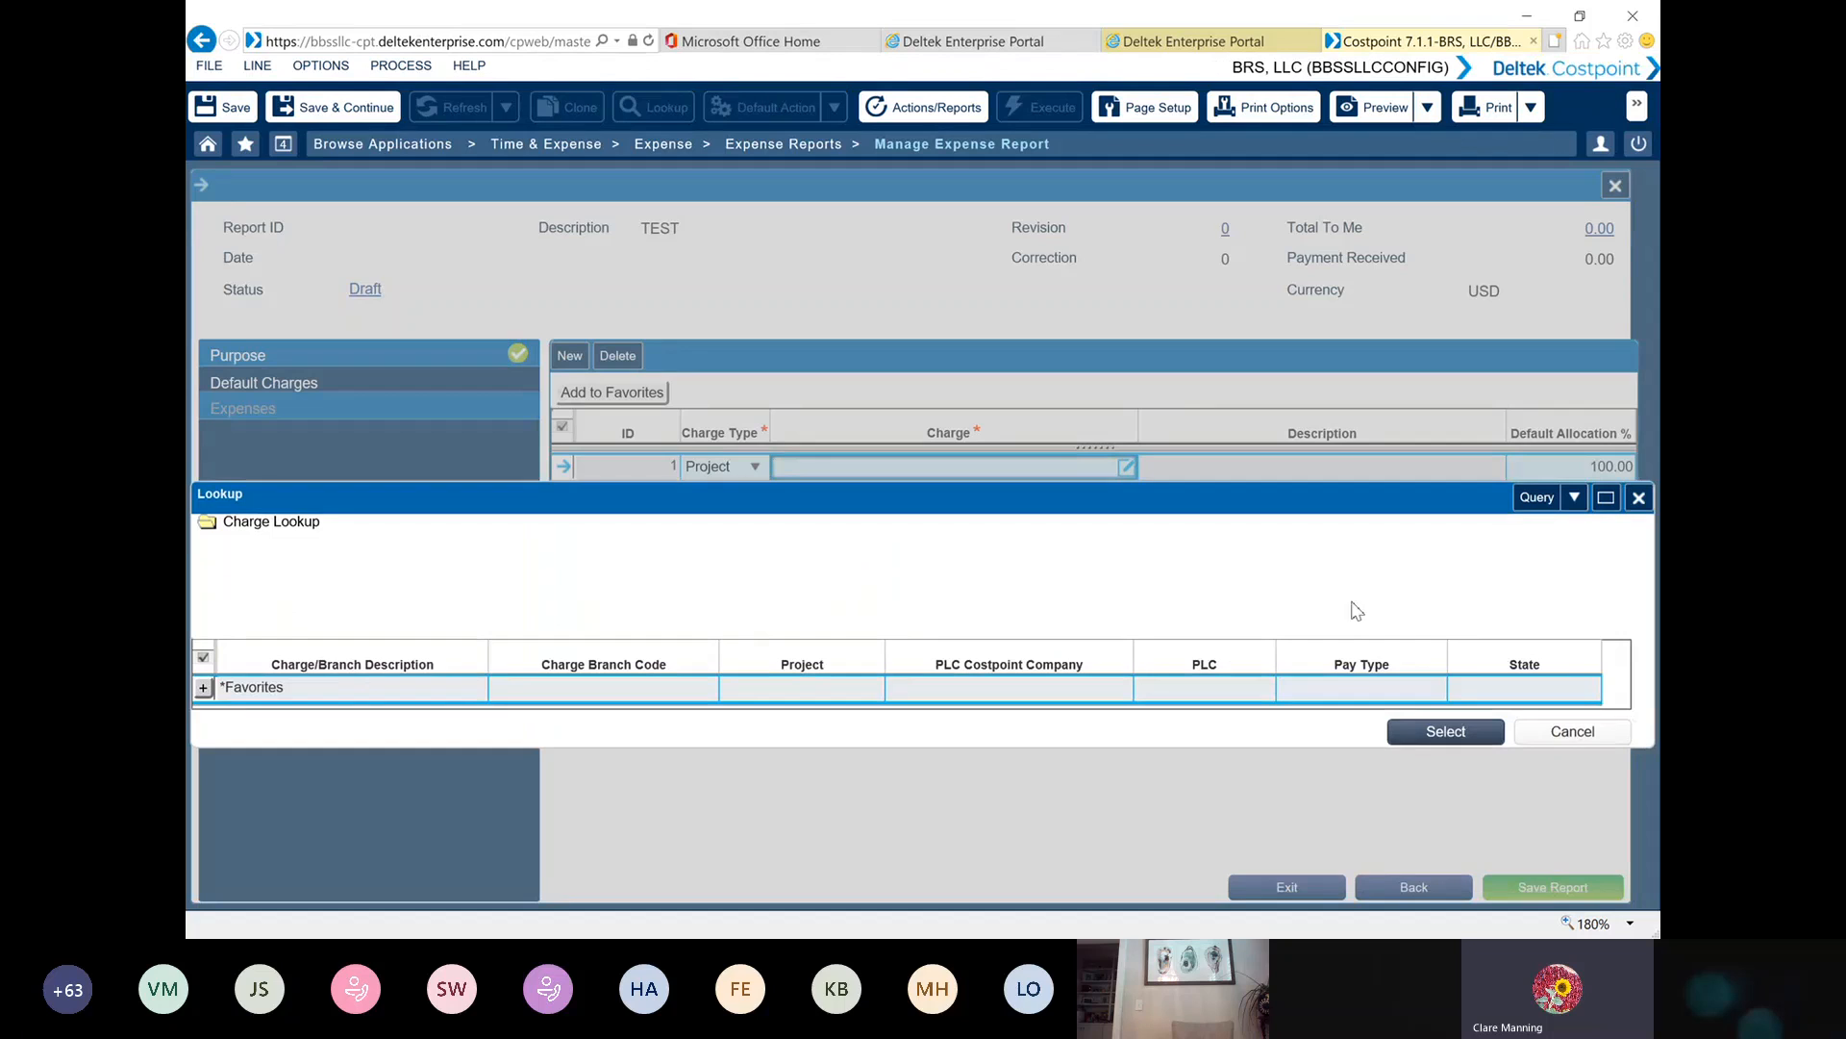
{"action": "left_click", "coordinate": [1539, 506]}
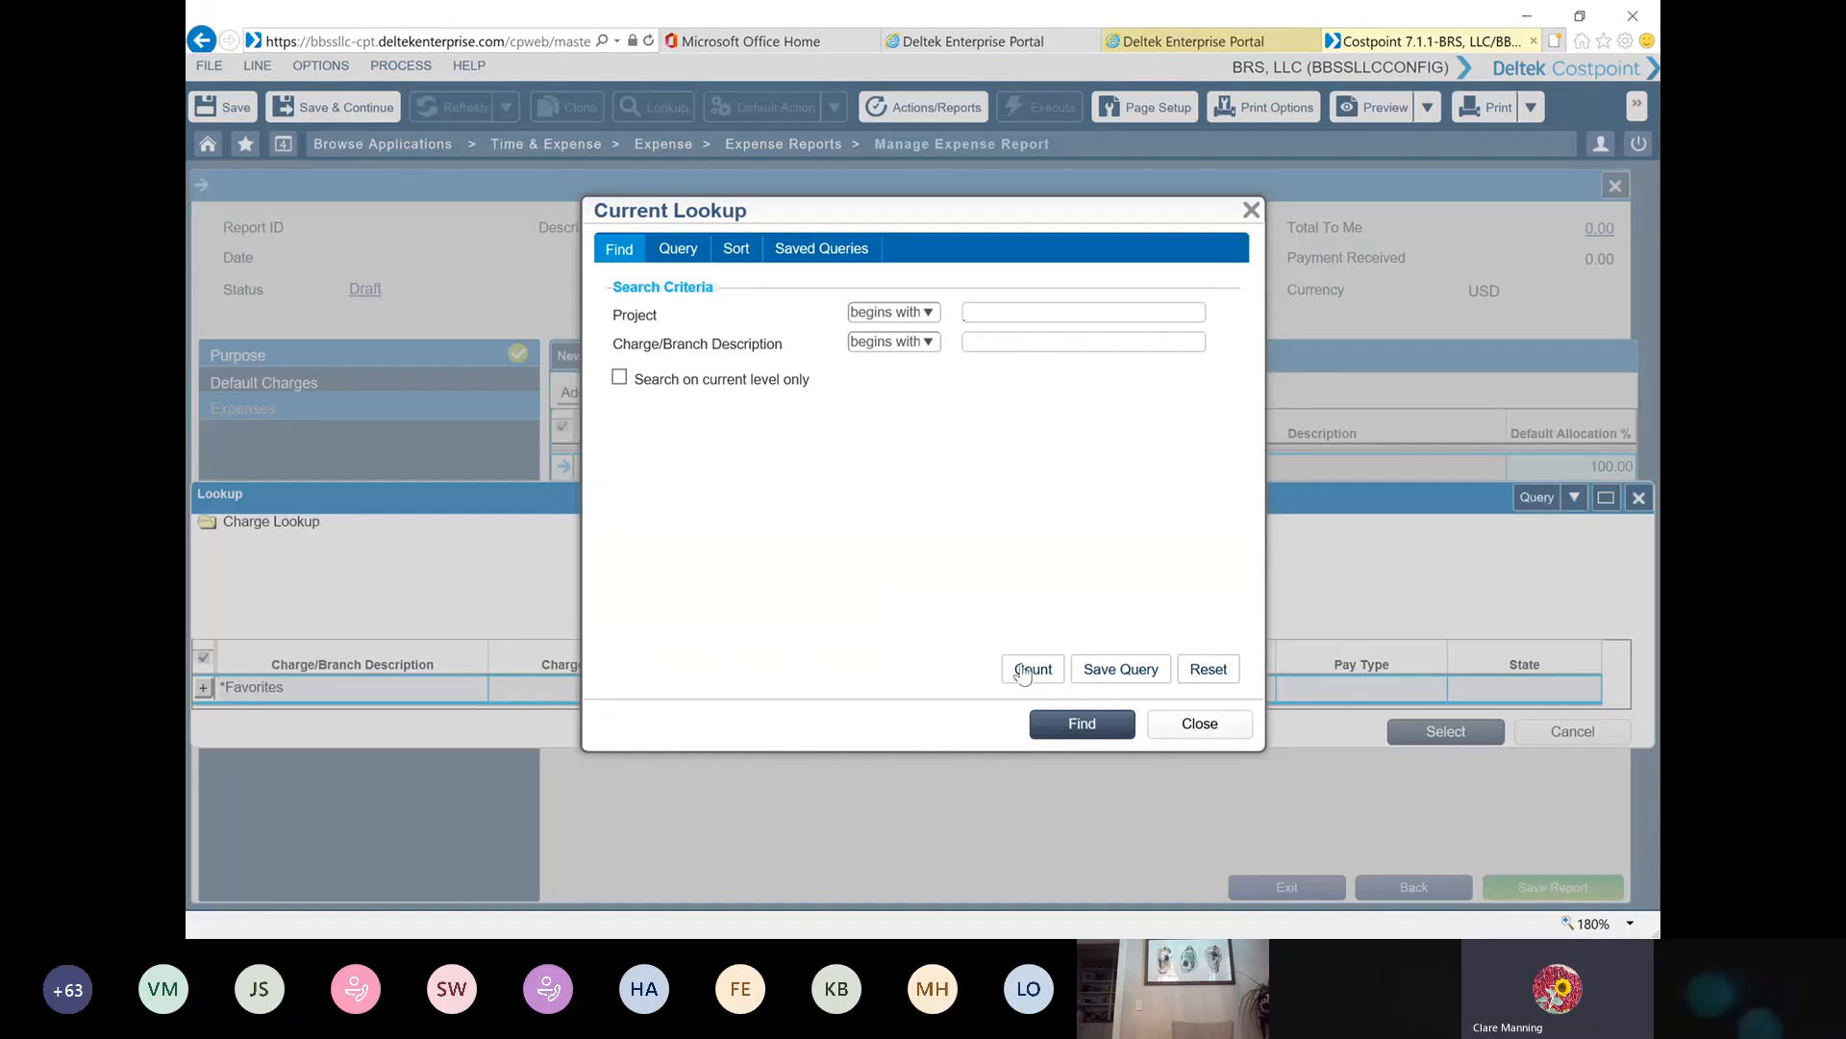
{"action": "left_click", "coordinate": [1079, 723]}
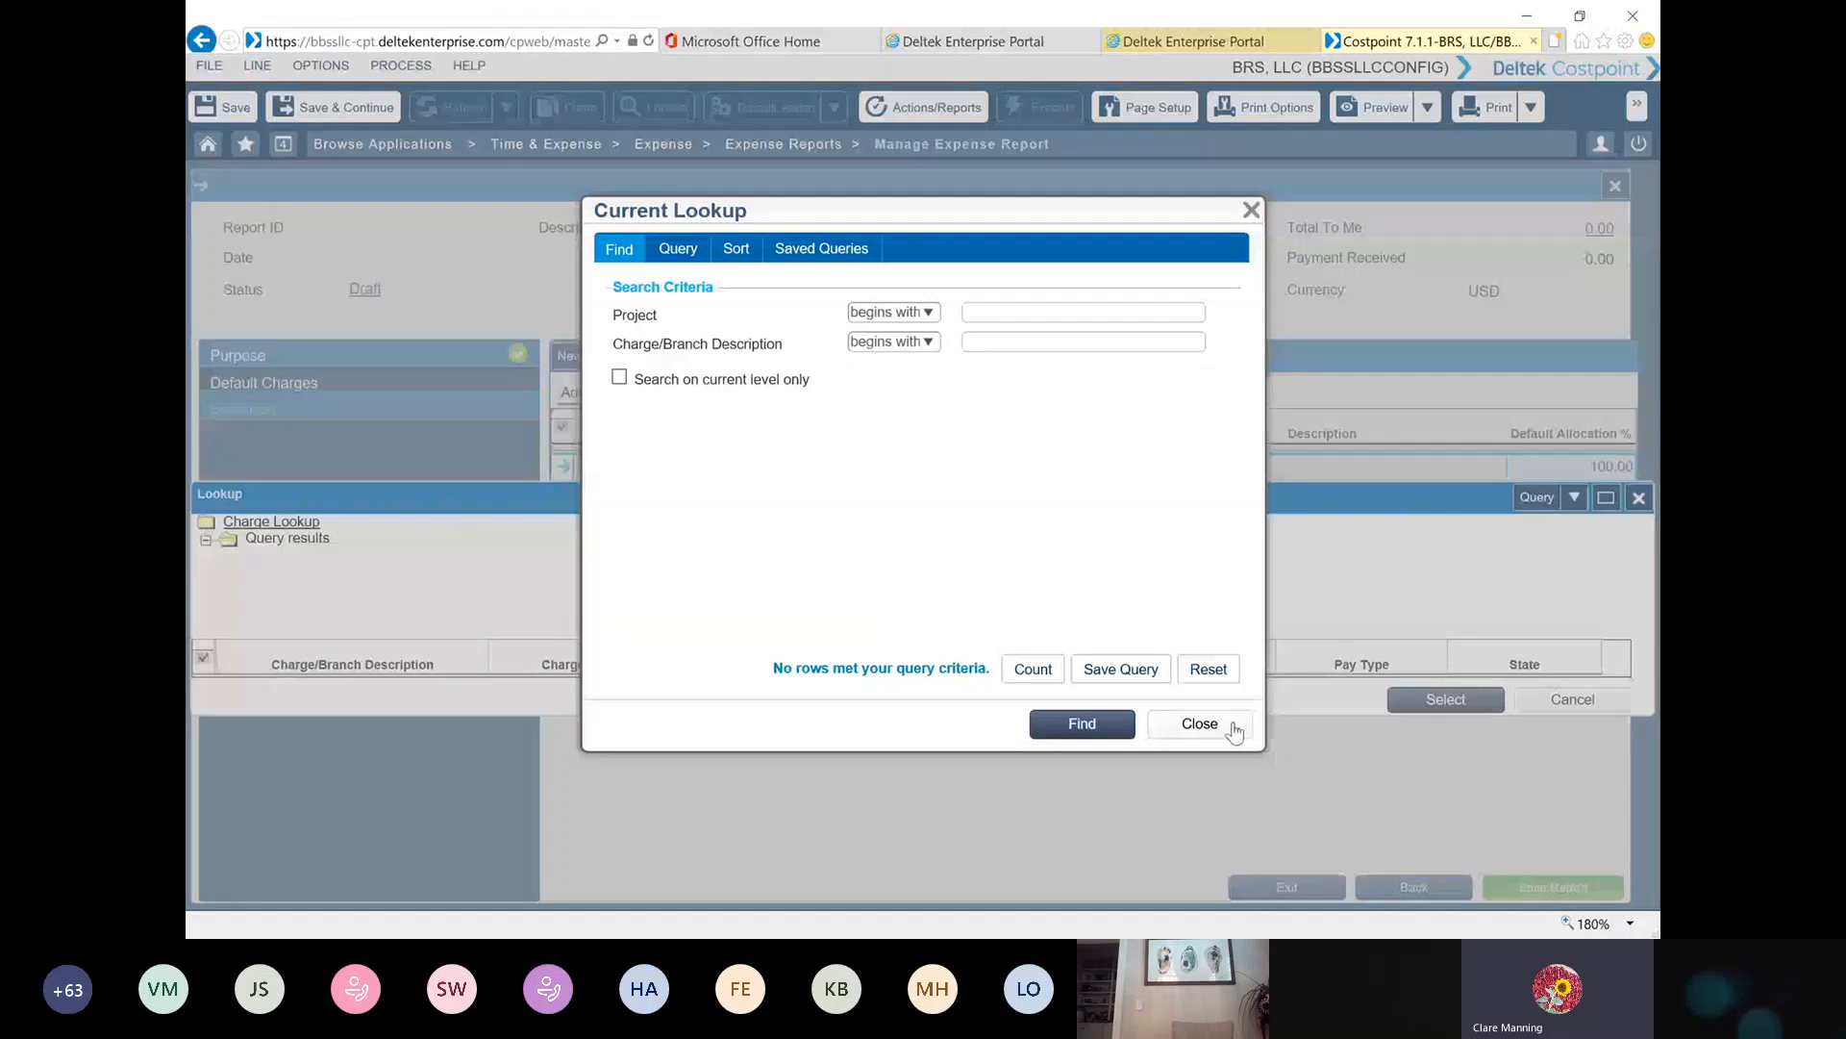
{"action": "left_click", "coordinate": [1199, 723]}
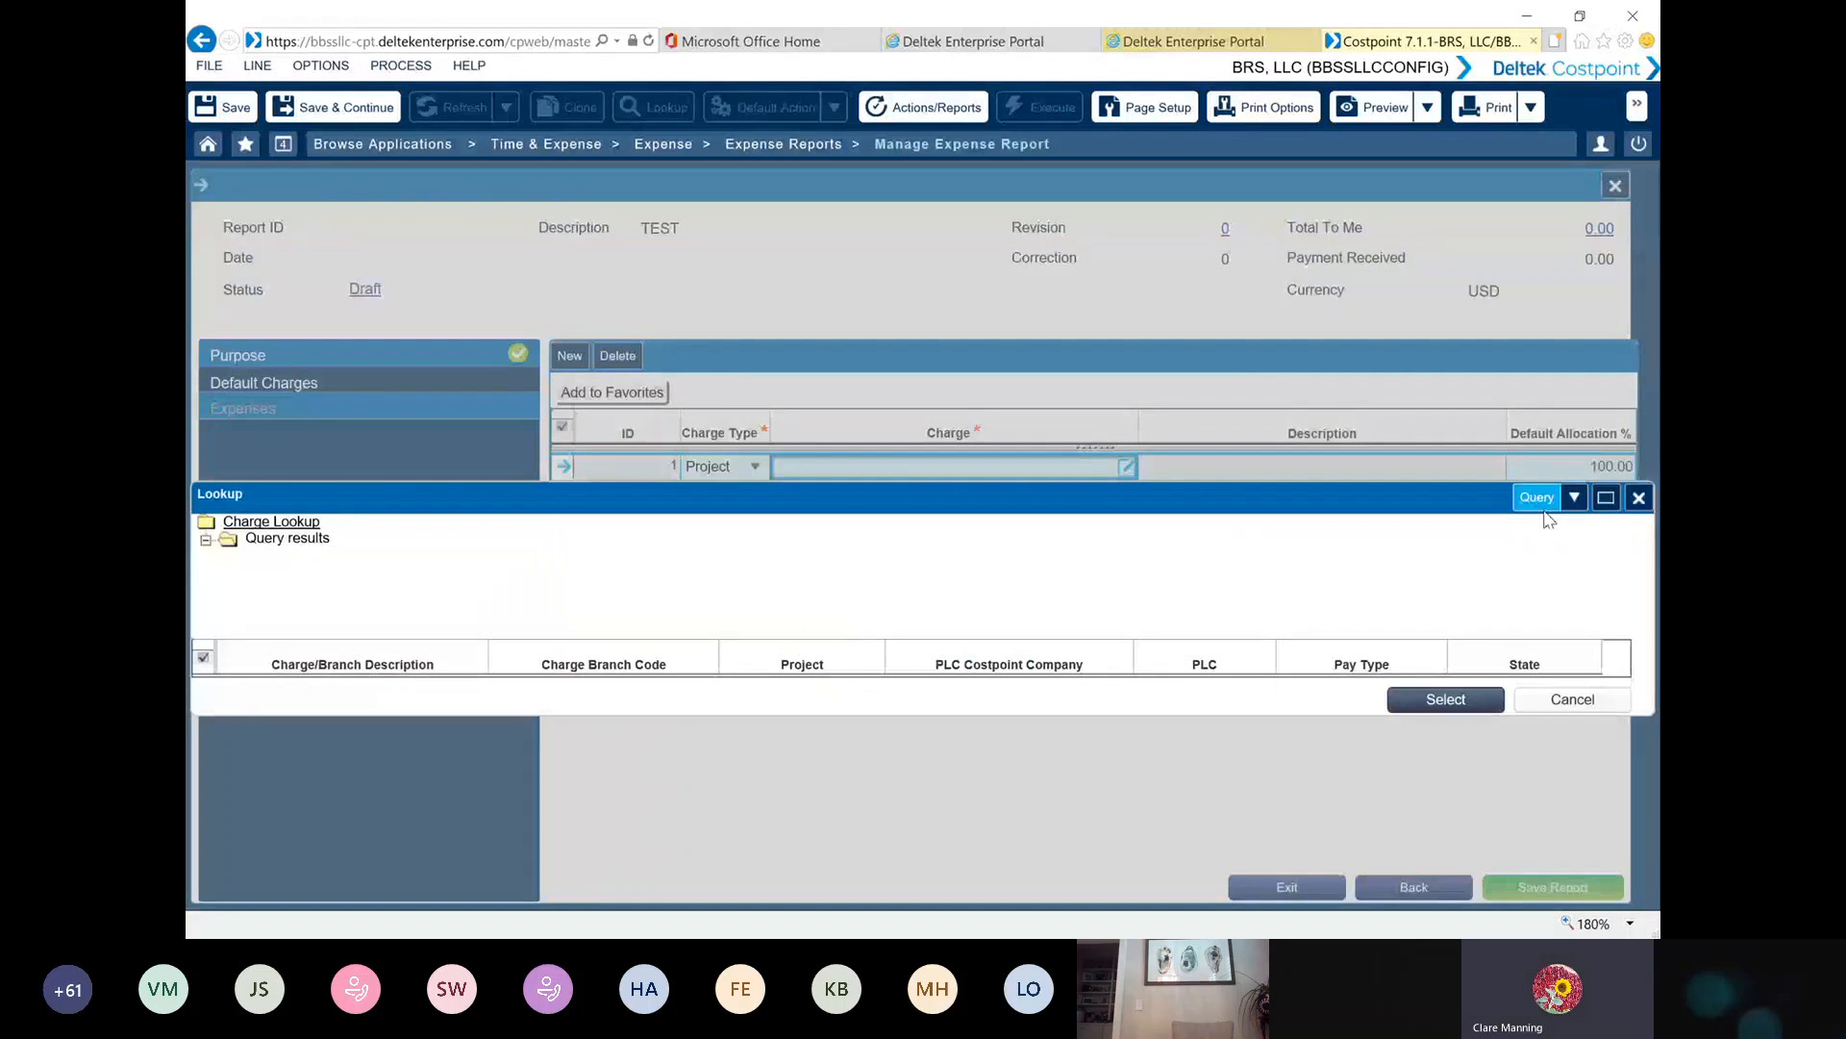
{"action": "left_click", "coordinate": [1538, 508]}
{"action": "left_click", "coordinate": [1033, 671]}
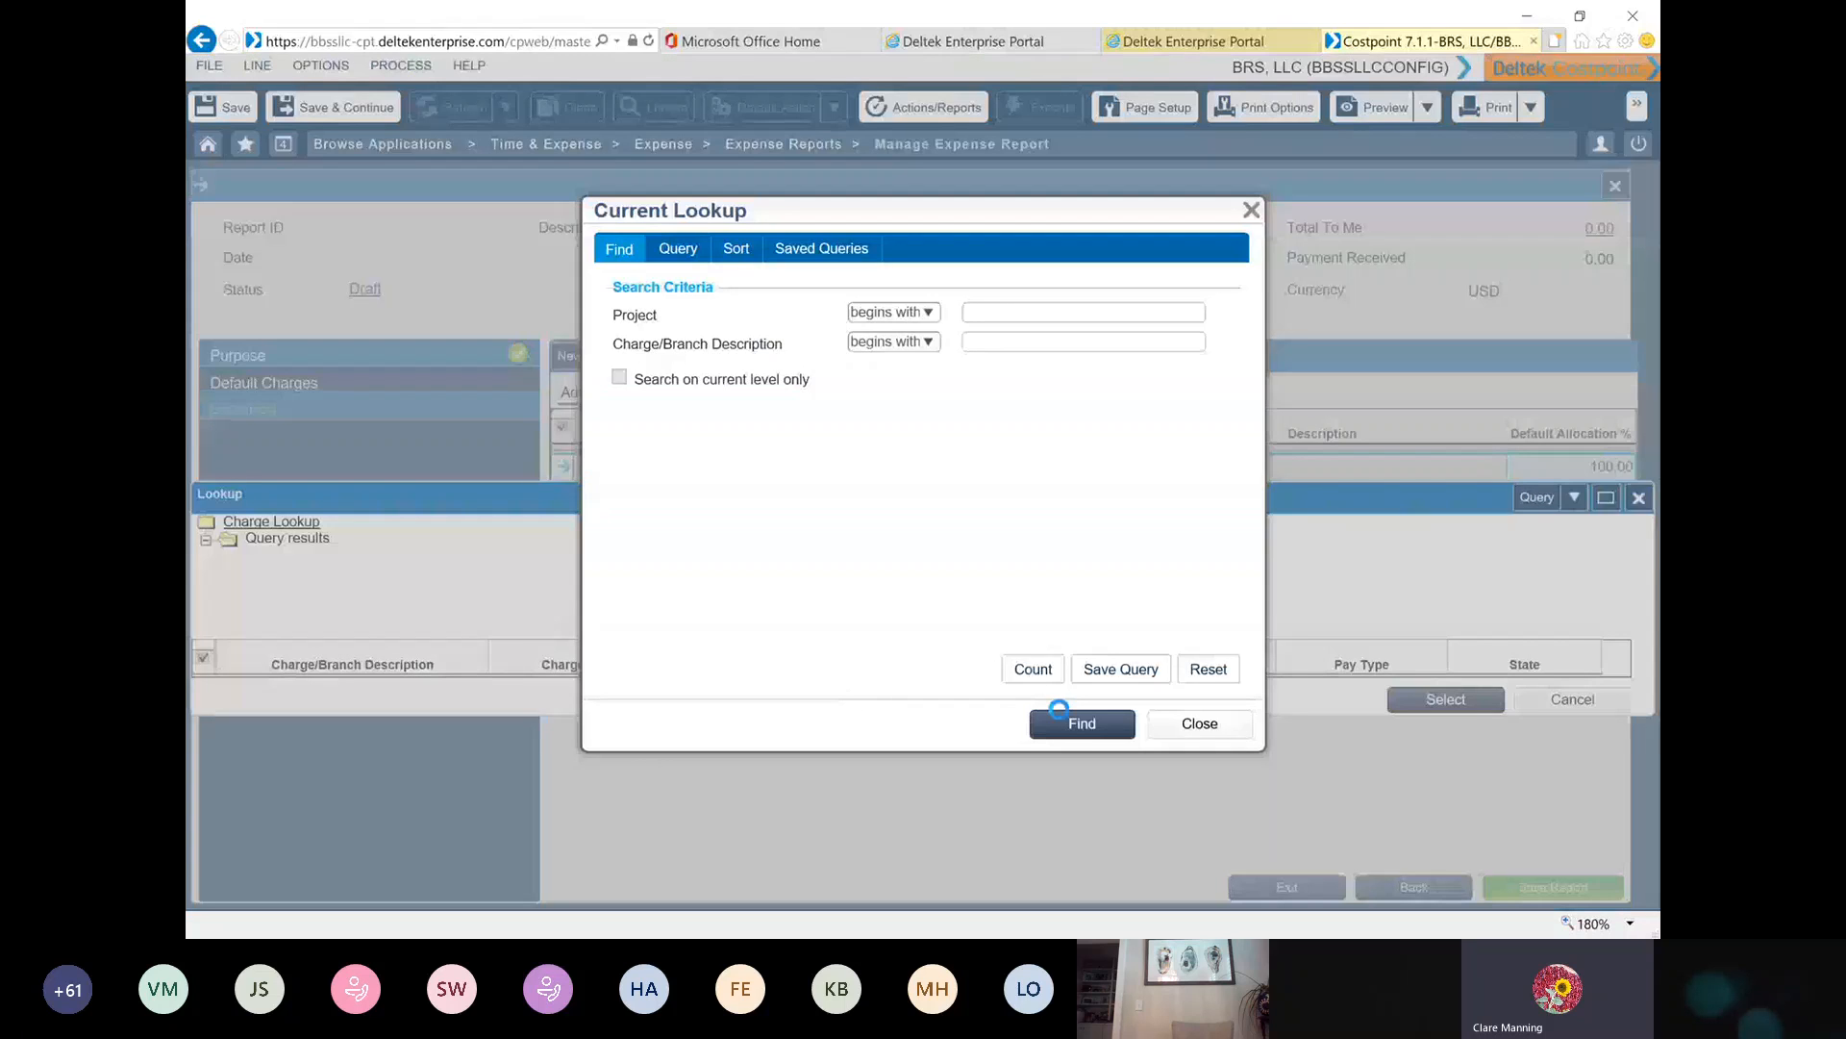
{"action": "left_click", "coordinate": [1078, 725]}
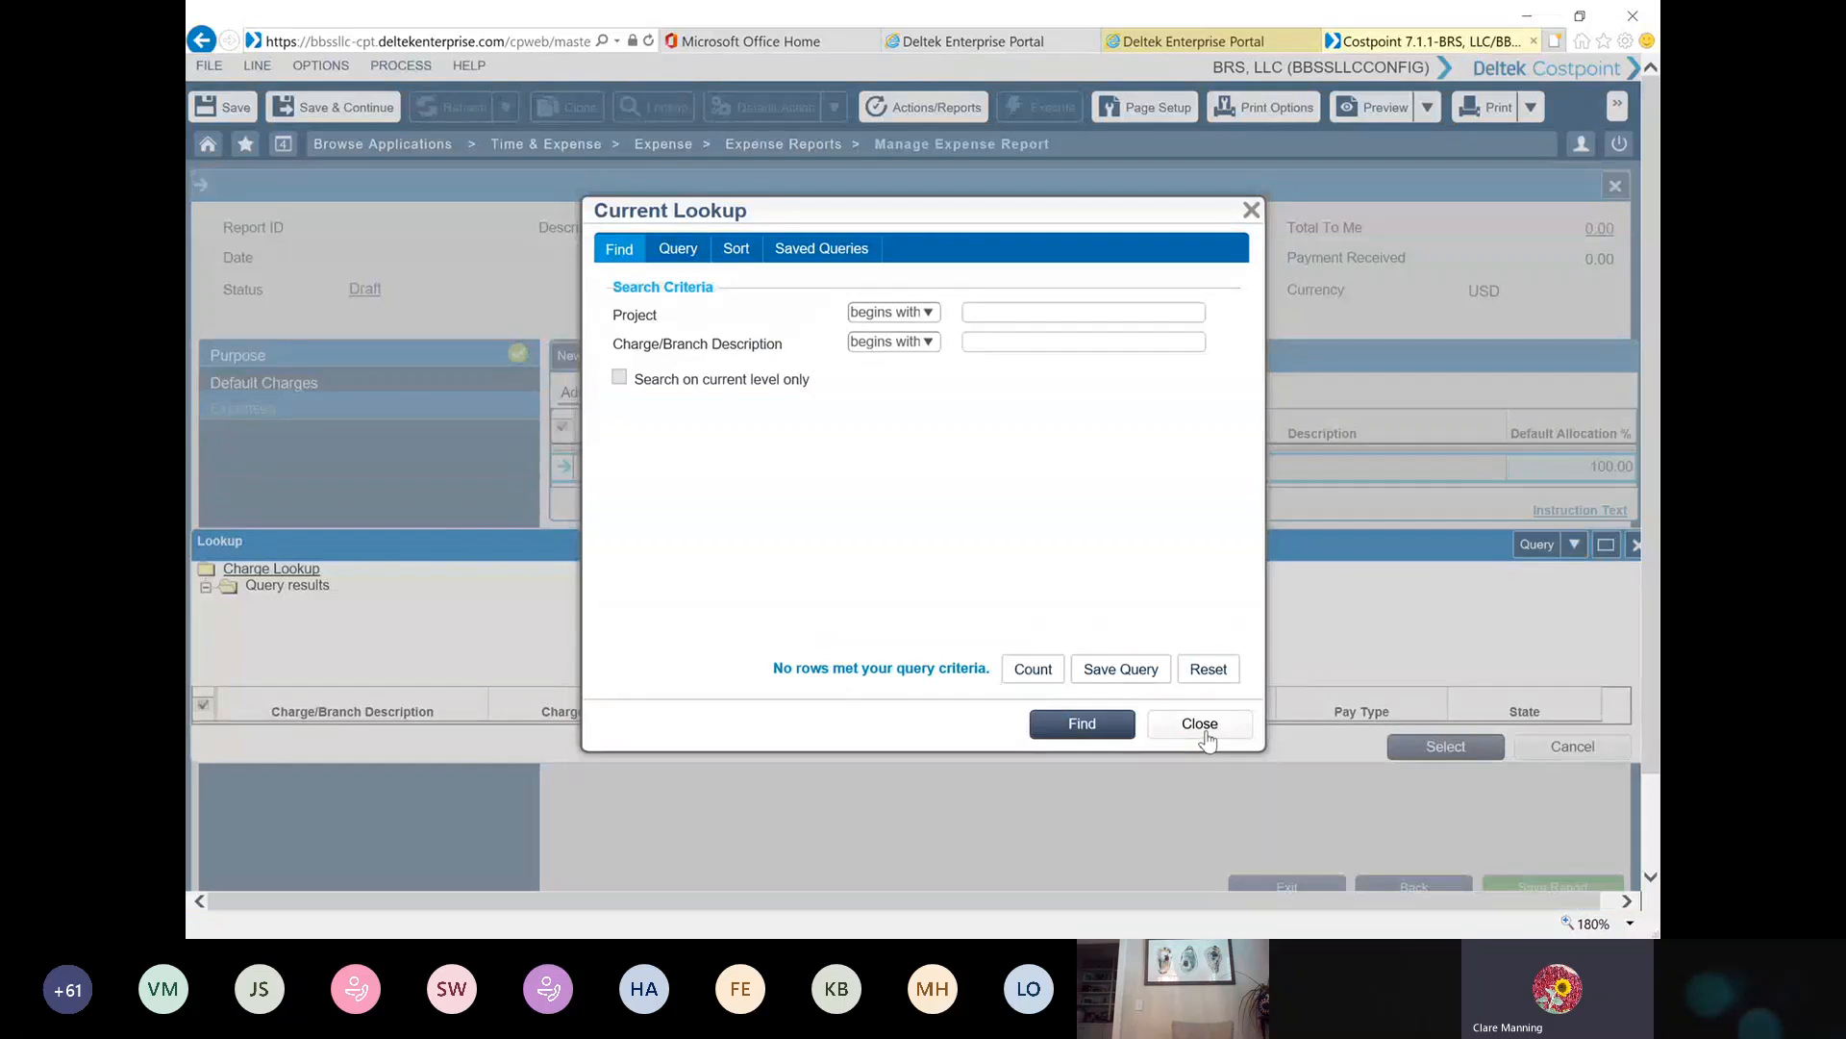
{"action": "left_click", "coordinate": [1204, 733]}
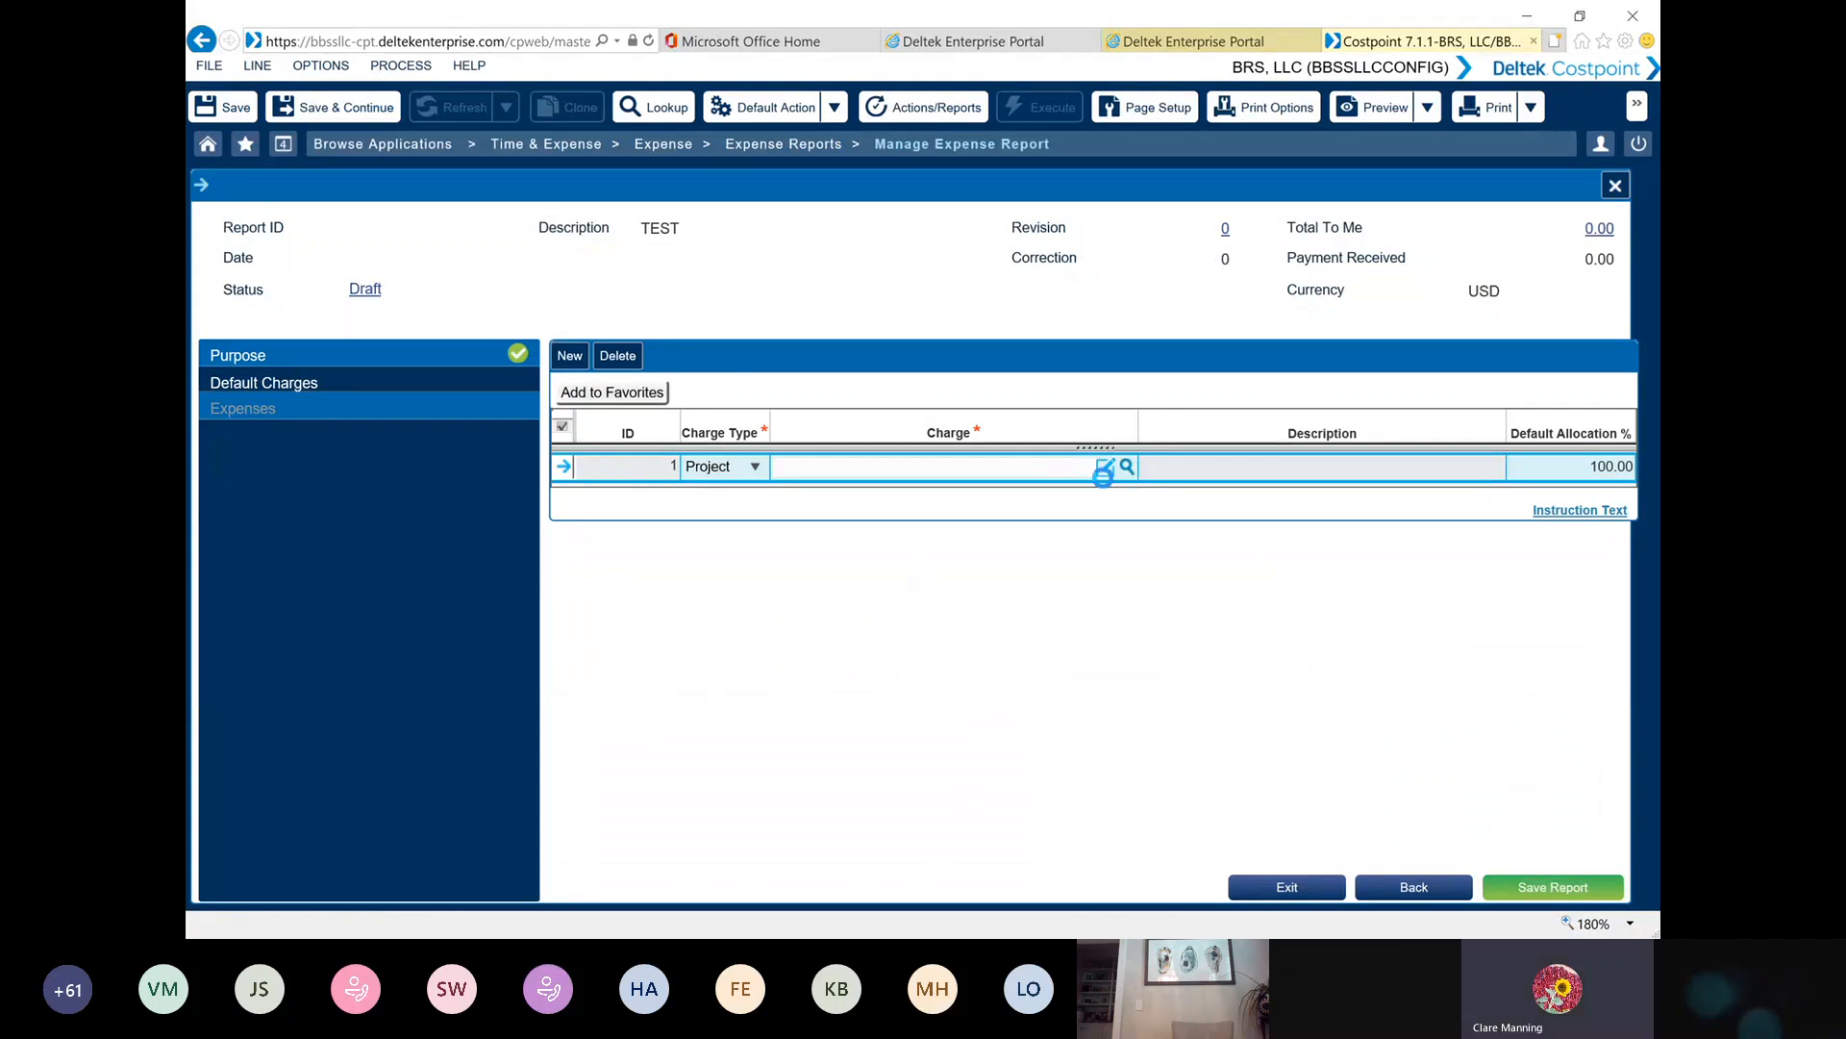
{"action": "left_click", "coordinate": [1104, 470]}
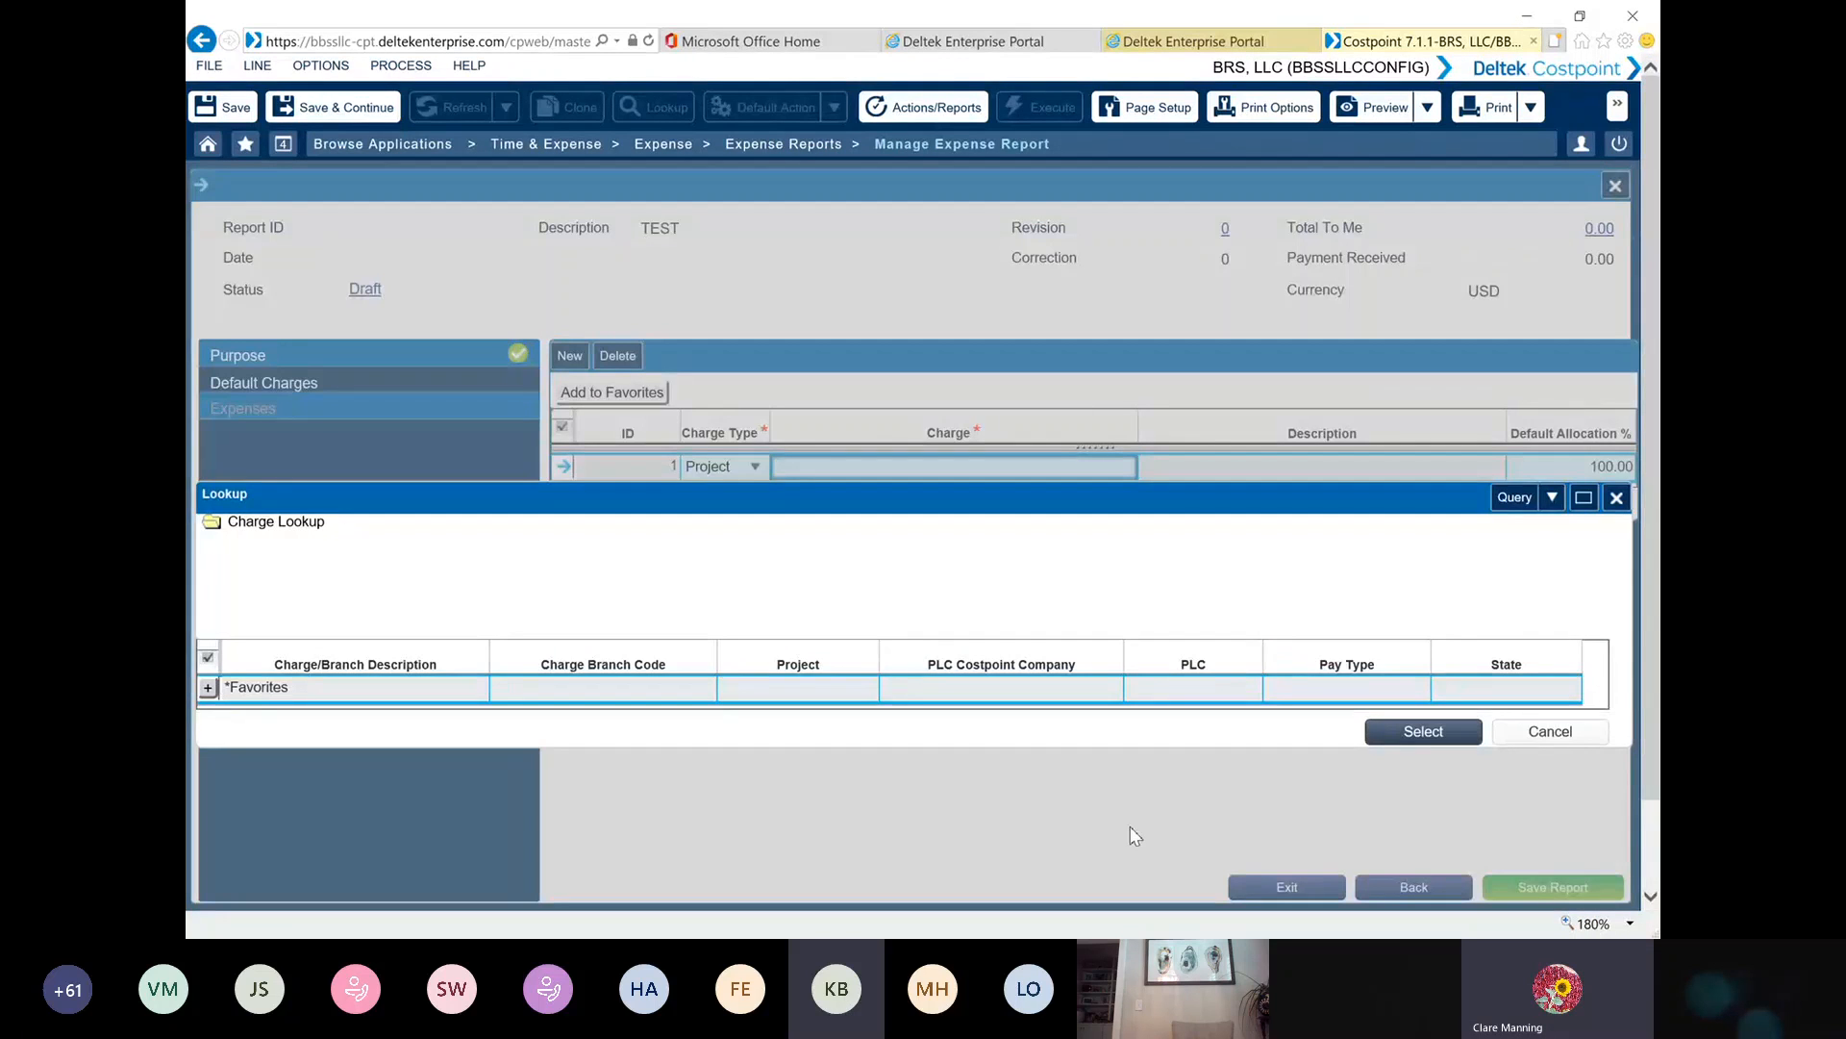
{"action": "left_click", "coordinate": [1551, 732]}
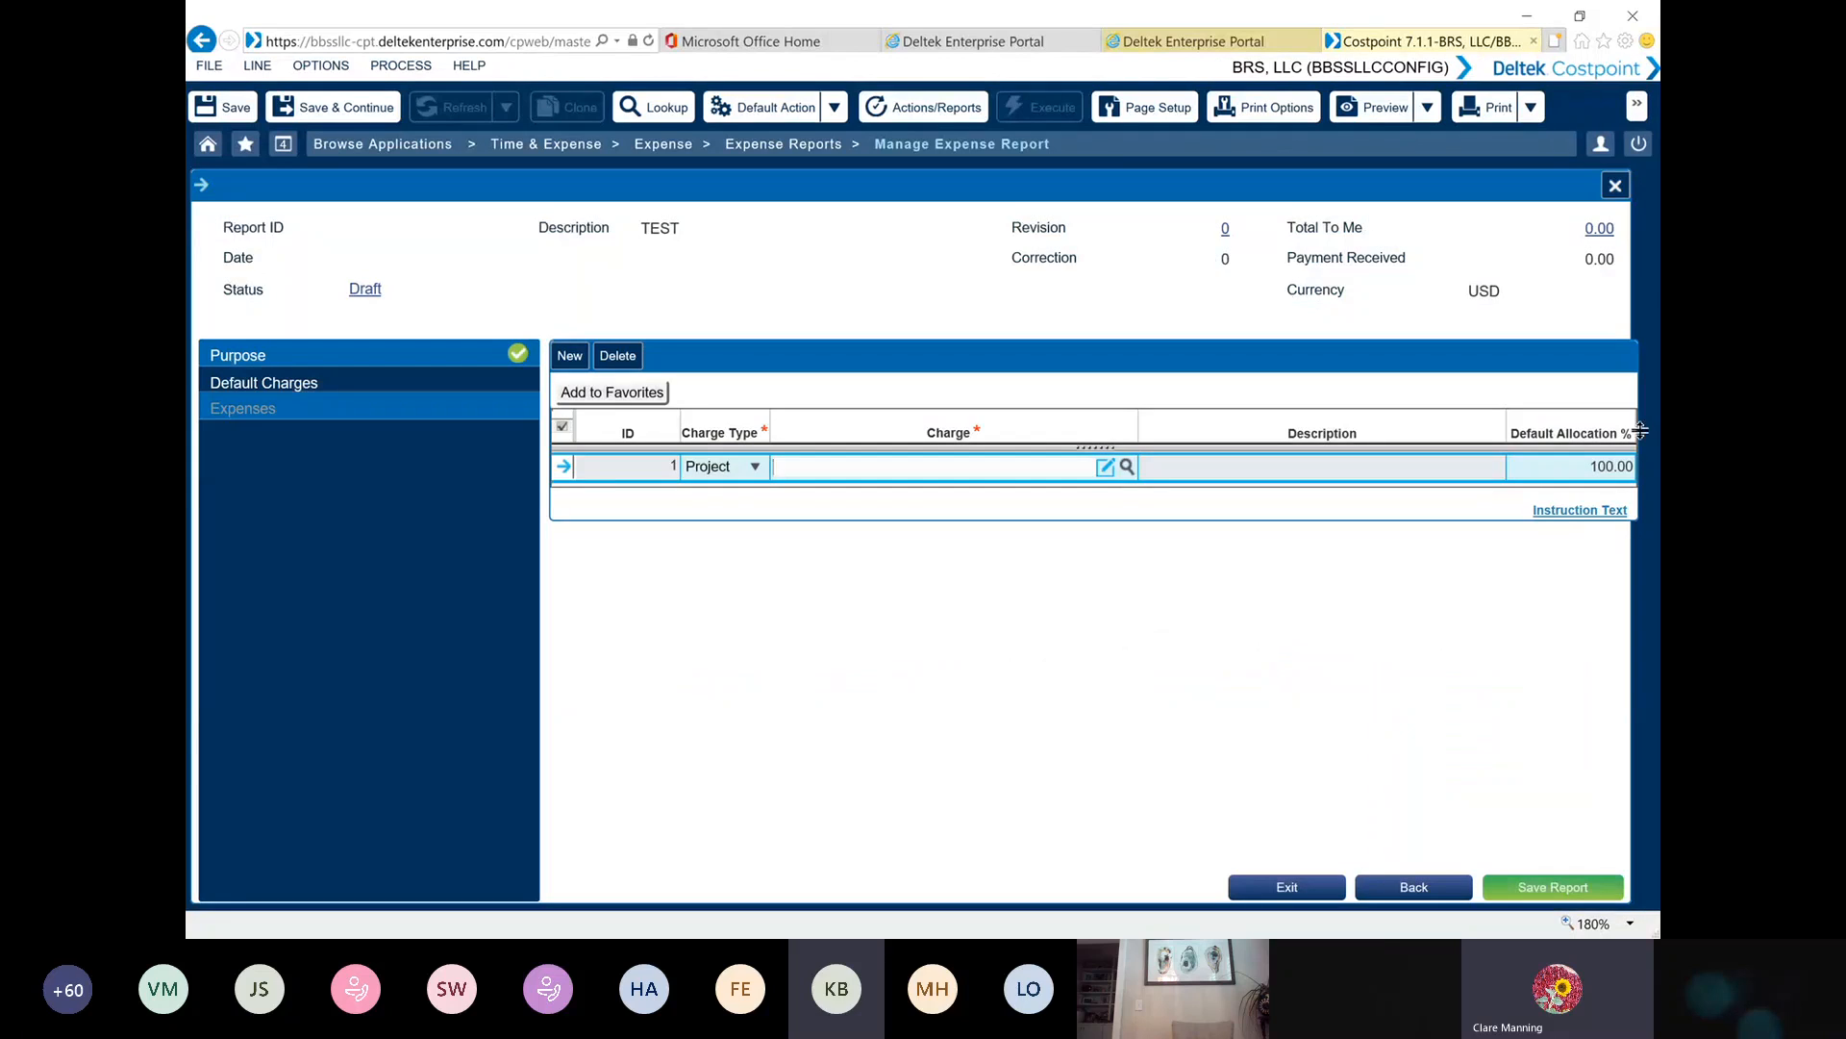
Log out of the supervisor account and log in as the test employee, entering that account's username and password
{"action": "left_click", "coordinate": [1641, 146]}
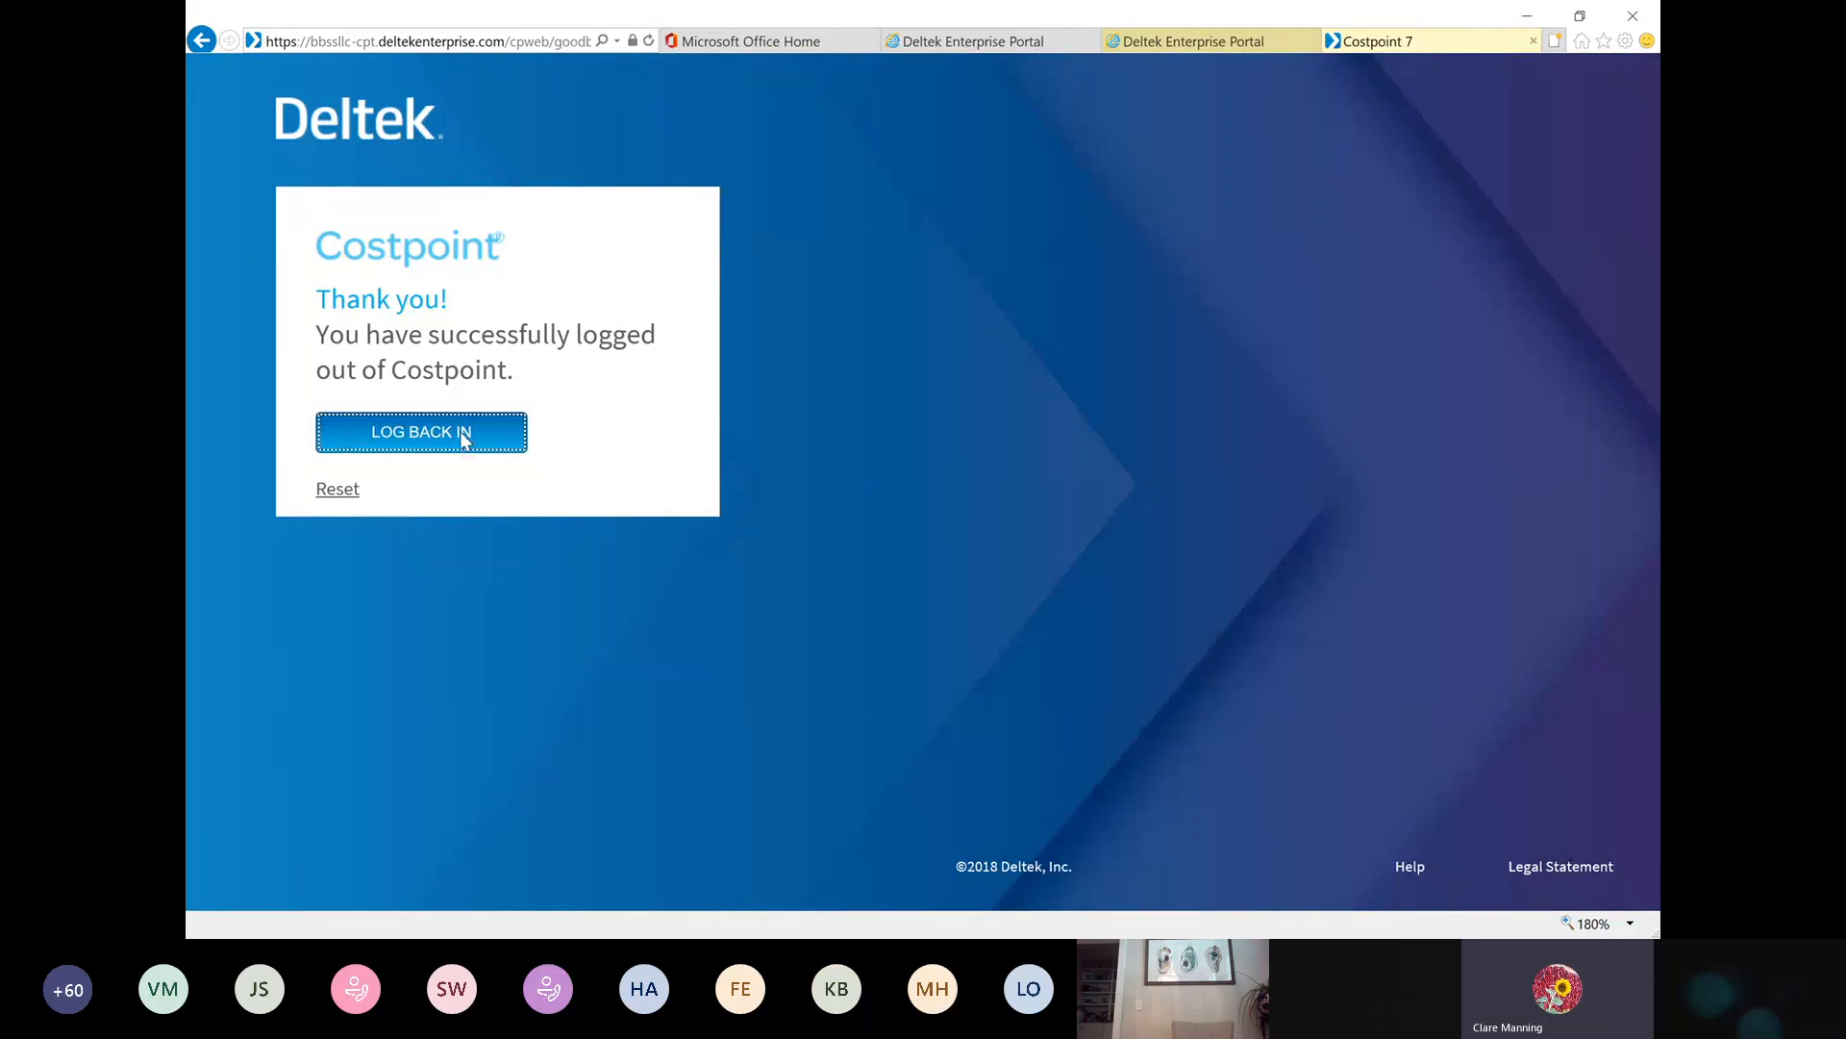
{"action": "left_click", "coordinate": [460, 431]}
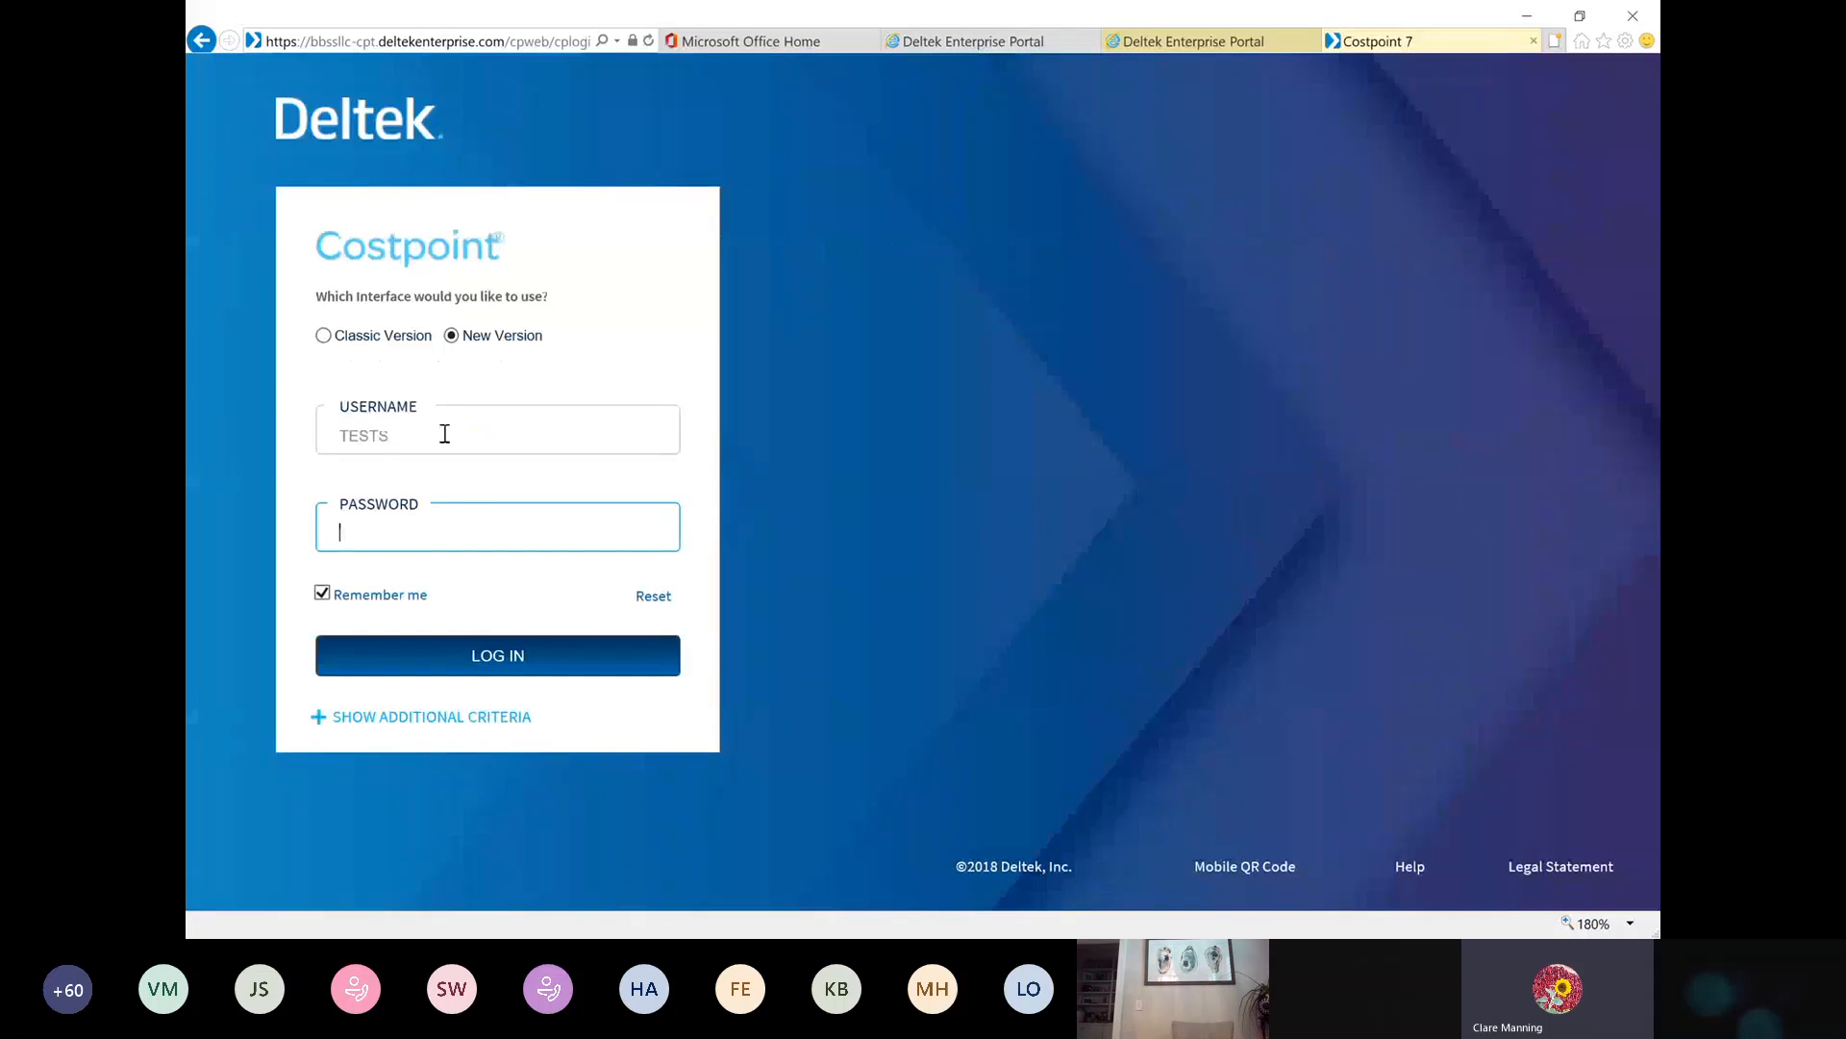
{"action": "left_click", "coordinate": [438, 429]}
{"action": "type", "text": "E"}
{"action": "key", "text": "Tab"}
{"action": "left_click", "coordinate": [435, 433]}
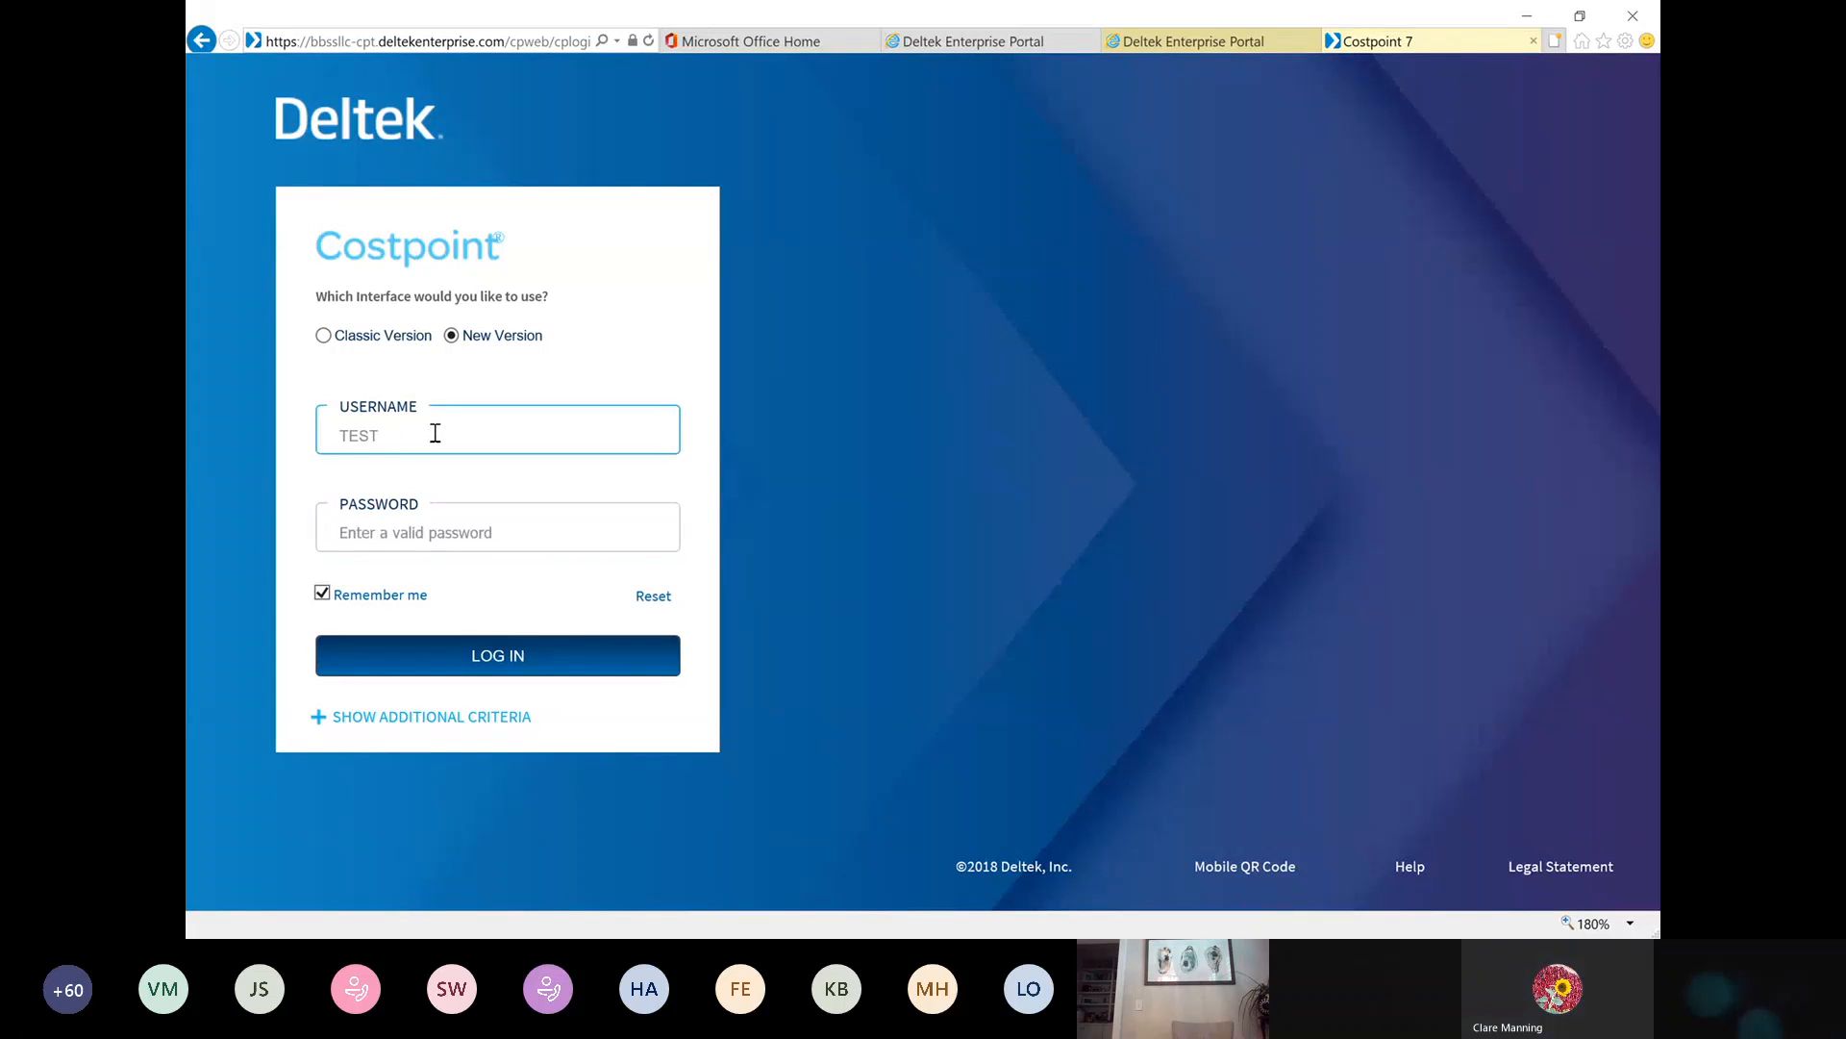
{"action": "type", "text": "E"}
{"action": "key", "text": "Tab"}
{"action": "type", "text": "********"}
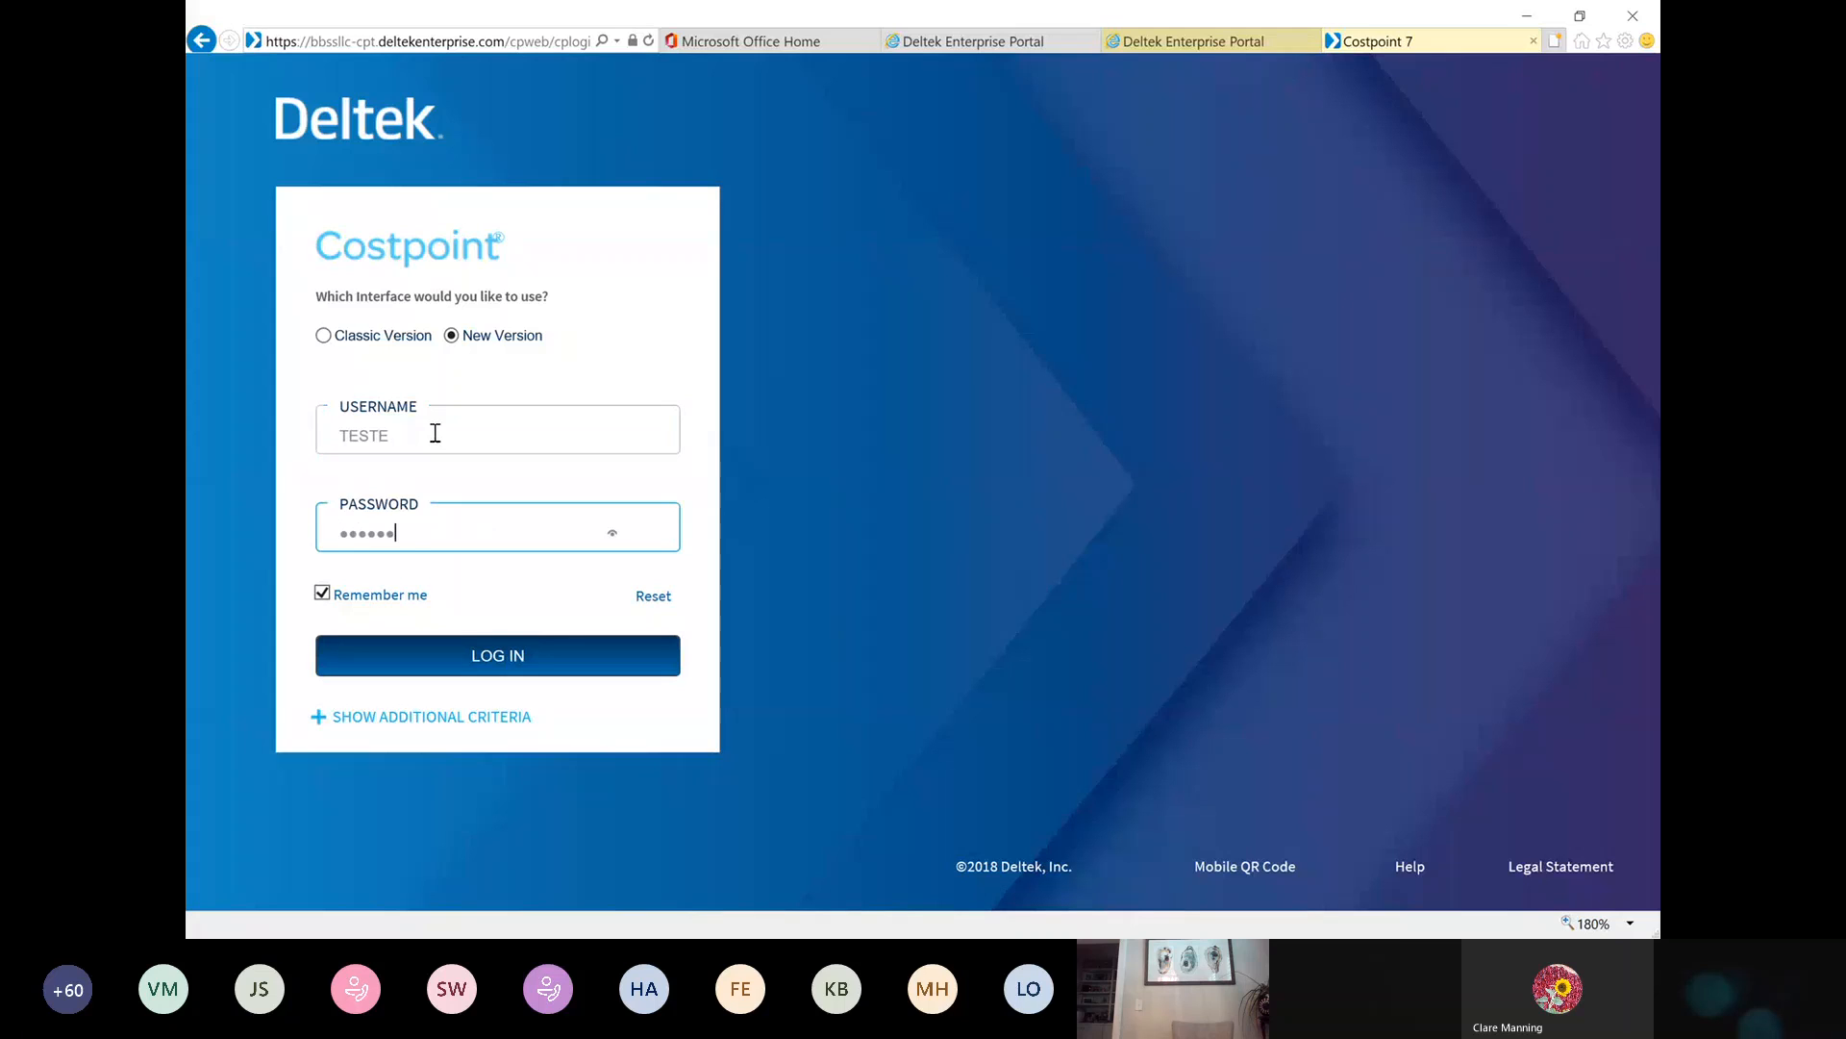
{"action": "type", "text": "****"}
{"action": "key", "text": "Return"}
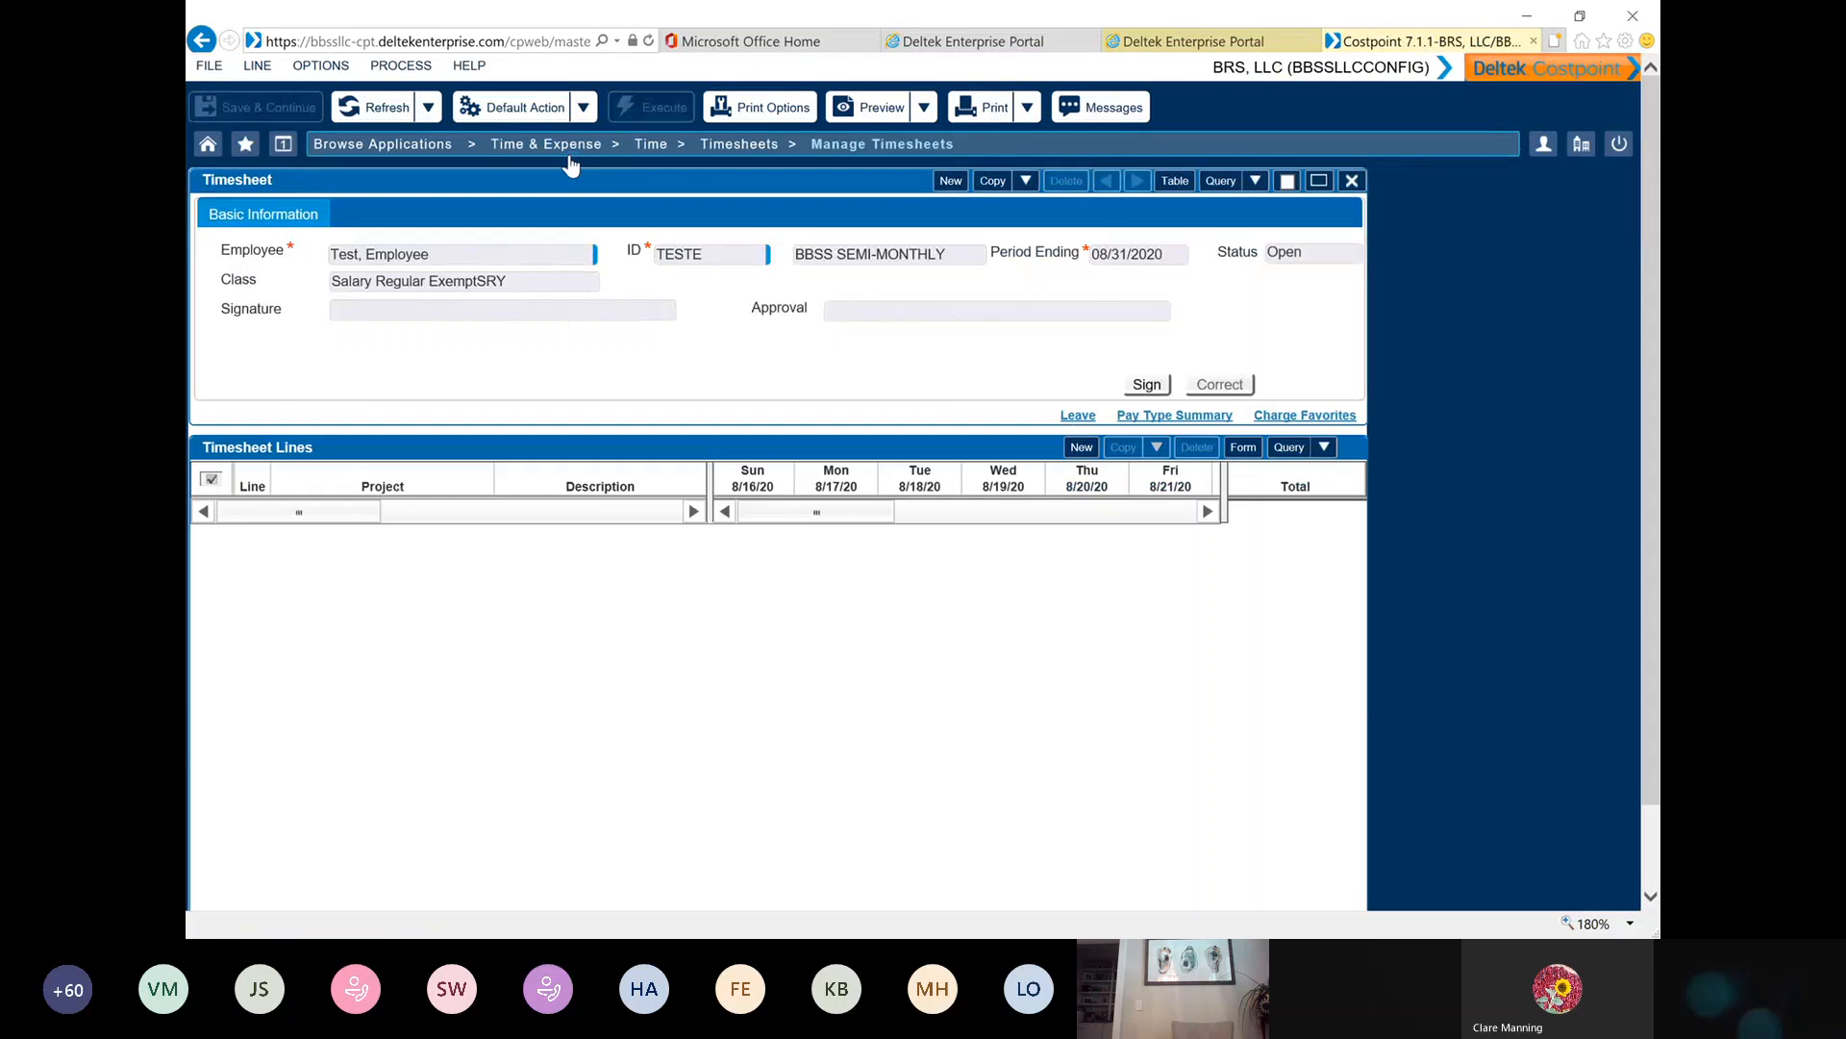
Open Manage Expense Report from the Time & Expense applications and start a new expense report
{"action": "left_click", "coordinate": [569, 154]}
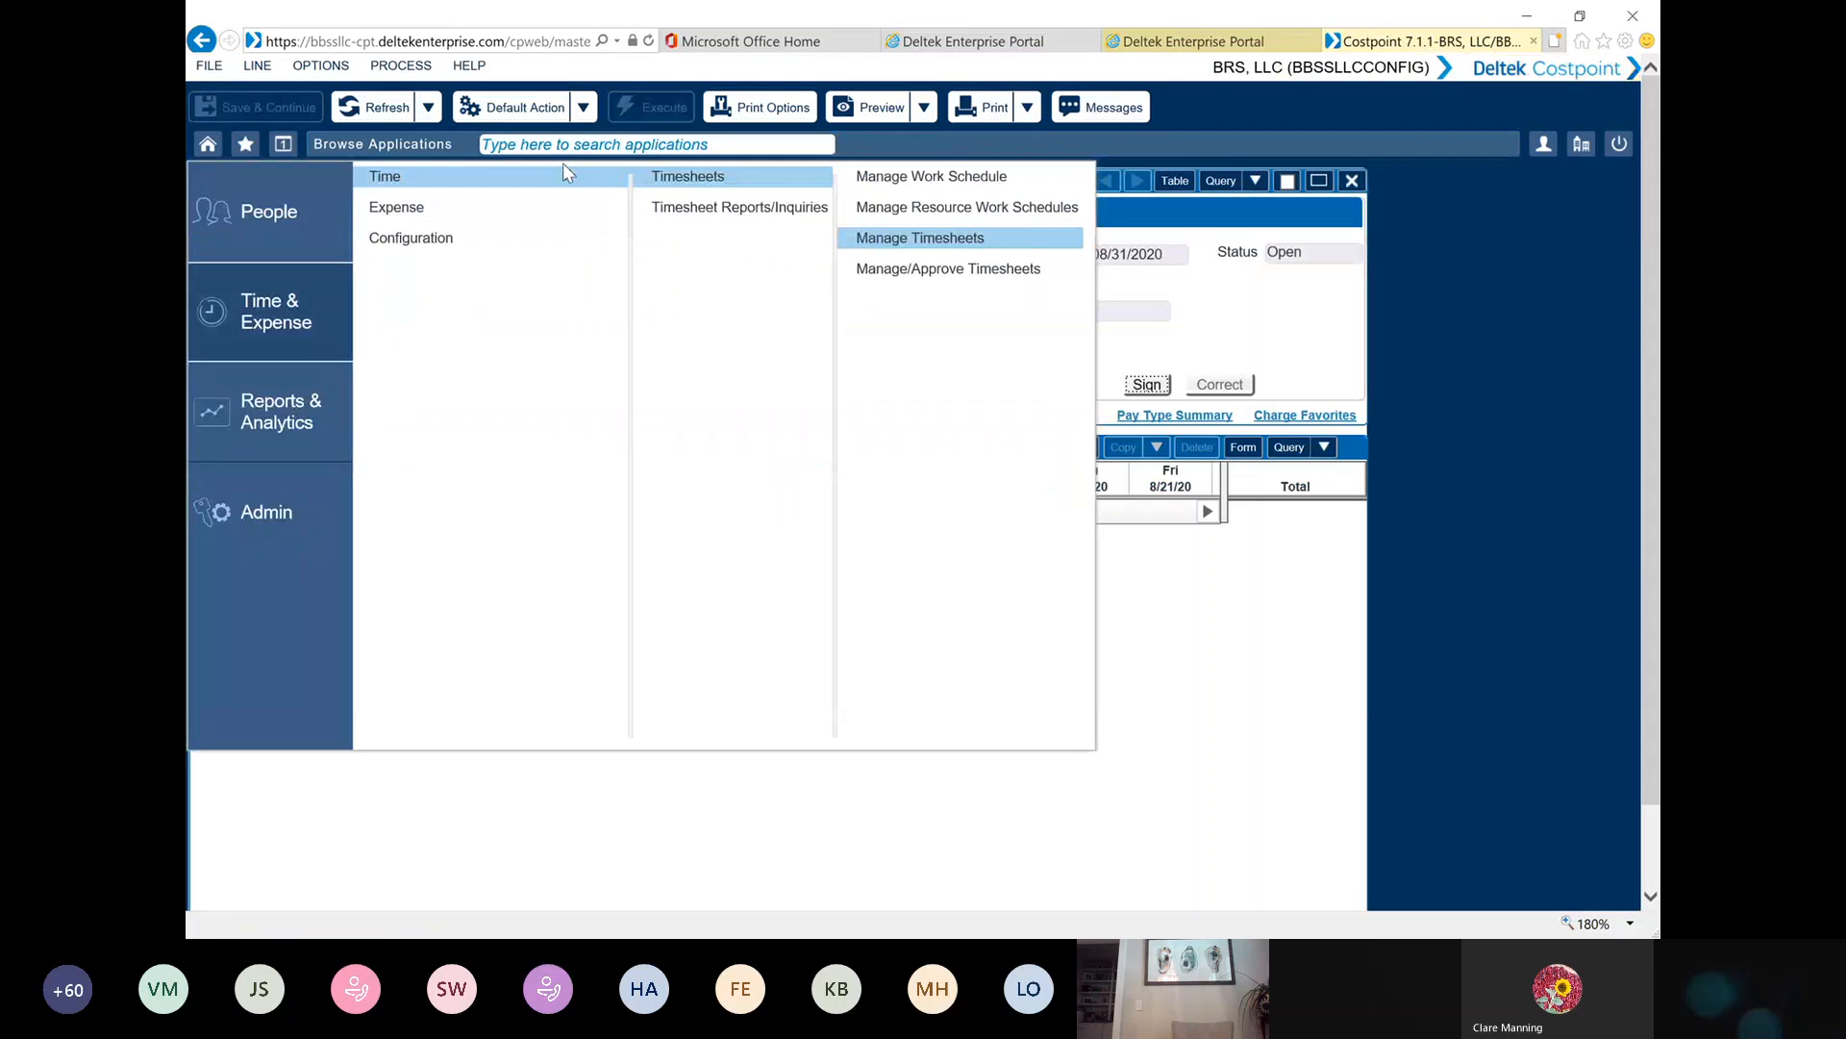
{"action": "left_click", "coordinate": [435, 214]}
{"action": "left_click", "coordinate": [677, 214]}
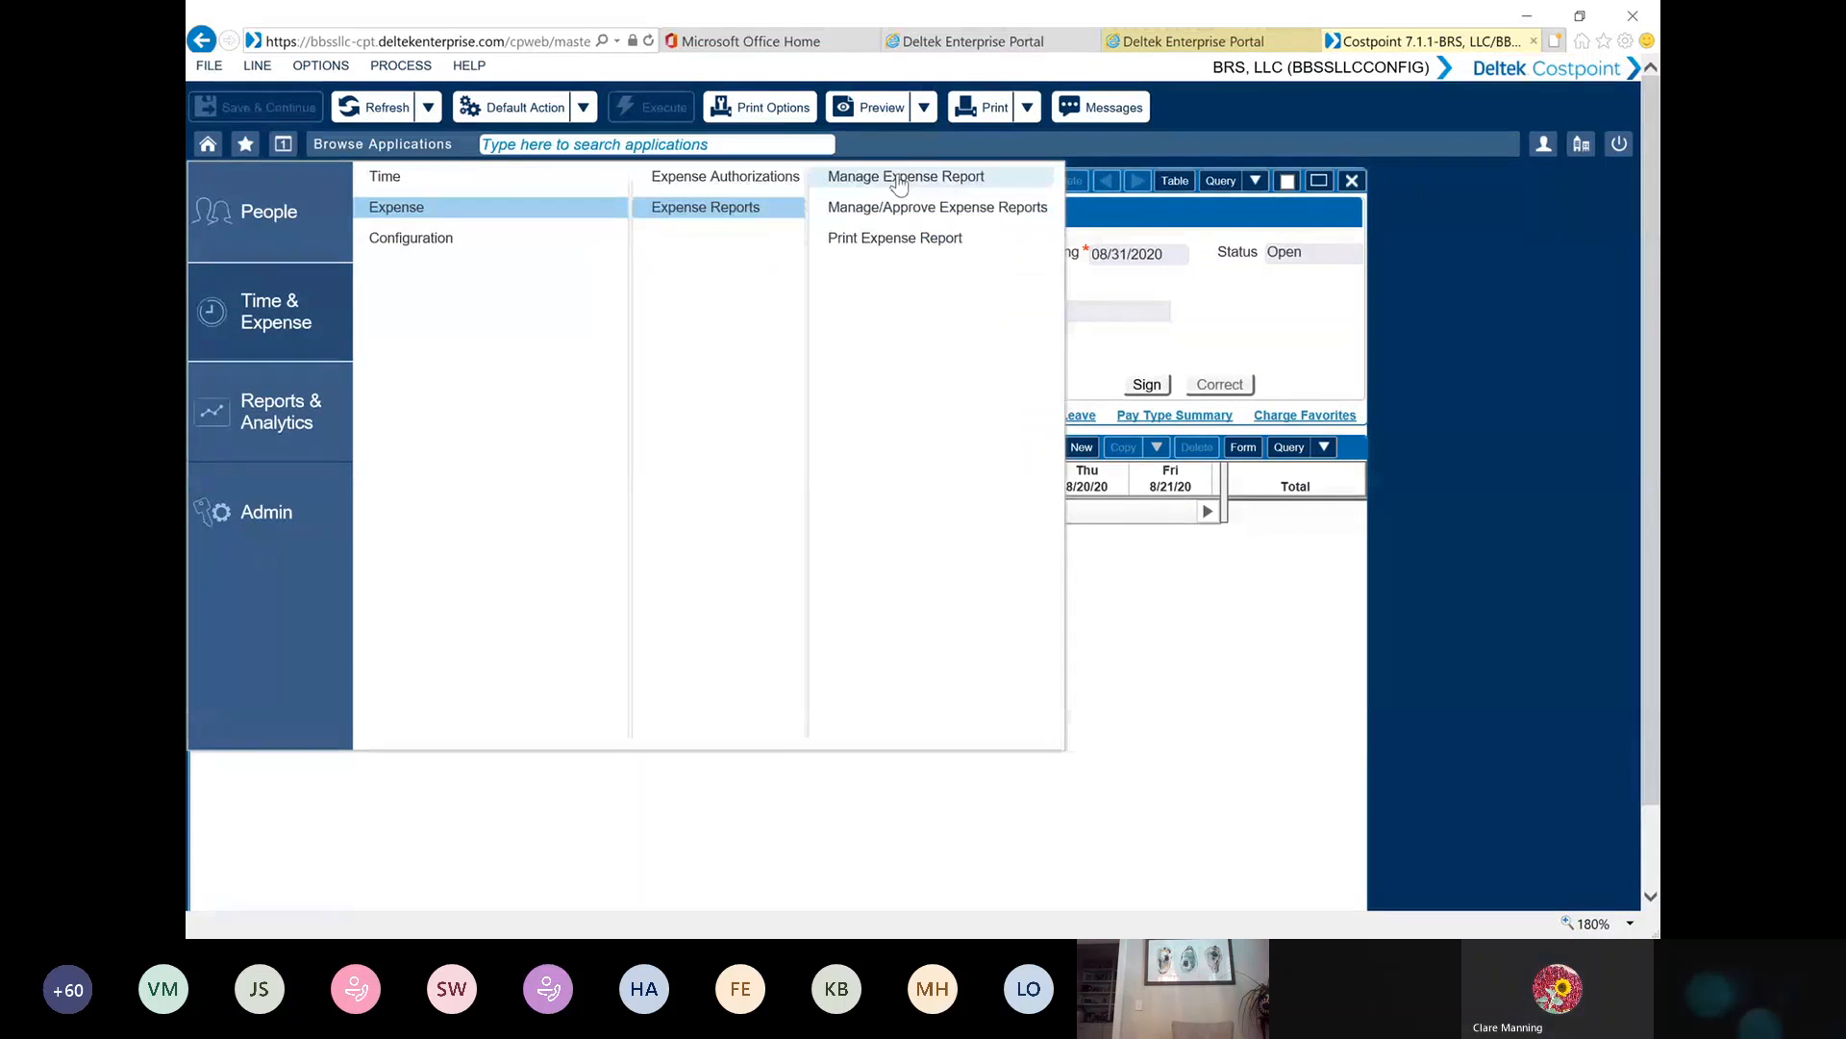
{"action": "left_click", "coordinate": [895, 179]}
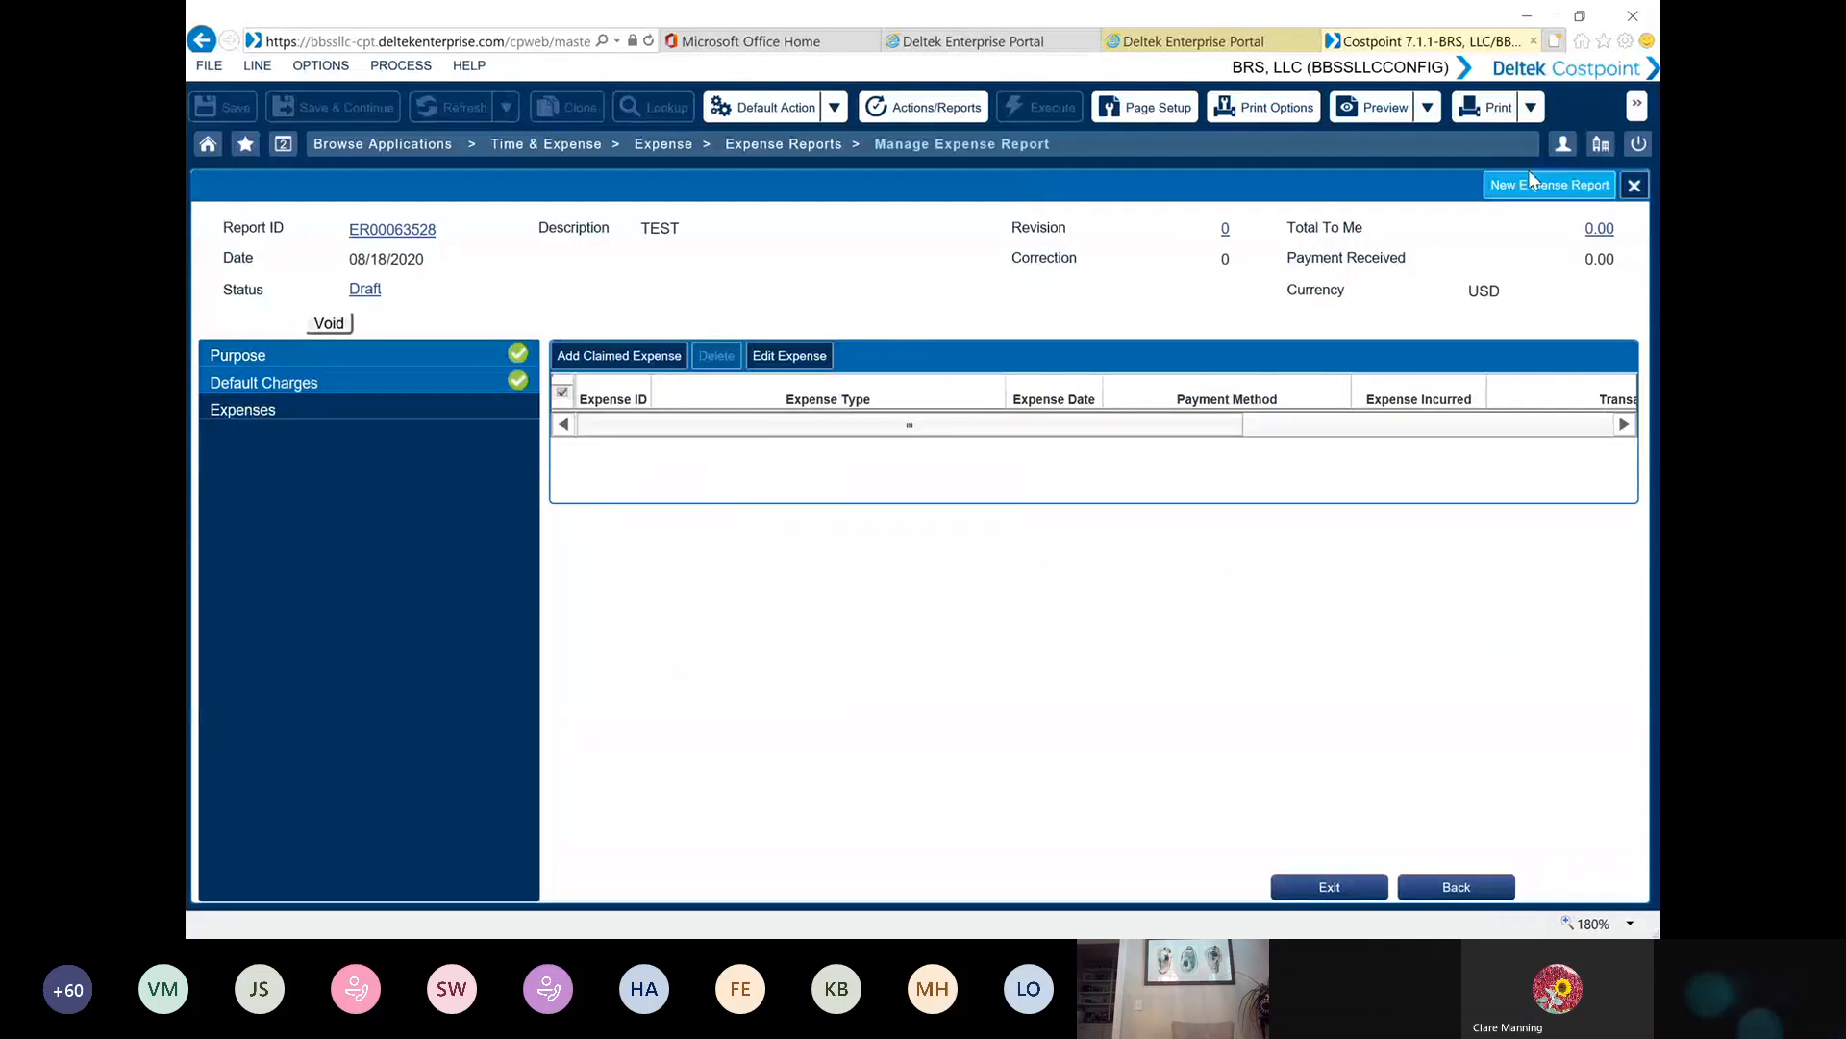
{"action": "left_click", "coordinate": [1523, 193]}
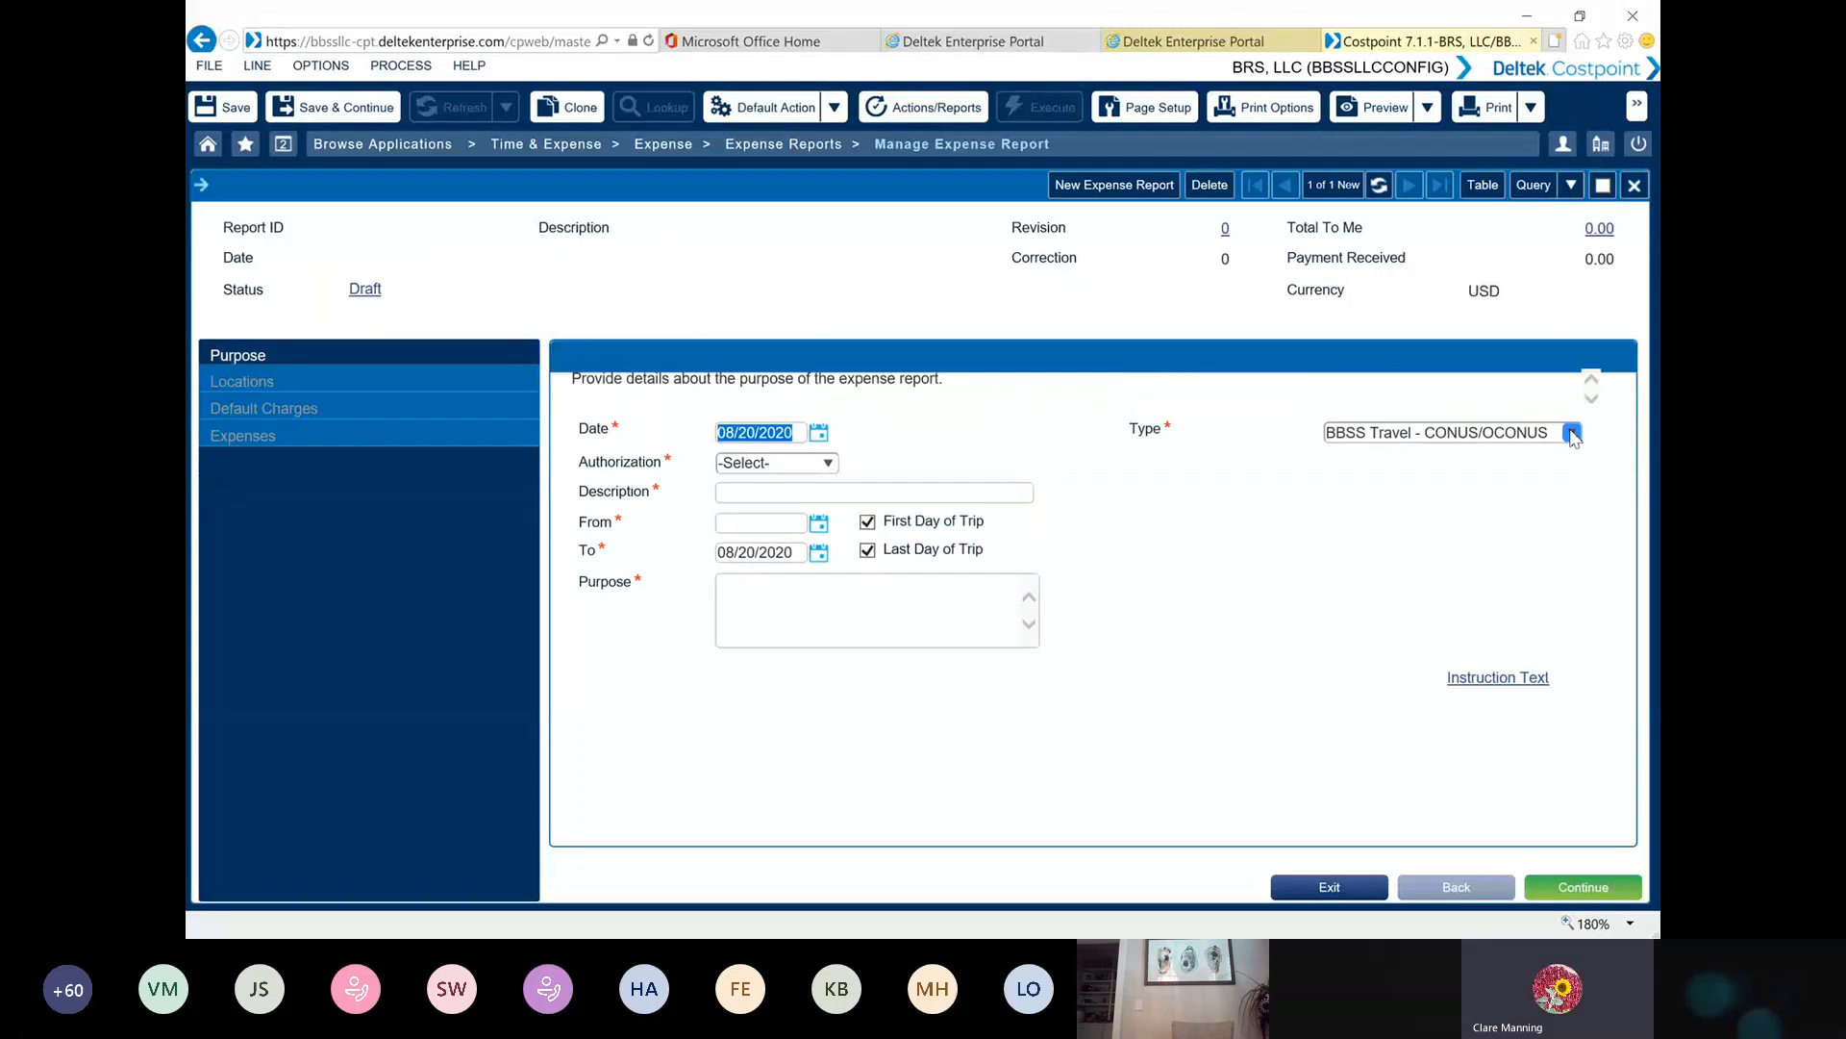
Set the new report's type to BBSS - LOCAL/MISC/VISA EXP and enter TEST as its description
{"action": "left_click", "coordinate": [1573, 434]}
{"action": "left_click", "coordinate": [1443, 475]}
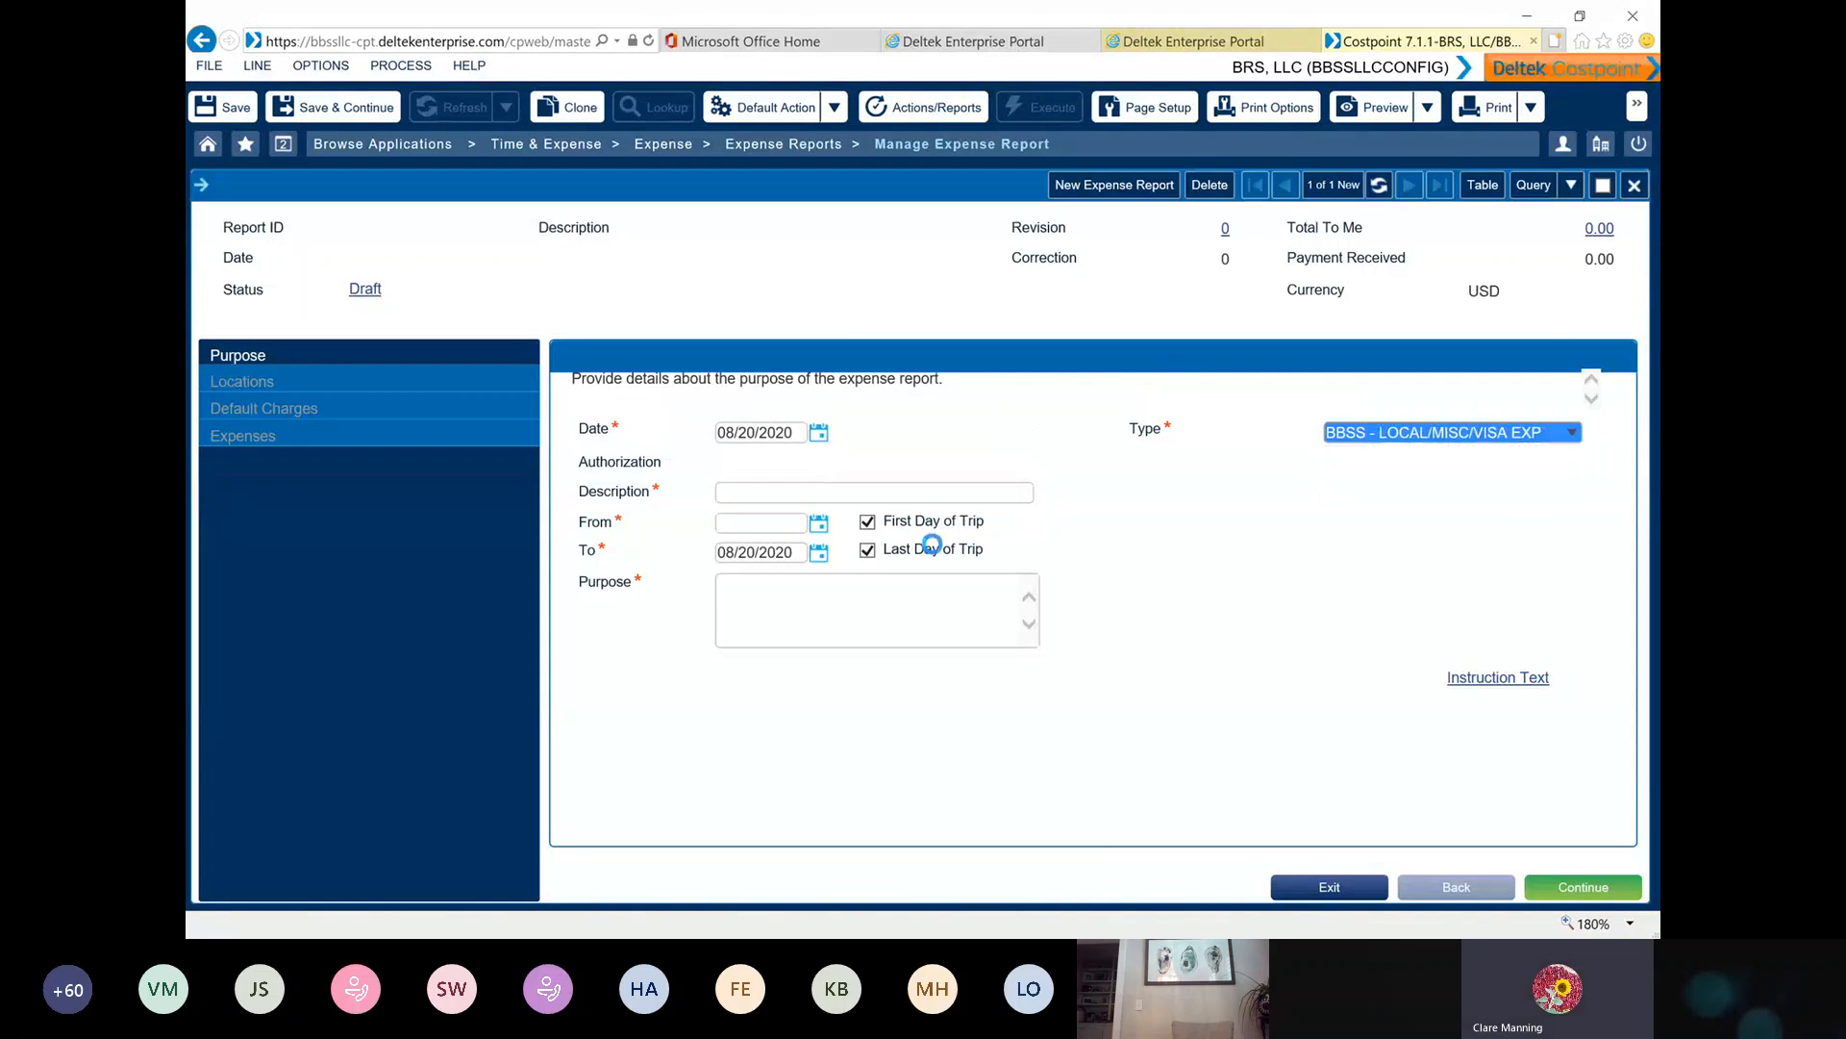
{"action": "left_click", "coordinate": [738, 458]}
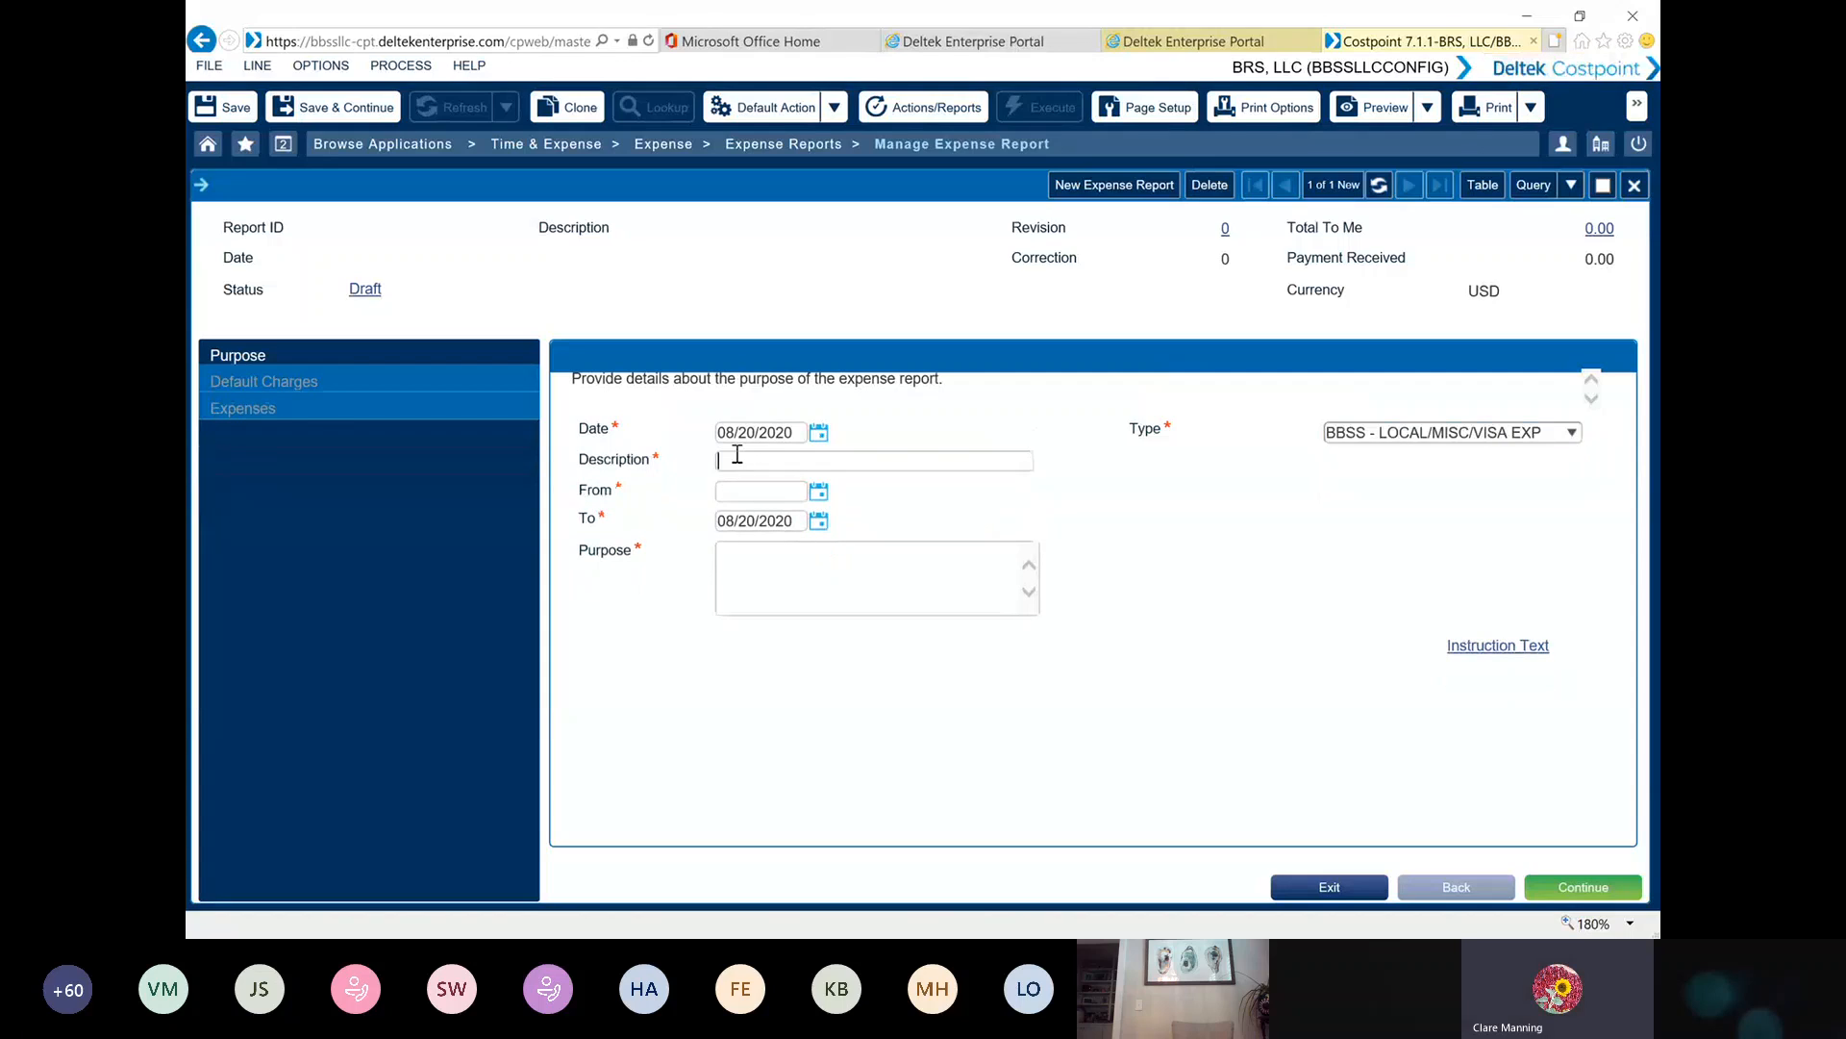
{"action": "type", "text": "TEST"}
Set the From date to 08/20/2020, enter TEST as the purpose, and continue to the default charges
{"action": "left_click", "coordinate": [819, 493]}
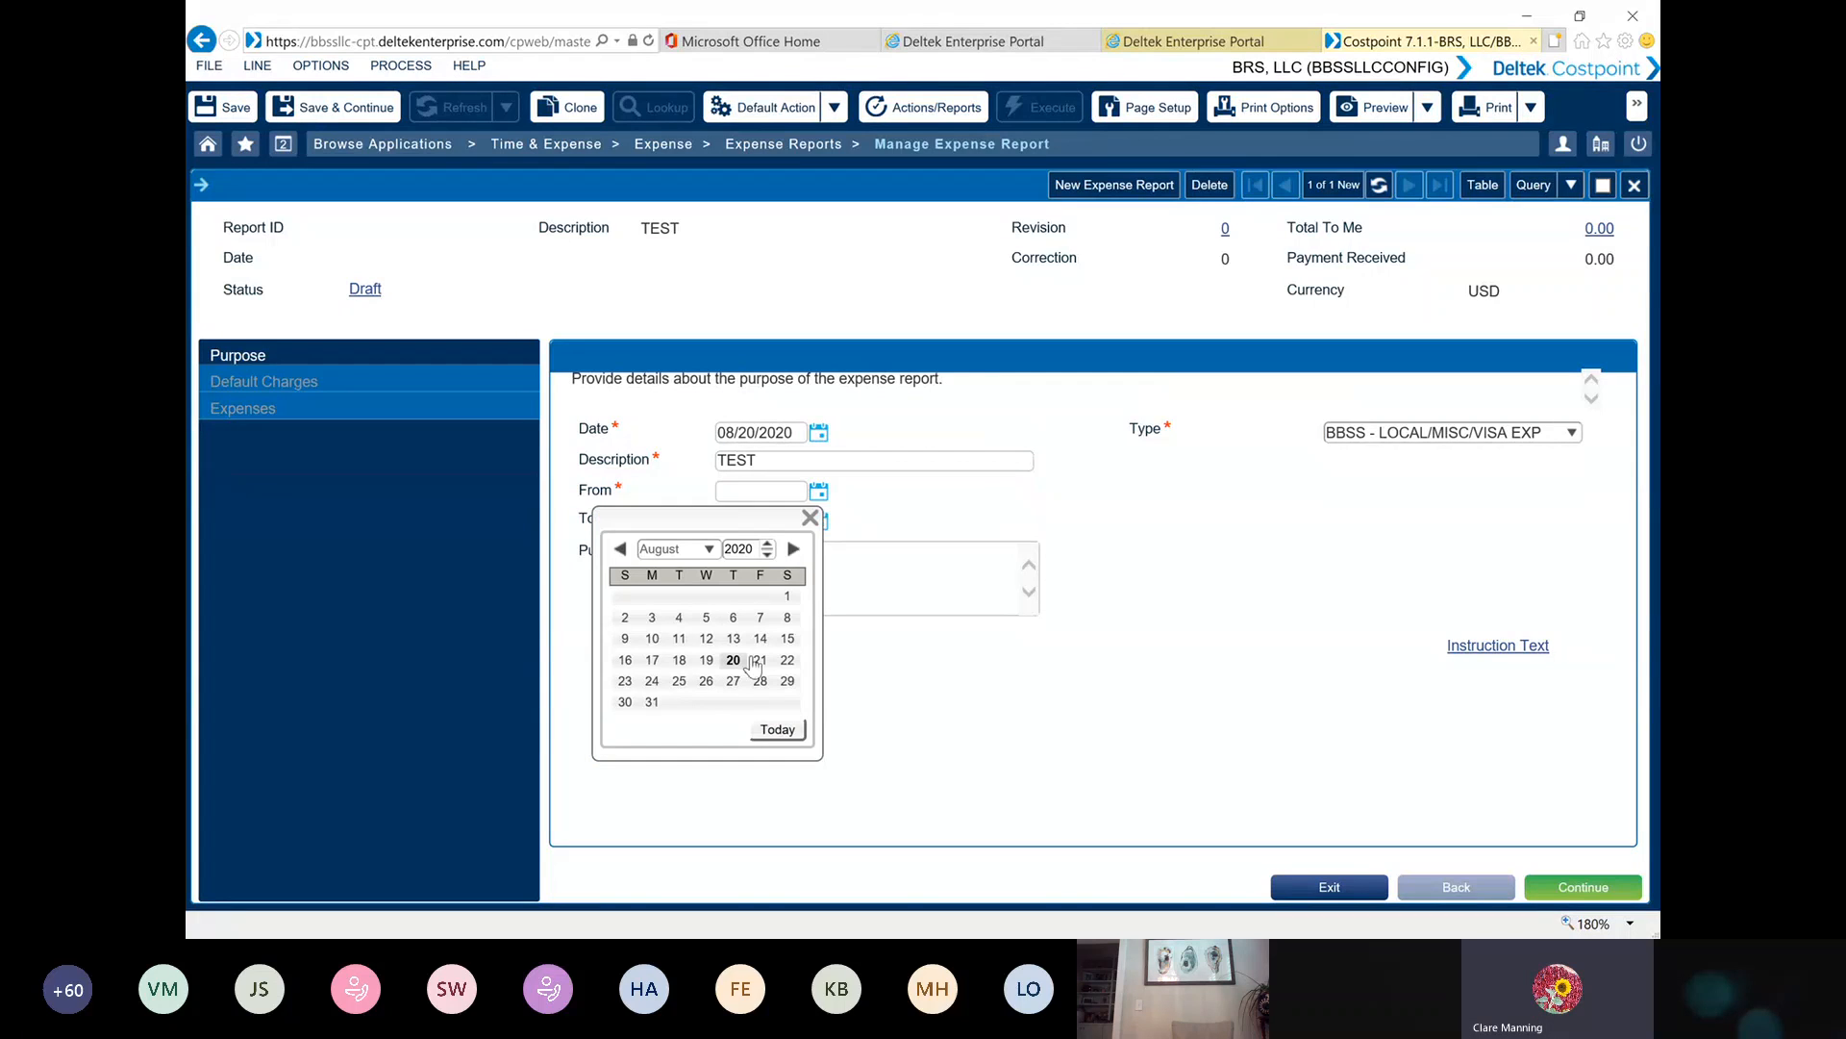
{"action": "left_click", "coordinate": [753, 665]}
{"action": "left_click", "coordinate": [797, 567]}
{"action": "type", "text": "TEST"}
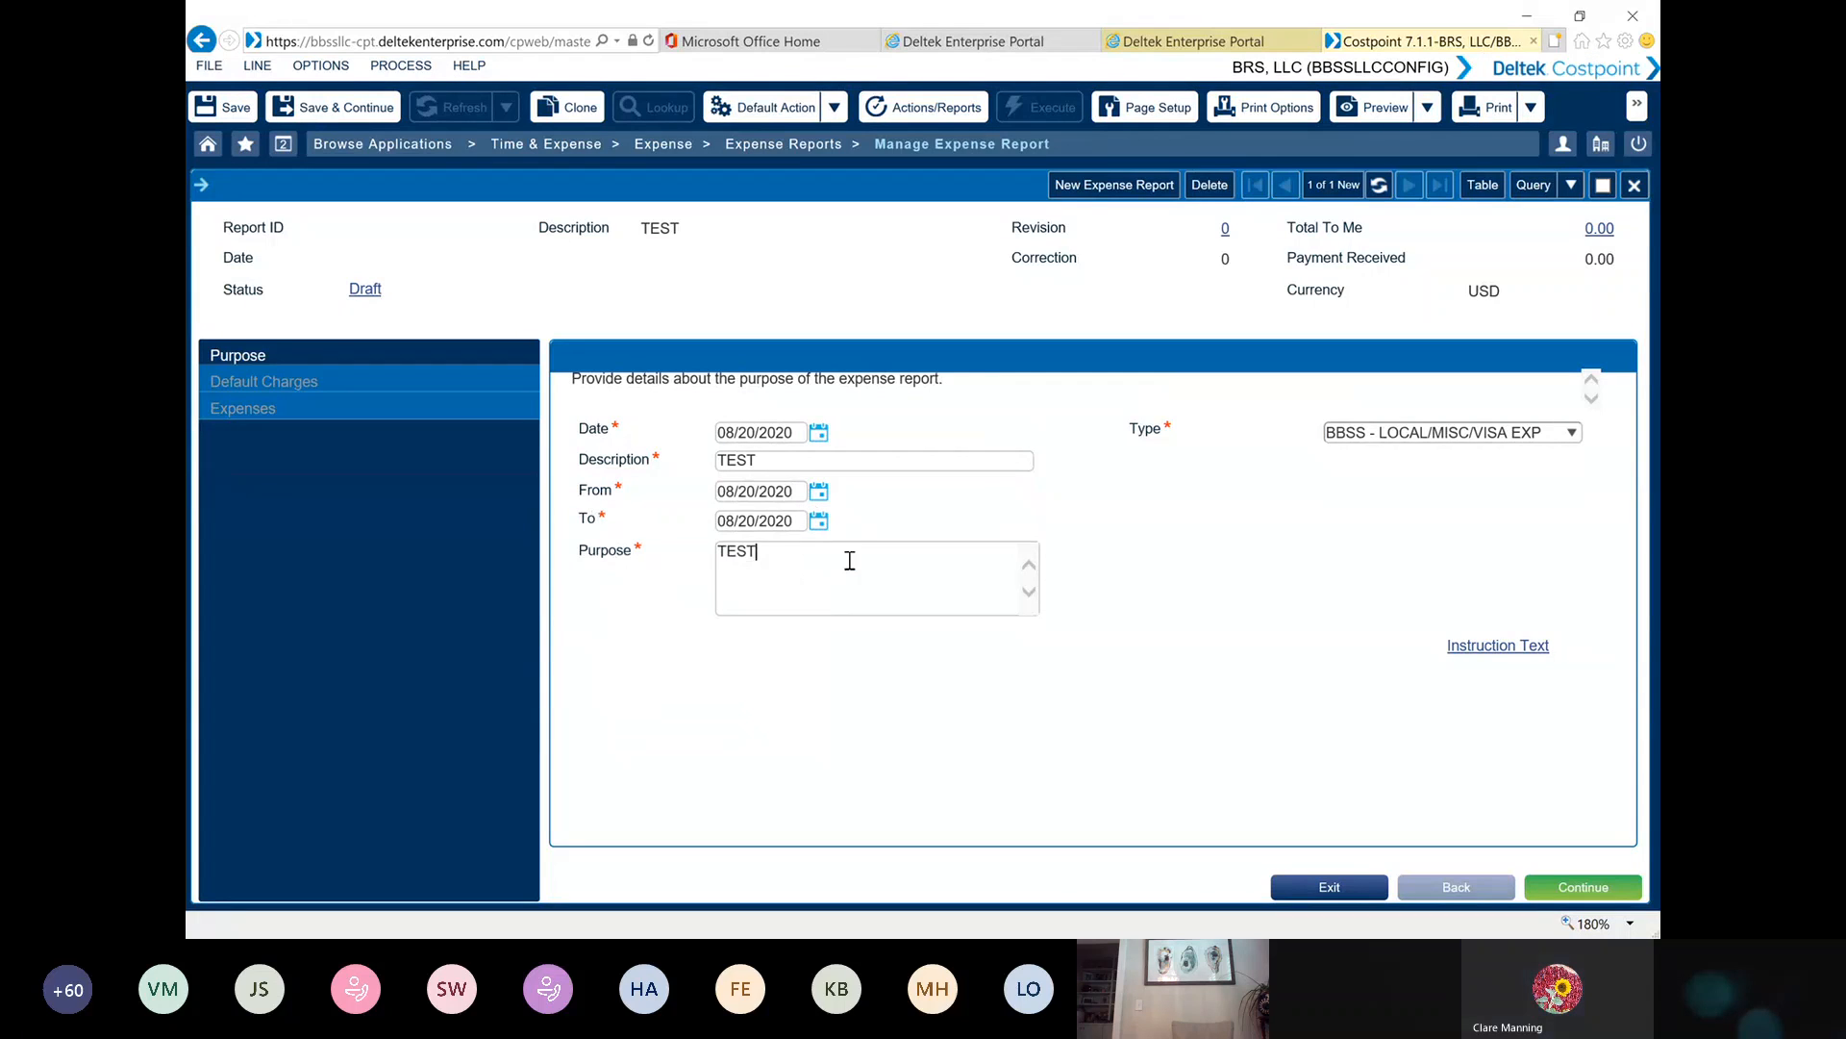
{"action": "left_click", "coordinate": [1558, 885]}
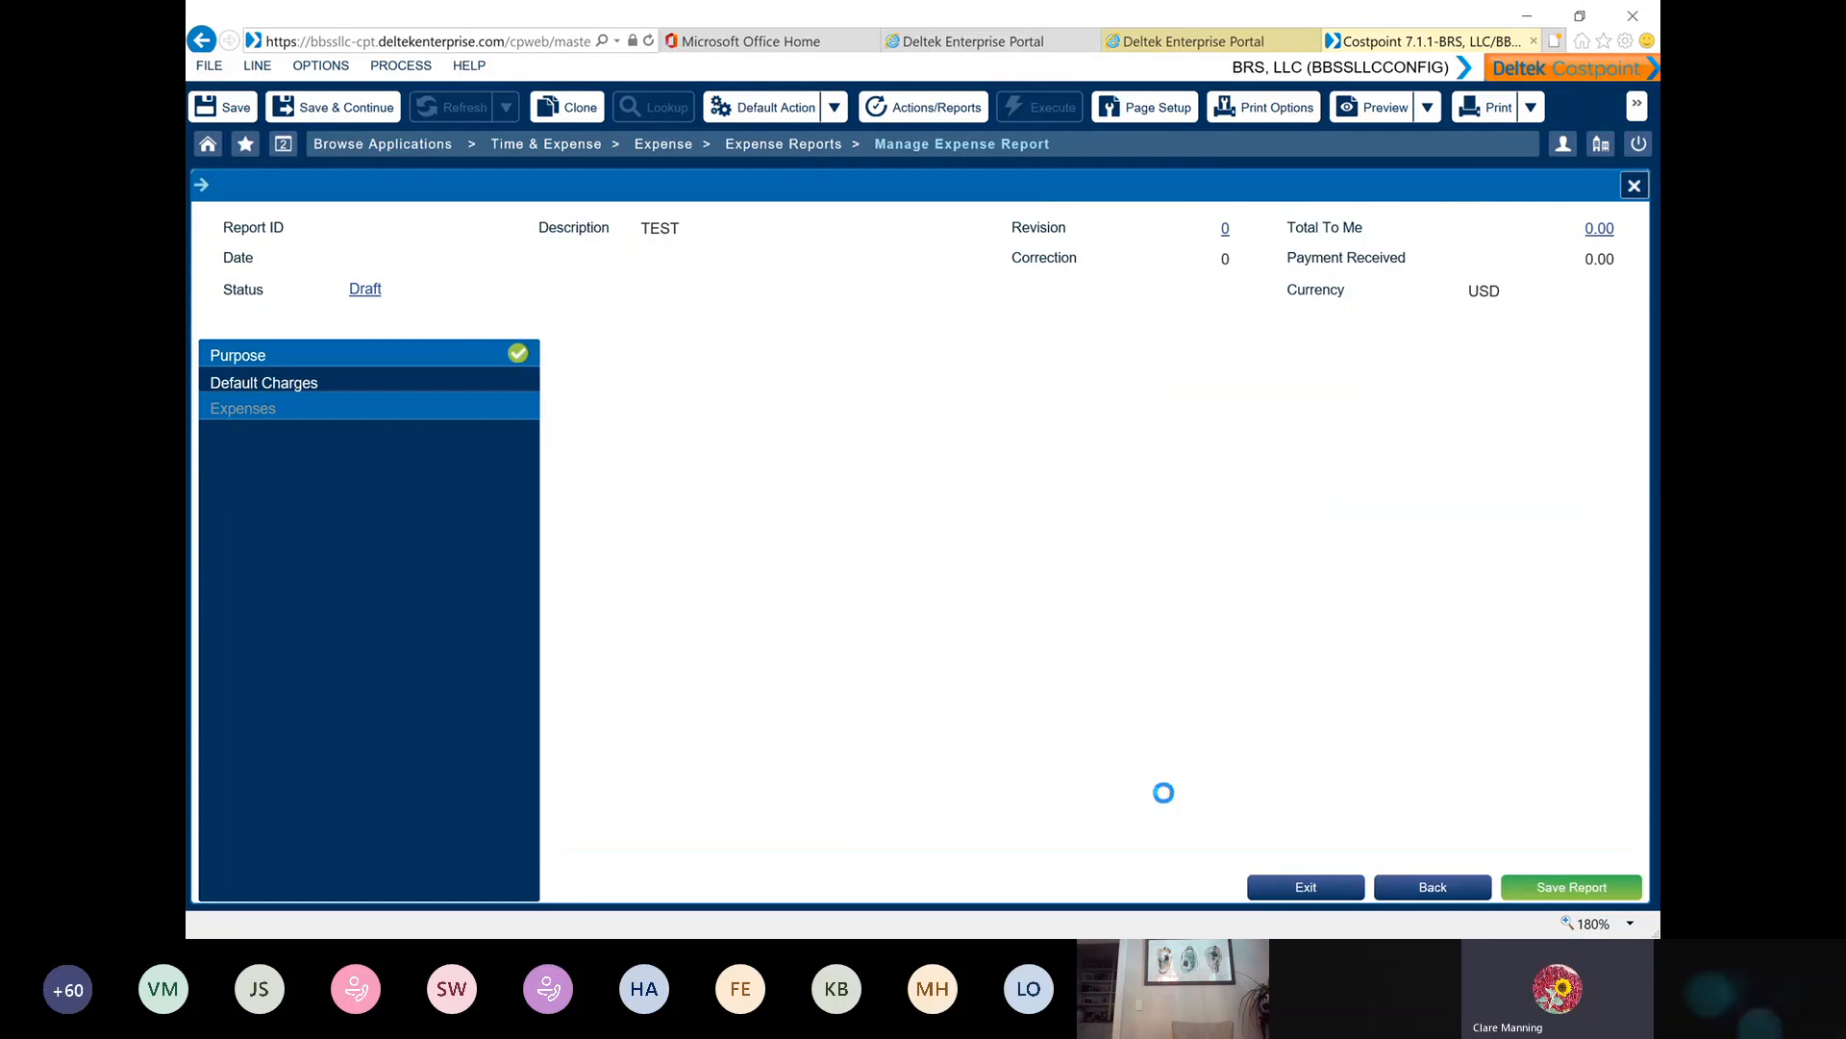
Query all charges without criteria, choose GENAD.BBSS1.0HSV for the default charge line, and save the report
{"action": "left_click", "coordinate": [1130, 467]}
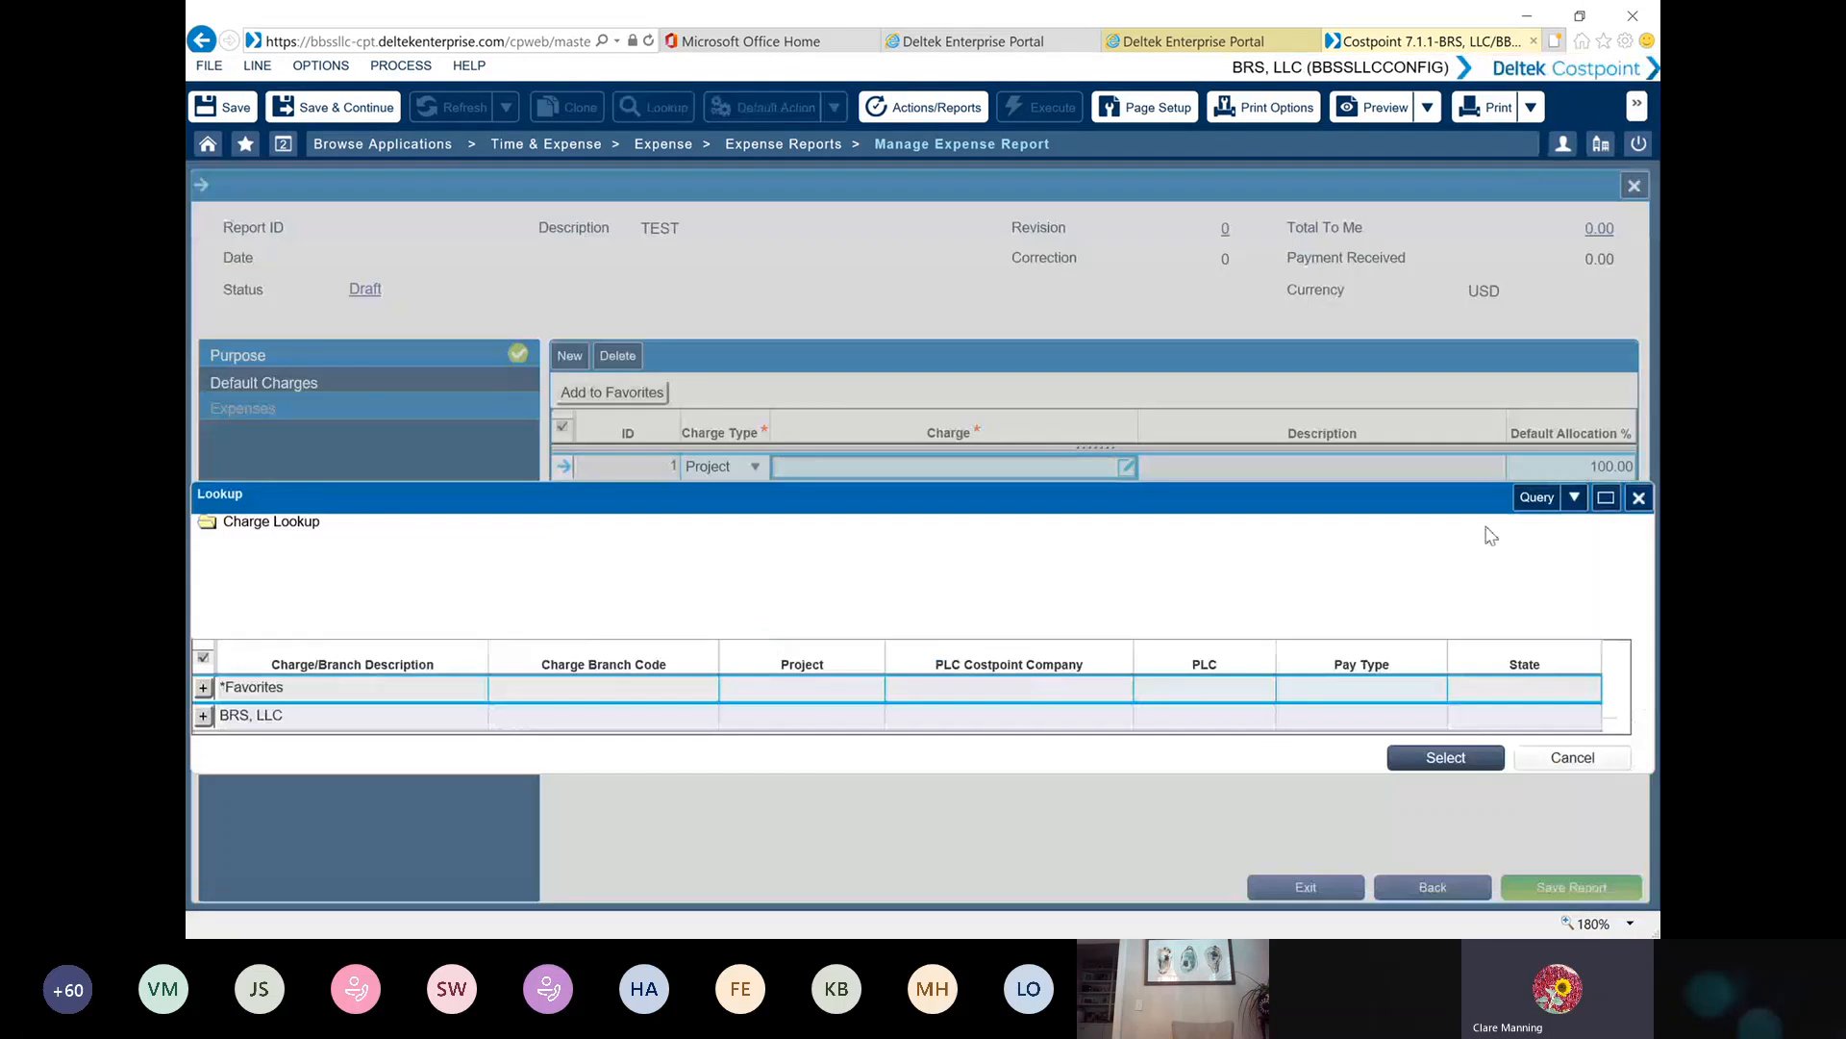
{"action": "left_click", "coordinate": [1547, 501]}
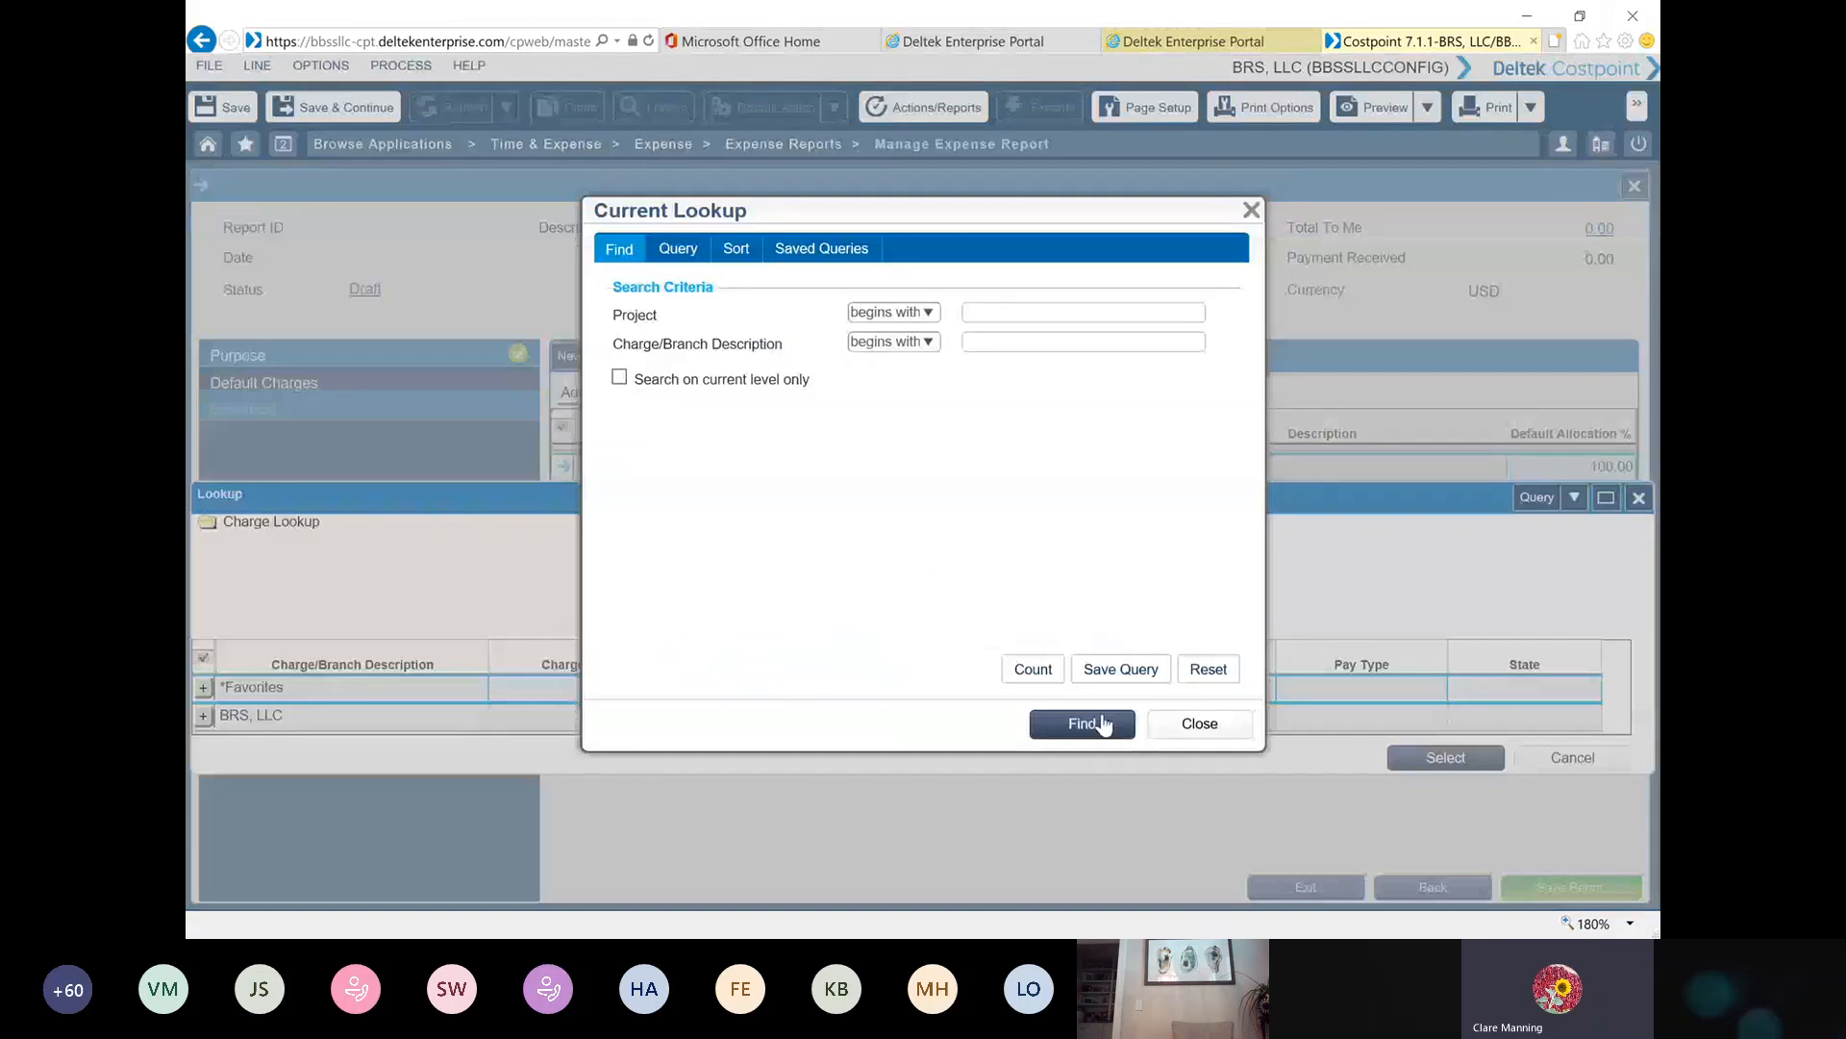
{"action": "left_click", "coordinate": [1097, 723]}
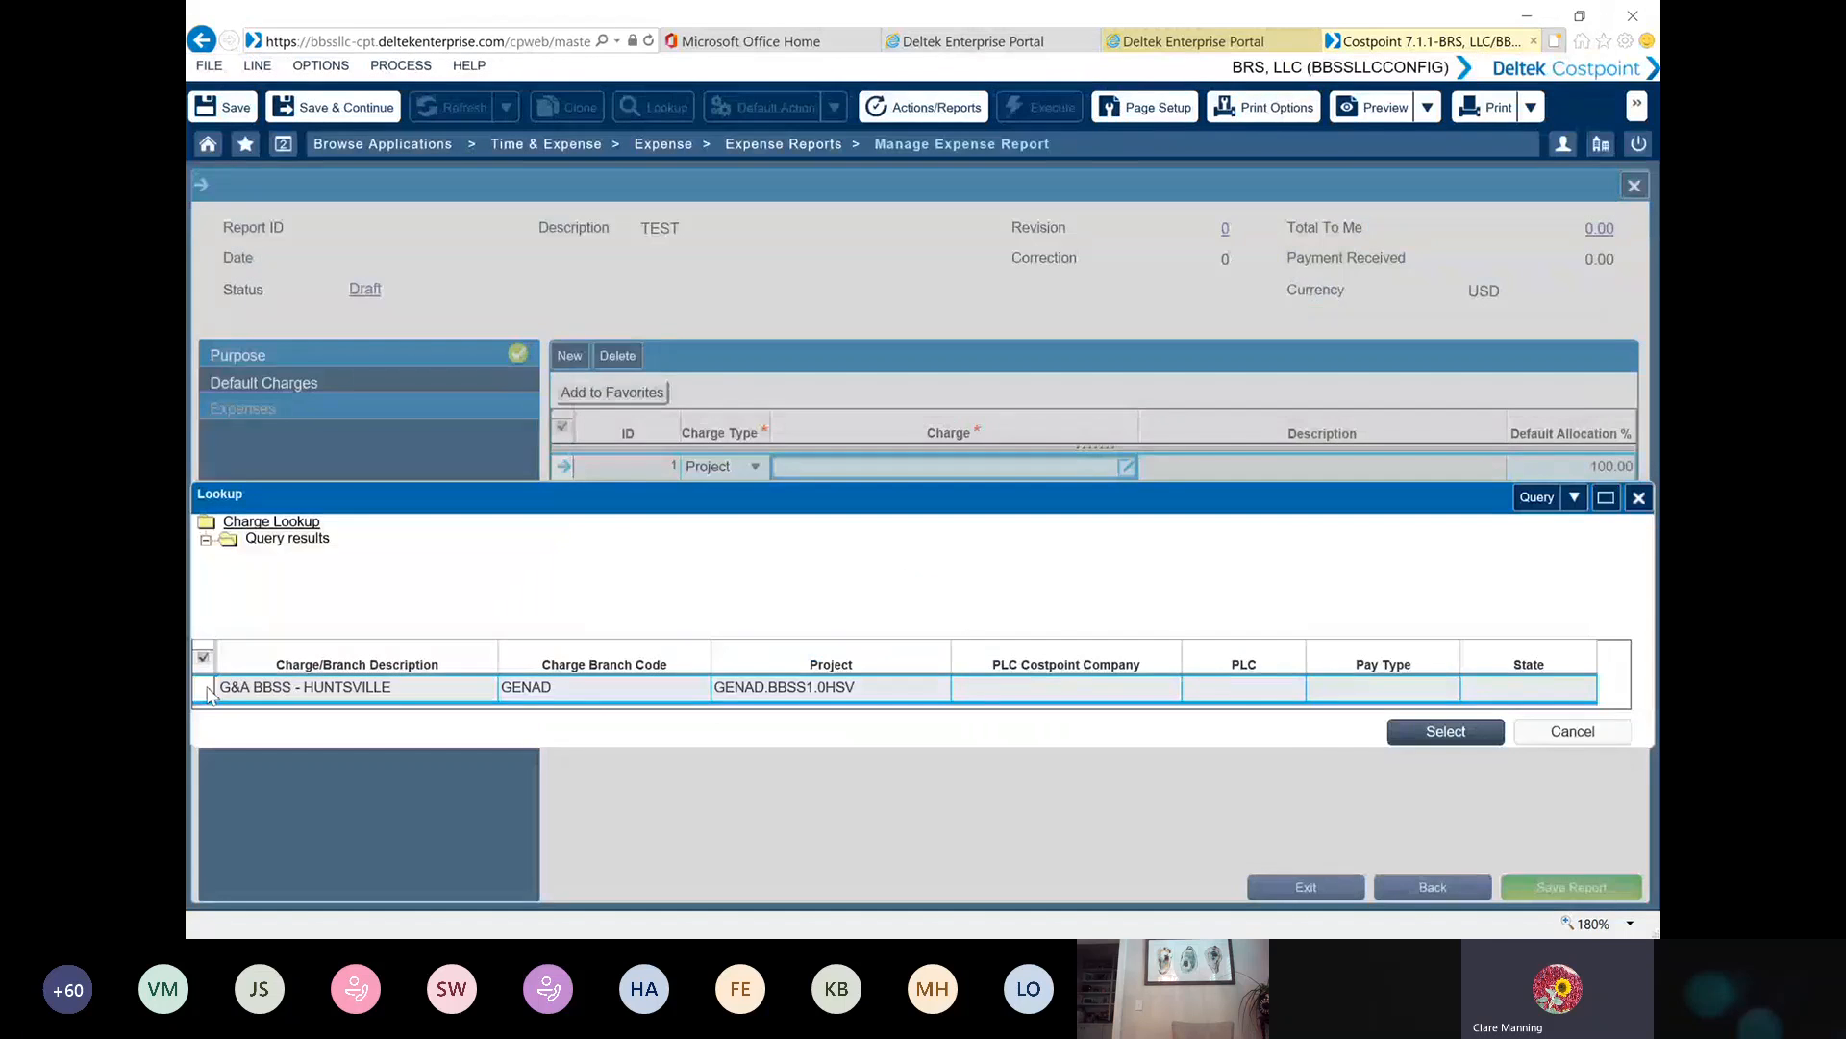
{"action": "double_click", "coordinate": [206, 691]}
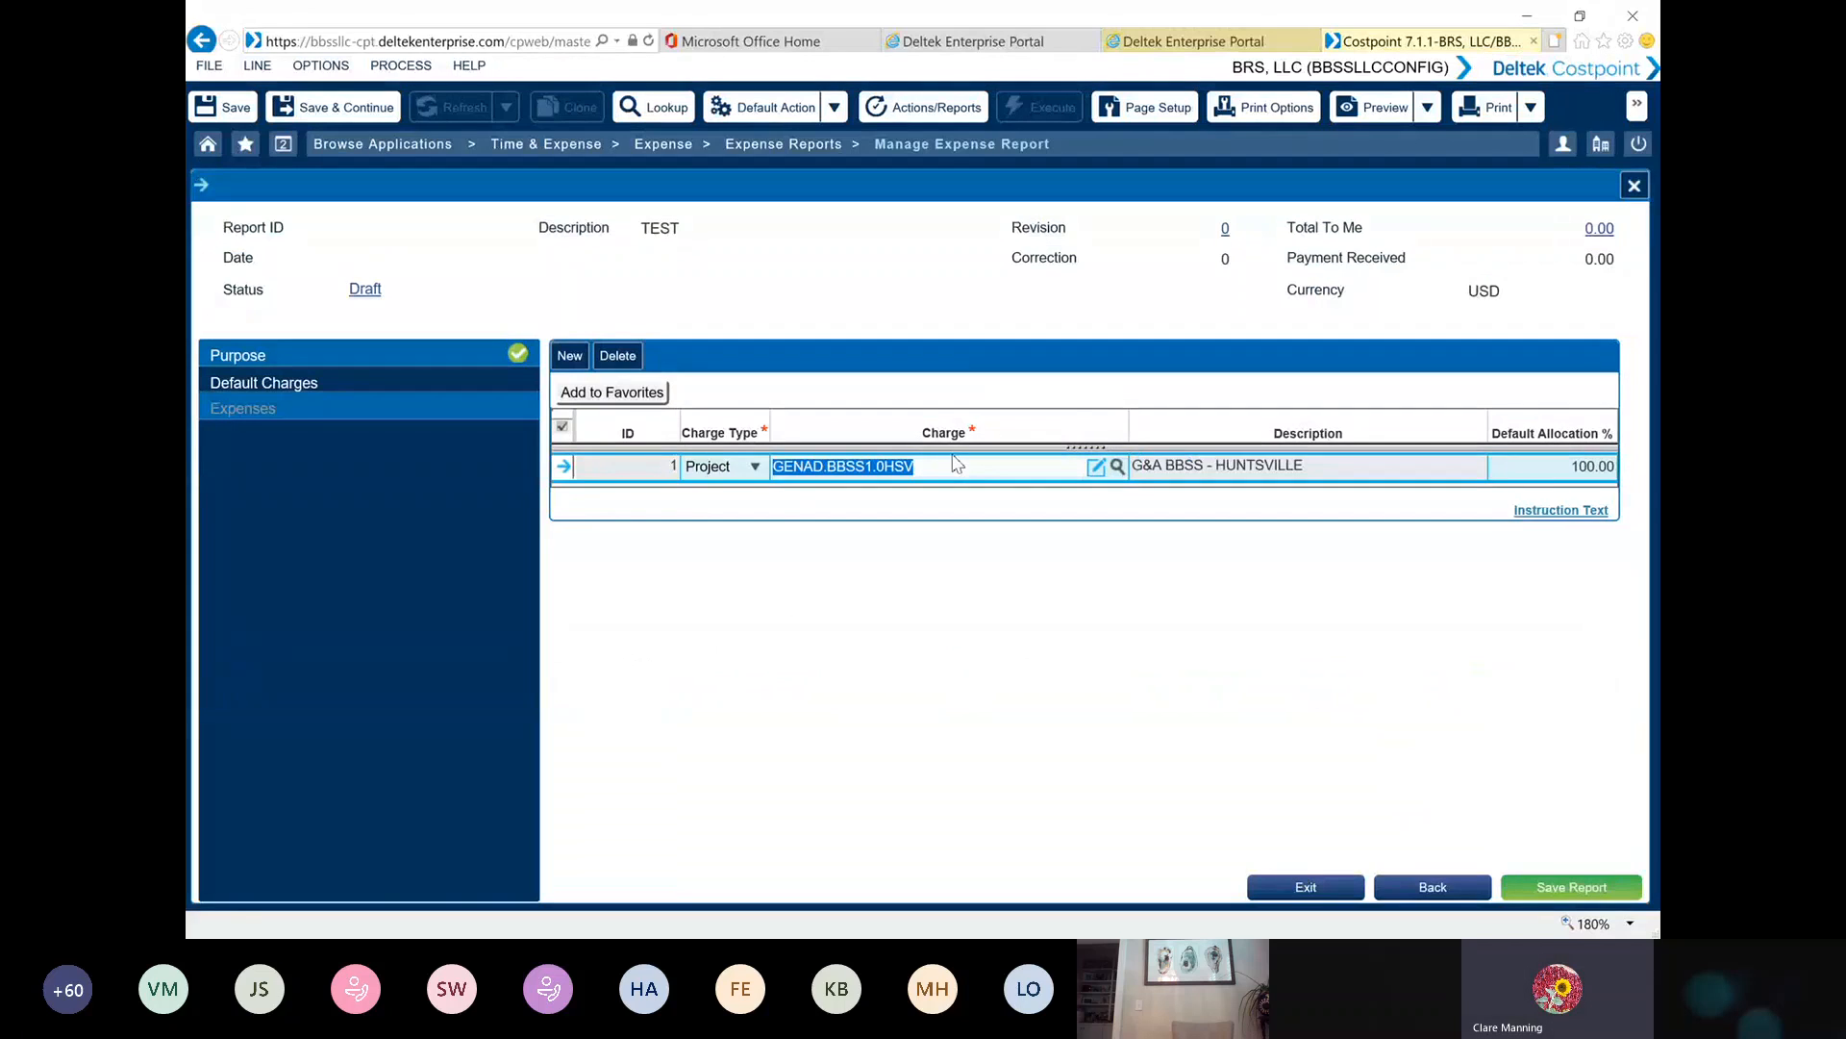
{"action": "left_click", "coordinate": [1546, 892]}
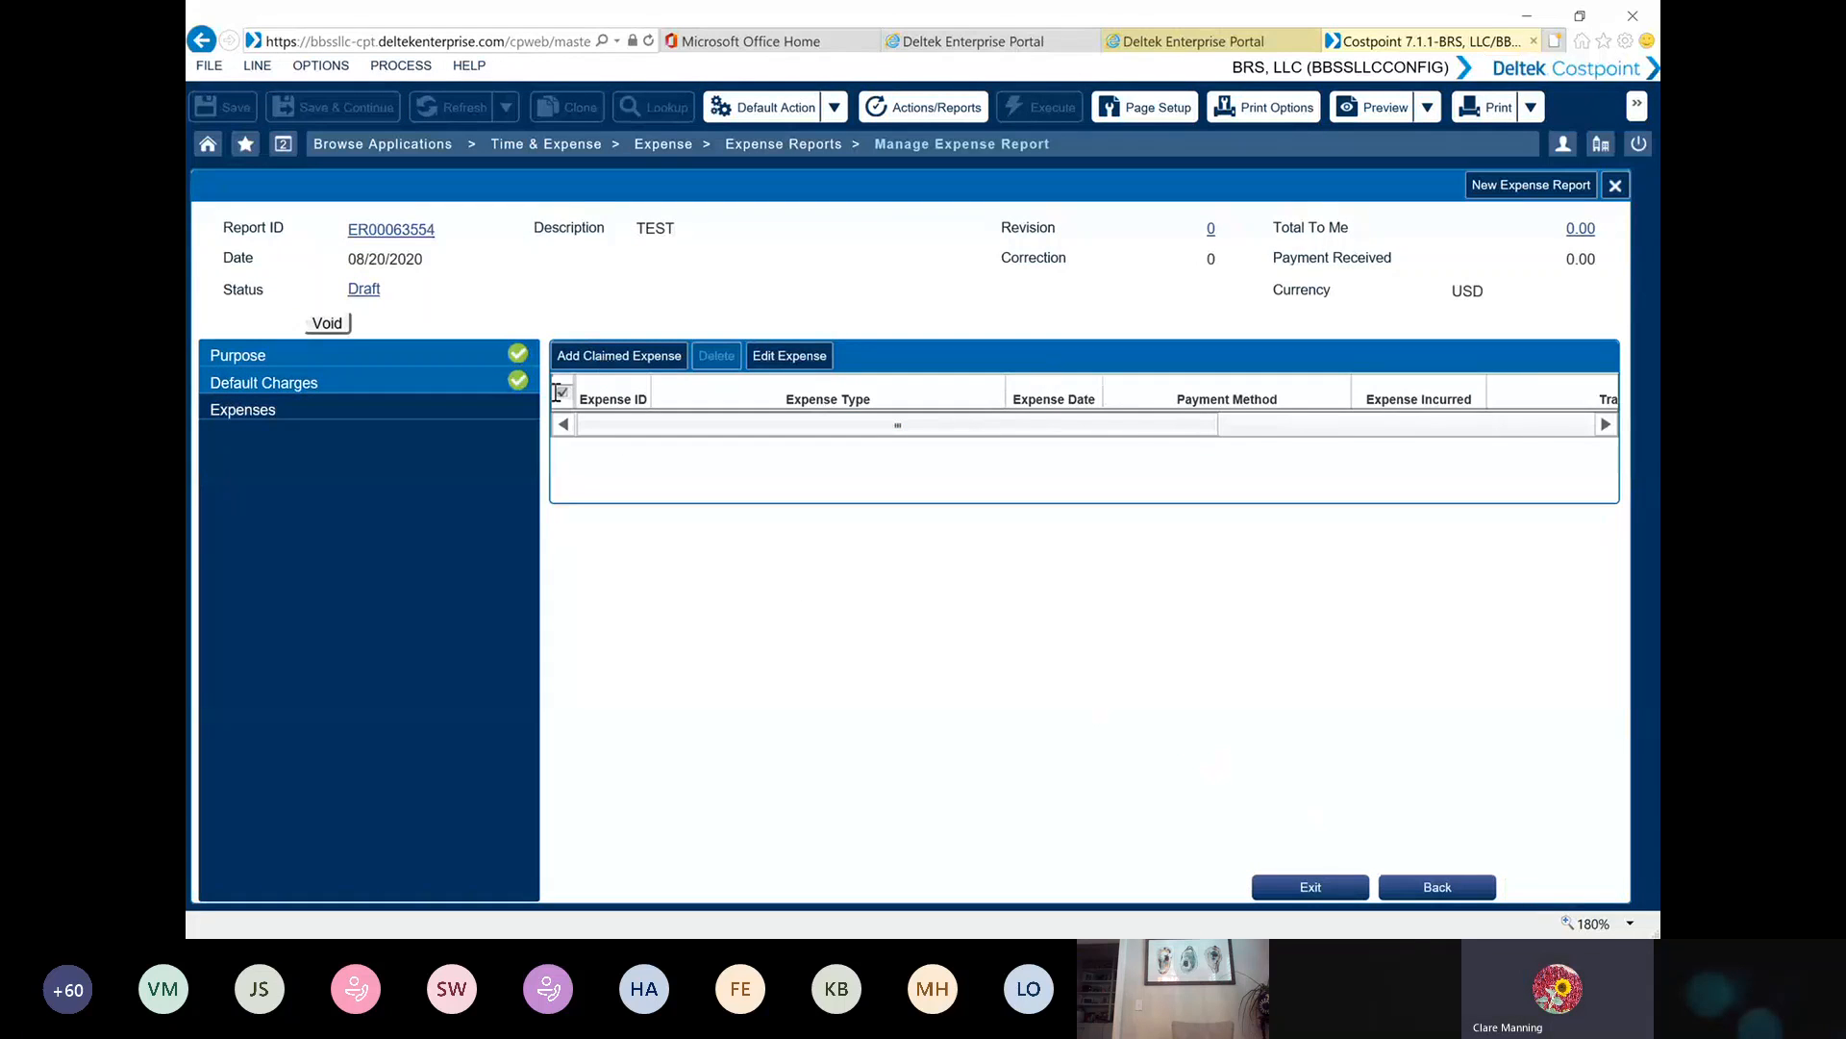
Add a claimed expense of type SUPPLIES - G&A - Office Supplies and continue to its details
{"action": "left_click", "coordinate": [602, 357]}
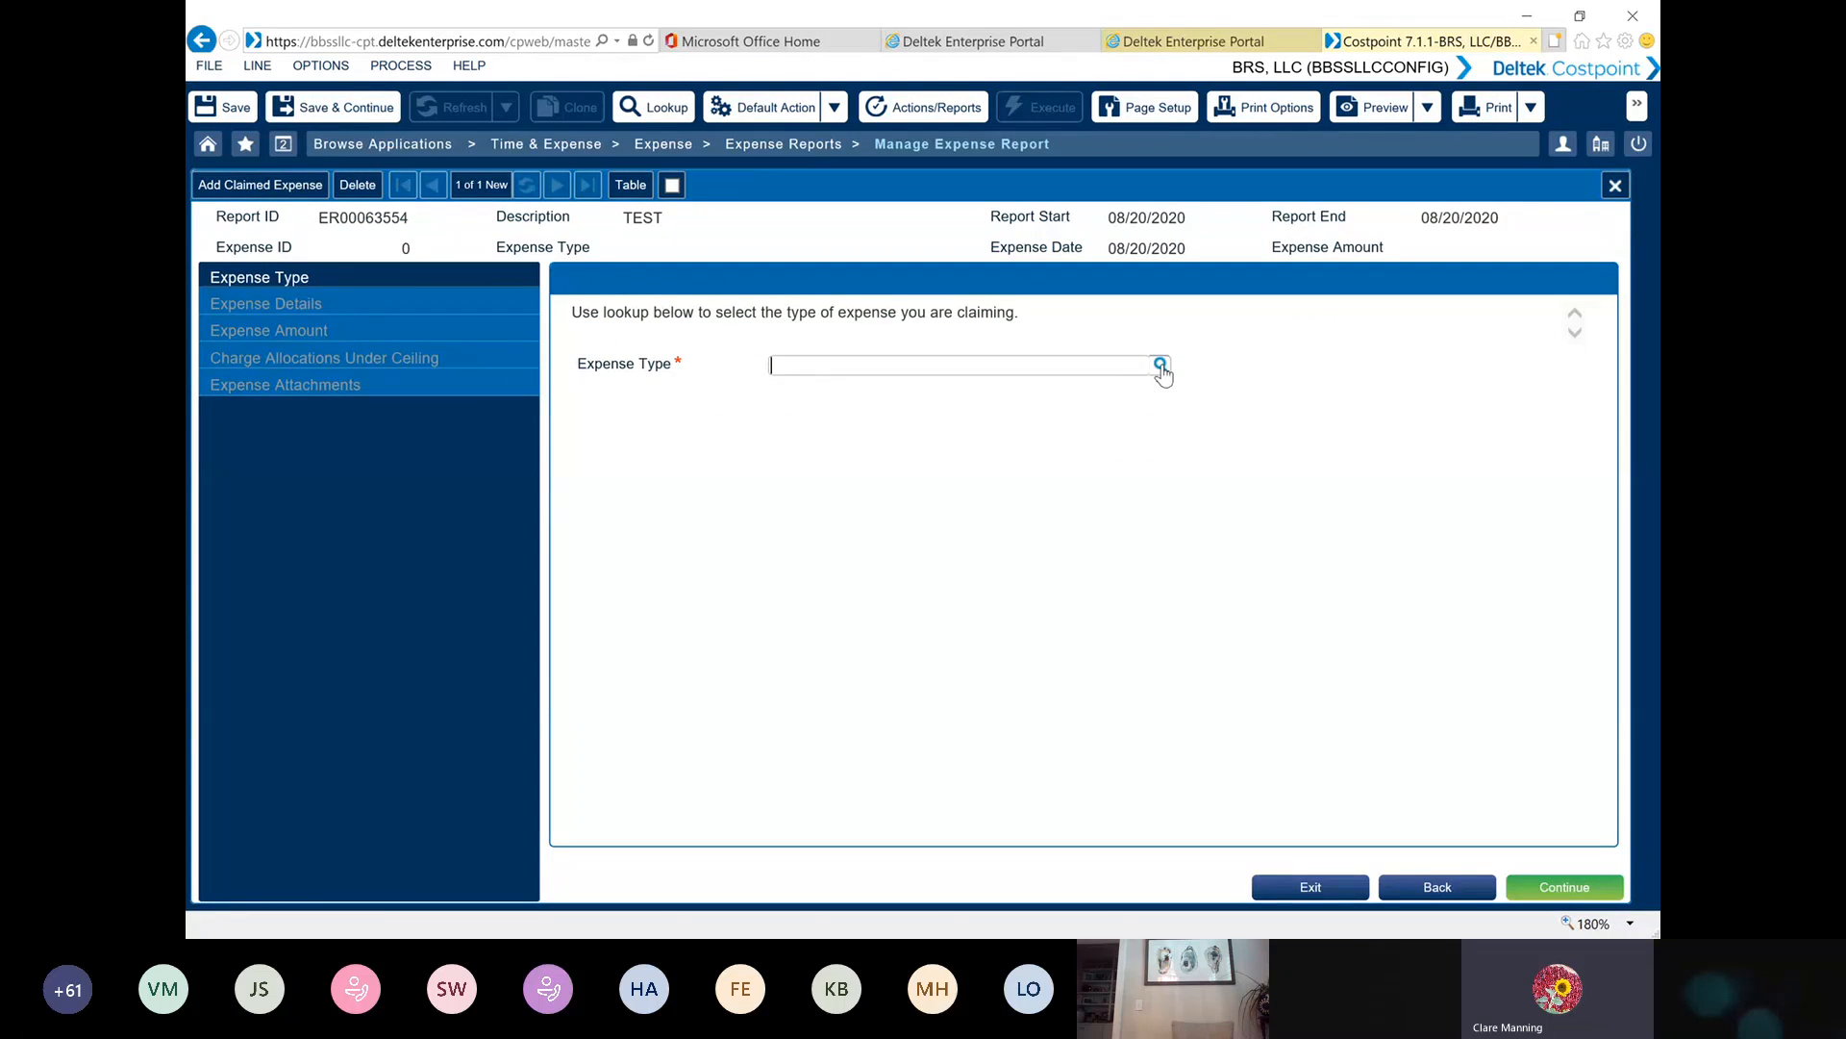
{"action": "left_click", "coordinate": [1161, 366]}
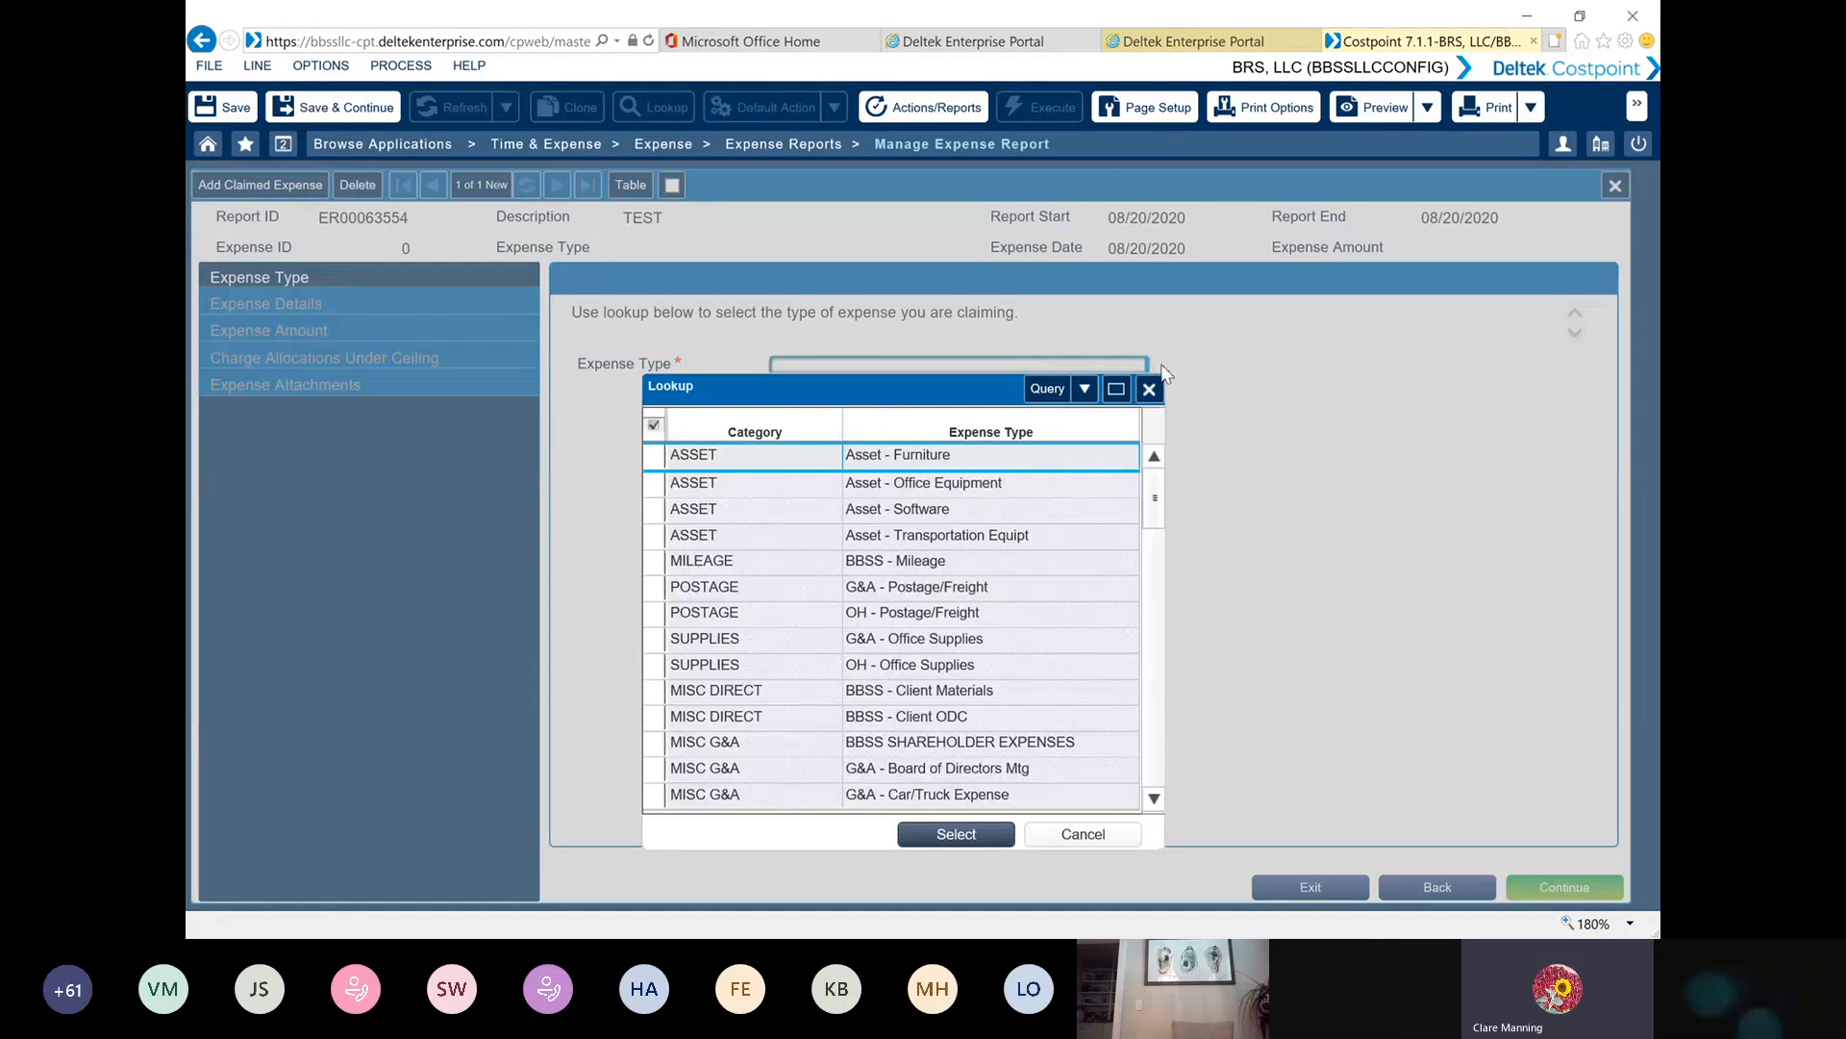
{"action": "scroll", "coordinate": [779, 551], "scroll_direction": "down", "scroll_amount": 1}
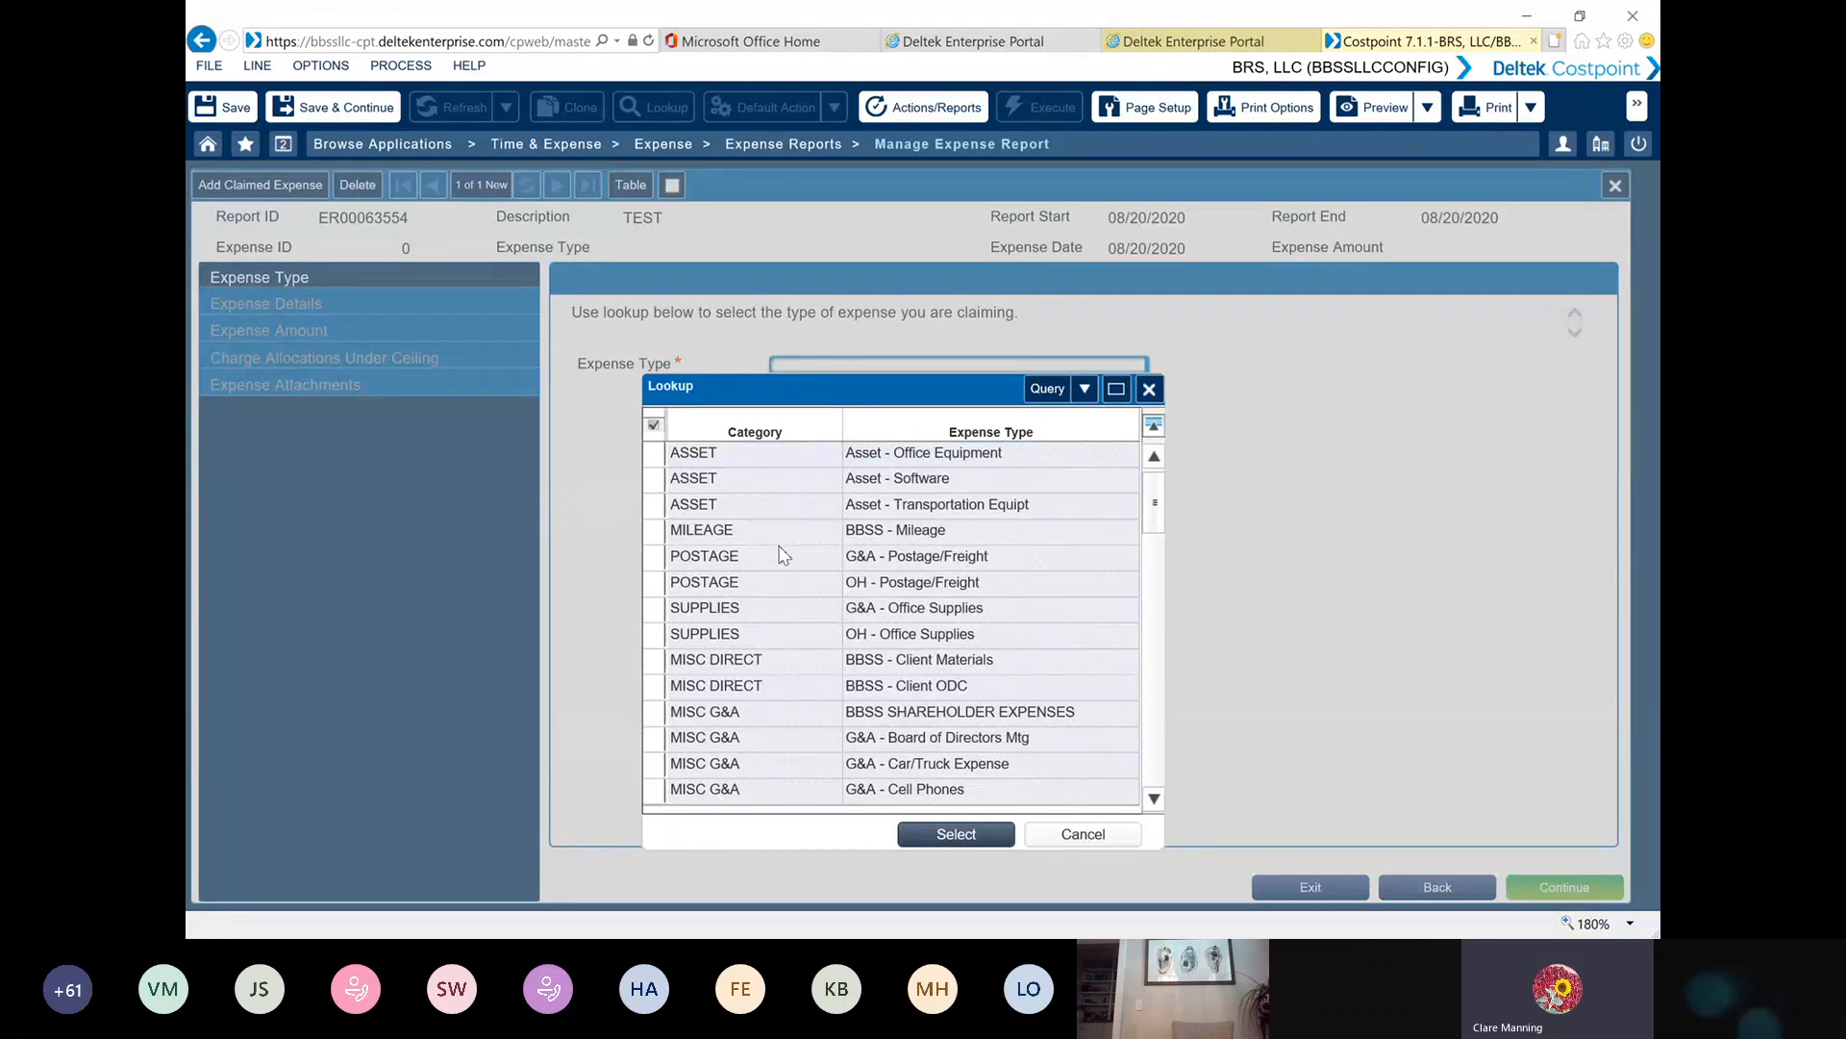
{"action": "double_click", "coordinate": [659, 608]}
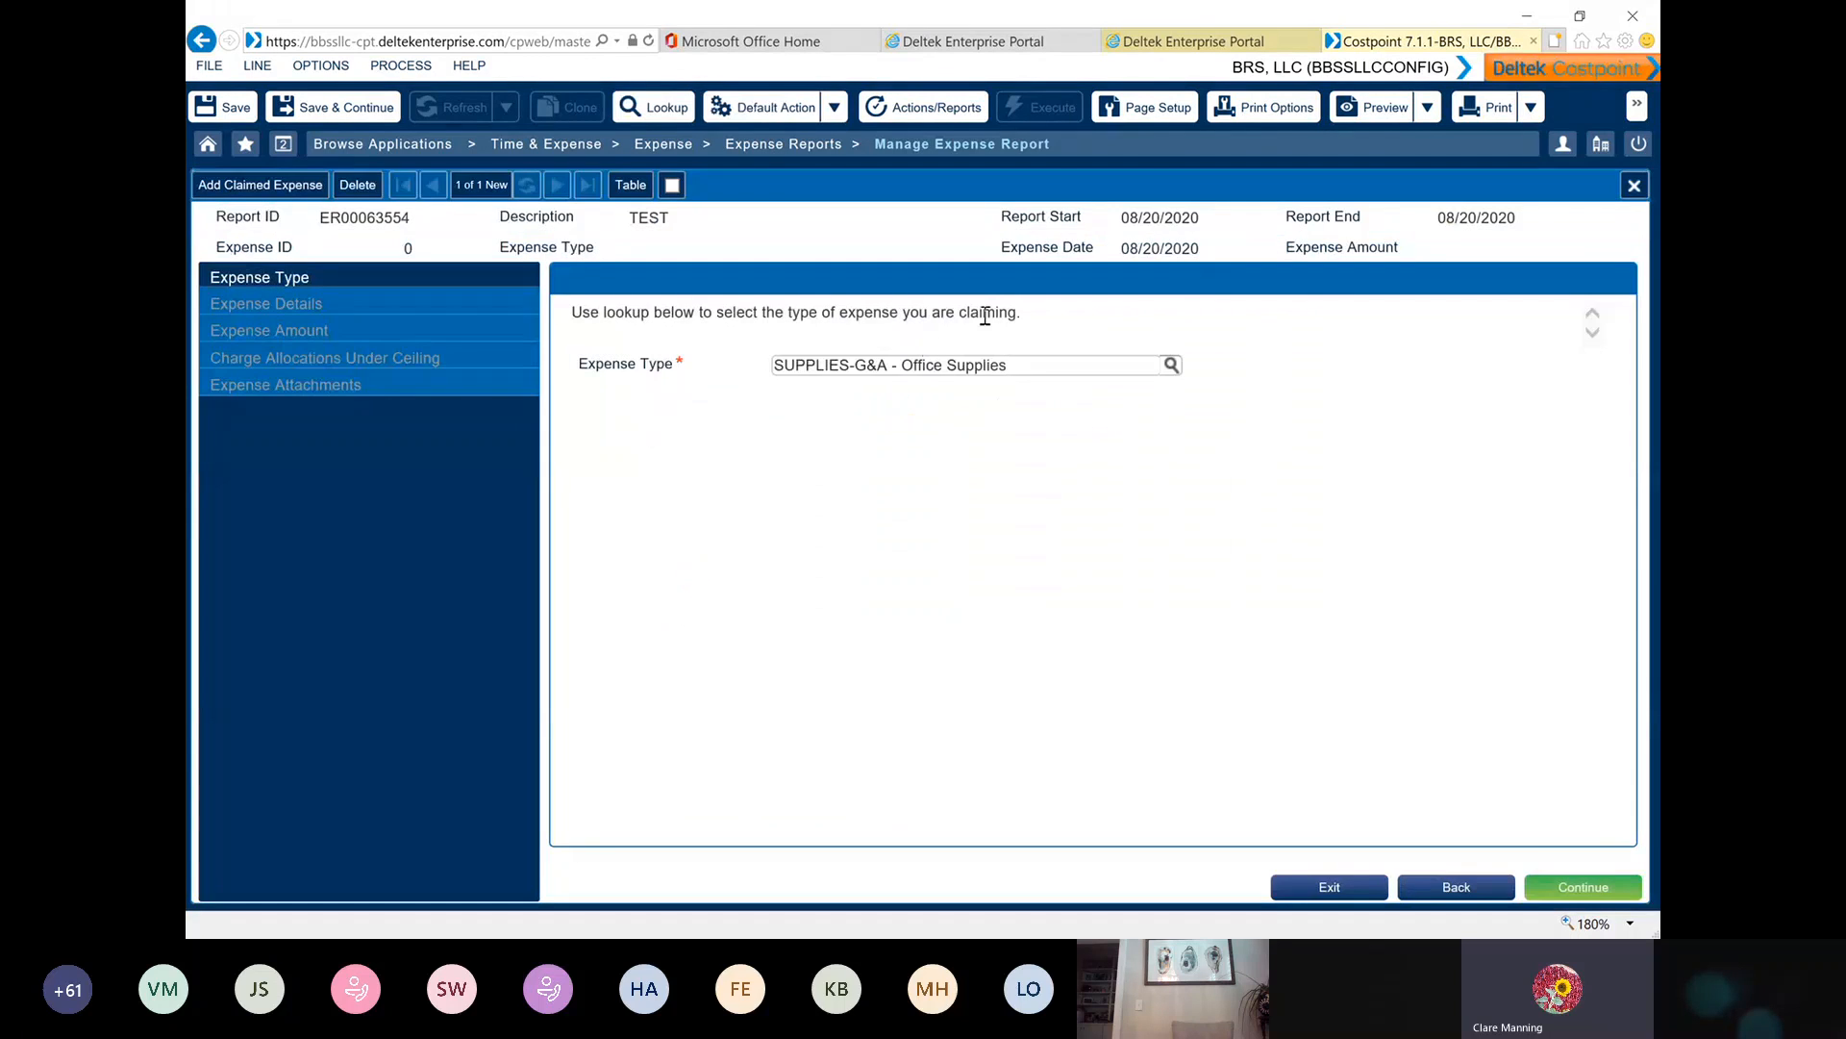
{"action": "left_click", "coordinate": [1563, 889]}
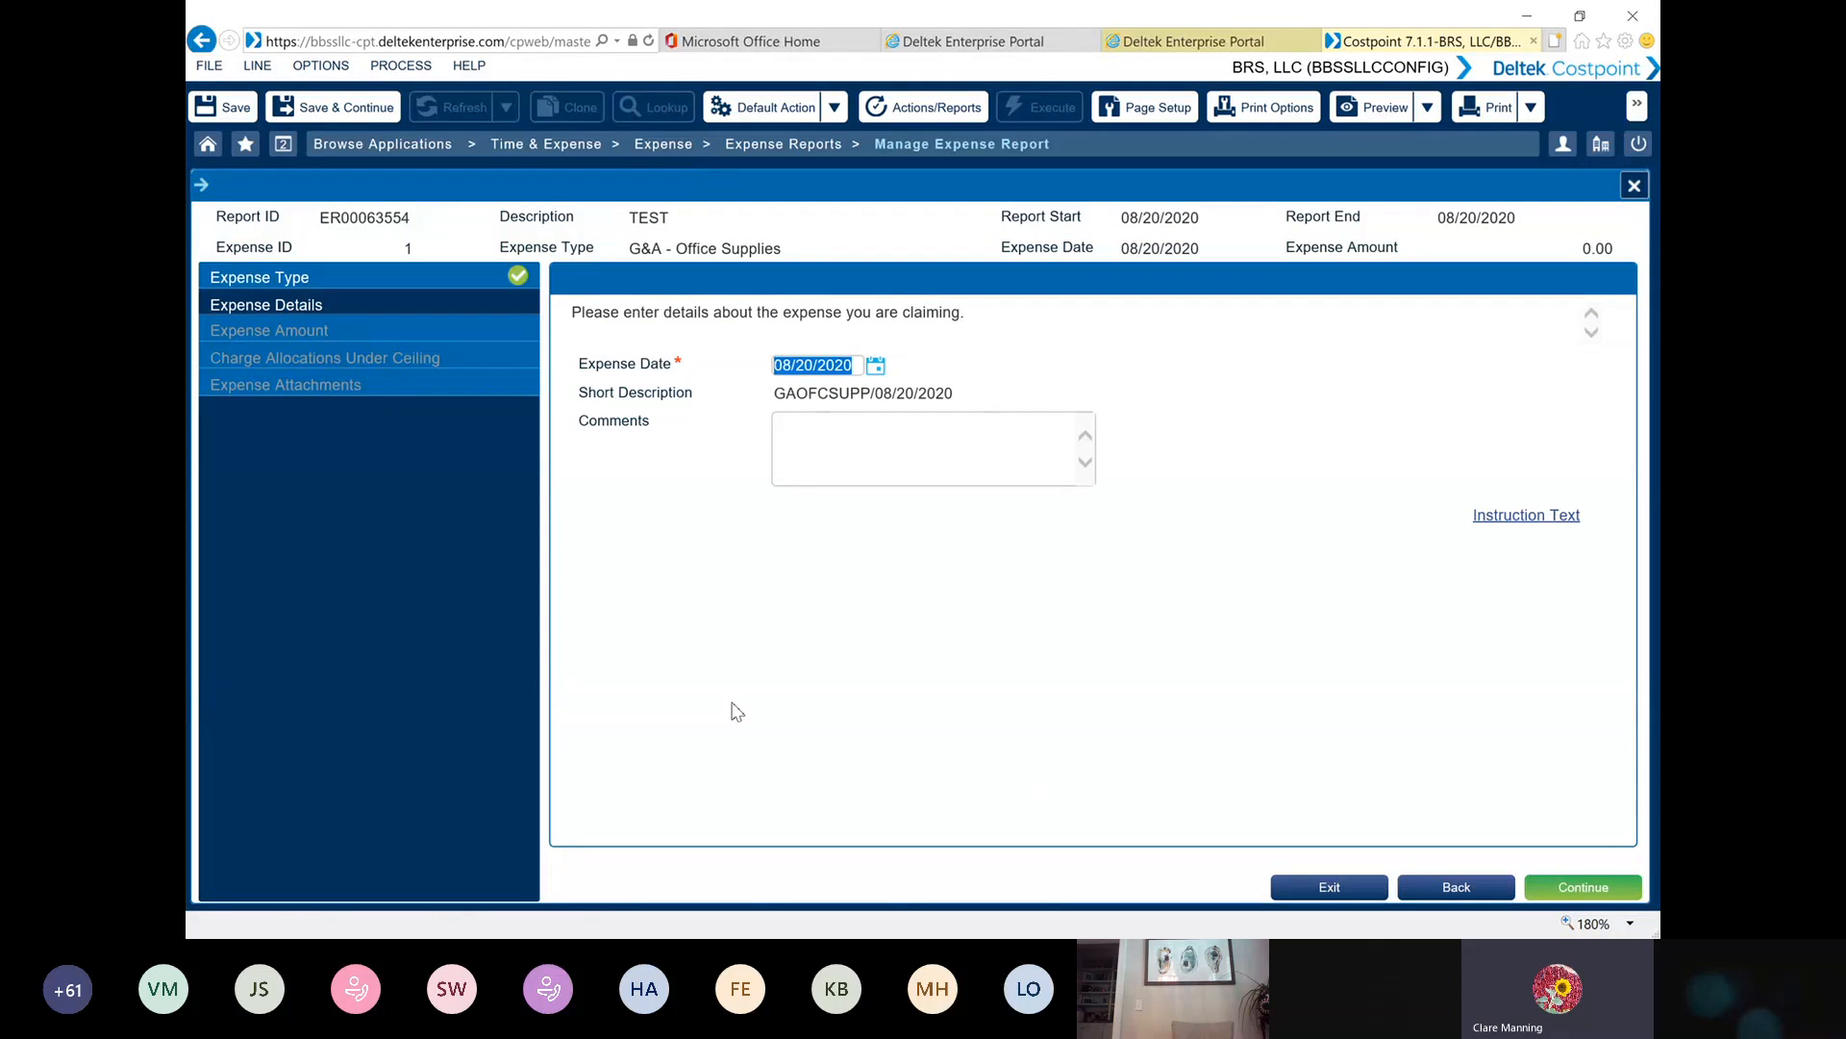
Enter "items for BOD meeting" as the expense comment and continue to the expense amount
{"action": "left_click", "coordinate": [803, 437]}
{"action": "type", "text": "items for BOD meeting"}
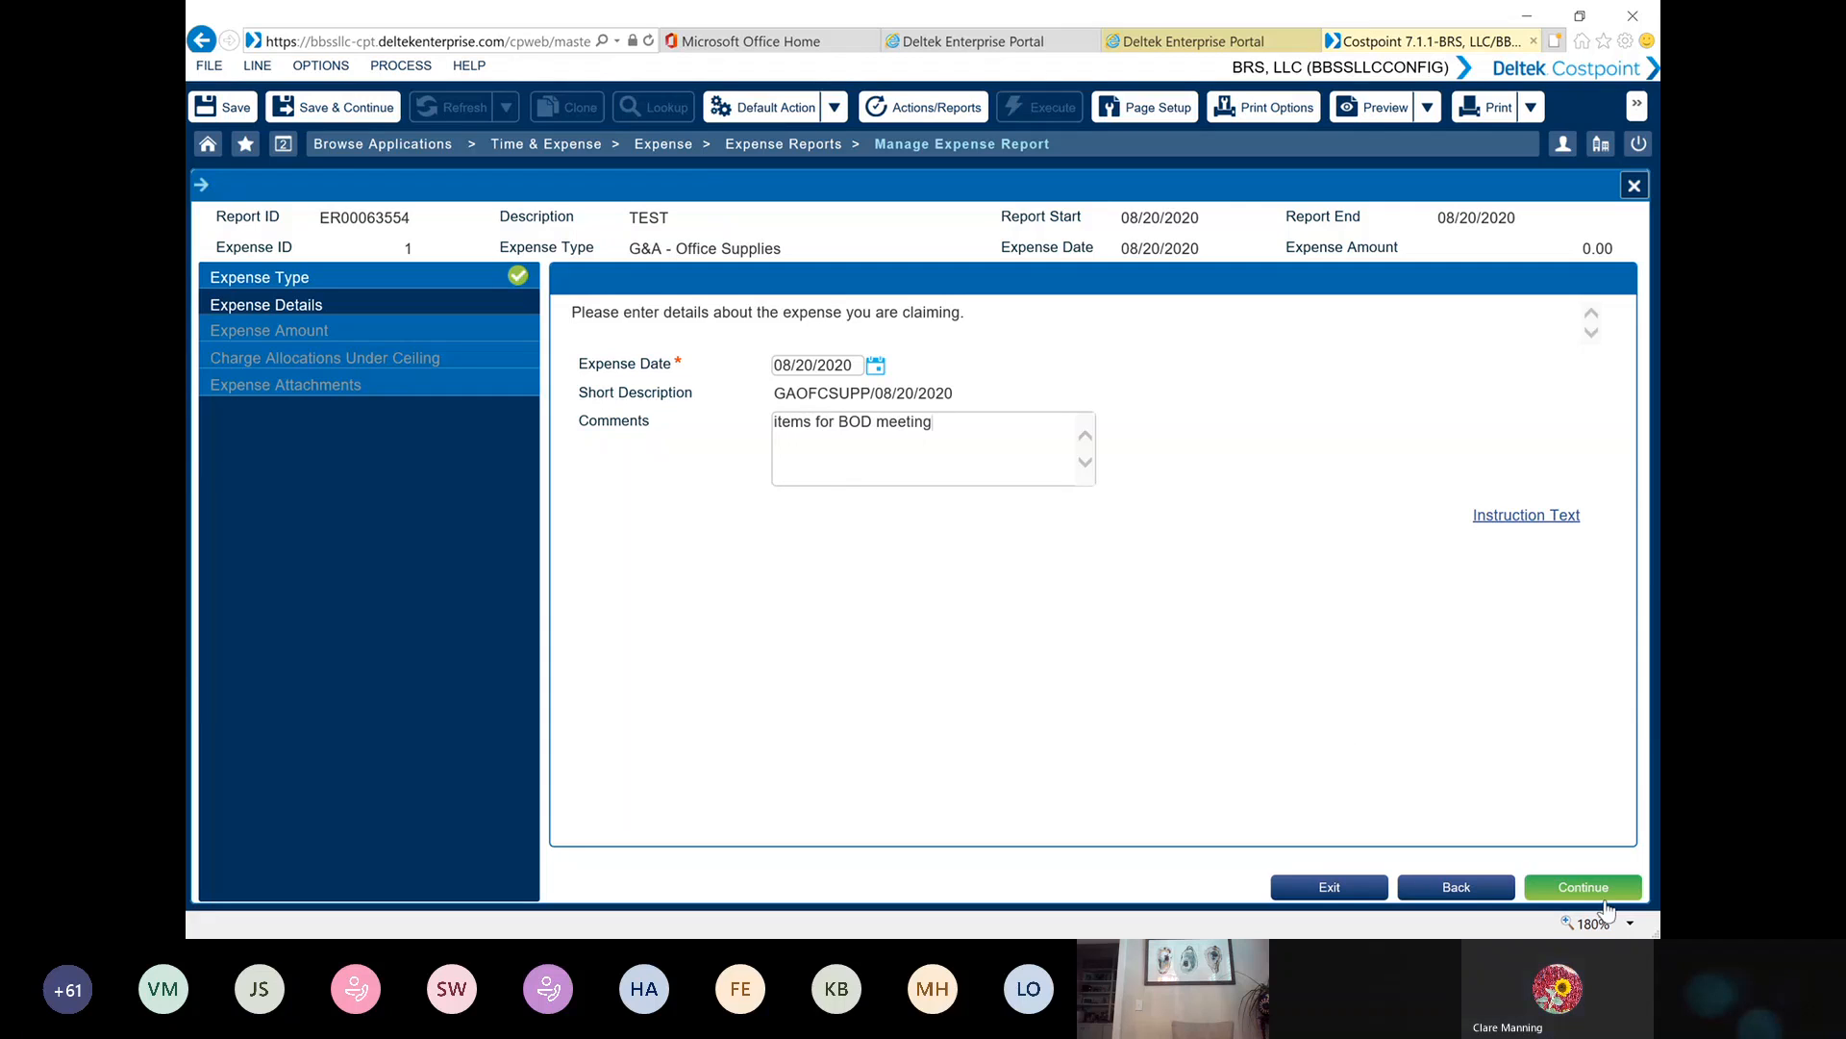
{"action": "left_click", "coordinate": [1578, 886]}
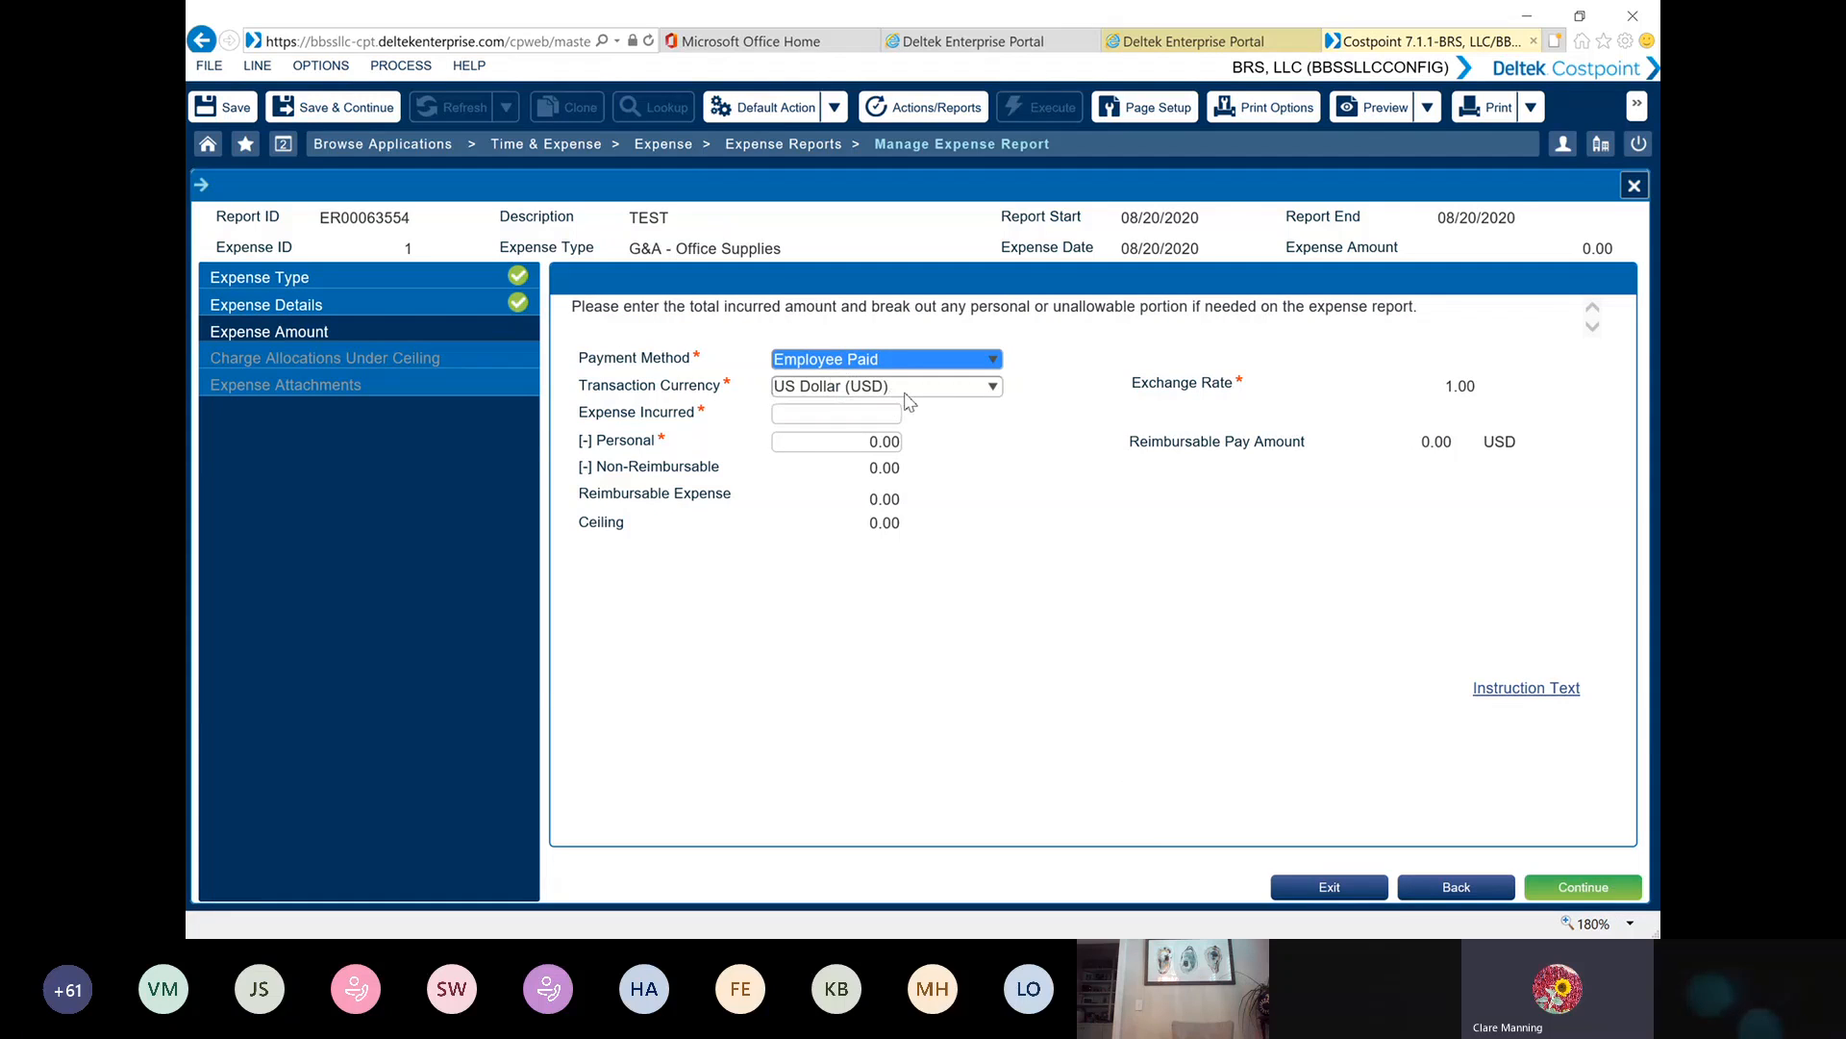
Enter 55.00 as the expense incurred and continue through the charge allocations to the expense attachments
{"action": "left_click", "coordinate": [820, 418]}
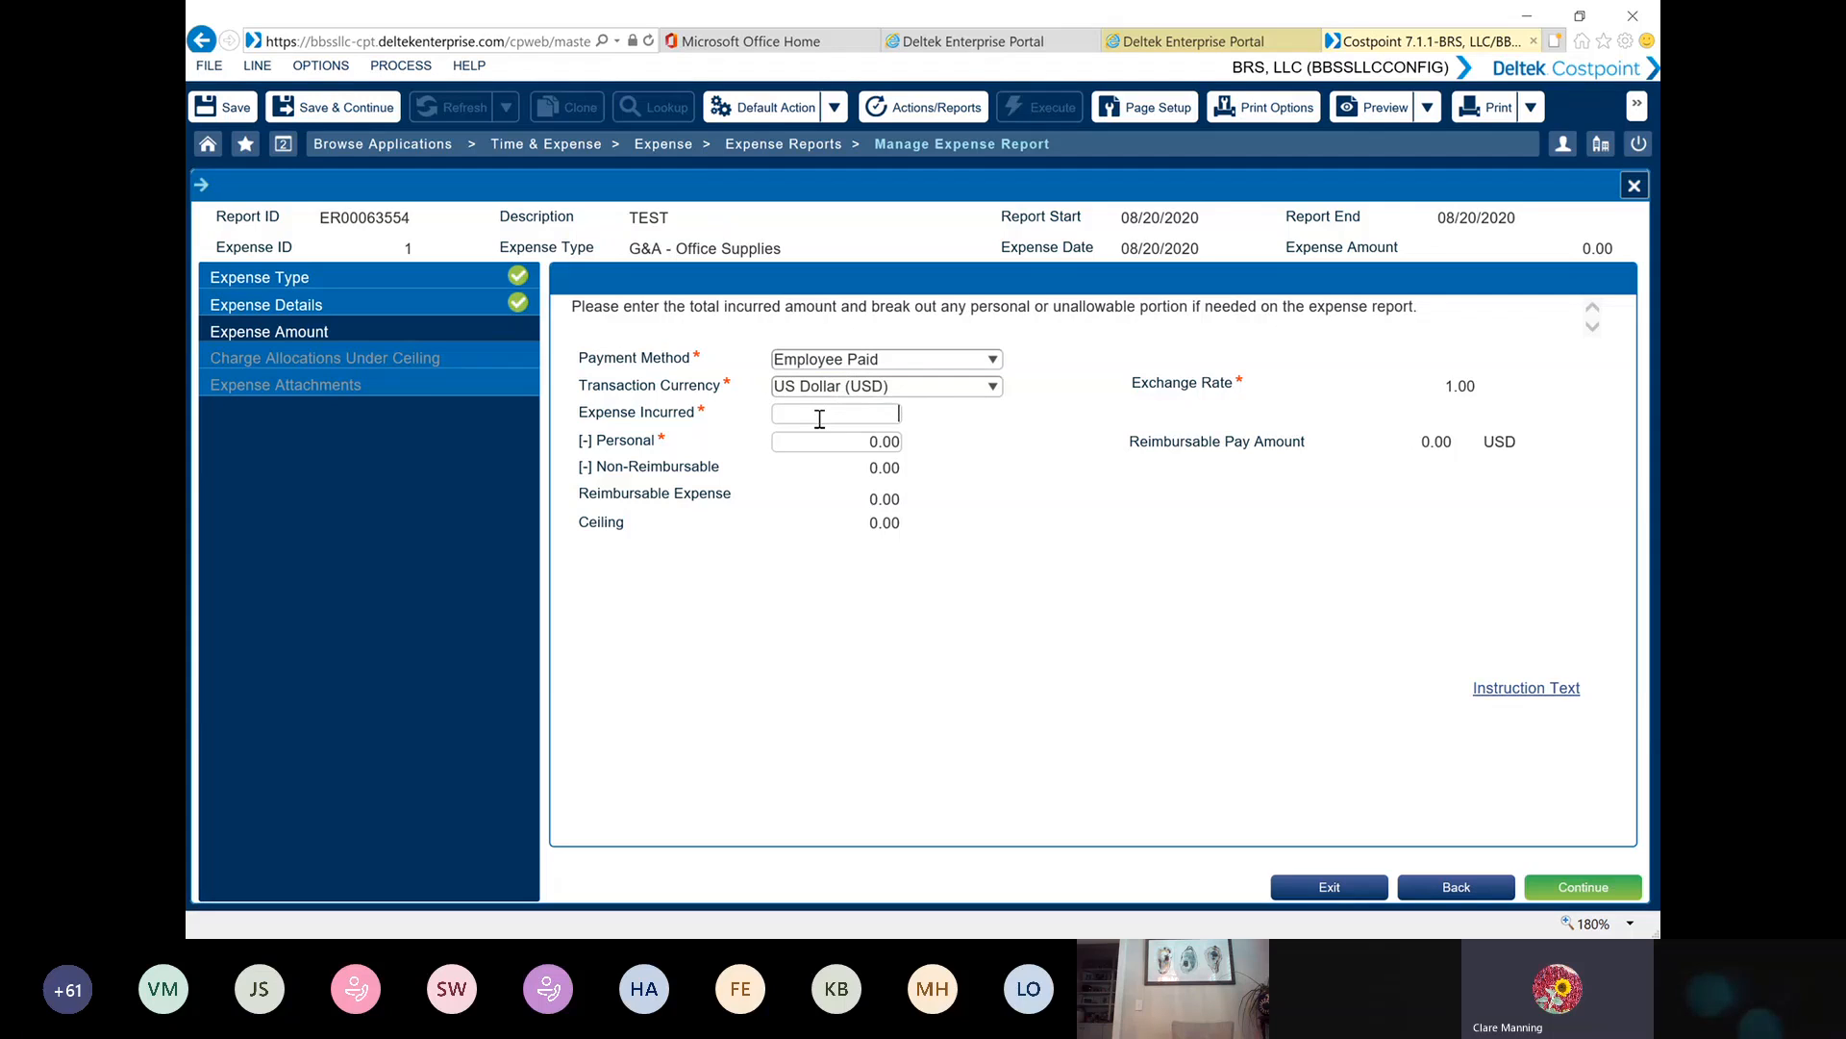
{"action": "type", "text": "55.00"}
{"action": "key", "text": "Tab"}
{"action": "left_click", "coordinate": [1583, 887]}
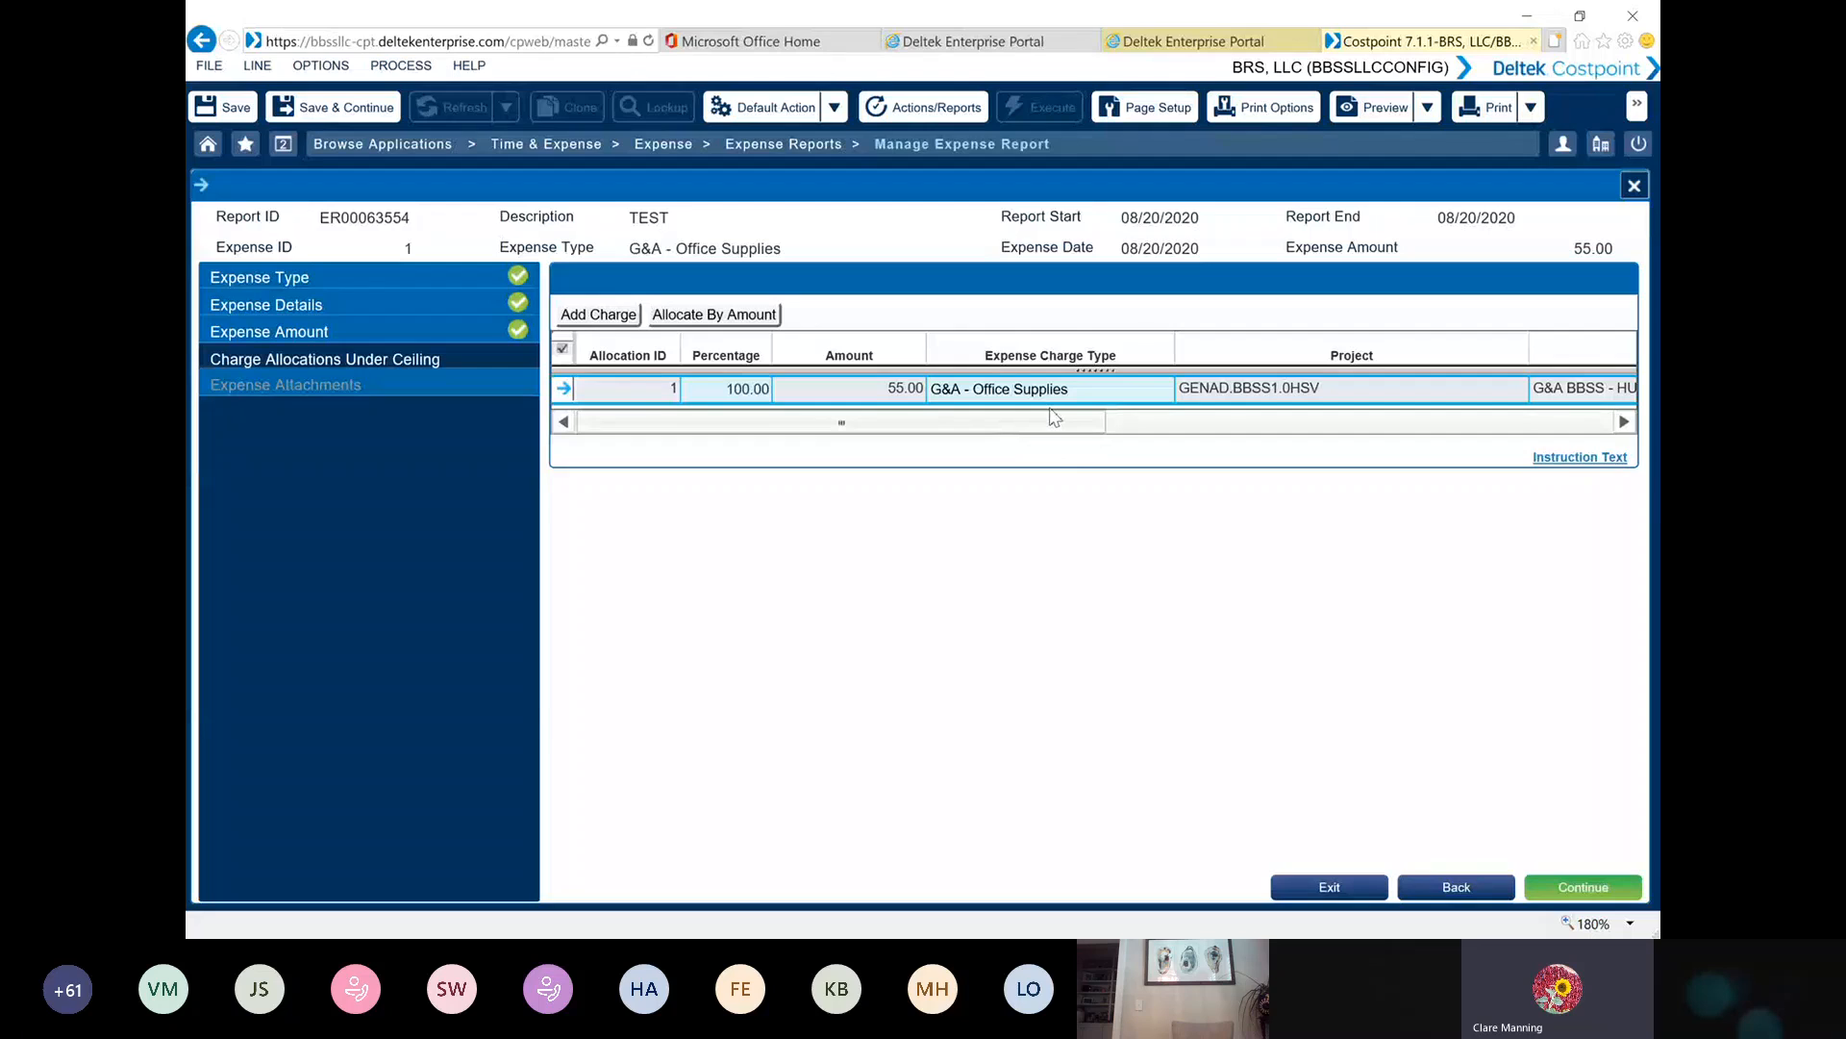
{"action": "left_click_drag", "start_coordinate": [1113, 429], "coordinate": [1196, 420]}
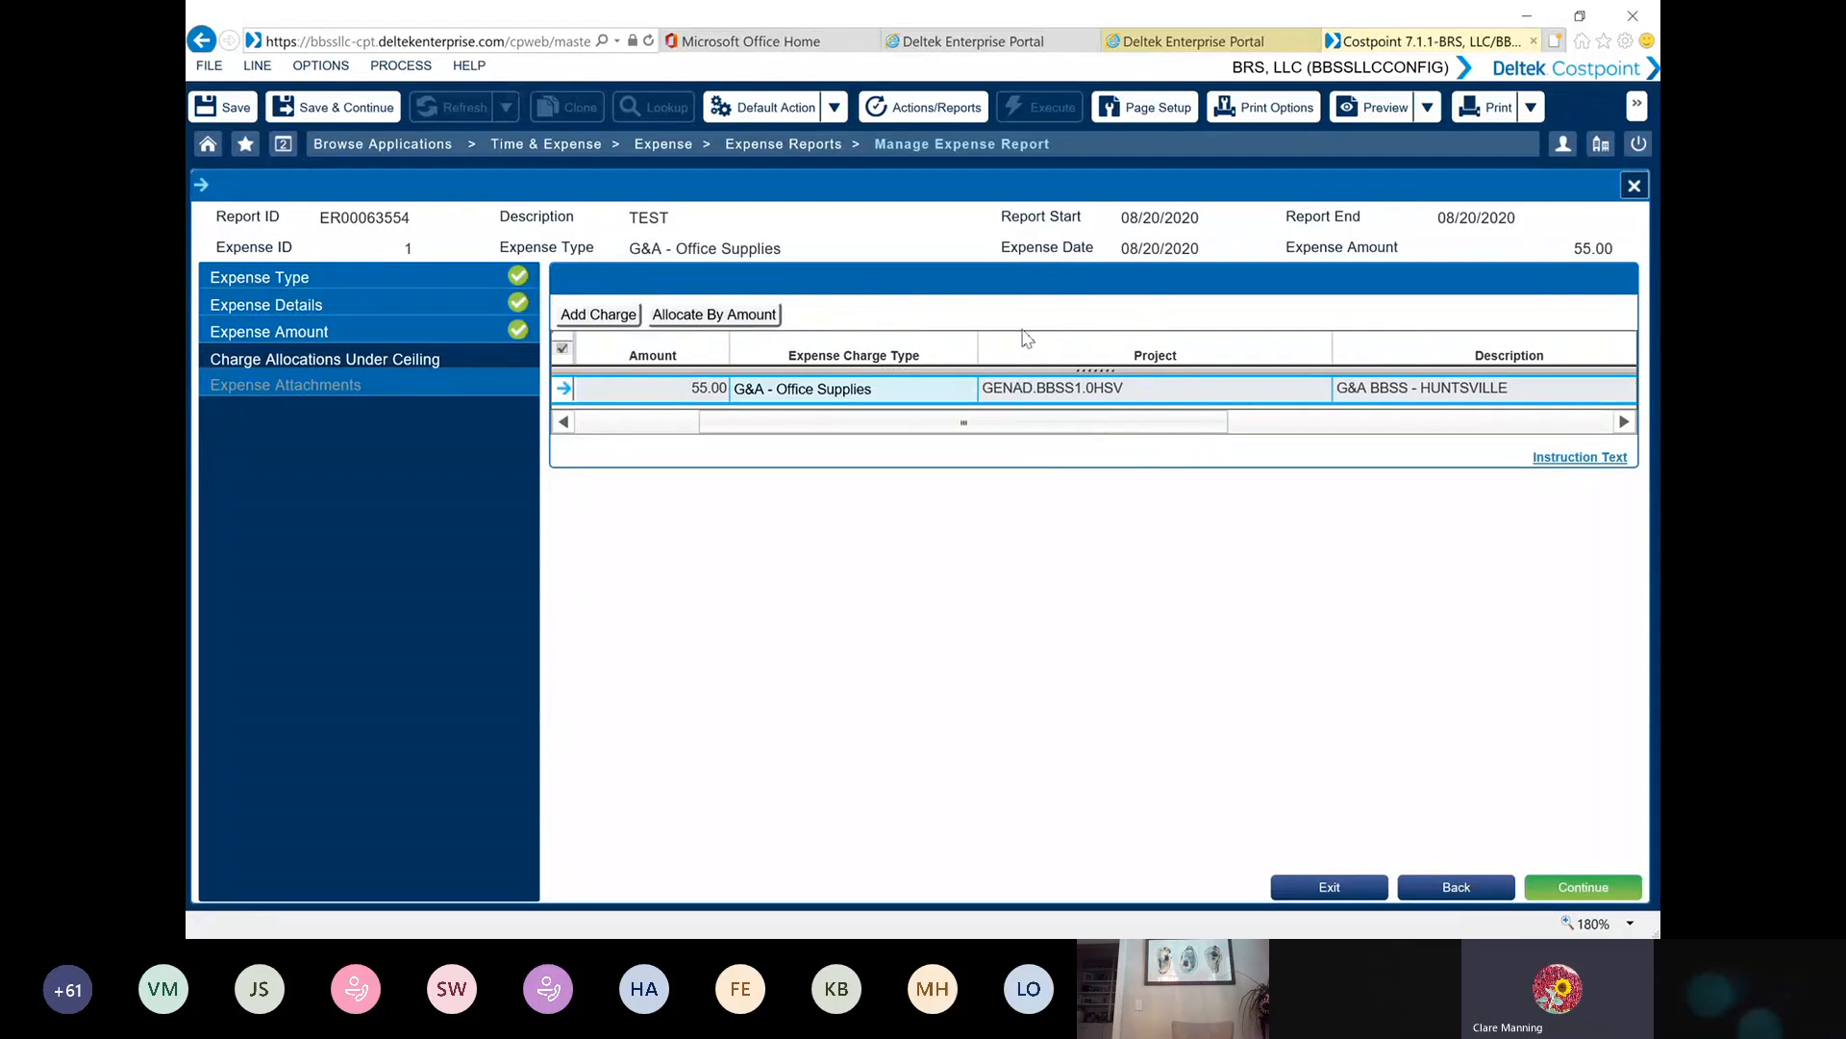
{"action": "left_click", "coordinate": [1585, 886]}
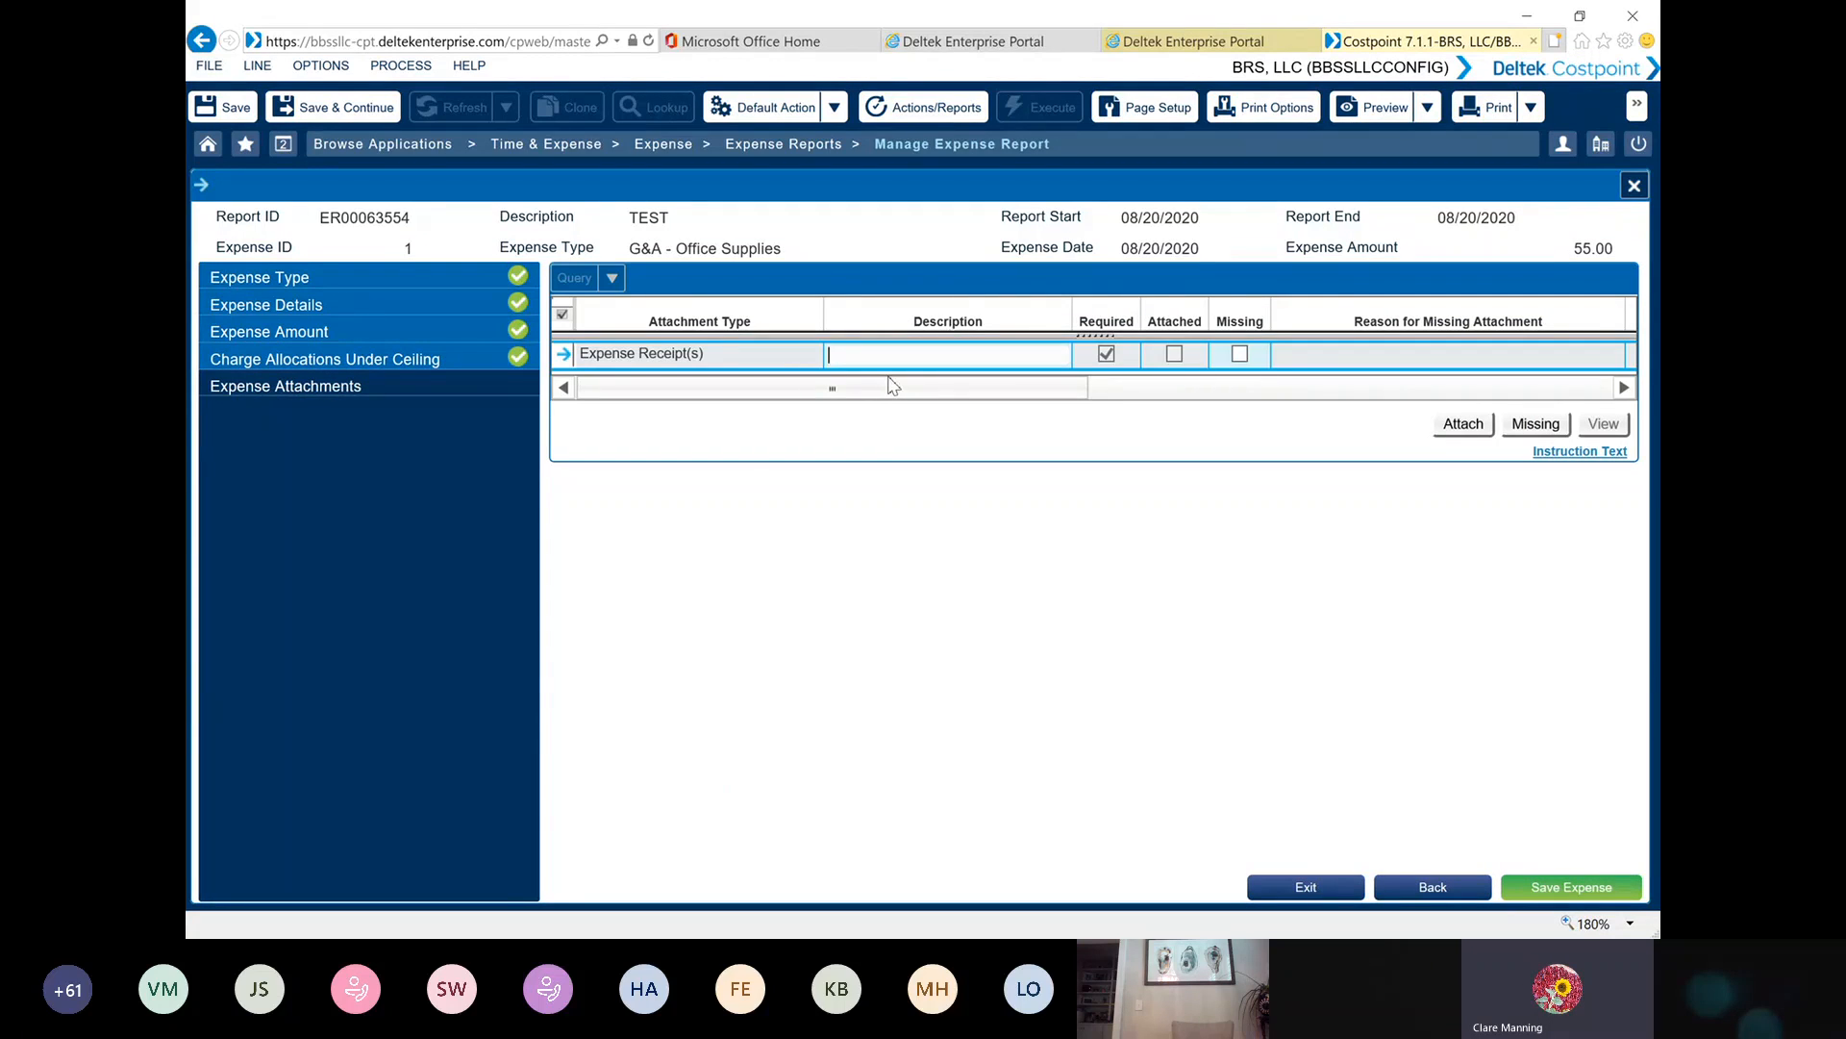
Mark the required expense receipt as missing with the reason "test" and save the expense
{"action": "left_click", "coordinate": [1241, 356]}
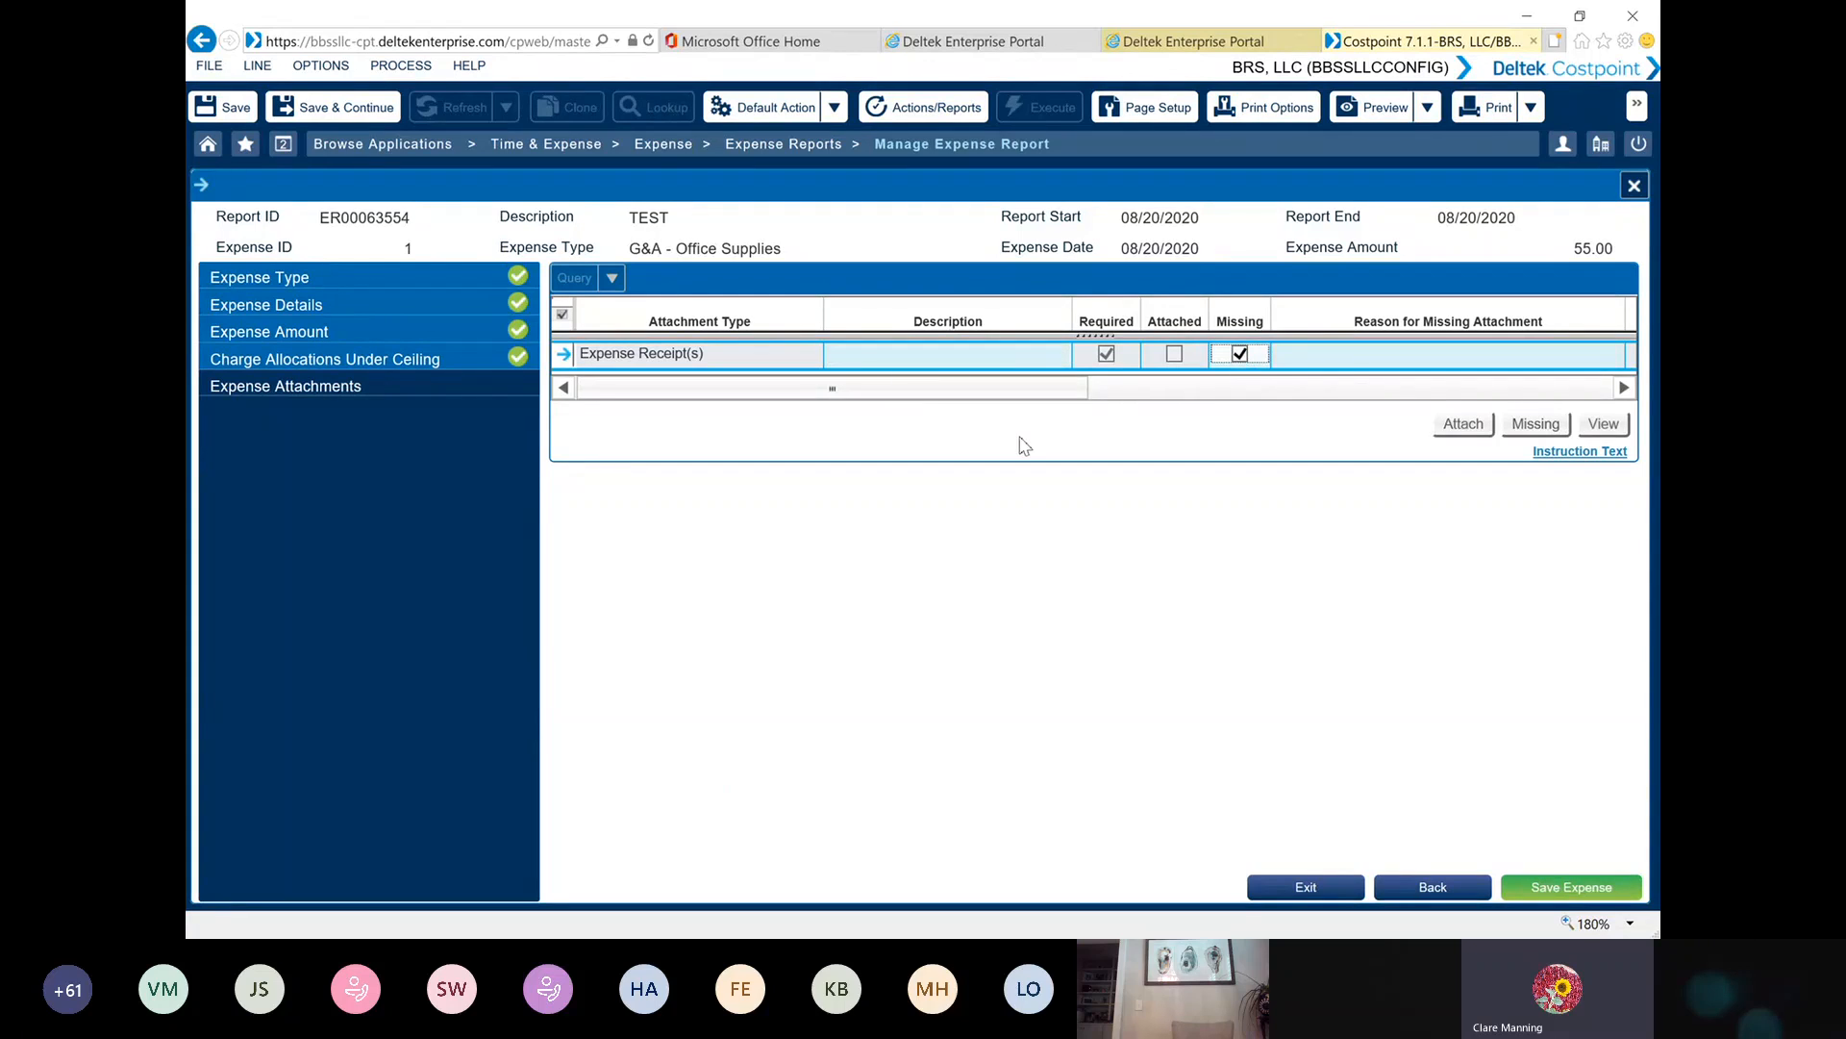
{"action": "left_click", "coordinate": [1327, 359]}
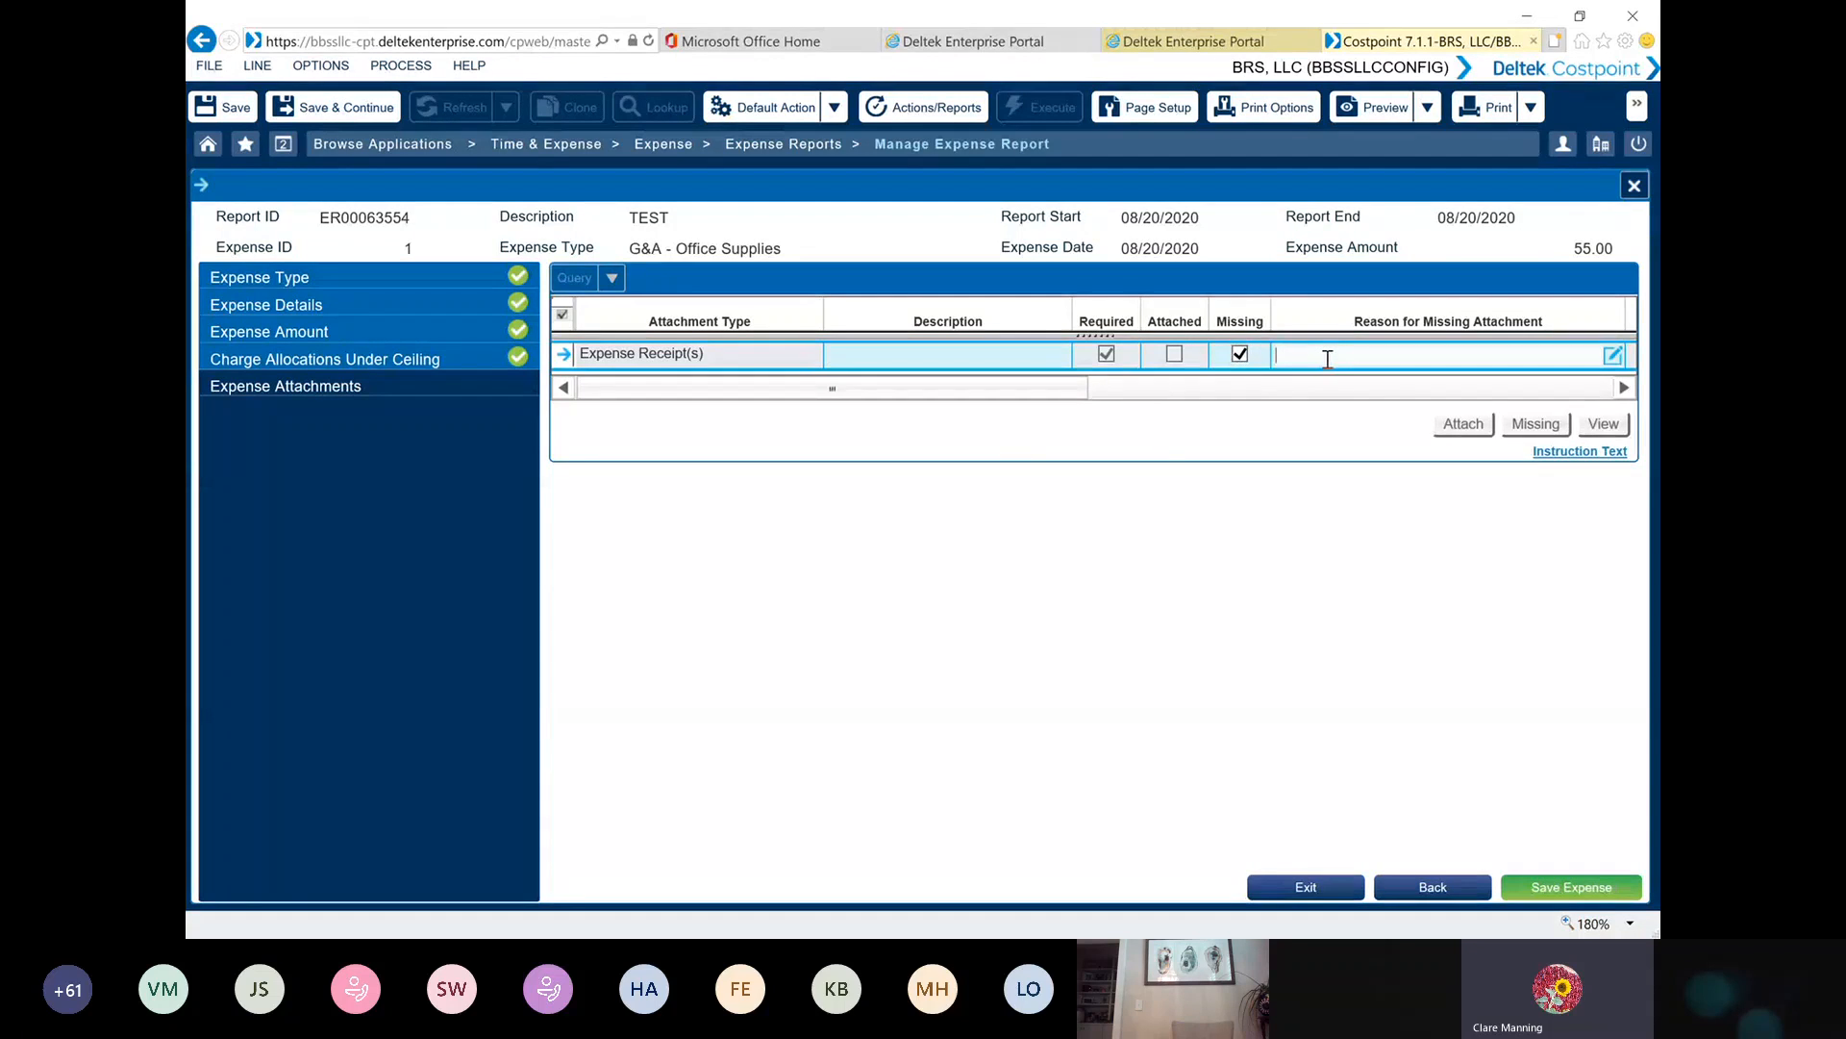
{"action": "type", "text": "test"}
{"action": "left_click", "coordinate": [1574, 888]}
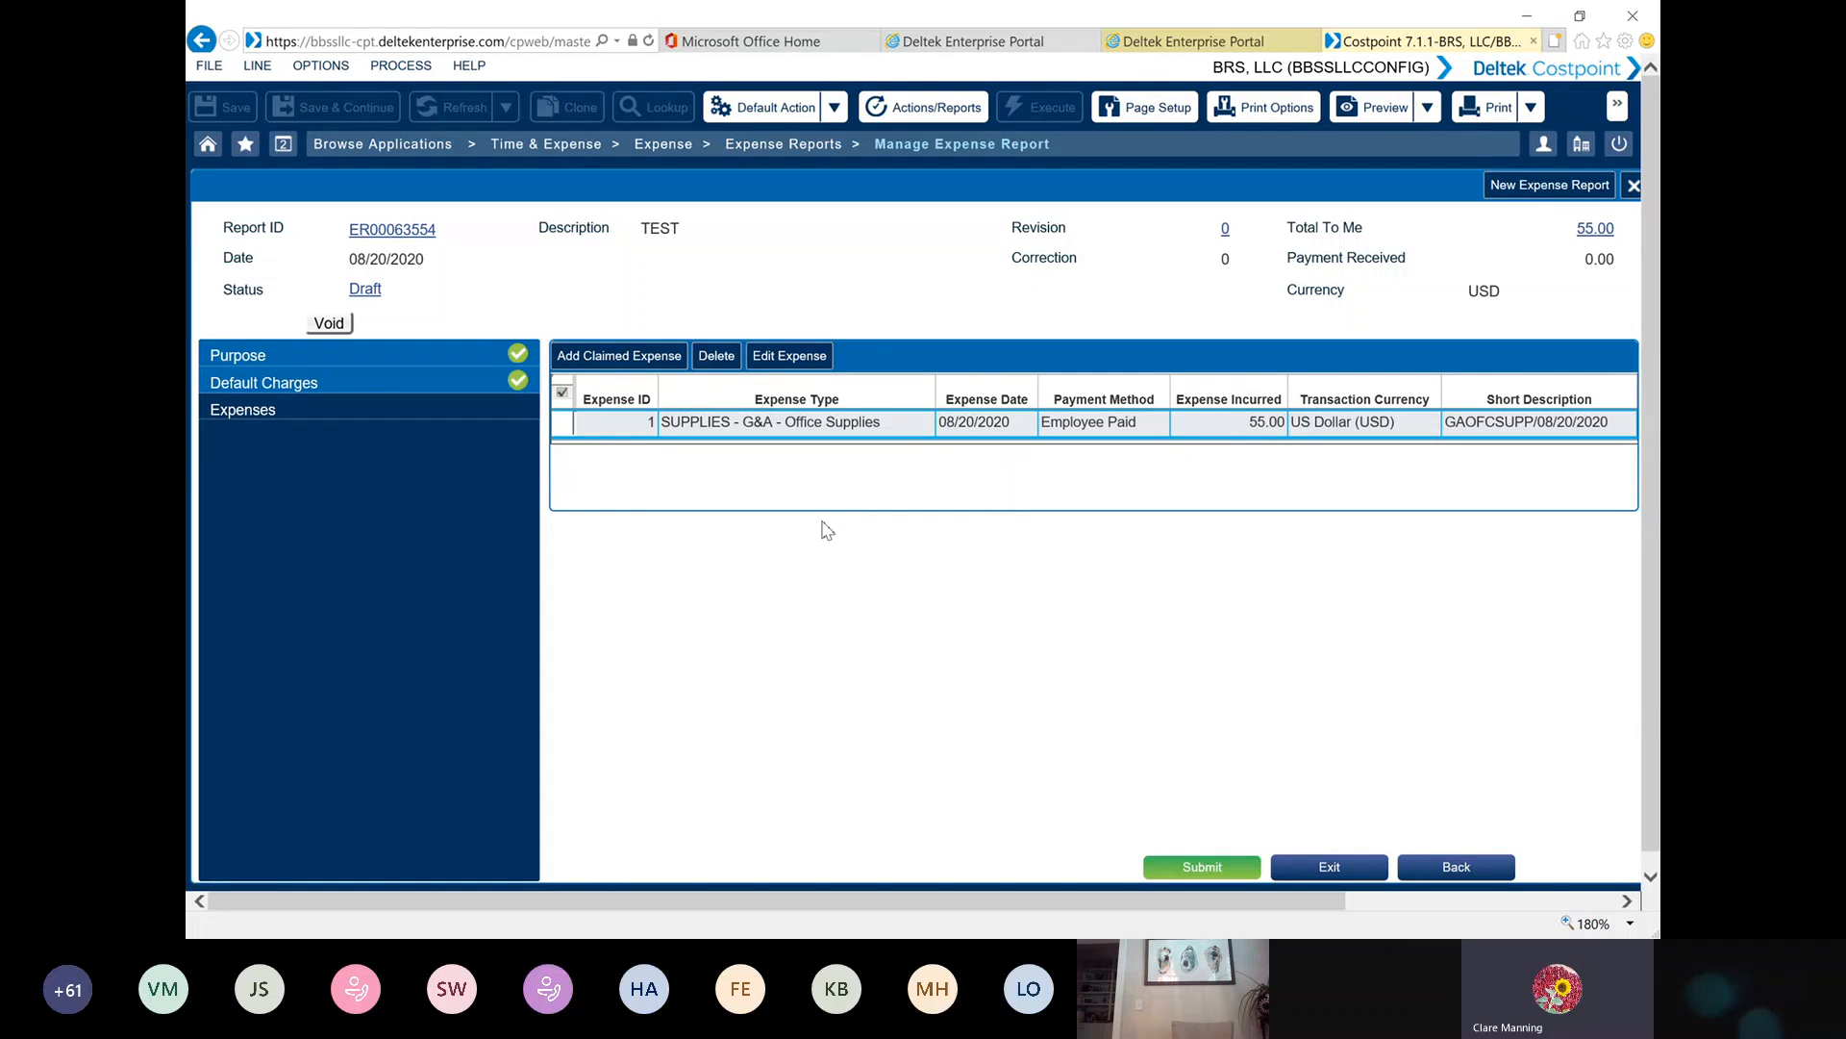
Submit the expense report, continuing past its attachments and agreeing to the certification before updating the report
{"action": "left_click", "coordinate": [1203, 868]}
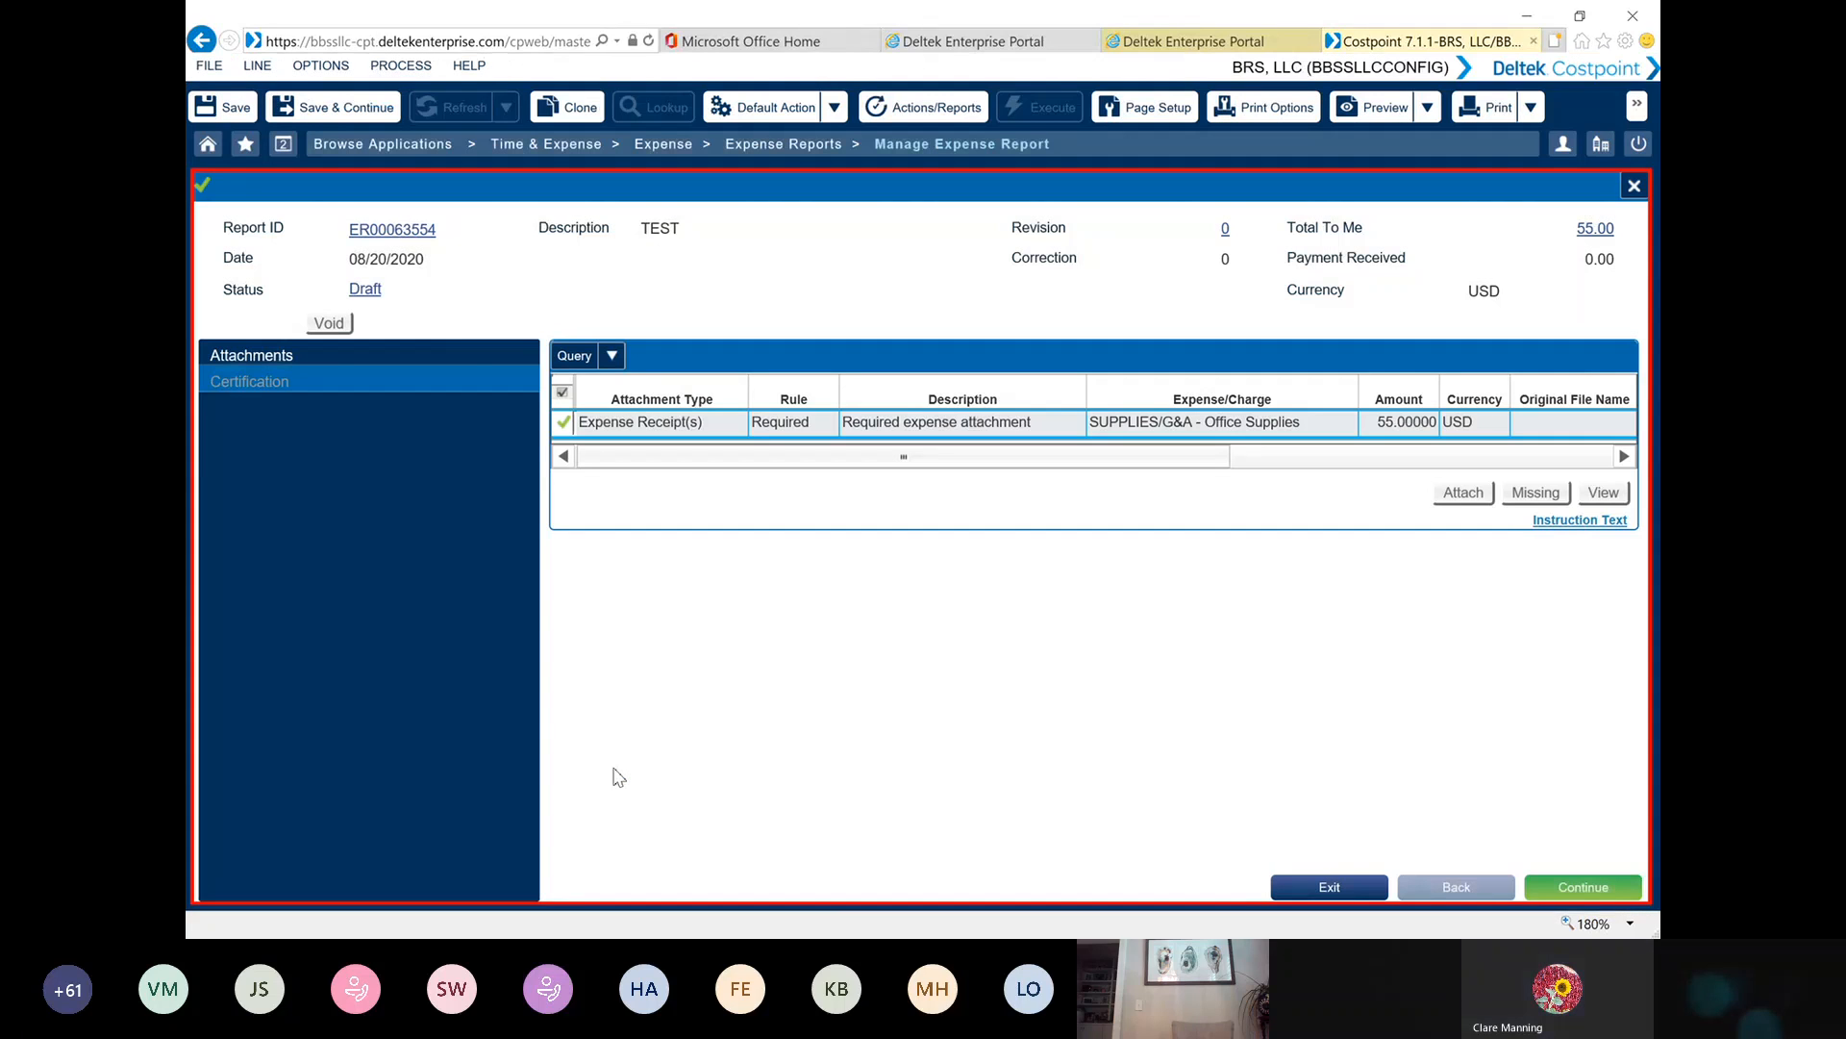
{"action": "left_click", "coordinate": [1599, 887]}
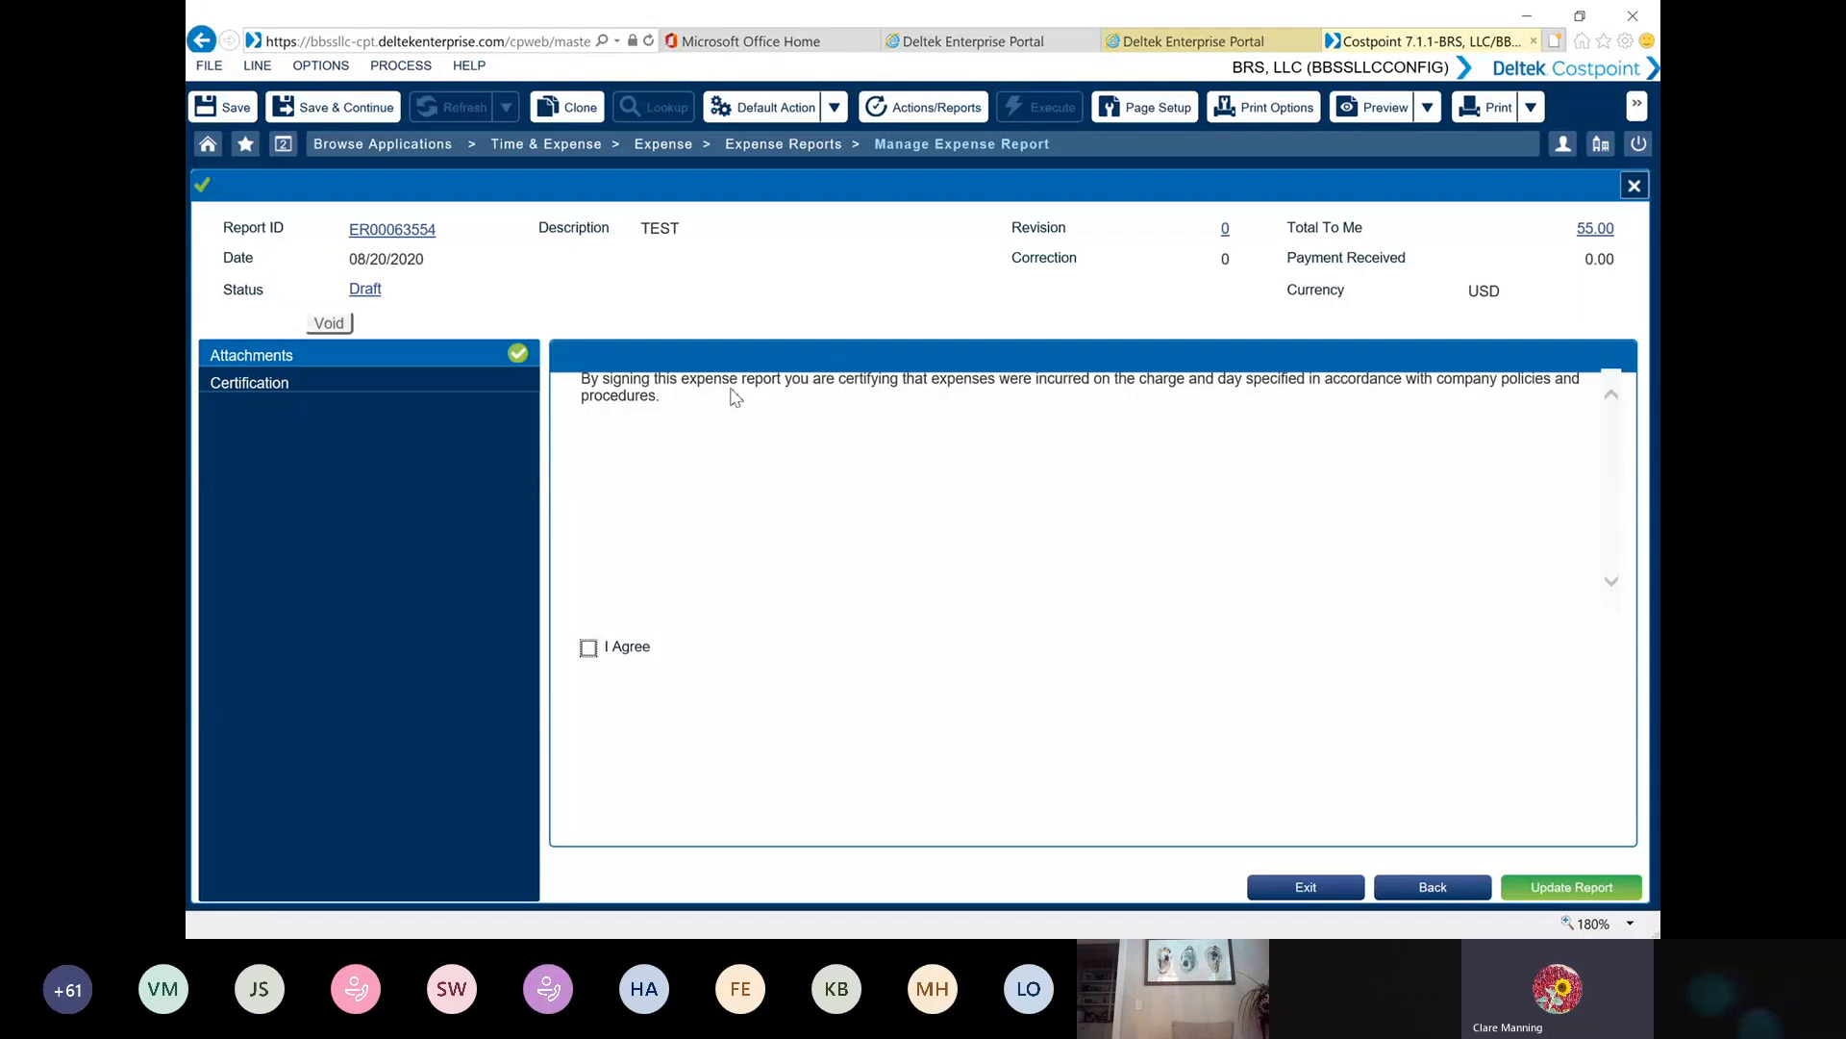
{"action": "left_click", "coordinate": [589, 647]}
{"action": "left_click", "coordinate": [1550, 892]}
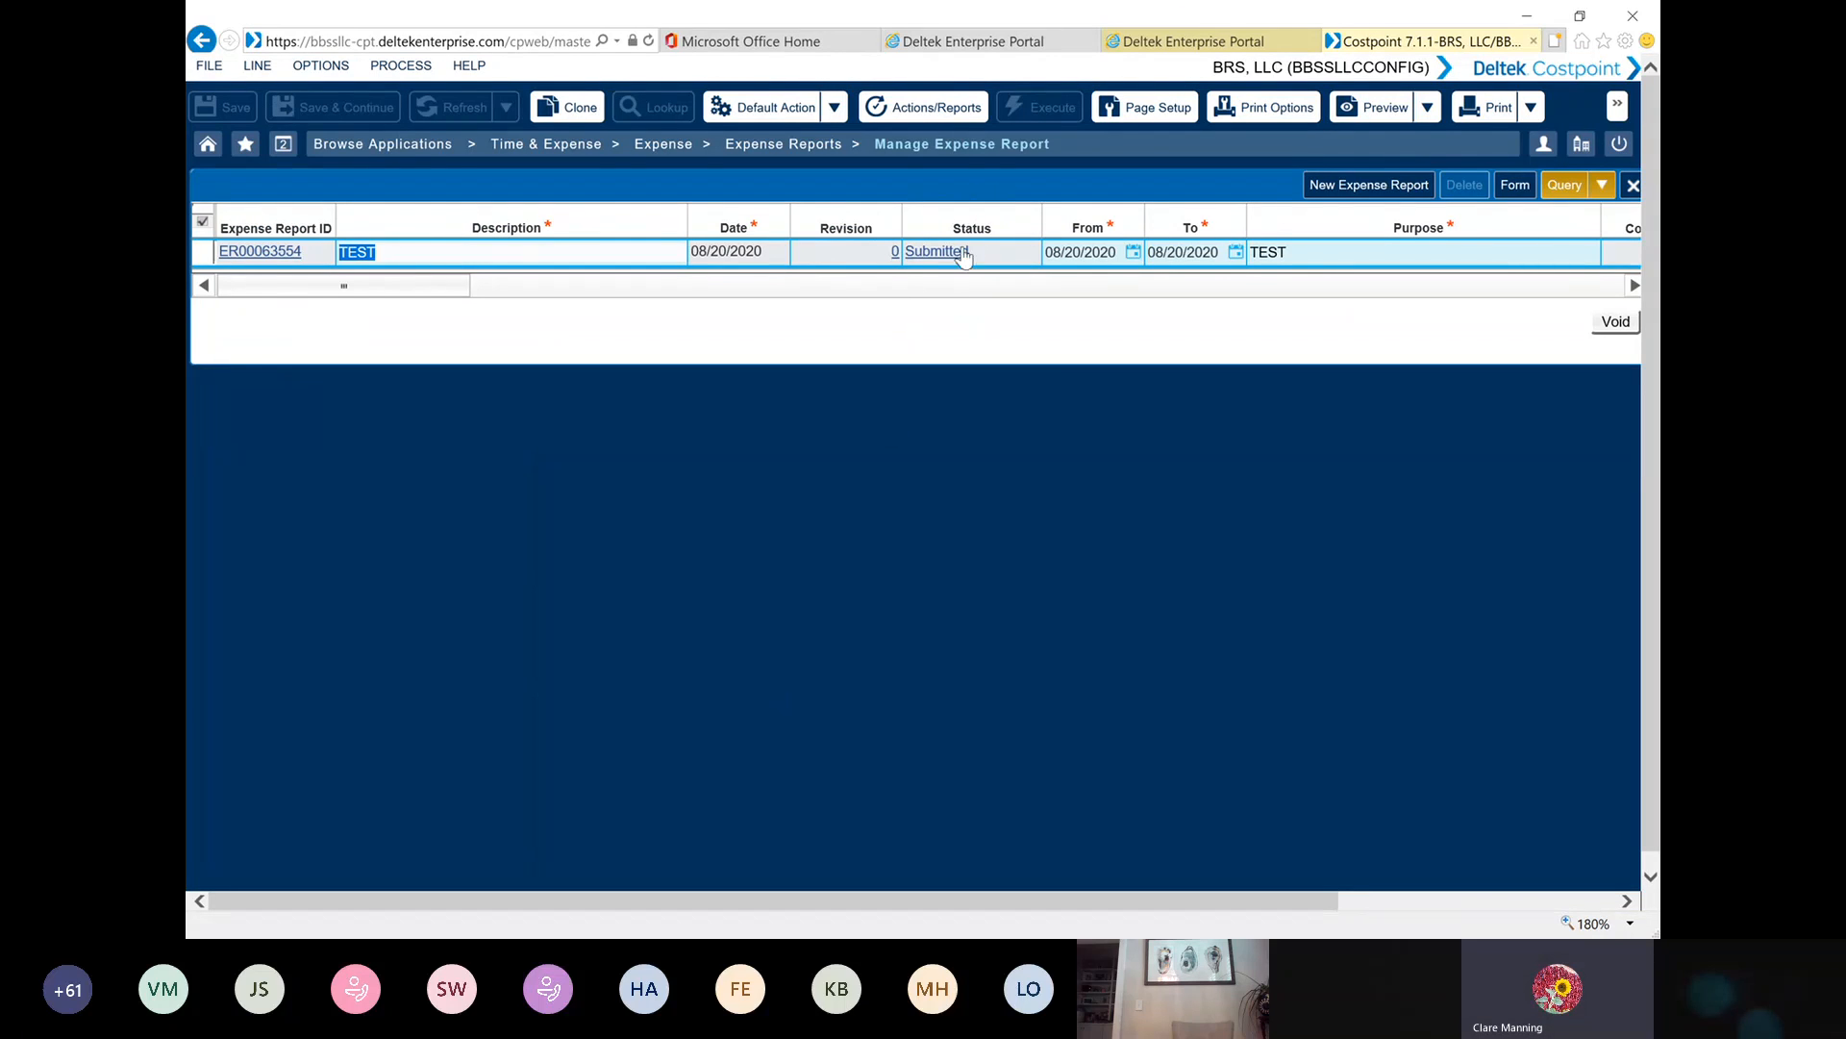
Reopen the submitted report and examine its status task list, selecting the employee's task to attach expense receipts
{"action": "left_click", "coordinate": [208, 252]}
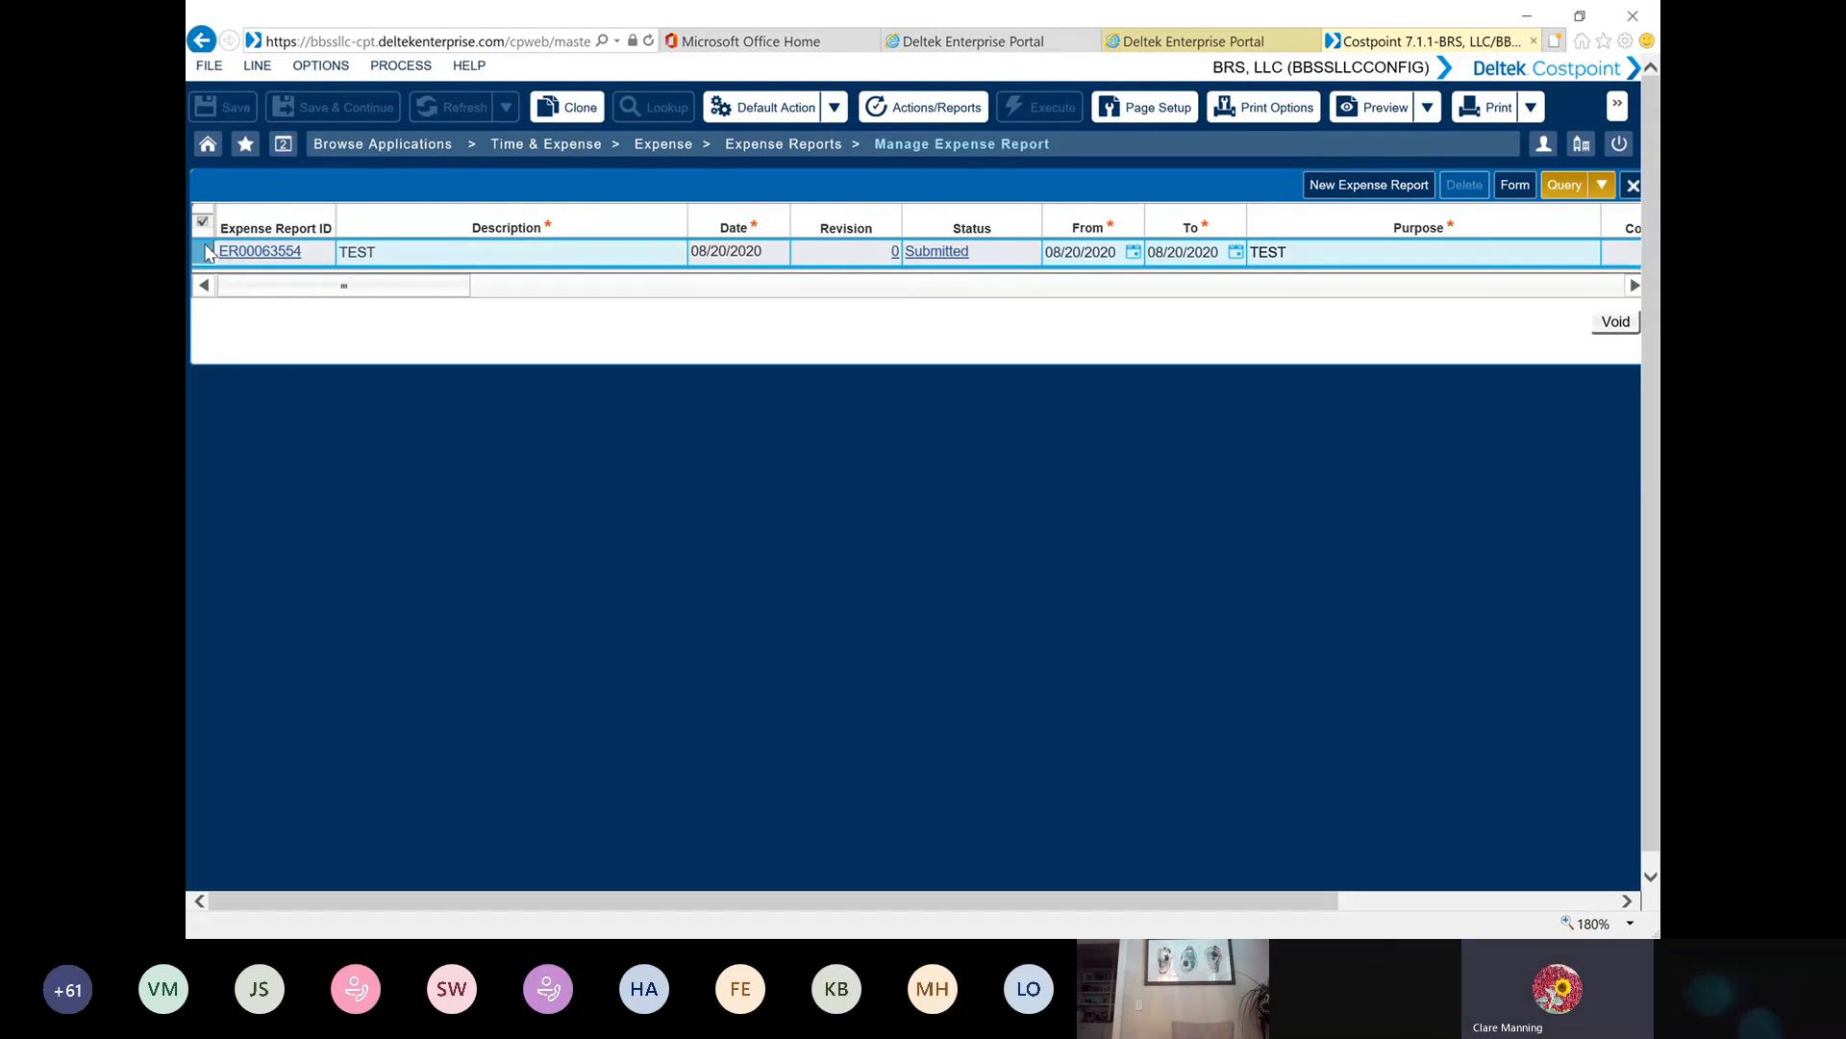
{"action": "double_click", "coordinate": [208, 252]}
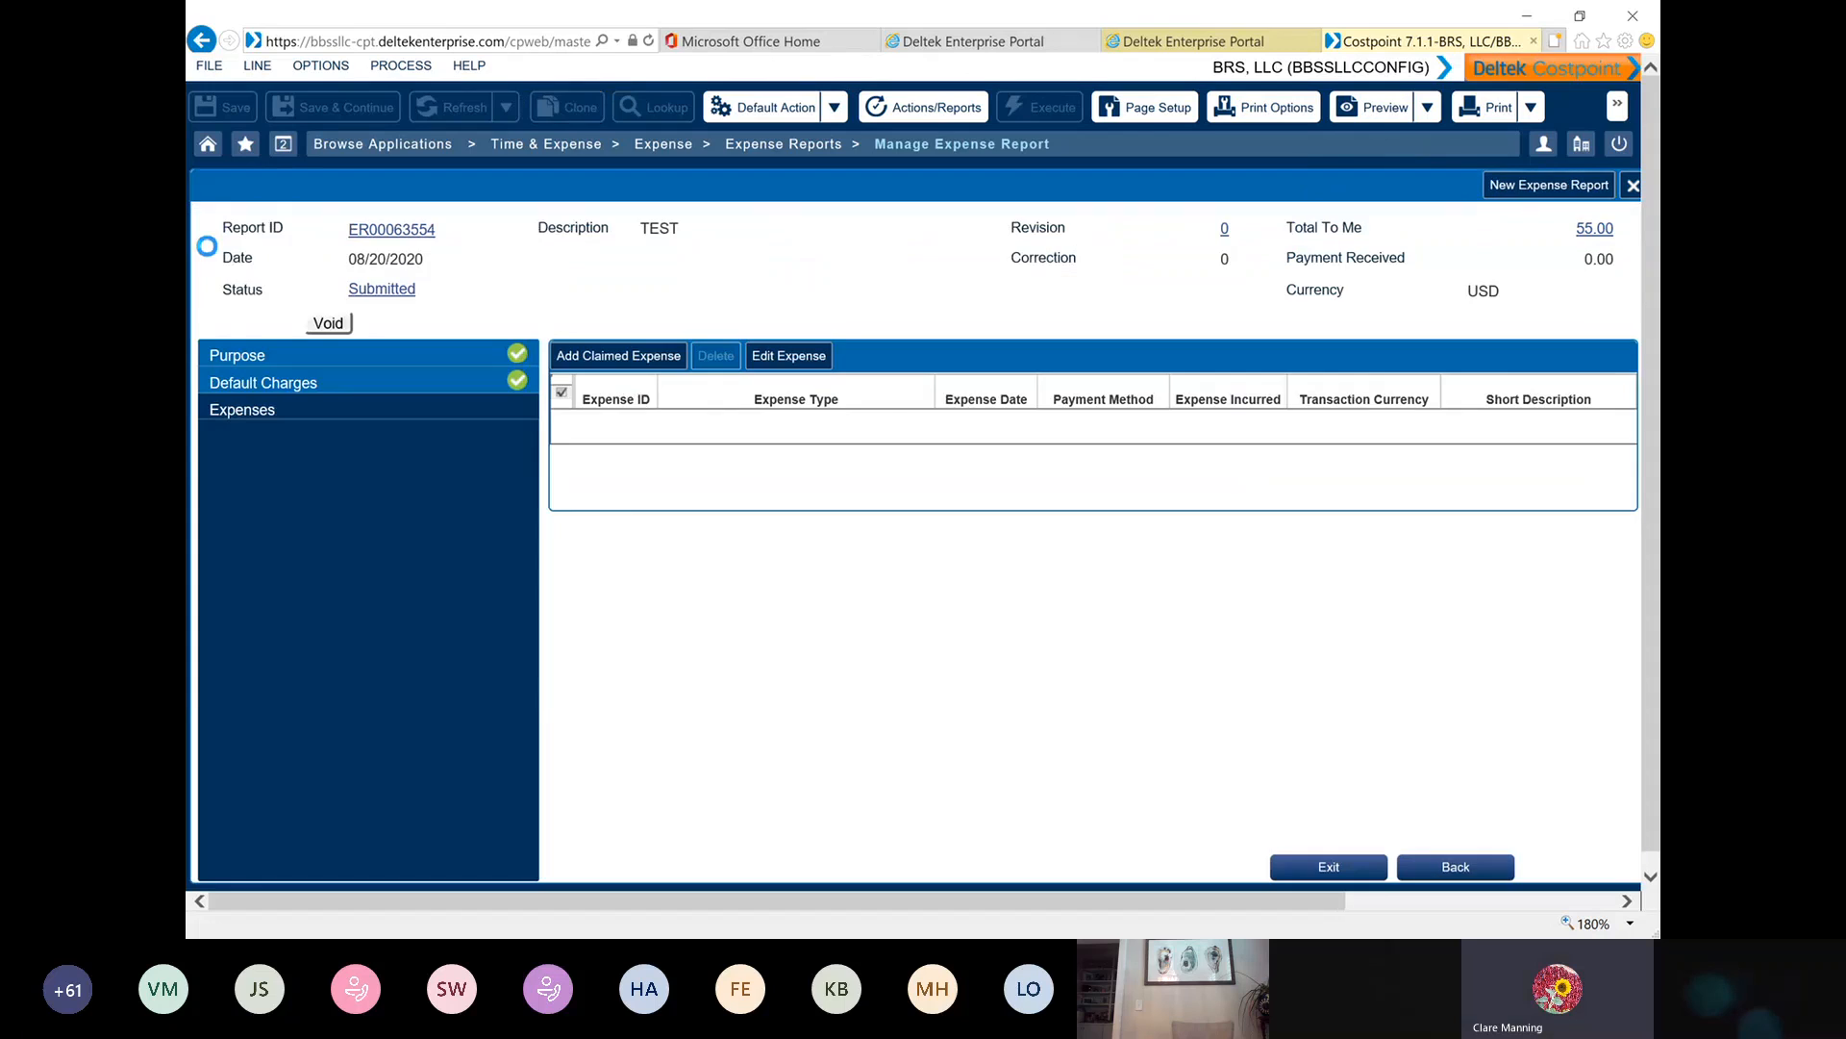
{"action": "left_click", "coordinate": [395, 291]}
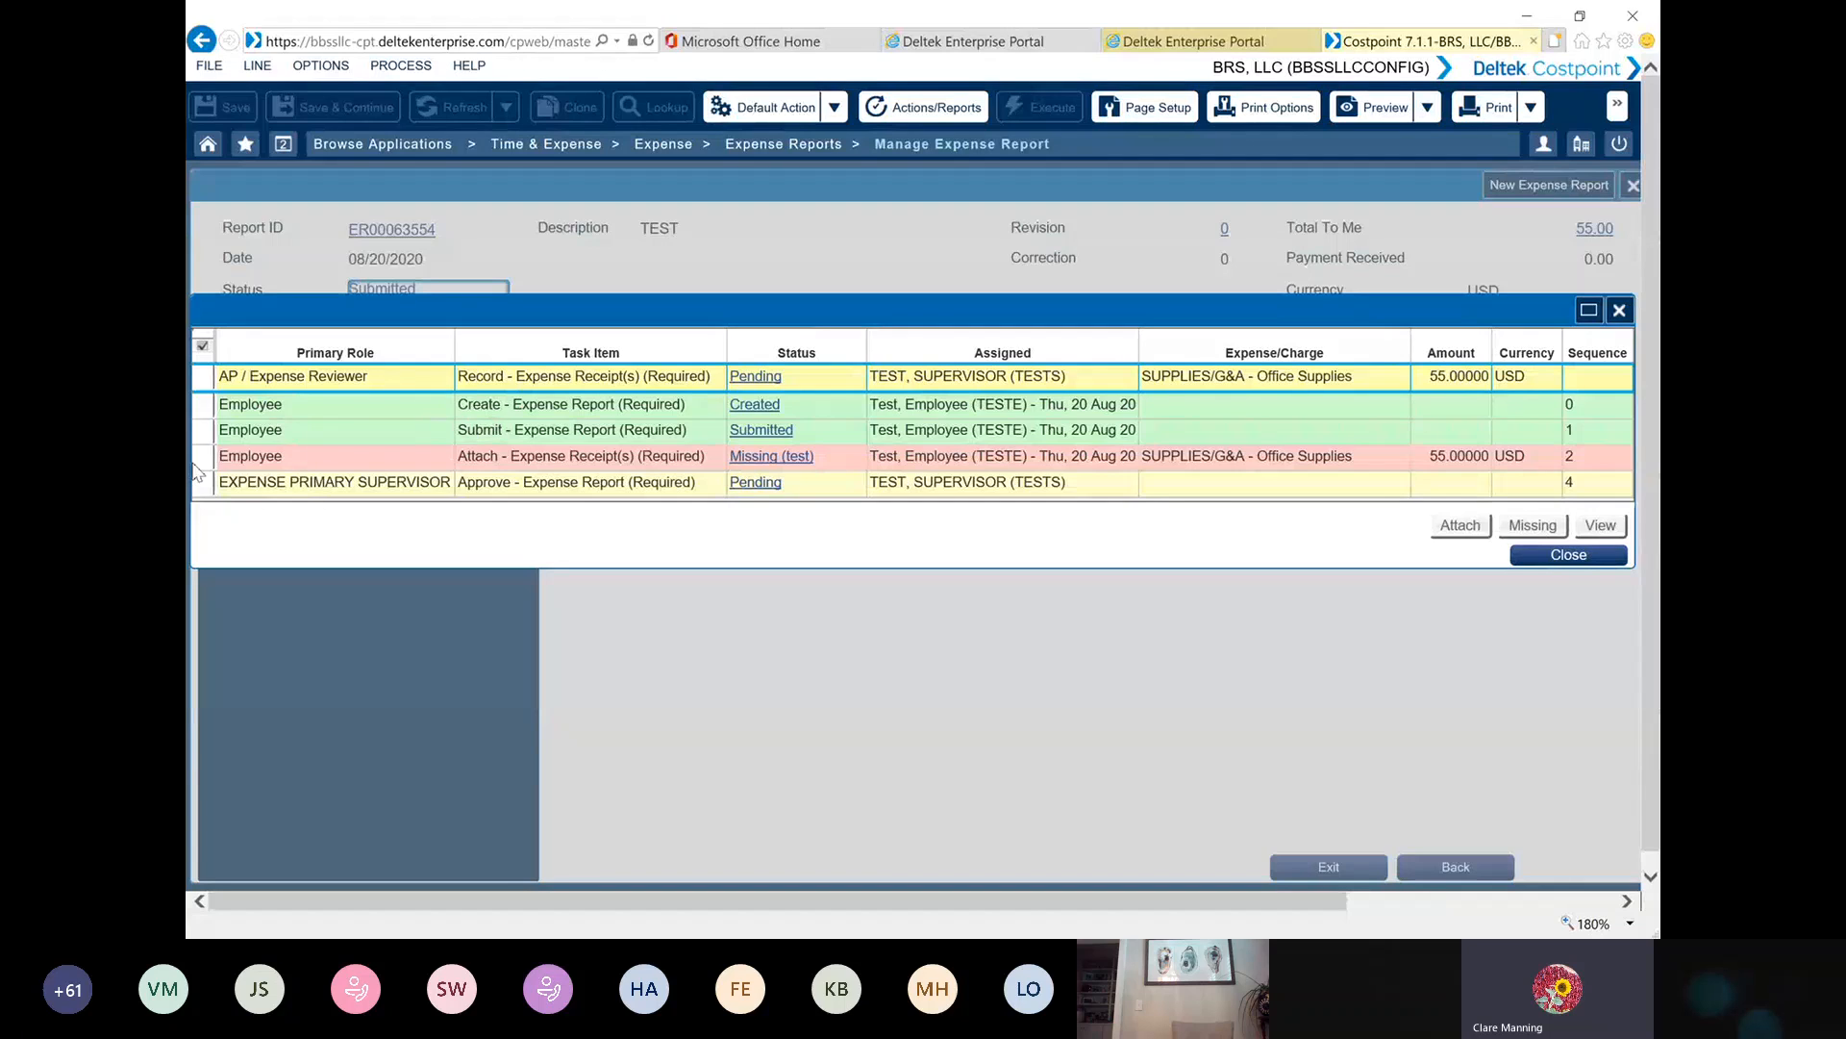
{"action": "left_click", "coordinate": [293, 454]}
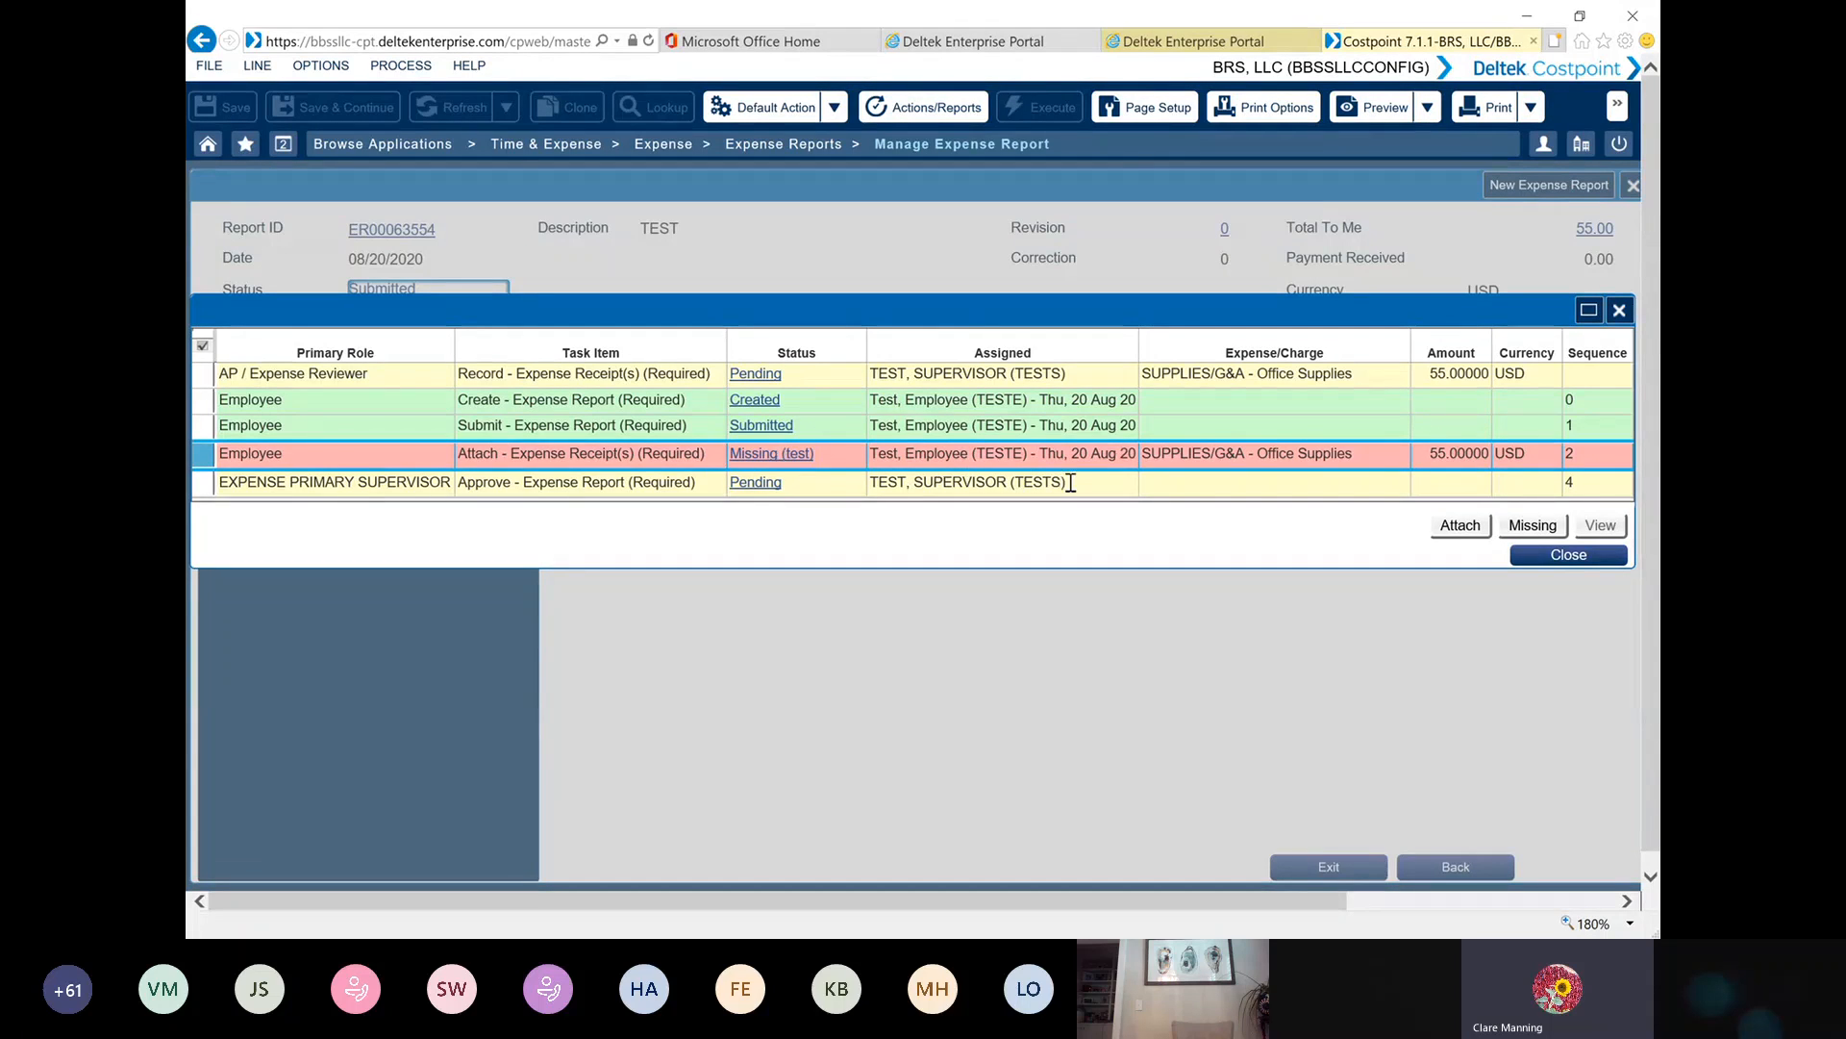
Reopen the report's status tasks and try to upload the TAXI Receipt file for the employee's missing expense receipt
{"action": "left_click", "coordinate": [1564, 556]}
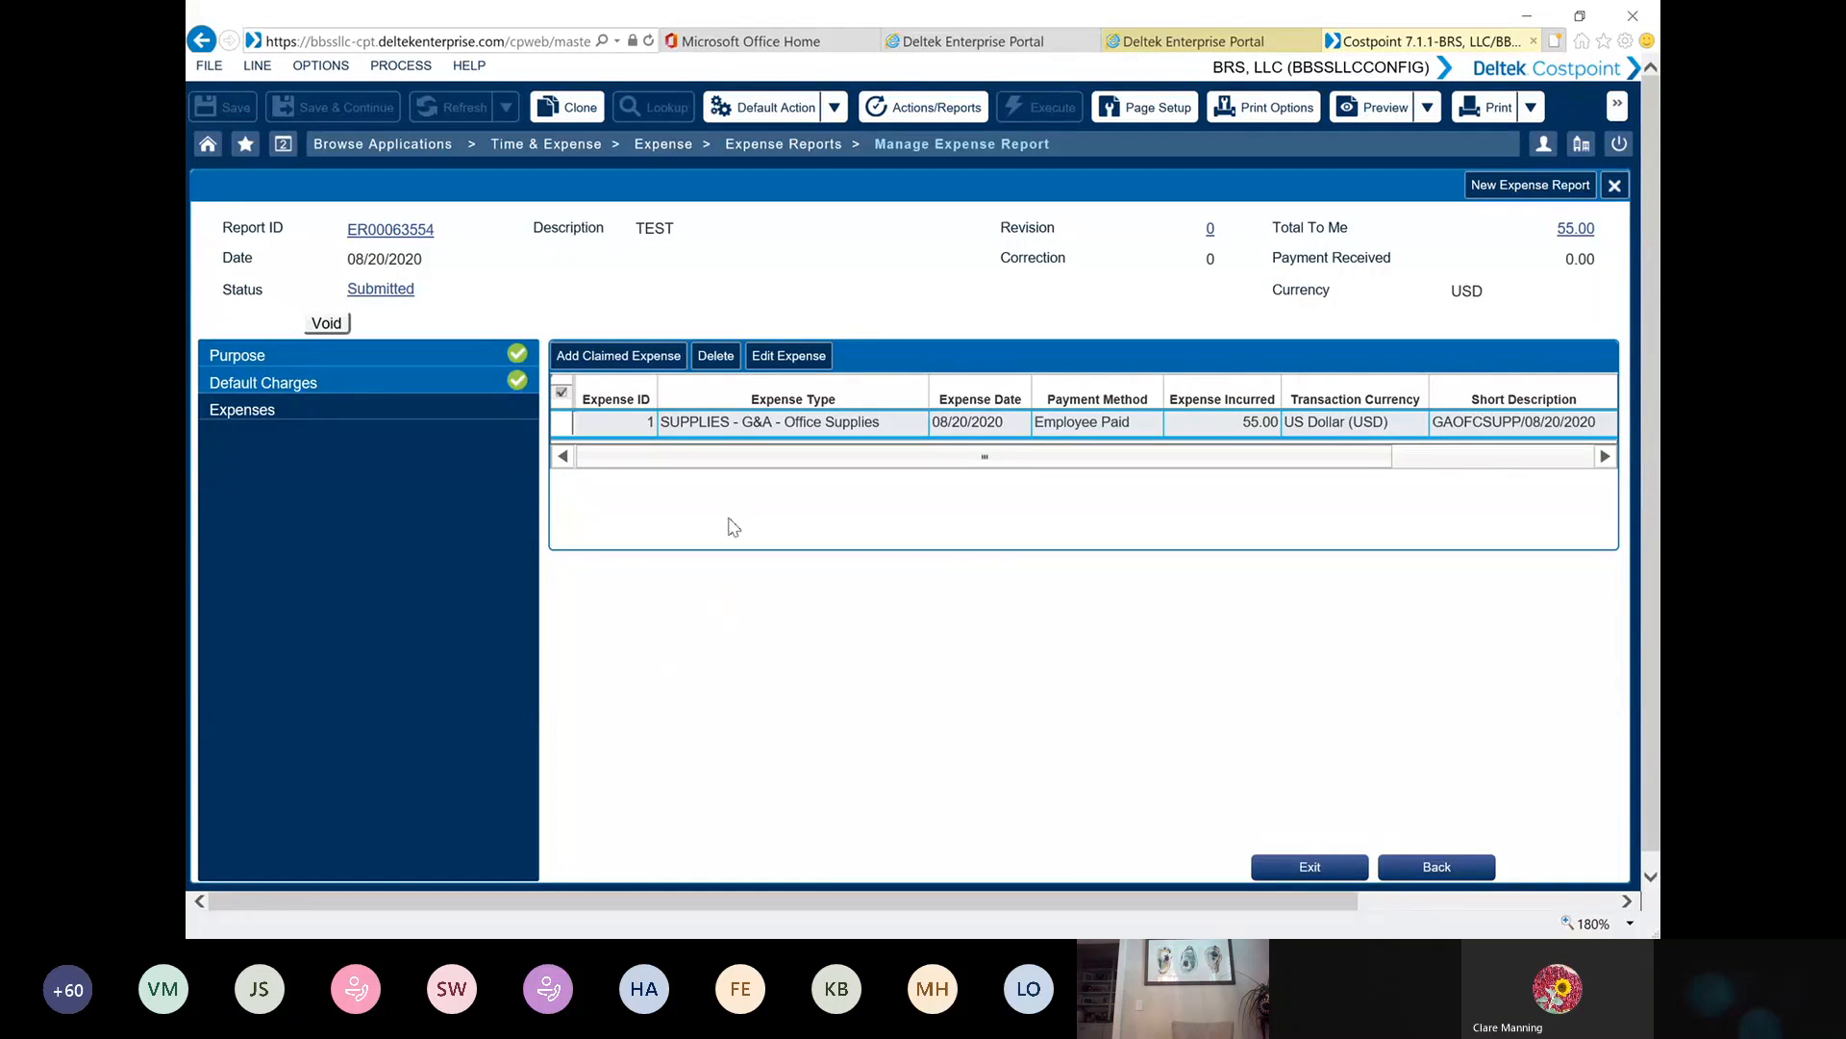
{"action": "left_click", "coordinate": [383, 290]}
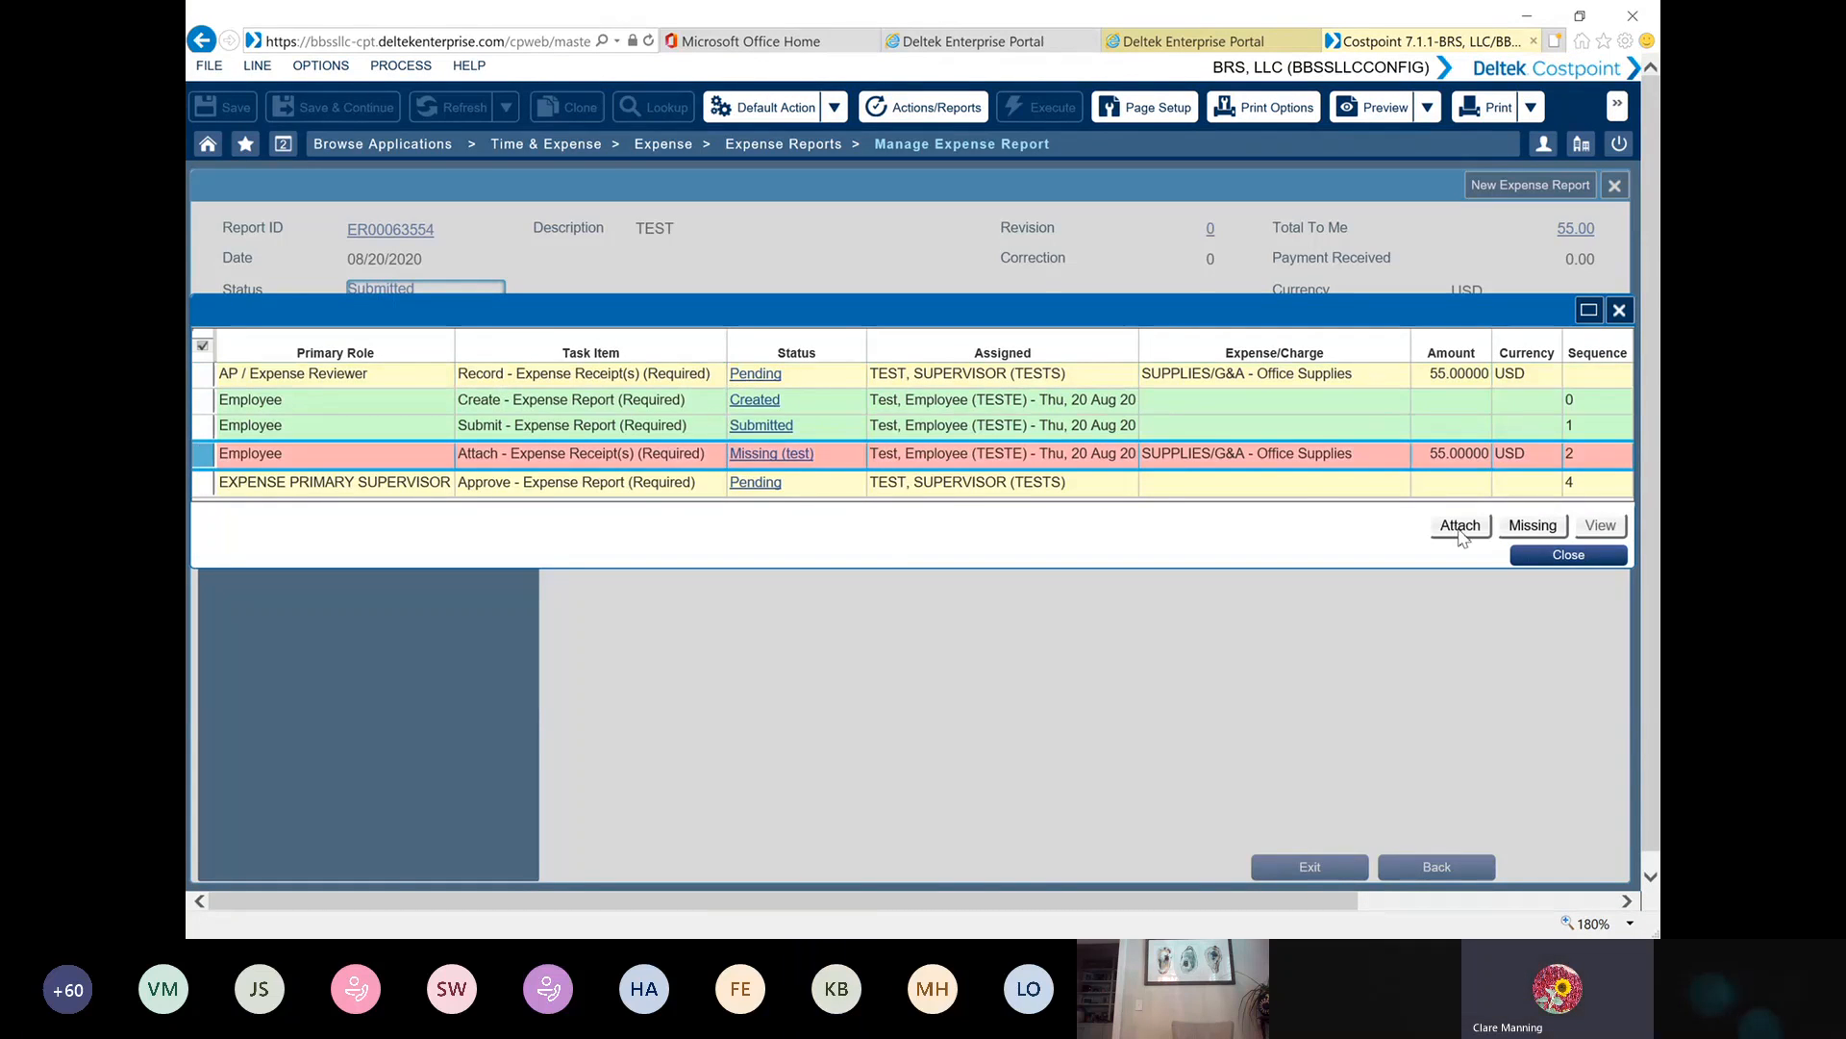
{"action": "left_click", "coordinate": [1461, 527]}
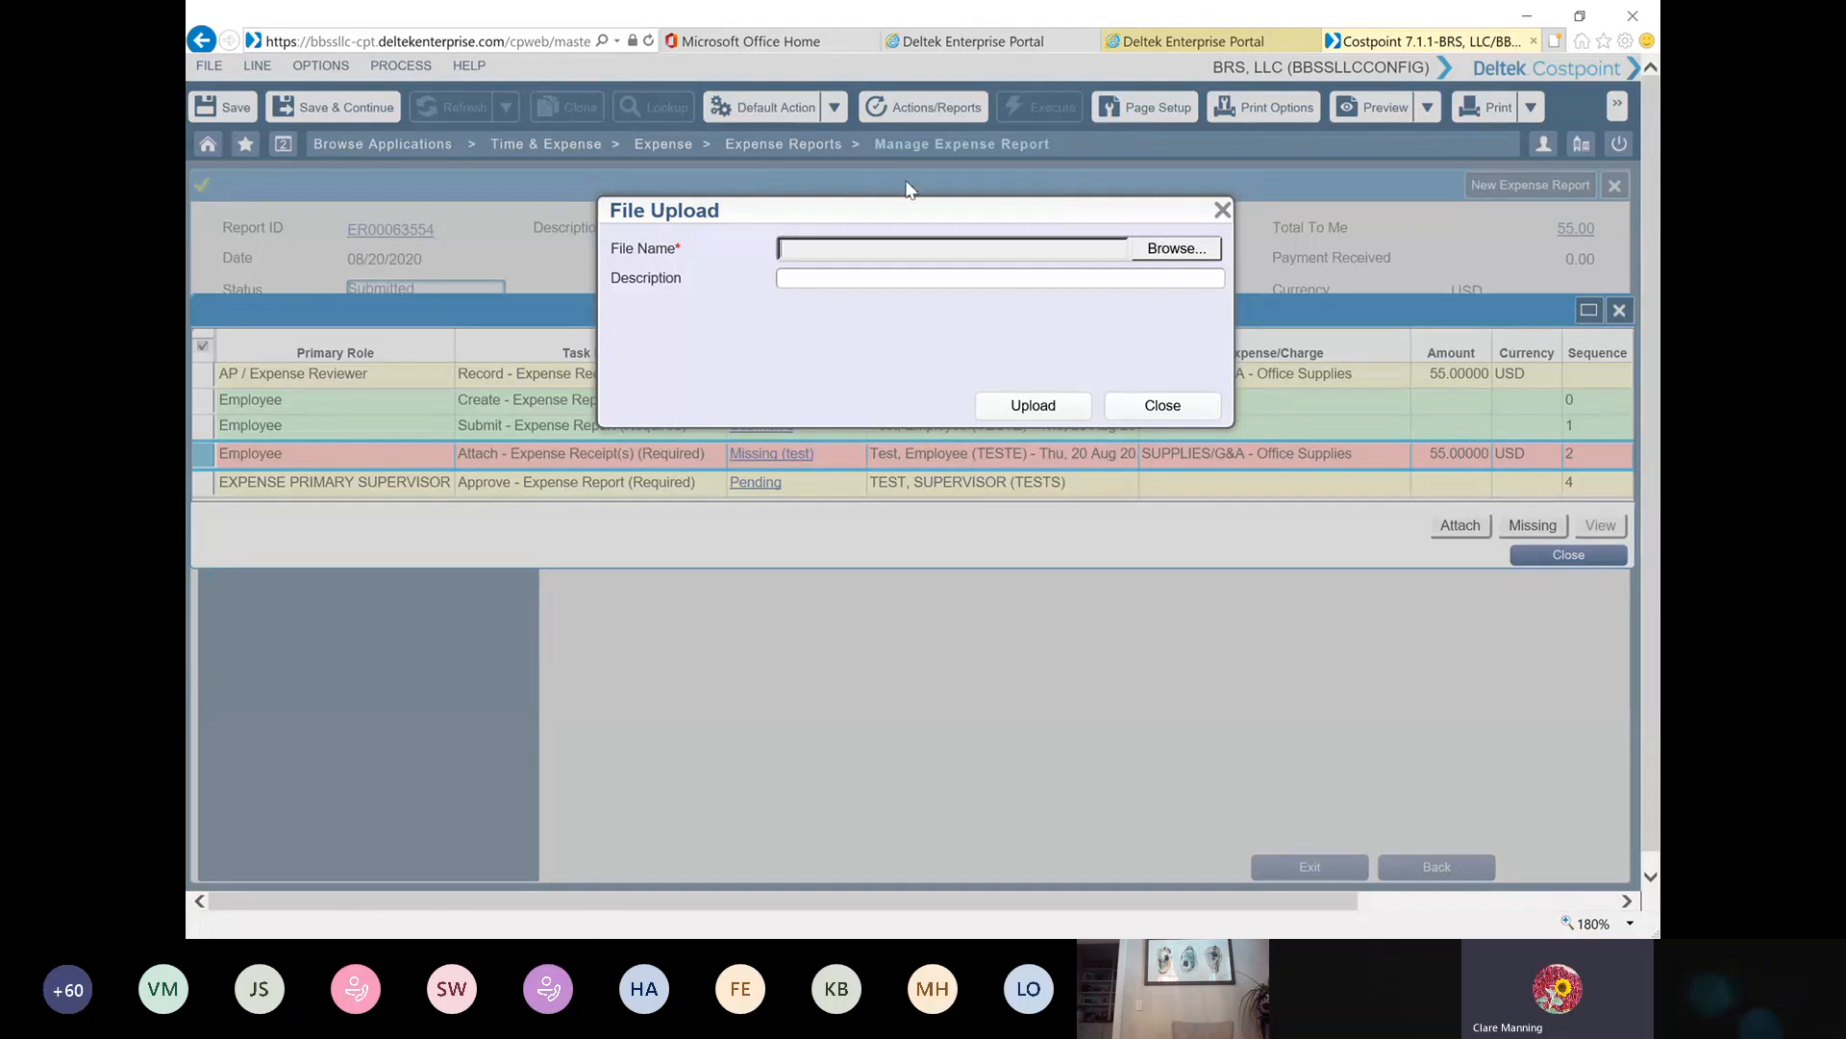
{"action": "left_click", "coordinate": [1182, 251]}
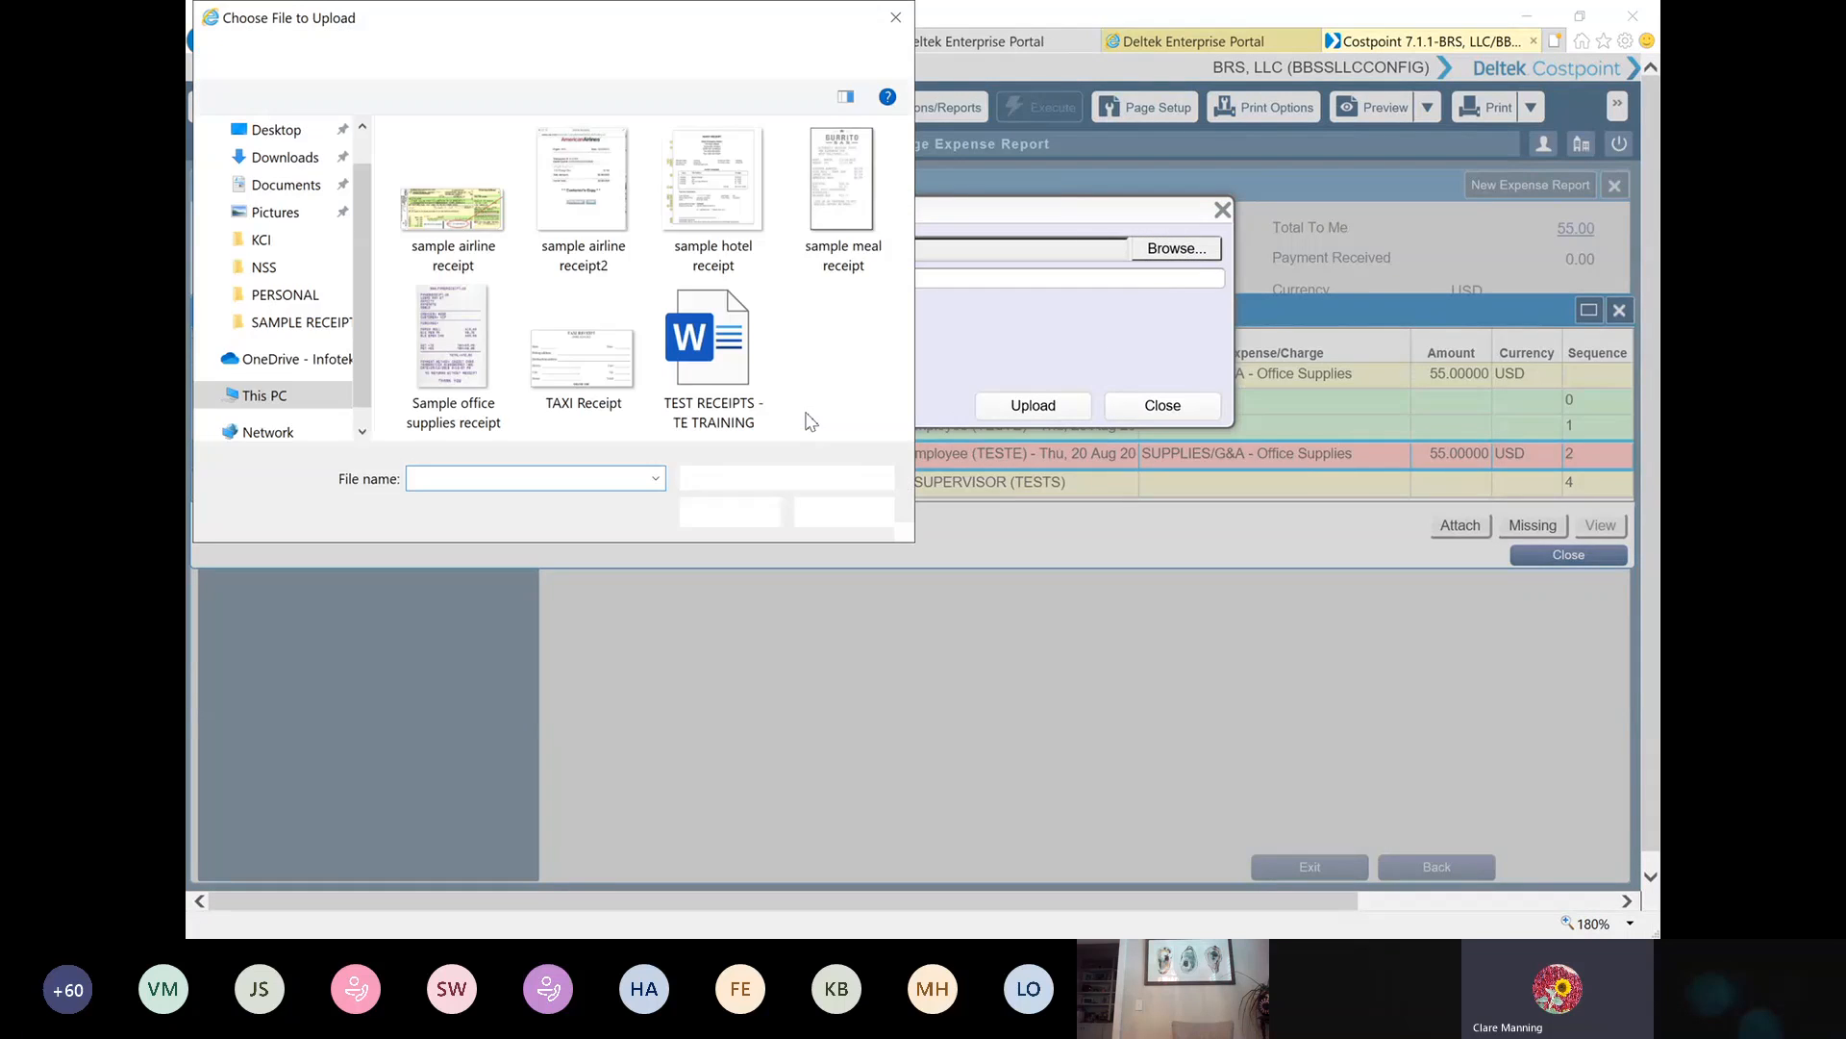
{"action": "double_click", "coordinate": [577, 351]}
{"action": "left_click", "coordinate": [1011, 408]}
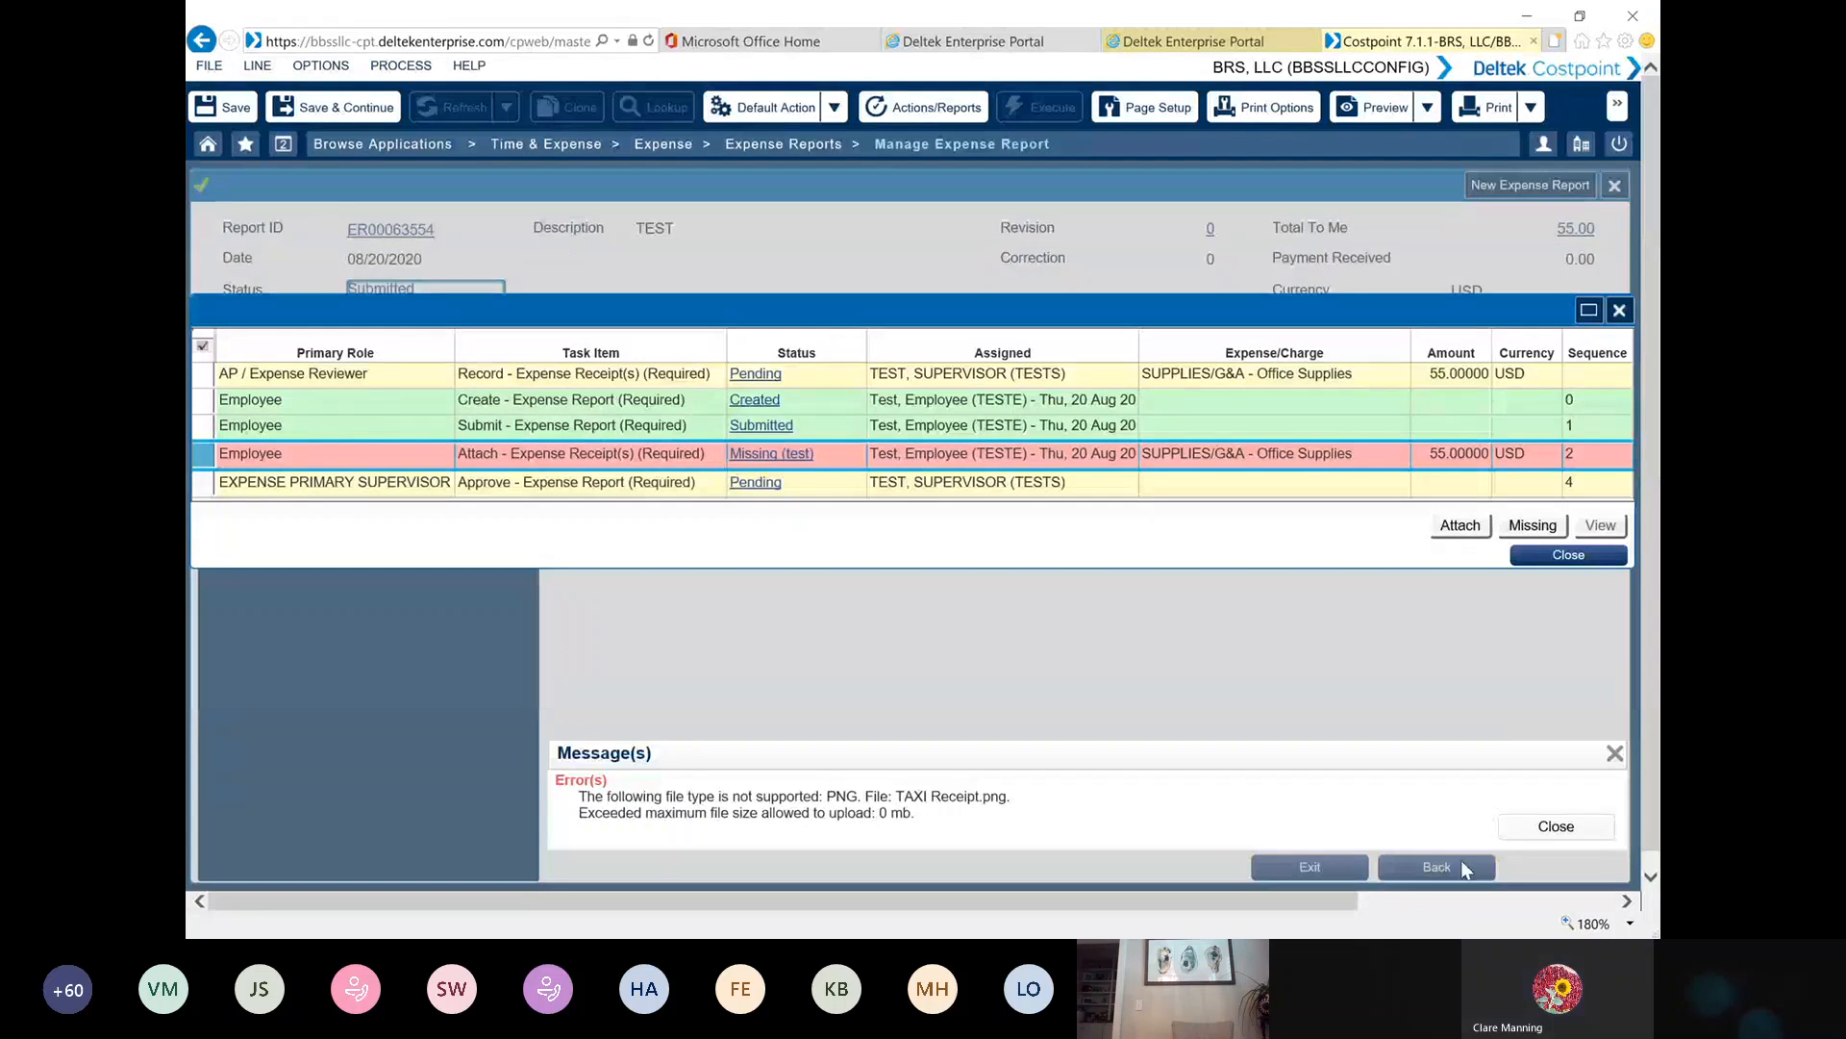
{"action": "left_click", "coordinate": [1555, 827]}
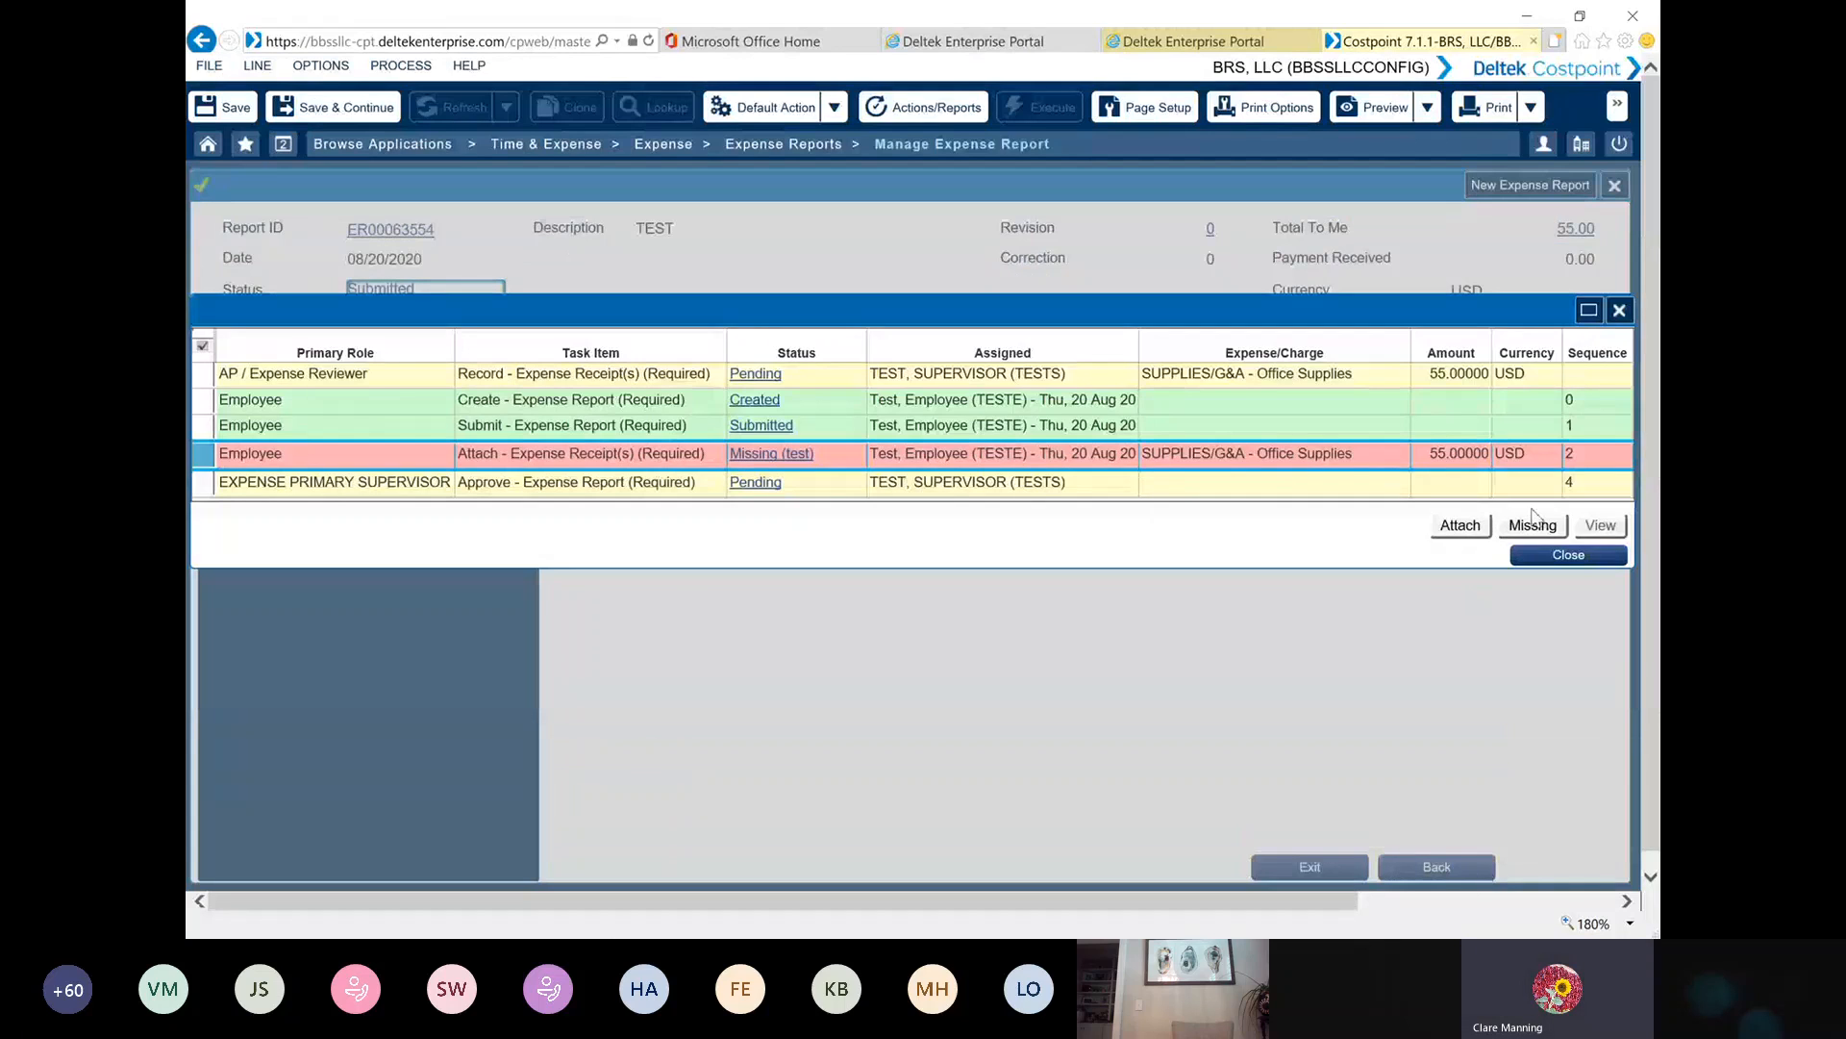
Attach the "sample airline receipt" file to the employee's expense receipt task, select the attached task, and close the status list
{"action": "left_click", "coordinate": [1460, 525]}
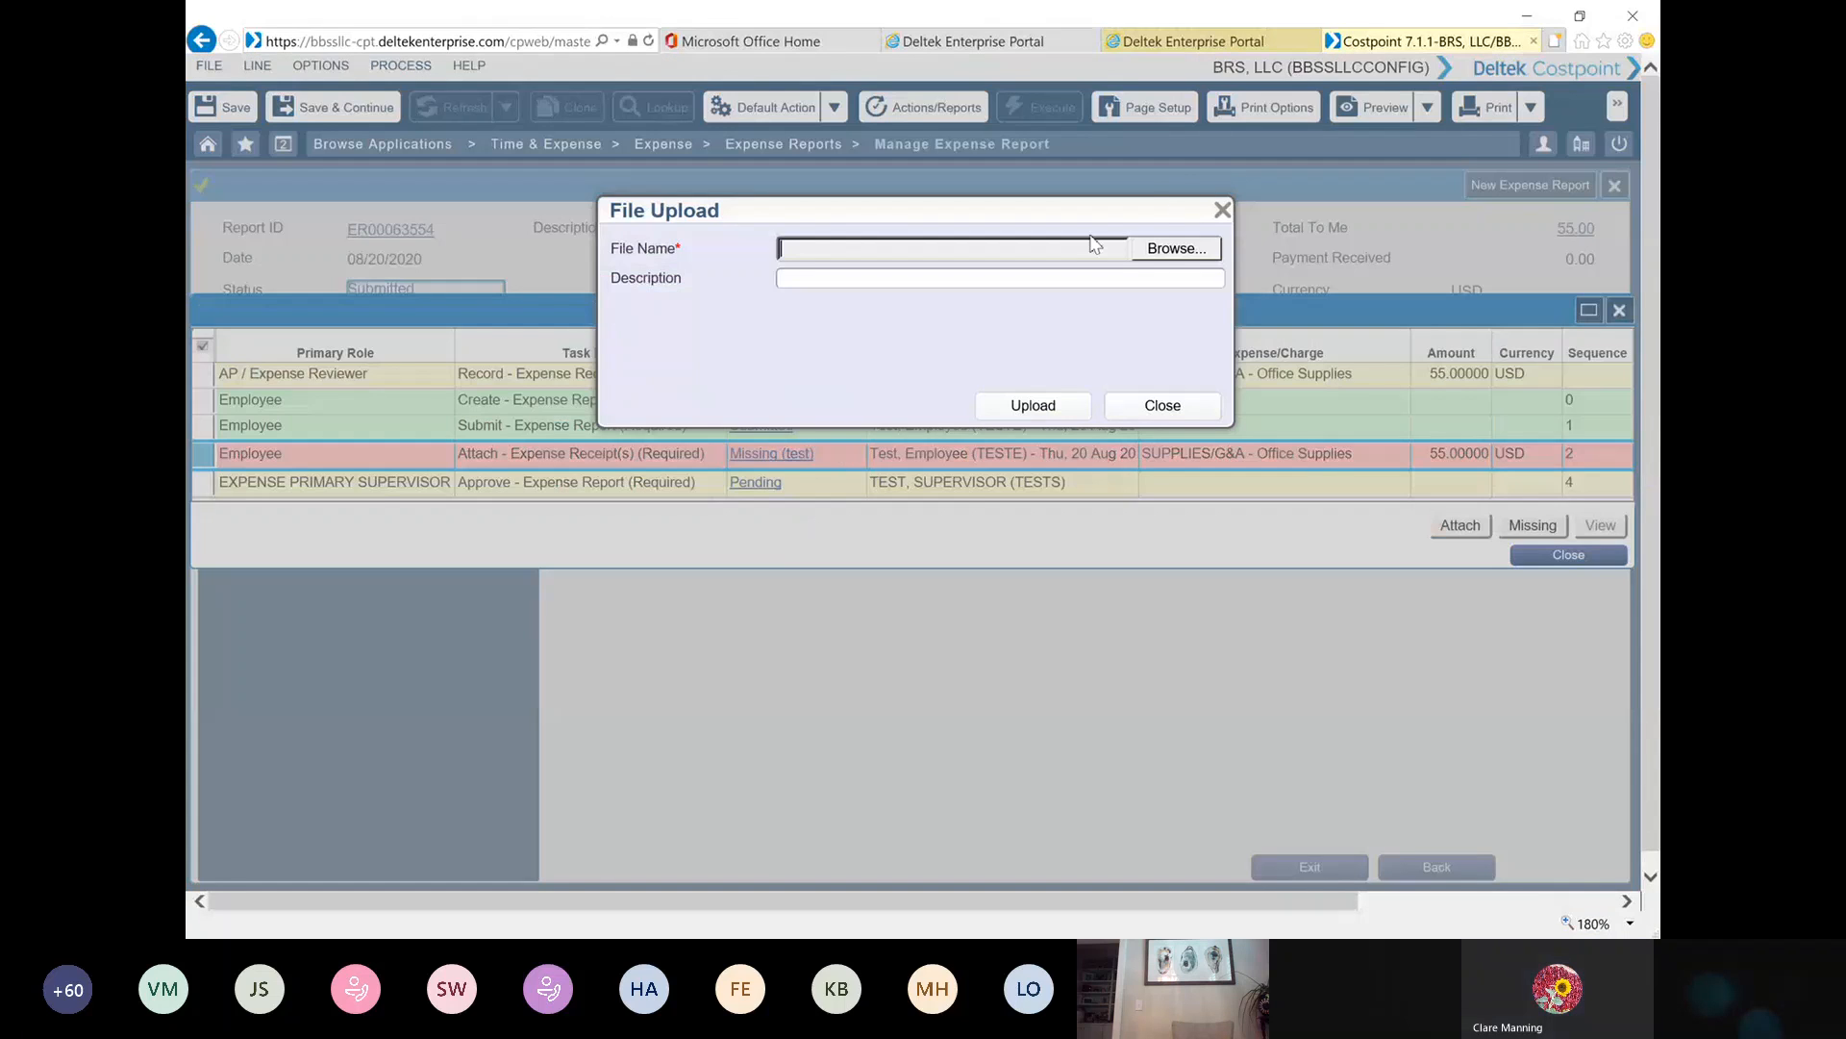
{"action": "left_click", "coordinate": [1190, 248]}
{"action": "double_click", "coordinate": [465, 231]}
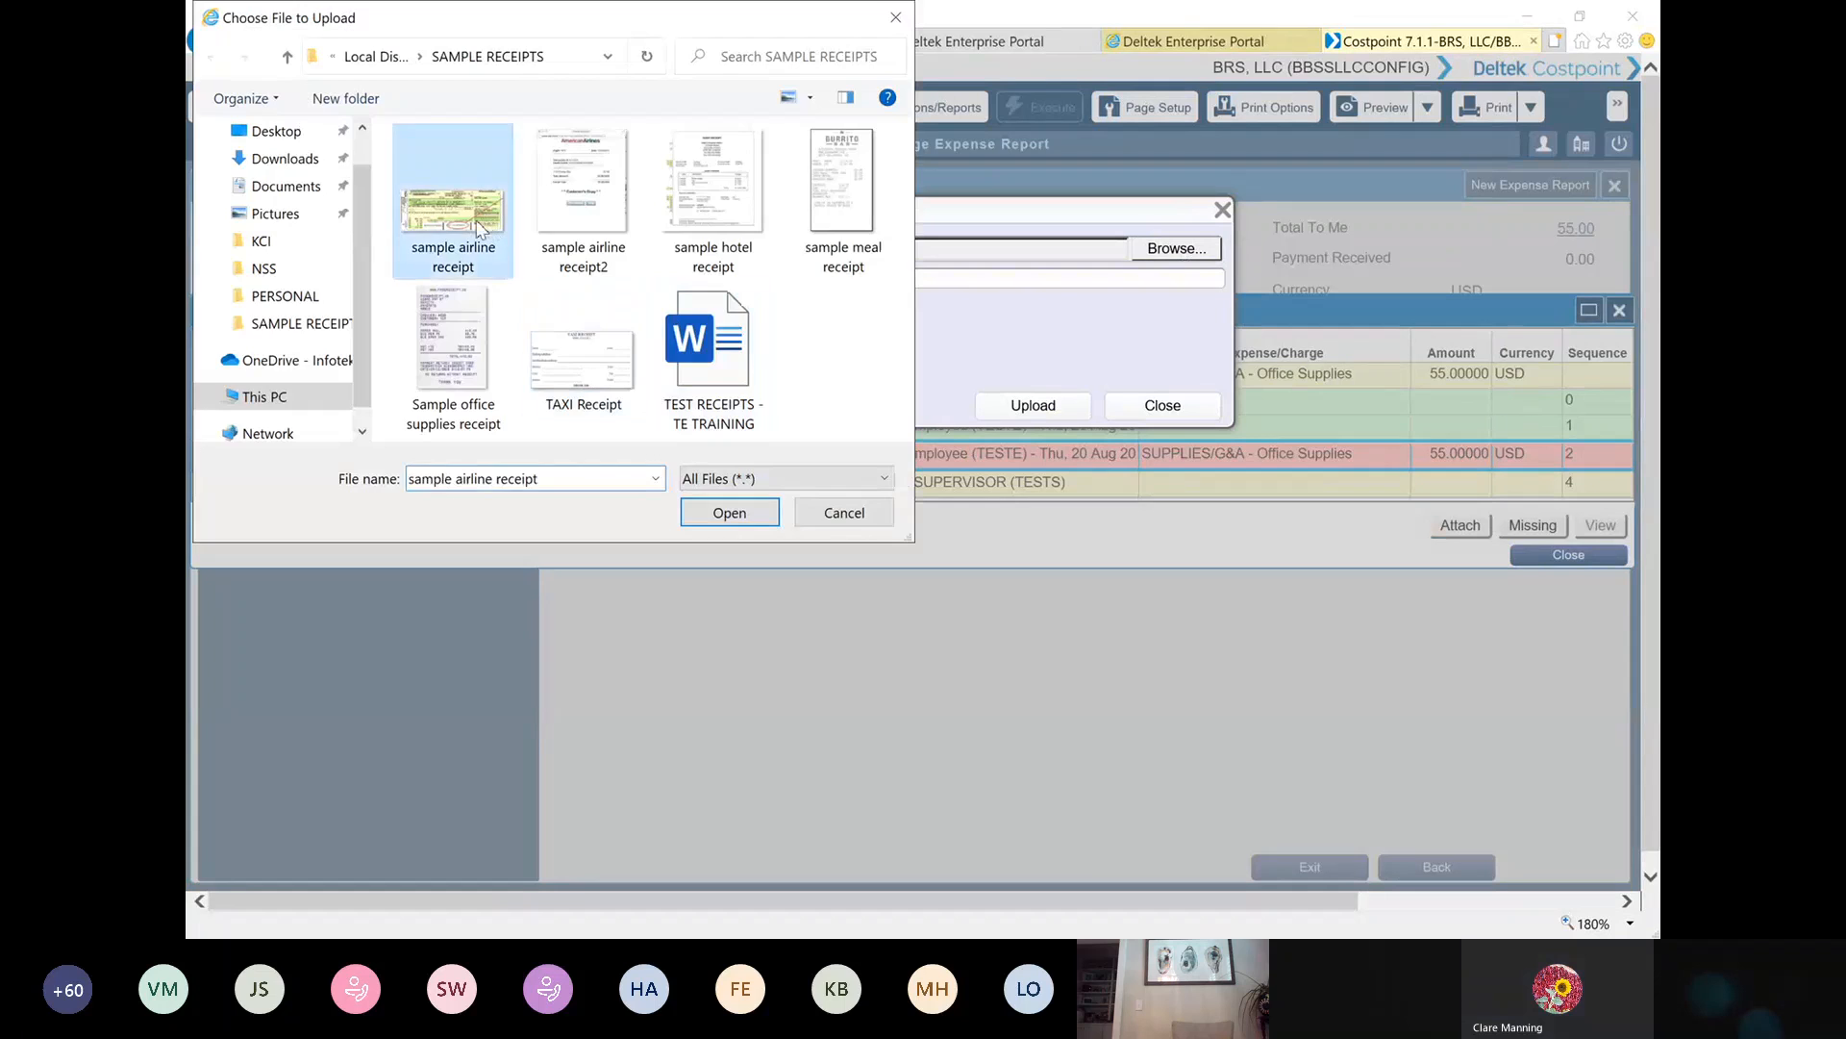
{"action": "left_click", "coordinate": [1021, 407]}
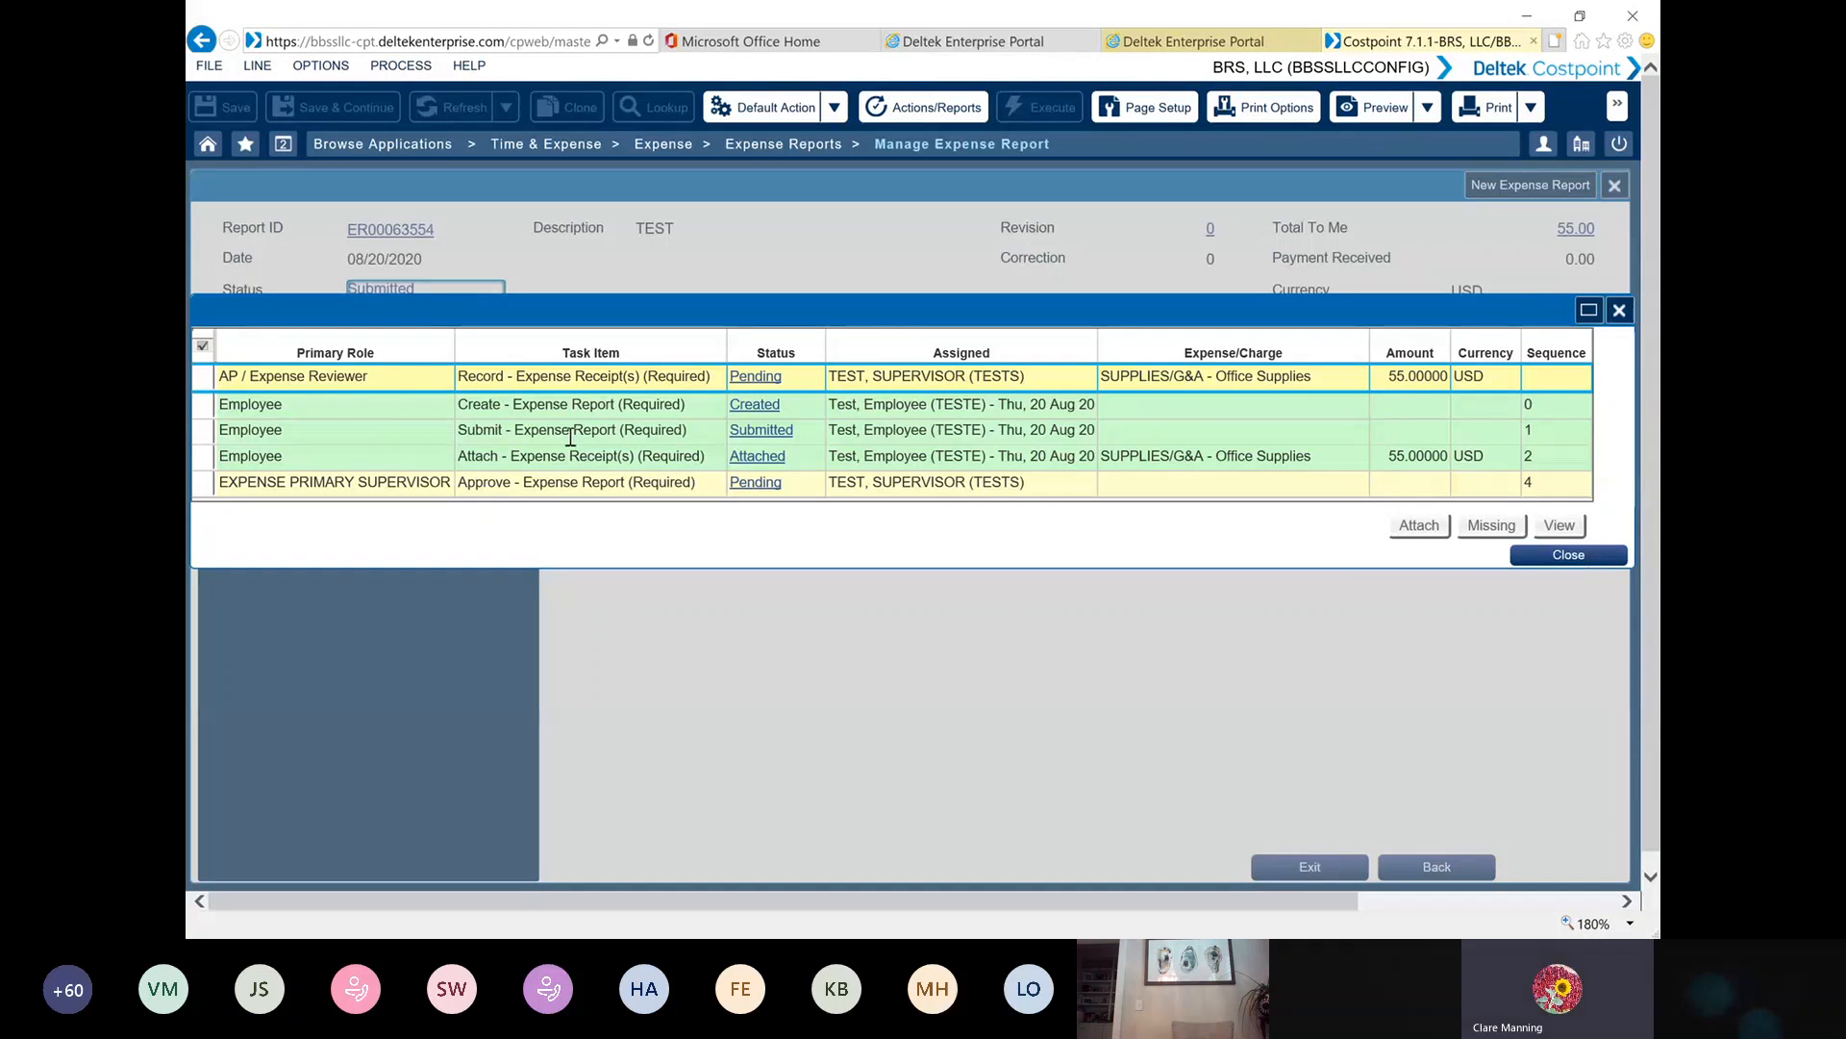
{"action": "left_click", "coordinate": [204, 456]}
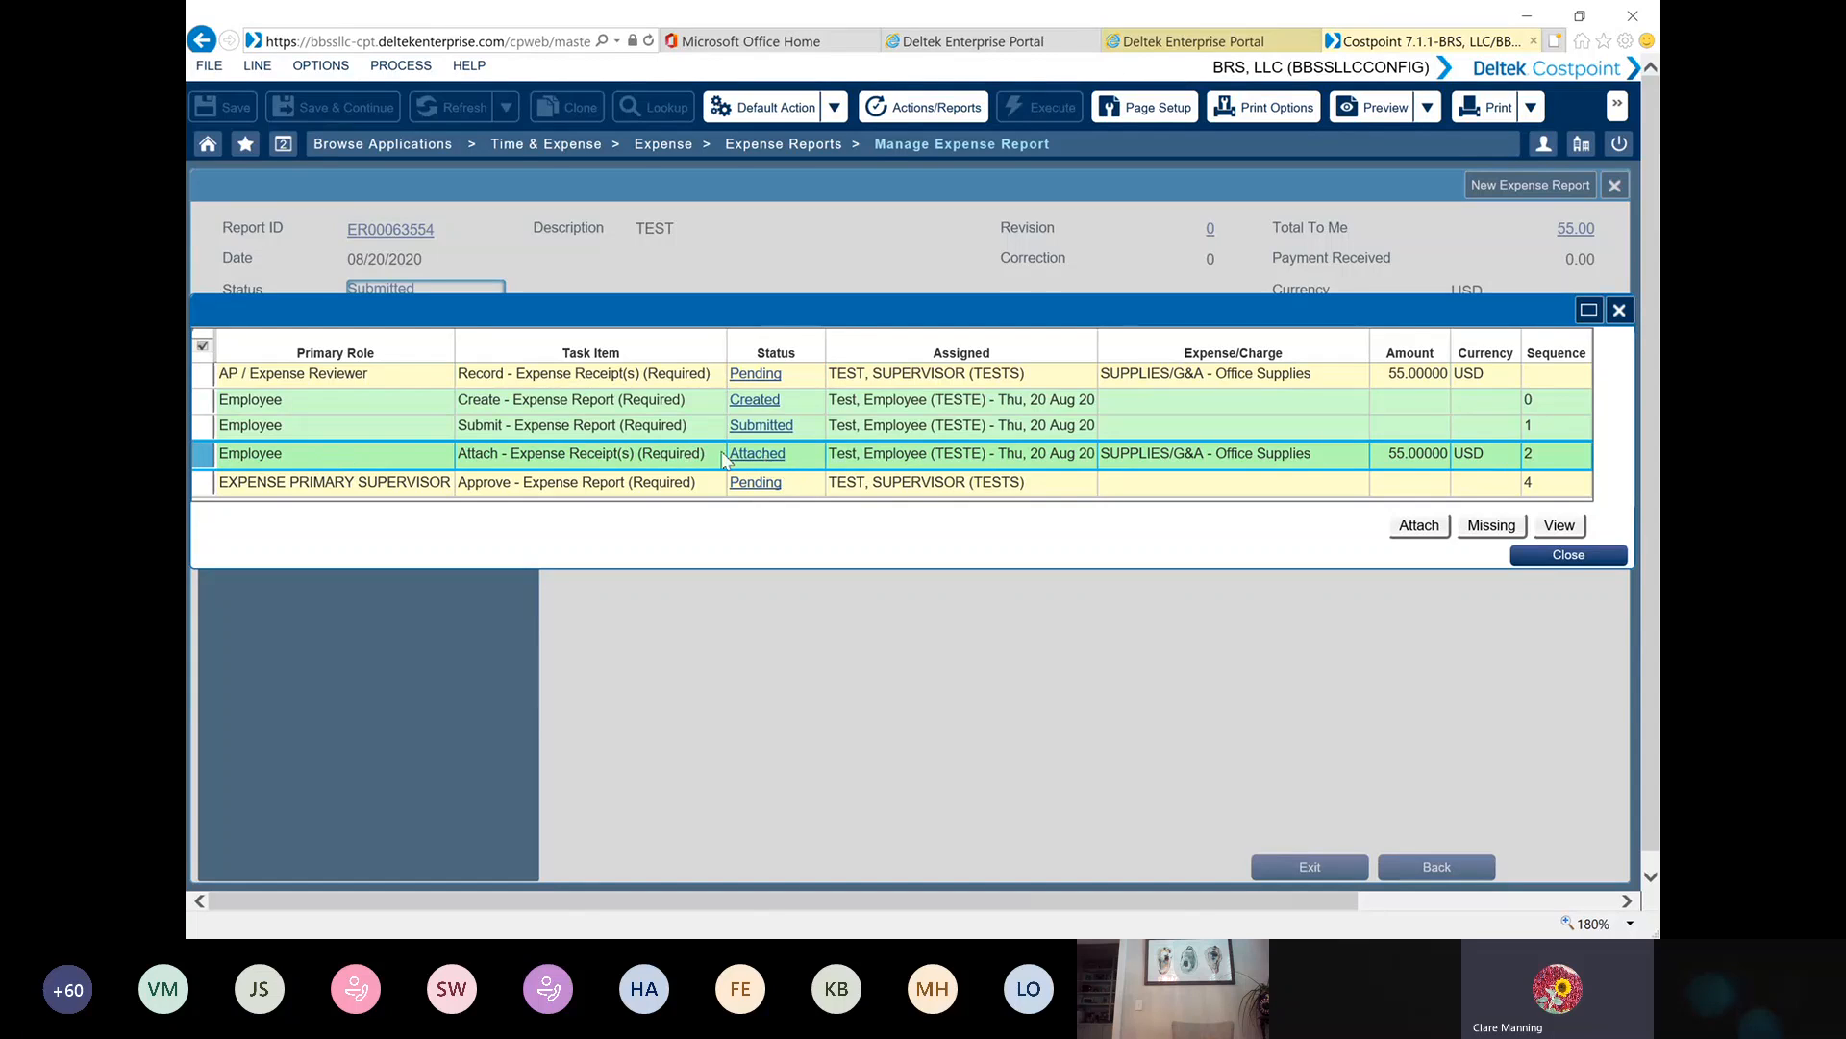
{"action": "left_click", "coordinate": [1575, 557]}
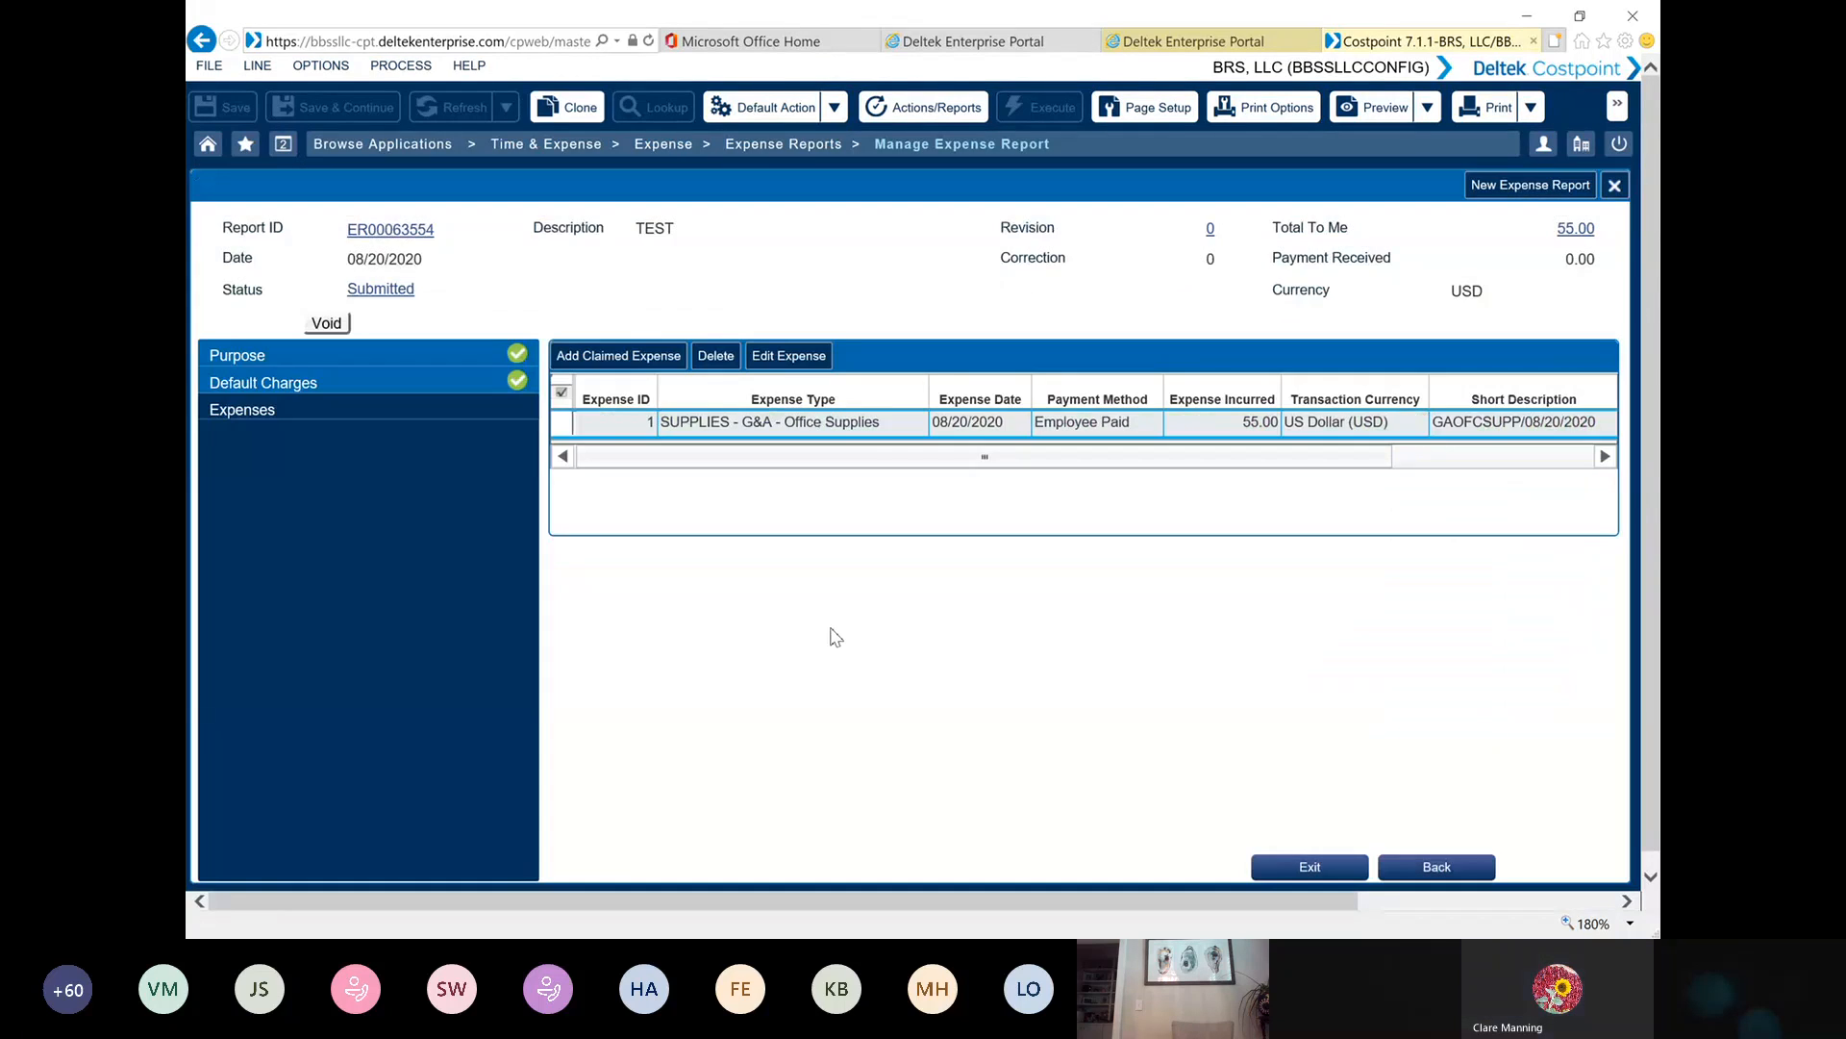
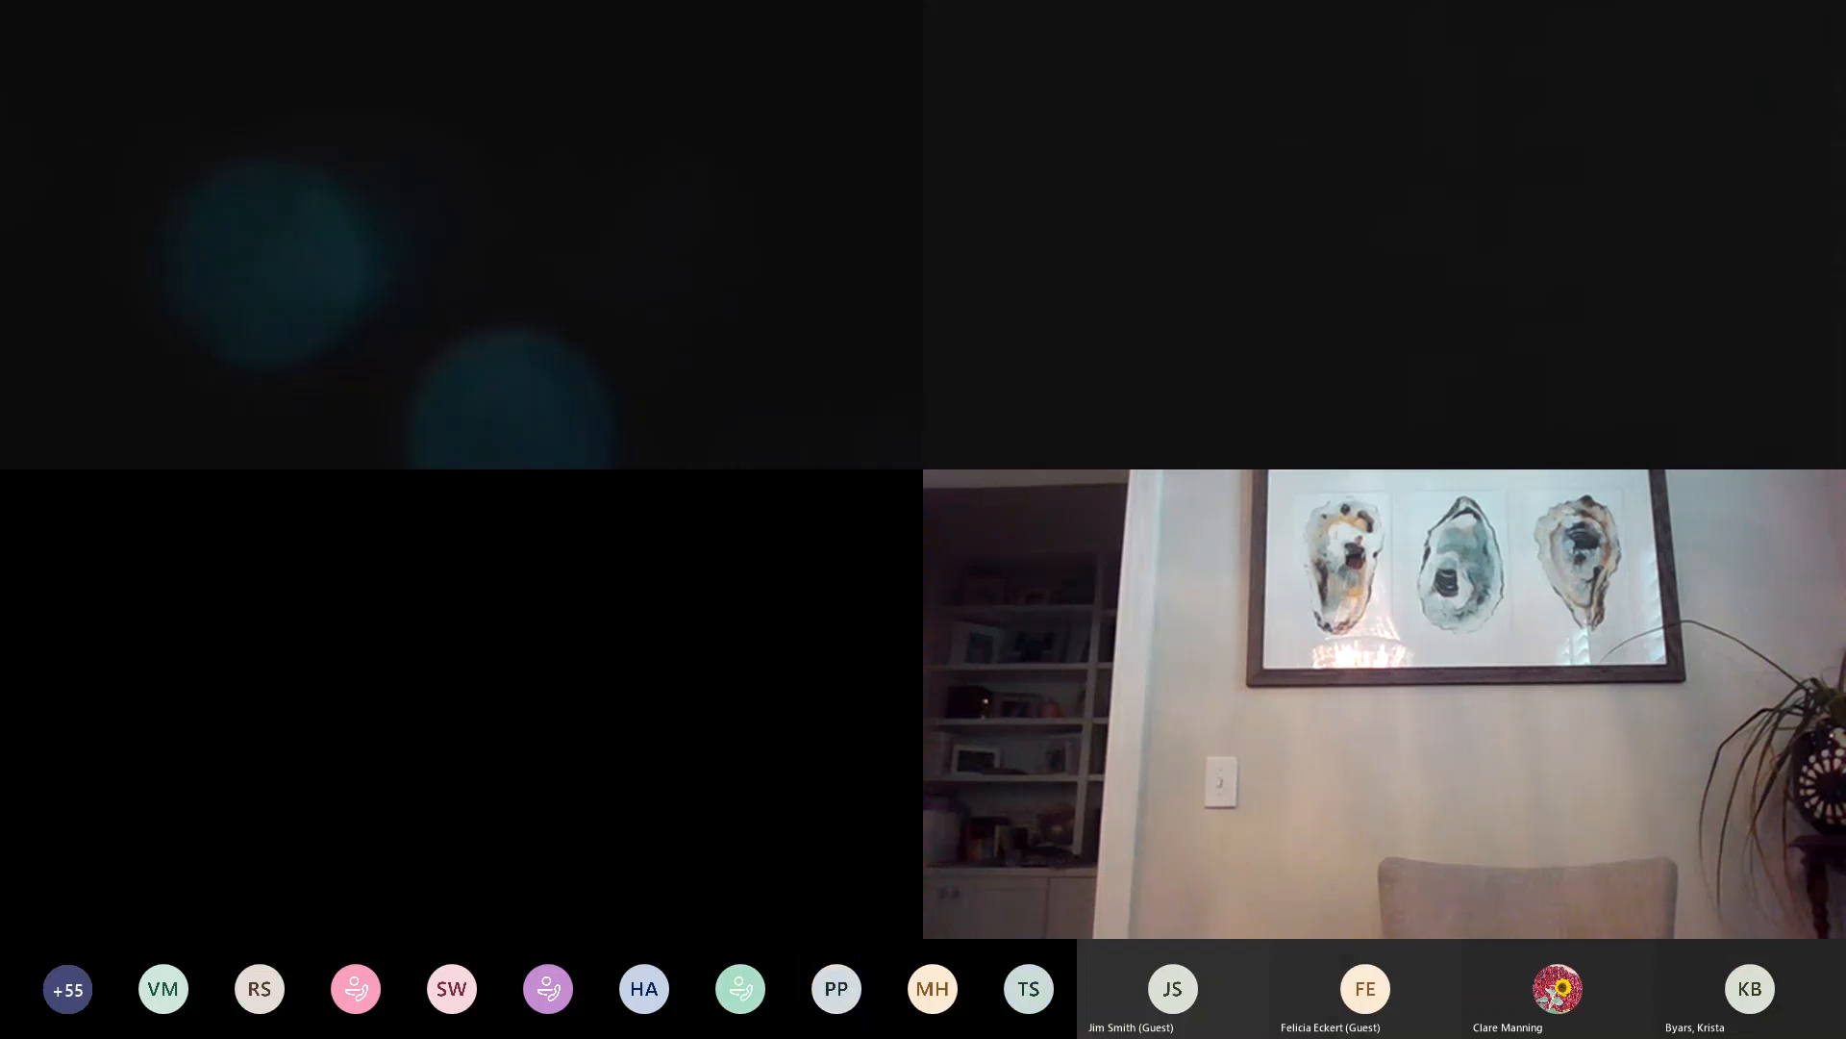
Switch to the Costpoint home dashboard, open the expense reports pending approval, and launch them in Manage/Approve Expense Reports
{"action": "key", "text": "alt+Tab"}
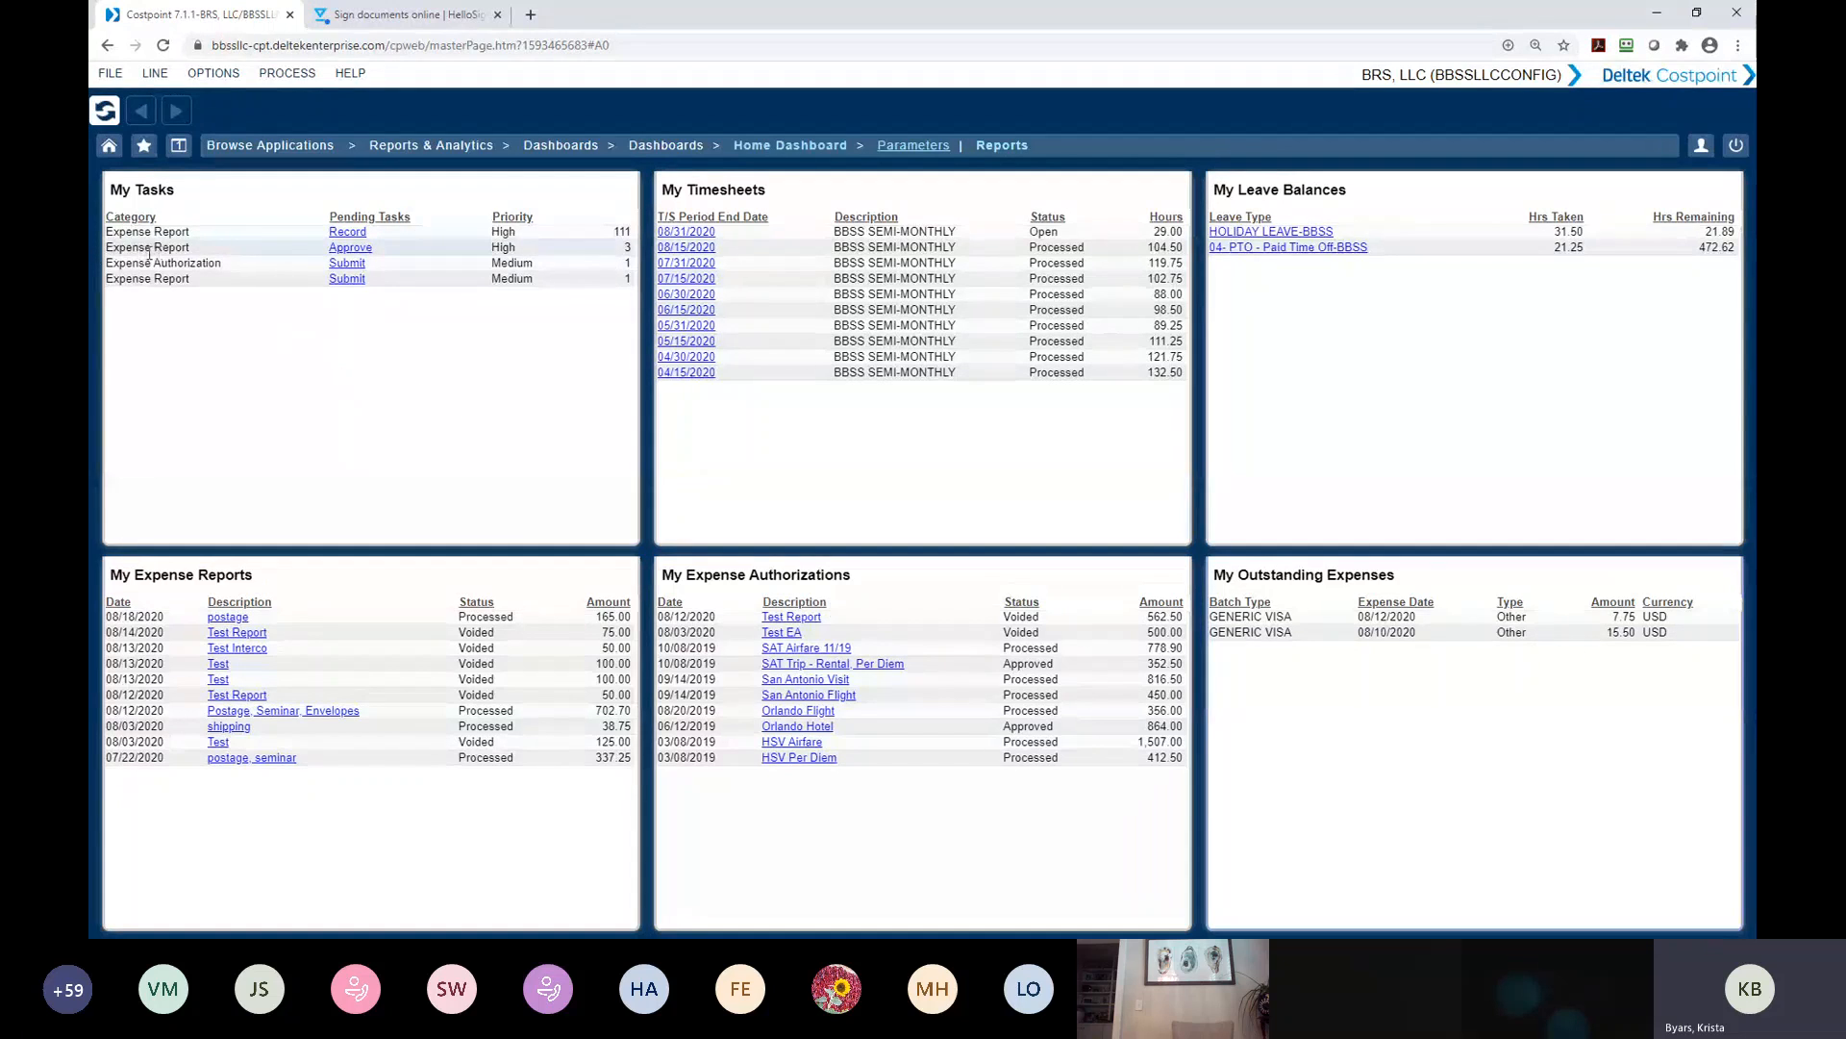
{"action": "left_click", "coordinate": [362, 250]}
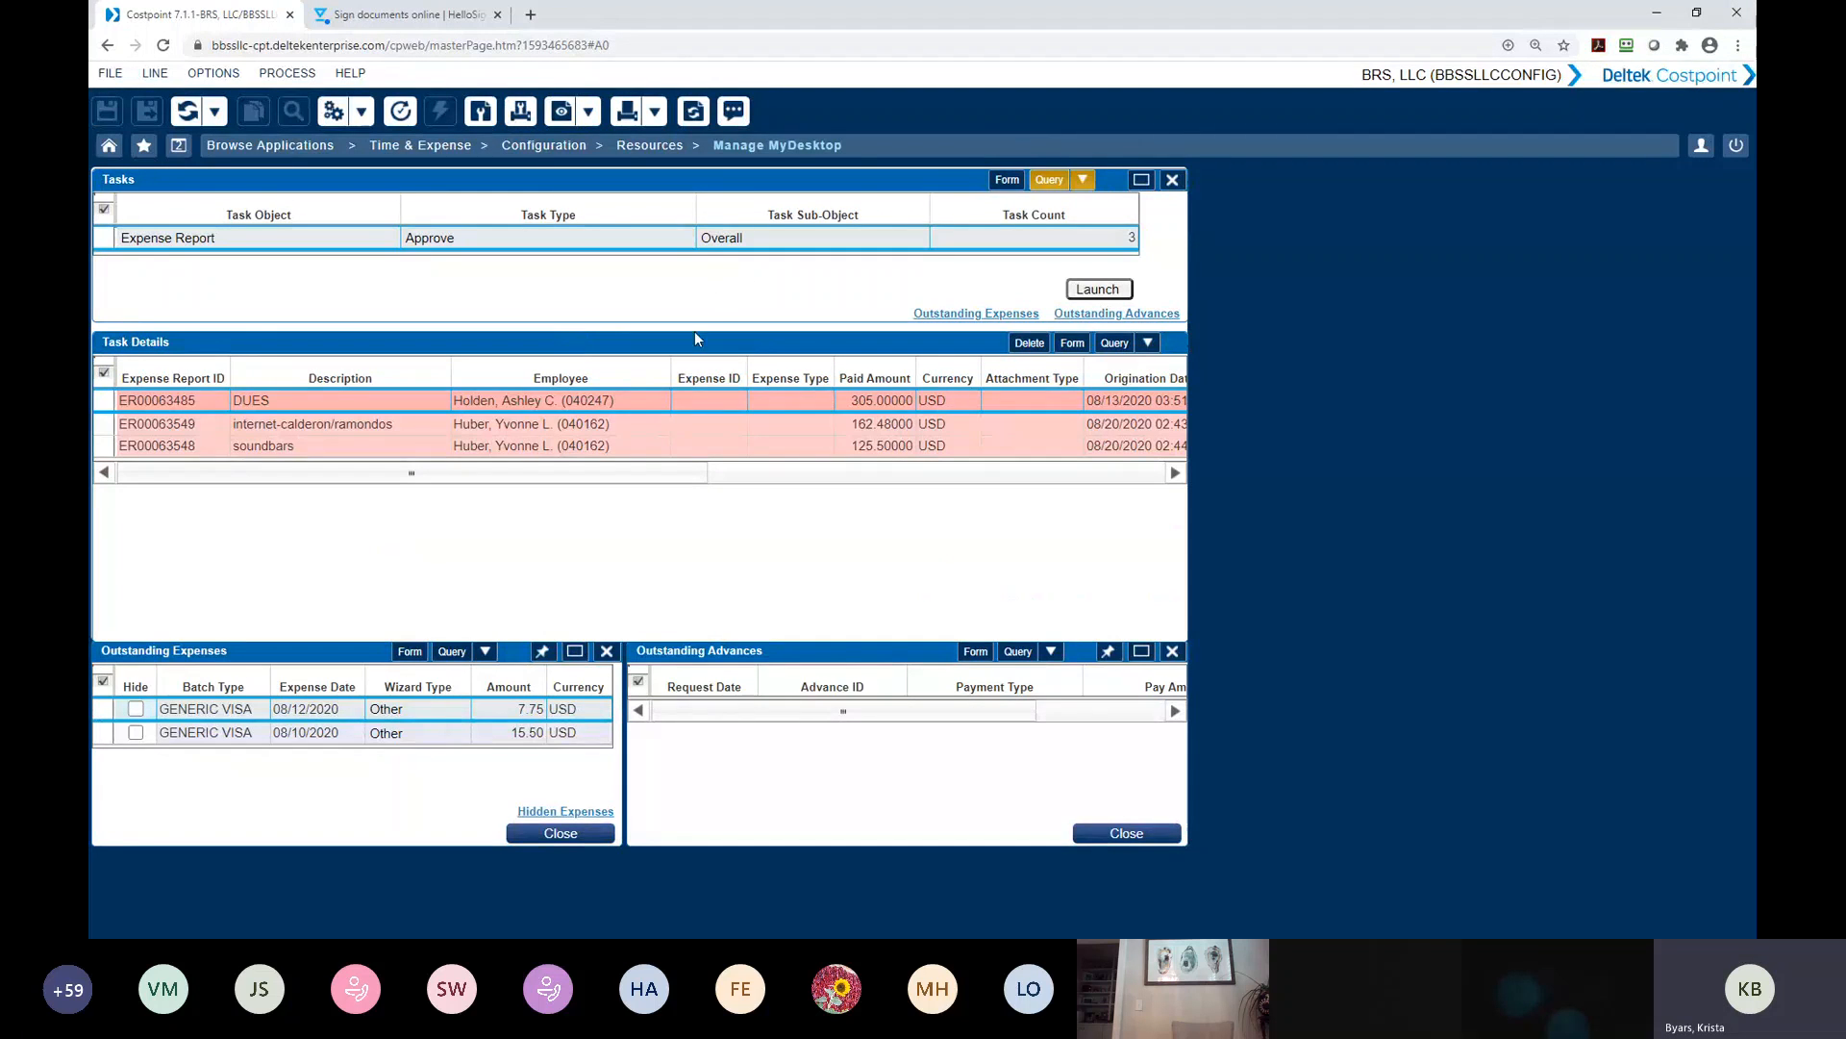
{"action": "left_click", "coordinate": [1099, 289]}
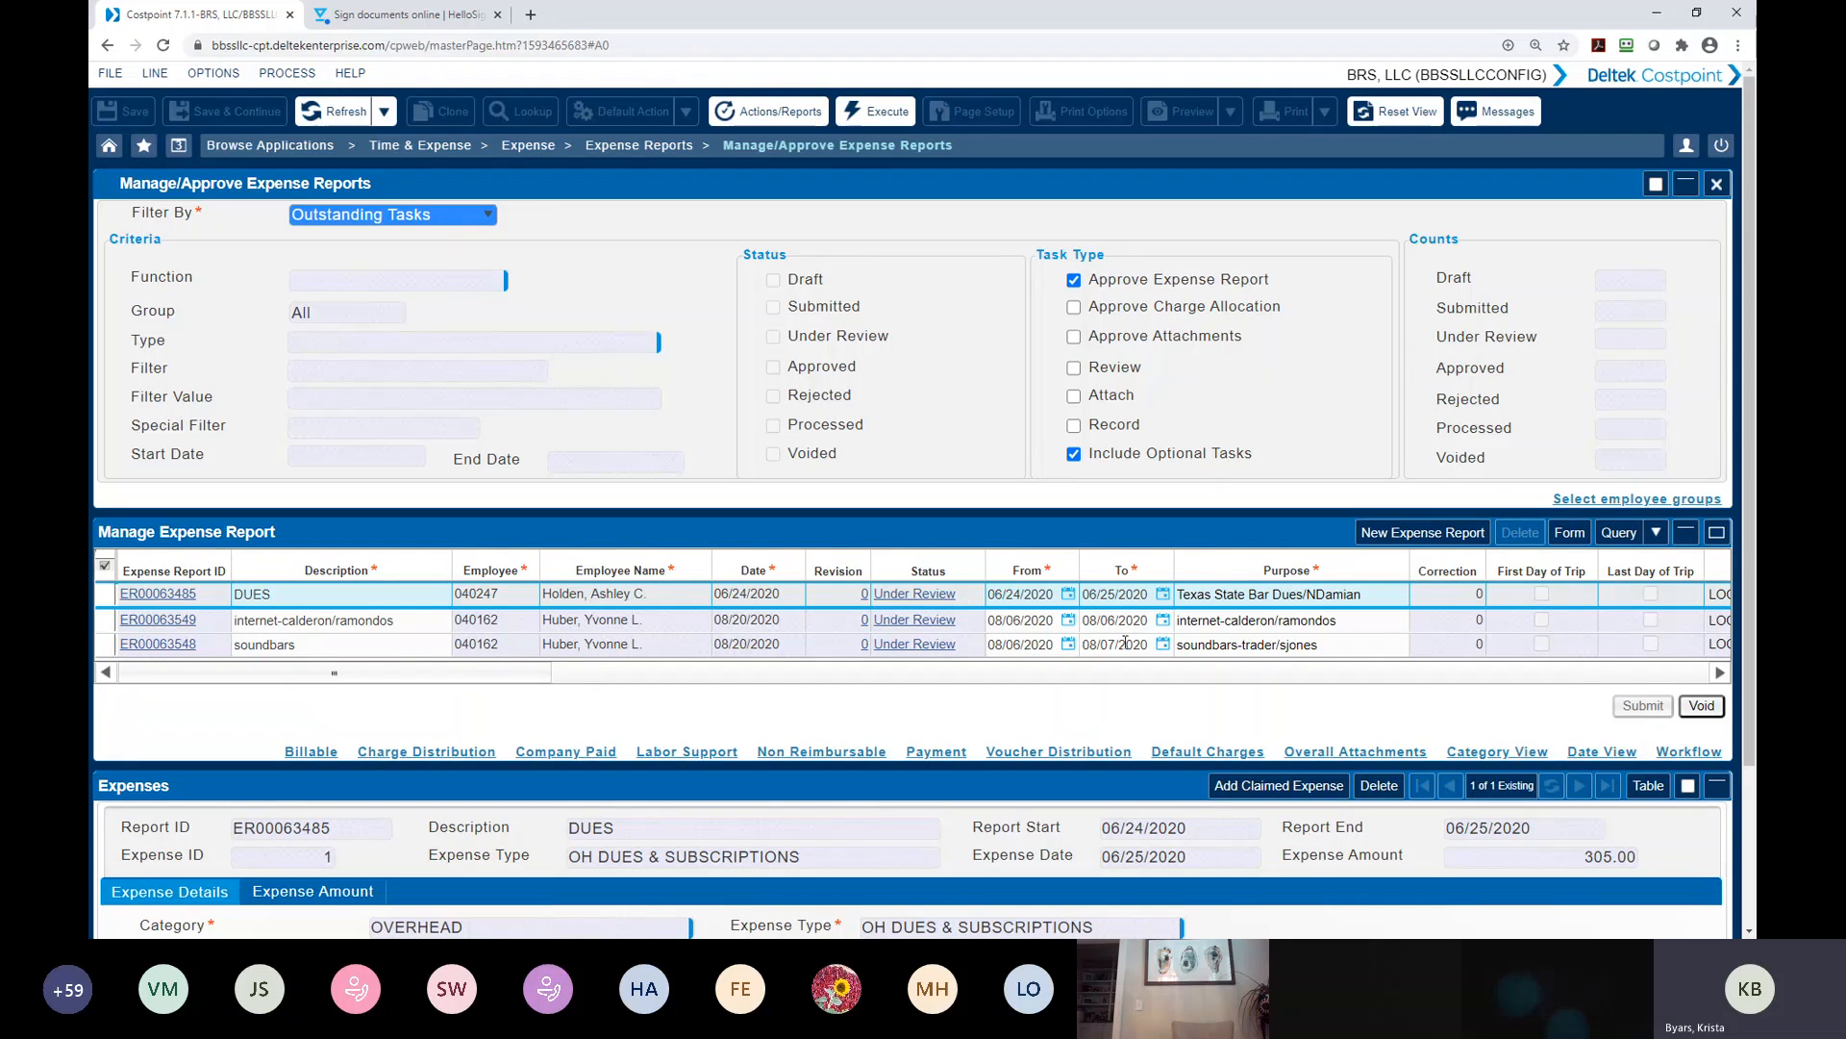
Open the workflow task list of the DUES expense report from its status
{"action": "scroll", "coordinate": [851, 641], "scroll_direction": "down", "scroll_amount": 1}
{"action": "scroll", "coordinate": [850, 640], "scroll_direction": "down", "scroll_amount": 3}
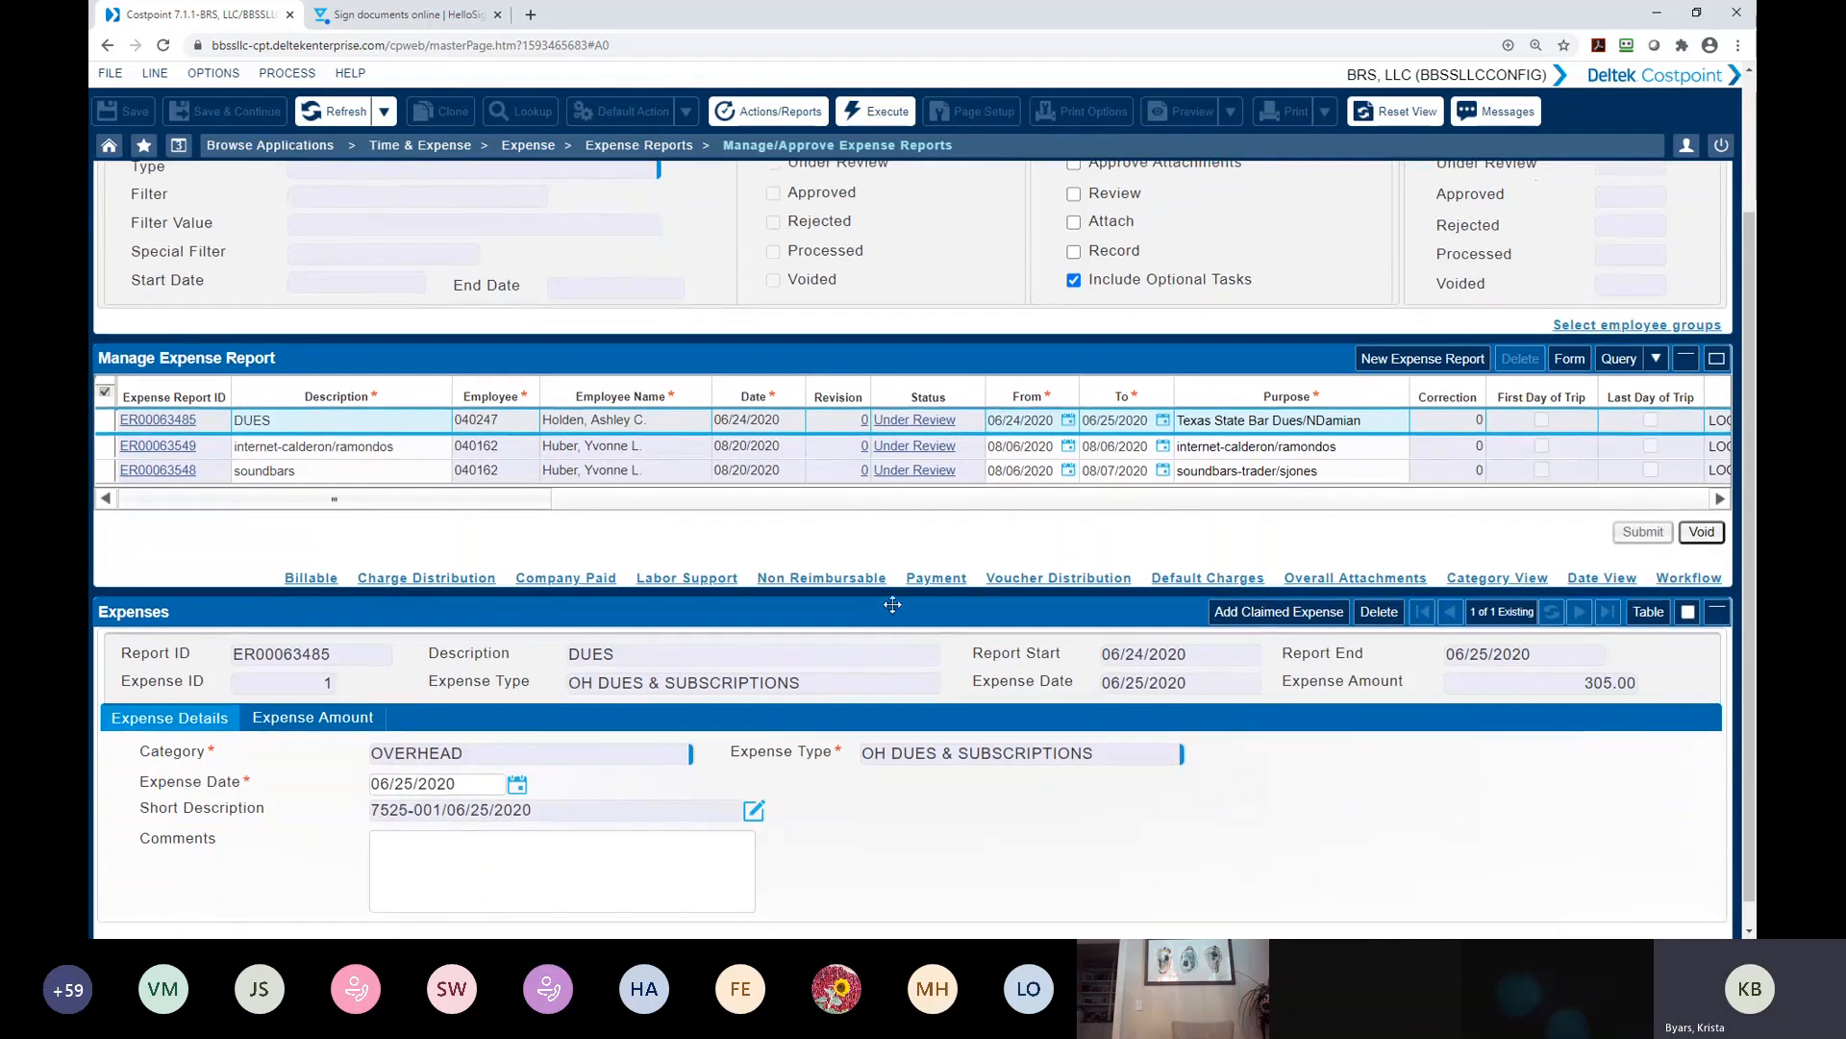
{"action": "left_click", "coordinate": [904, 425]}
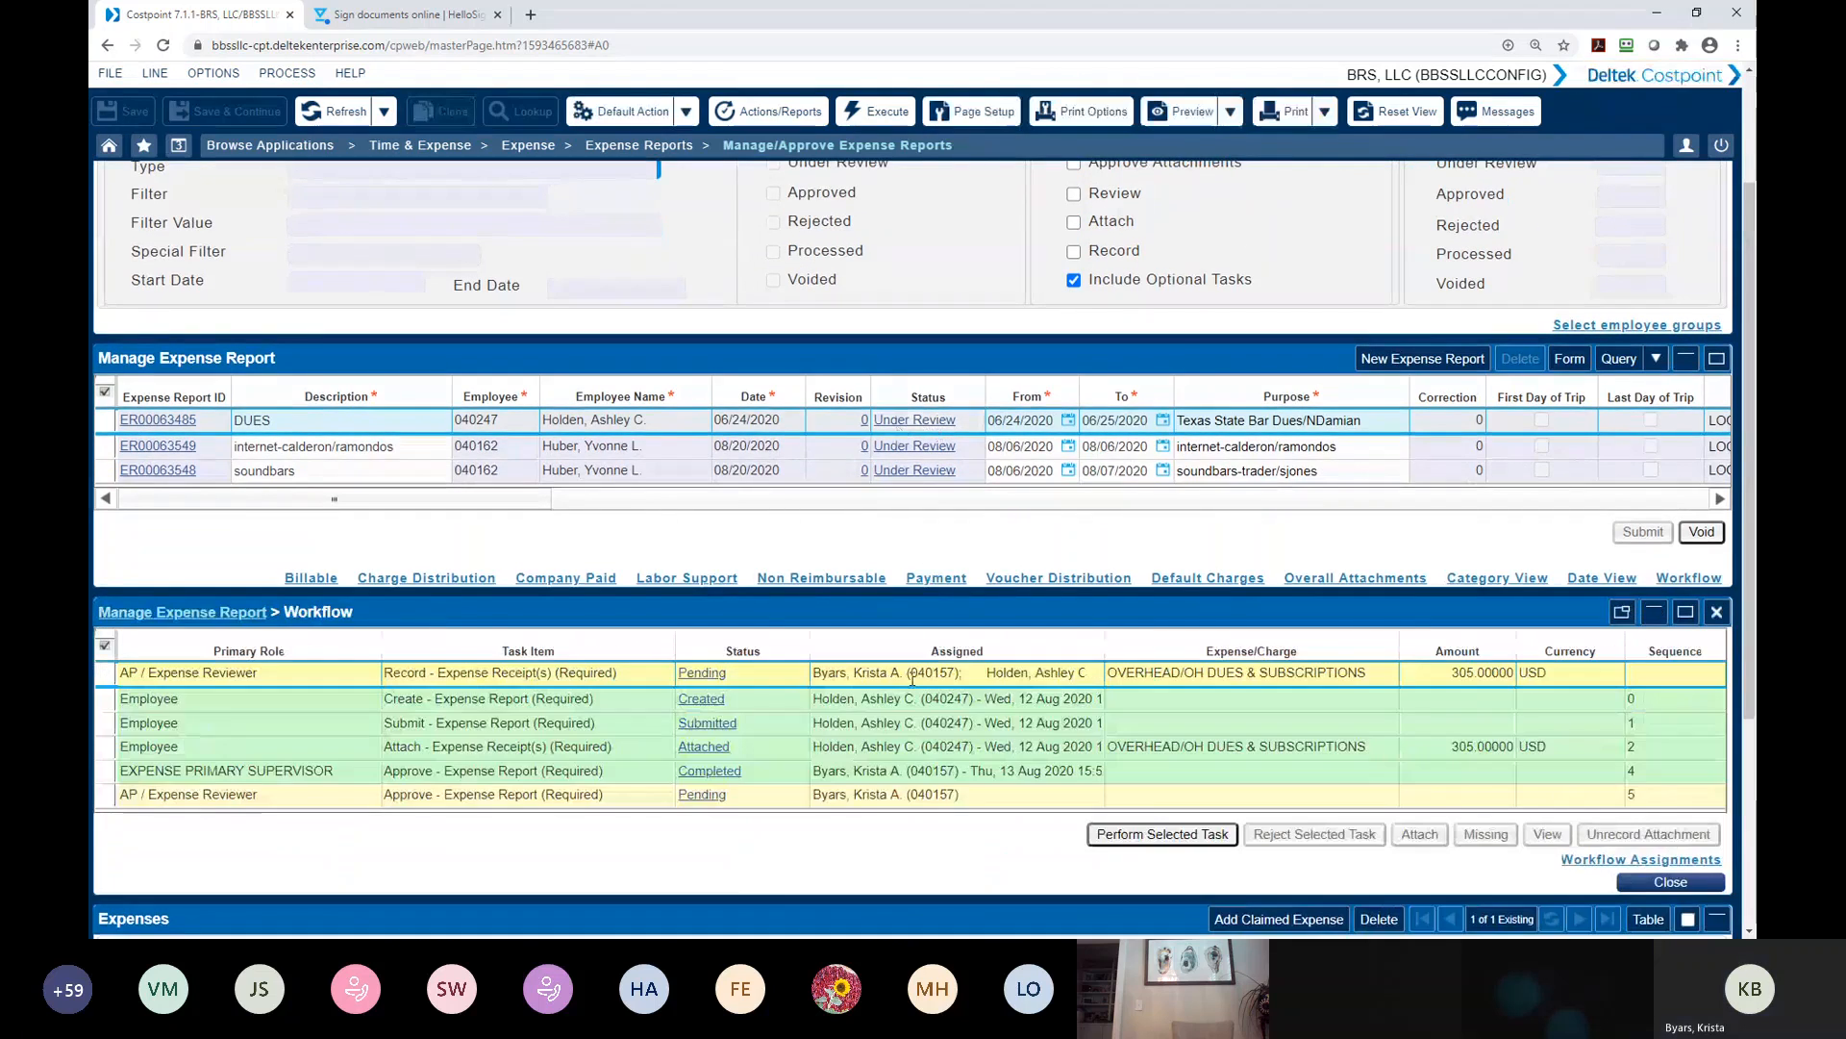
{"action": "scroll", "coordinate": [824, 644], "scroll_direction": "down", "scroll_amount": 4}
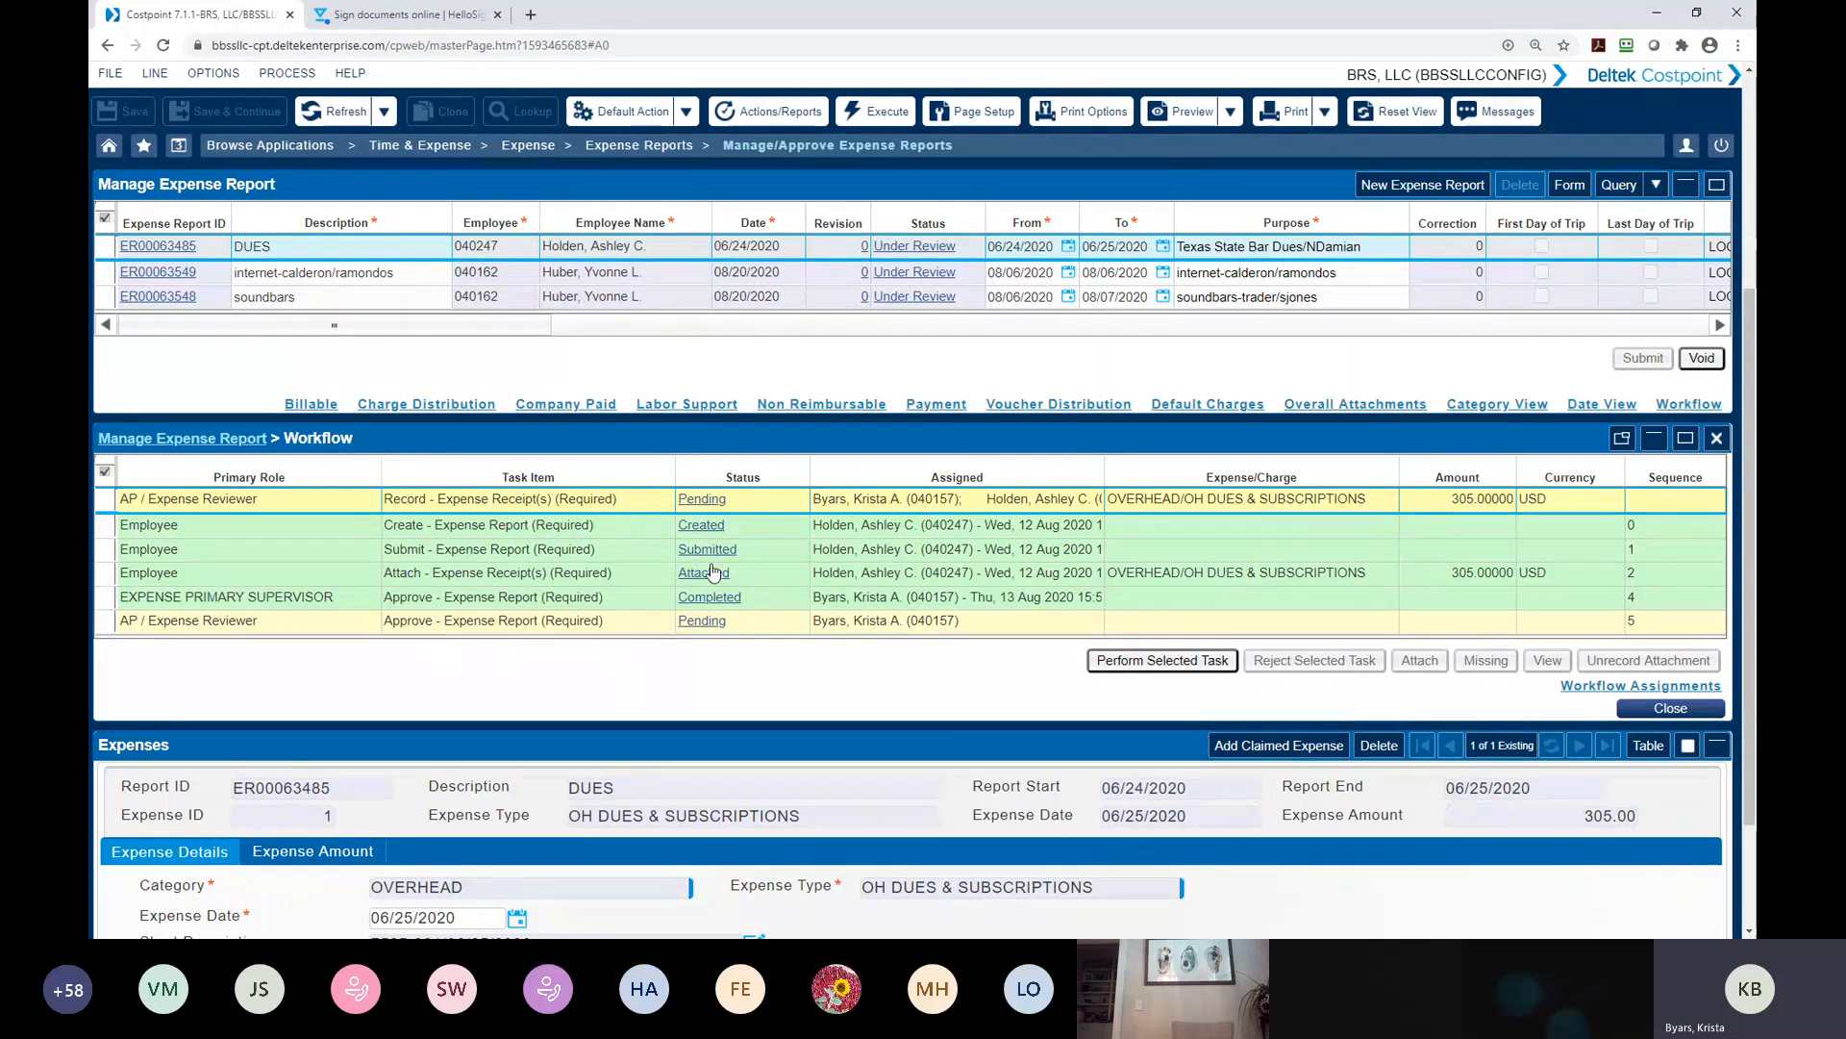
View the receipt attached under the employee's attach task for the DUES report, and close the document
{"action": "left_click", "coordinate": [111, 574]}
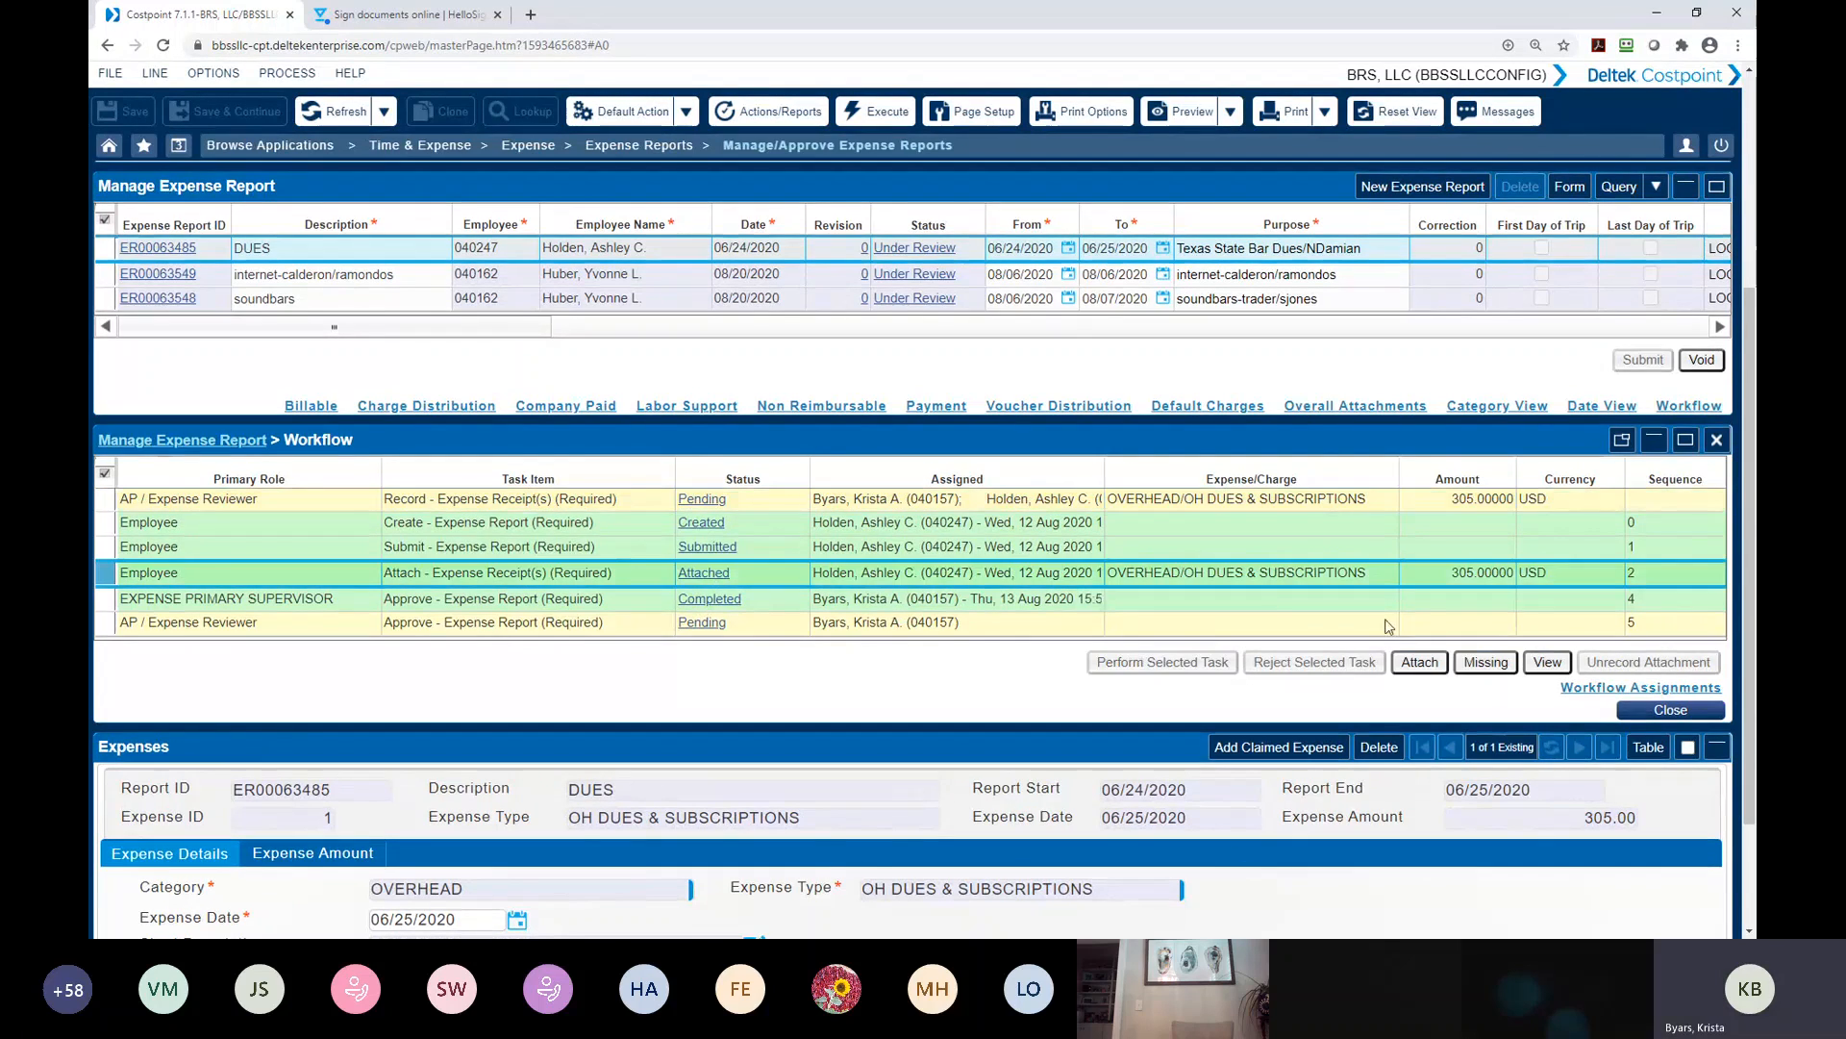
{"action": "left_click", "coordinate": [1543, 664]}
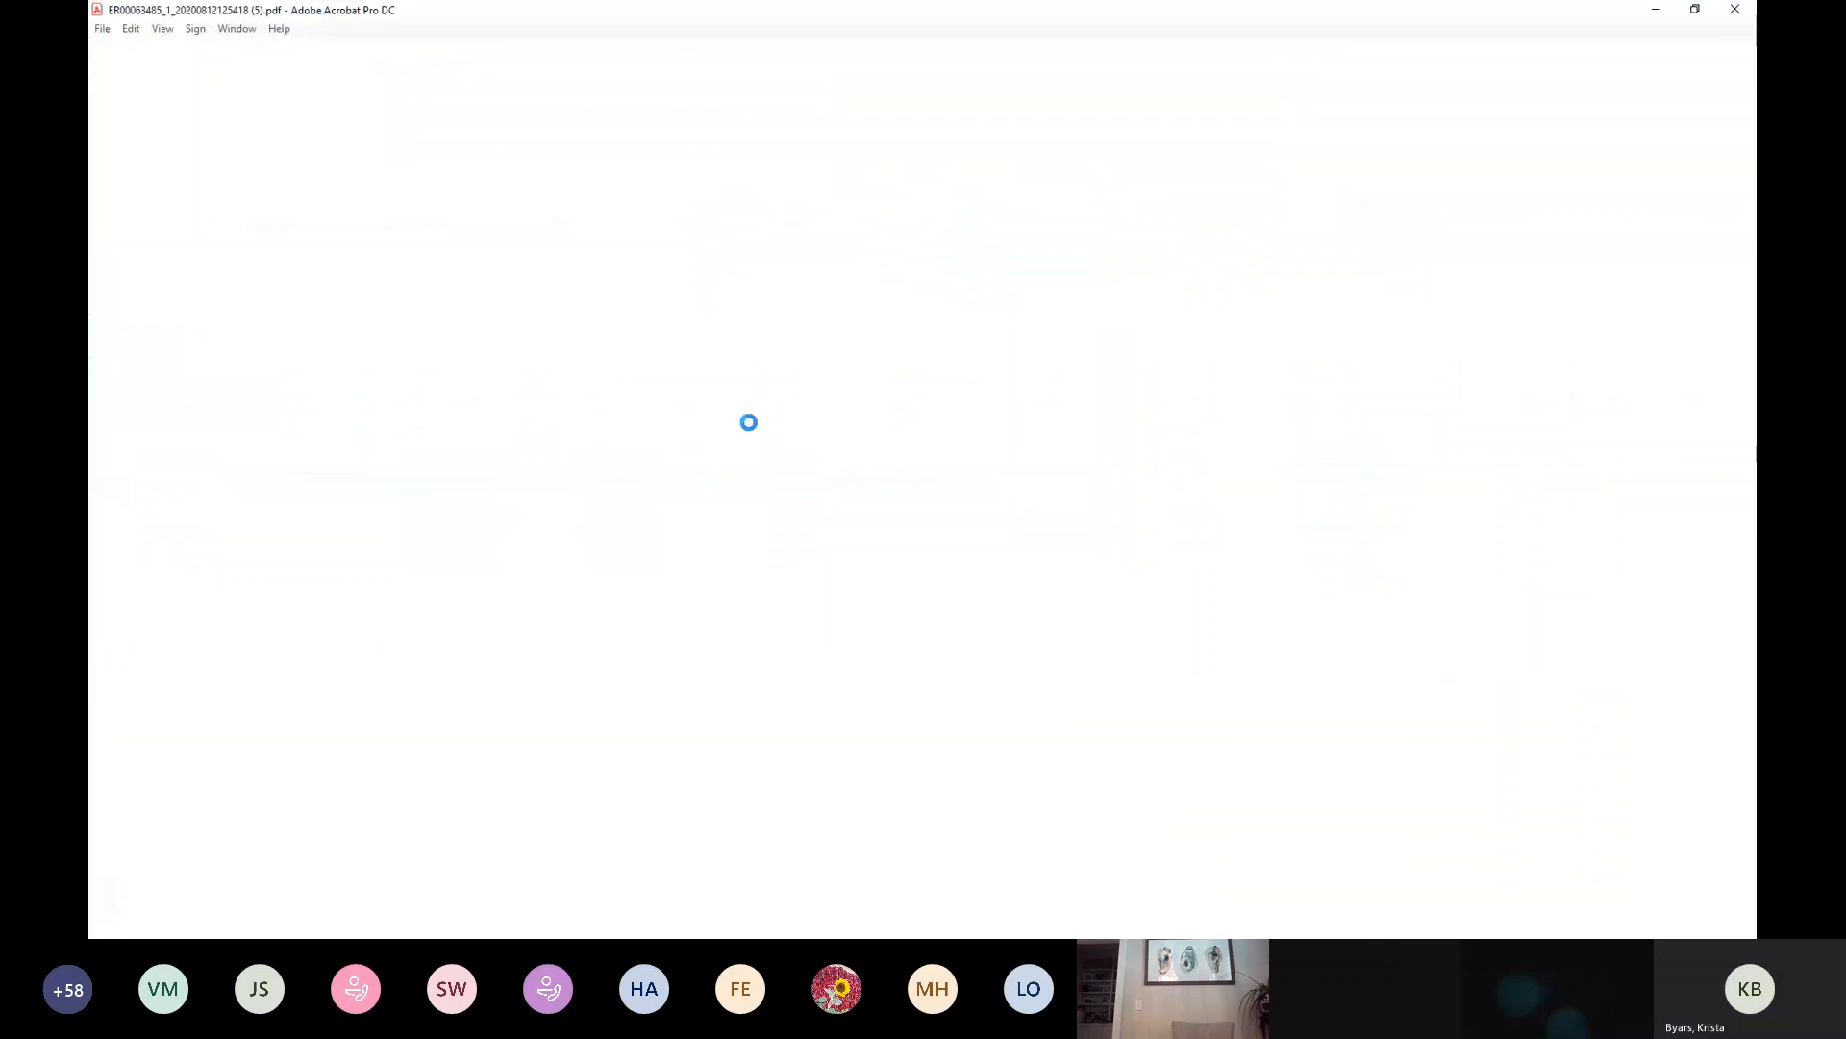
{"action": "scroll", "coordinate": [618, 692], "scroll_direction": "down", "scroll_amount": 3}
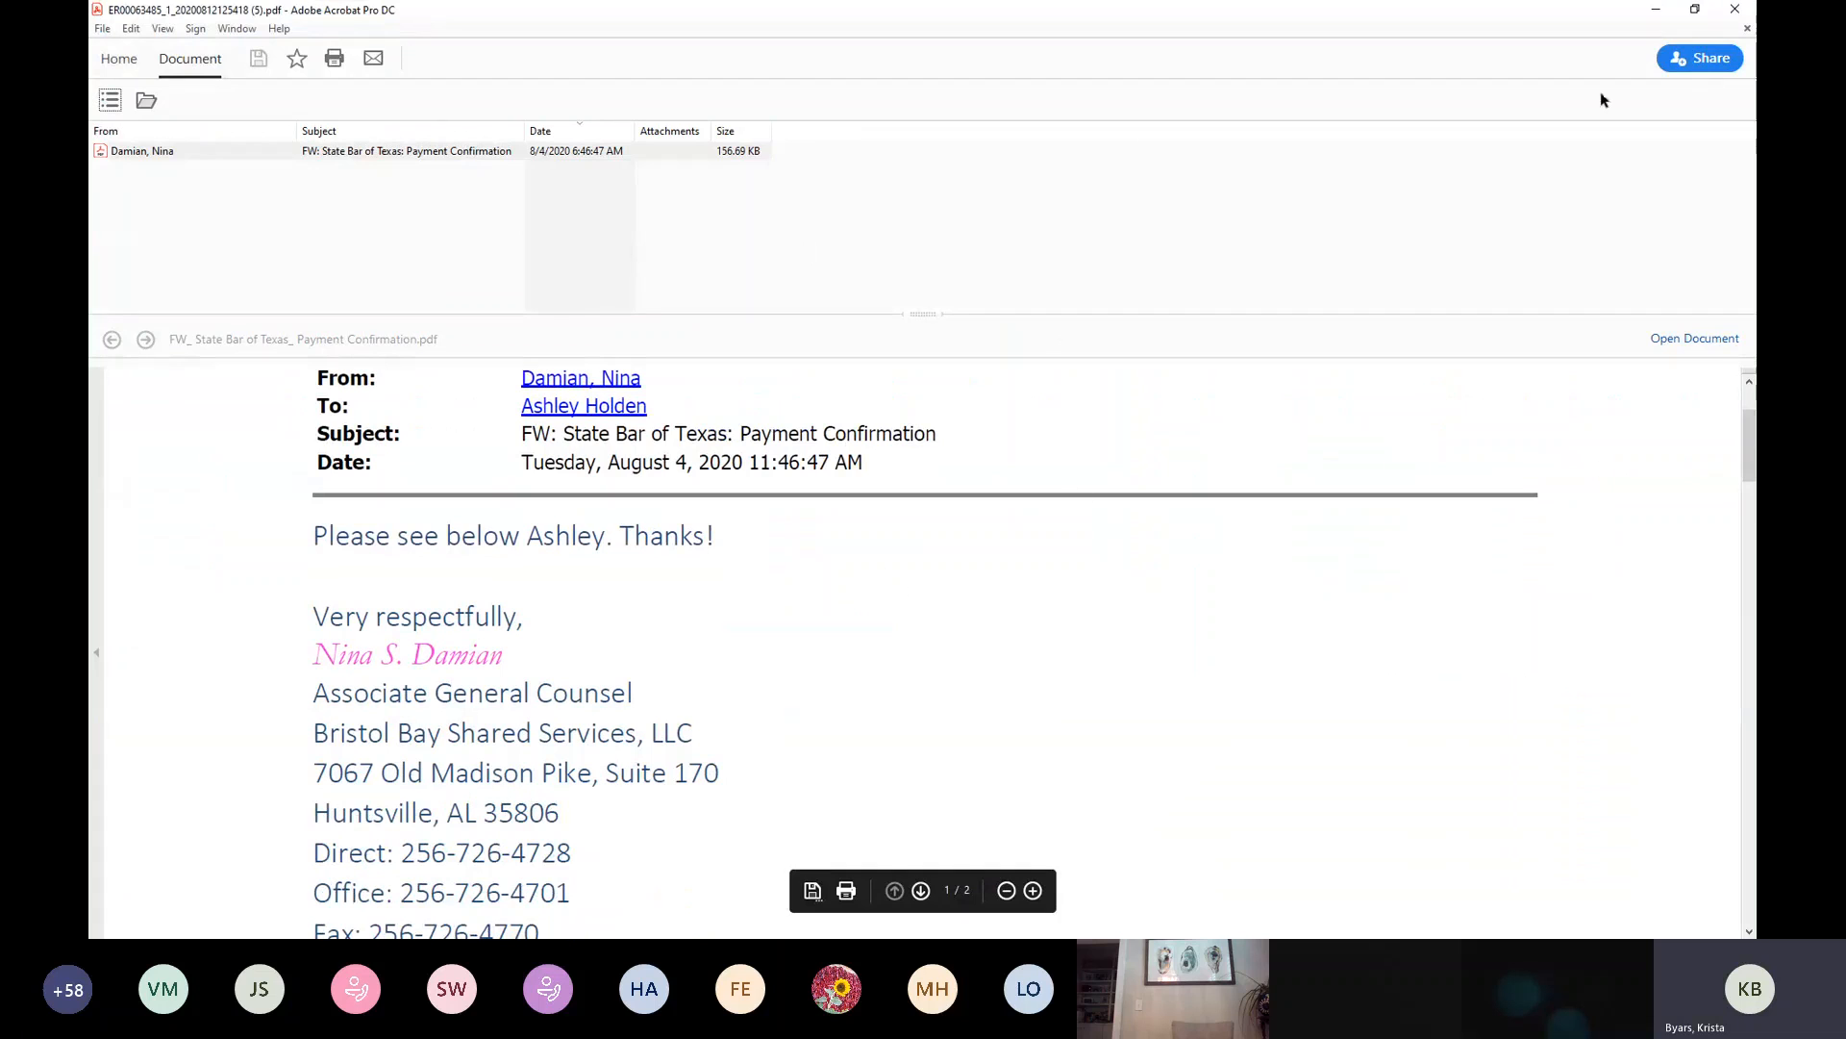
{"action": "left_click", "coordinate": [1743, 23]}
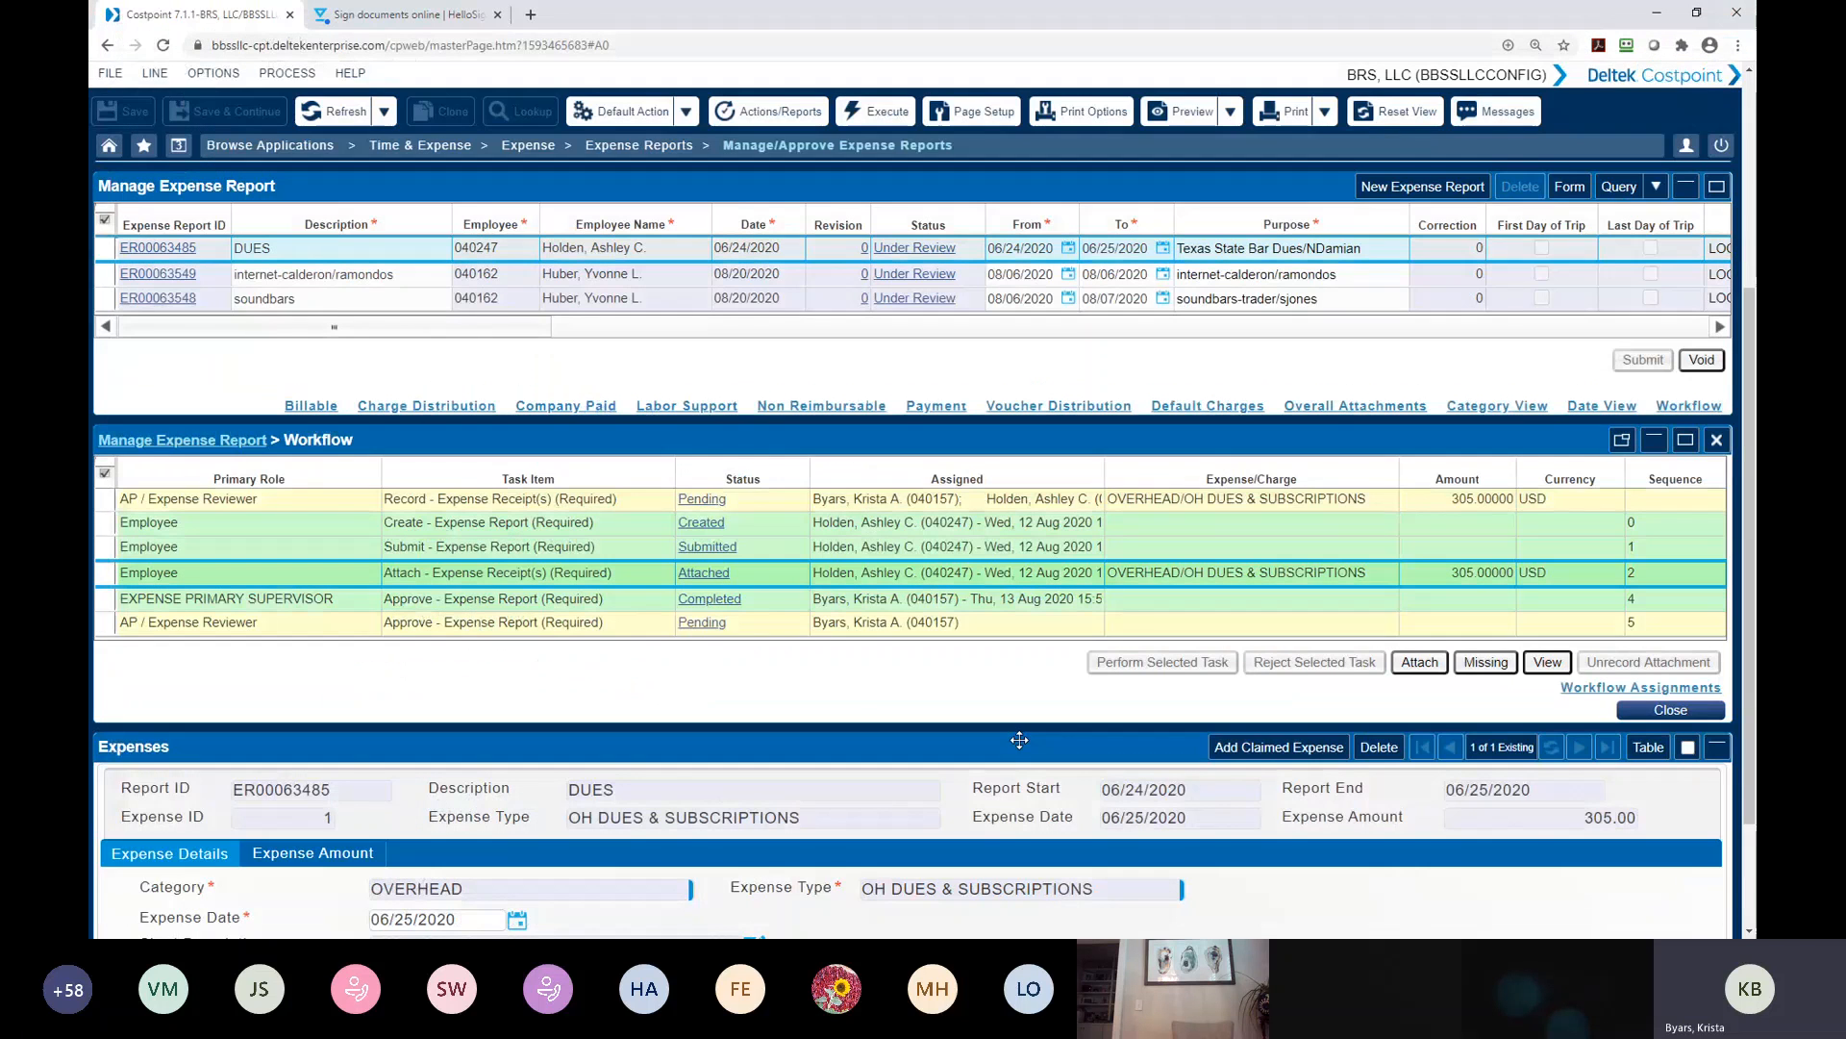
{"action": "scroll", "coordinate": [869, 692], "scroll_direction": "up", "scroll_amount": 2}
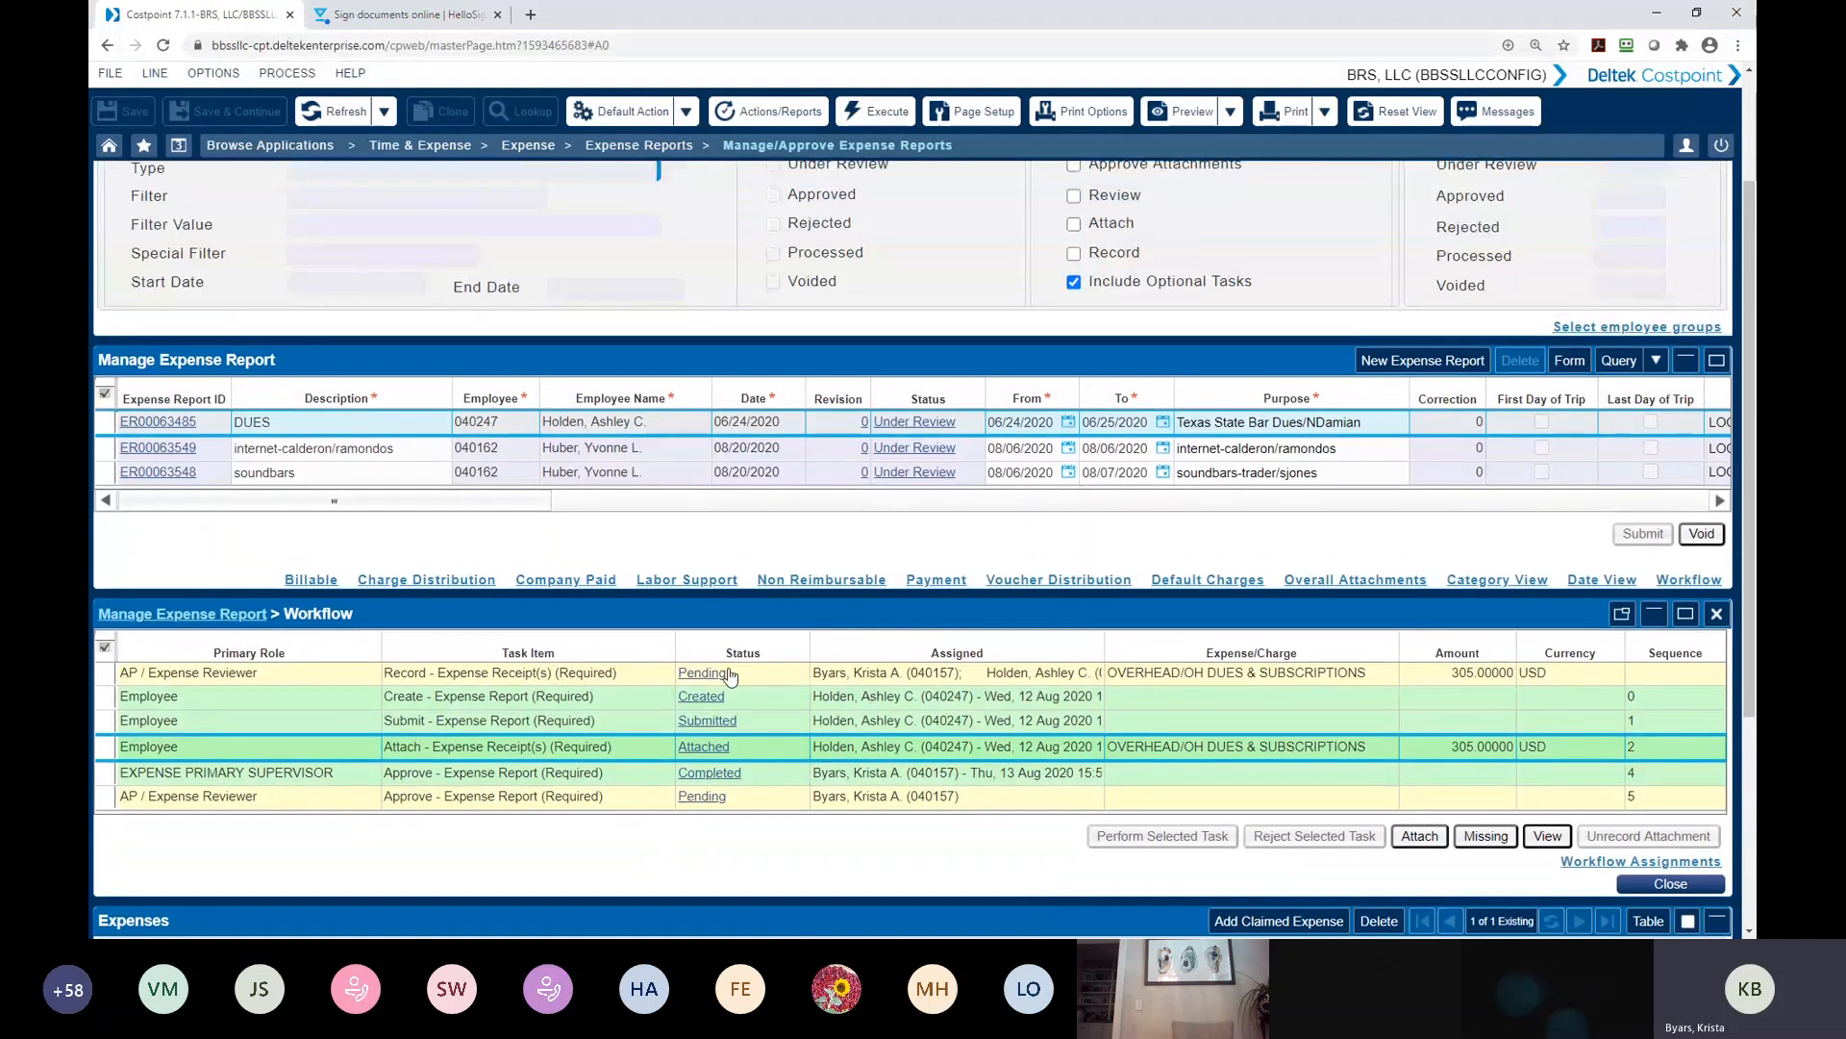
{"action": "scroll", "coordinate": [731, 676], "scroll_direction": "up", "scroll_amount": 1}
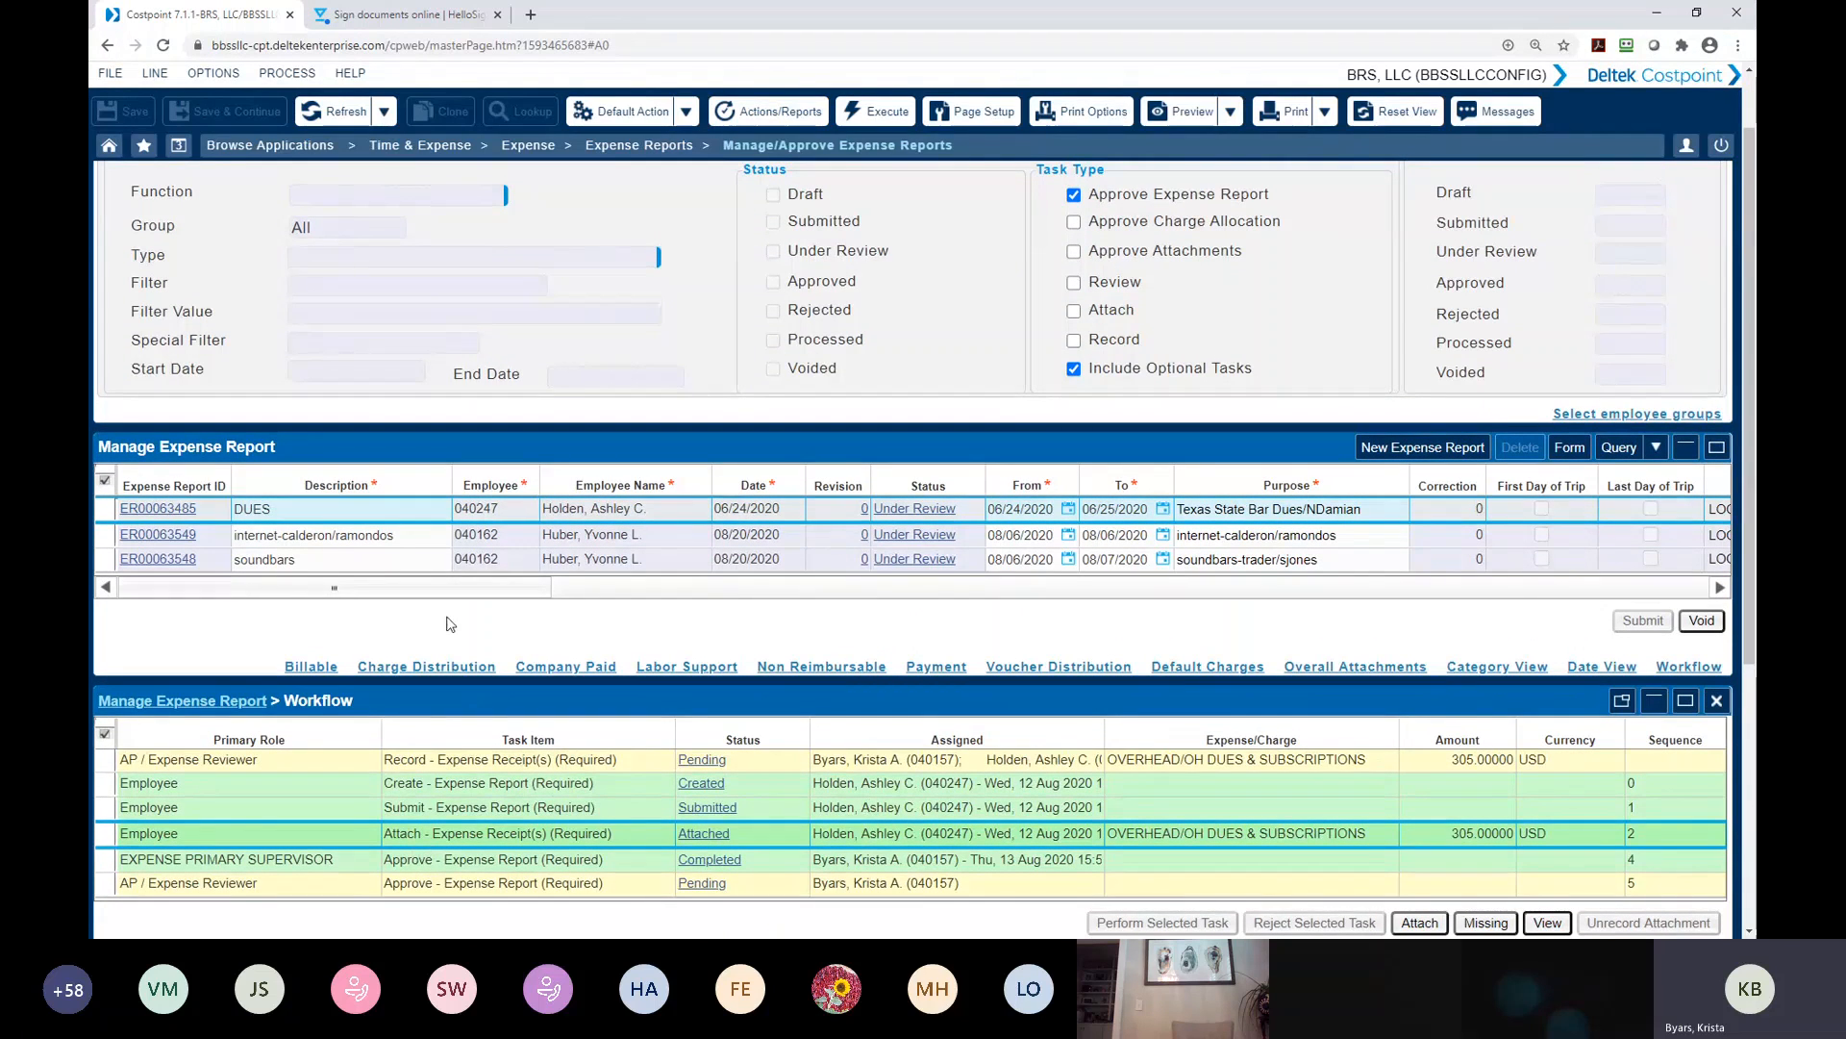
{"action": "scroll", "coordinate": [447, 623], "scroll_direction": "up", "scroll_amount": 1}
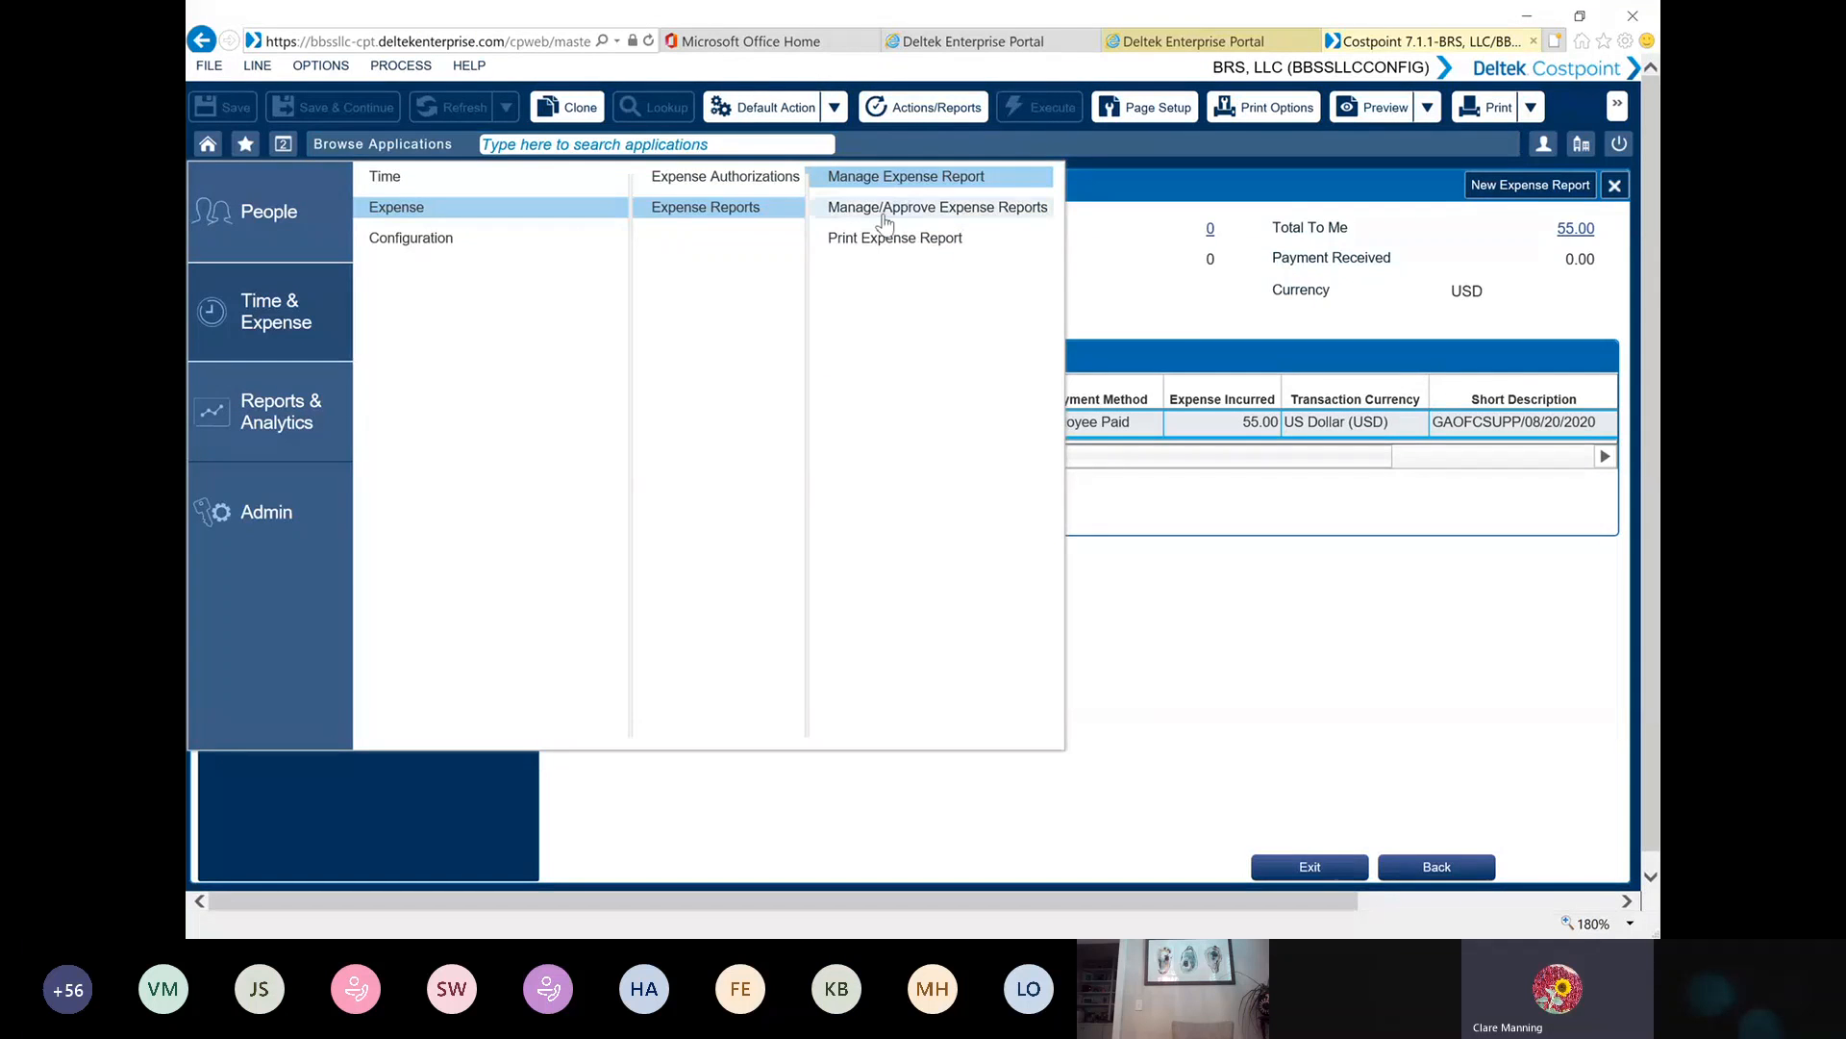
Open Manage/Approve Expense Reports and start a new expense report
{"action": "left_click", "coordinate": [938, 208]}
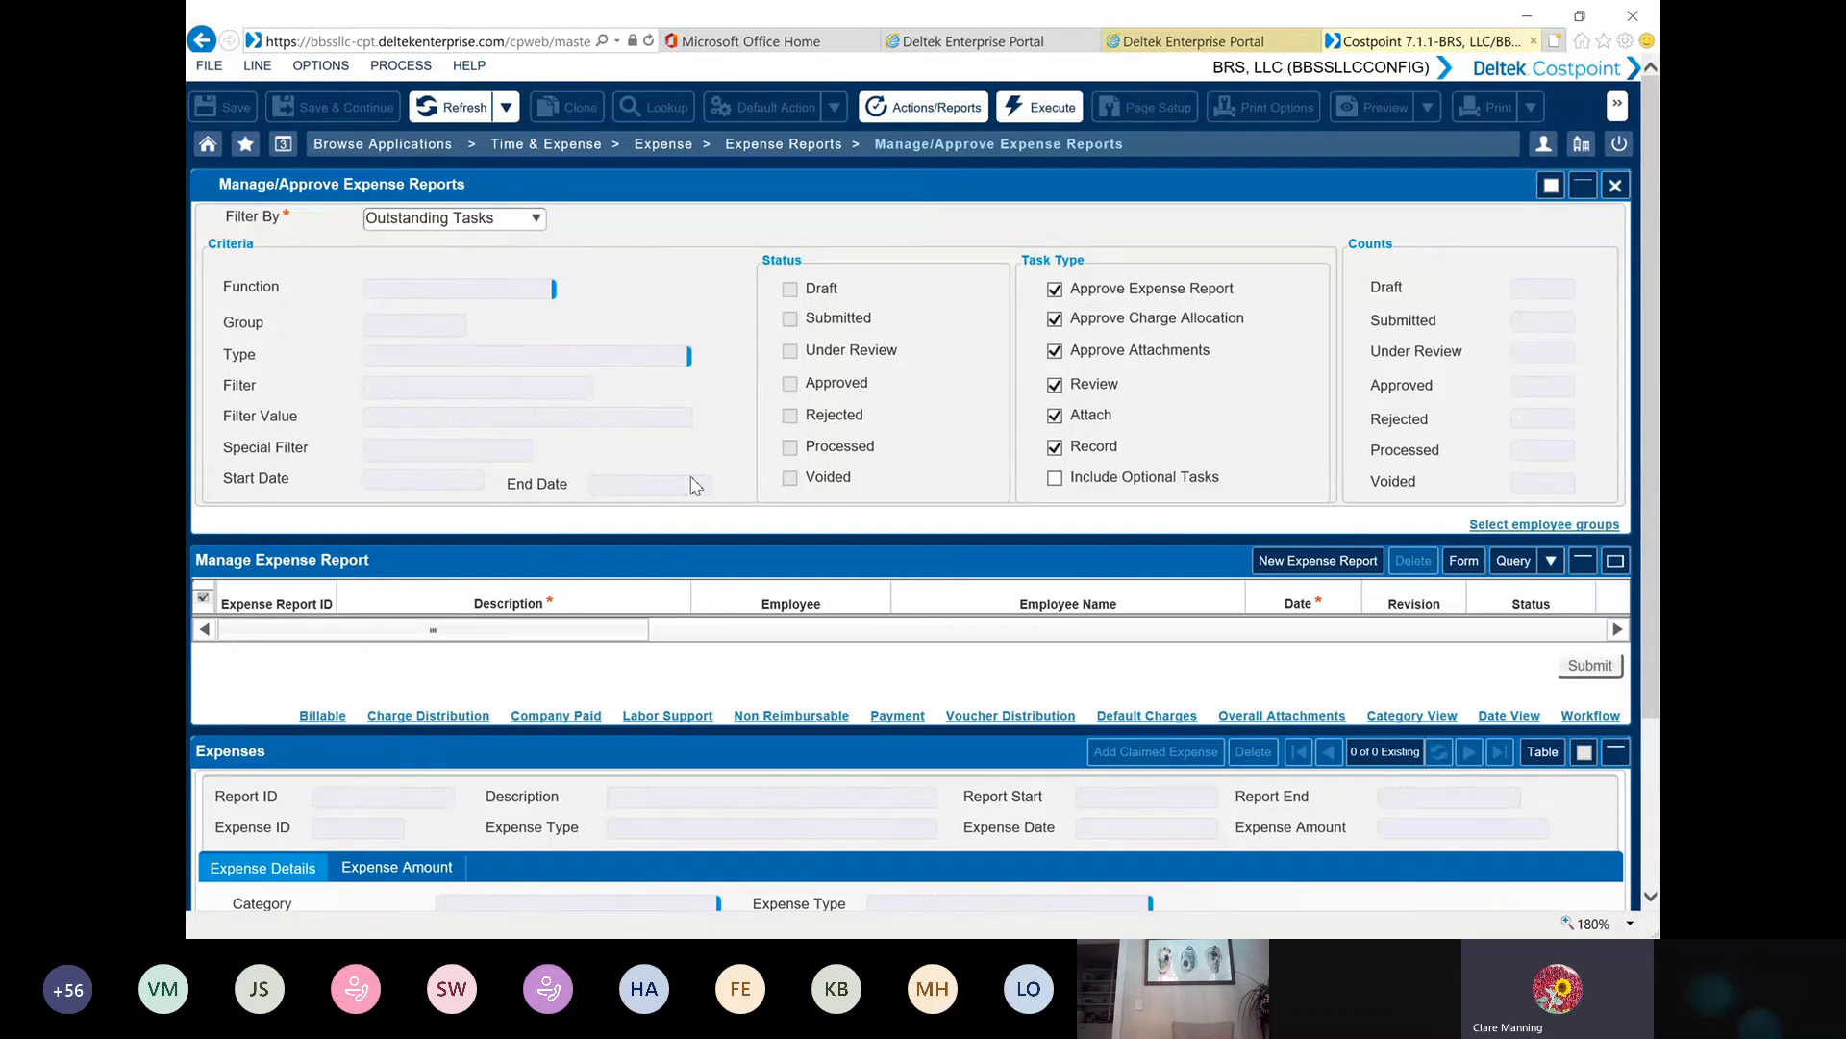
{"action": "scroll", "coordinate": [695, 485], "scroll_direction": "down", "scroll_amount": 3}
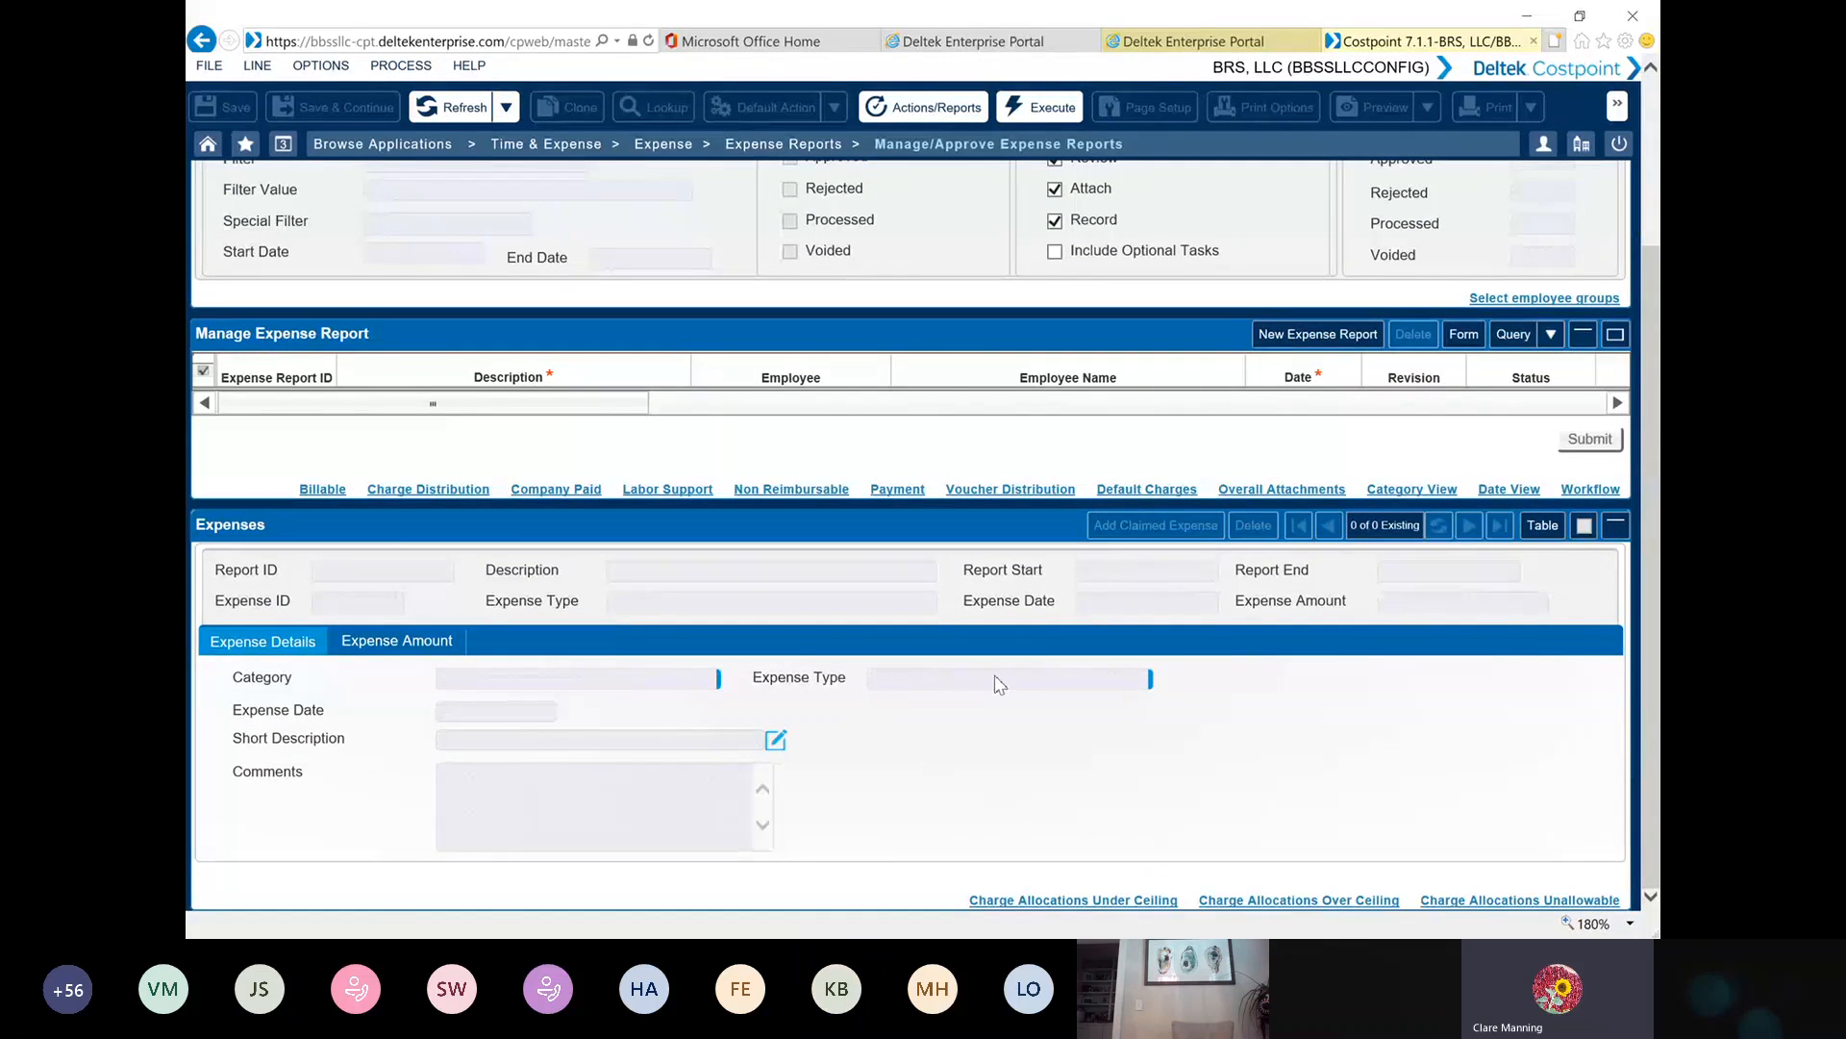
{"action": "scroll", "coordinate": [536, 555], "scroll_direction": "up", "scroll_amount": 1}
{"action": "scroll", "coordinate": [536, 555], "scroll_direction": "up", "scroll_amount": 3}
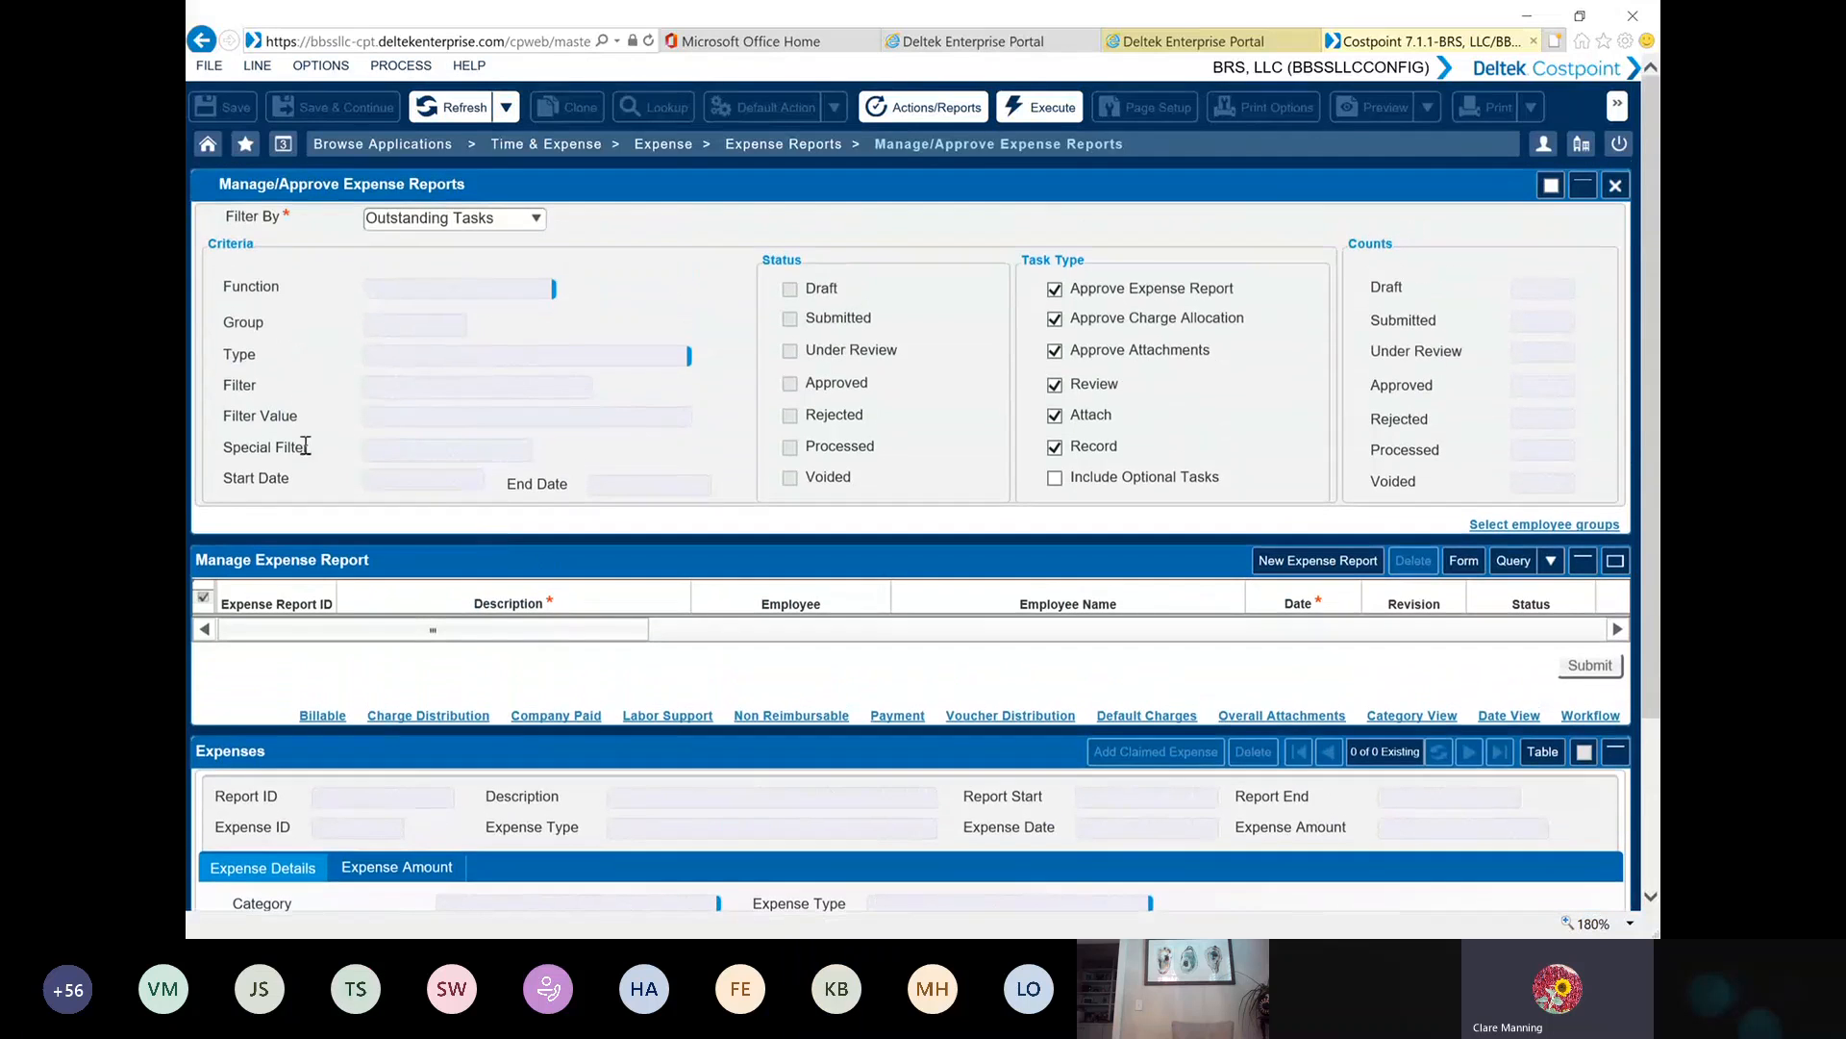
{"action": "left_click", "coordinate": [1326, 563]}
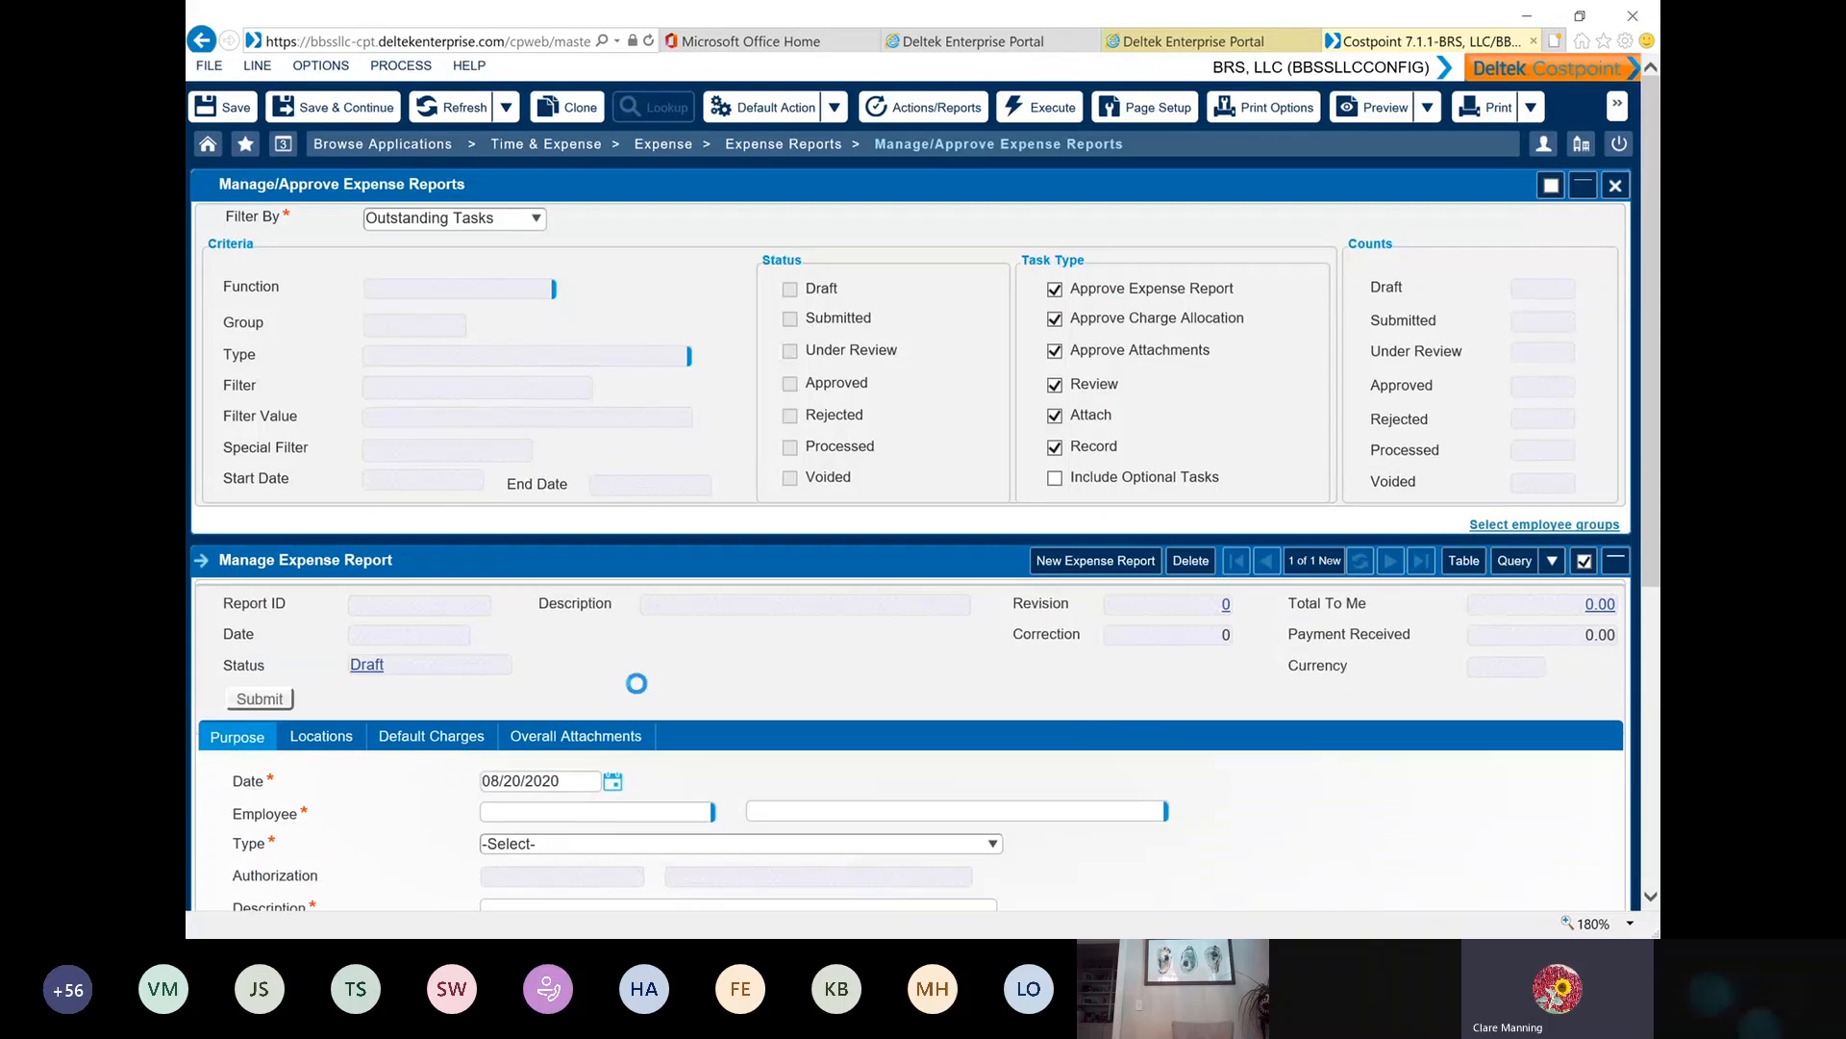
{"action": "scroll", "coordinate": [642, 670], "scroll_direction": "down", "scroll_amount": 4}
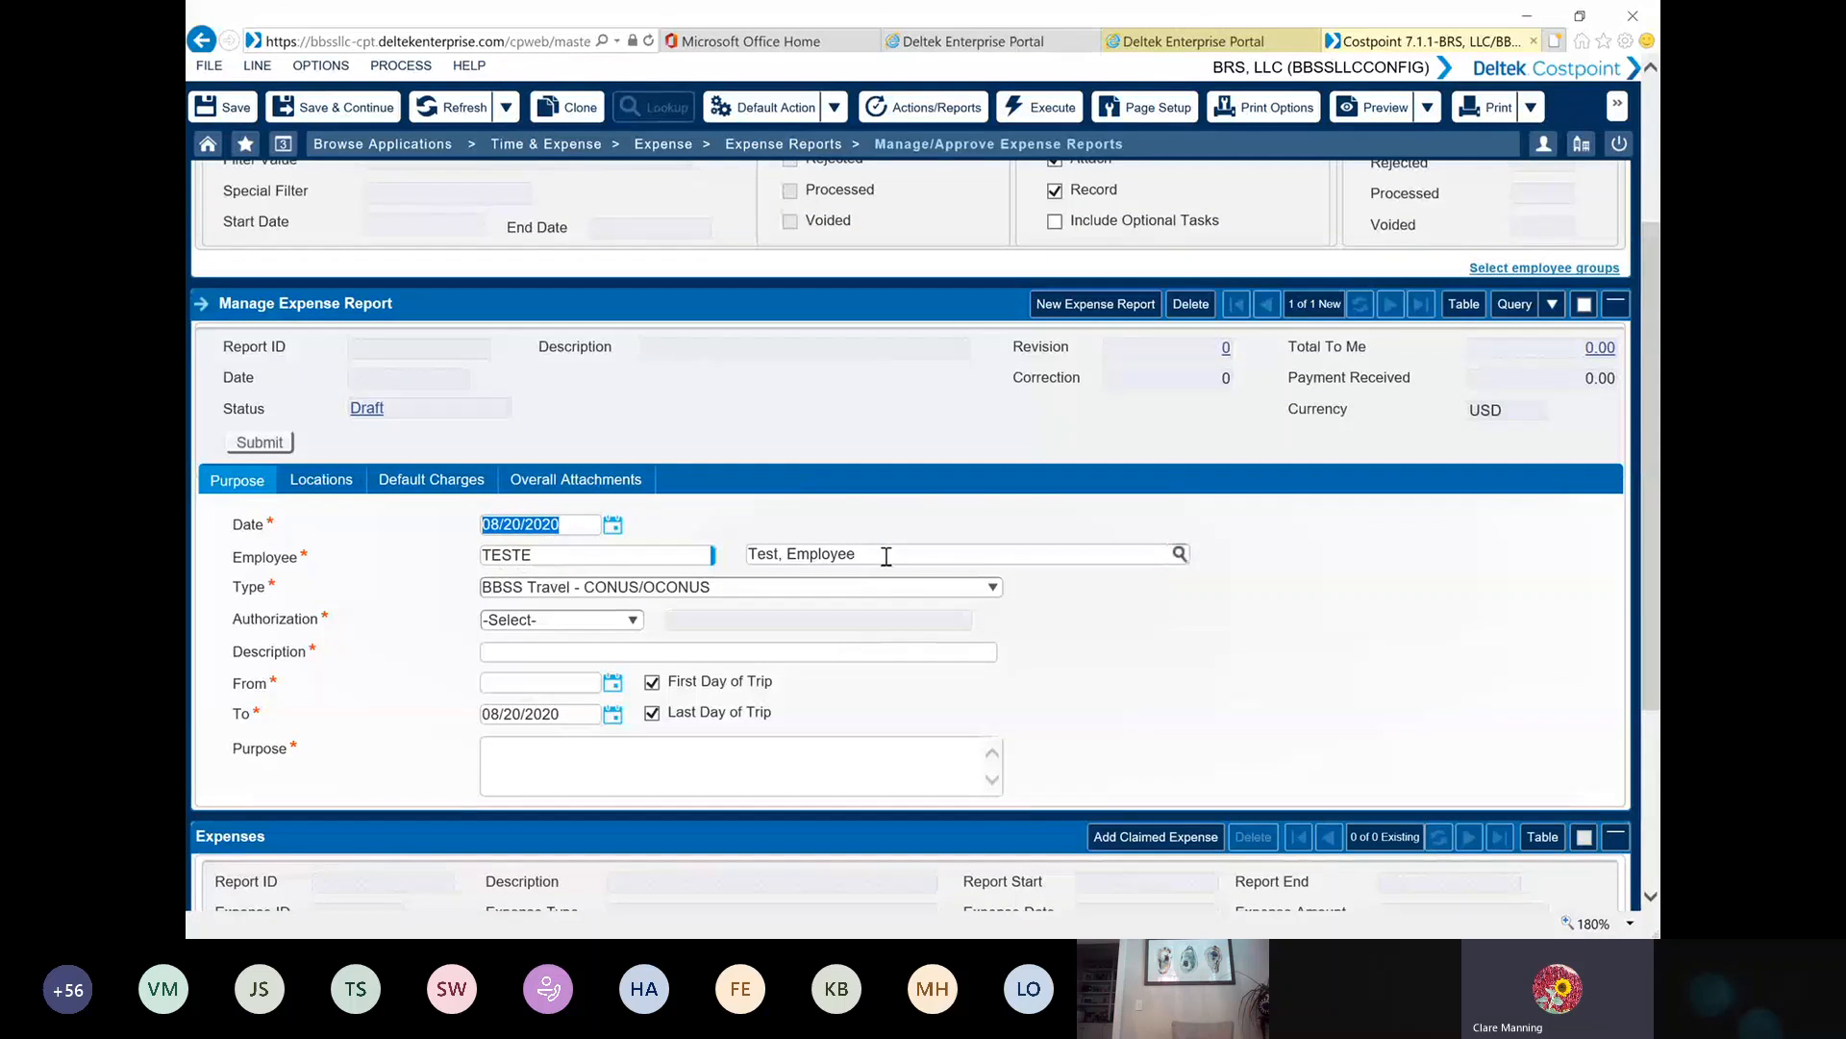
Clear the default employee's name and ID from the new expense report and try the employee lookup
{"action": "left_click_drag", "start_coordinate": [886, 556], "coordinate": [670, 575]}
{"action": "key", "text": "Delete"}
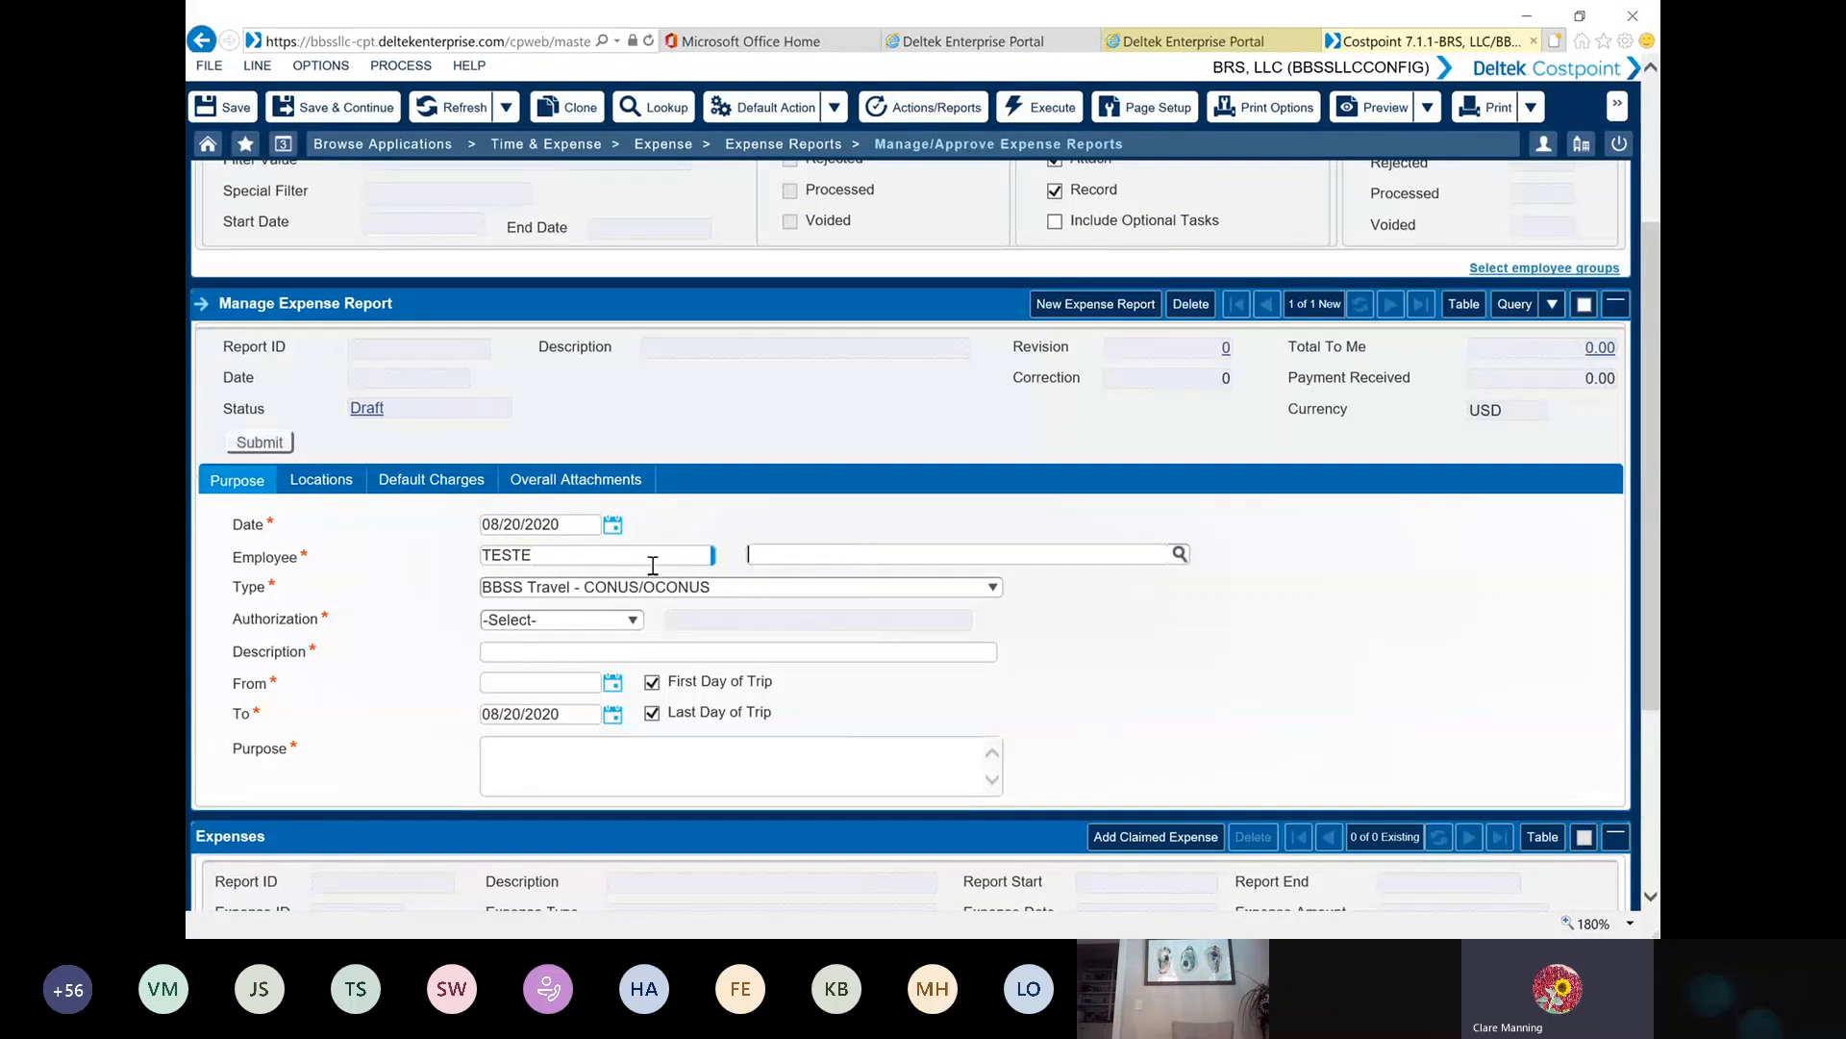
{"action": "left_click_drag", "start_coordinate": [545, 555], "coordinate": [389, 547]}
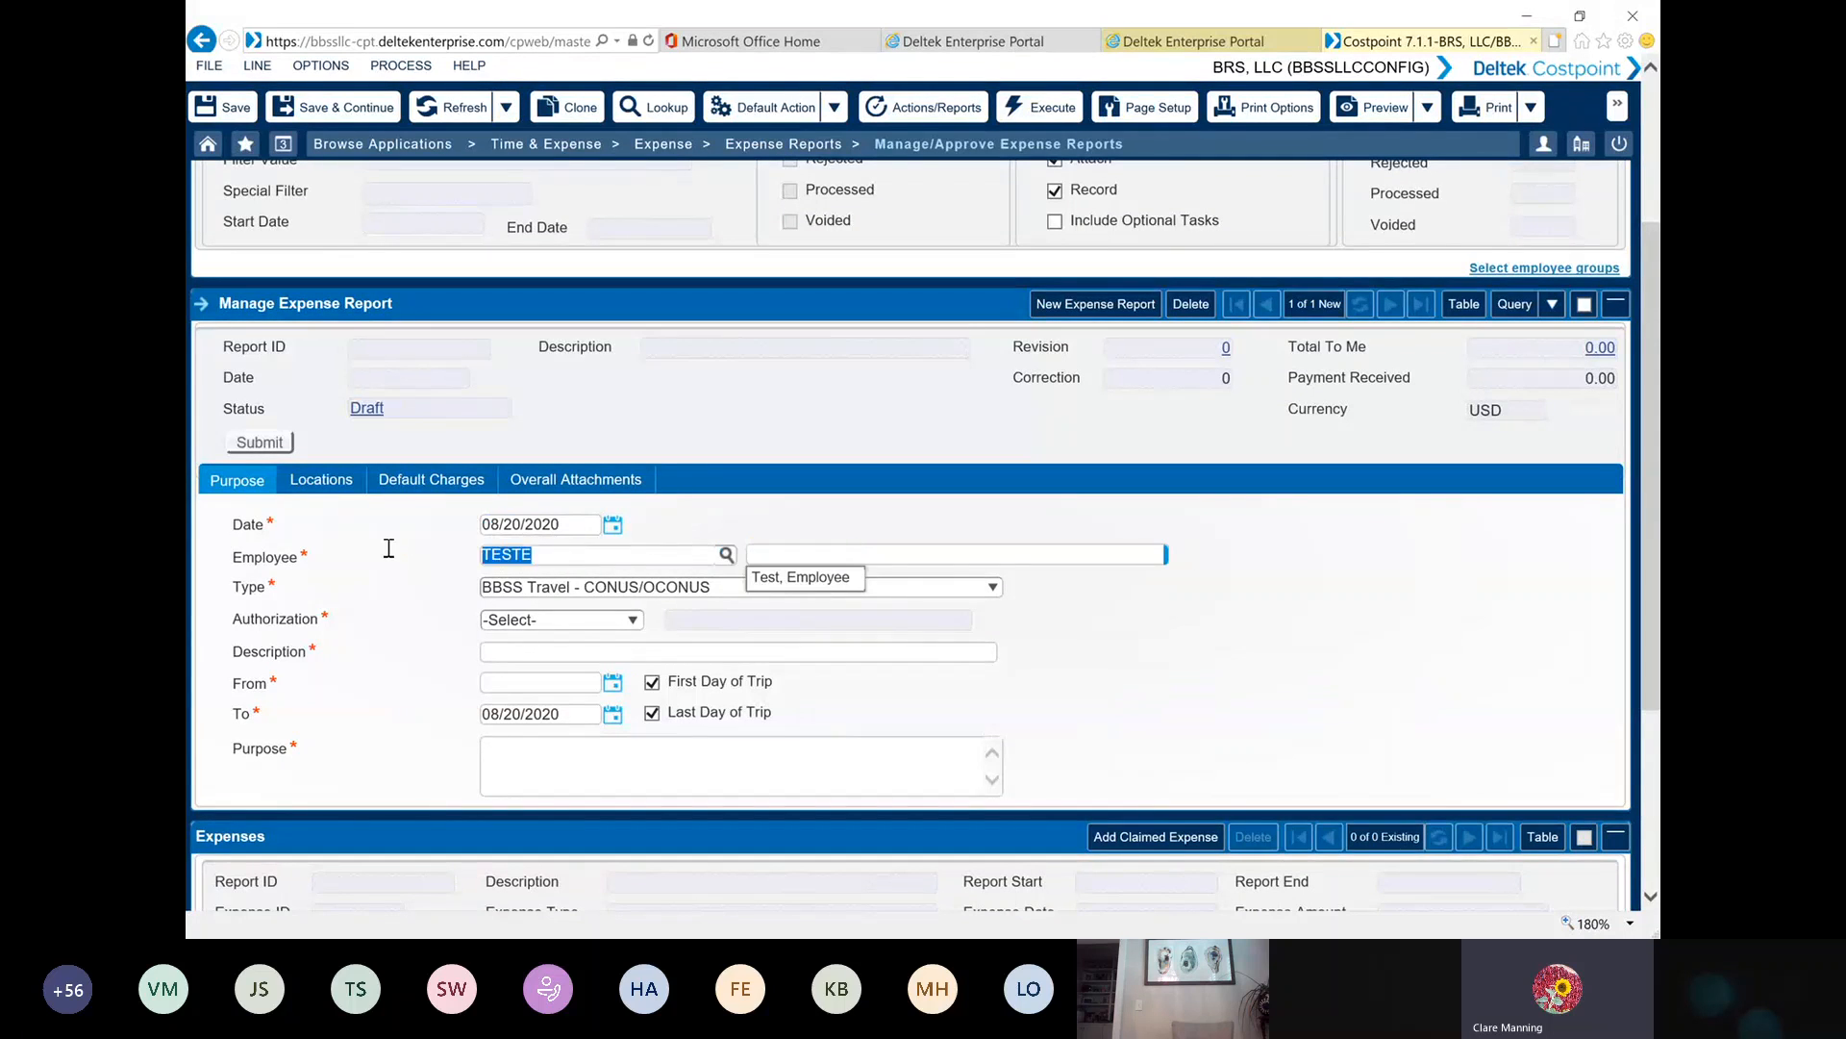
{"action": "key", "text": "Delete"}
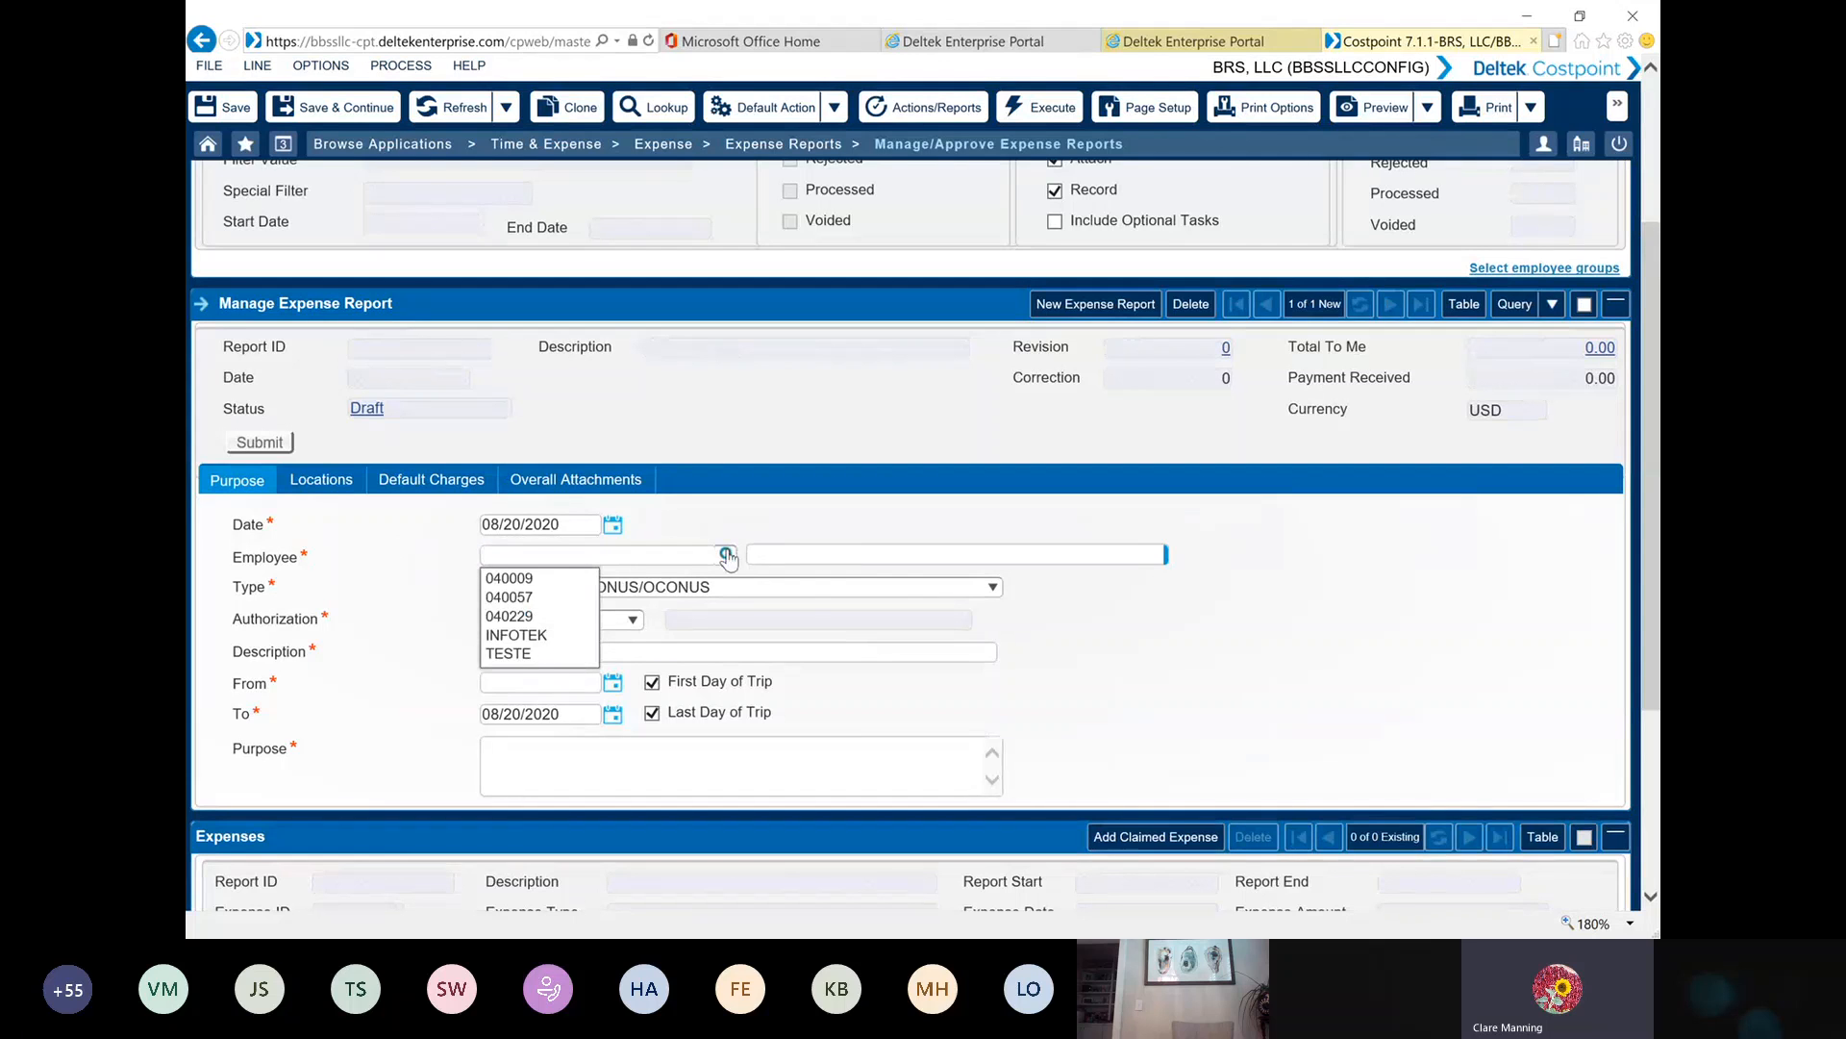
{"action": "left_click", "coordinate": [728, 556]}
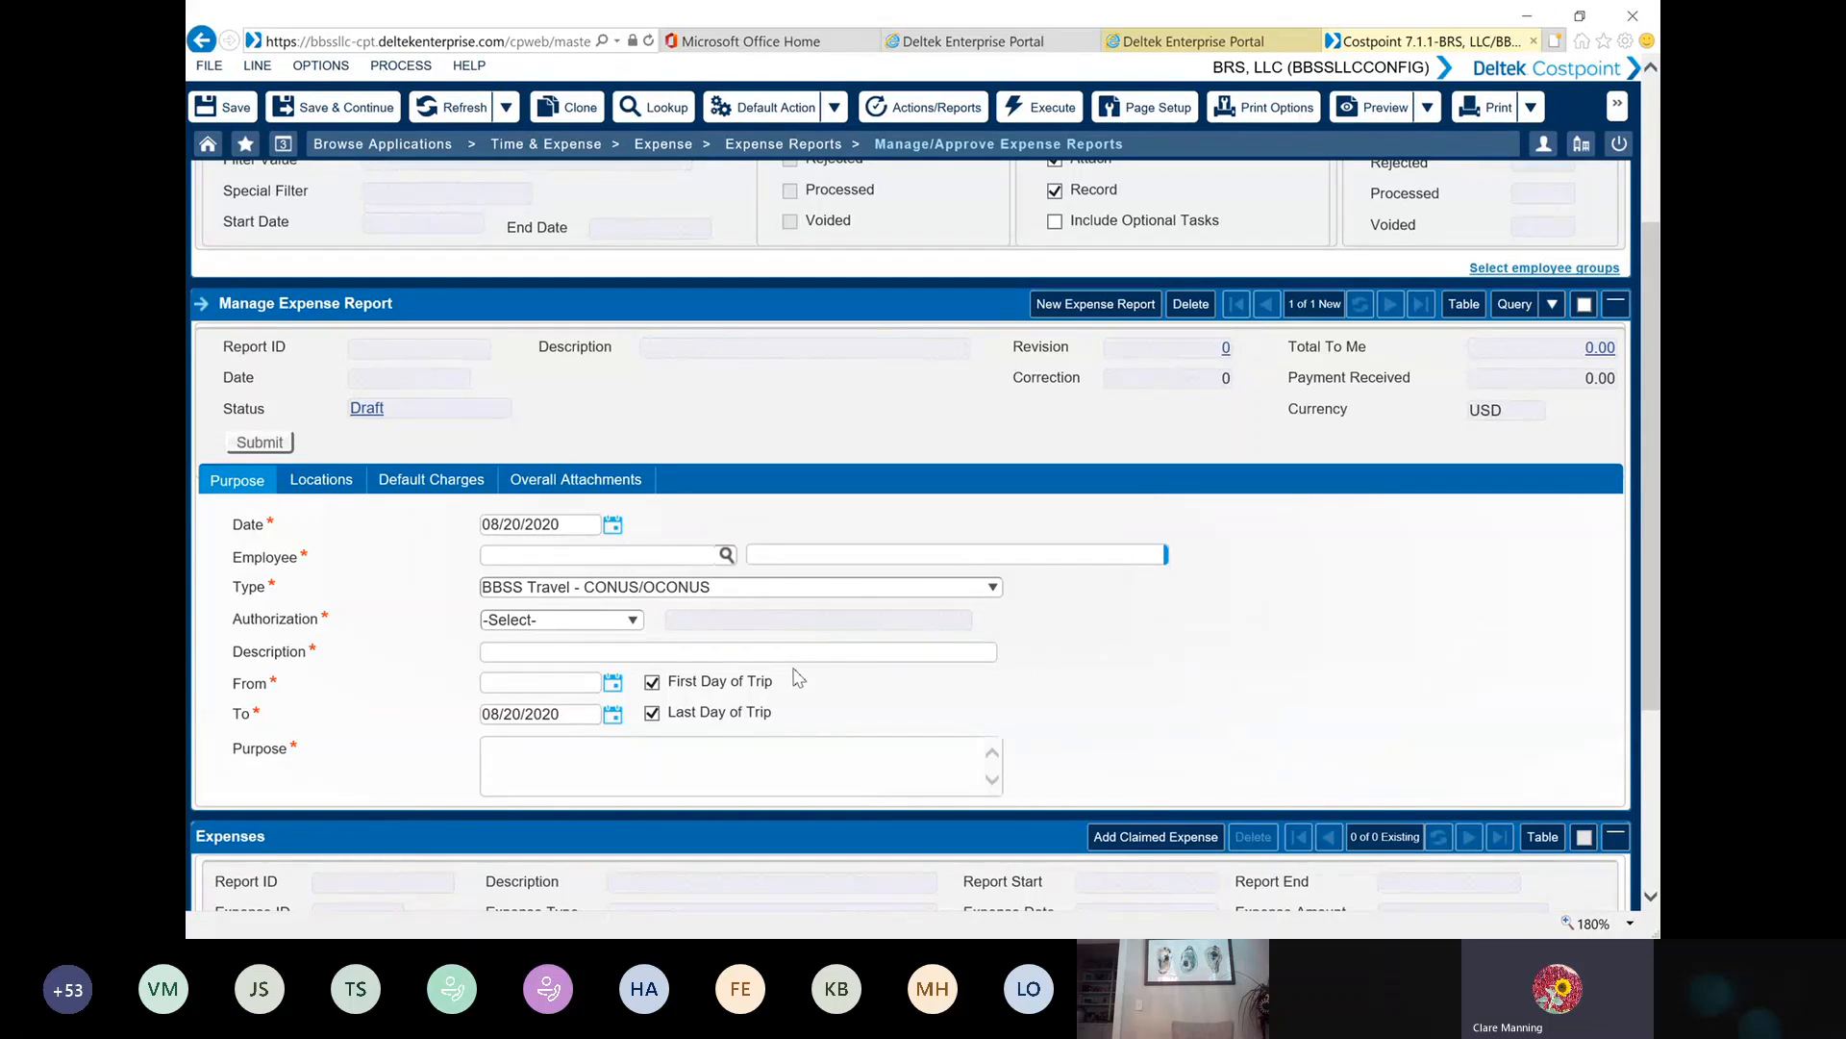
{"action": "scroll", "coordinate": [798, 678], "scroll_direction": "up", "scroll_amount": 3}
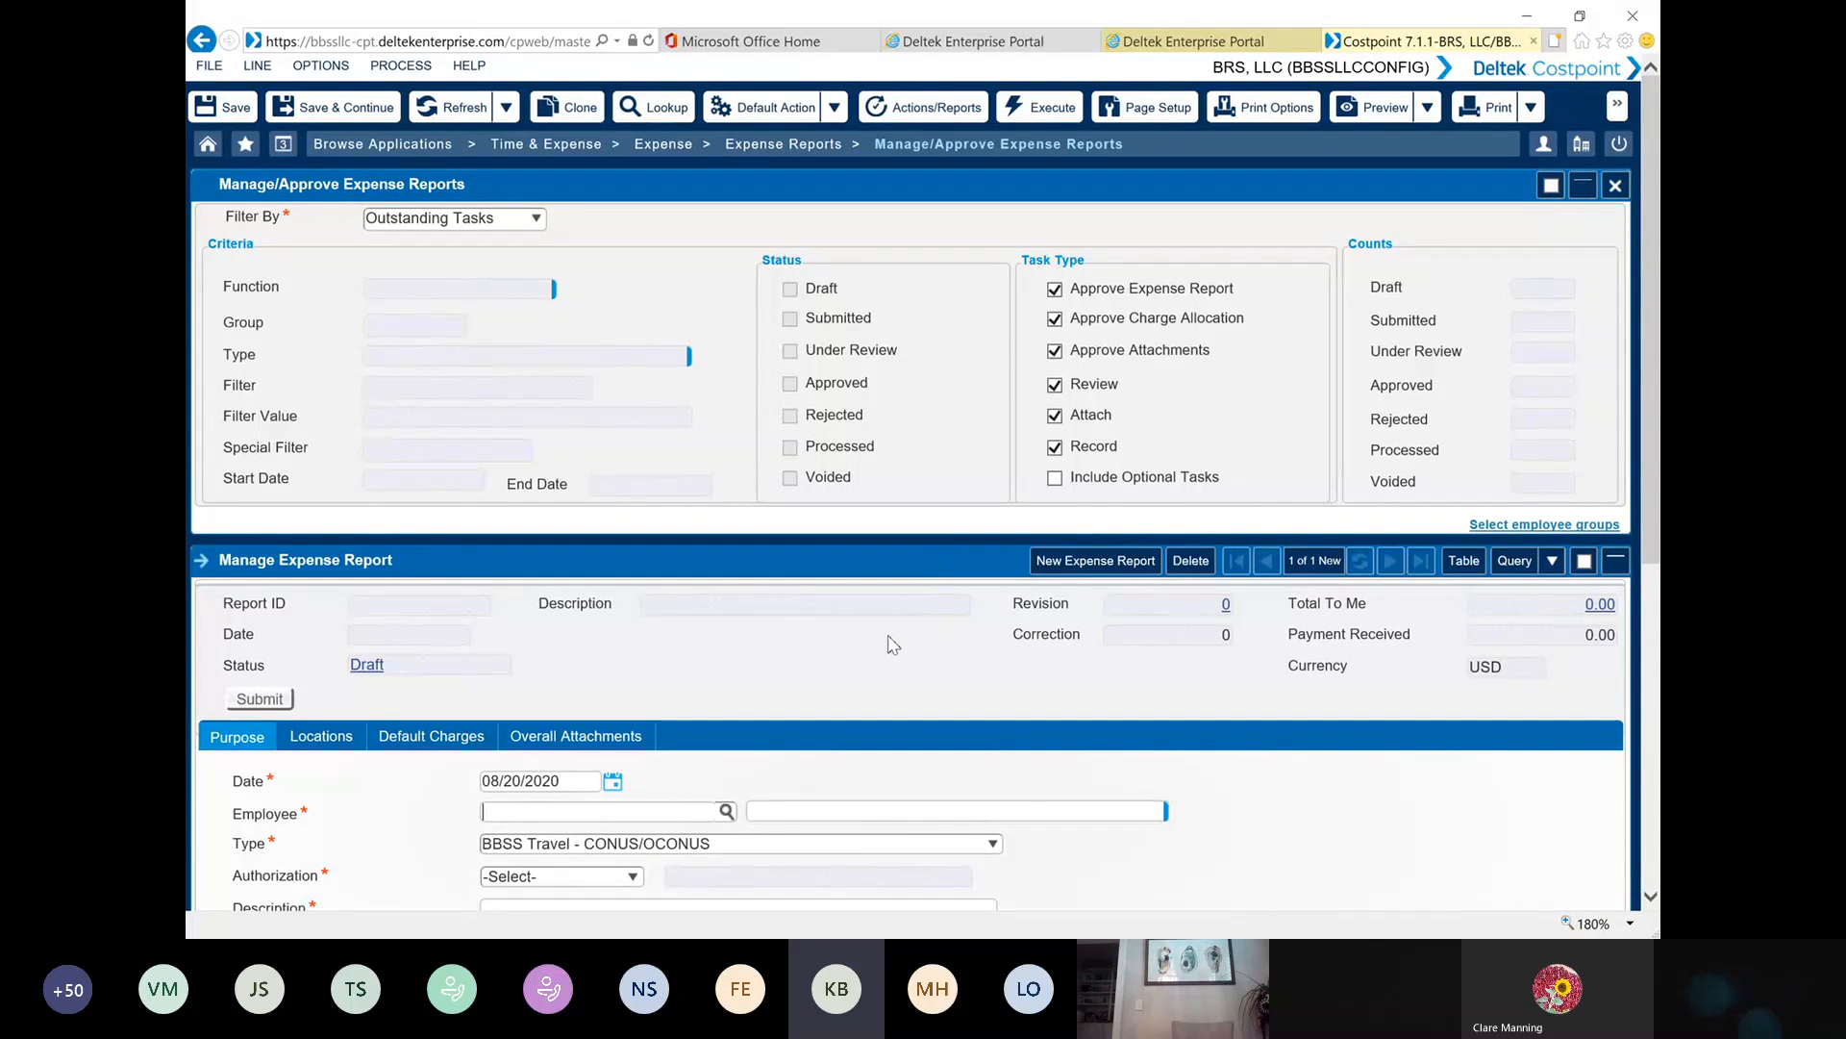
{"action": "scroll", "coordinate": [889, 642], "scroll_direction": "down", "scroll_amount": 1}
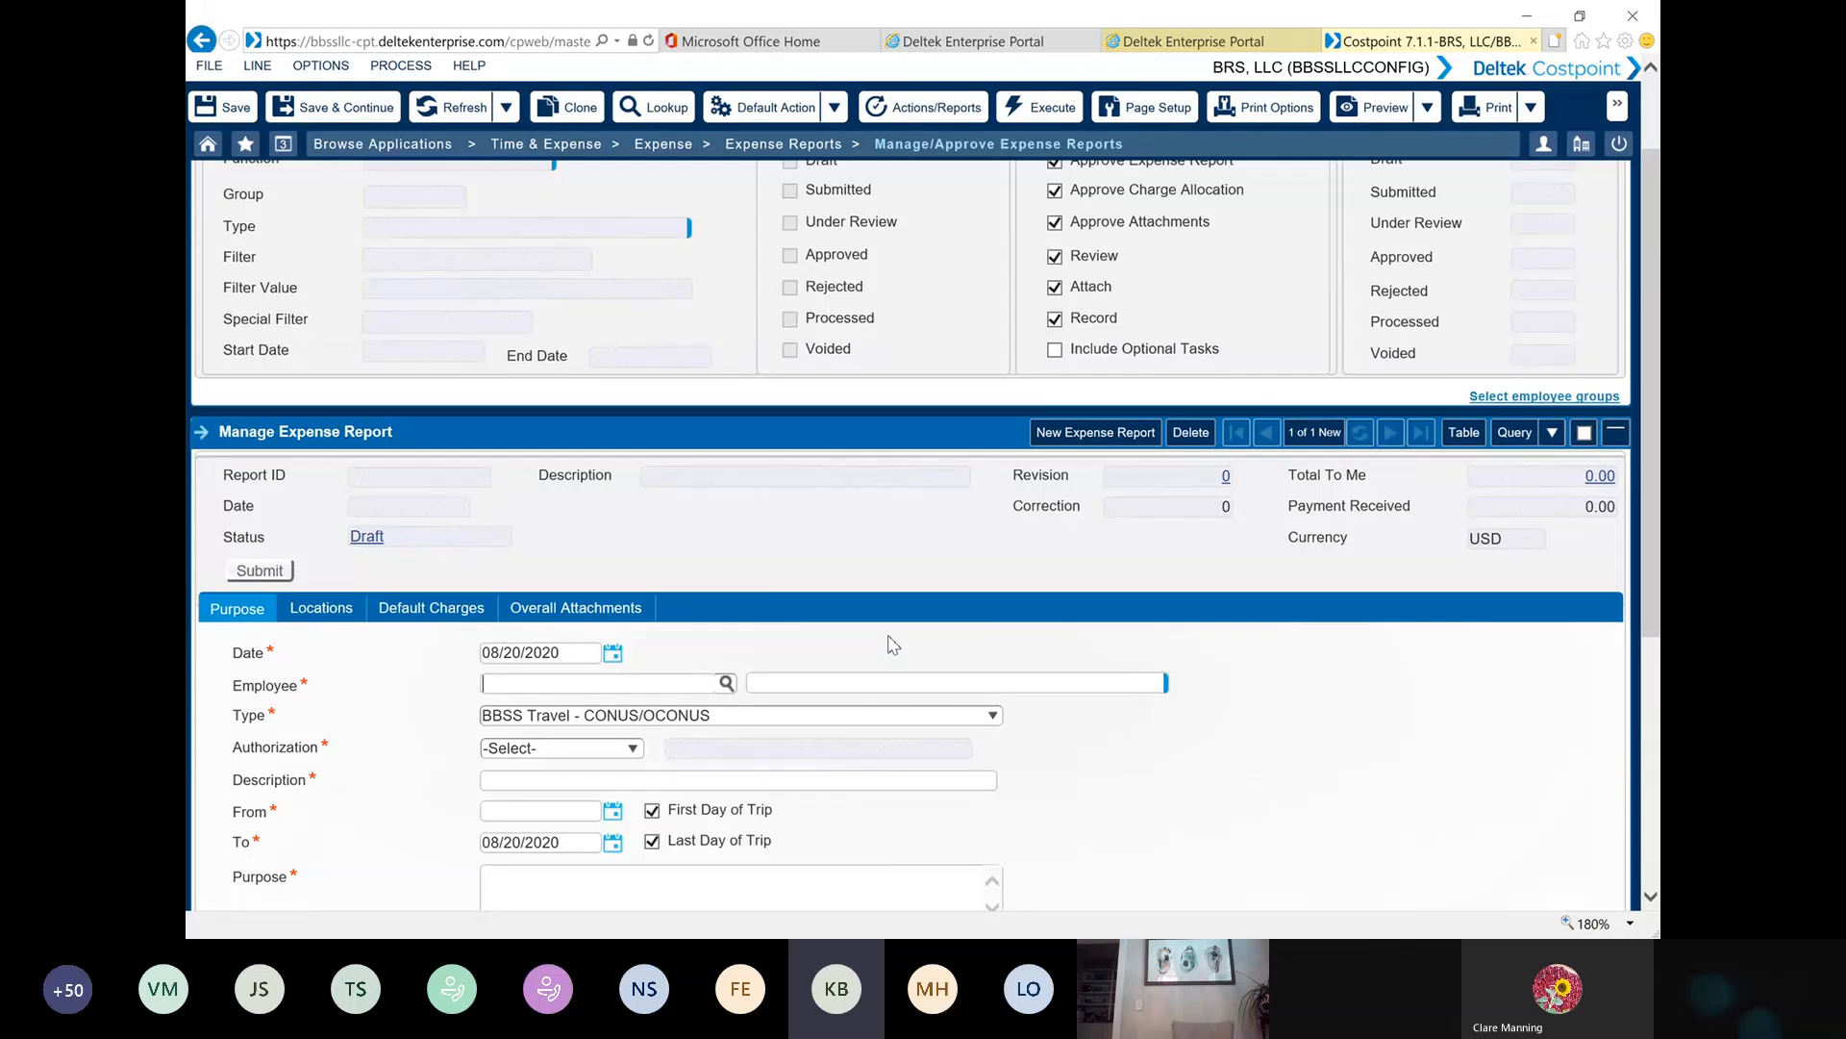
{"action": "scroll", "coordinate": [894, 645], "scroll_direction": "up", "scroll_amount": 1}
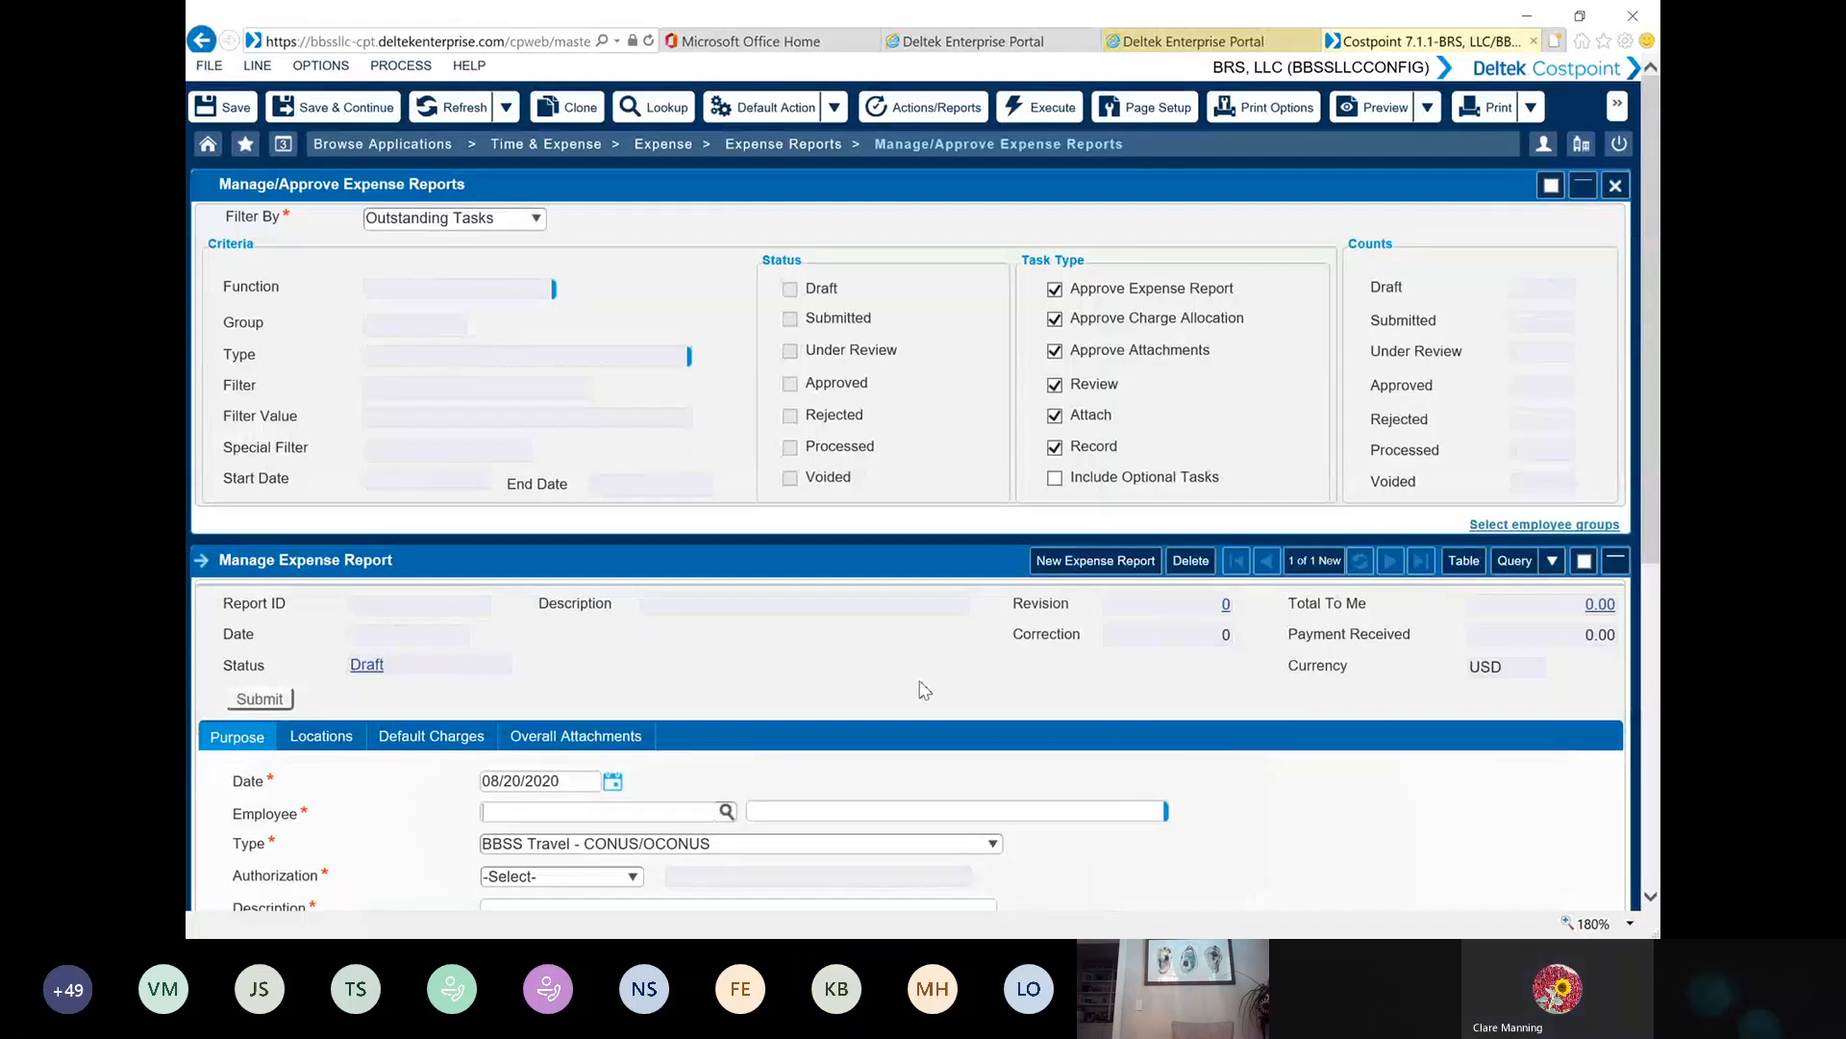
{"action": "scroll", "coordinate": [924, 689], "scroll_direction": "down", "scroll_amount": 3}
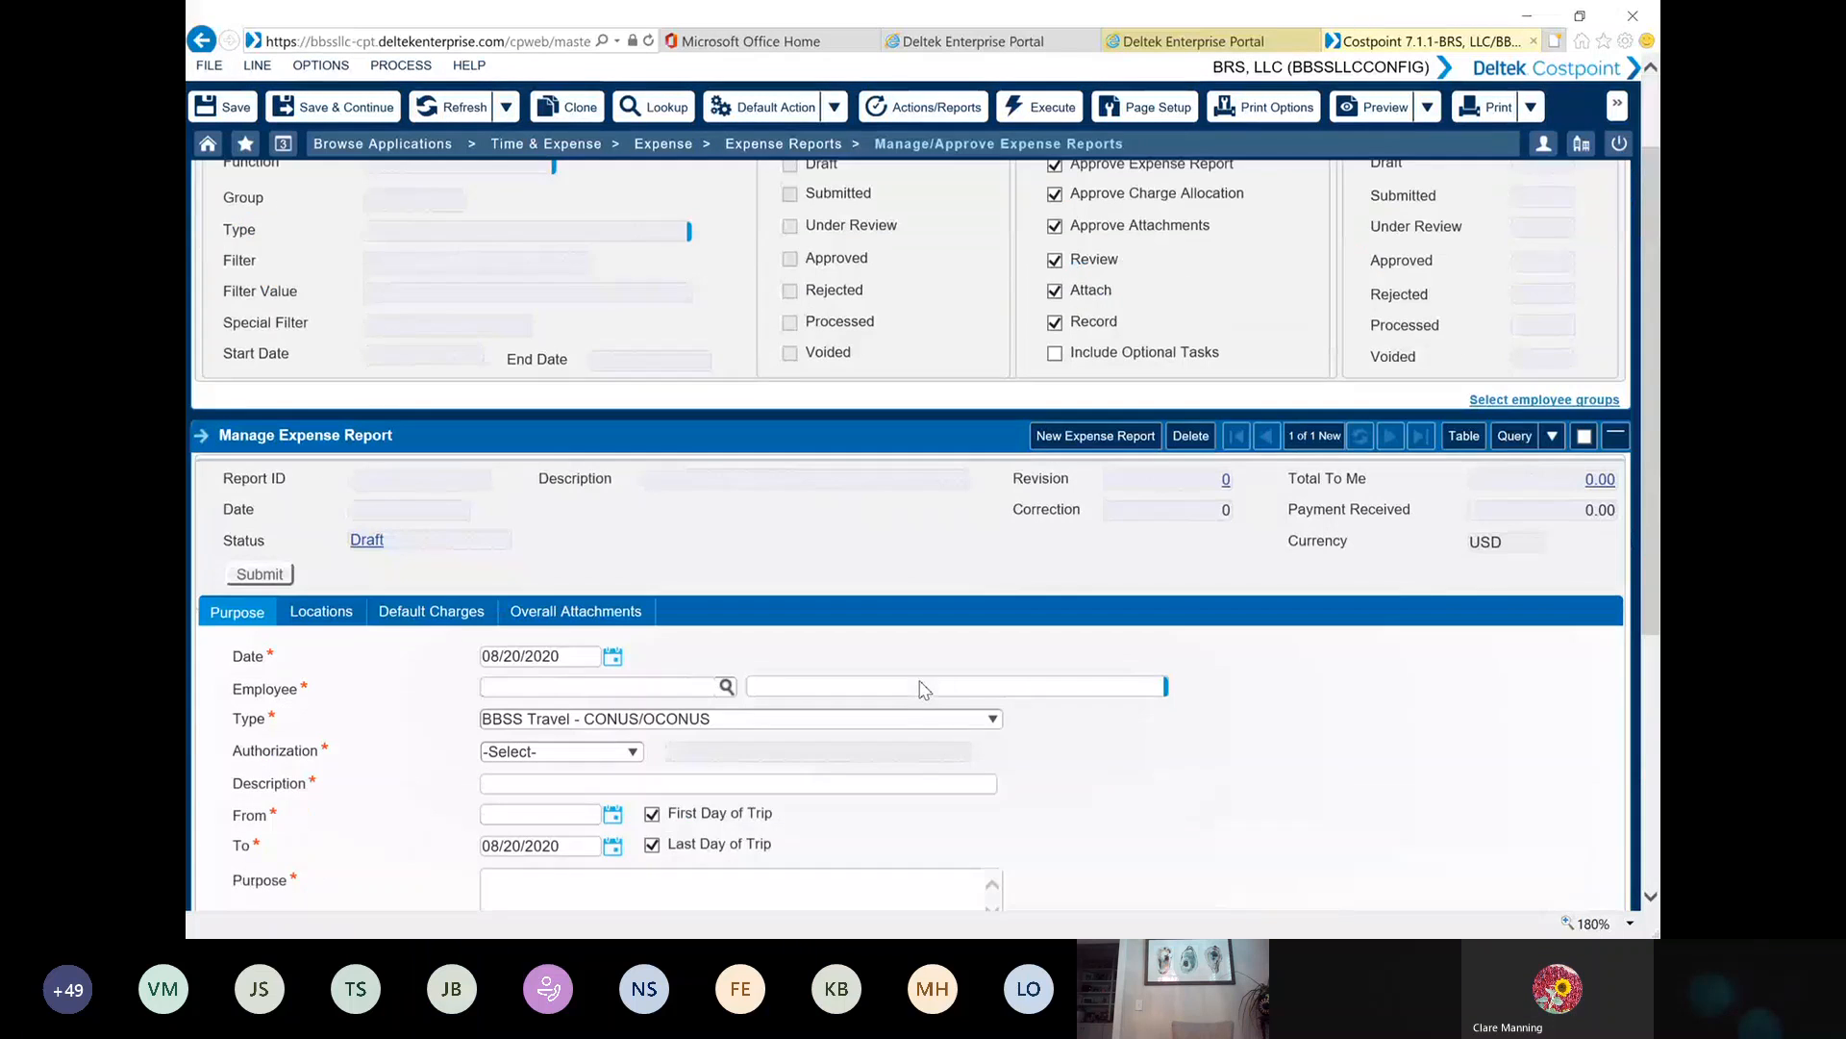
{"action": "scroll", "coordinate": [925, 690], "scroll_direction": "up", "scroll_amount": 3}
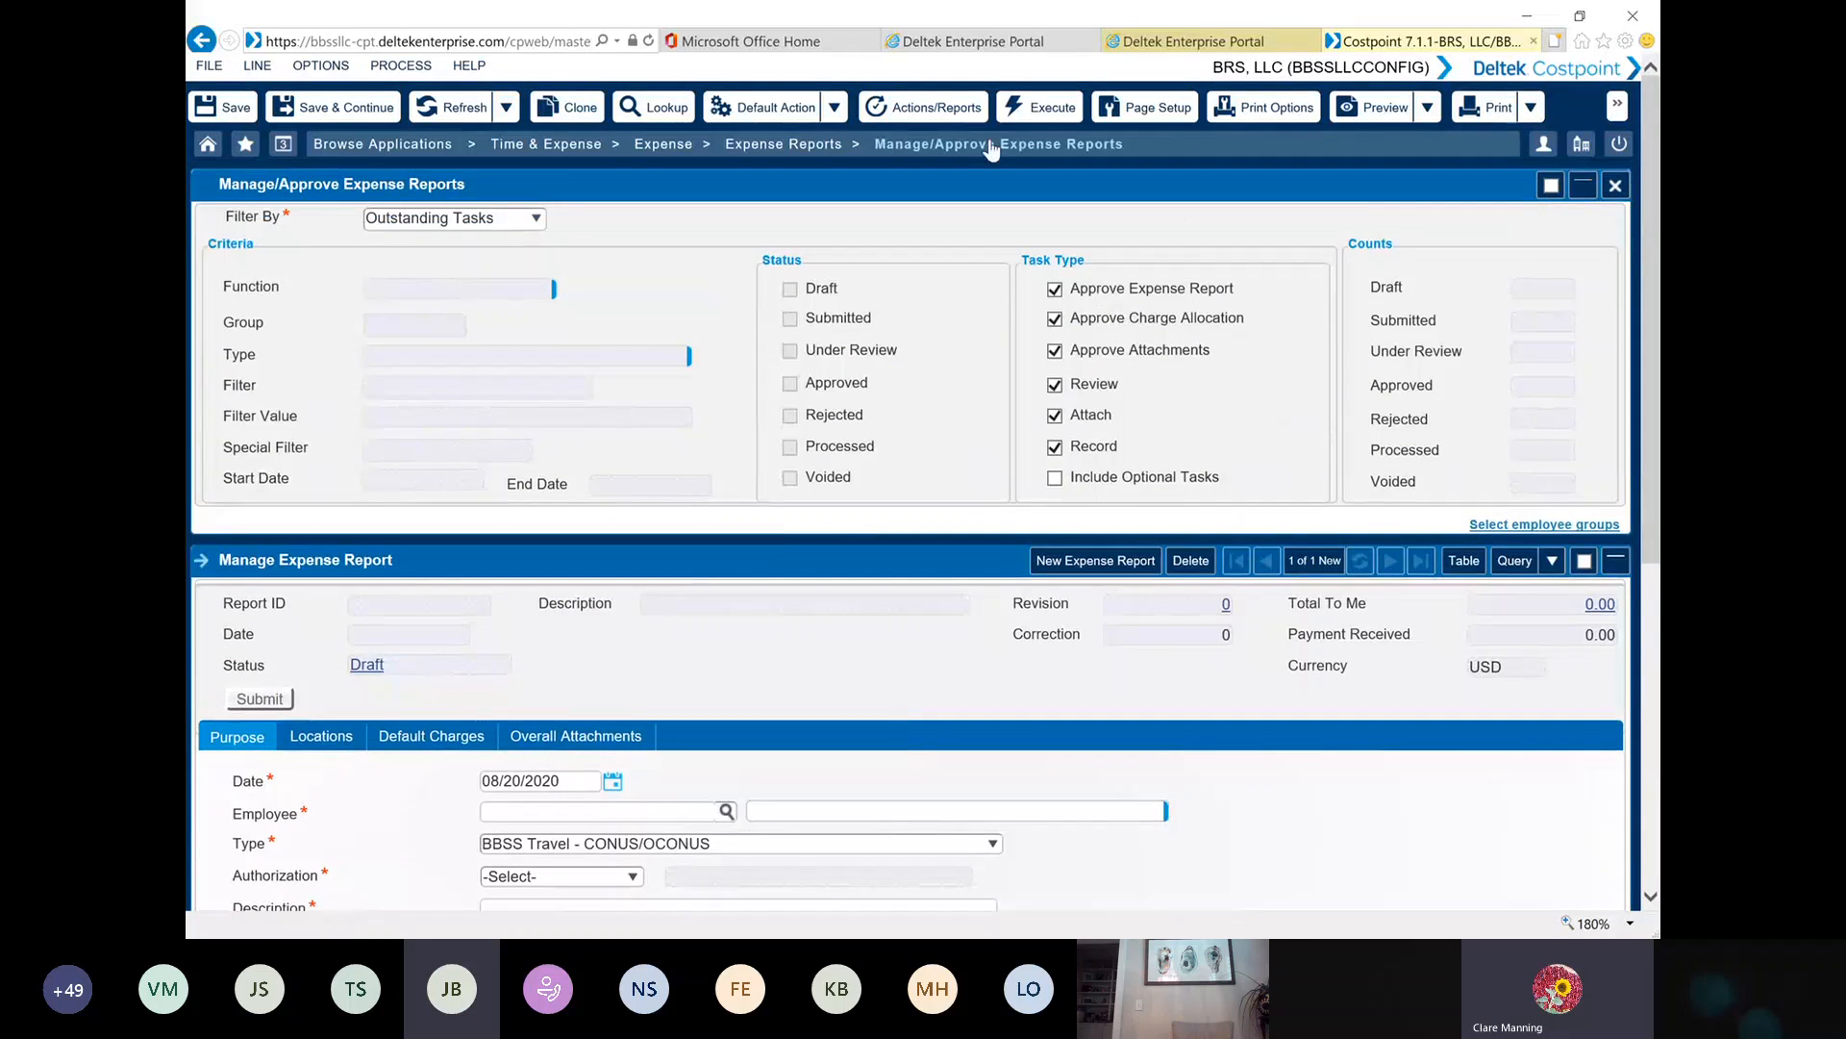
Return to Manage Expense Report and examine the submitted TEST report's status tasks, selecting the employee's task to attach expense receipts
{"action": "left_click", "coordinate": [806, 146]}
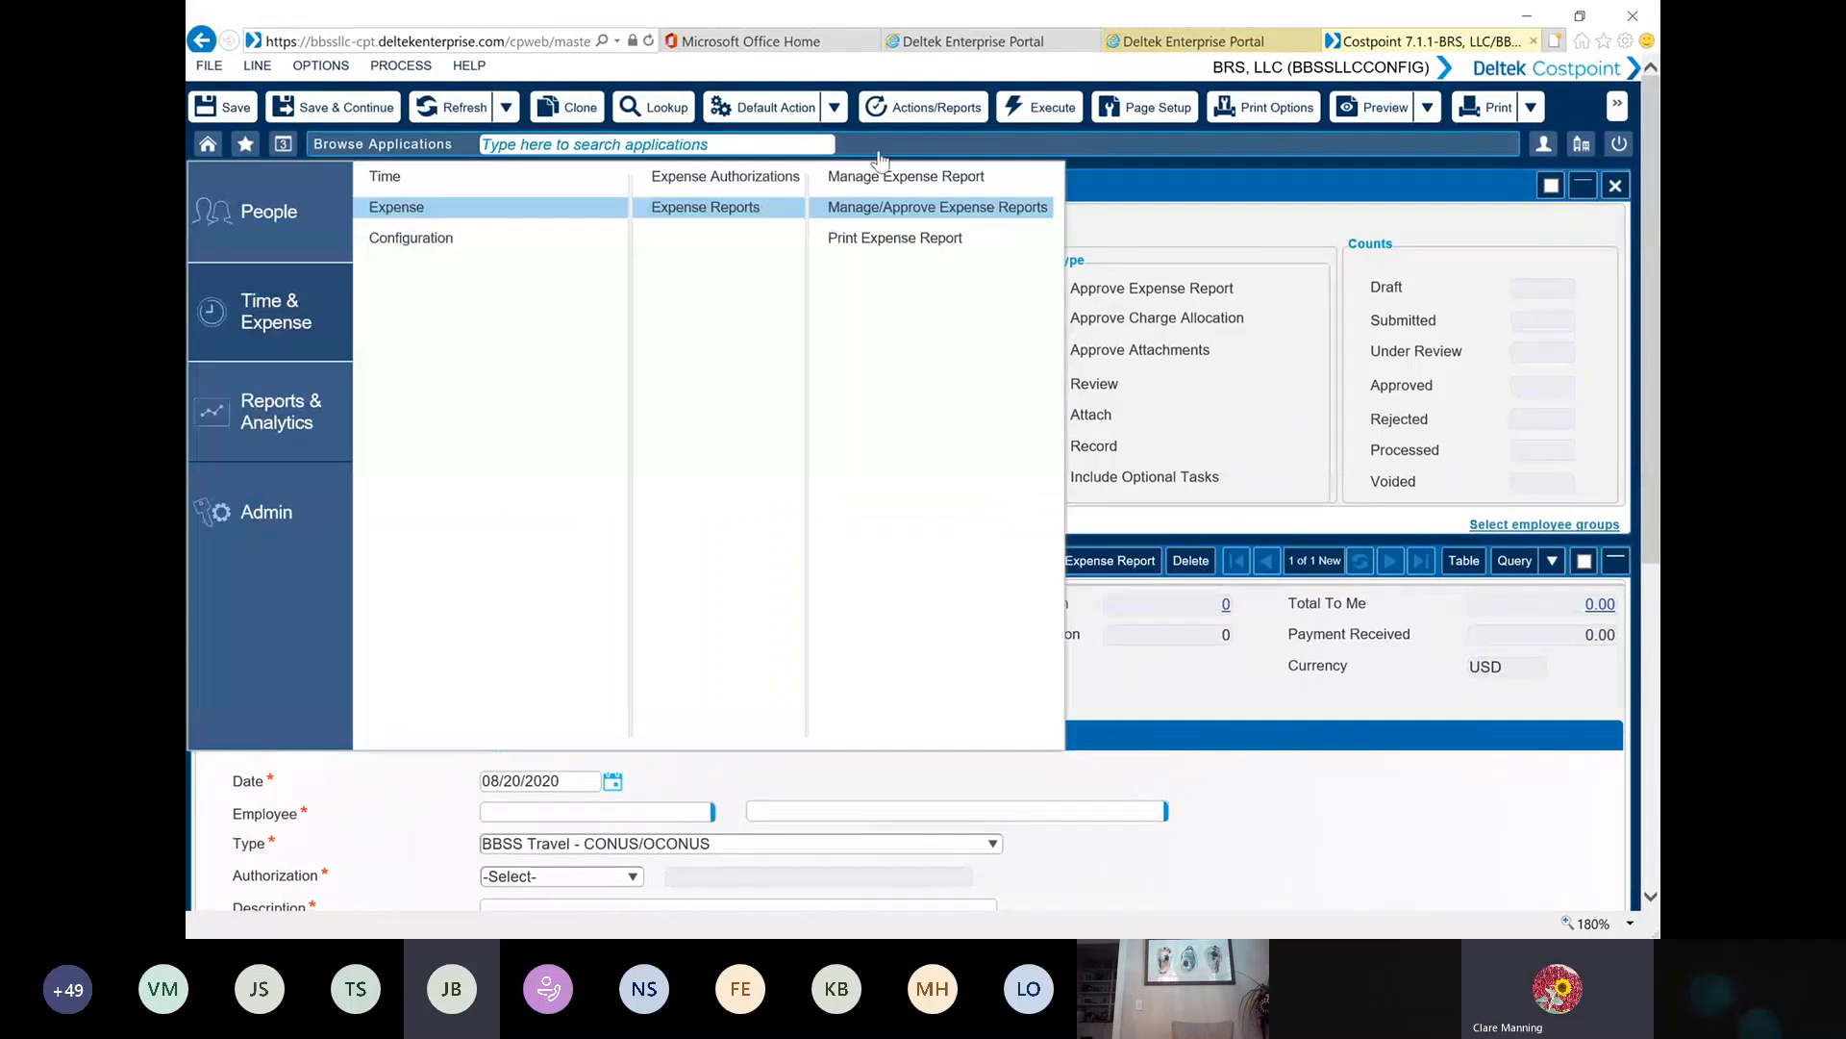
{"action": "left_click", "coordinate": [888, 176]}
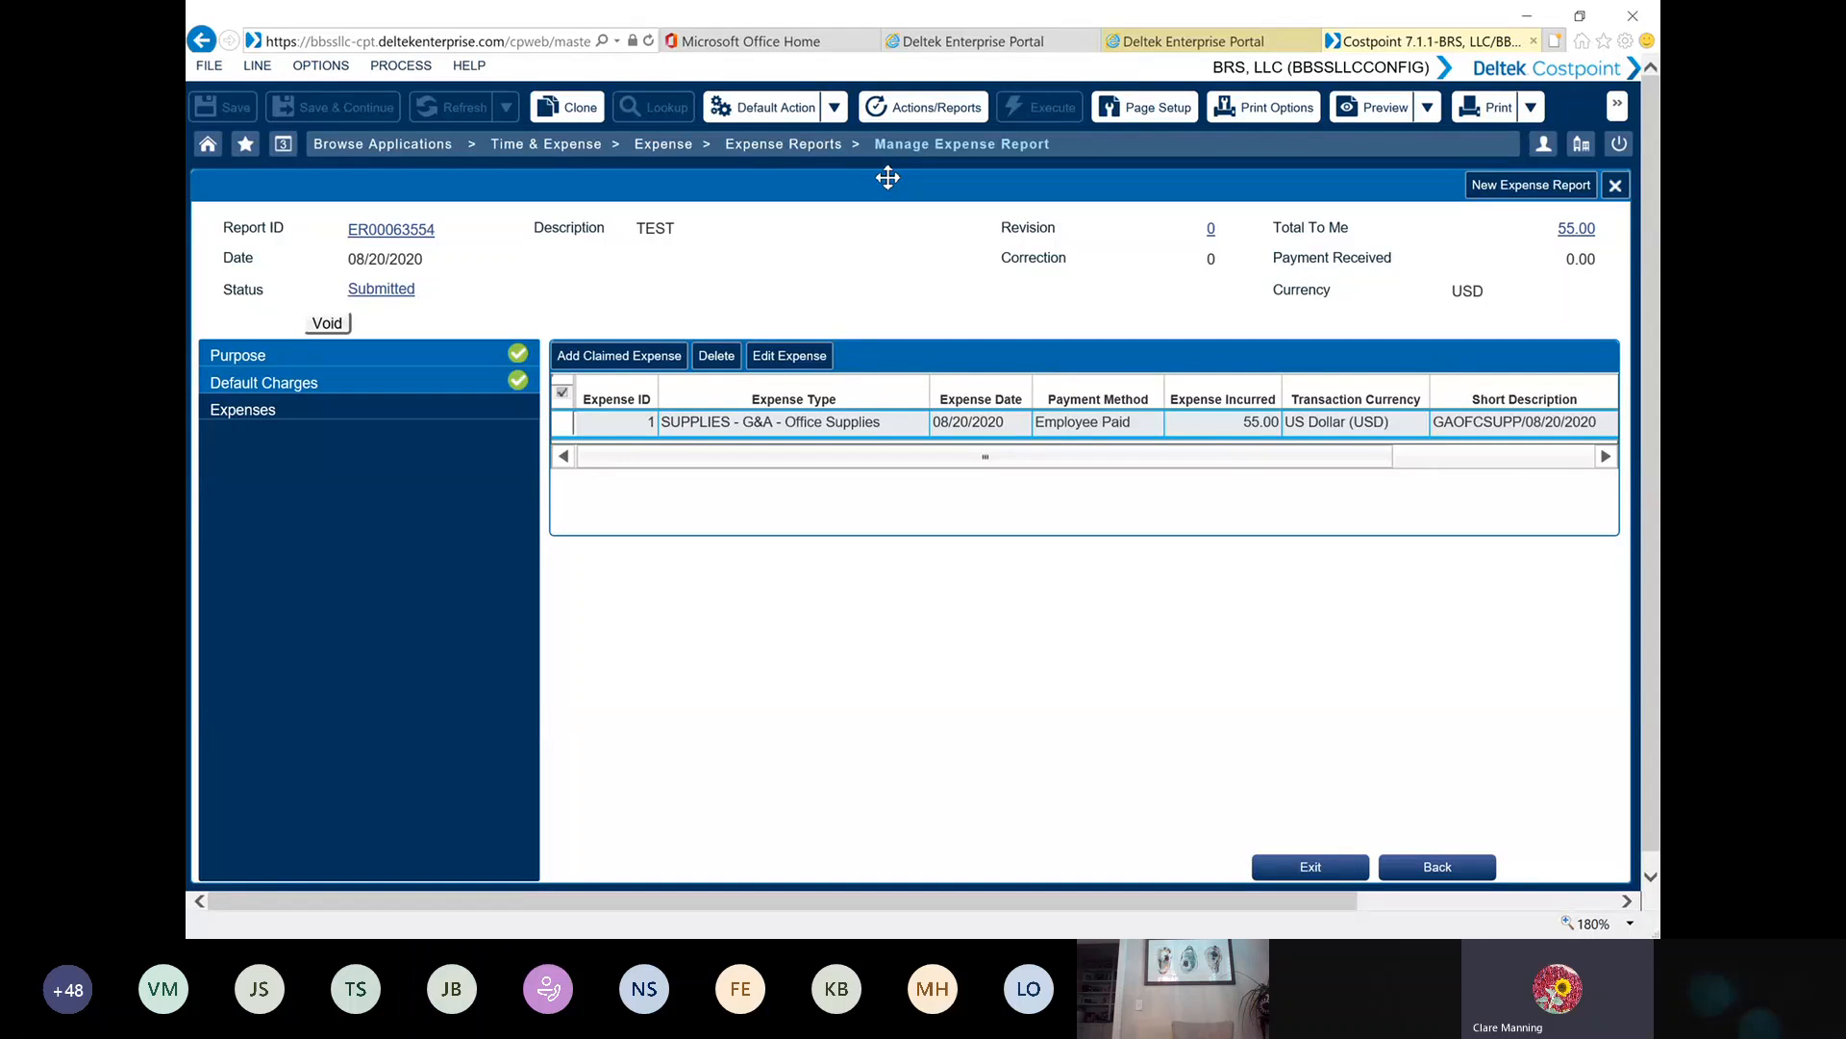
{"action": "left_click", "coordinate": [383, 289]}
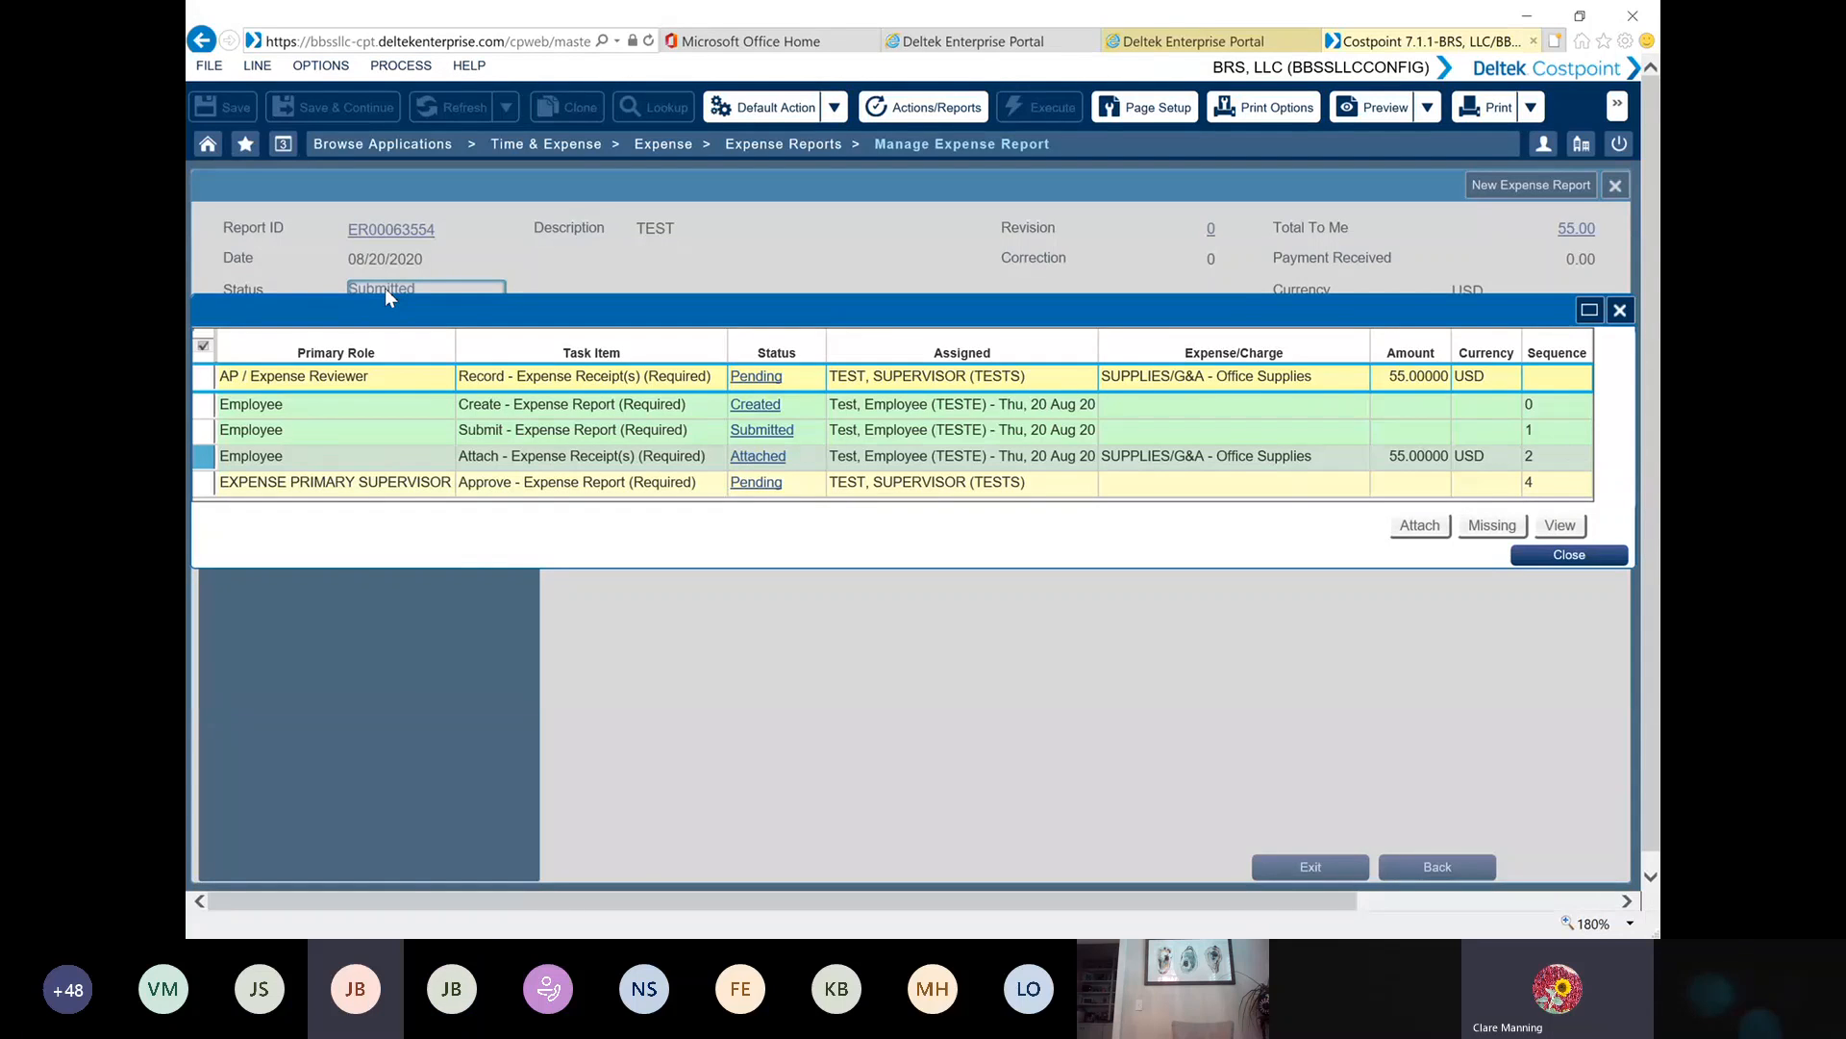
{"action": "left_click", "coordinate": [1561, 559]}
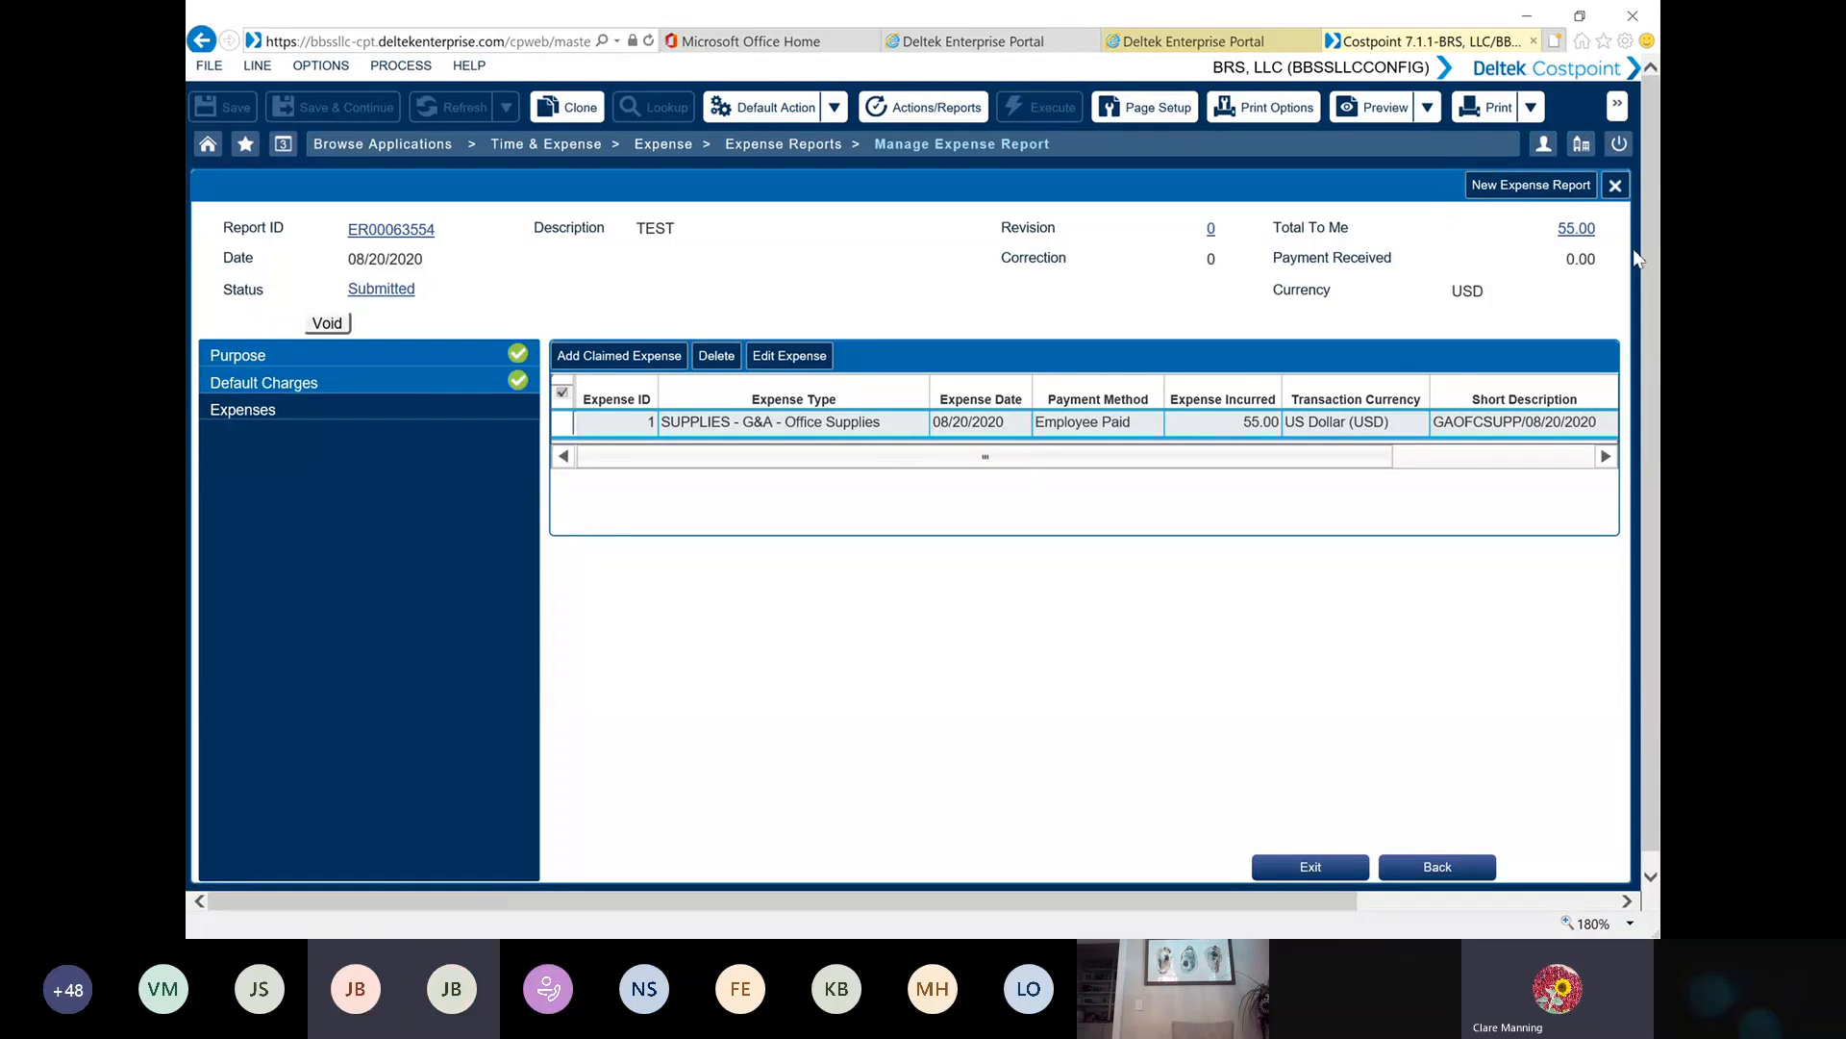
{"action": "left_click", "coordinate": [399, 291]}
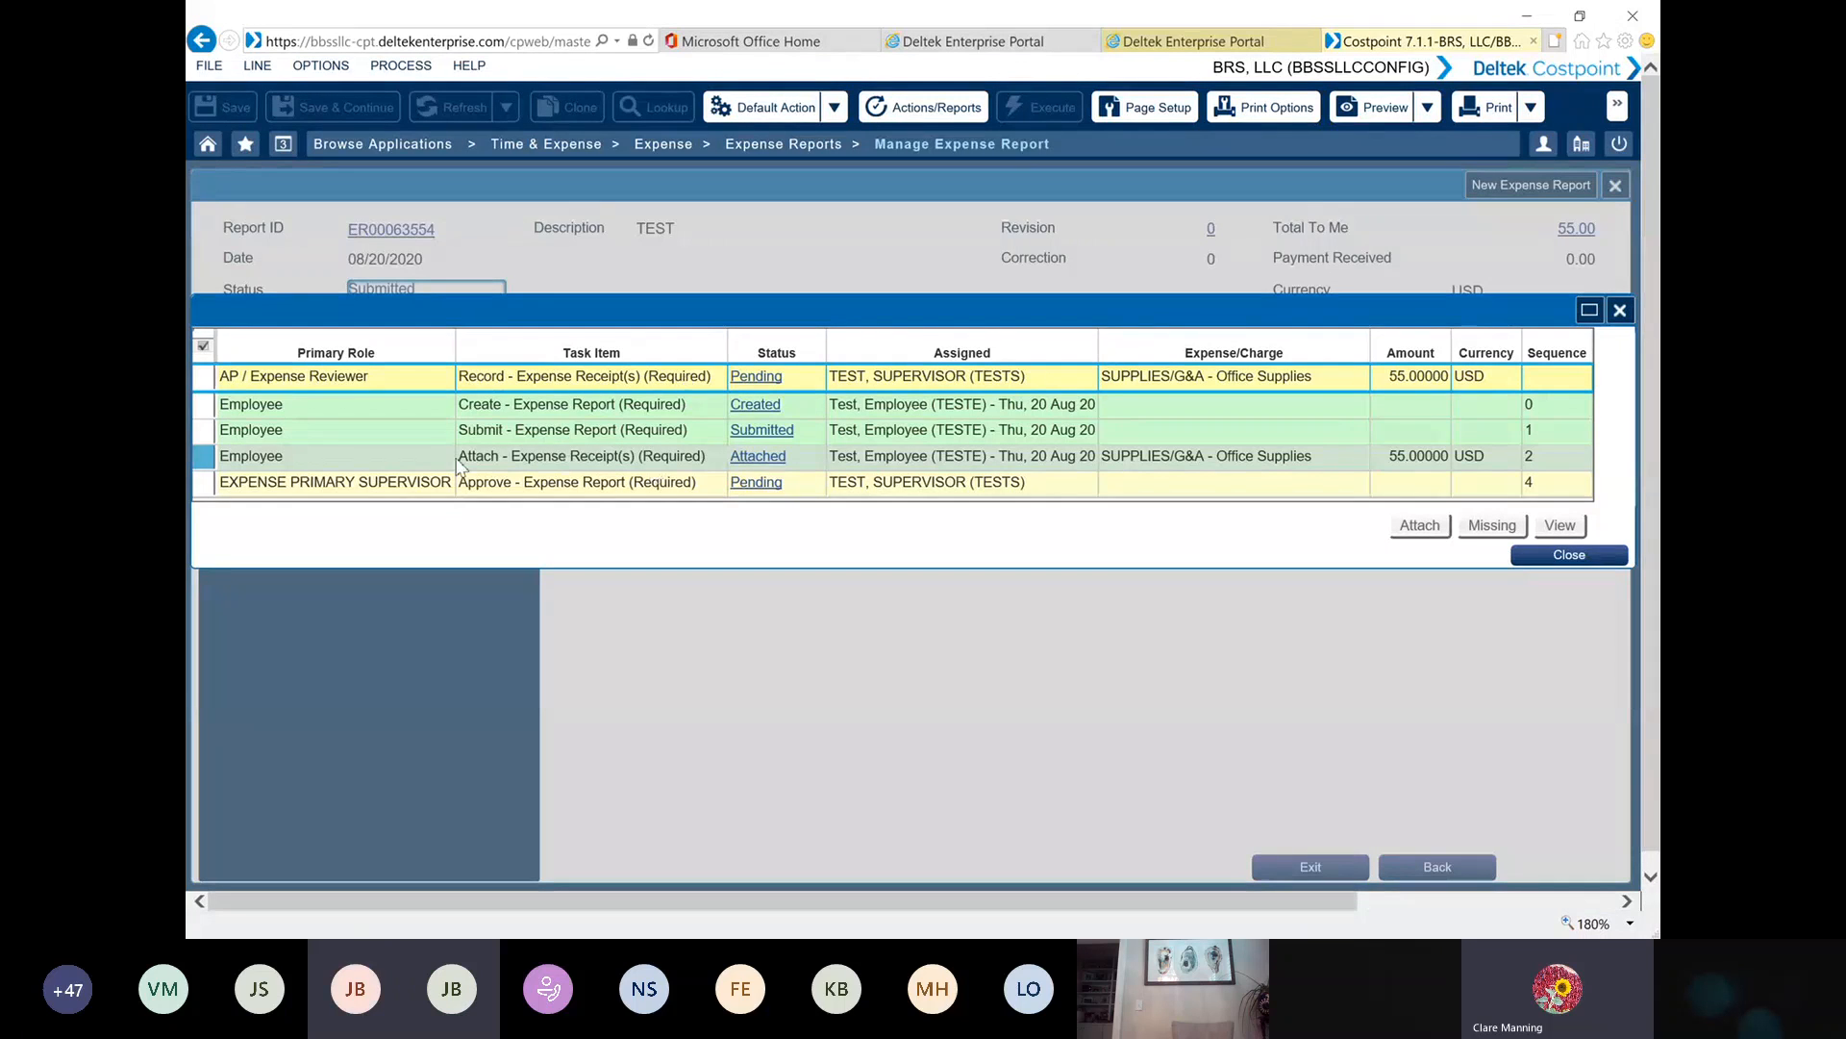
{"action": "left_click", "coordinate": [206, 456]}
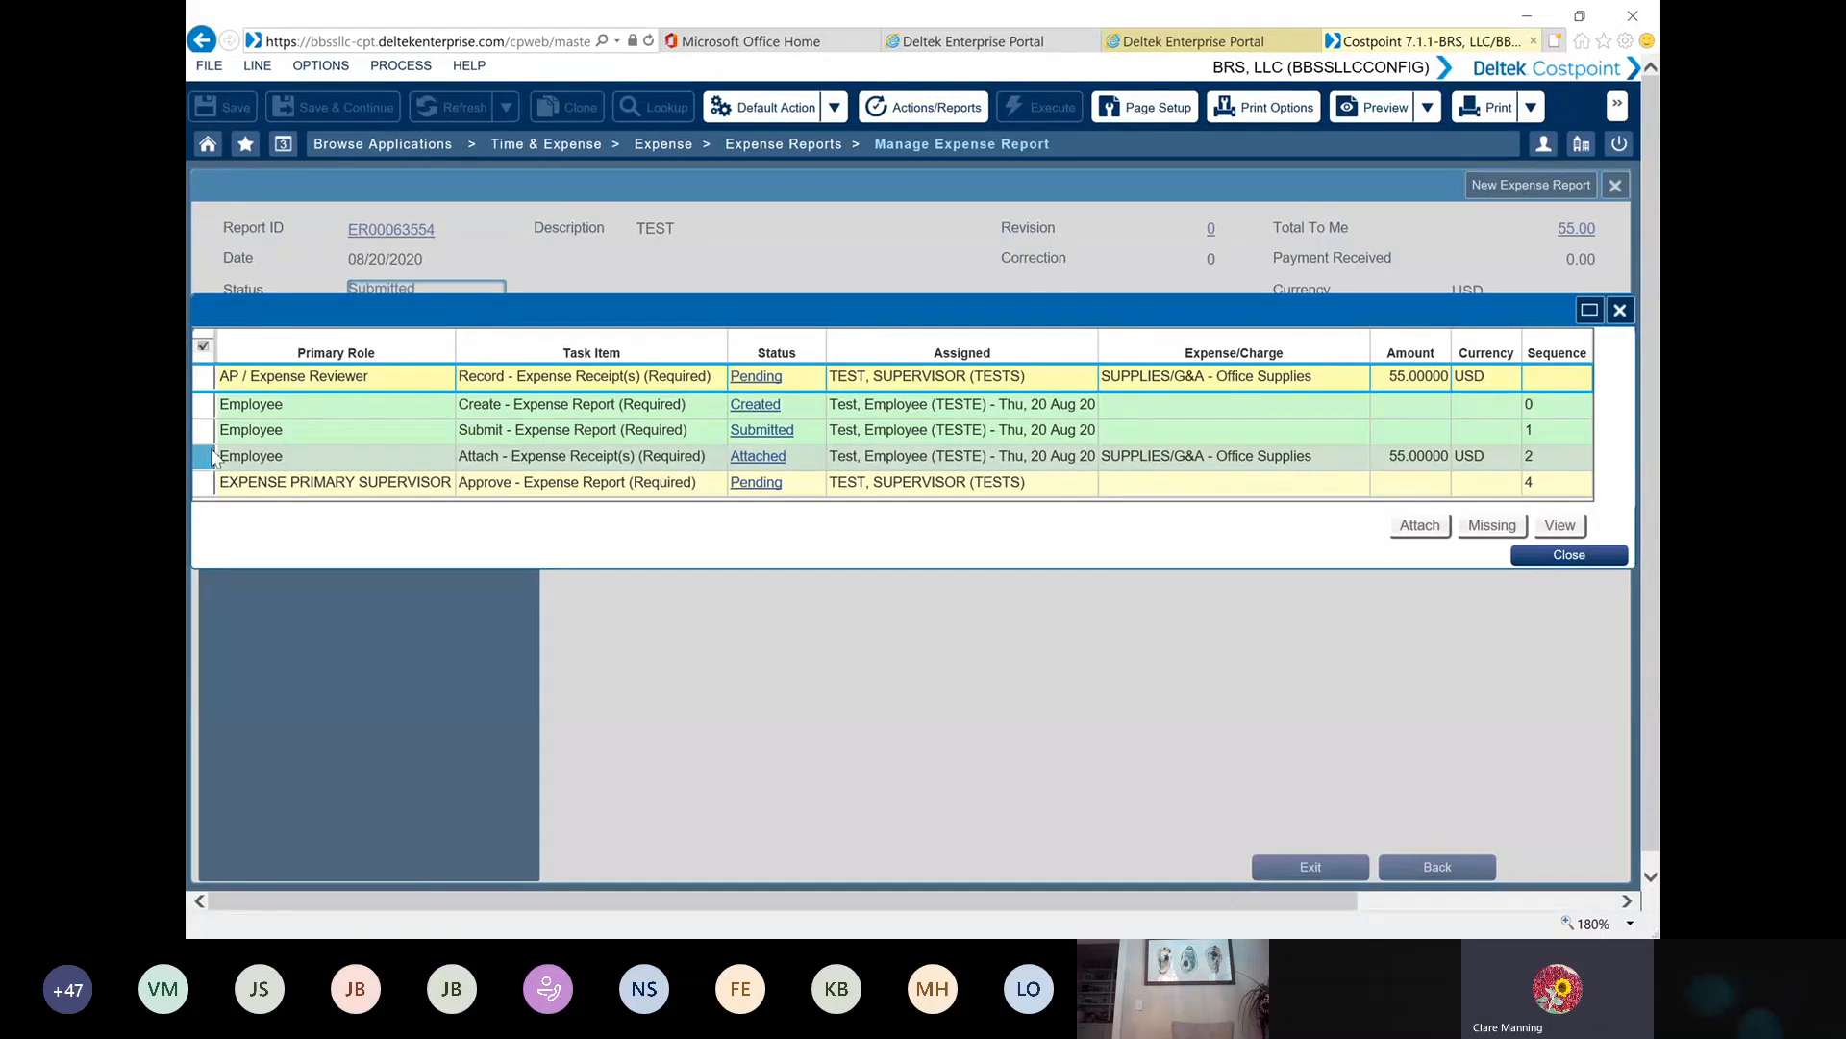